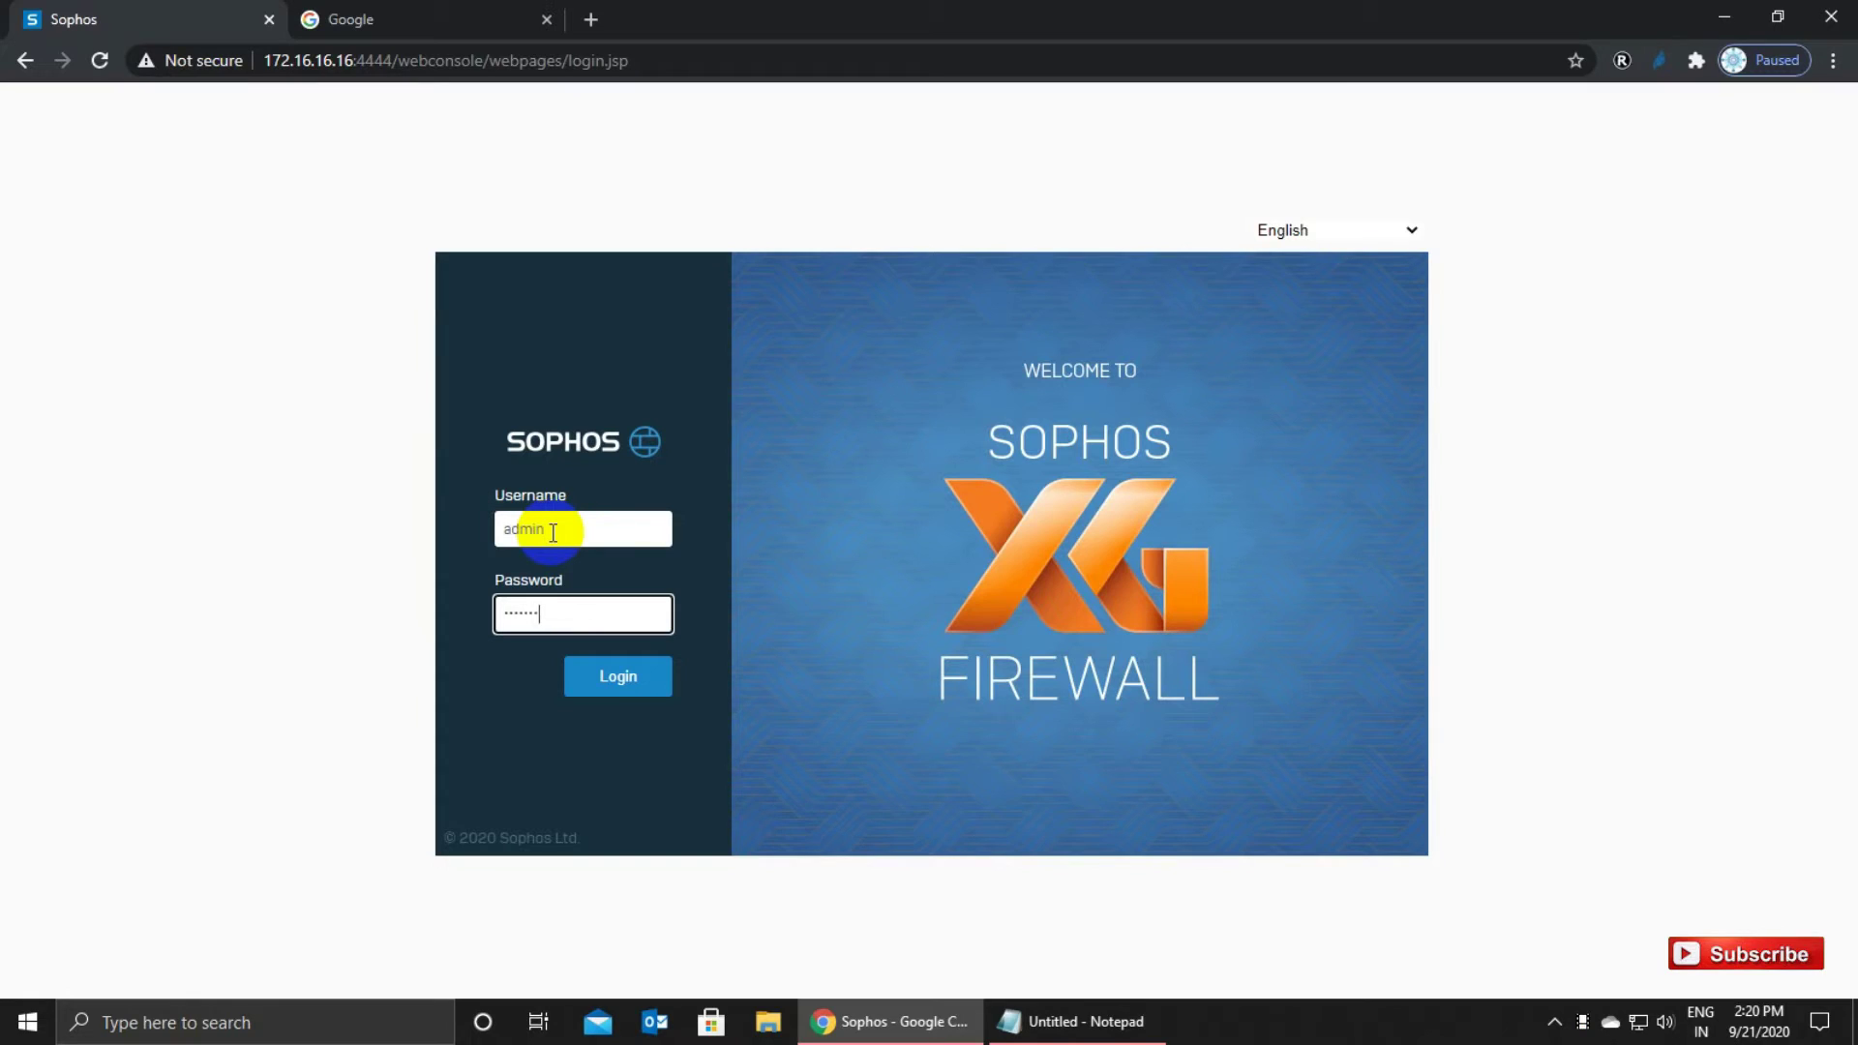
Enter the admin password and sign in to reach the Control center dashboard.
{"action": "type", "text": "••"}
{"action": "key", "text": "Return"}
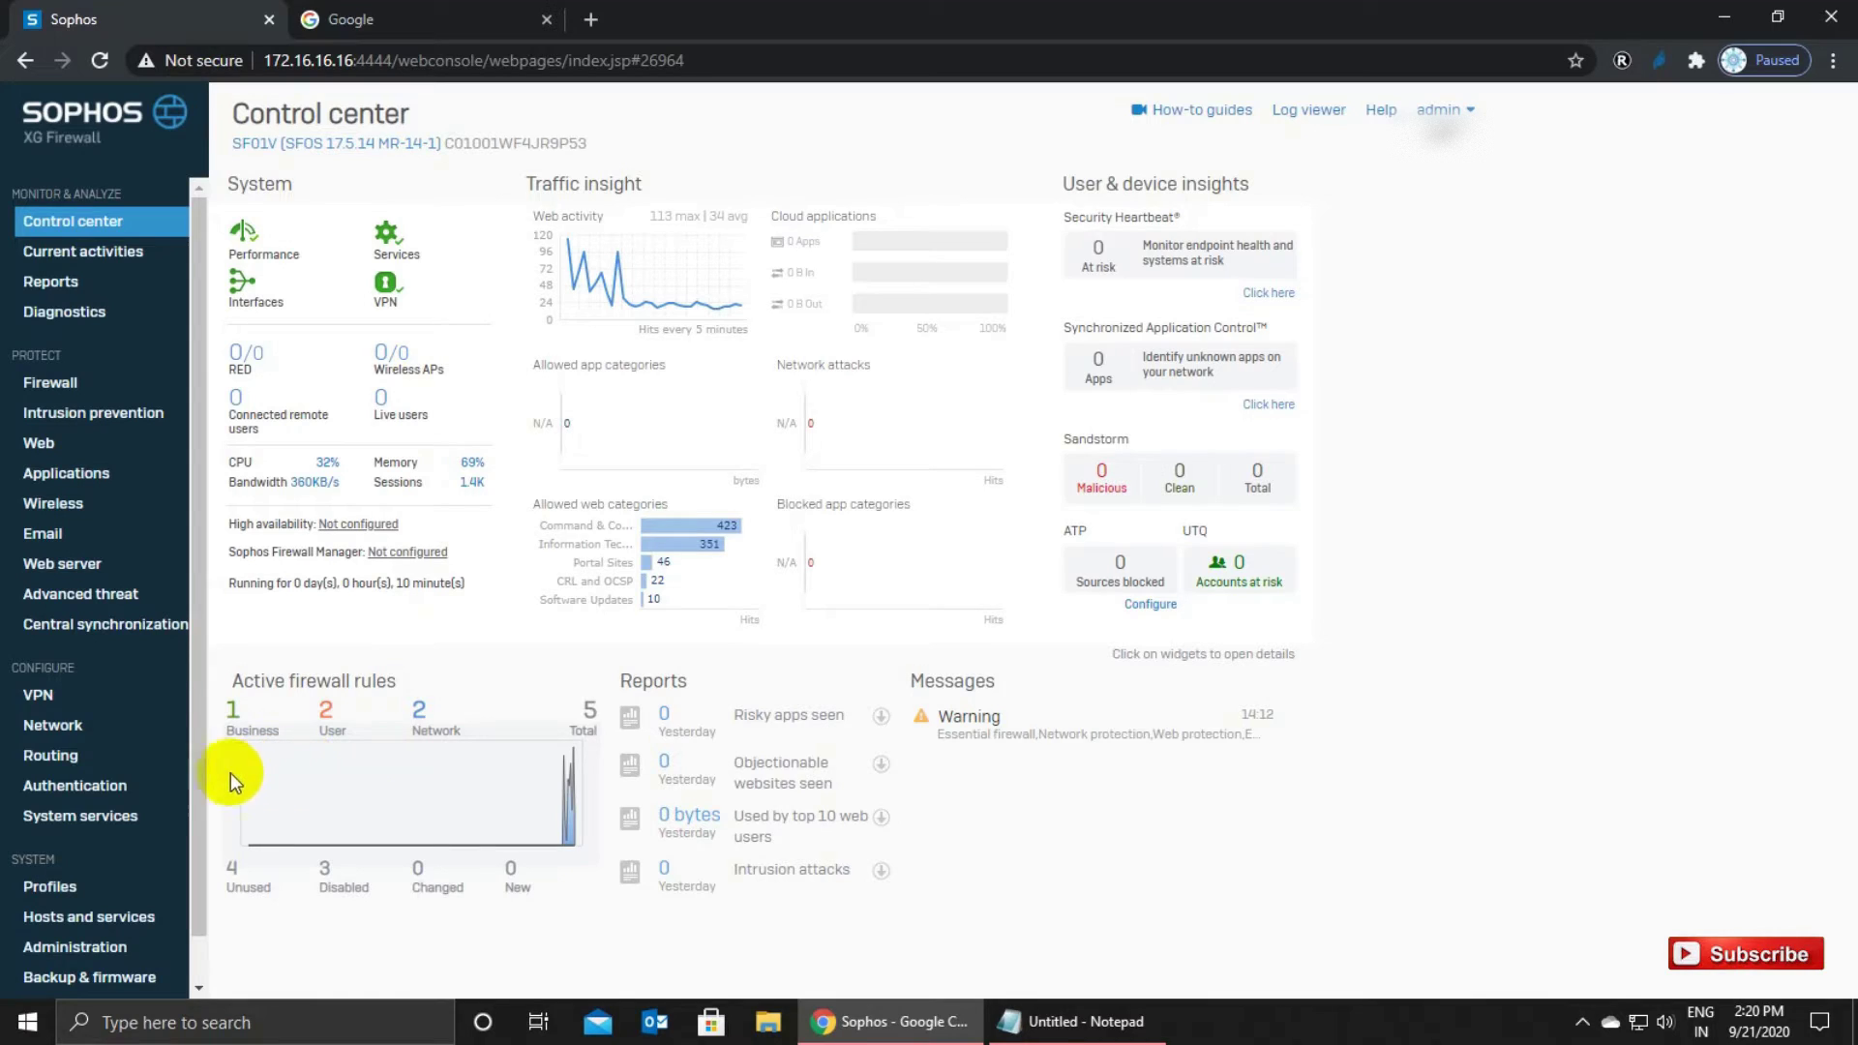
In Authentication > Users, add a new user with username sophosfw and select it for copying.
{"action": "left_click", "coordinate": [114, 787]}
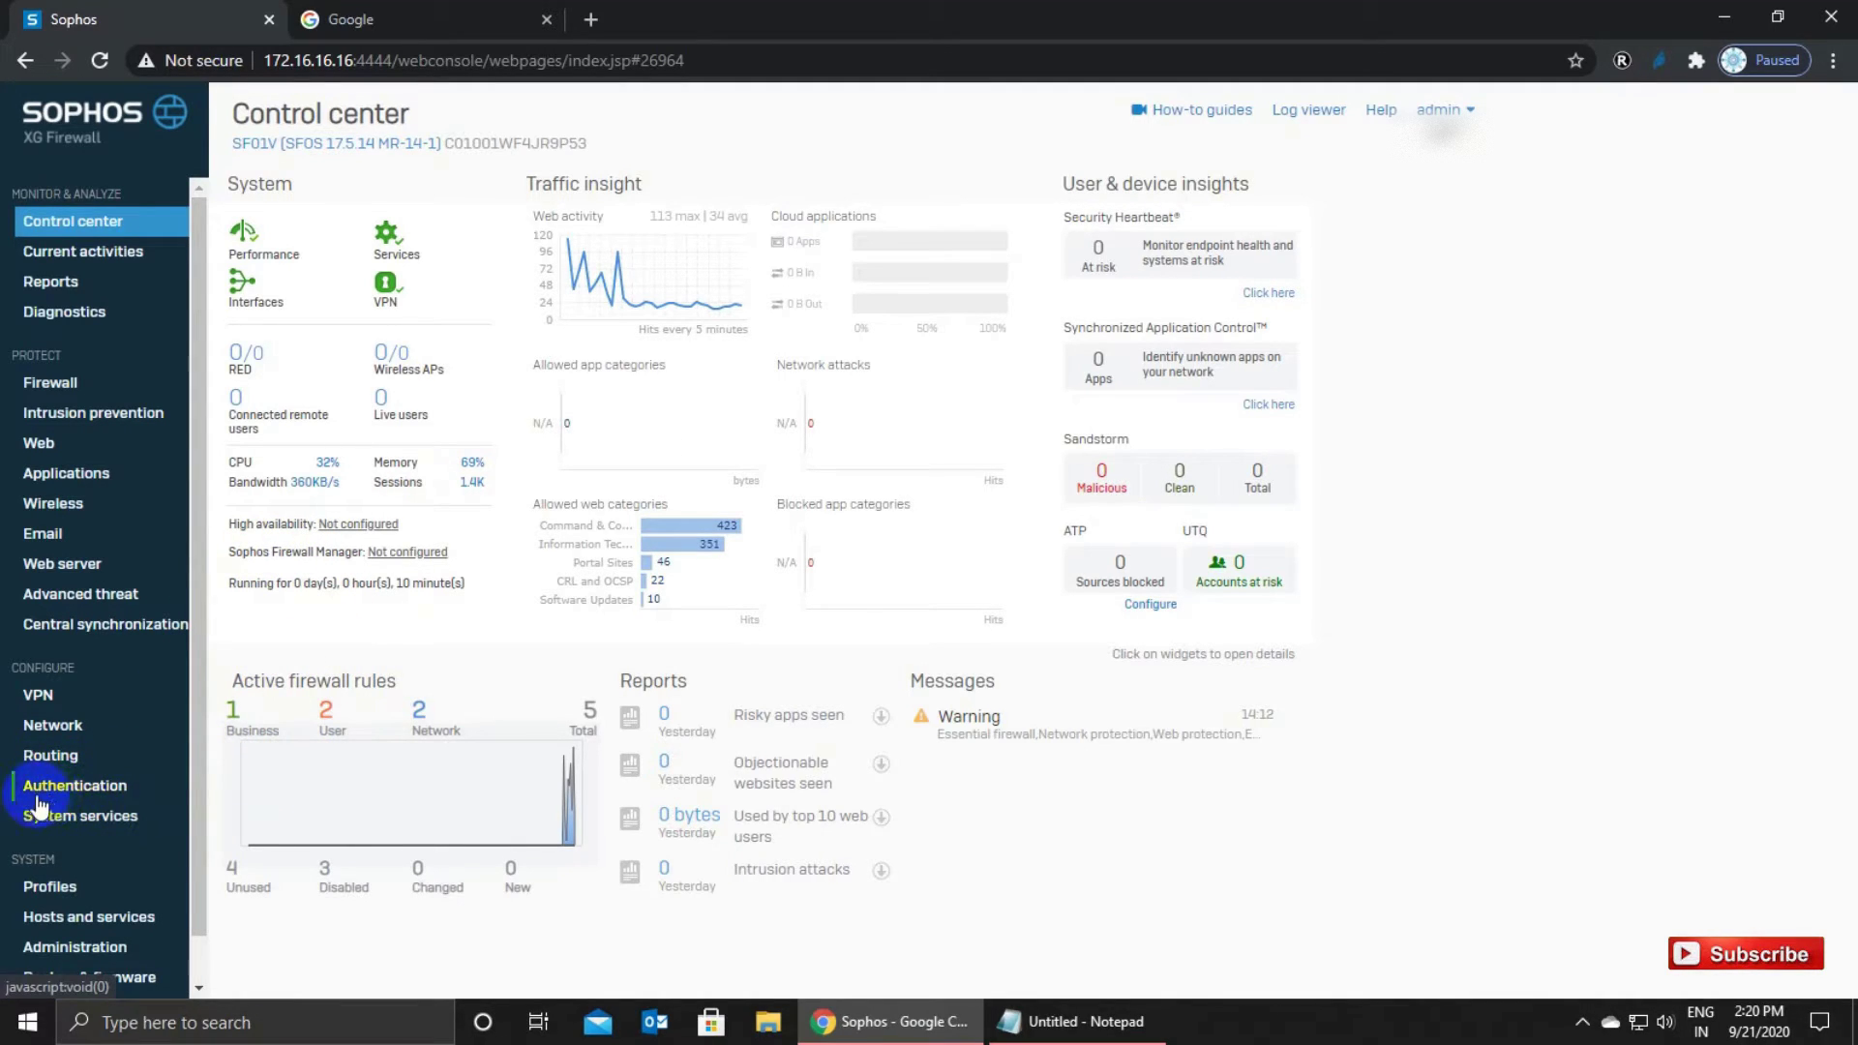
{"action": "left_click", "coordinate": [95, 788]}
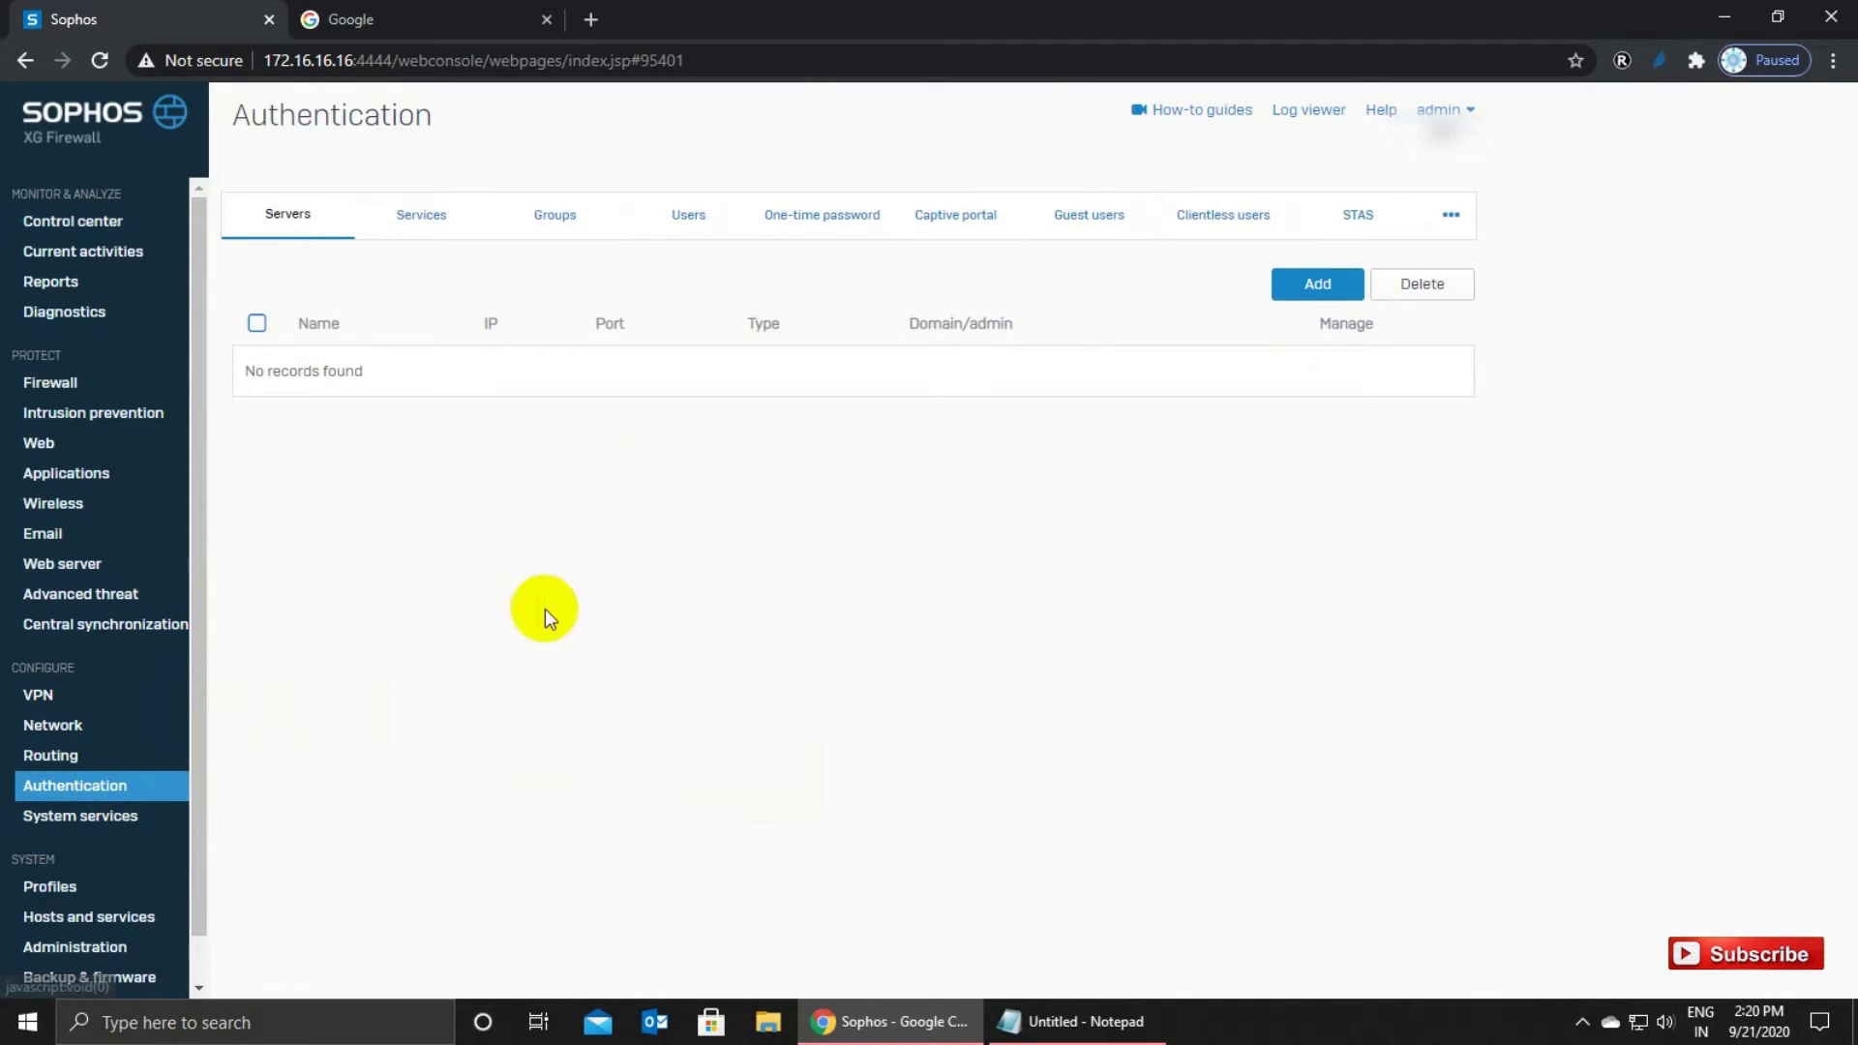
{"action": "left_click", "coordinate": [696, 219]}
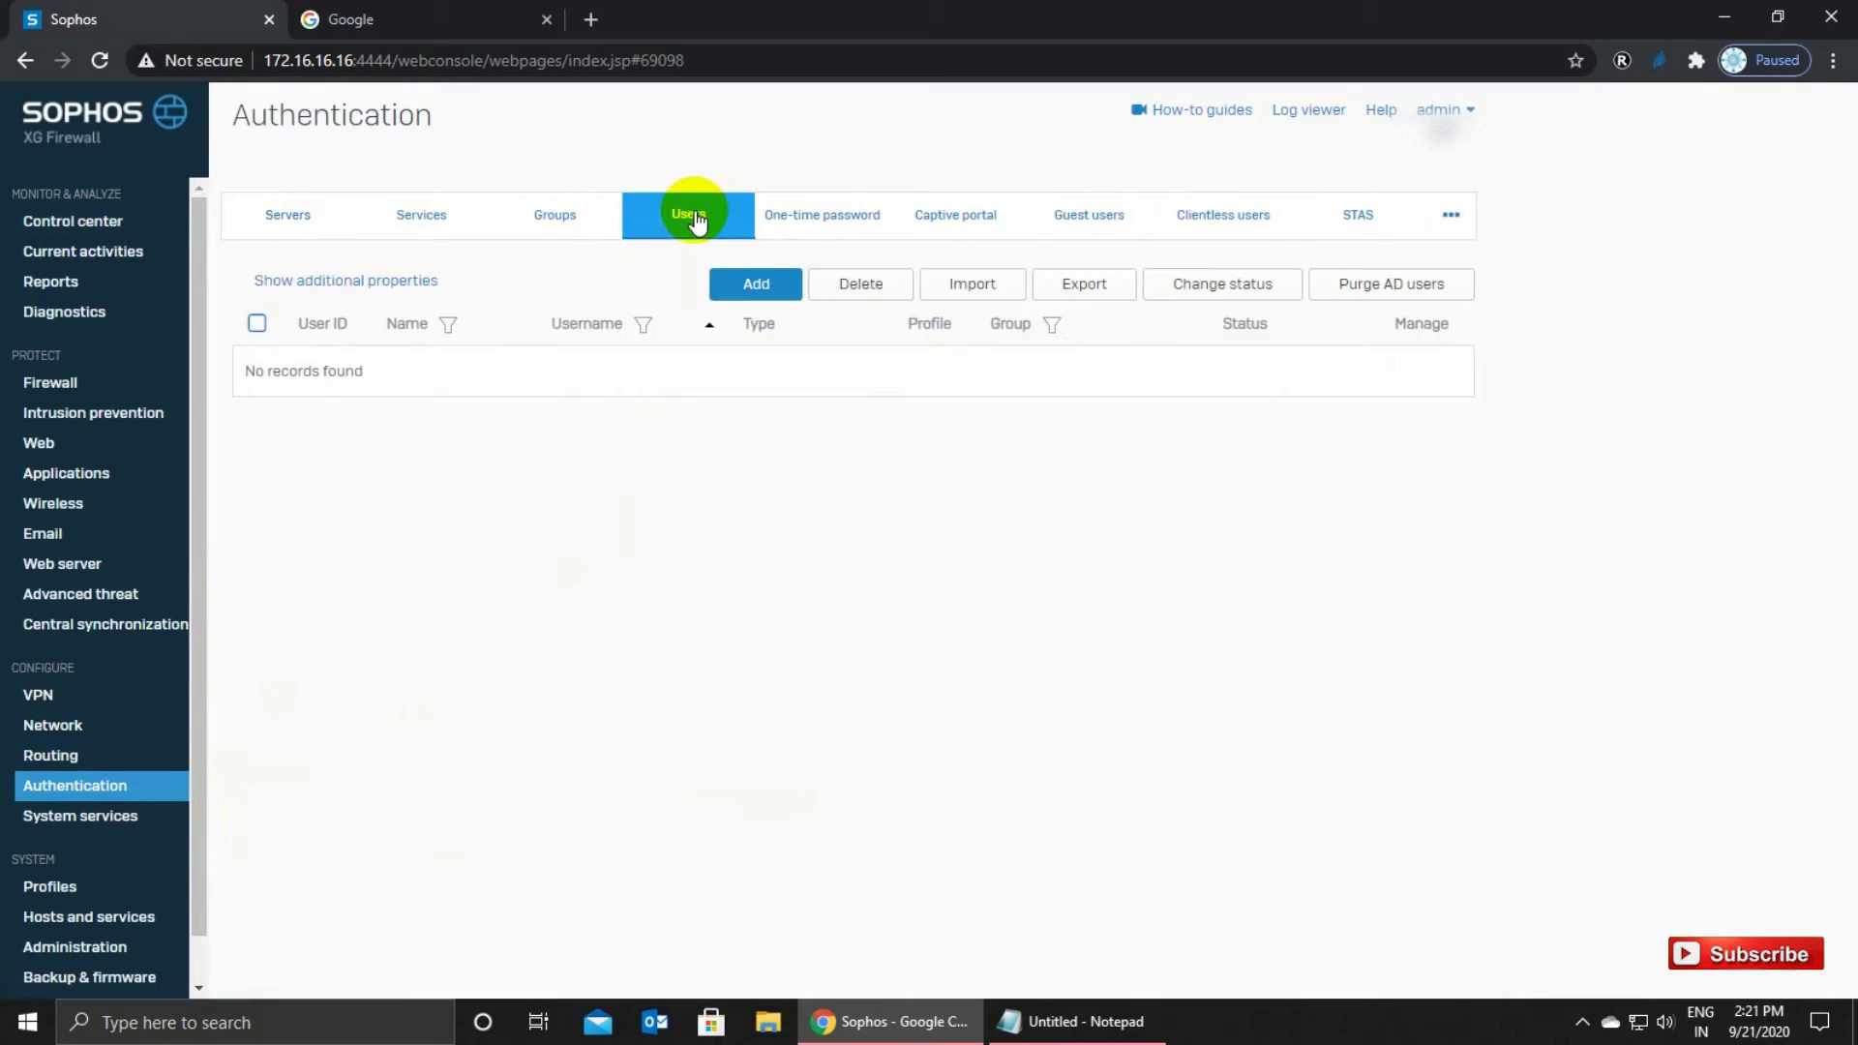
{"action": "left_click", "coordinate": [753, 288]}
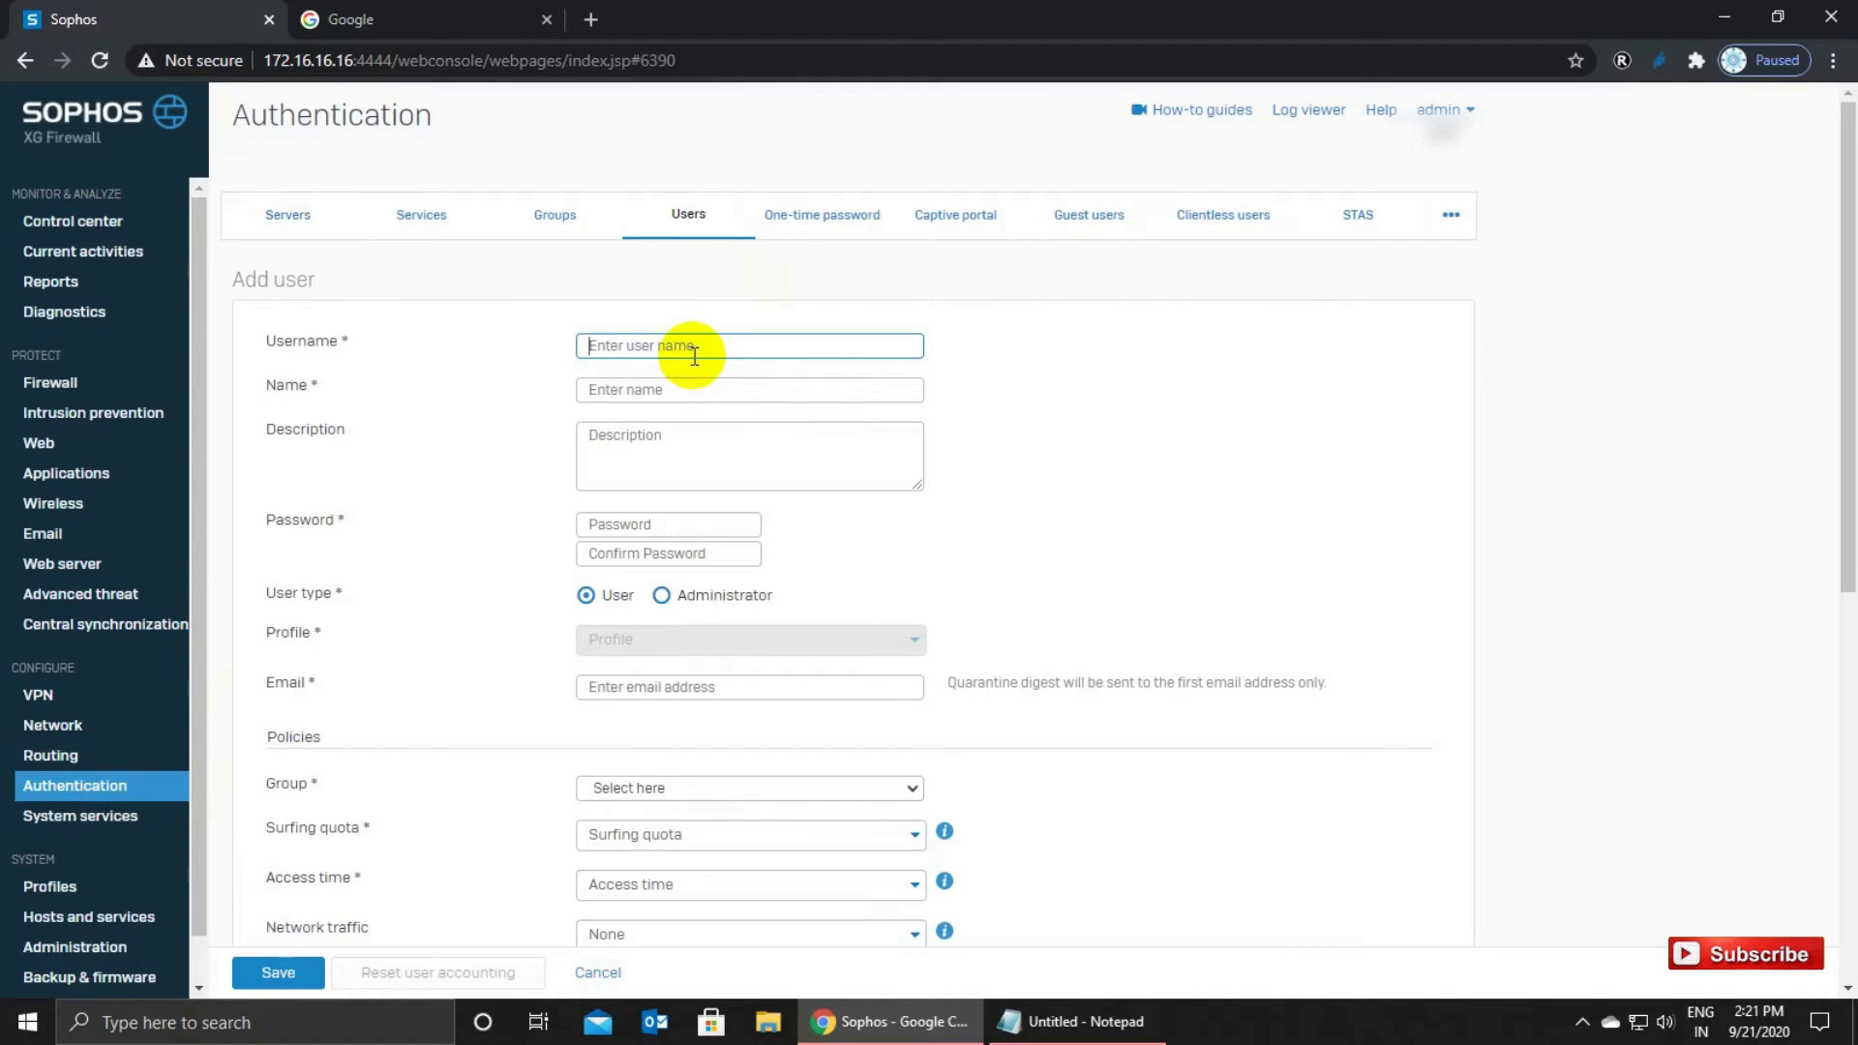
{"action": "type", "text": "sophos"}
{"action": "key", "text": "BackSpace"}
{"action": "key", "text": "BackSpace"}
{"action": "double_click", "coordinate": [673, 347]}
{"action": "key", "text": "ctrl+c"}
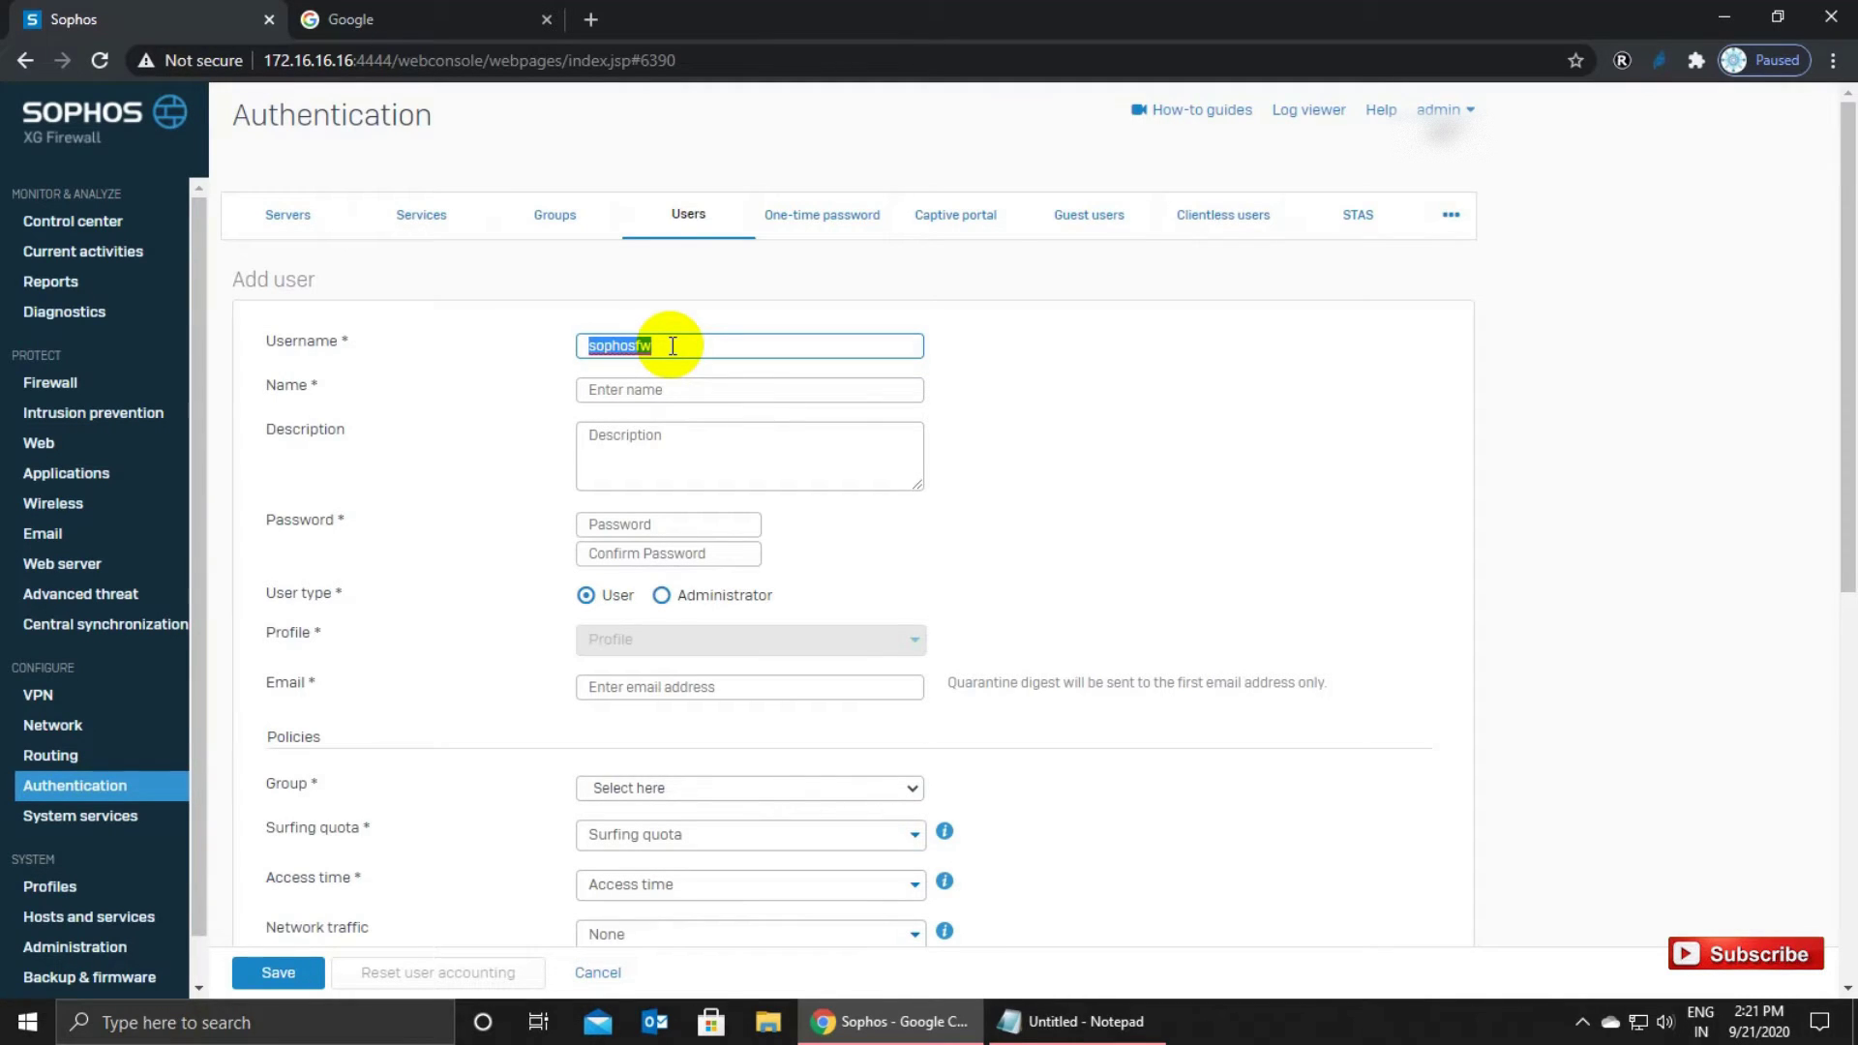
Note the pasted username on a 'User -' line in Notepad.
{"action": "left_click", "coordinate": [1012, 1020]}
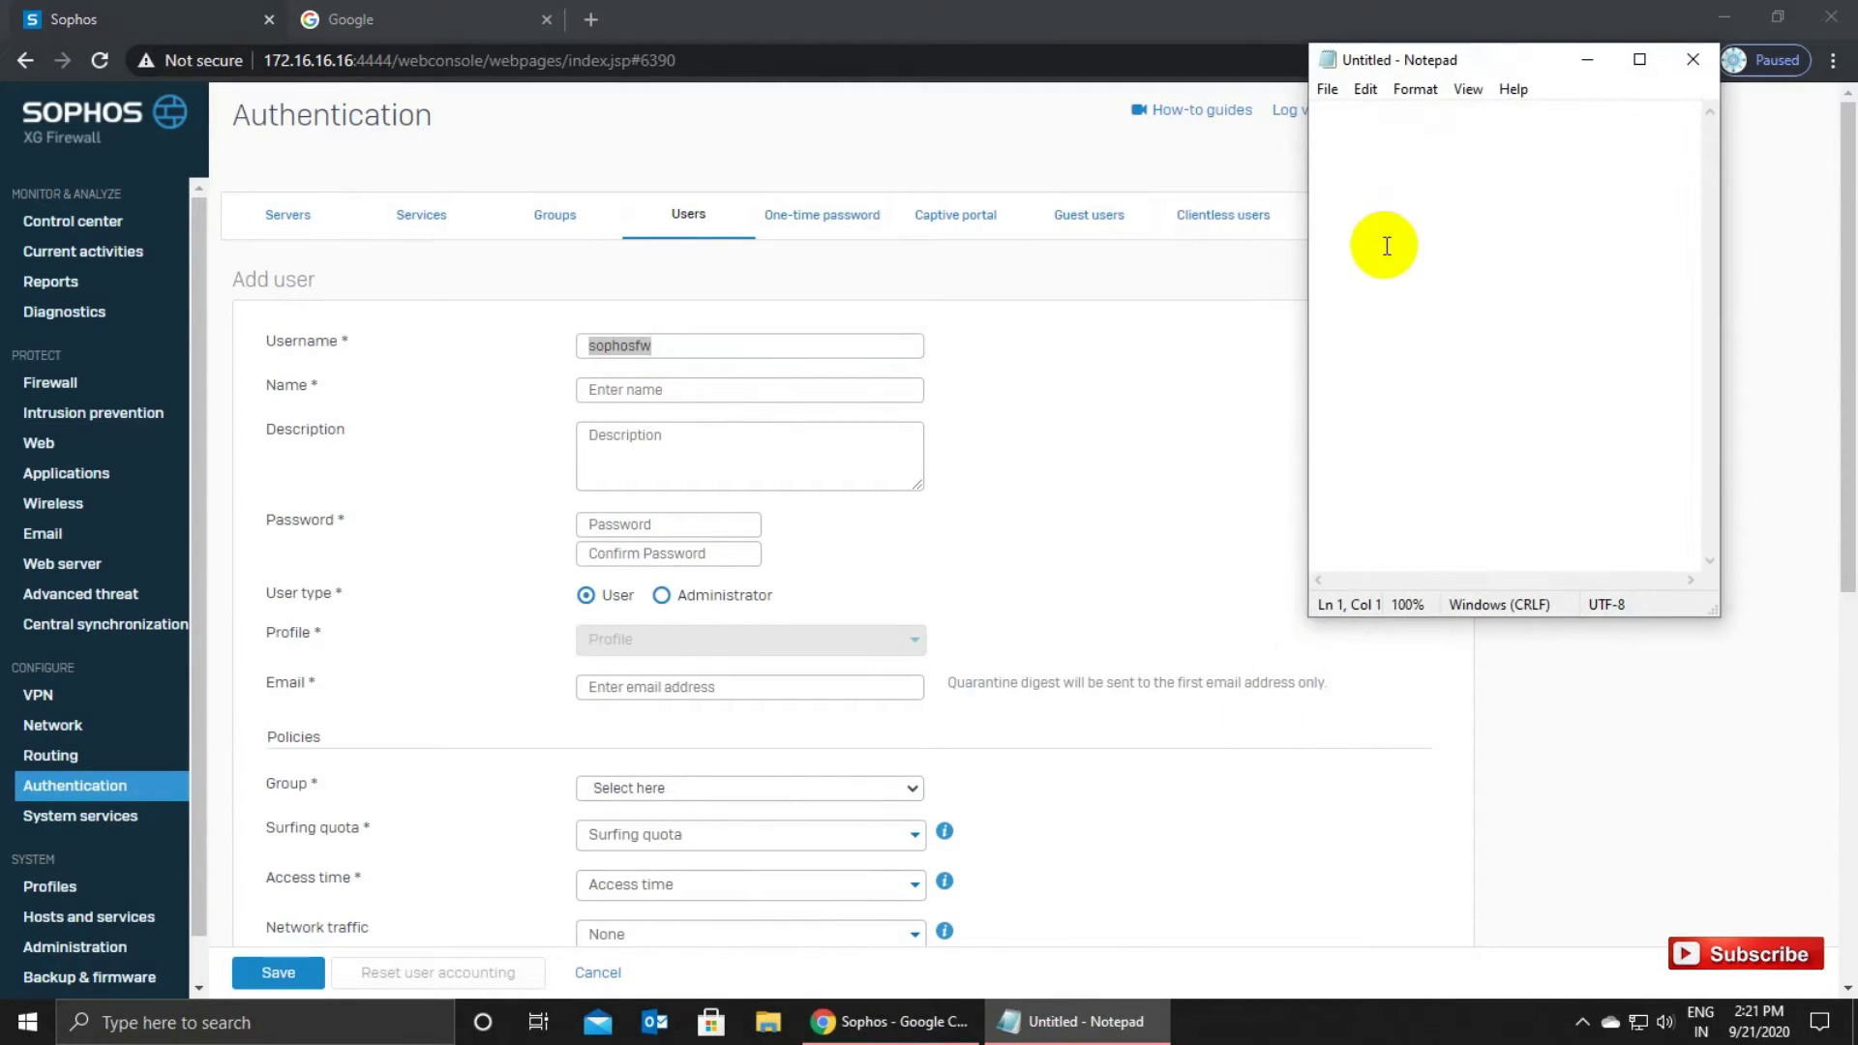
{"action": "type", "text": "User "}
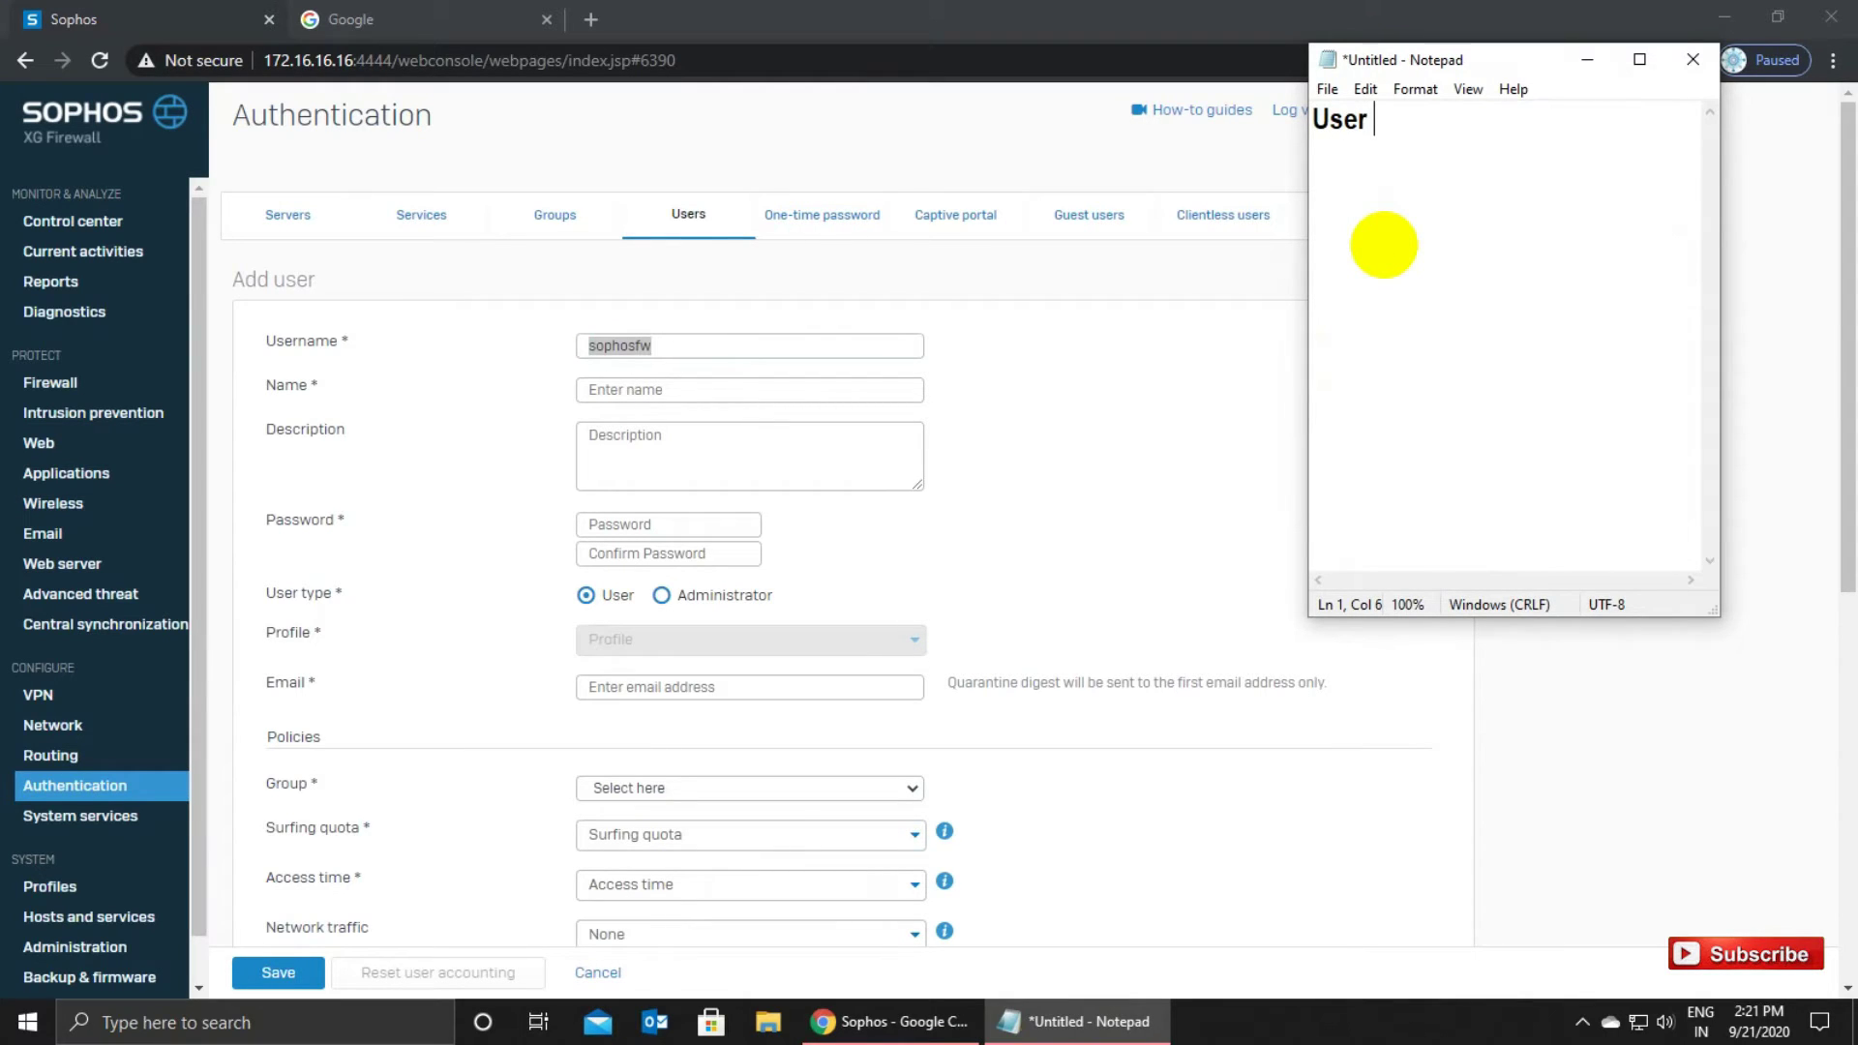
{"action": "type", "text": "-"}
{"action": "key", "text": "ctrl+v"}
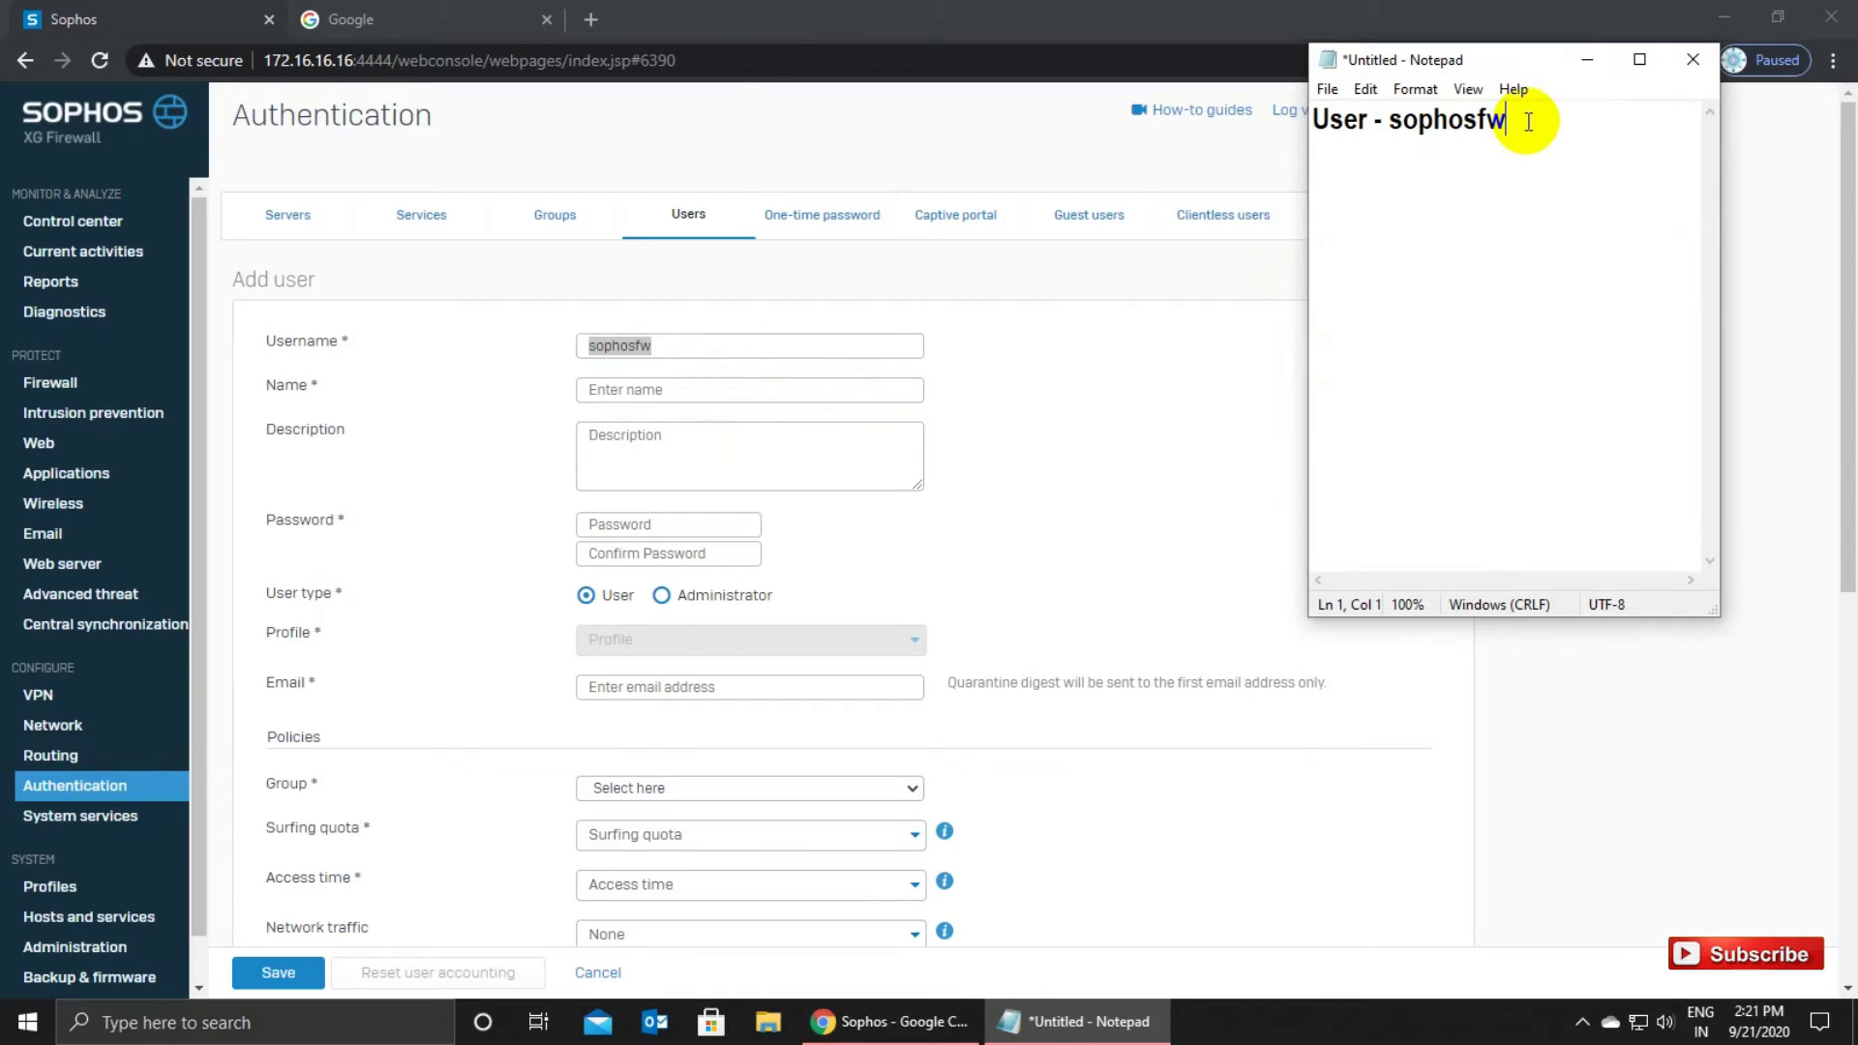
{"action": "key", "text": "Return"}
{"action": "key", "text": "Return"}
Add a 'password -' line with the chosen password, then return to the Add user form.
{"action": "type", "text": "password -"}
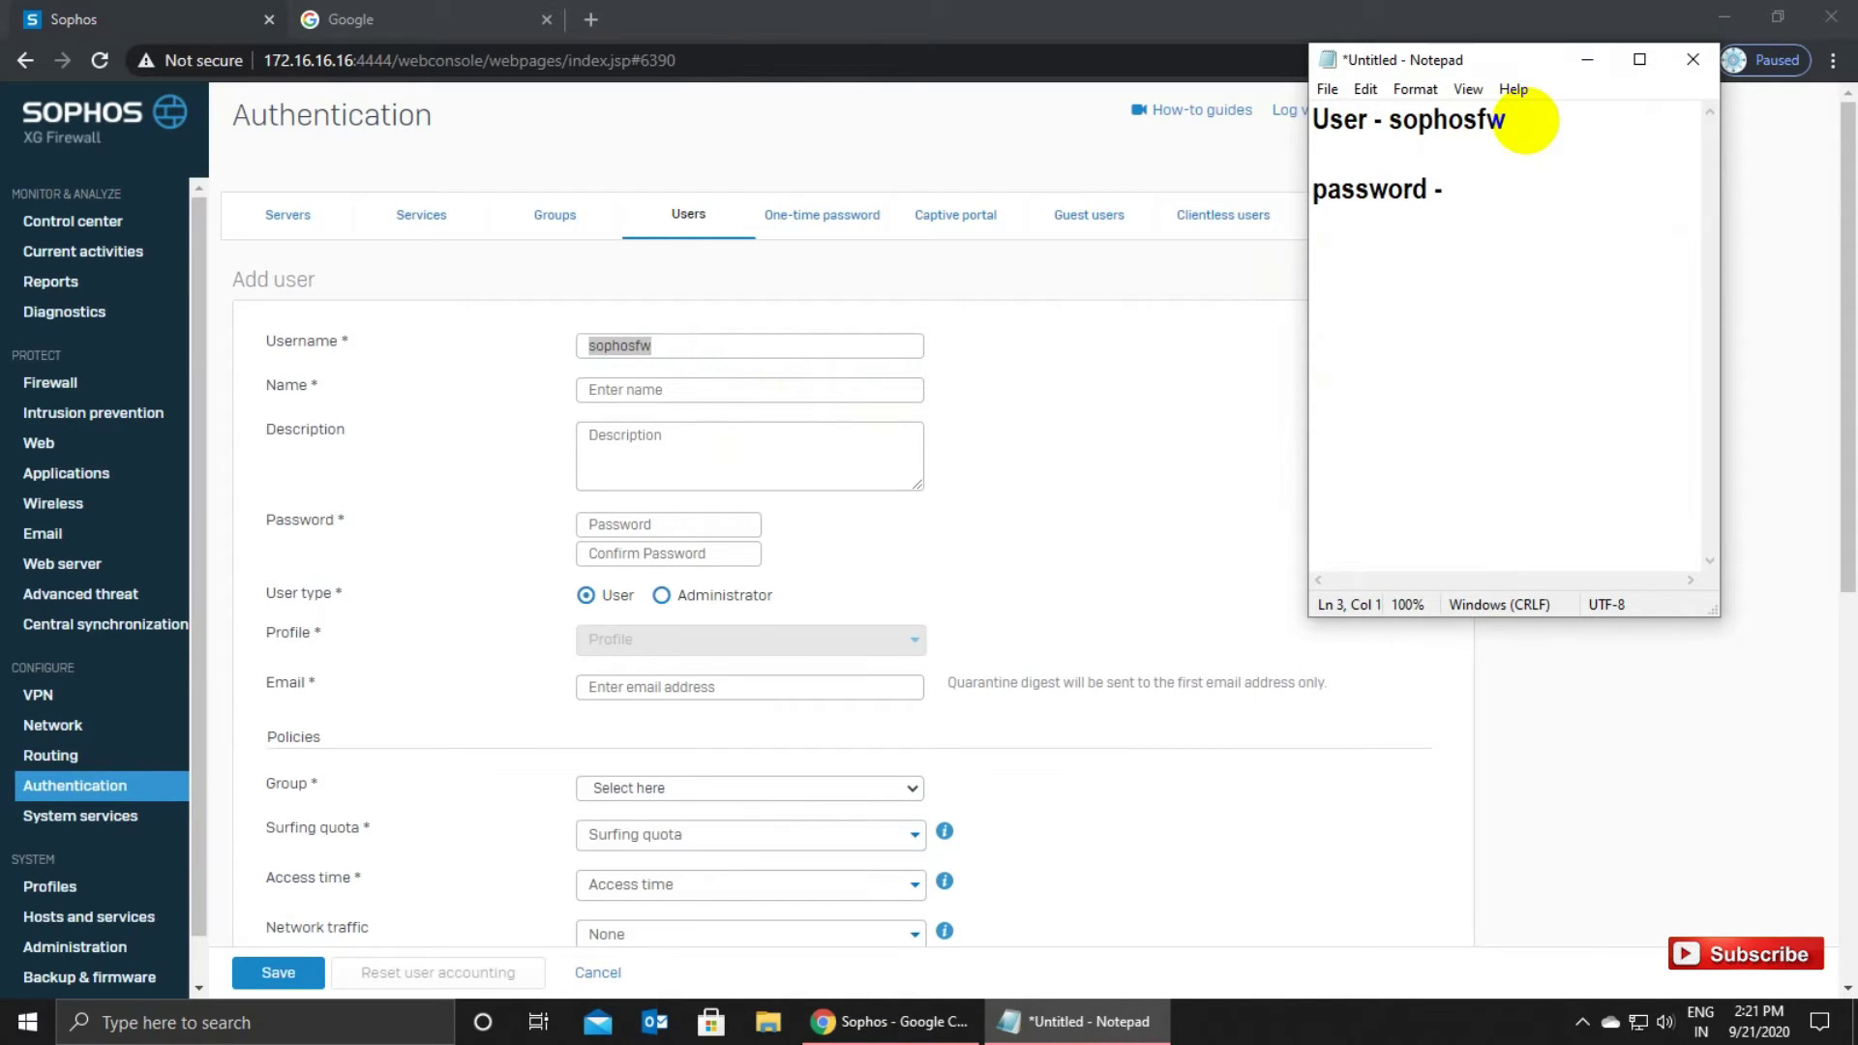
{"action": "key", "text": "ctrl+v"}
{"action": "type", "text": "_123"}
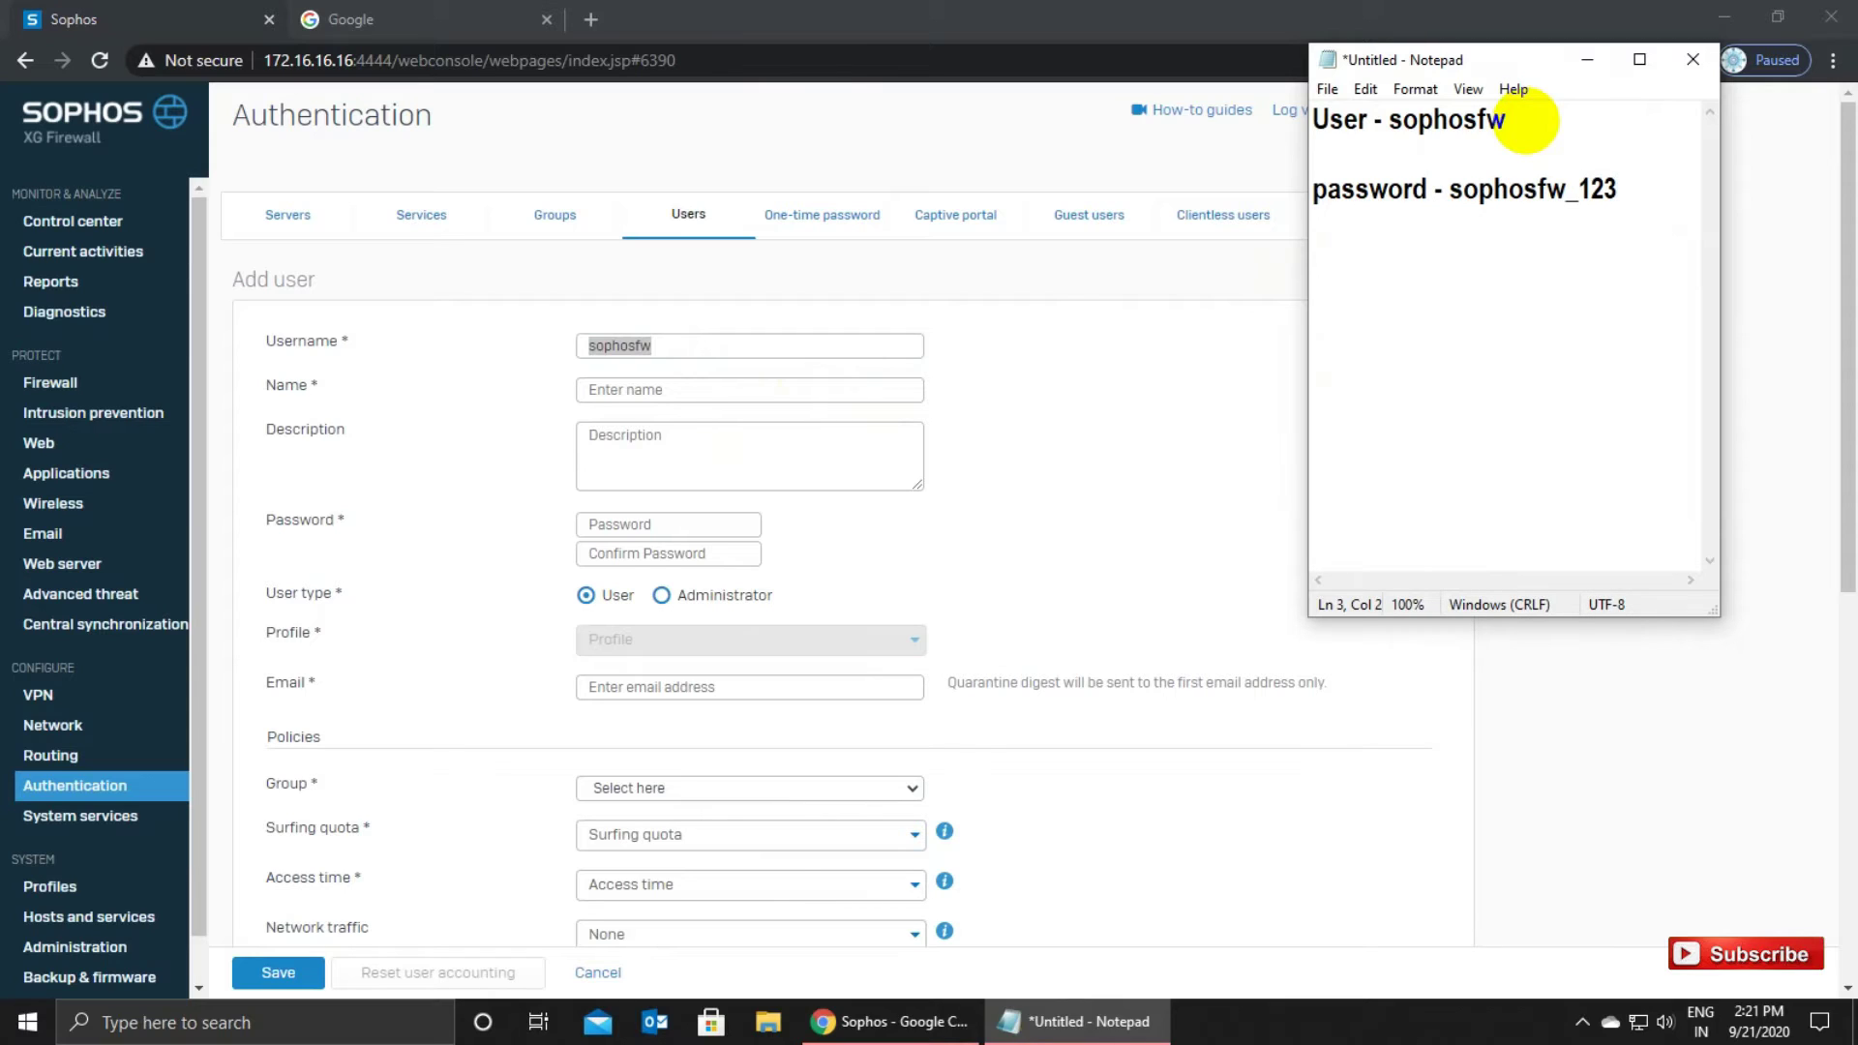
{"action": "key", "text": "BackSpace"}
{"action": "key", "text": "BackSpace"}
{"action": "key", "text": "BackSpace"}
{"action": "key", "text": "BackSpace"}
{"action": "type", "text": "!"}
{"action": "key", "text": "BackSpace"}
{"action": "type", "text": "@123"}
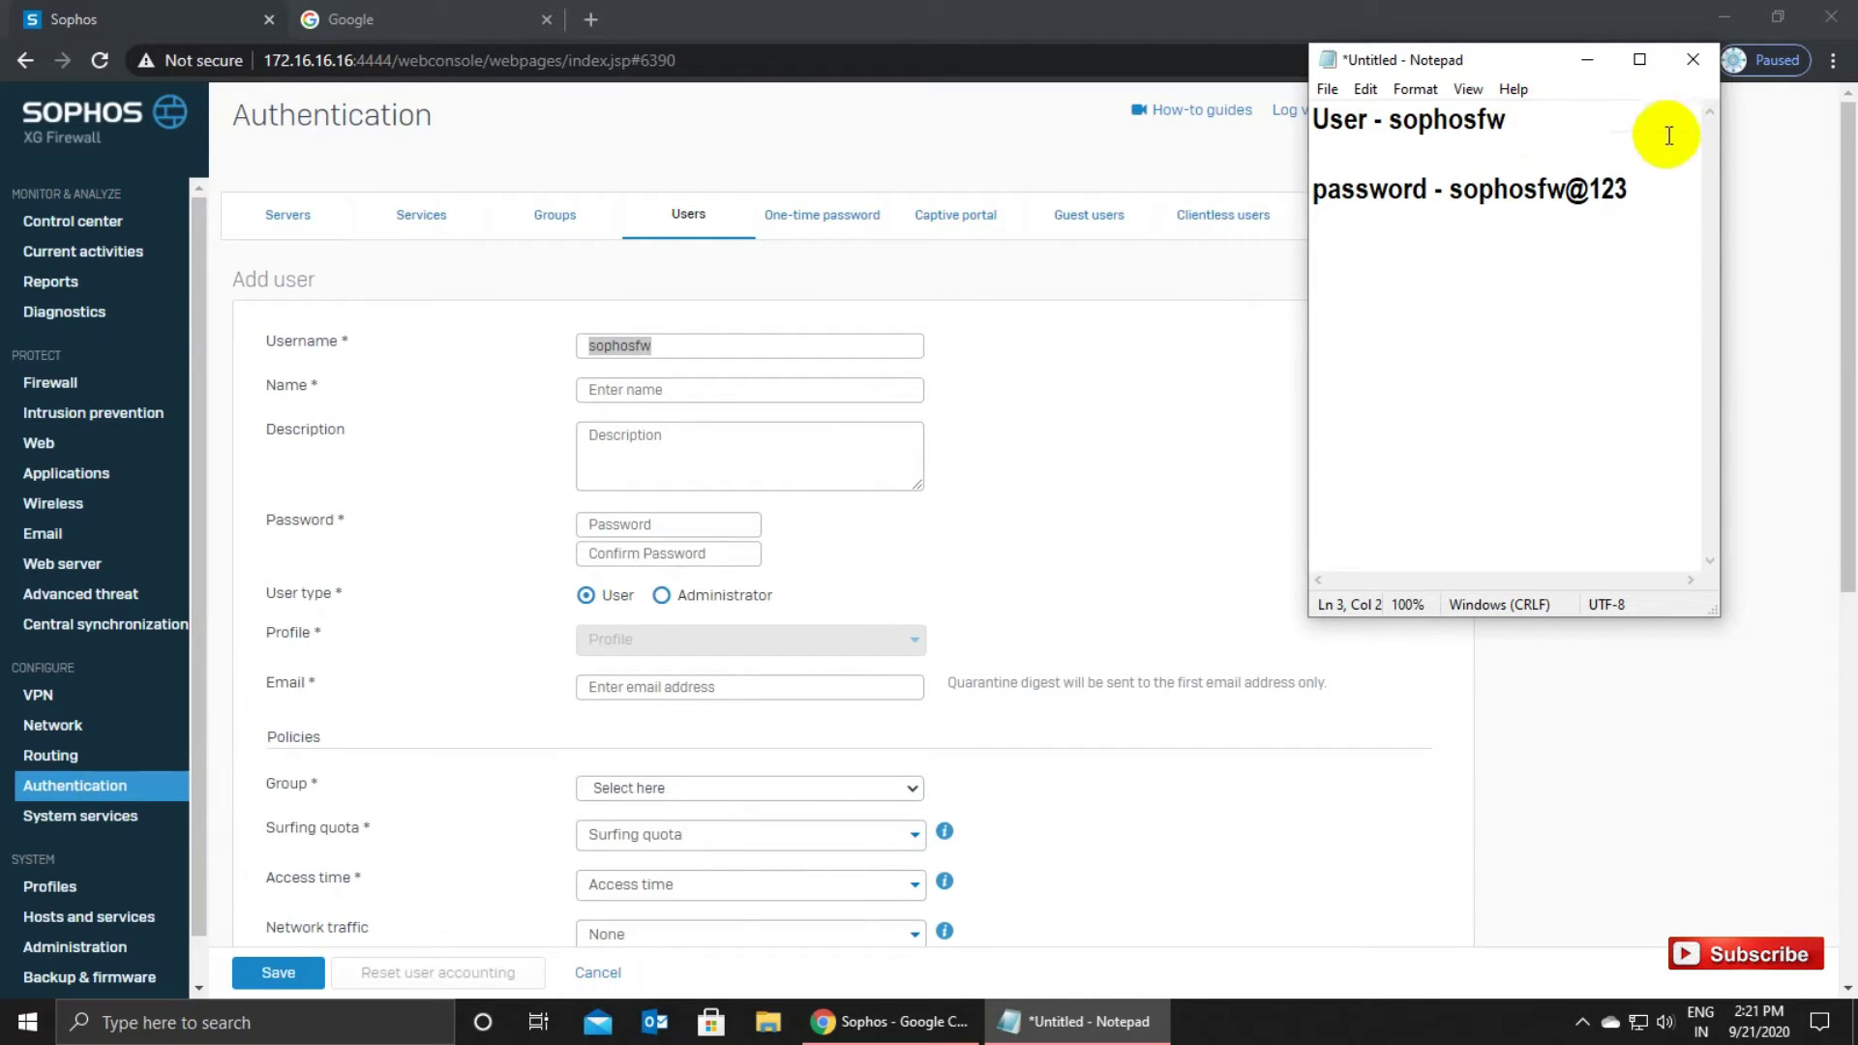
{"action": "left_click_drag", "start_coordinate": [1645, 193], "coordinate": [1454, 182]}
{"action": "left_click", "coordinate": [1465, 270]}
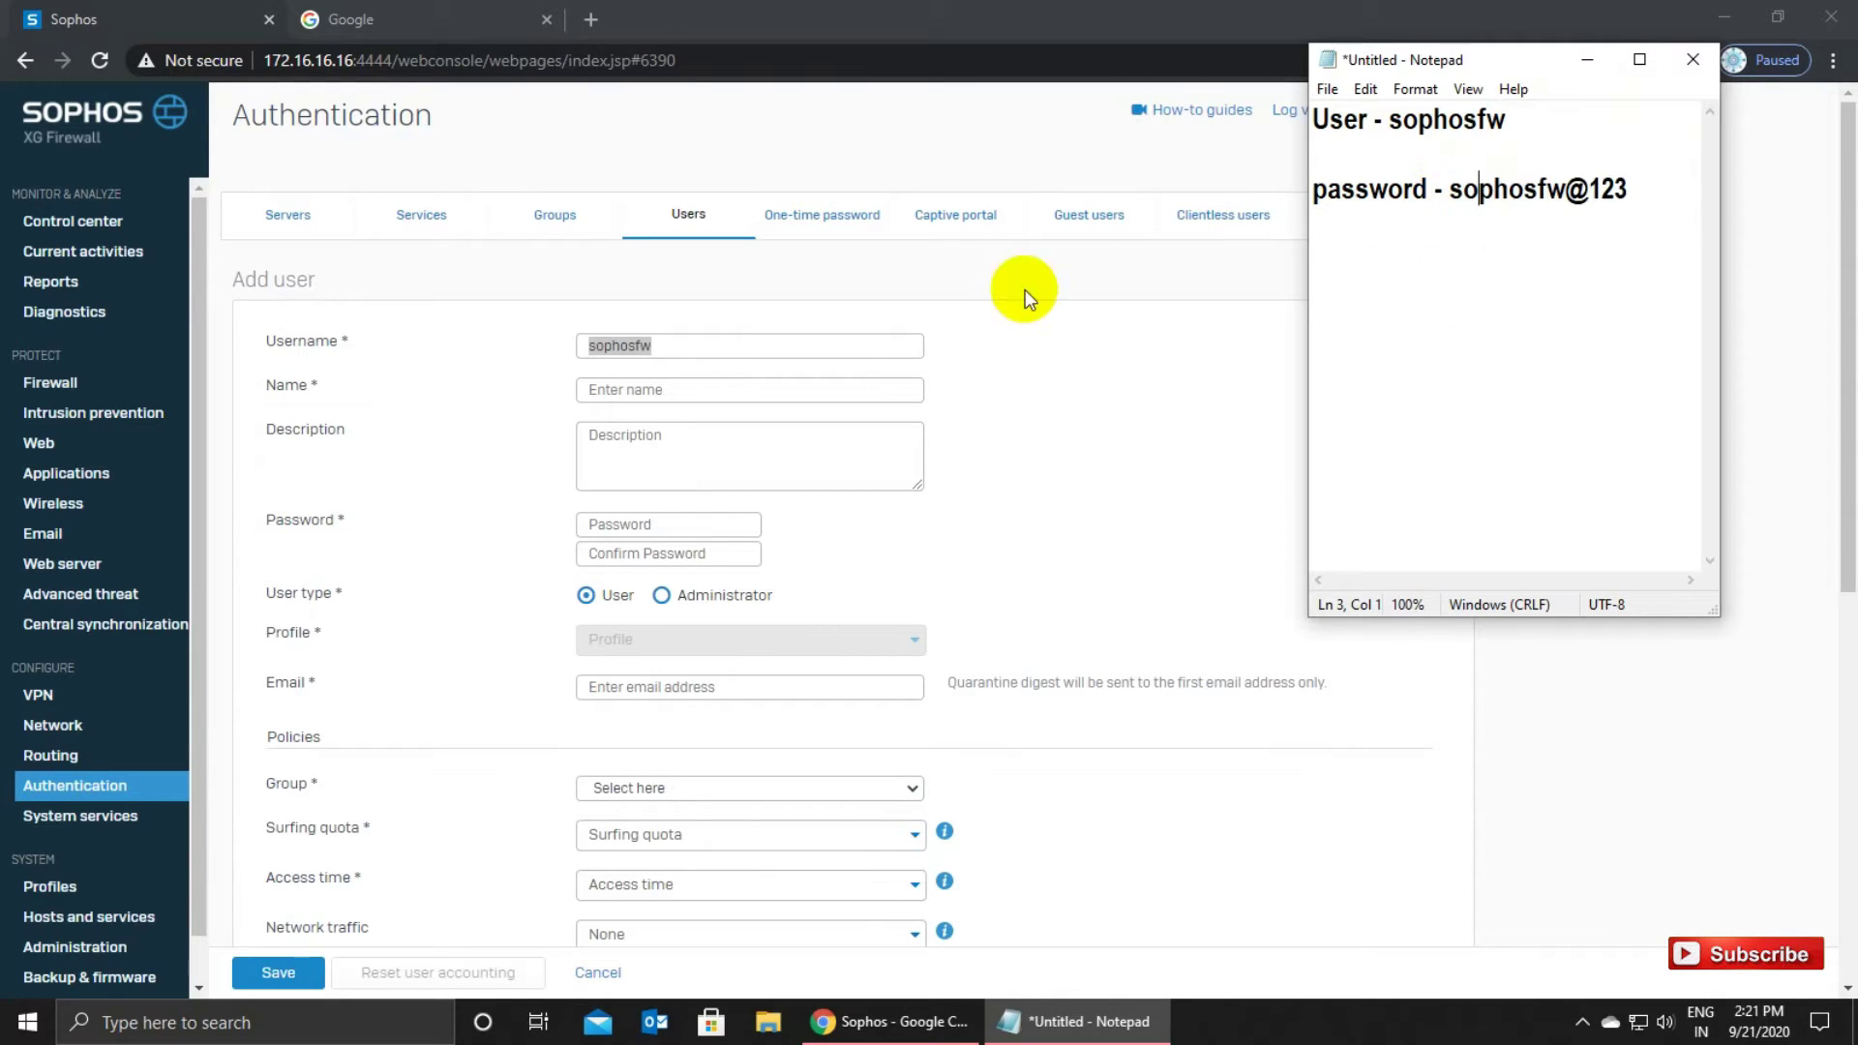
{"action": "double_click", "coordinate": [590, 346]}
{"action": "key", "text": "ctrl+c"}
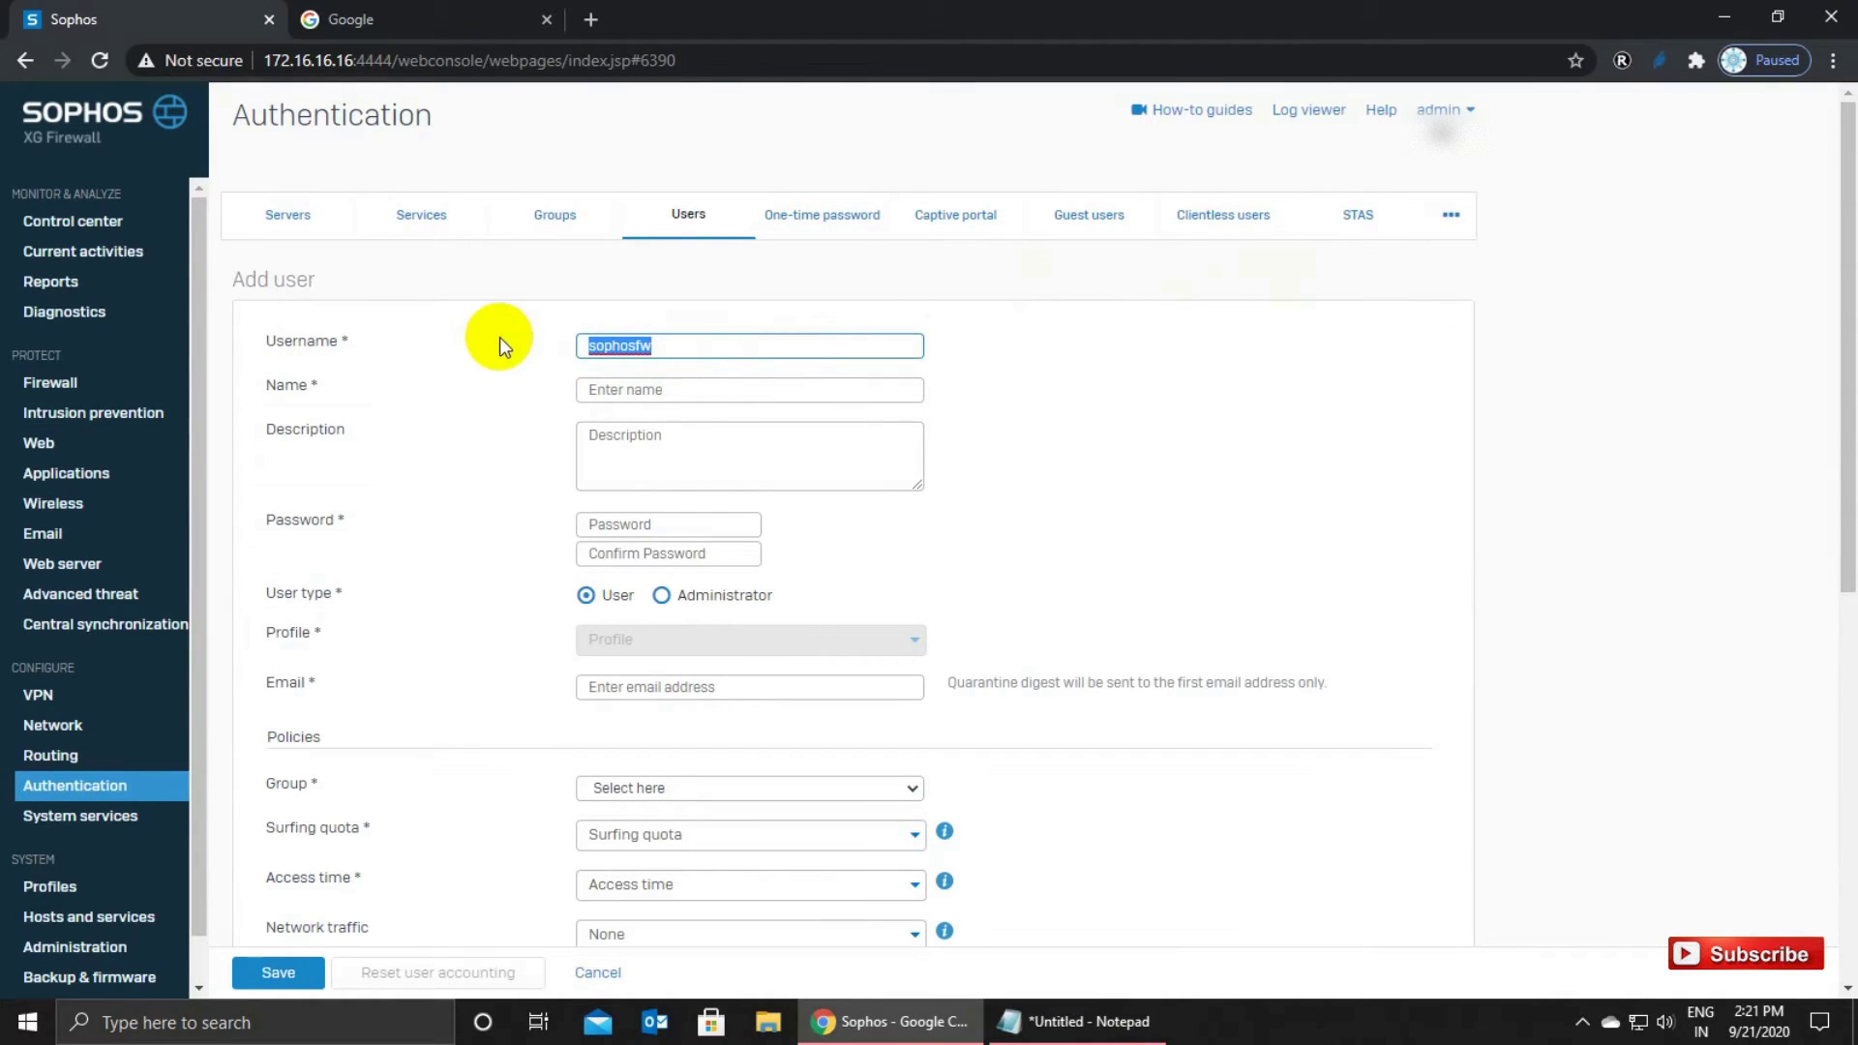
Fill in the user's name with the username and the description 'for testing'.
{"action": "left_click", "coordinate": [608, 387]}
{"action": "key", "text": "ctrl+v"}
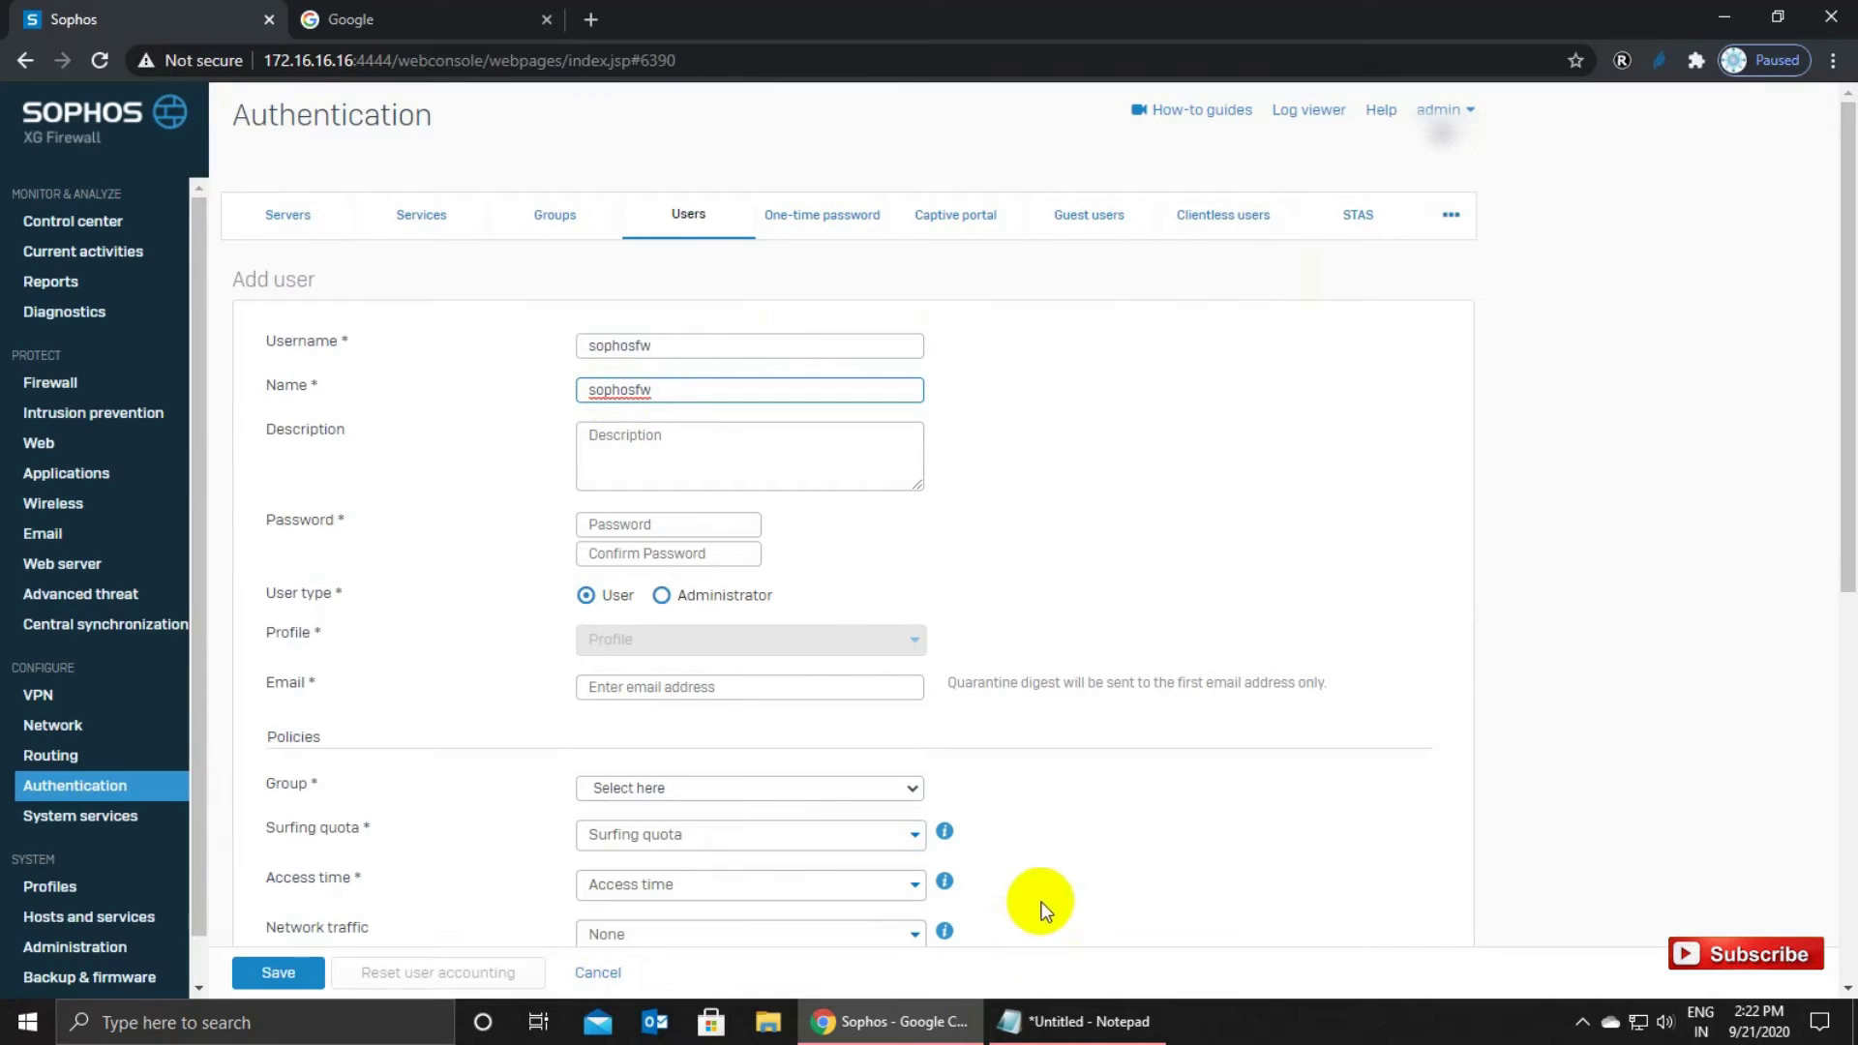
{"action": "left_click", "coordinate": [625, 461]}
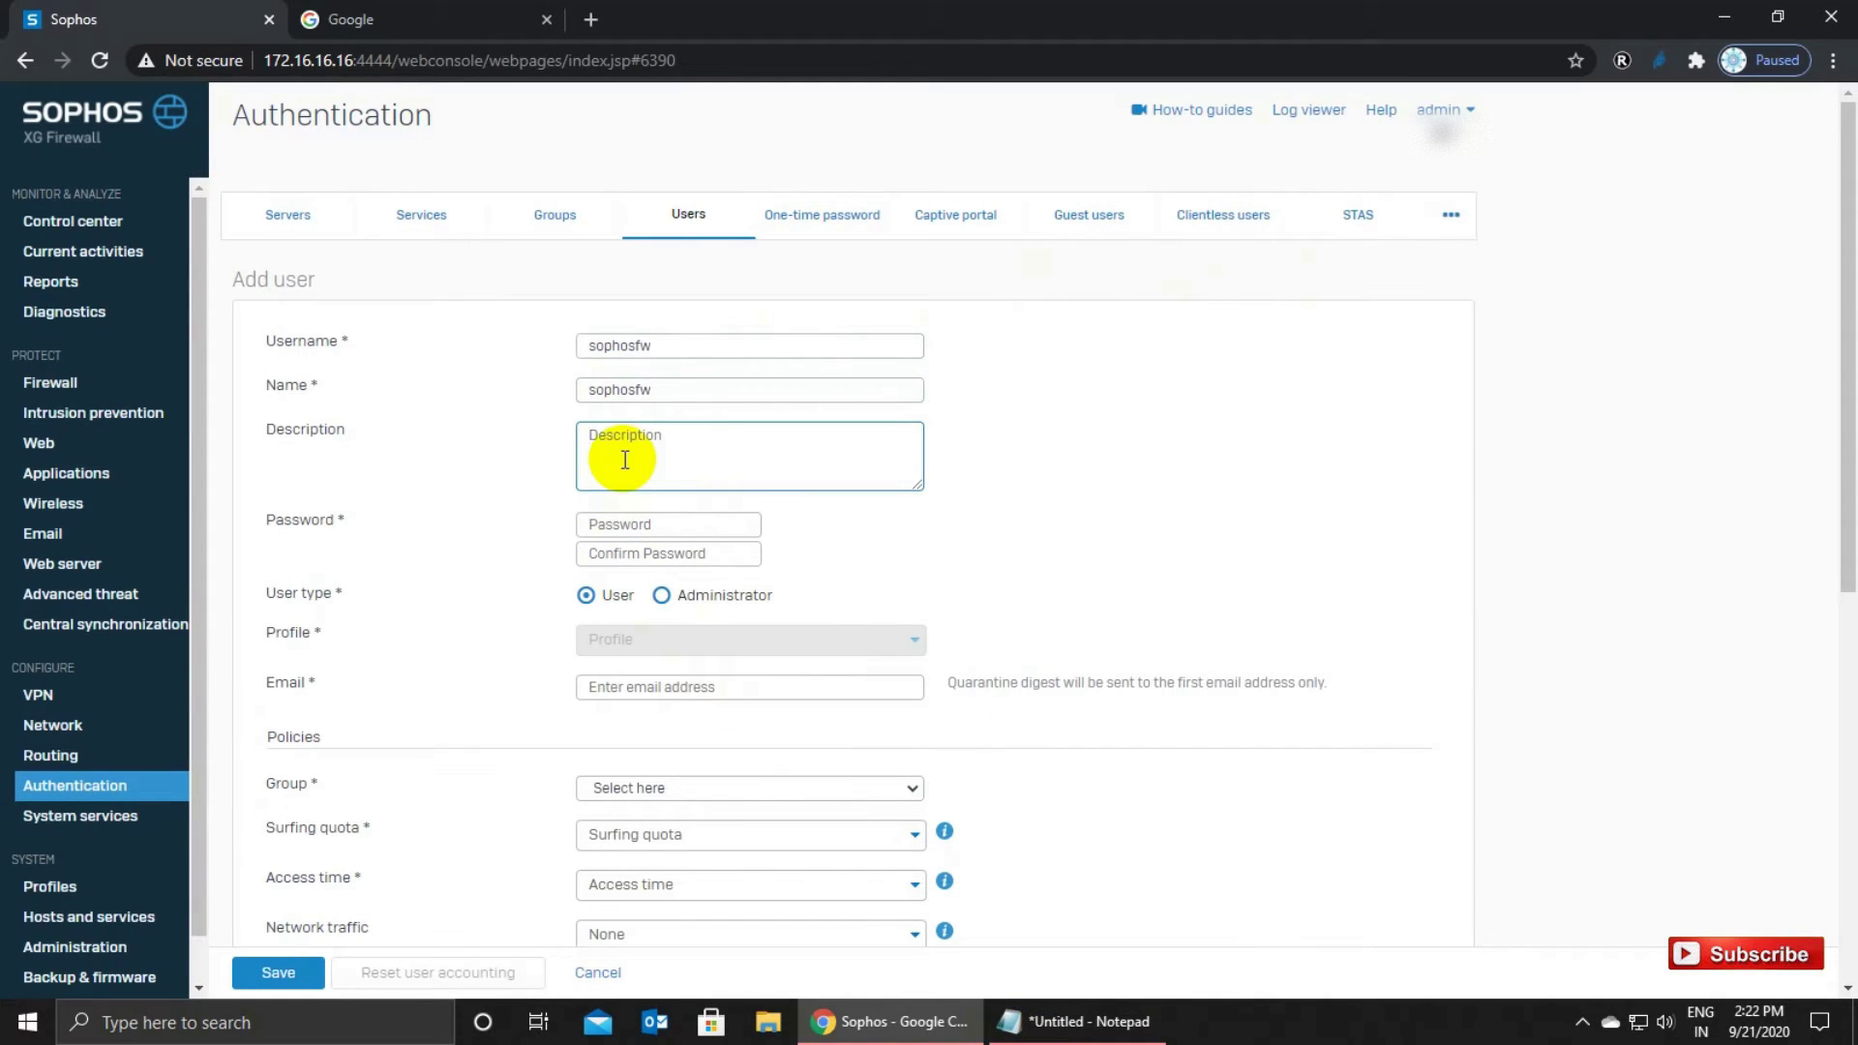
{"action": "type", "text": "fro te"}
{"action": "type", "text": "te"}
{"action": "type", "text": "sting"}
Copy the noted password into both the Password and confirmation fields.
{"action": "left_click", "coordinate": [1081, 1011]}
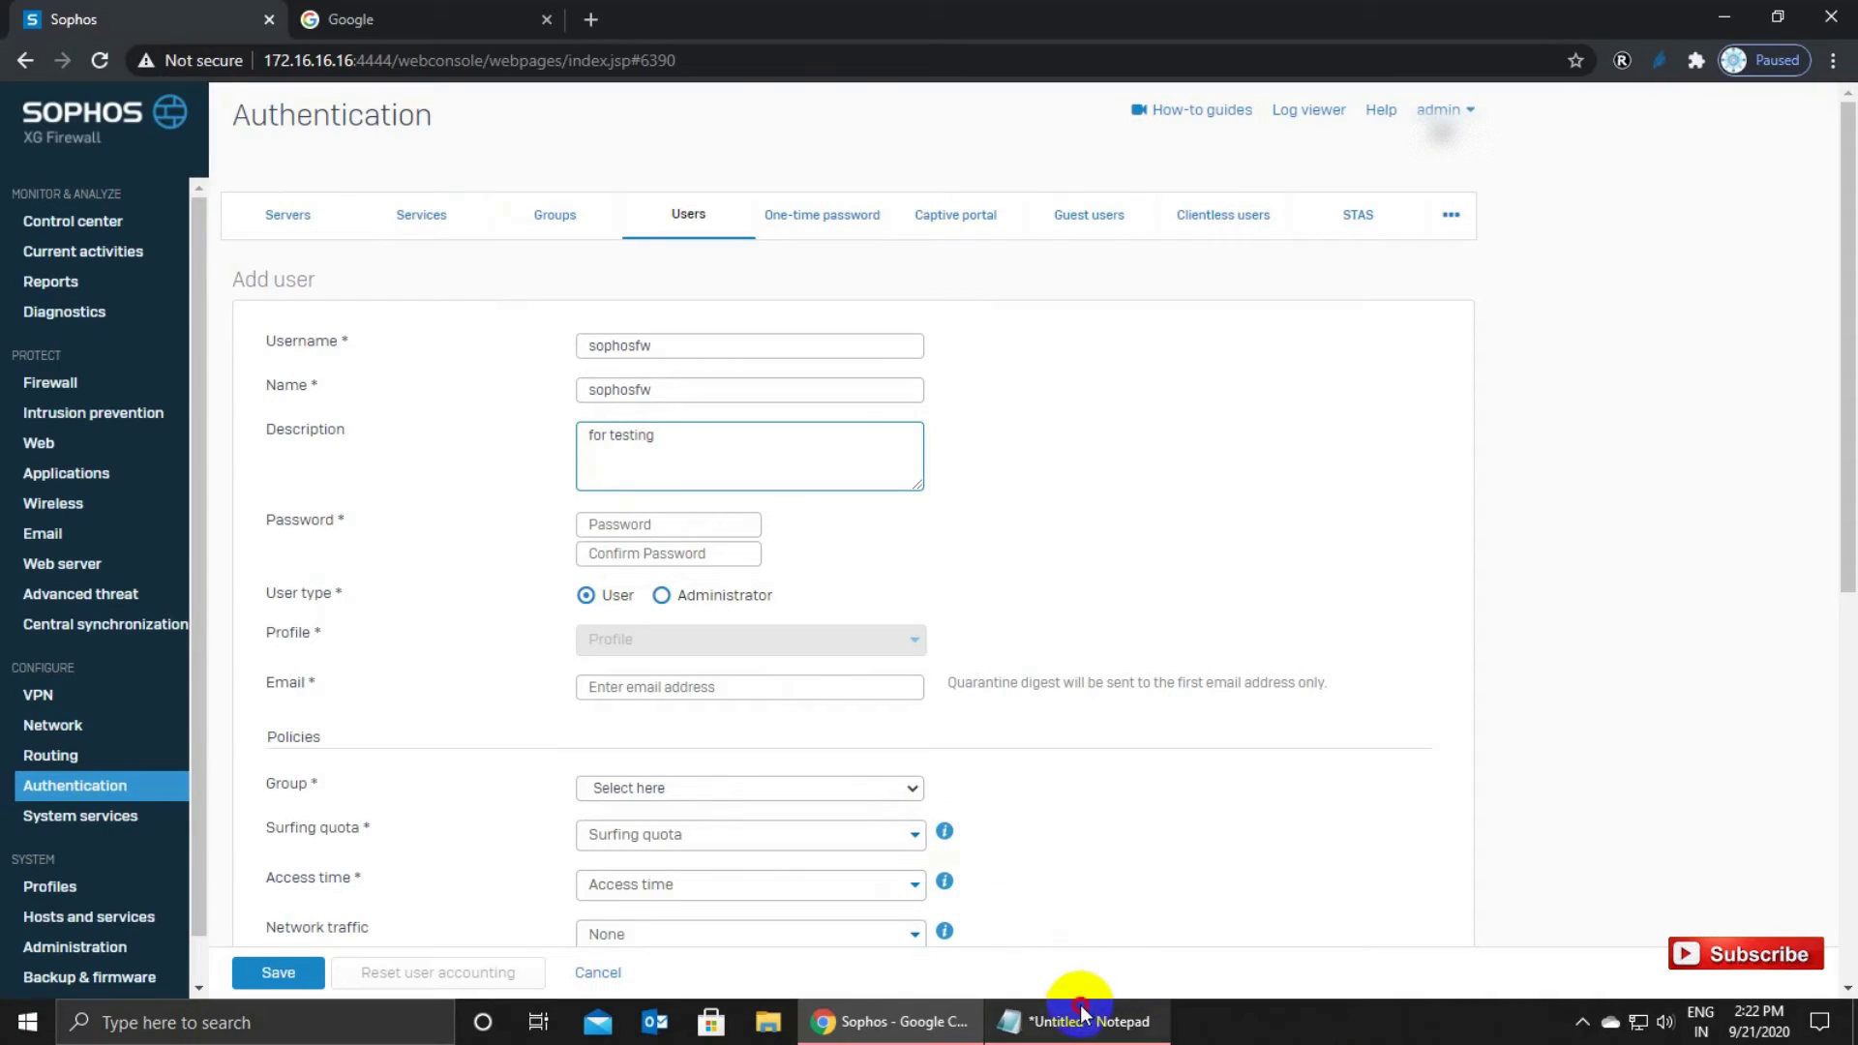
{"action": "left_click_drag", "start_coordinate": [1447, 190], "coordinate": [1630, 188]}
{"action": "key", "text": "ctrl+c"}
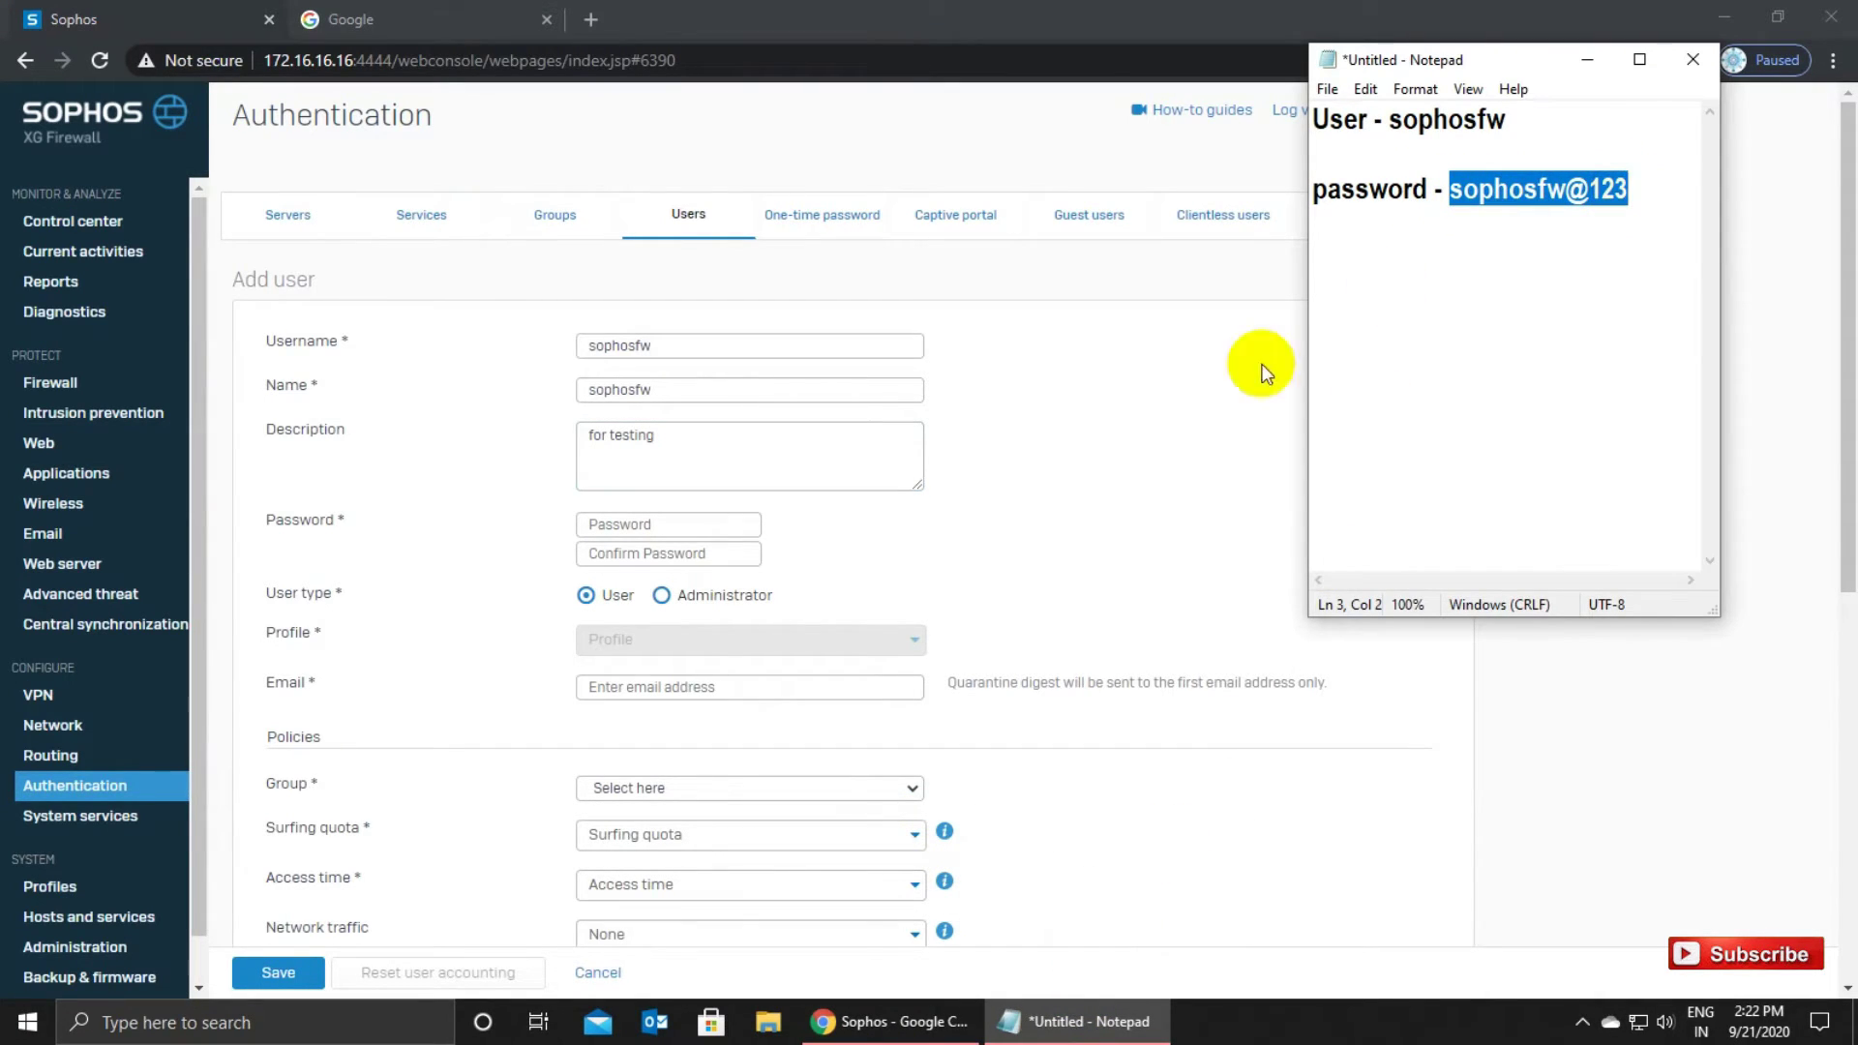
{"action": "left_click", "coordinate": [617, 524]}
{"action": "key", "text": "ctrl+v"}
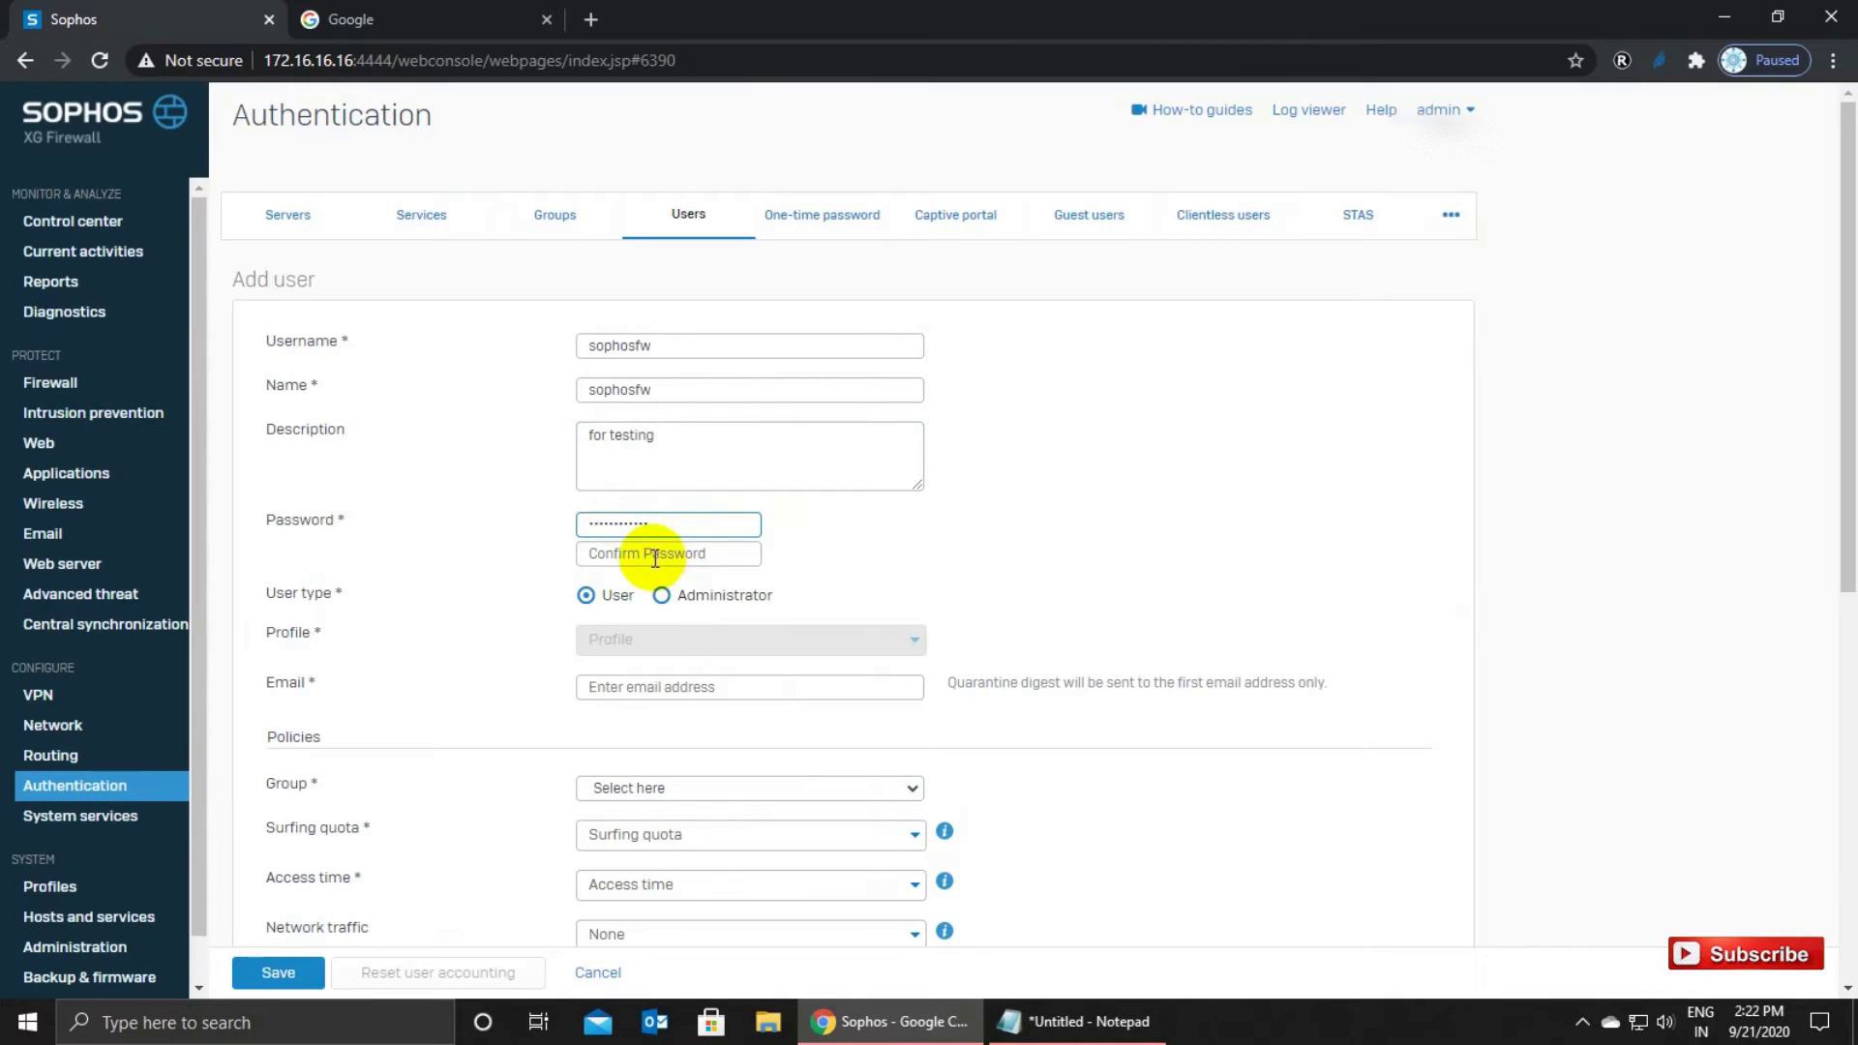
{"action": "left_click", "coordinate": [668, 553]}
{"action": "key", "text": "ctrl+v"}
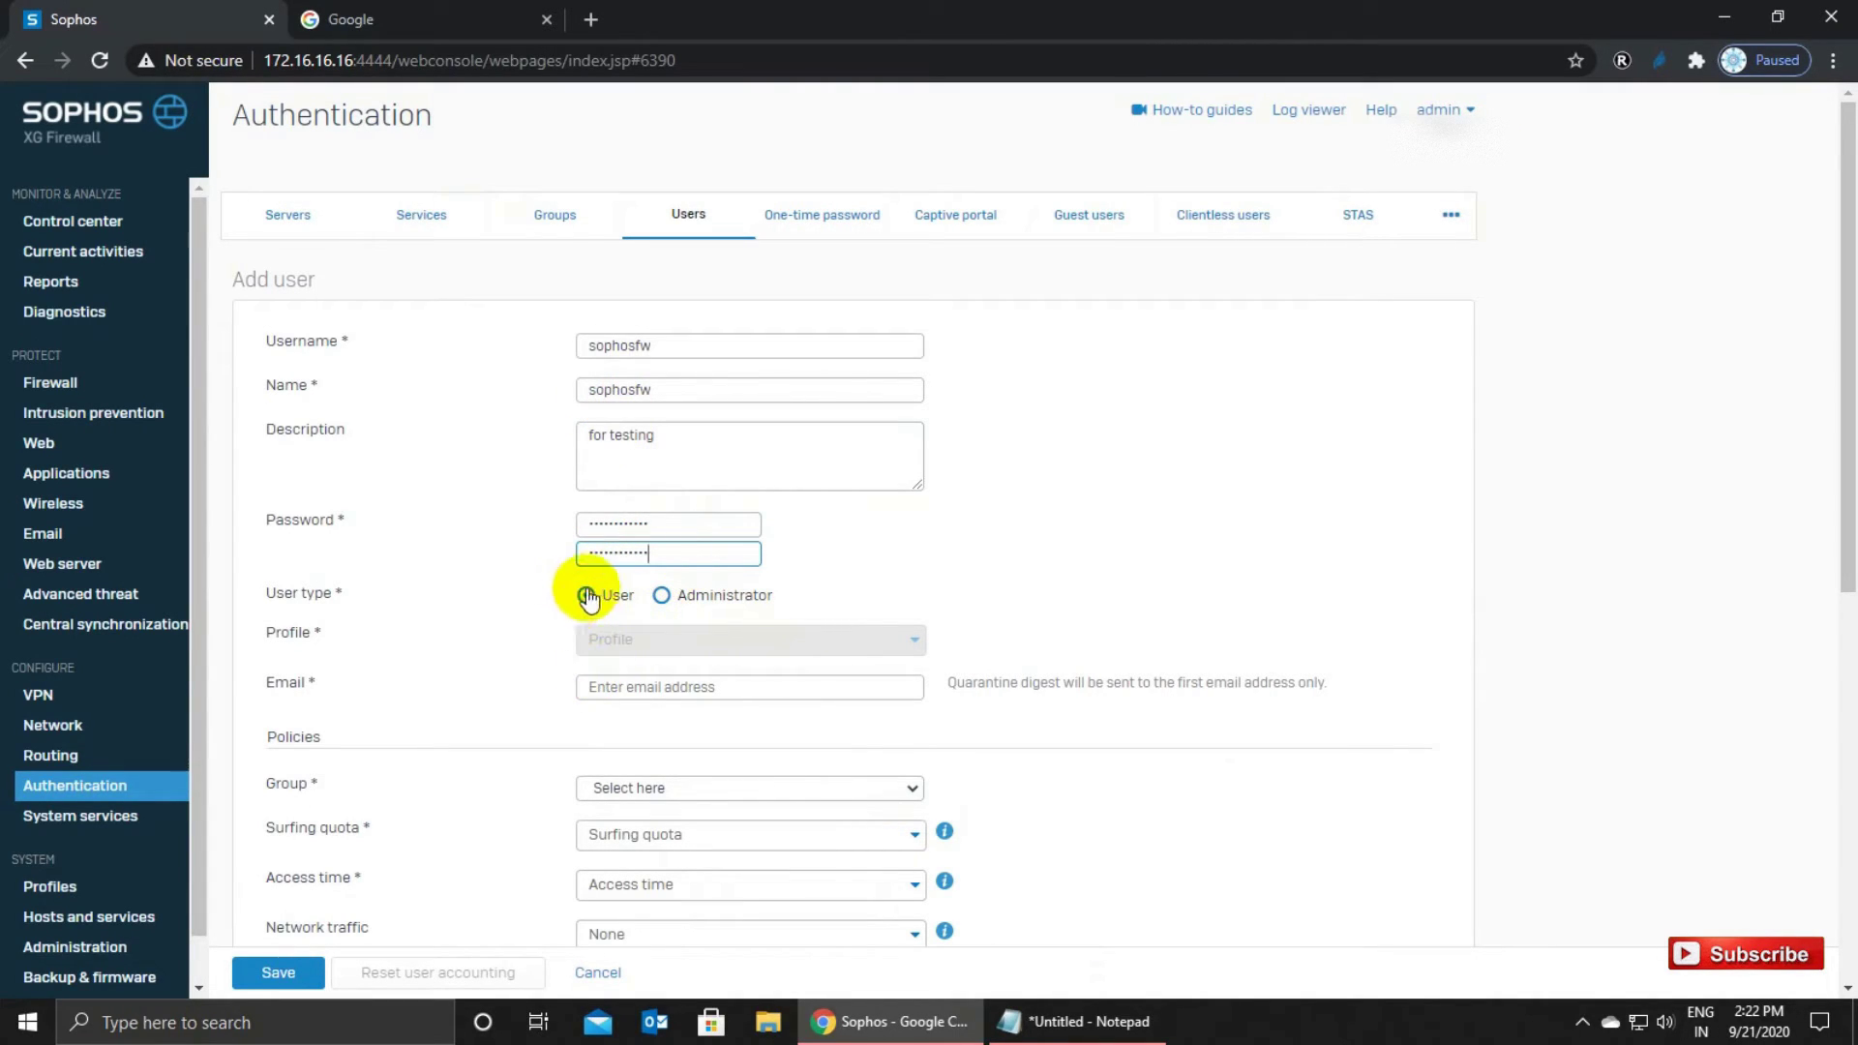
Enter the user's Gmail e-mail address built from the username.
{"action": "left_click", "coordinate": [650, 688]}
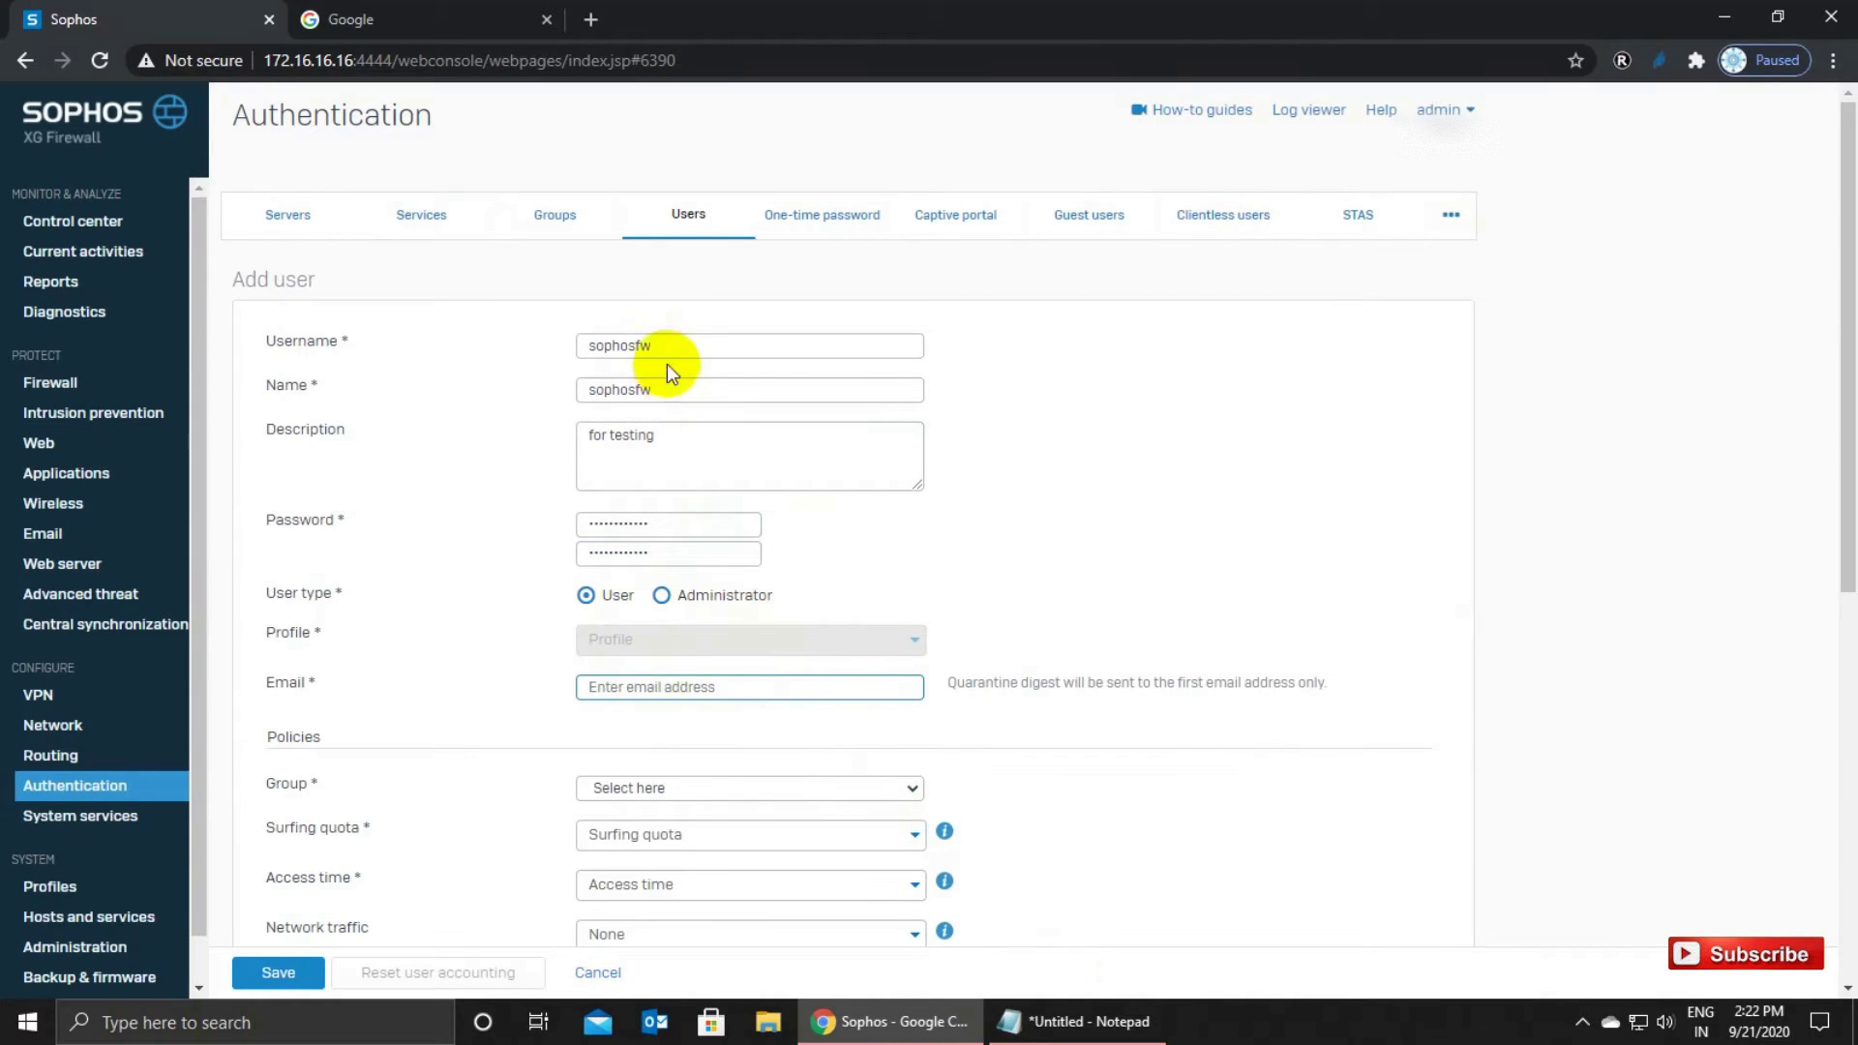
{"action": "left_click_drag", "start_coordinate": [667, 347], "coordinate": [540, 346]}
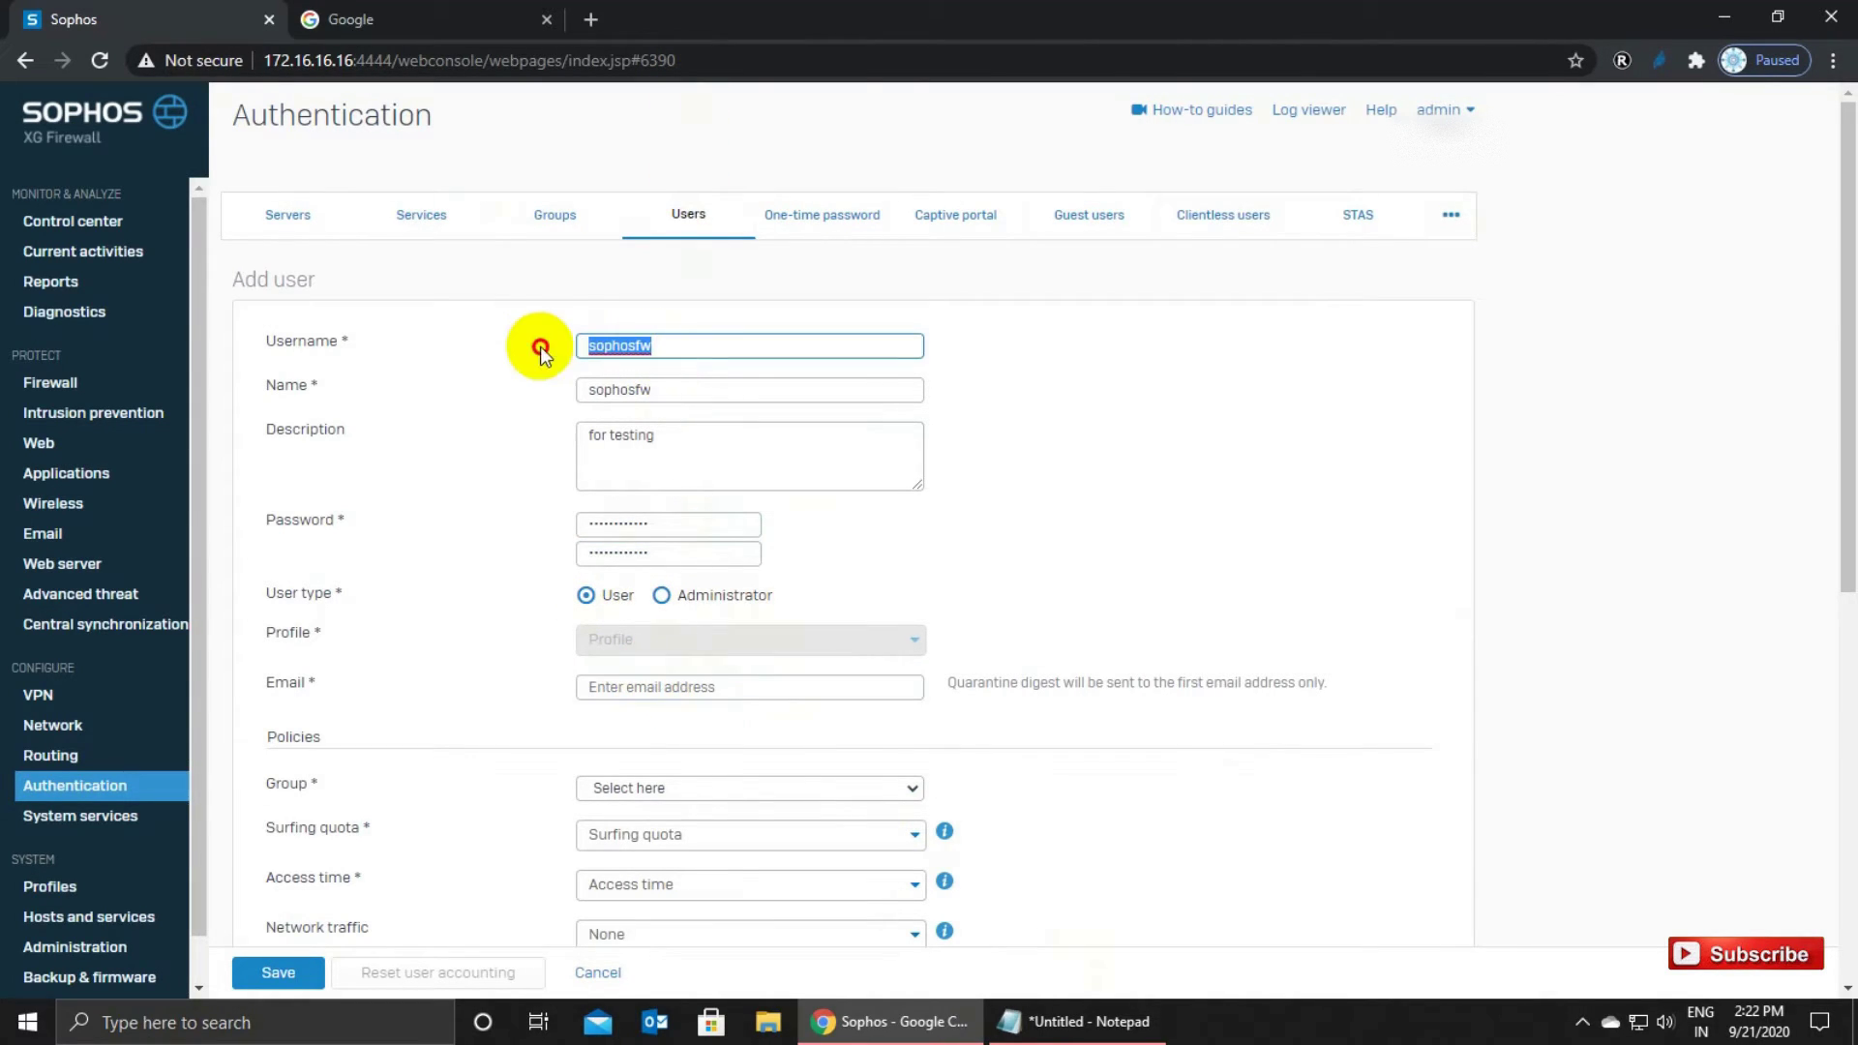
{"action": "left_click", "coordinate": [624, 687]}
{"action": "key", "text": "ctrl+v"}
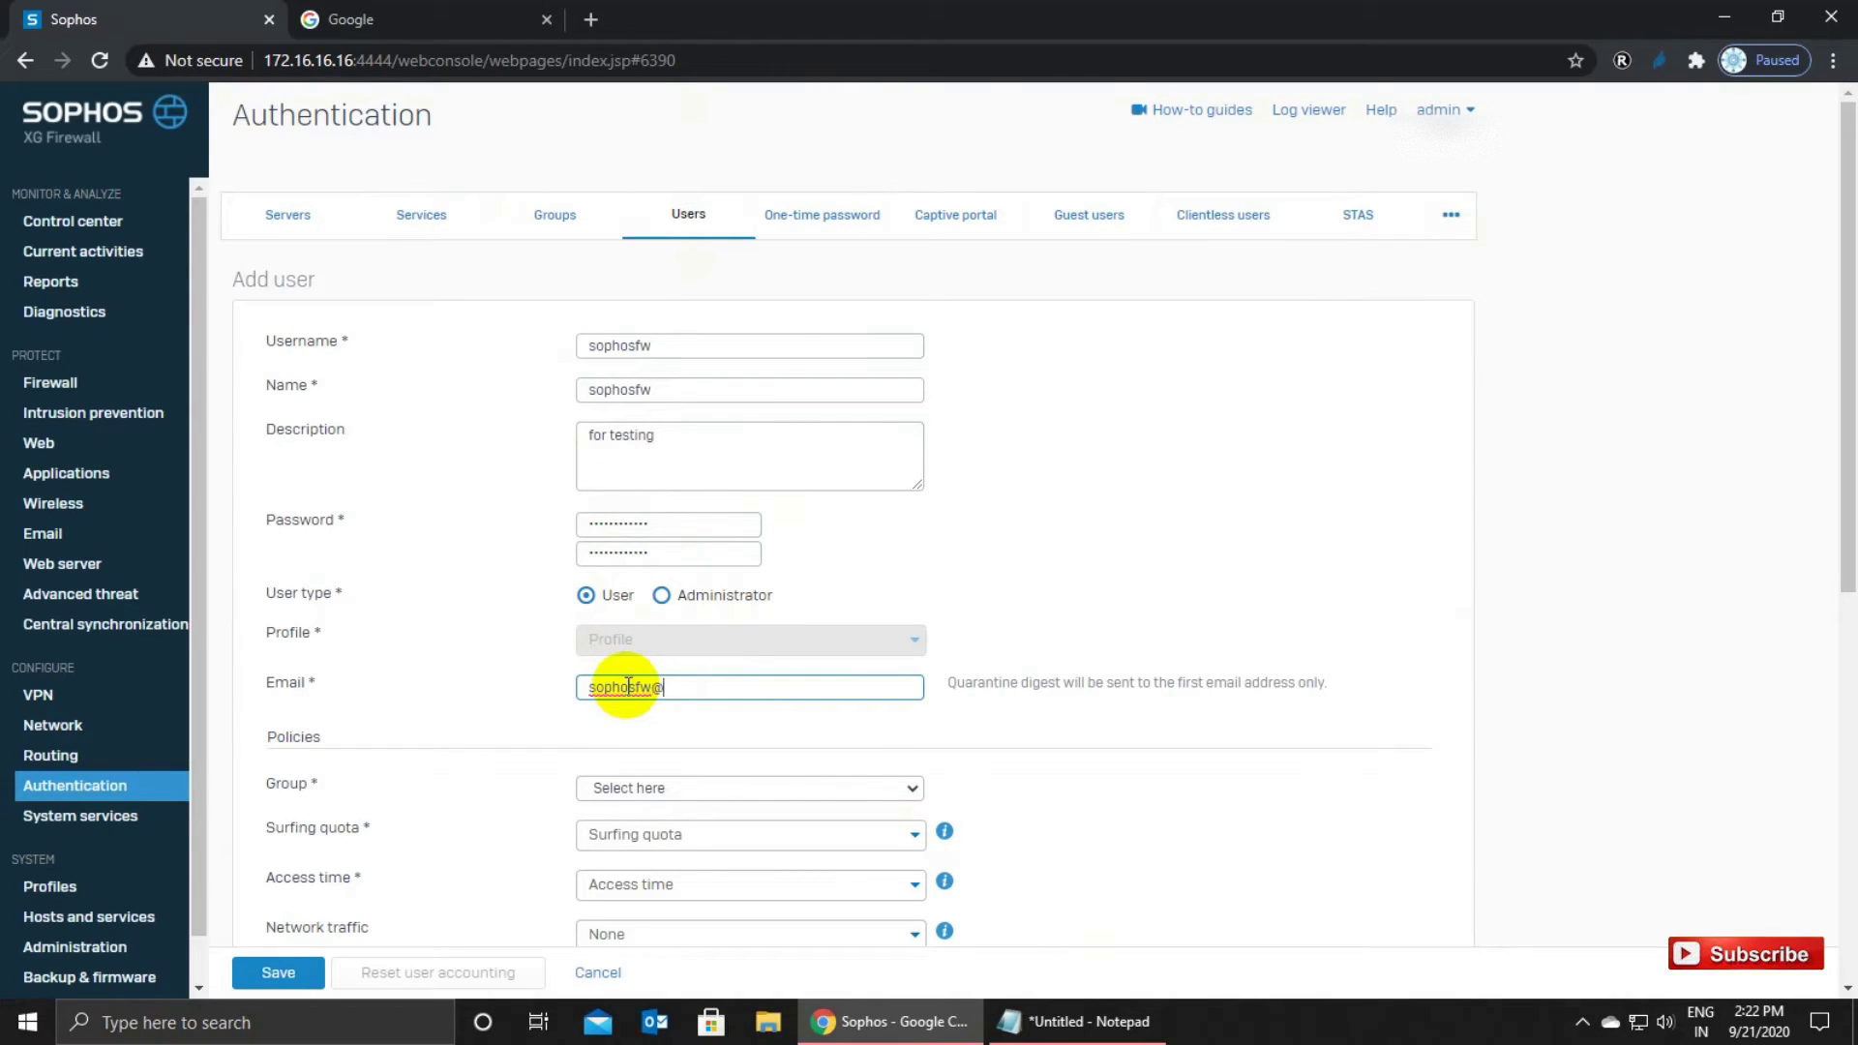
{"action": "left_click", "coordinate": [1063, 748]}
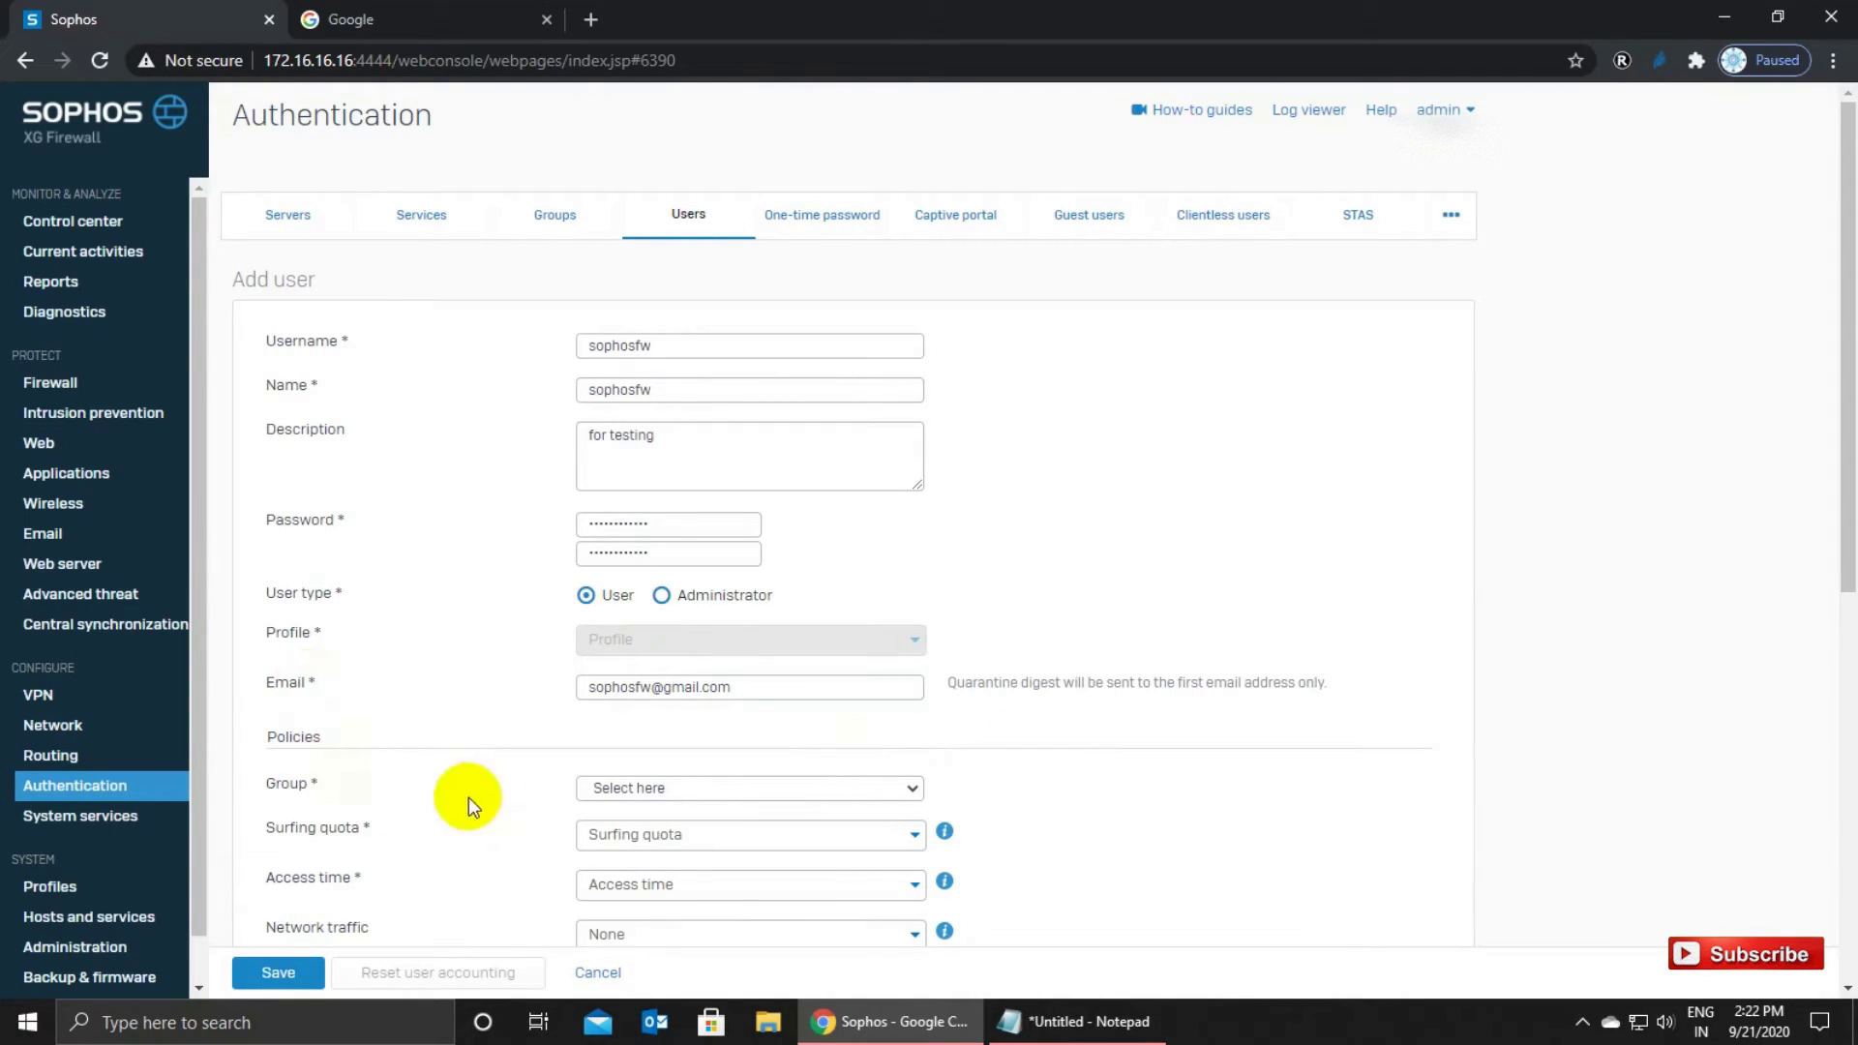
Assign the user to Open Group and save the new user.
{"action": "left_click", "coordinate": [639, 786]}
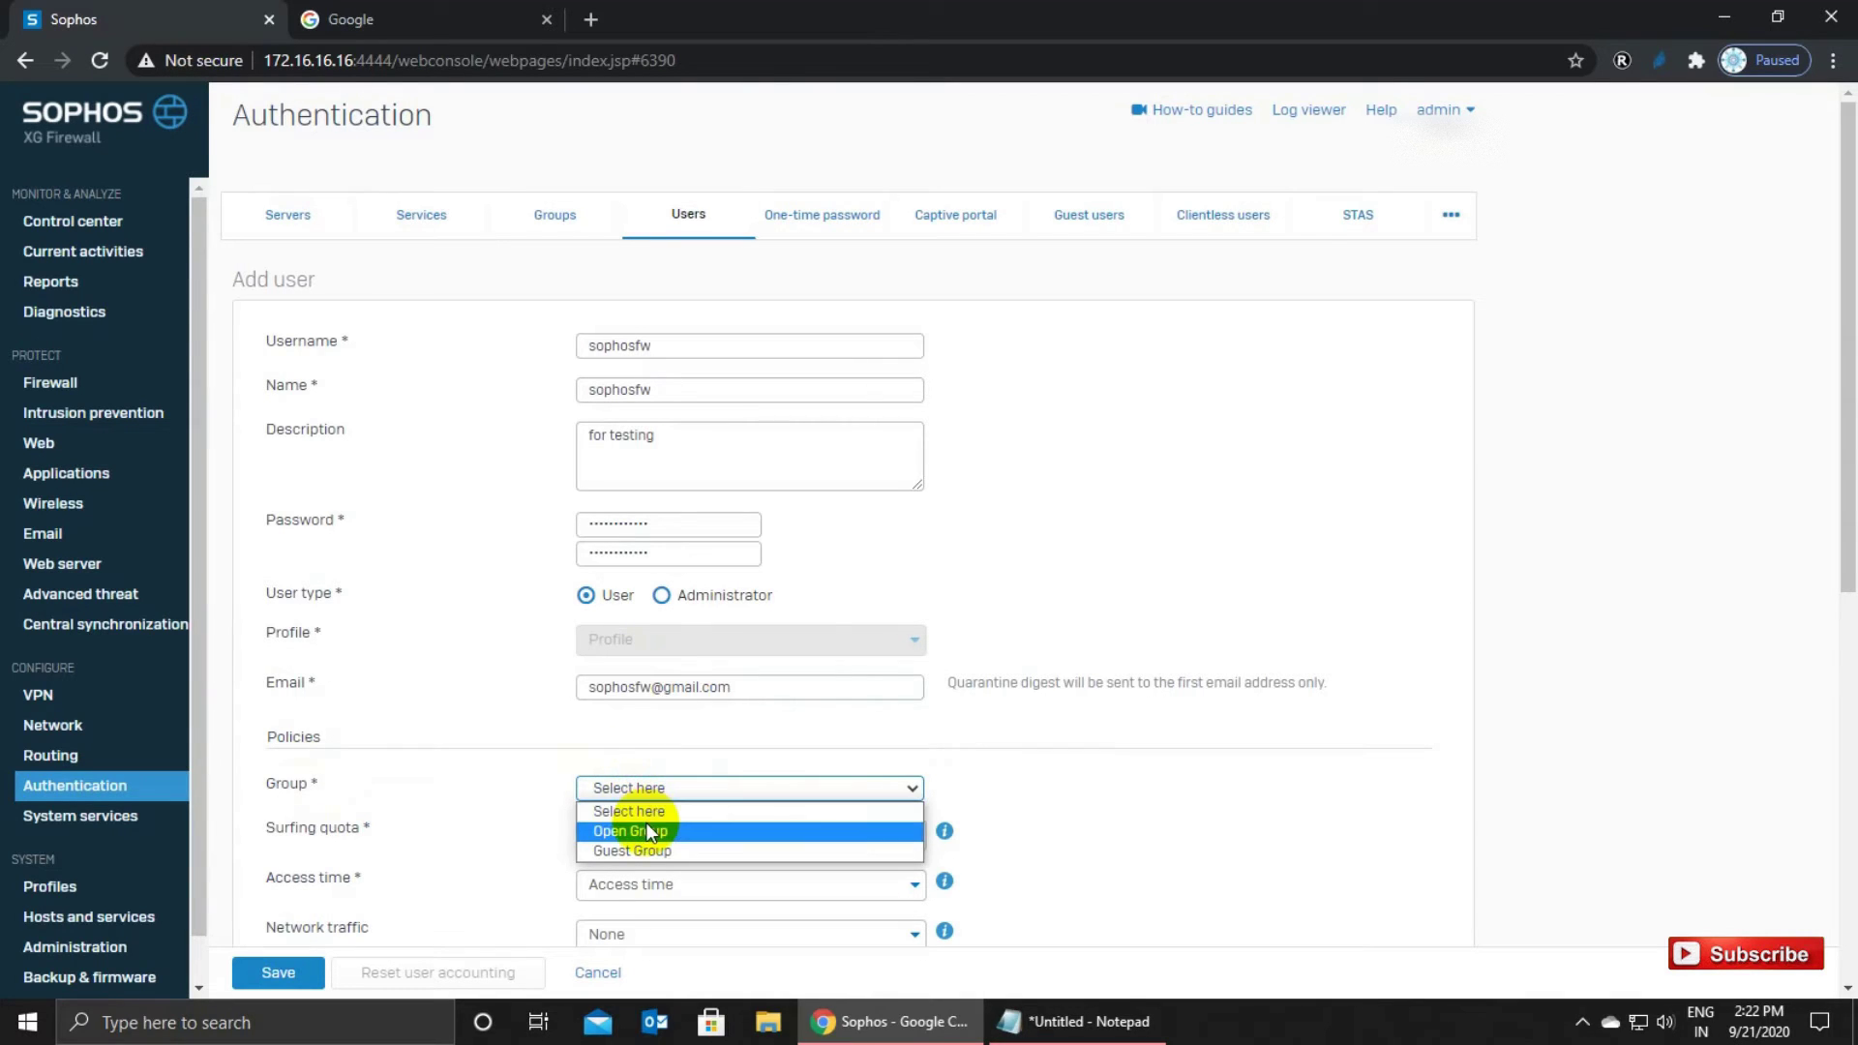
{"action": "left_click", "coordinate": [645, 830]}
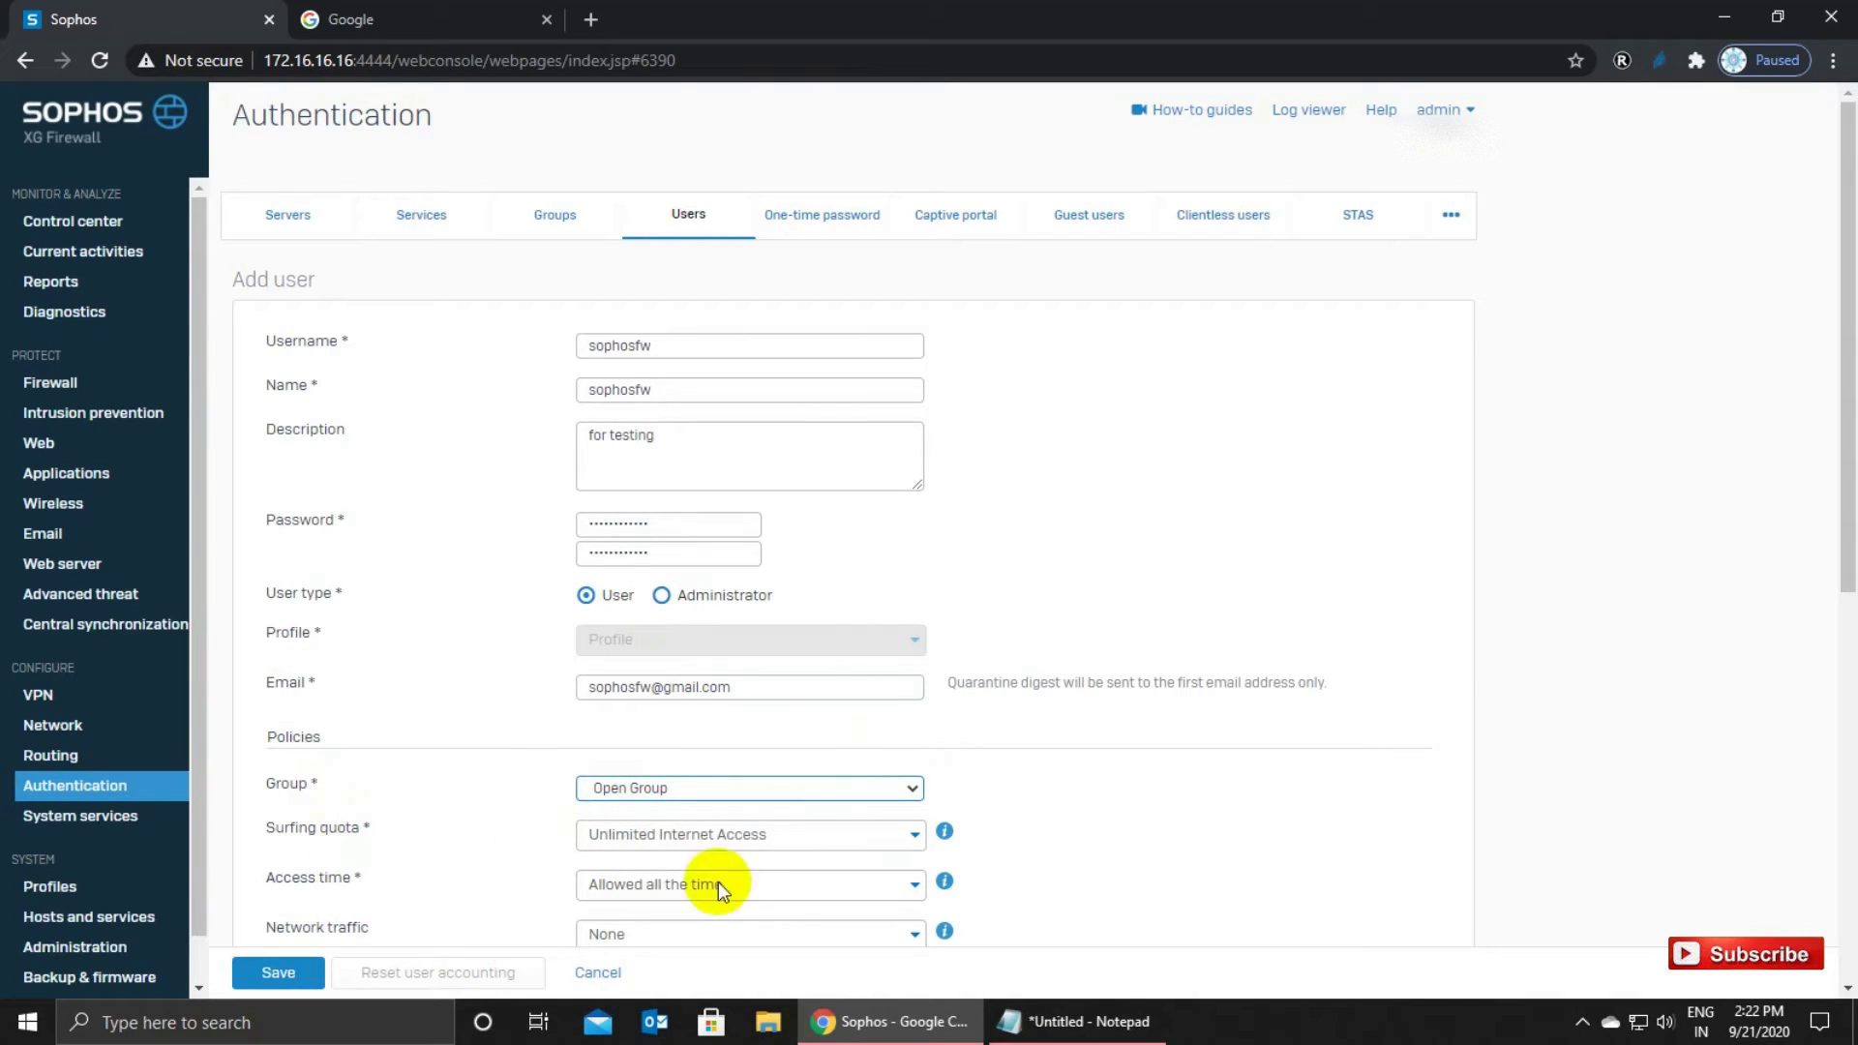
{"action": "scroll", "coordinate": [759, 839], "scroll_direction": "down", "scroll_amount": 2}
{"action": "scroll", "coordinate": [759, 839], "scroll_direction": "down", "scroll_amount": 3}
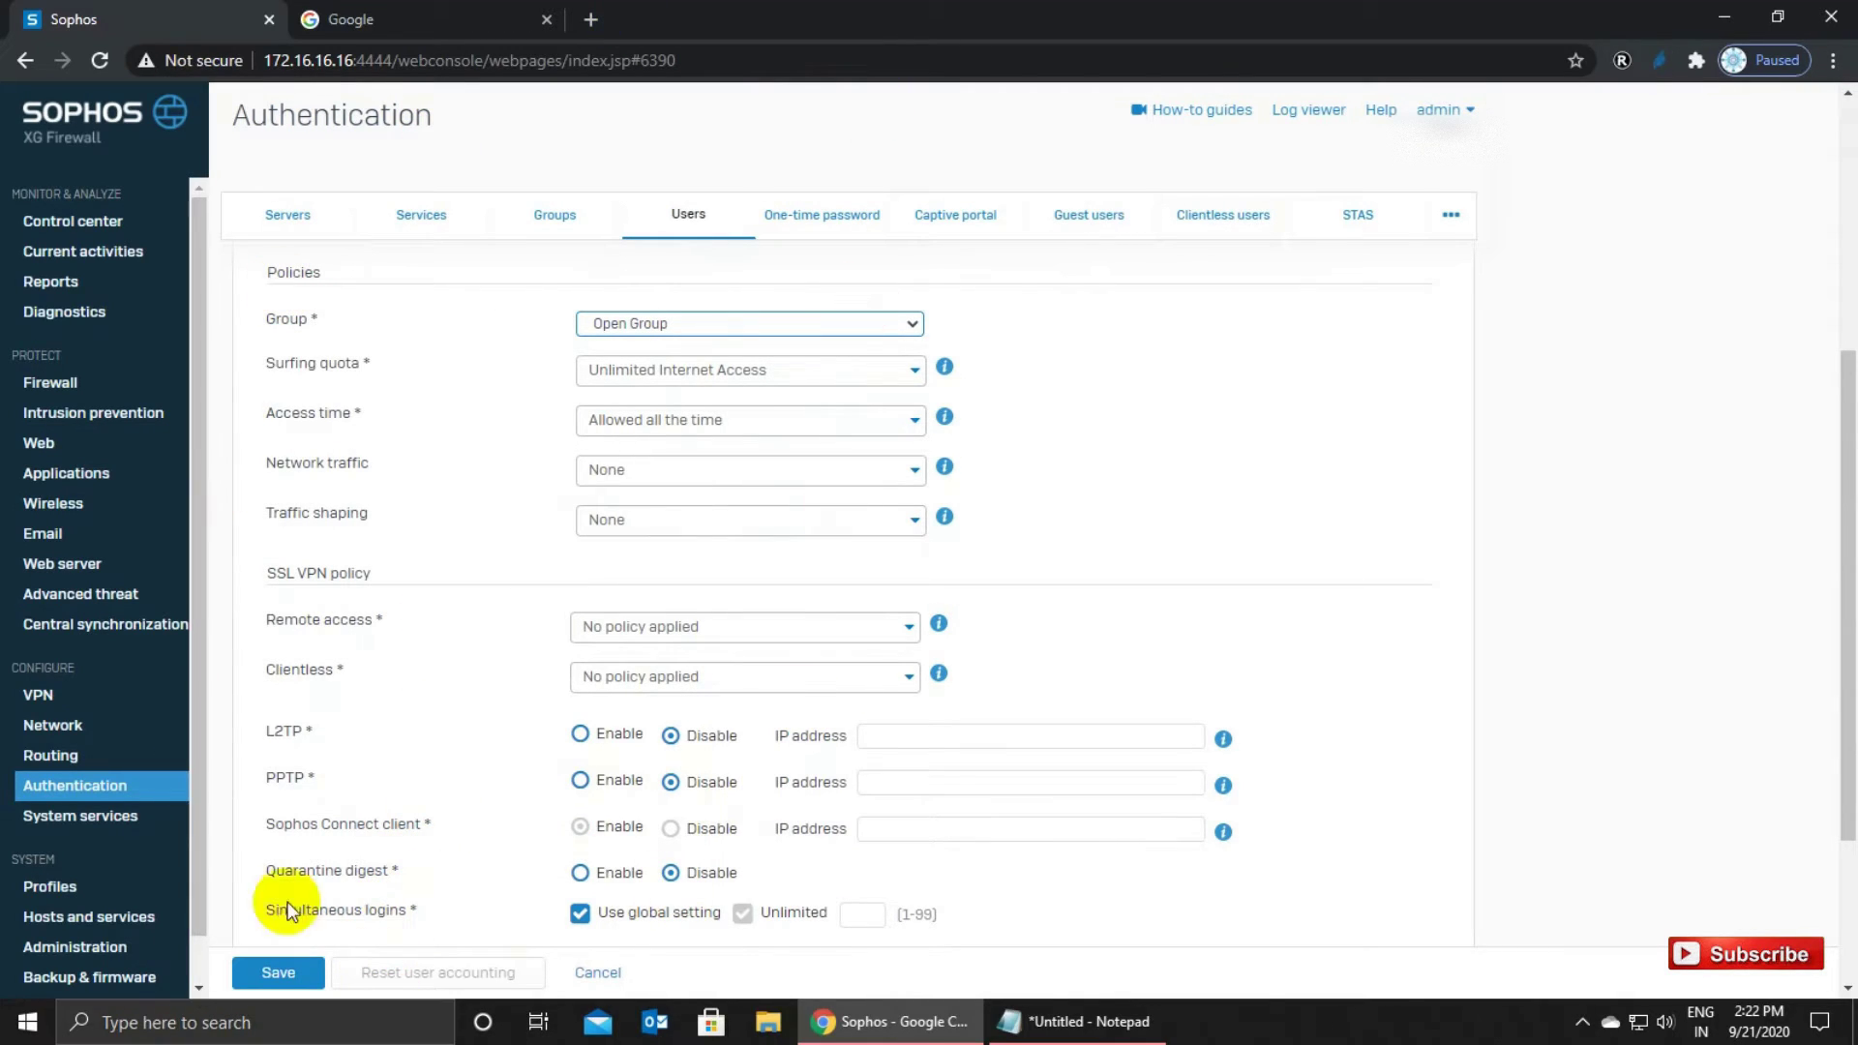
{"action": "left_click", "coordinate": [278, 975]}
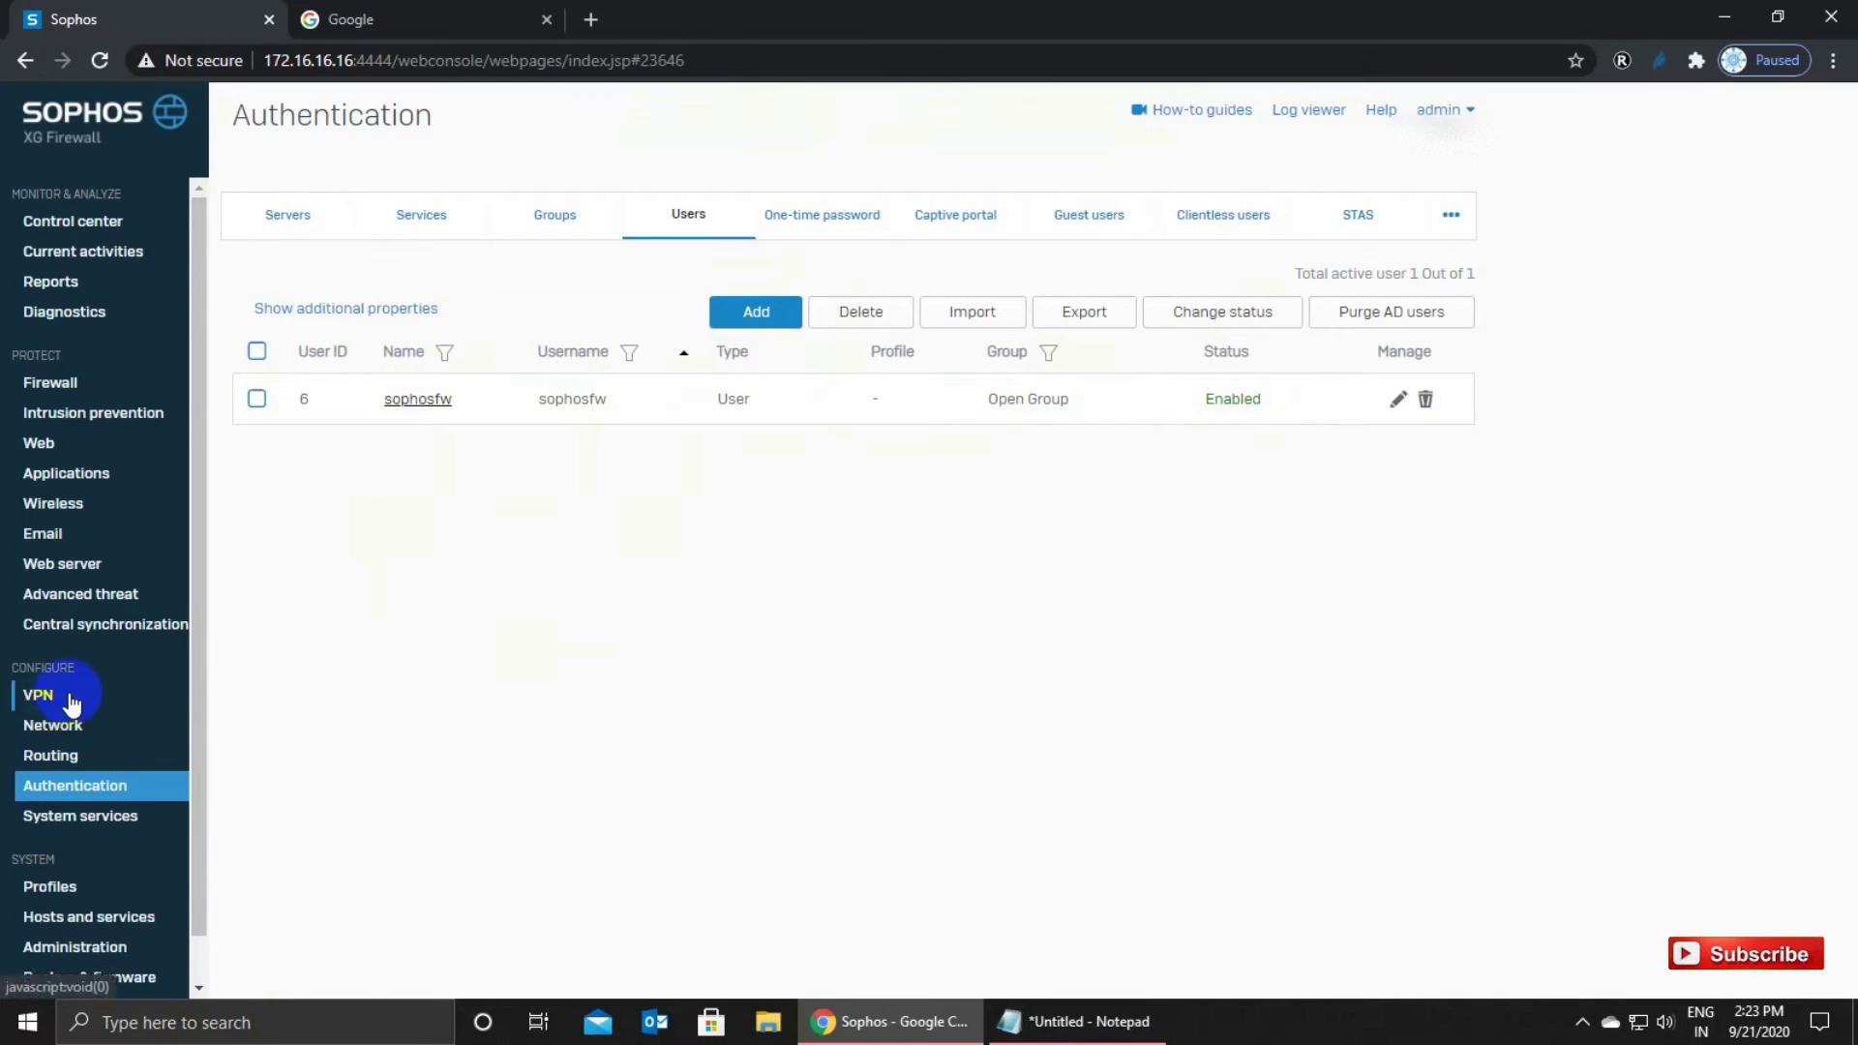
Go to VPN > SSL VPN (remote access) and add a new policy.
{"action": "left_click", "coordinate": [38, 699]}
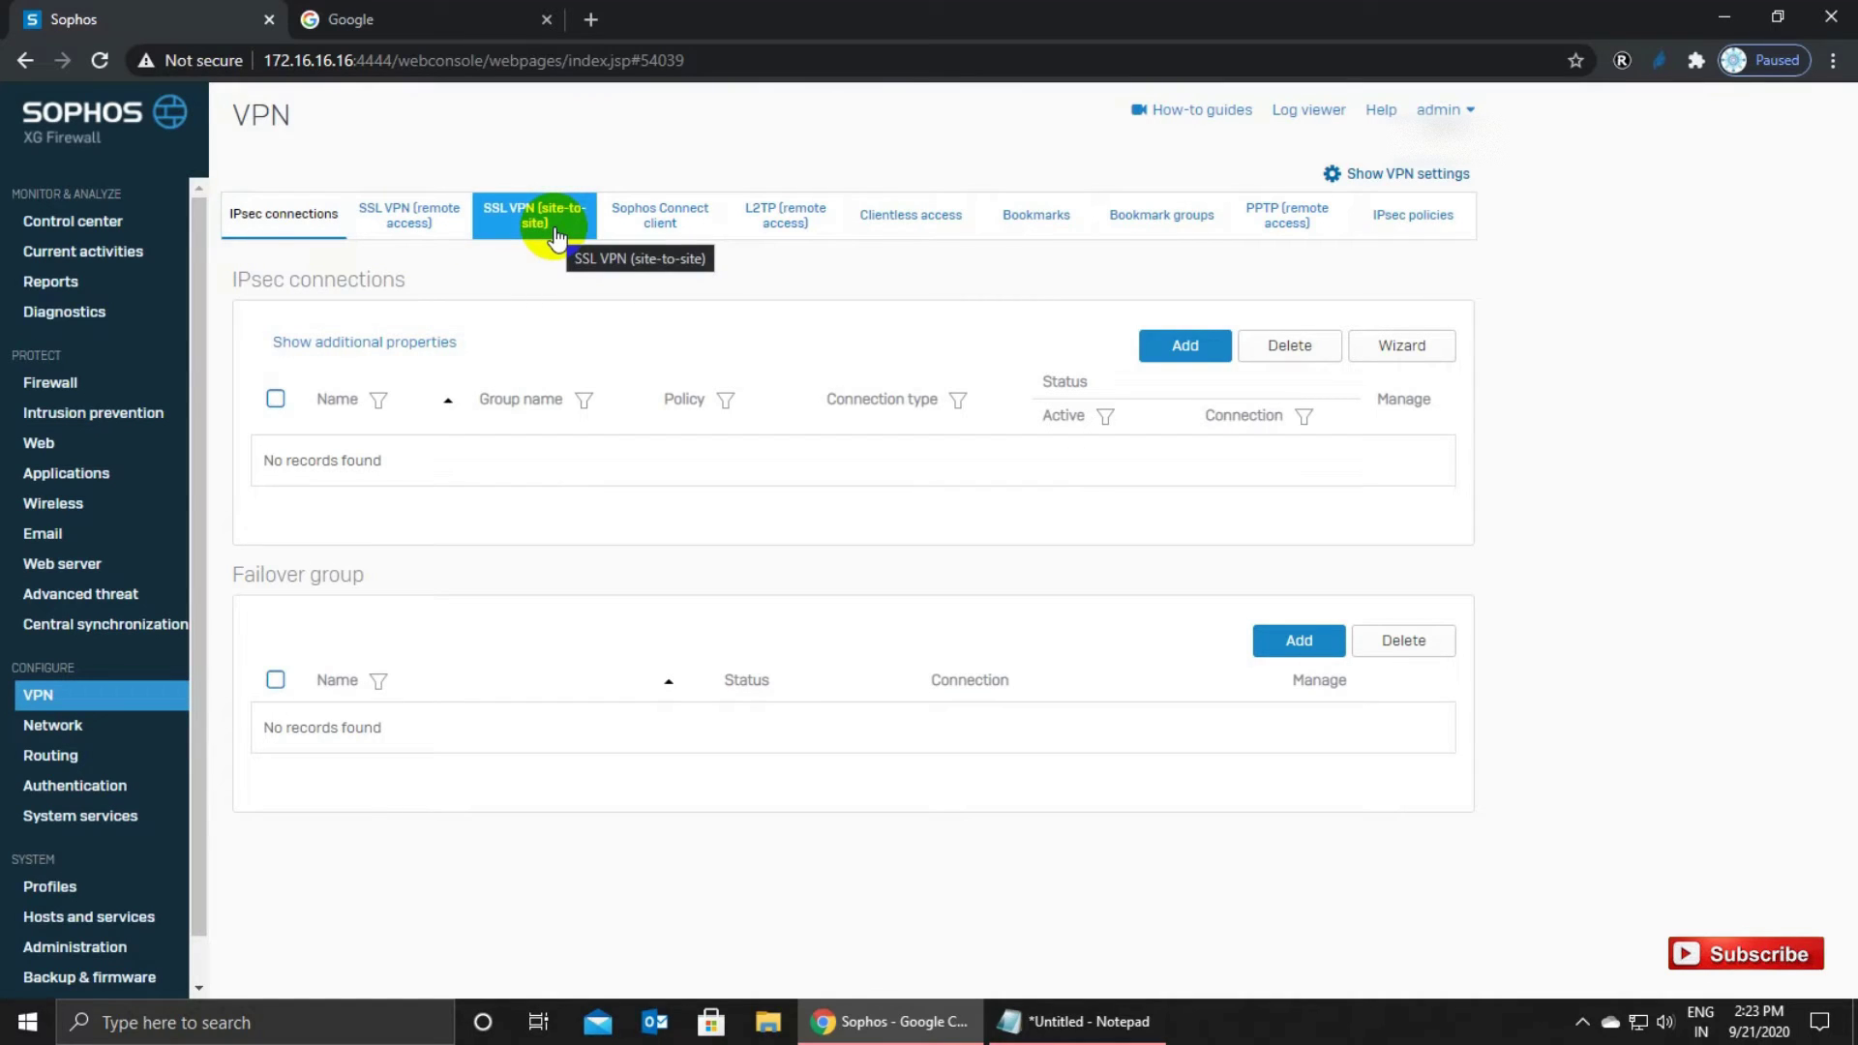
{"action": "left_click", "coordinate": [414, 225]}
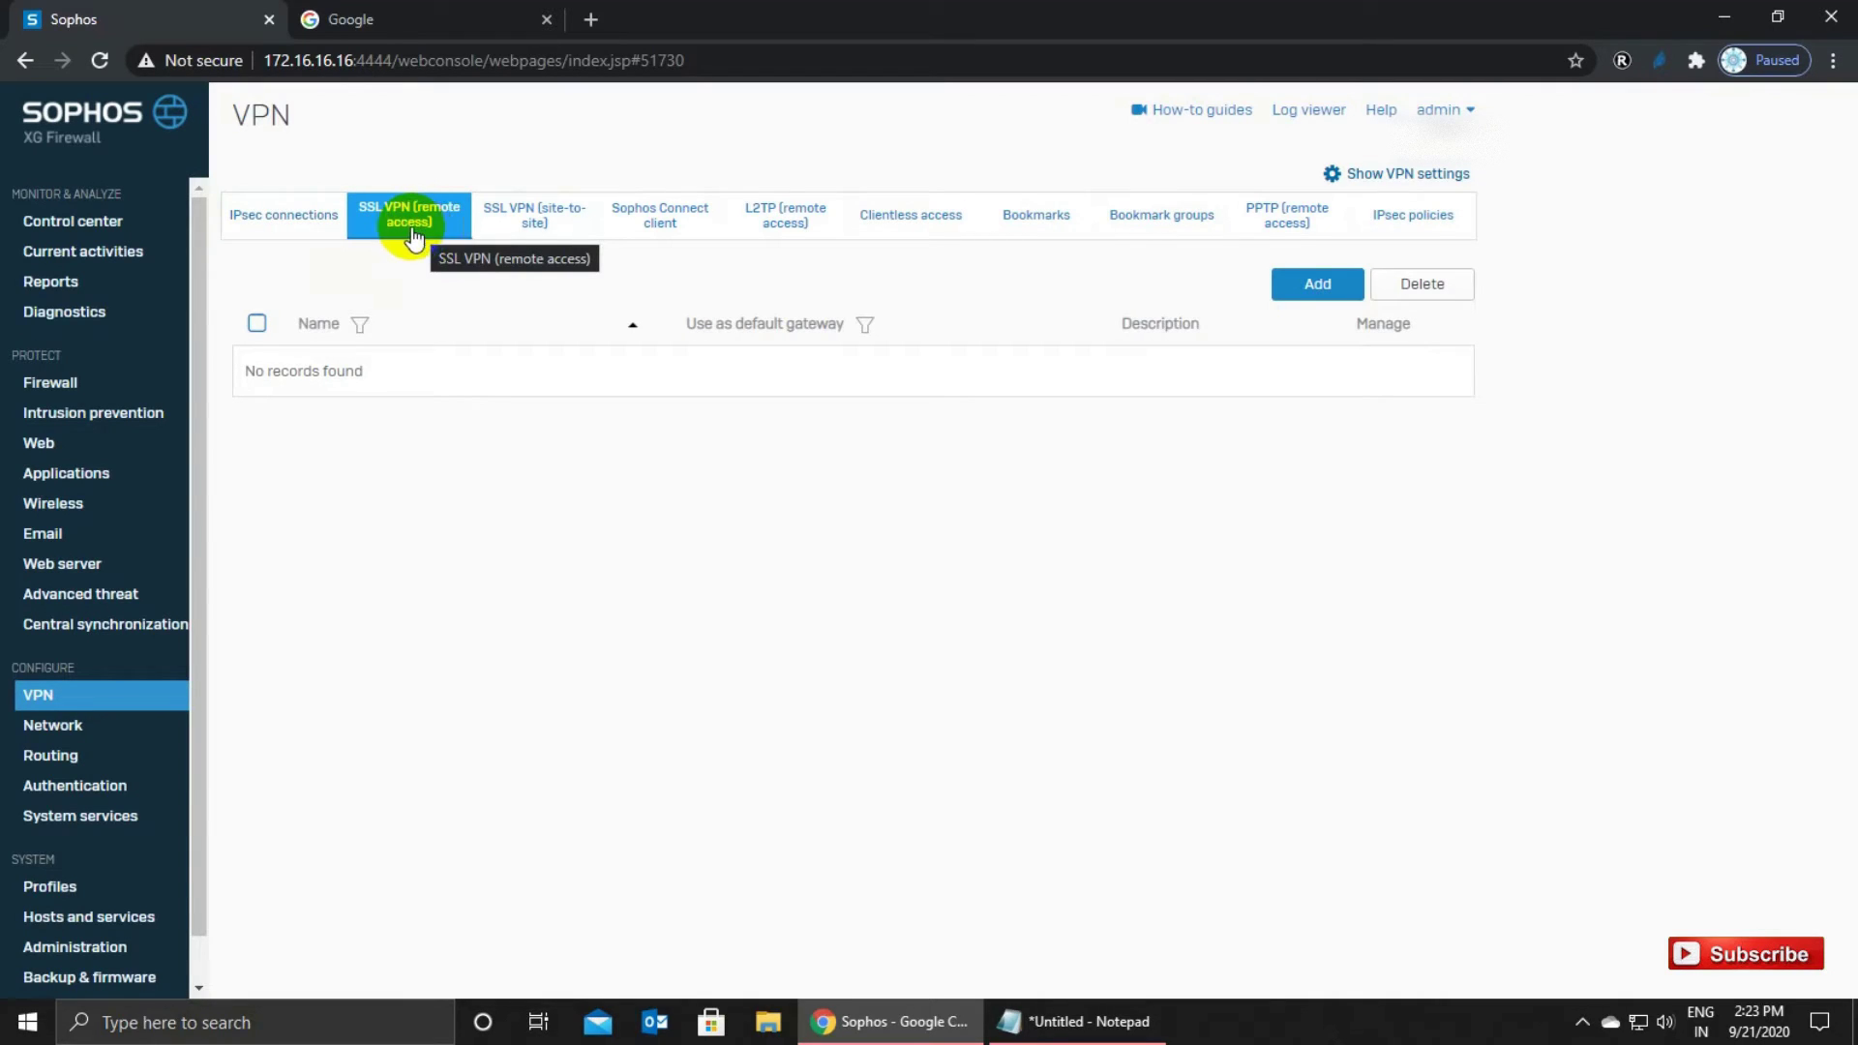
{"action": "left_click", "coordinate": [1306, 285]}
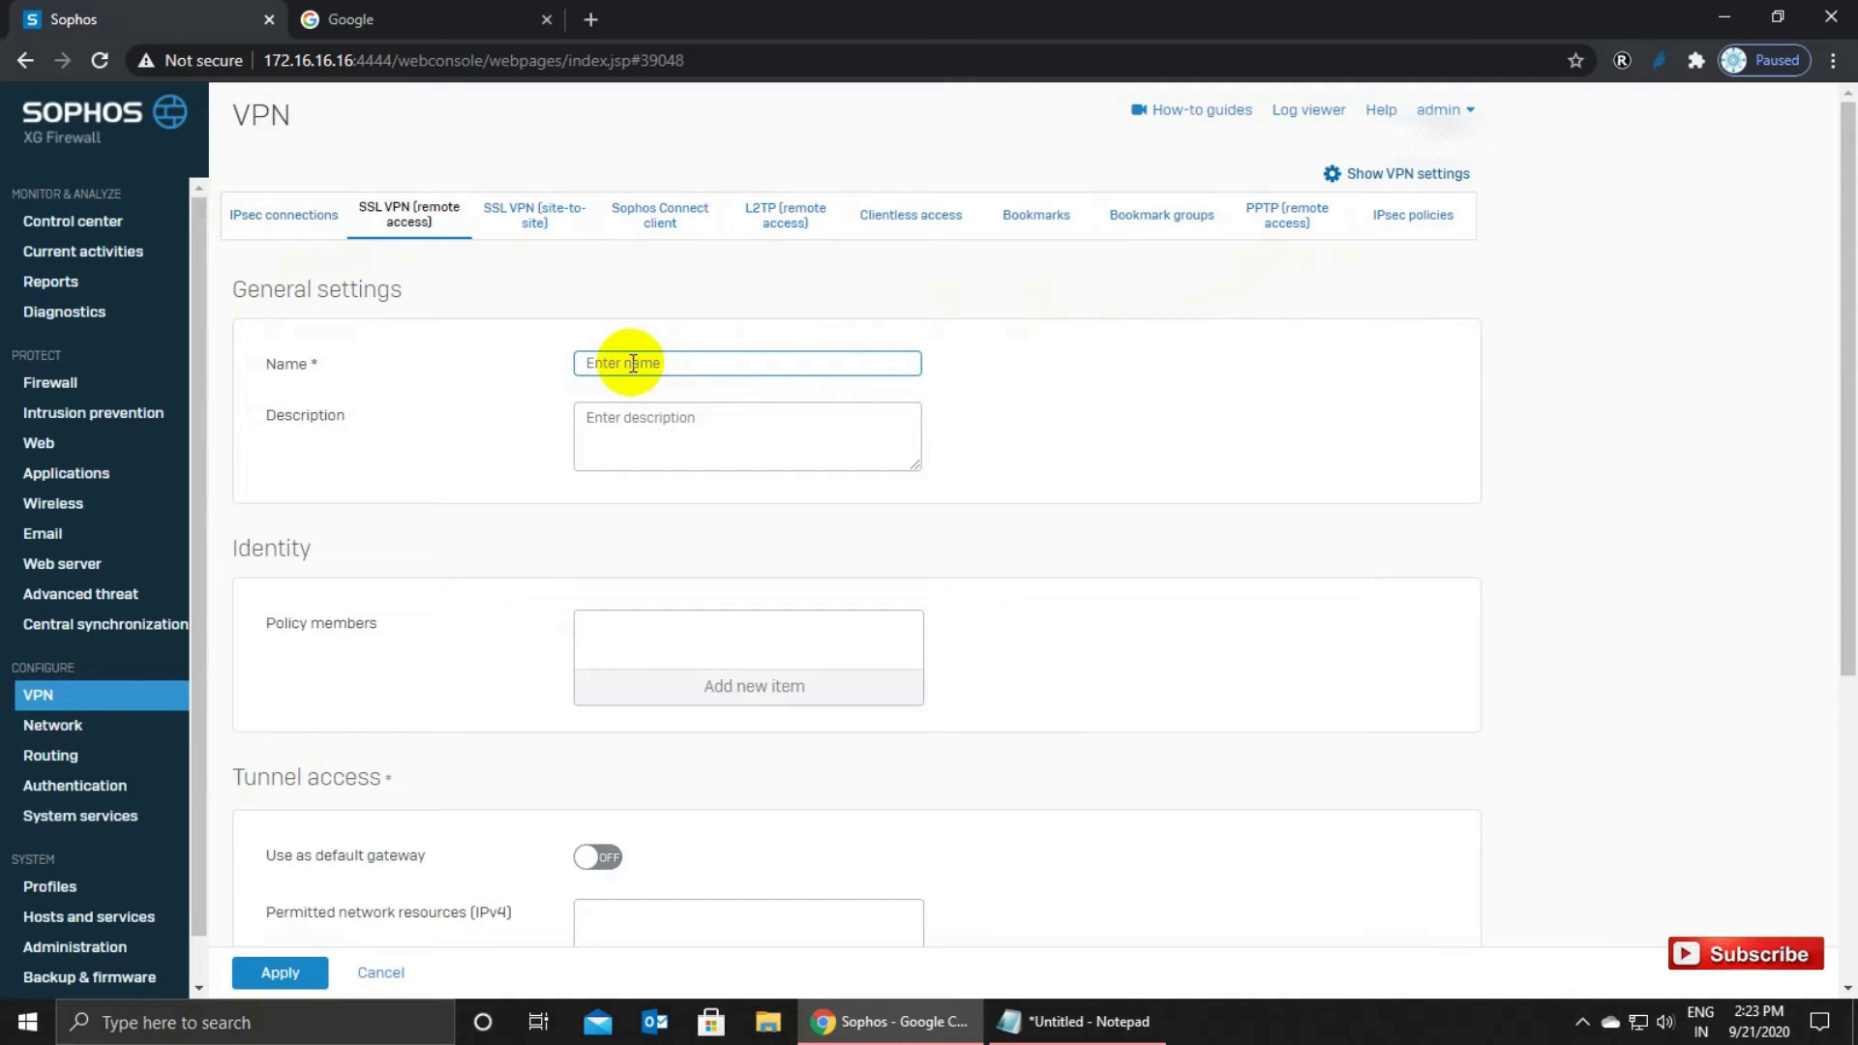
Name the policy 'Sophos SSL VPN Policy' with description 'test policy'.
{"action": "type", "text": "Sophos SSL VPN Policy"}
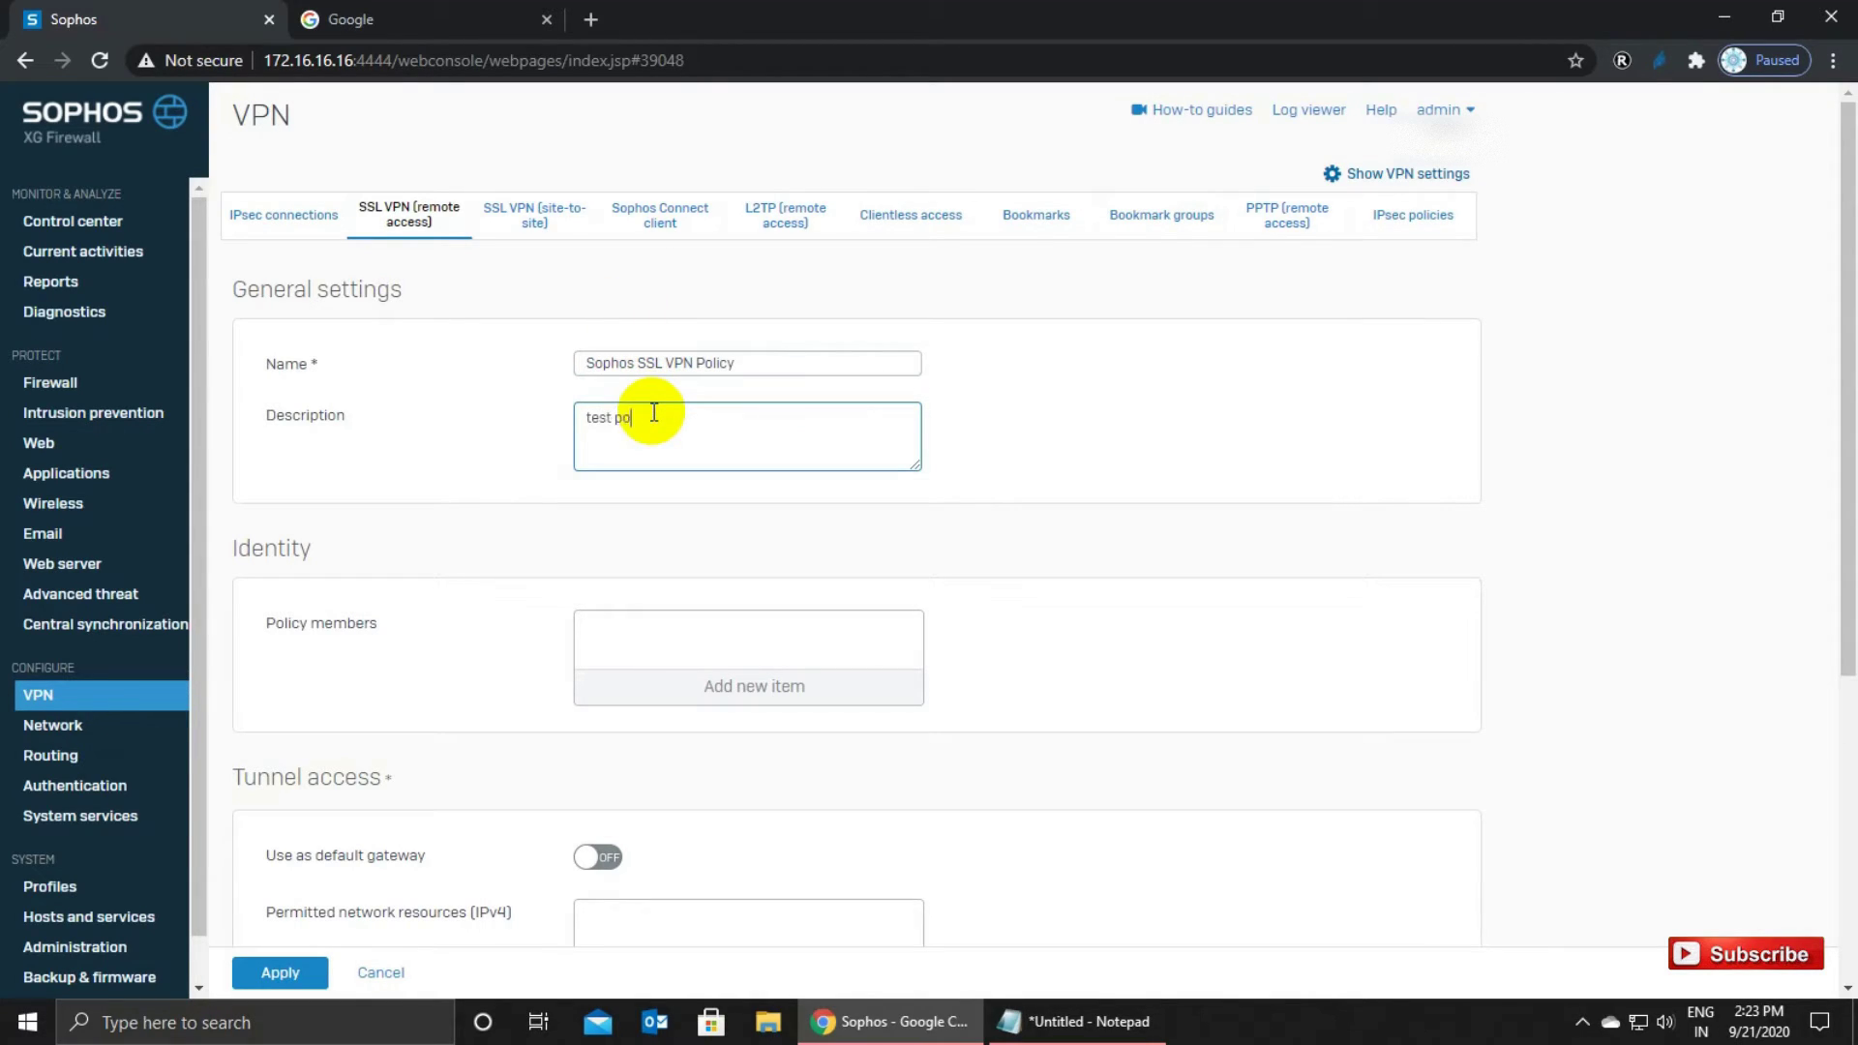
{"action": "scroll", "coordinate": [654, 416], "scroll_direction": "down", "scroll_amount": 1}
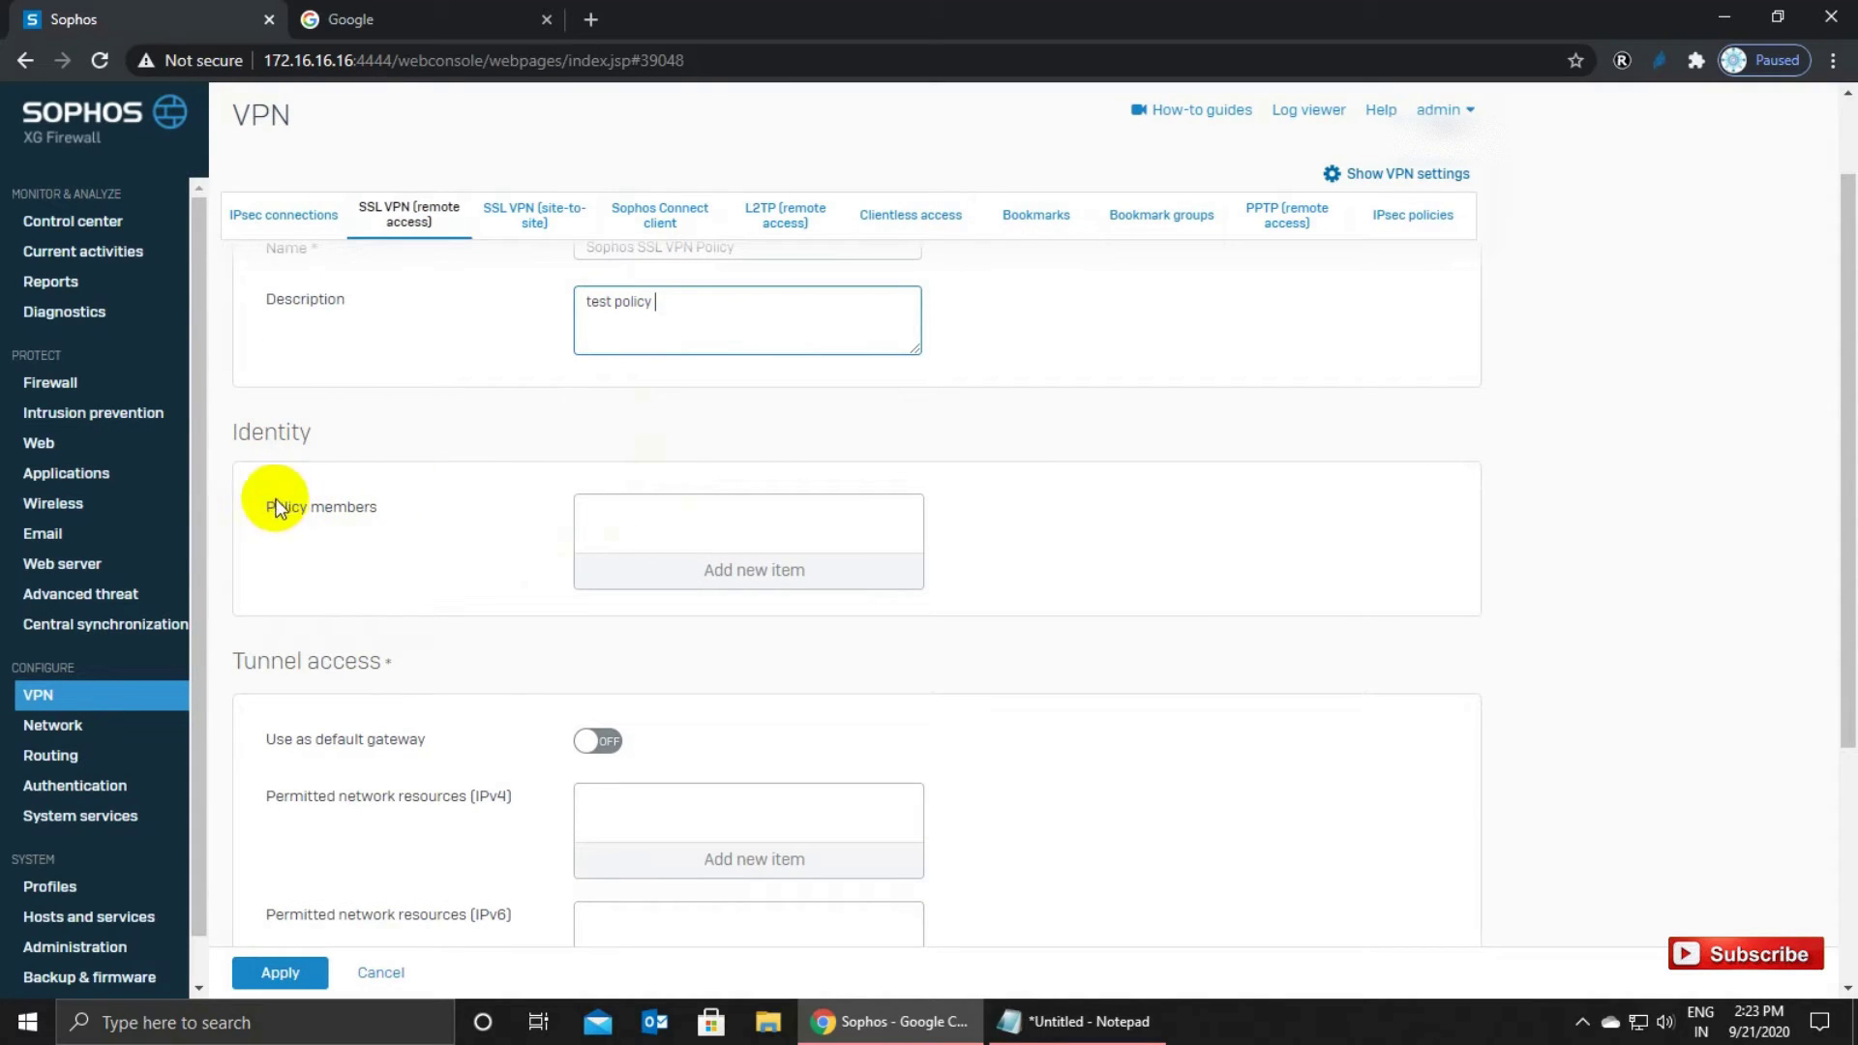
{"action": "left_click_drag", "start_coordinate": [267, 512], "coordinate": [416, 523]}
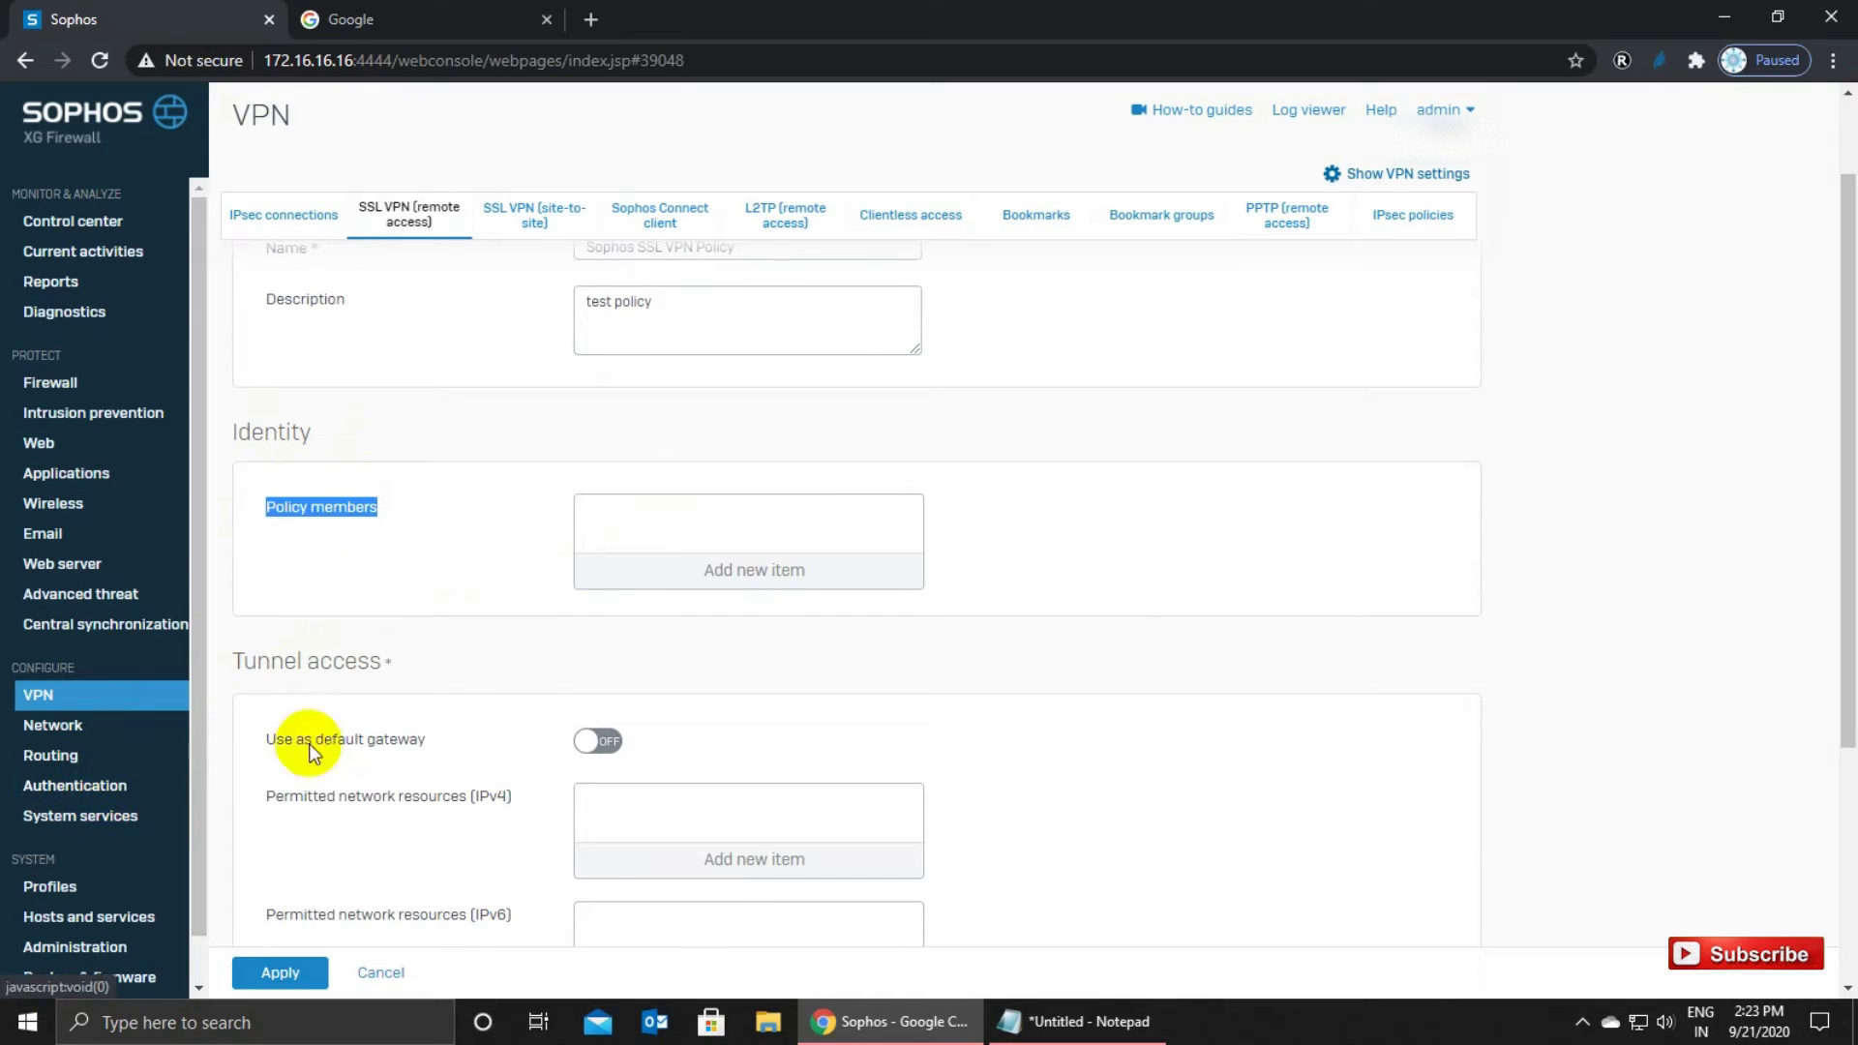
Add the new VPN user as a policy member.
{"action": "left_click", "coordinate": [768, 580]}
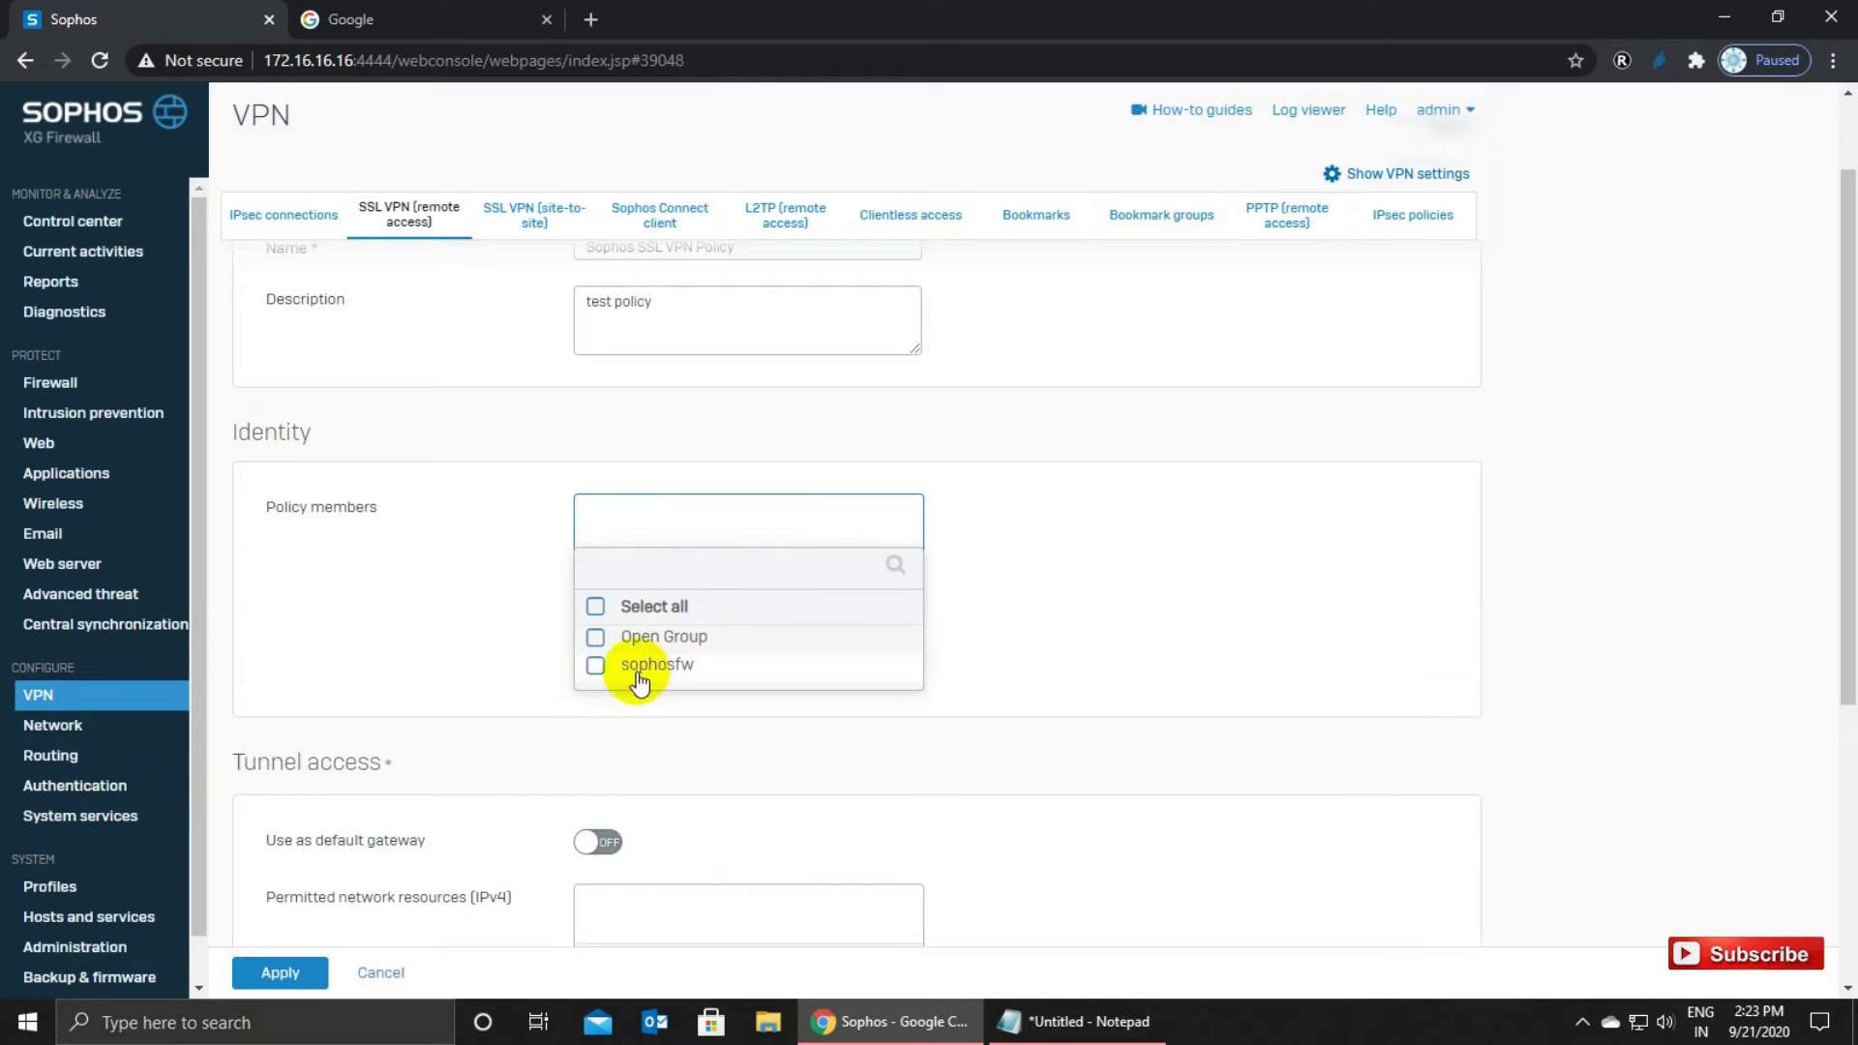
{"action": "left_click", "coordinate": [1079, 1022]}
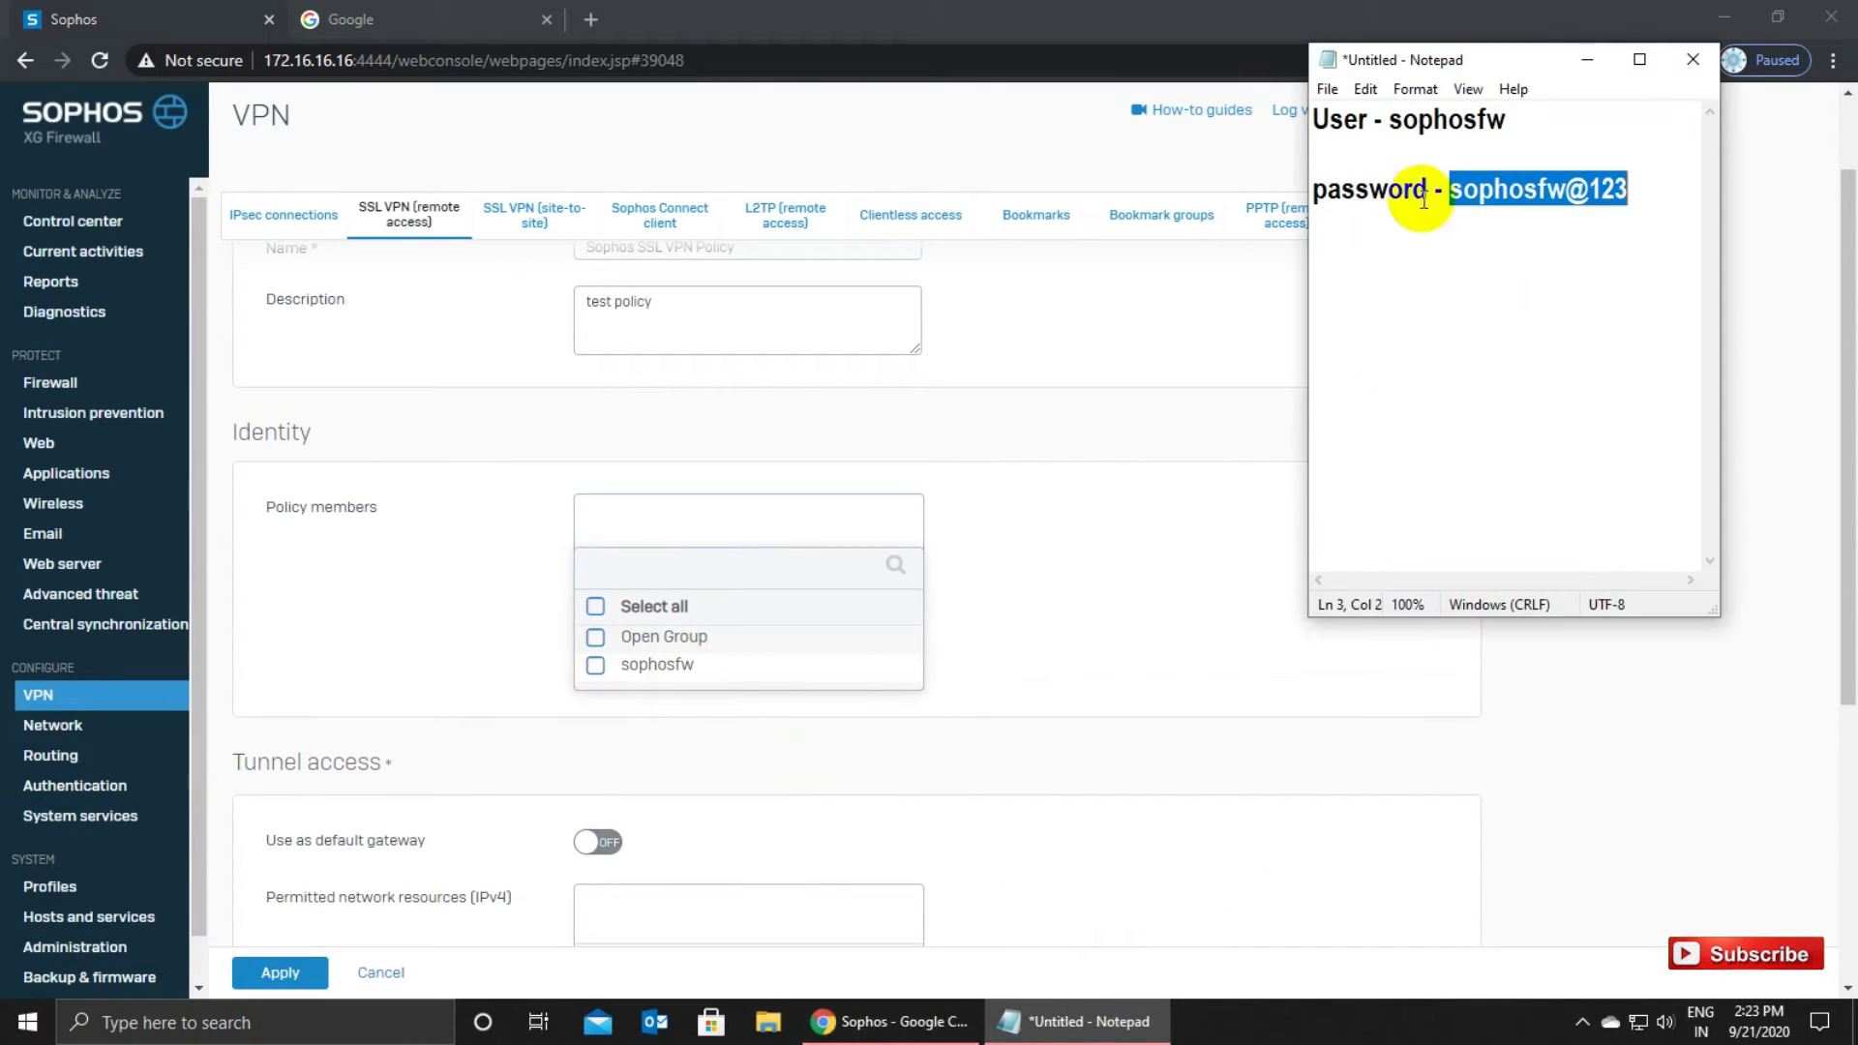
{"action": "left_click_drag", "start_coordinate": [1391, 121], "coordinate": [1510, 121]}
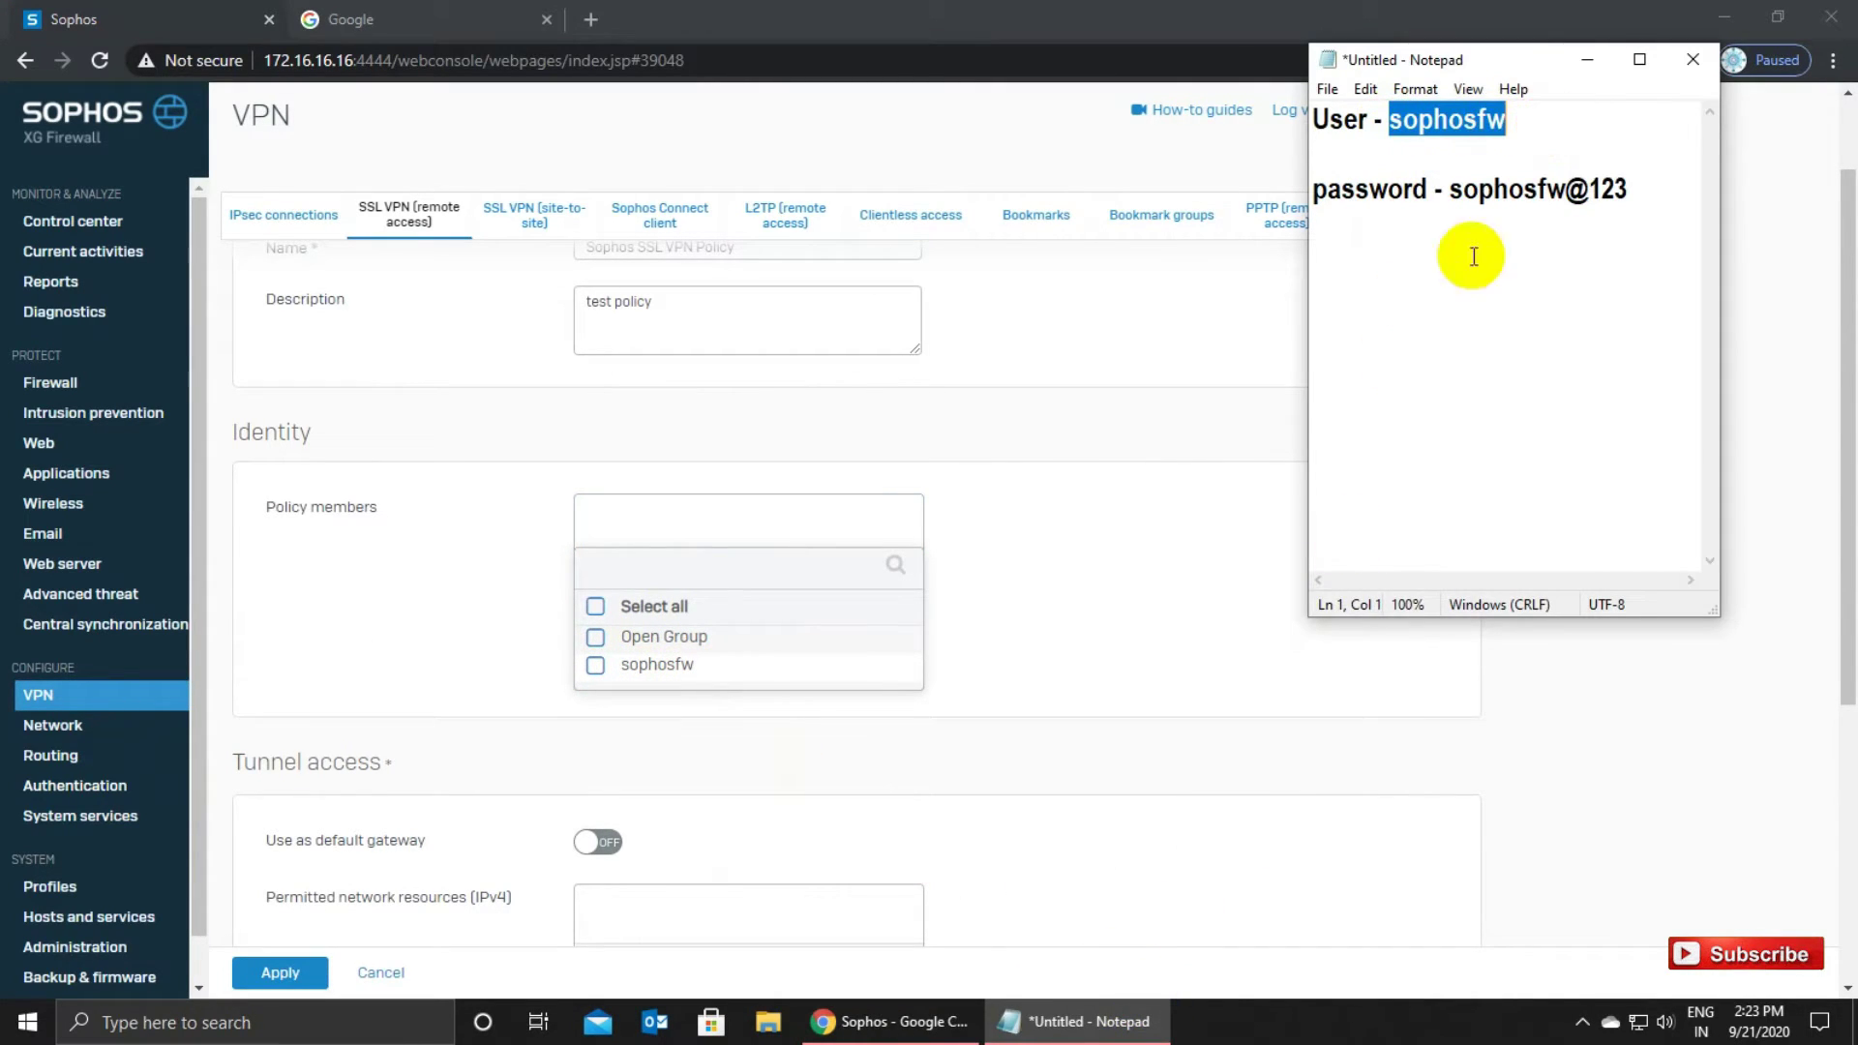
{"action": "left_click", "coordinate": [658, 674]}
{"action": "left_click", "coordinate": [697, 707]}
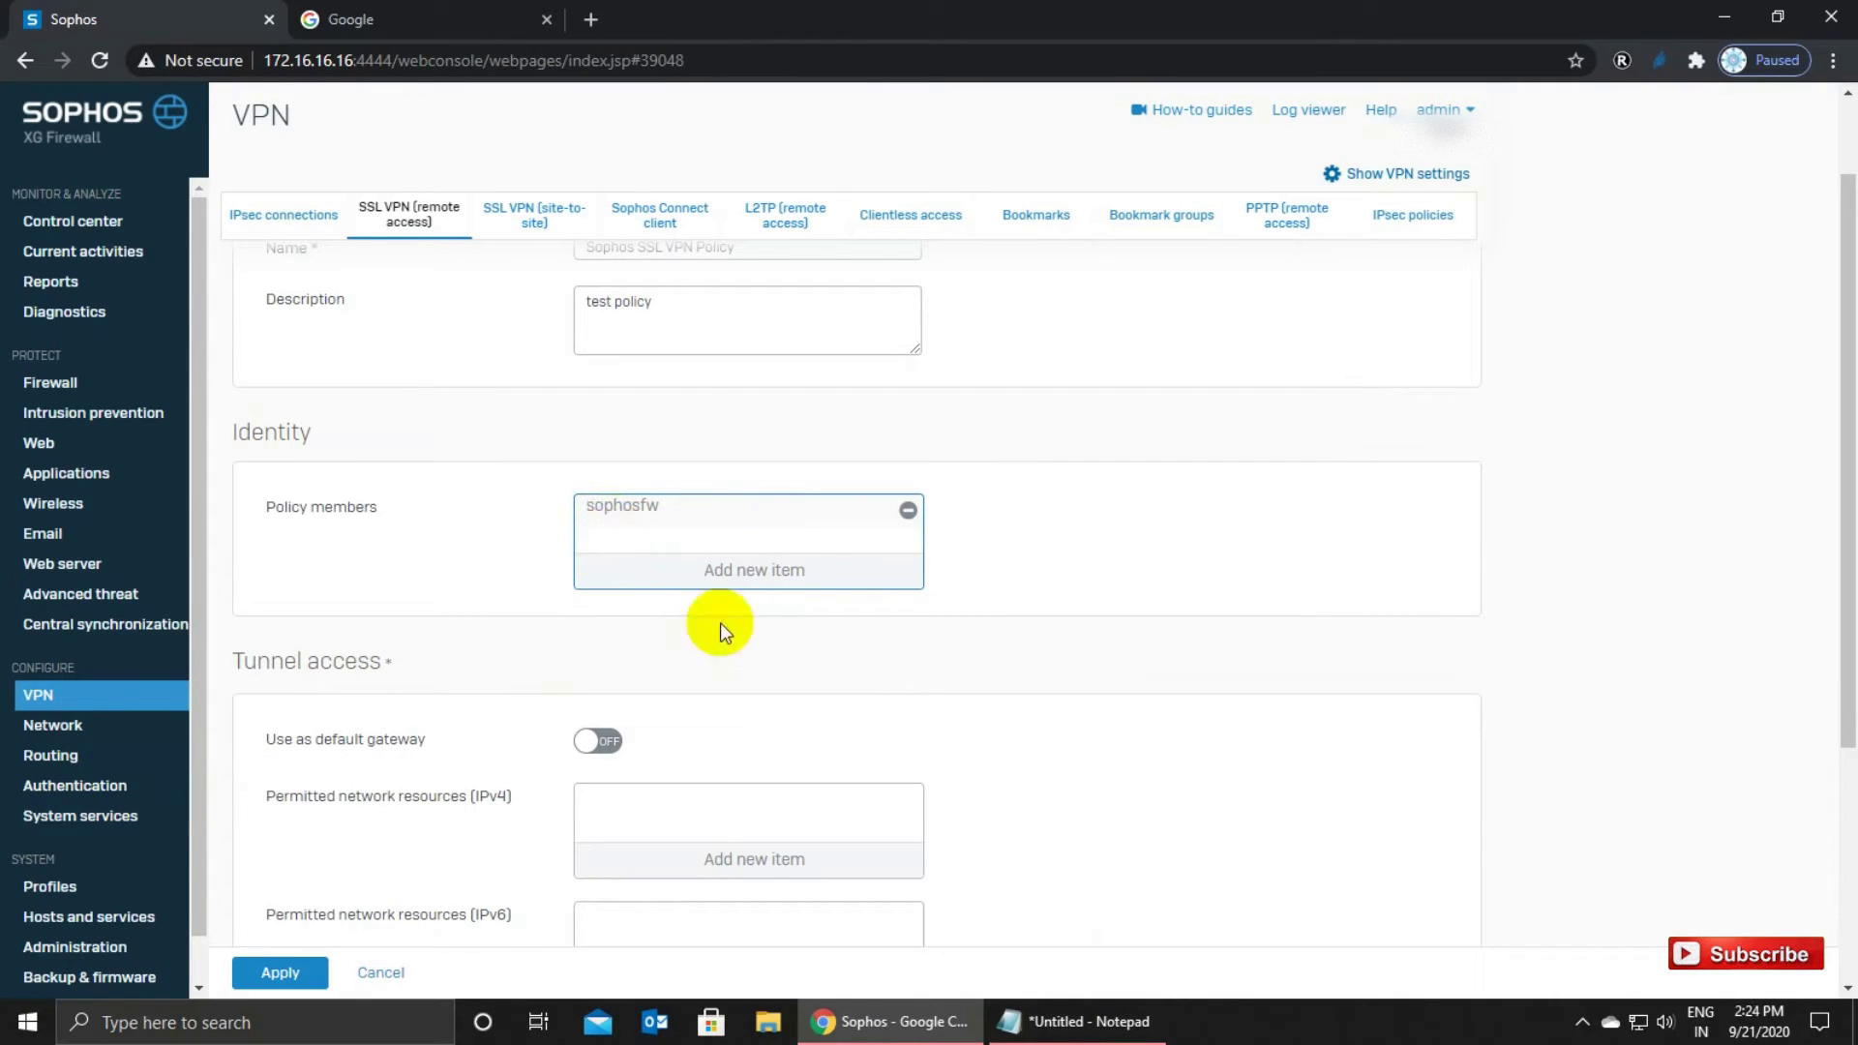
{"action": "scroll", "coordinate": [842, 740], "scroll_direction": "down", "scroll_amount": 1}
{"action": "scroll", "coordinate": [842, 730], "scroll_direction": "down", "scroll_amount": 1}
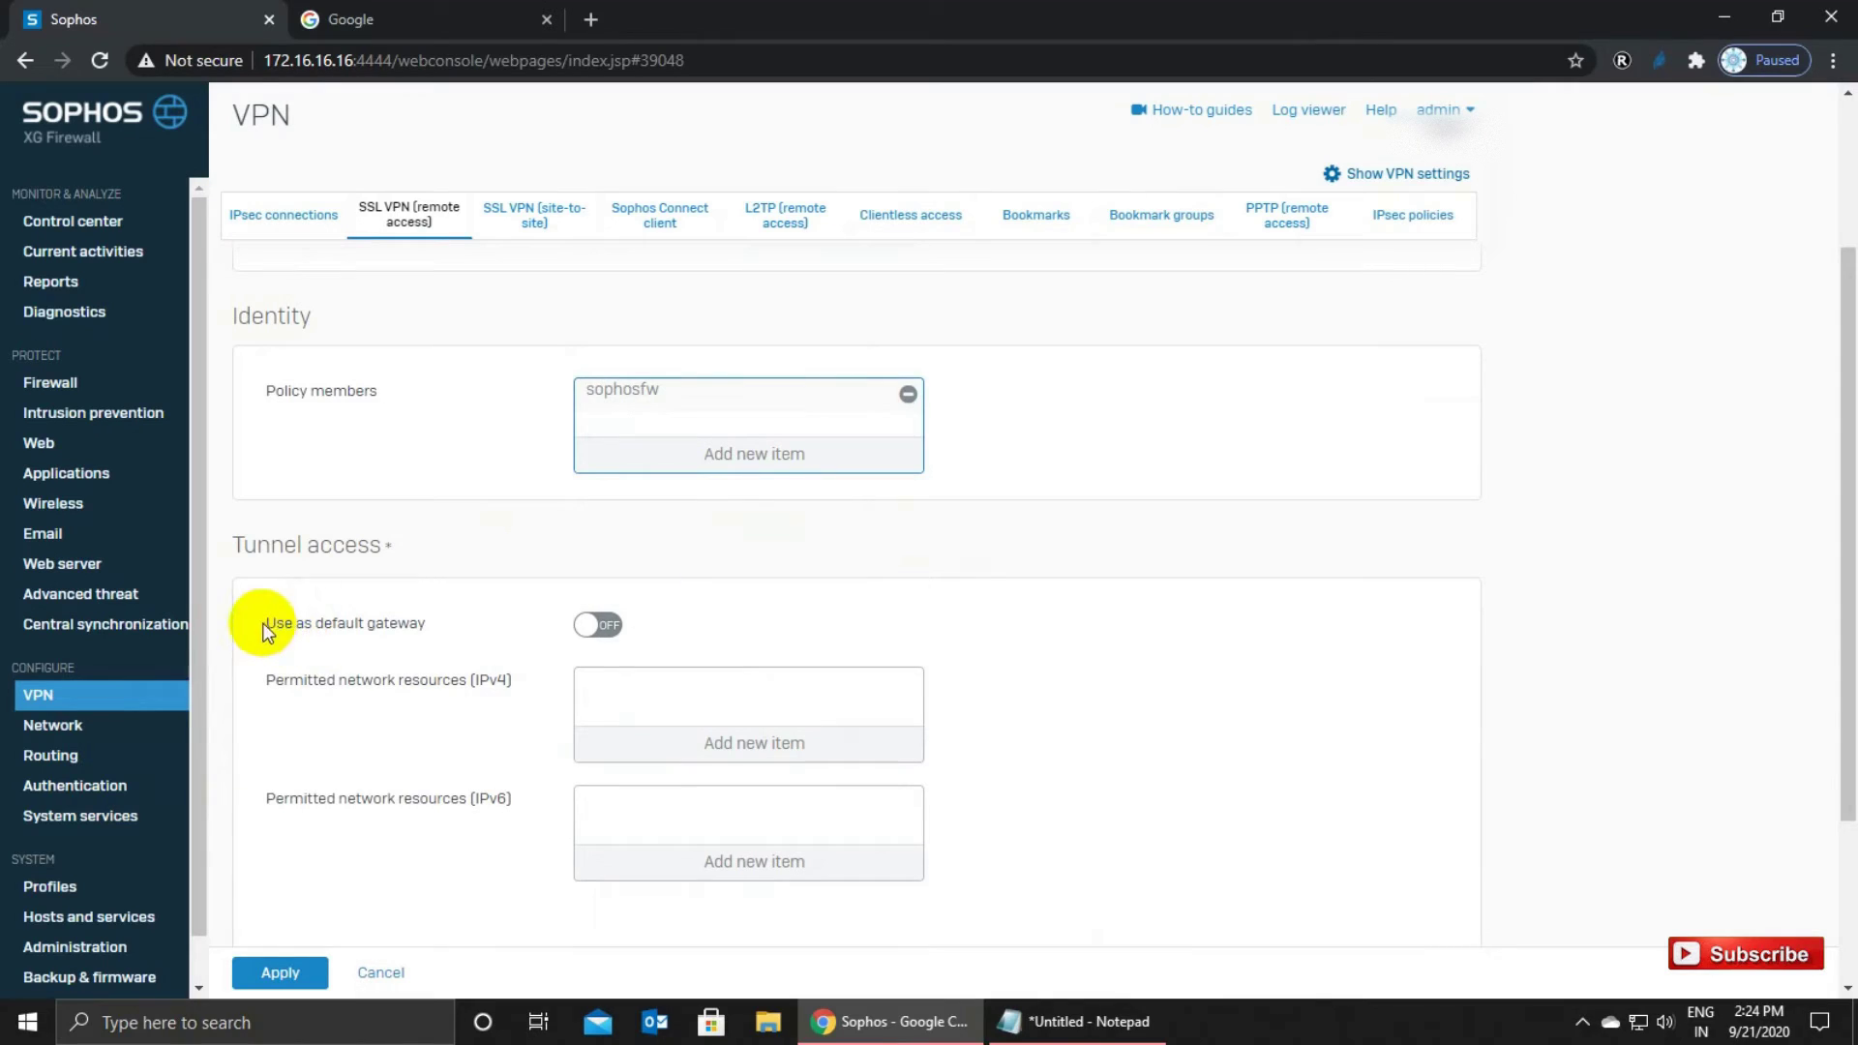
{"action": "left_click_drag", "start_coordinate": [263, 623], "coordinate": [672, 624]}
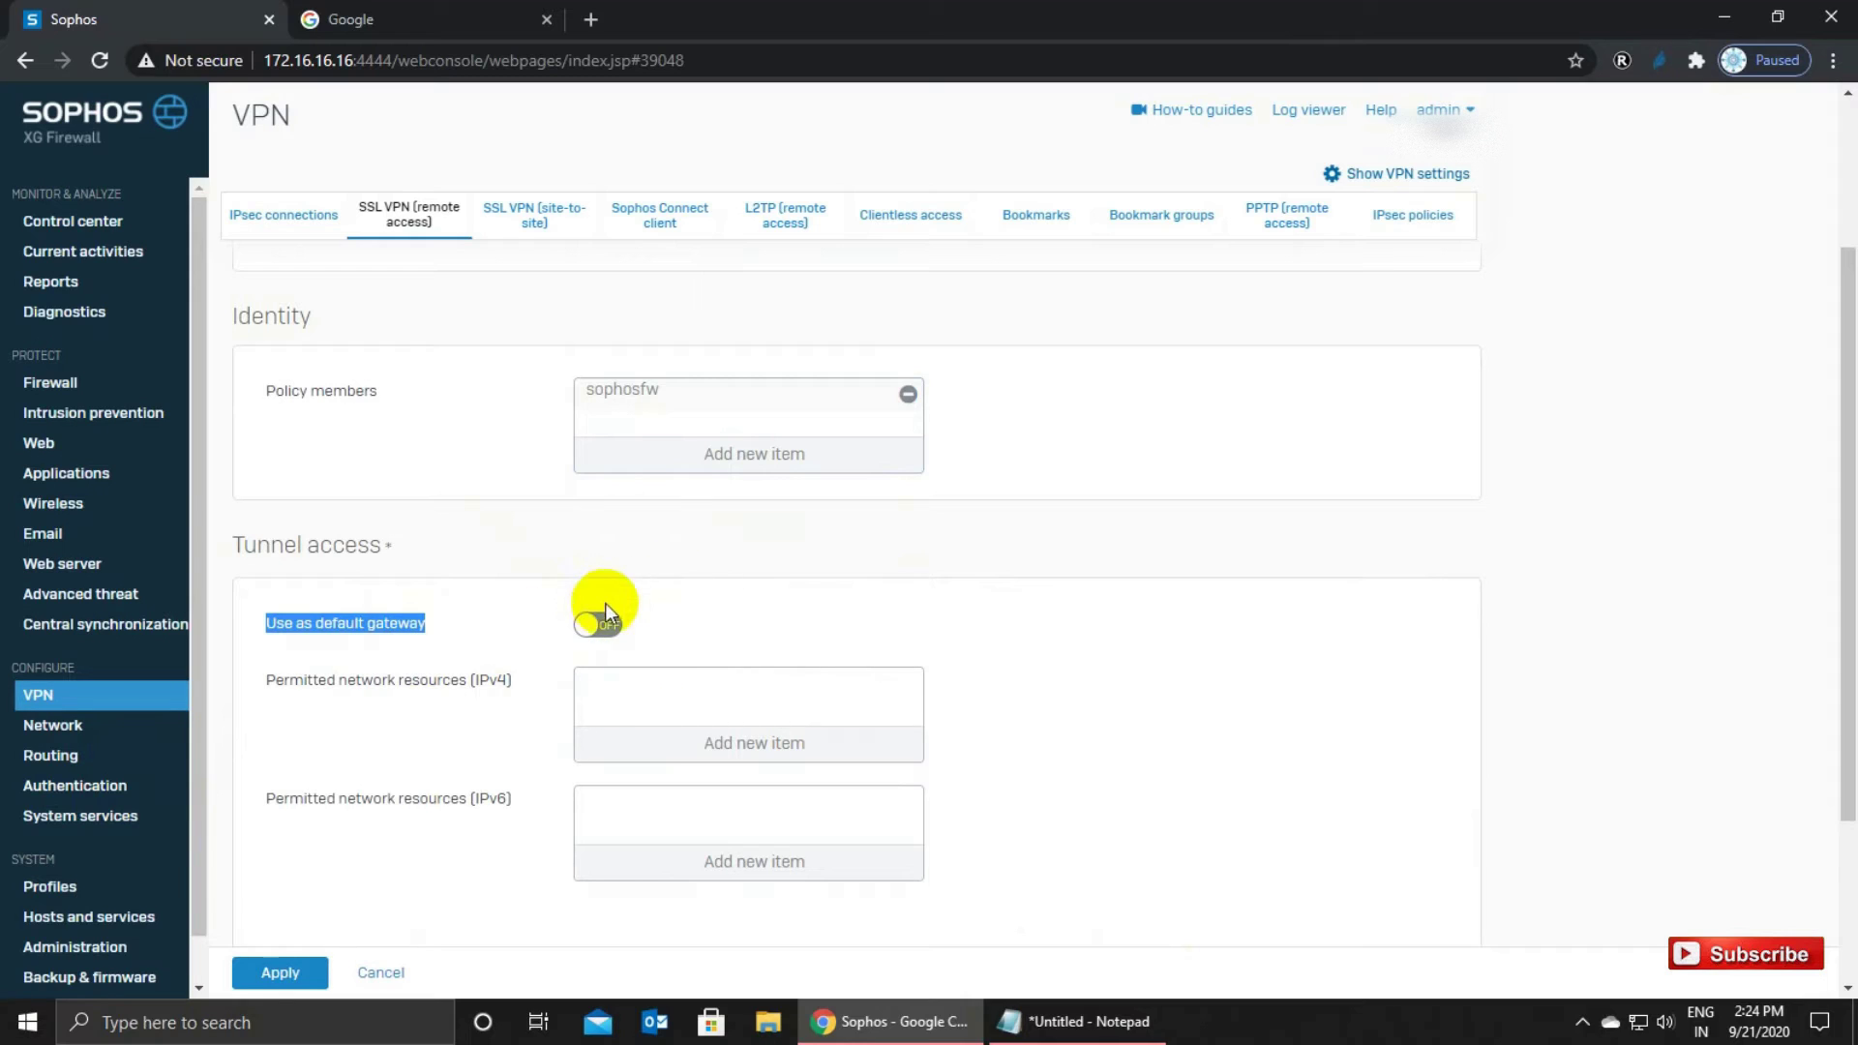
Add #PortA as a permitted IPv4 network resource.
{"action": "left_click", "coordinate": [434, 650]}
{"action": "left_click_drag", "start_coordinate": [271, 678], "coordinate": [517, 689]}
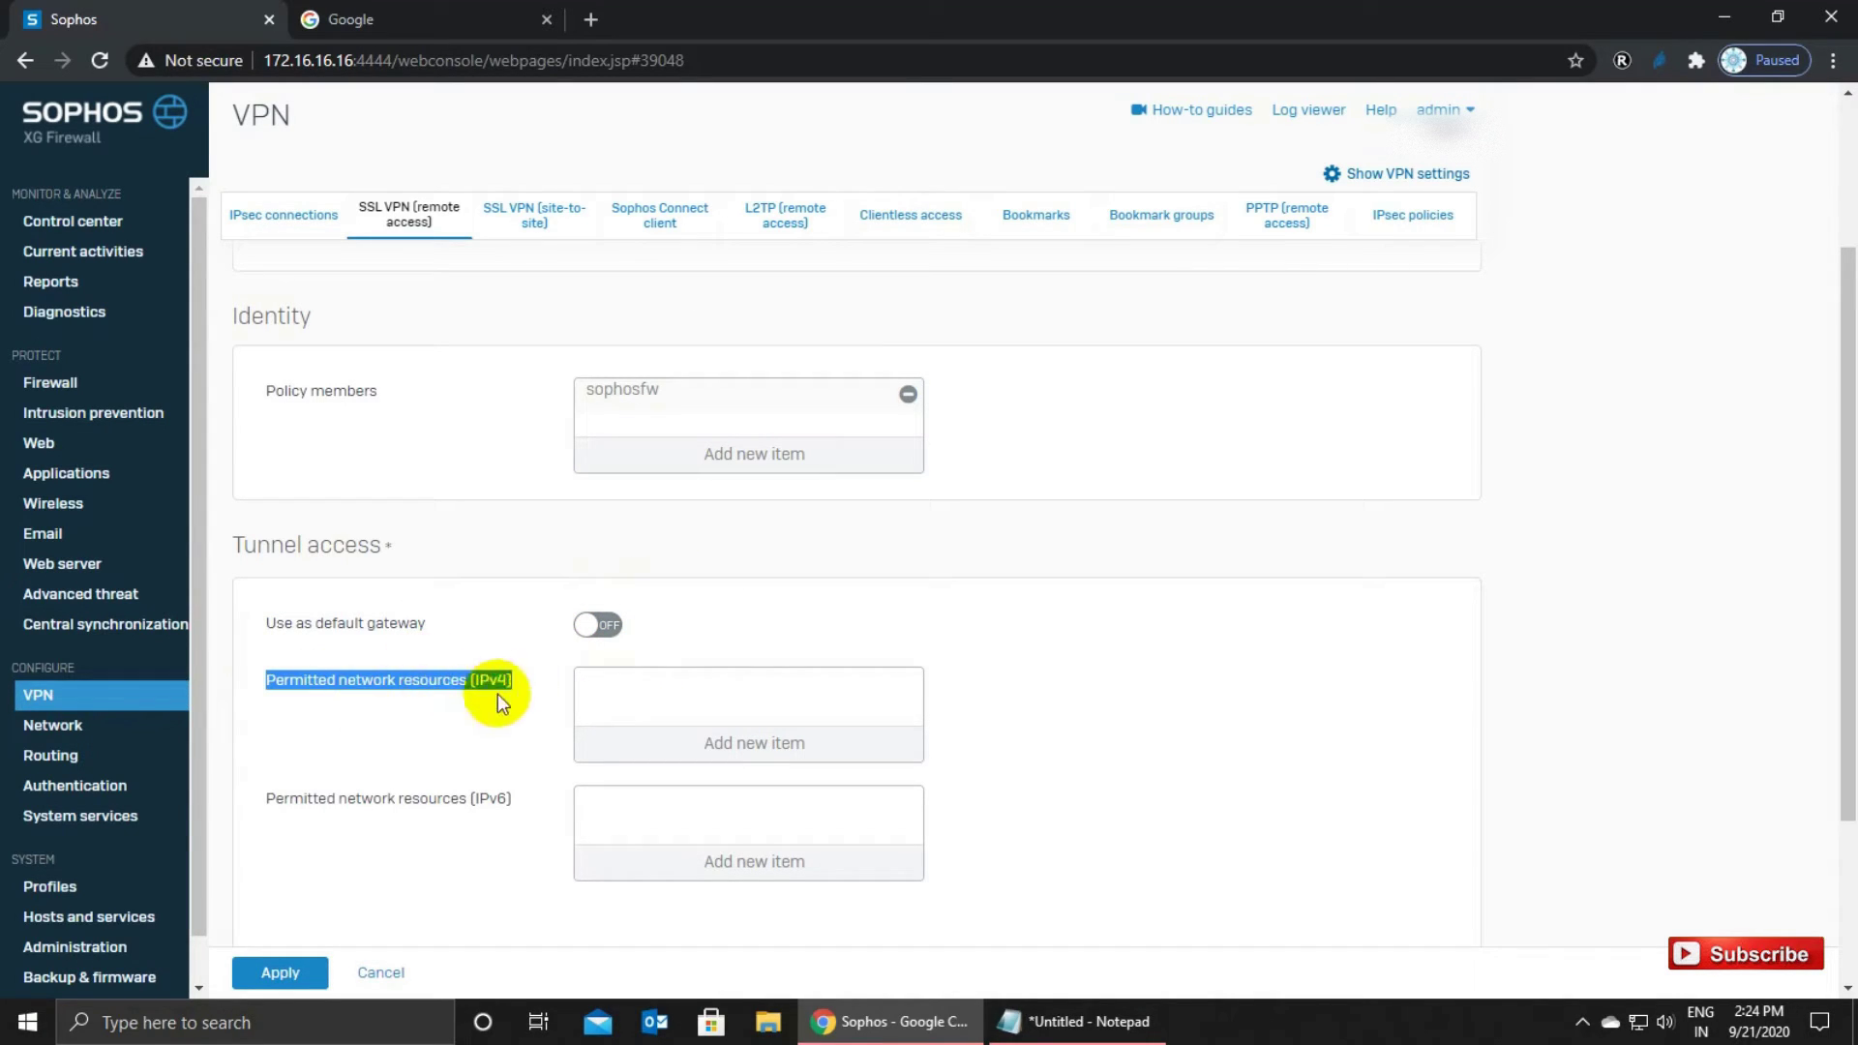
{"action": "left_click", "coordinate": [532, 685]}
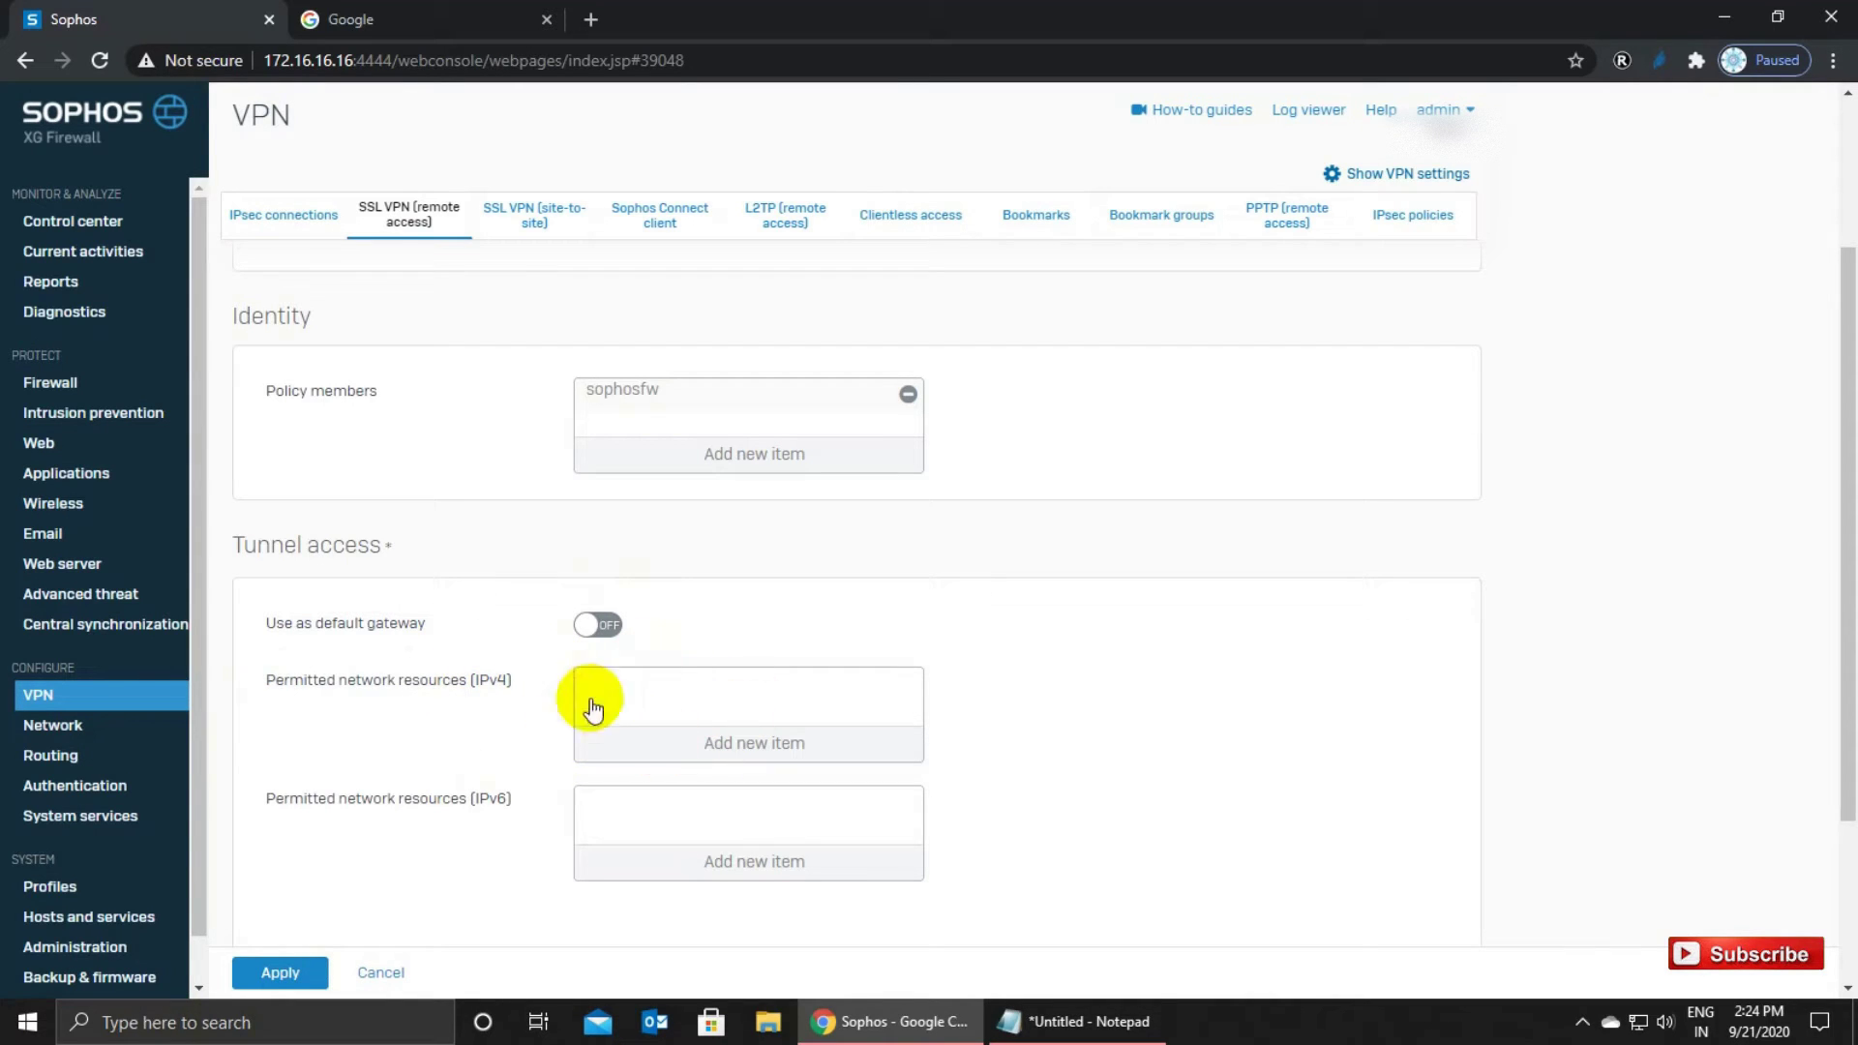
{"action": "left_click", "coordinate": [748, 742]}
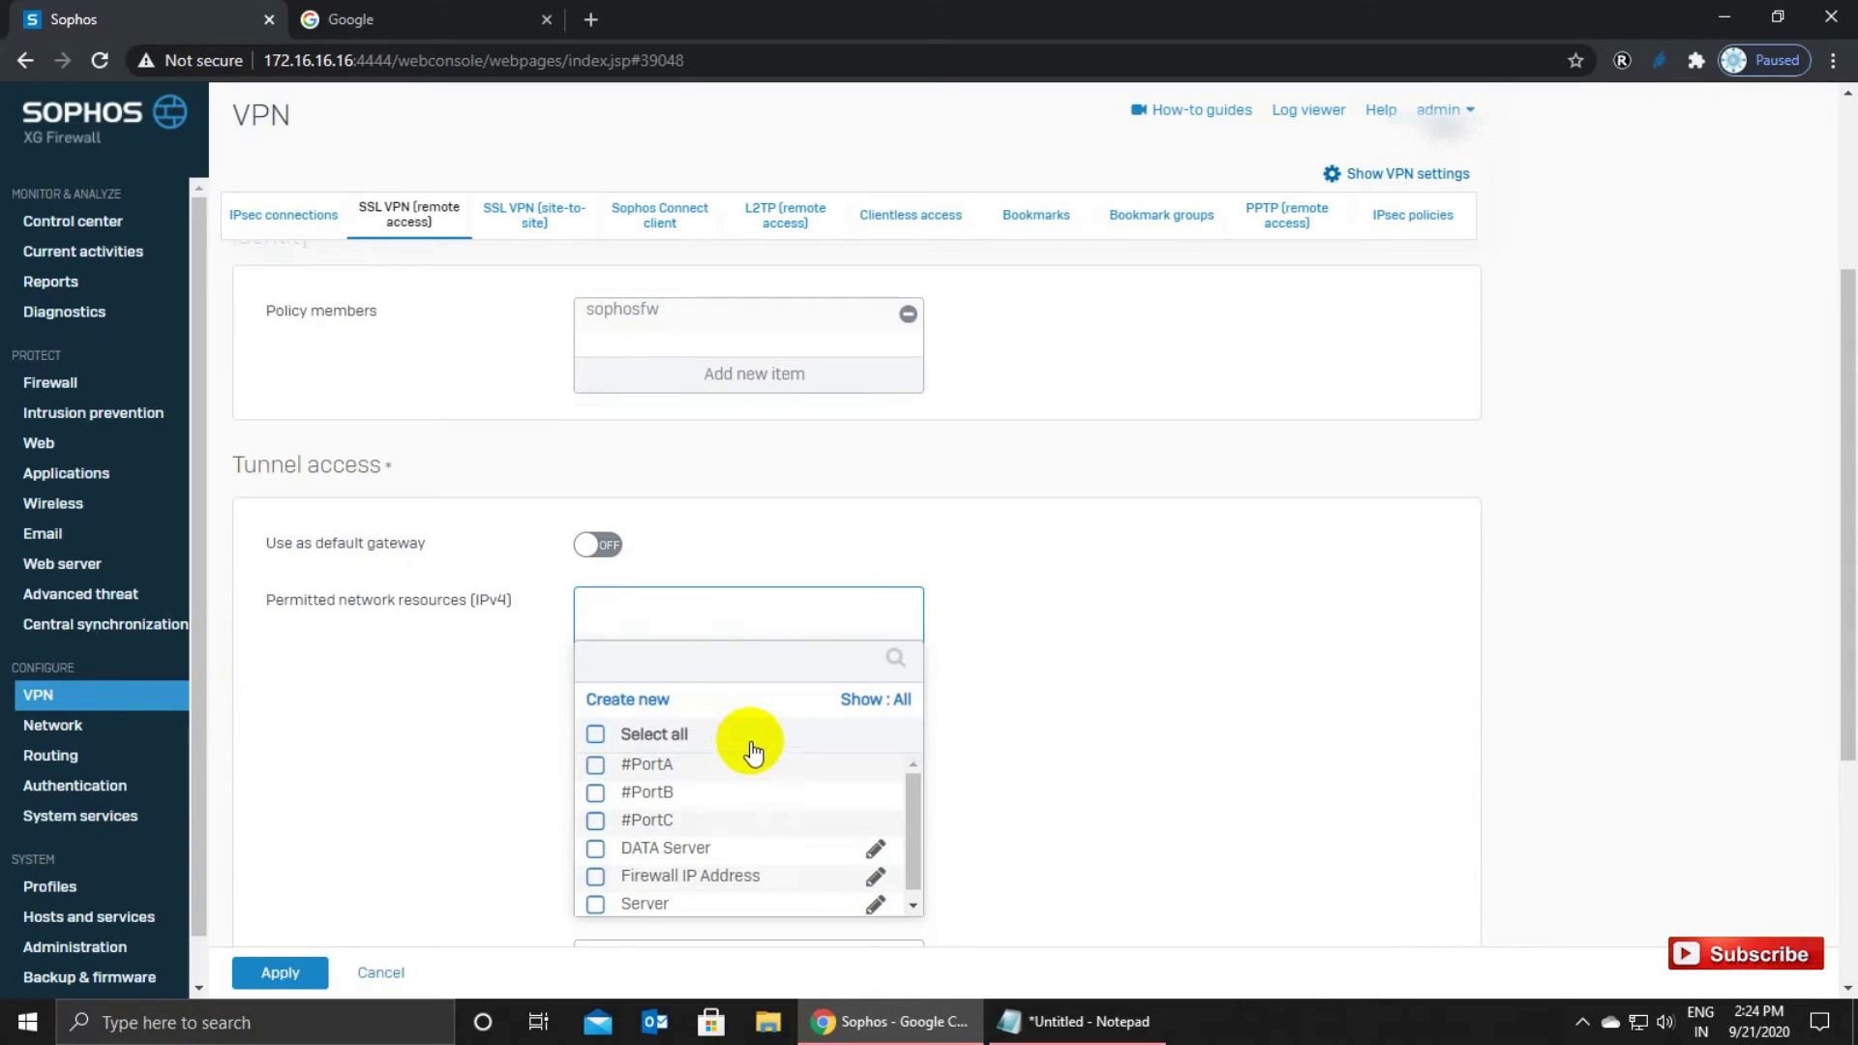
{"action": "left_click", "coordinate": [595, 767]}
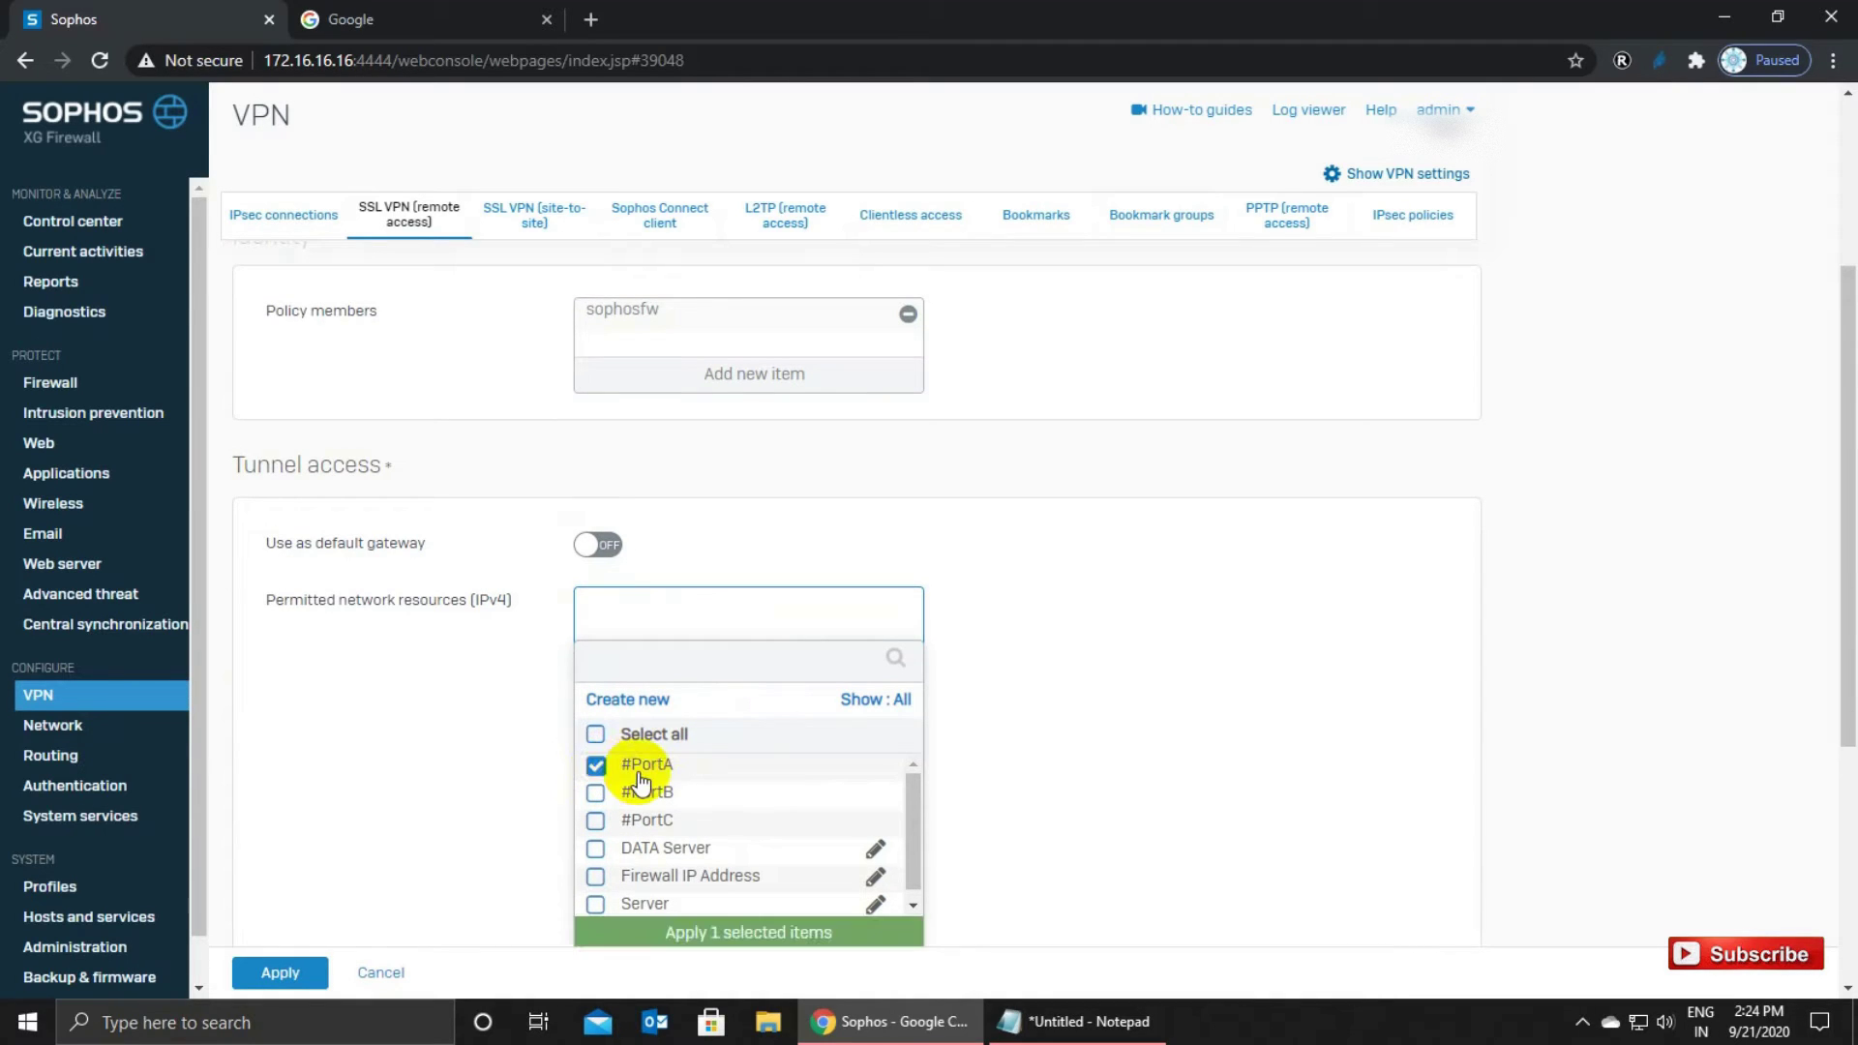
{"action": "left_click", "coordinate": [721, 932]}
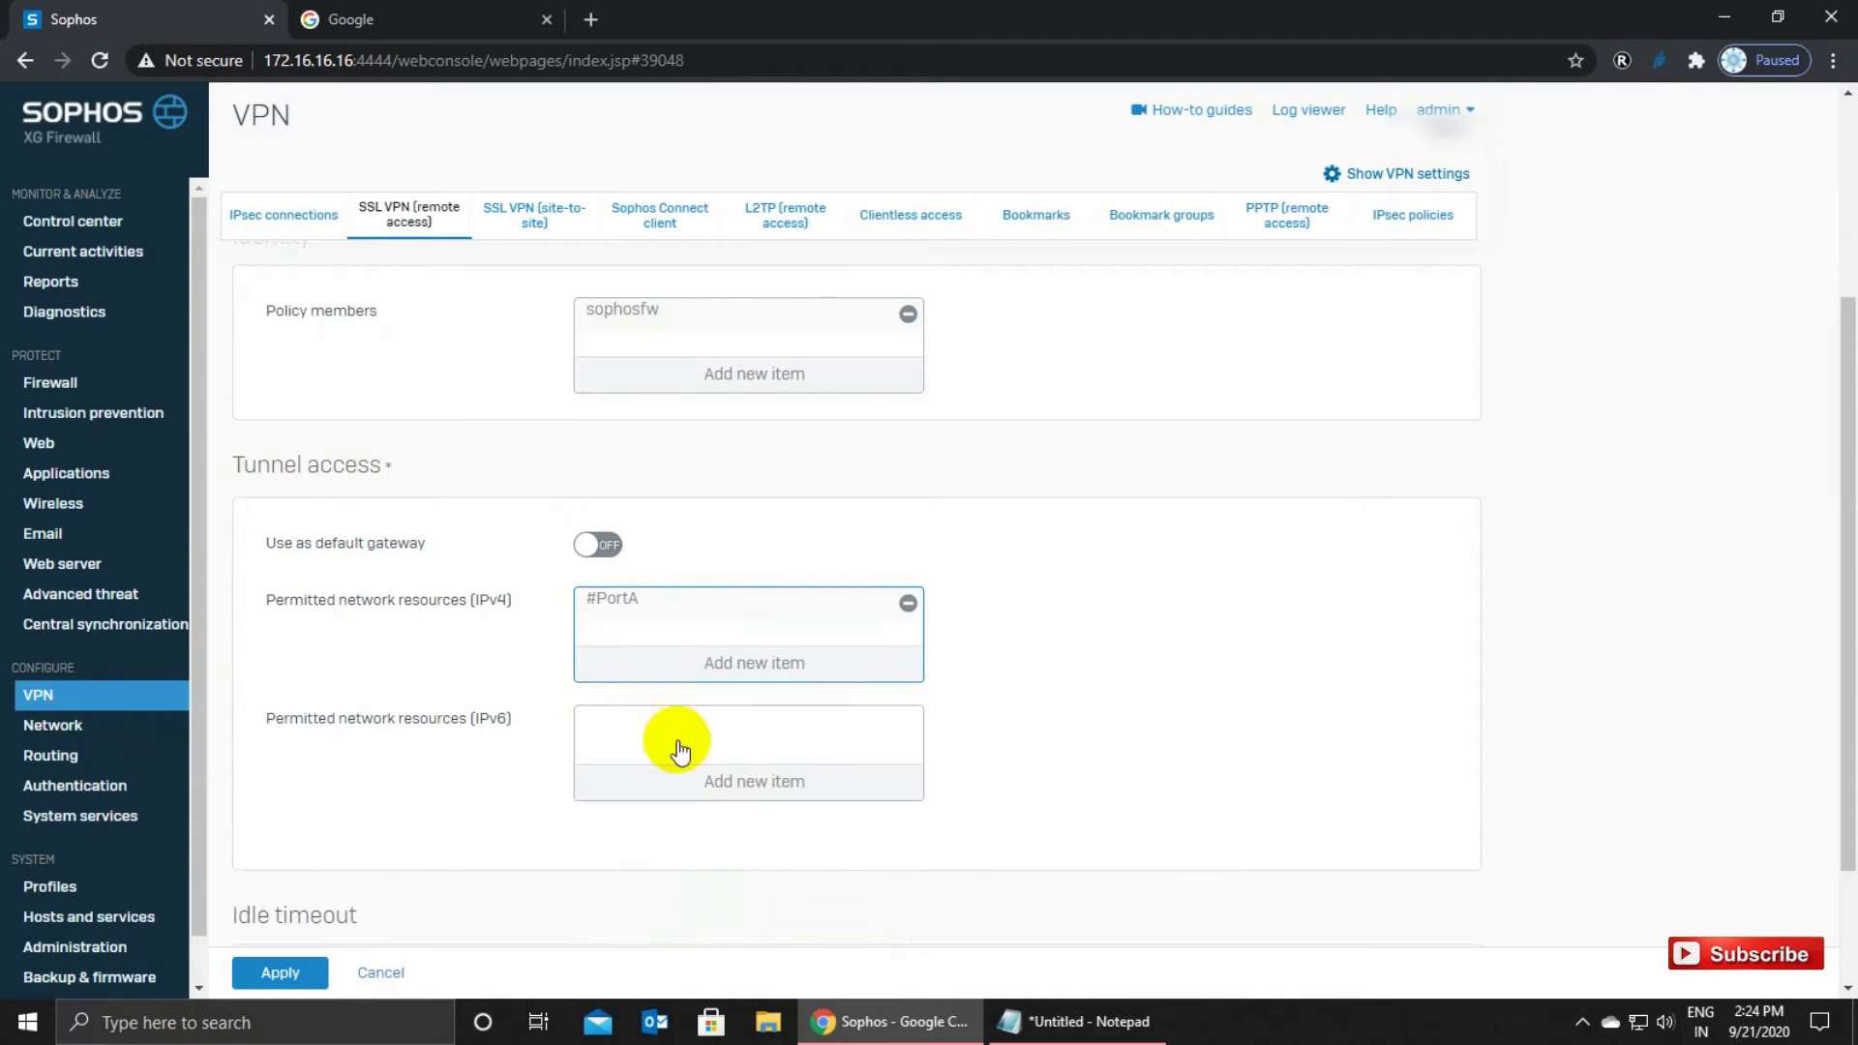
{"action": "left_click", "coordinate": [710, 662]}
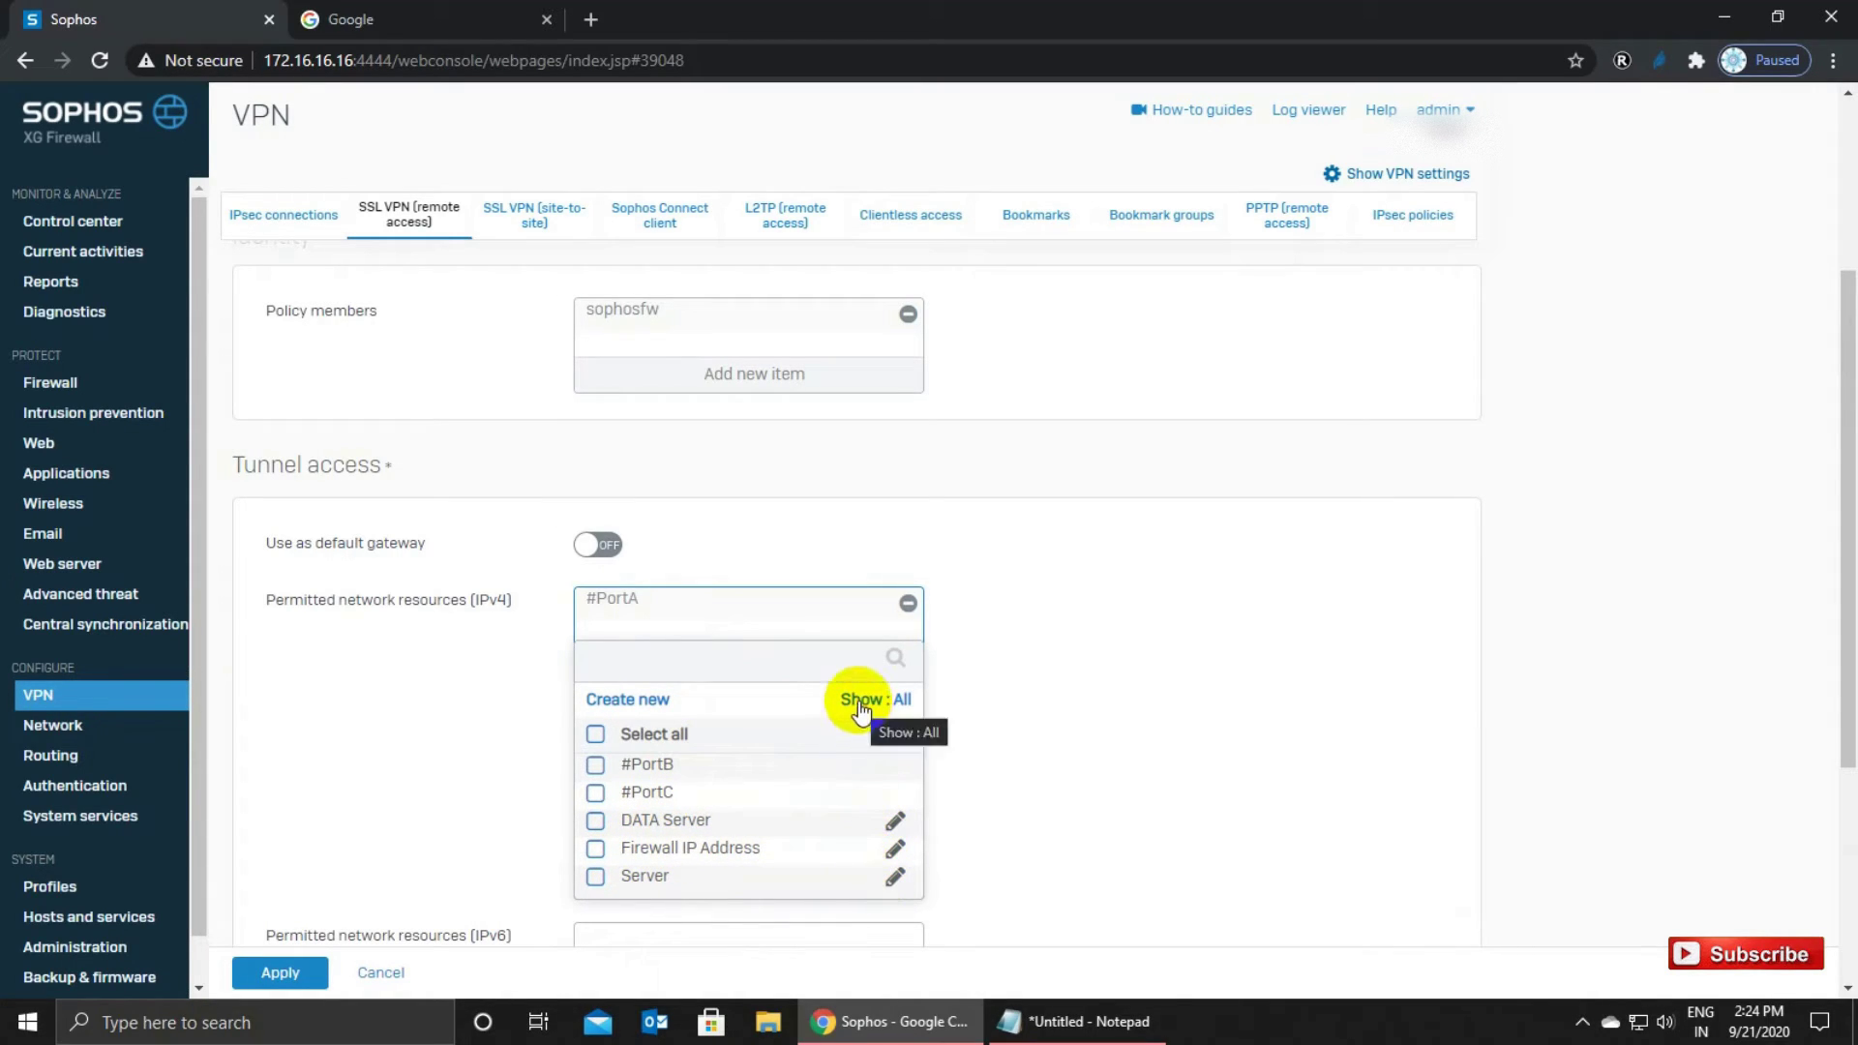
{"action": "left_click", "coordinate": [666, 705]}
Create IP host 'Sophos FW' at 172.16.16.16, matching the console's address.
{"action": "left_click", "coordinate": [658, 730]}
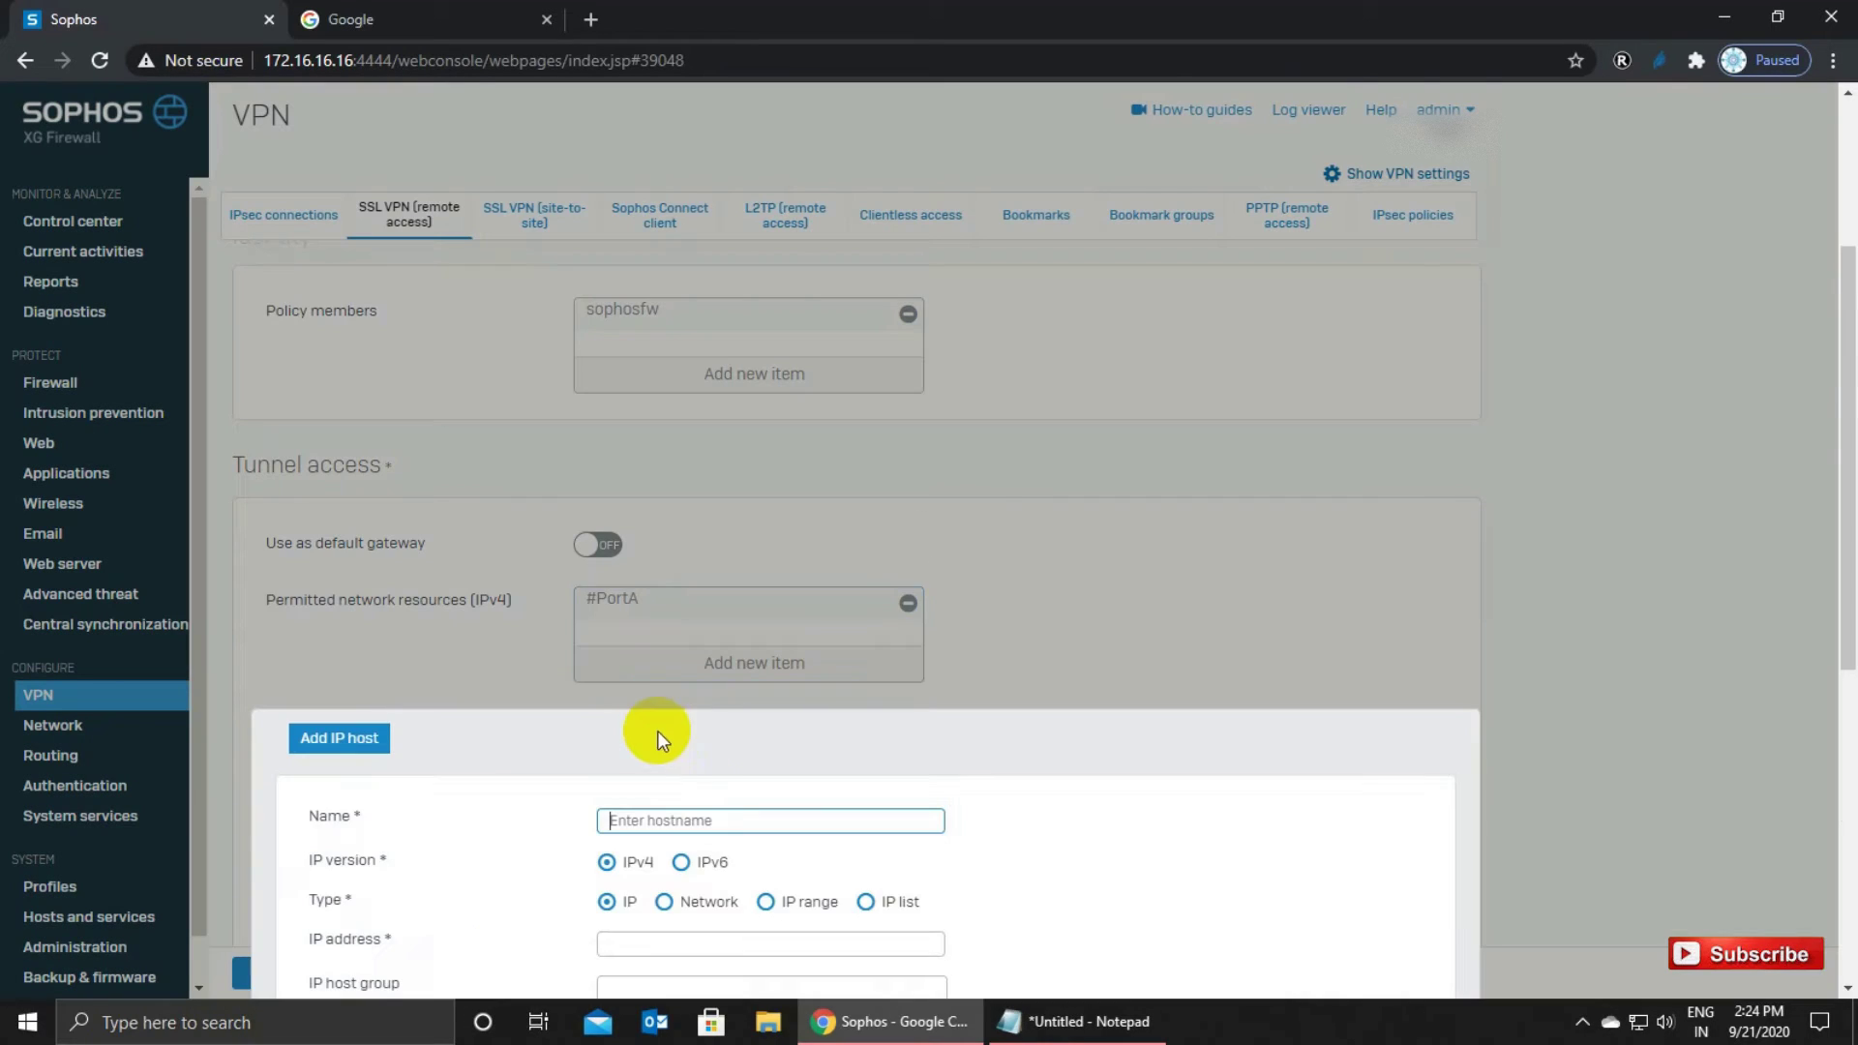
{"action": "type", "text": "Firew"}
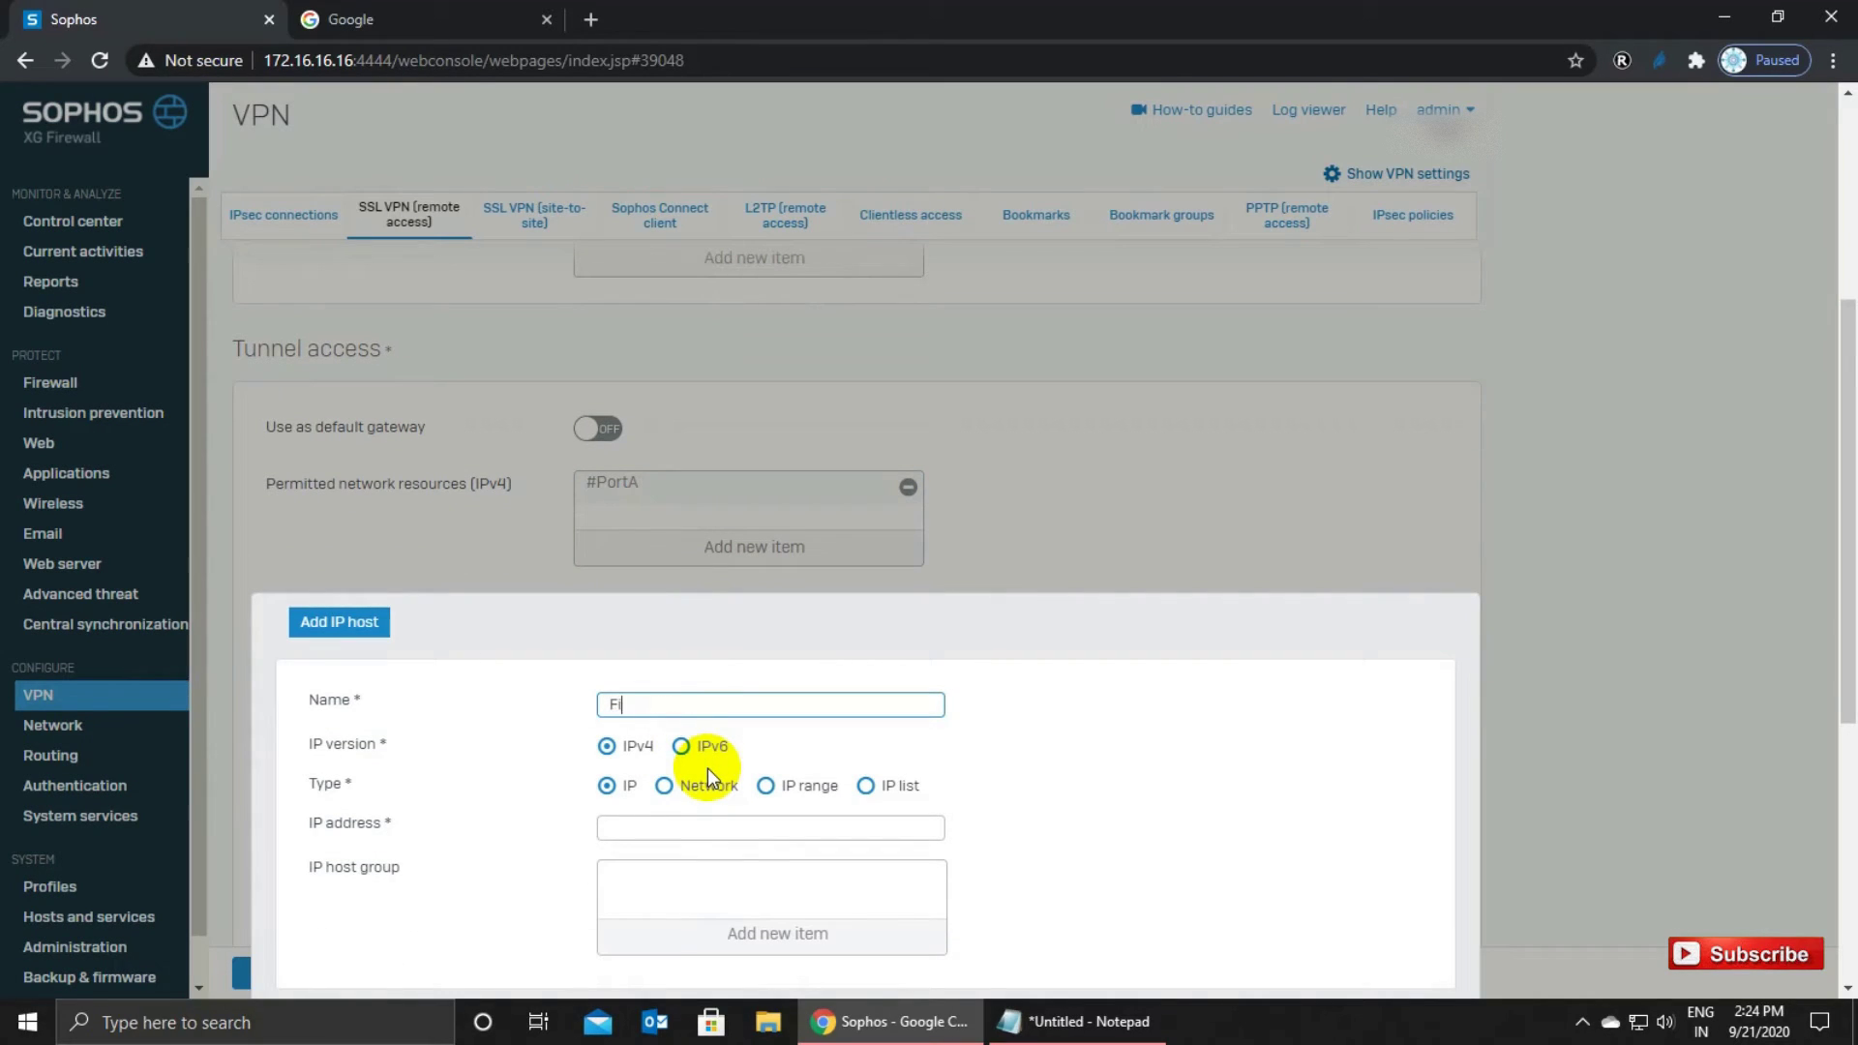
{"action": "key", "text": "BackSpace"}
{"action": "key", "text": "BackSpace"}
{"action": "key", "text": "BackSpace"}
{"action": "key", "text": "BackSpace"}
{"action": "key", "text": "BackSpace"}
{"action": "type", "text": "Sophos FW"}
{"action": "left_click", "coordinate": [731, 831]}
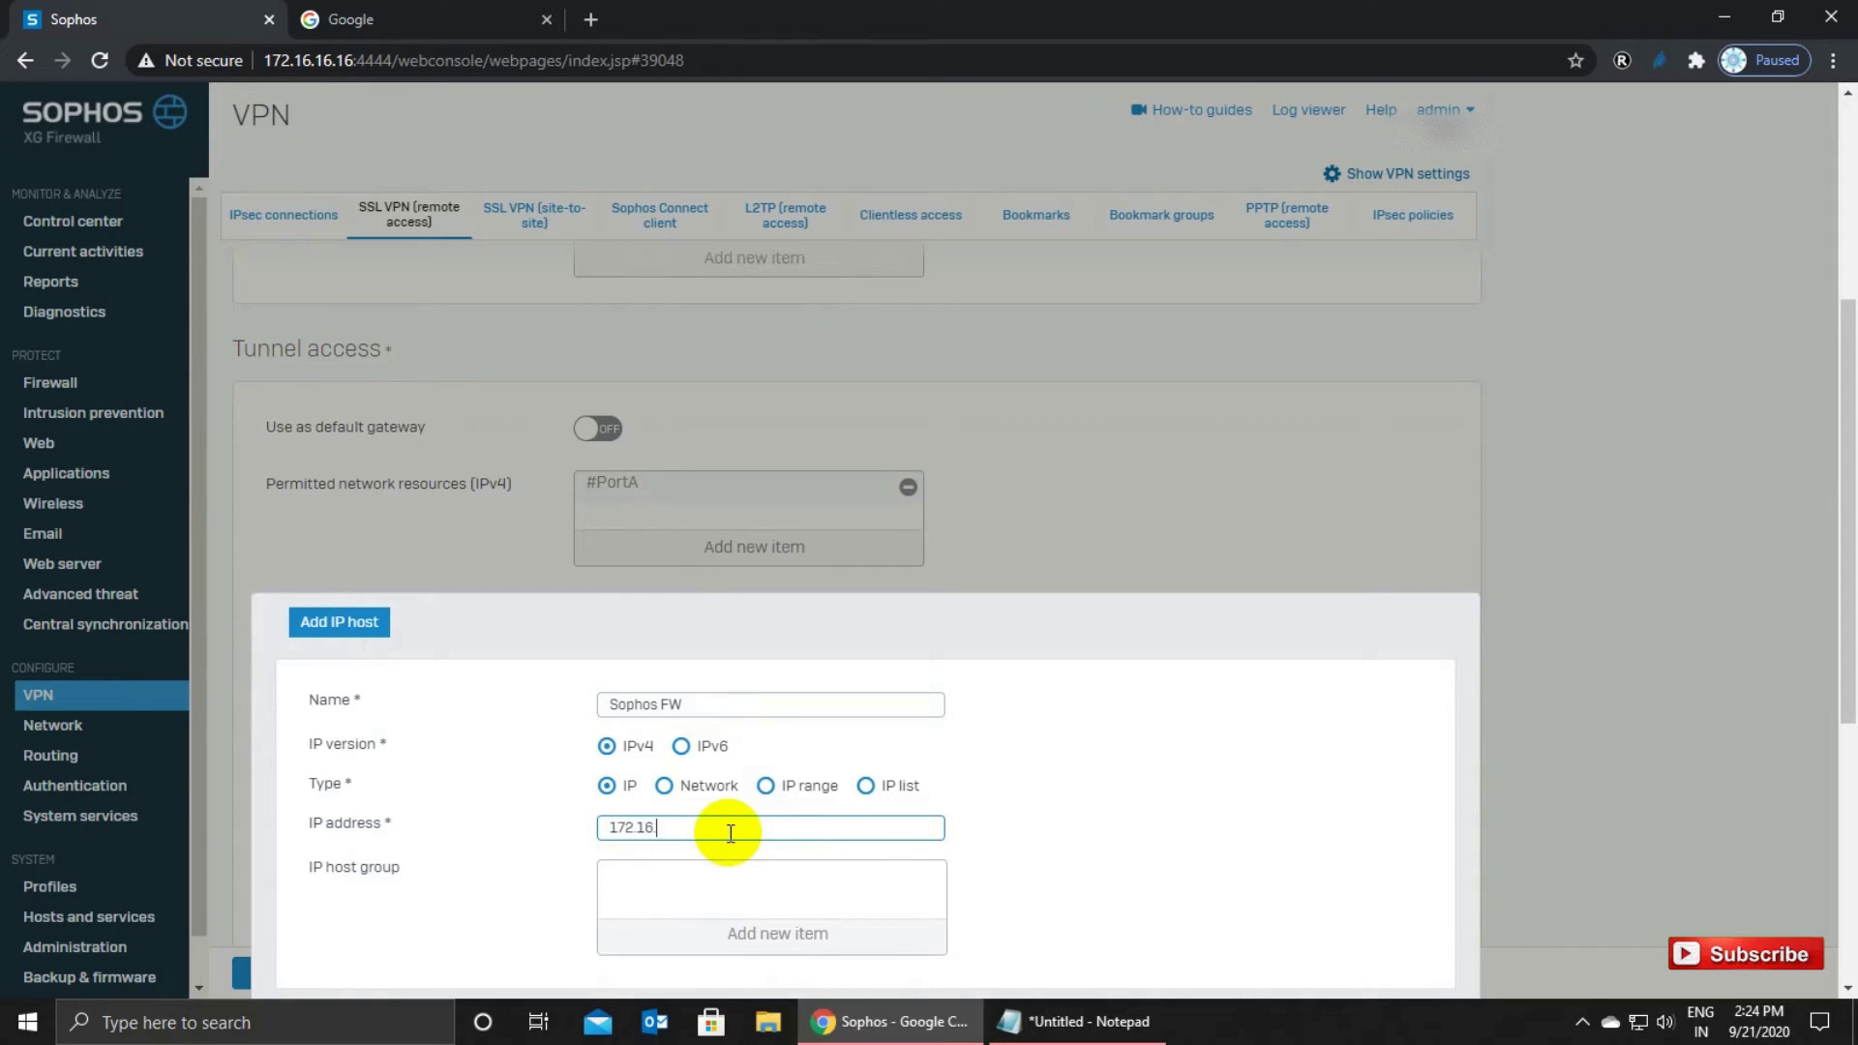
{"action": "left_click_drag", "start_coordinate": [730, 832], "coordinate": [560, 828]}
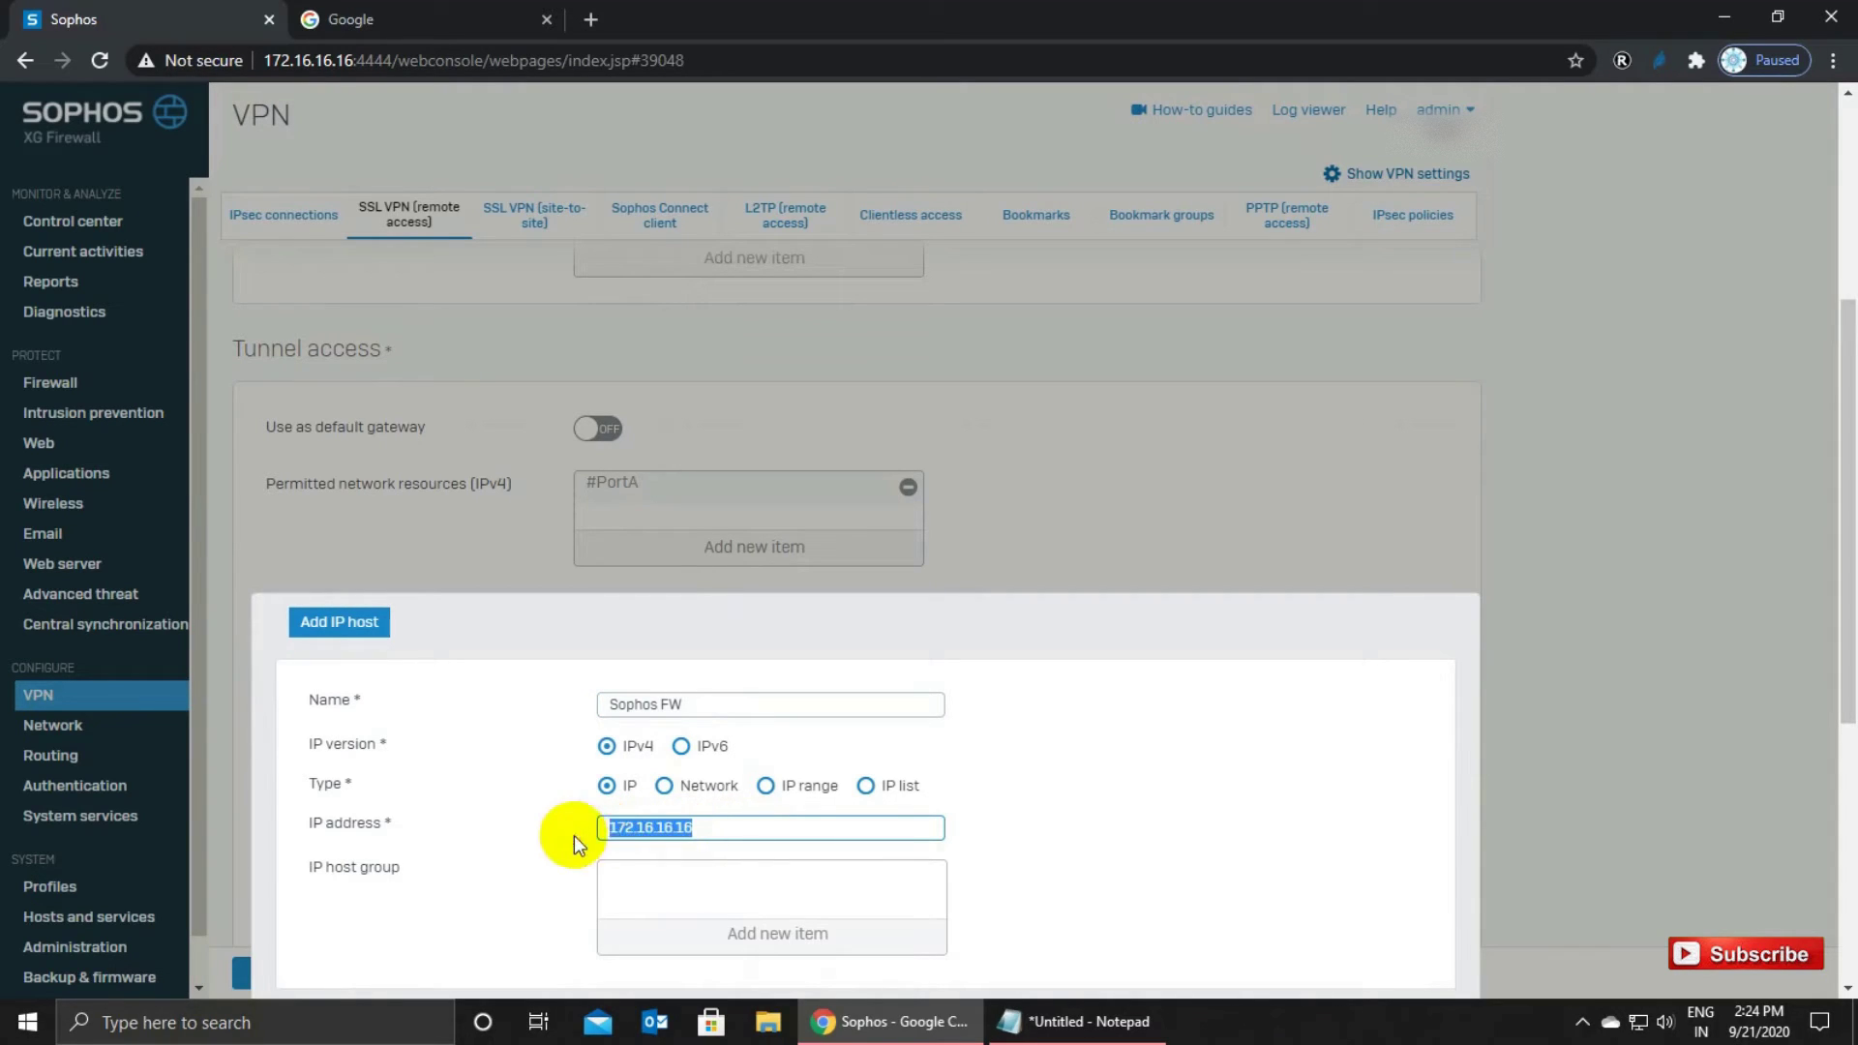
{"action": "left_click", "coordinate": [279, 60]}
{"action": "left_click_drag", "start_coordinate": [291, 60], "coordinate": [355, 60]}
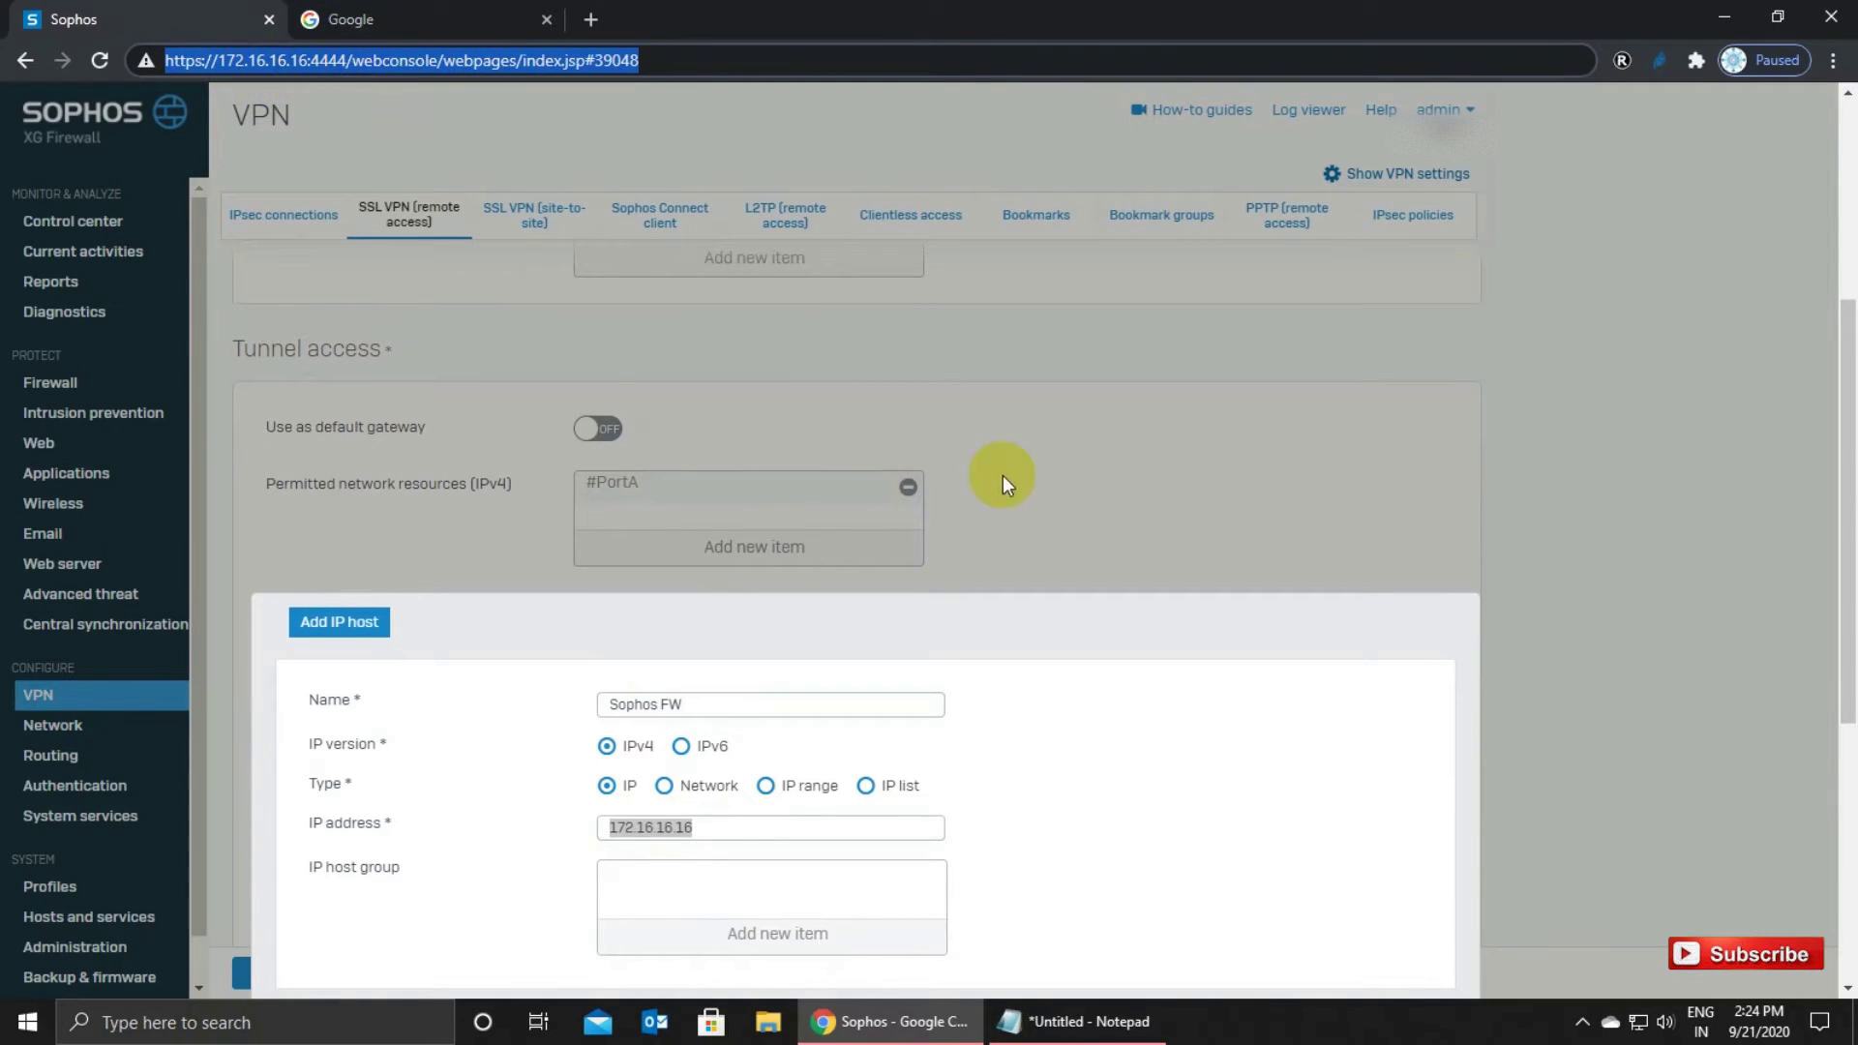
{"action": "left_click", "coordinate": [1055, 480]}
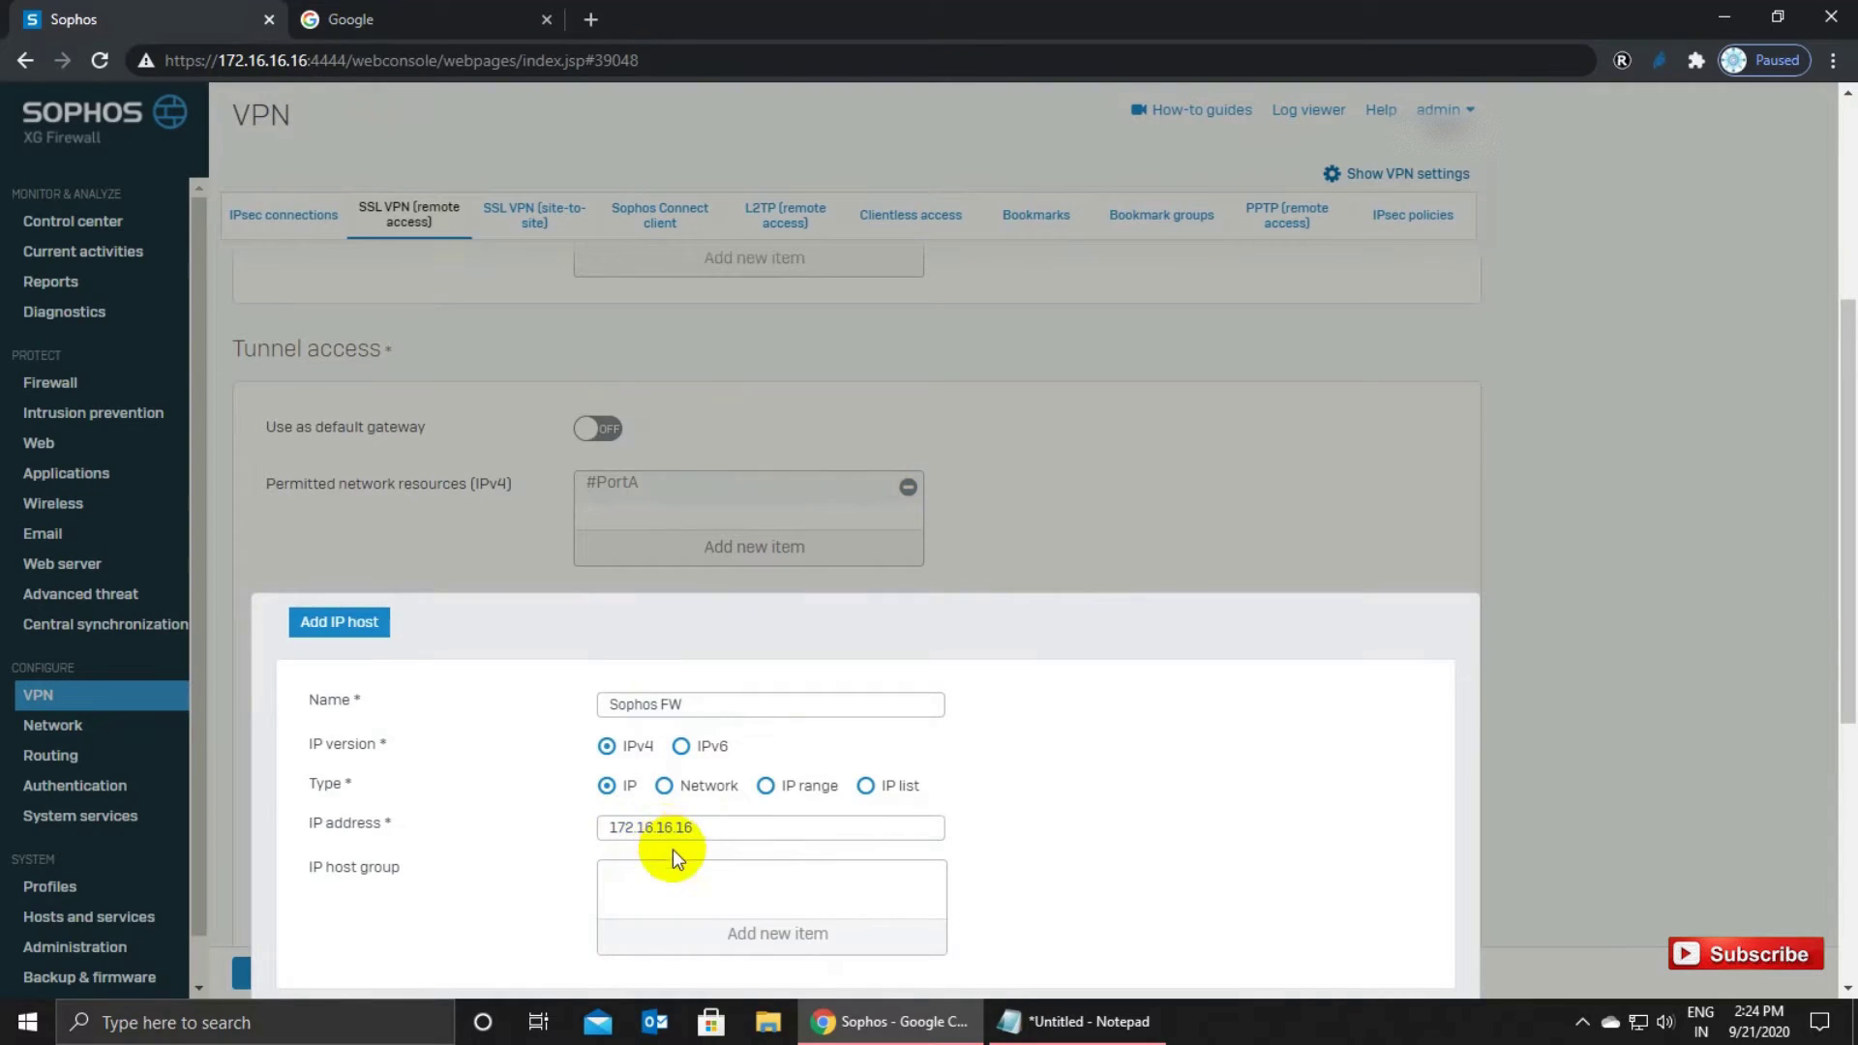
{"action": "scroll", "coordinate": [638, 854], "scroll_direction": "down", "scroll_amount": 2}
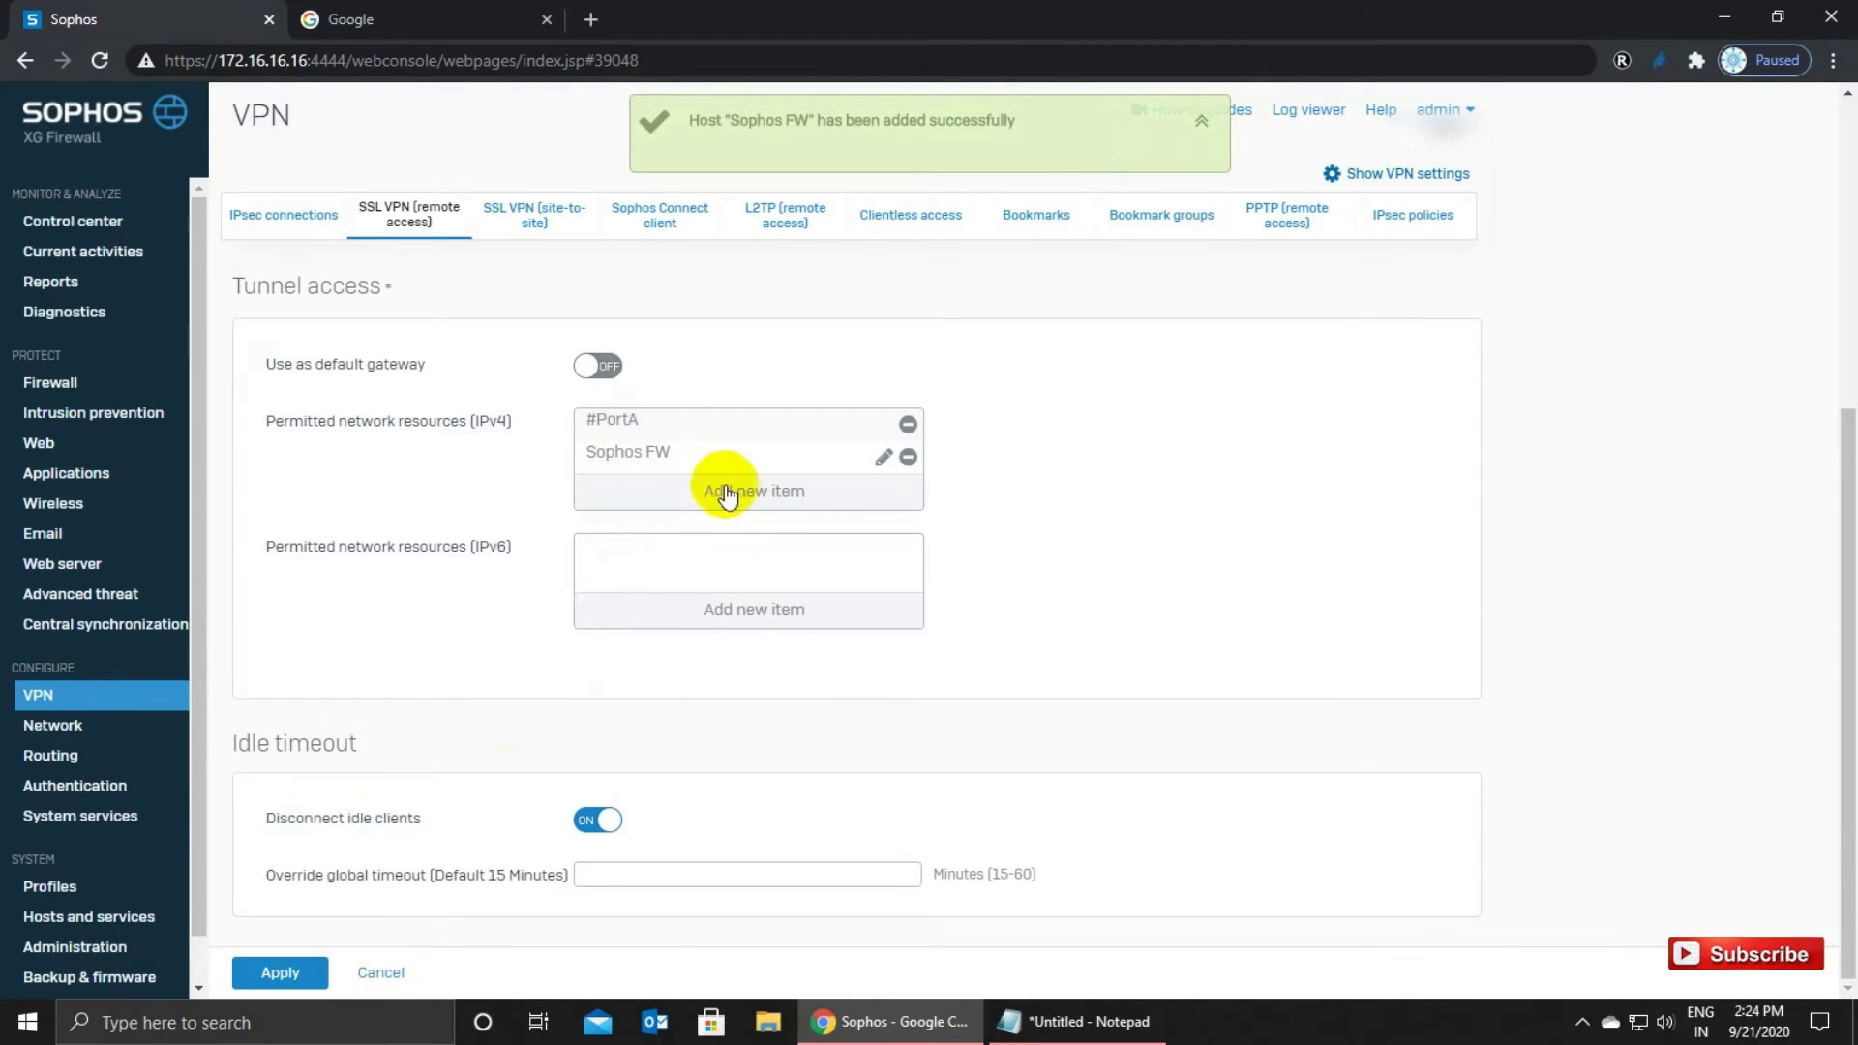
Create and save IP host 'New Server' at 172.16.16.250 as another permitted resource.
{"action": "left_click", "coordinate": [728, 491]}
{"action": "left_click", "coordinate": [650, 534]}
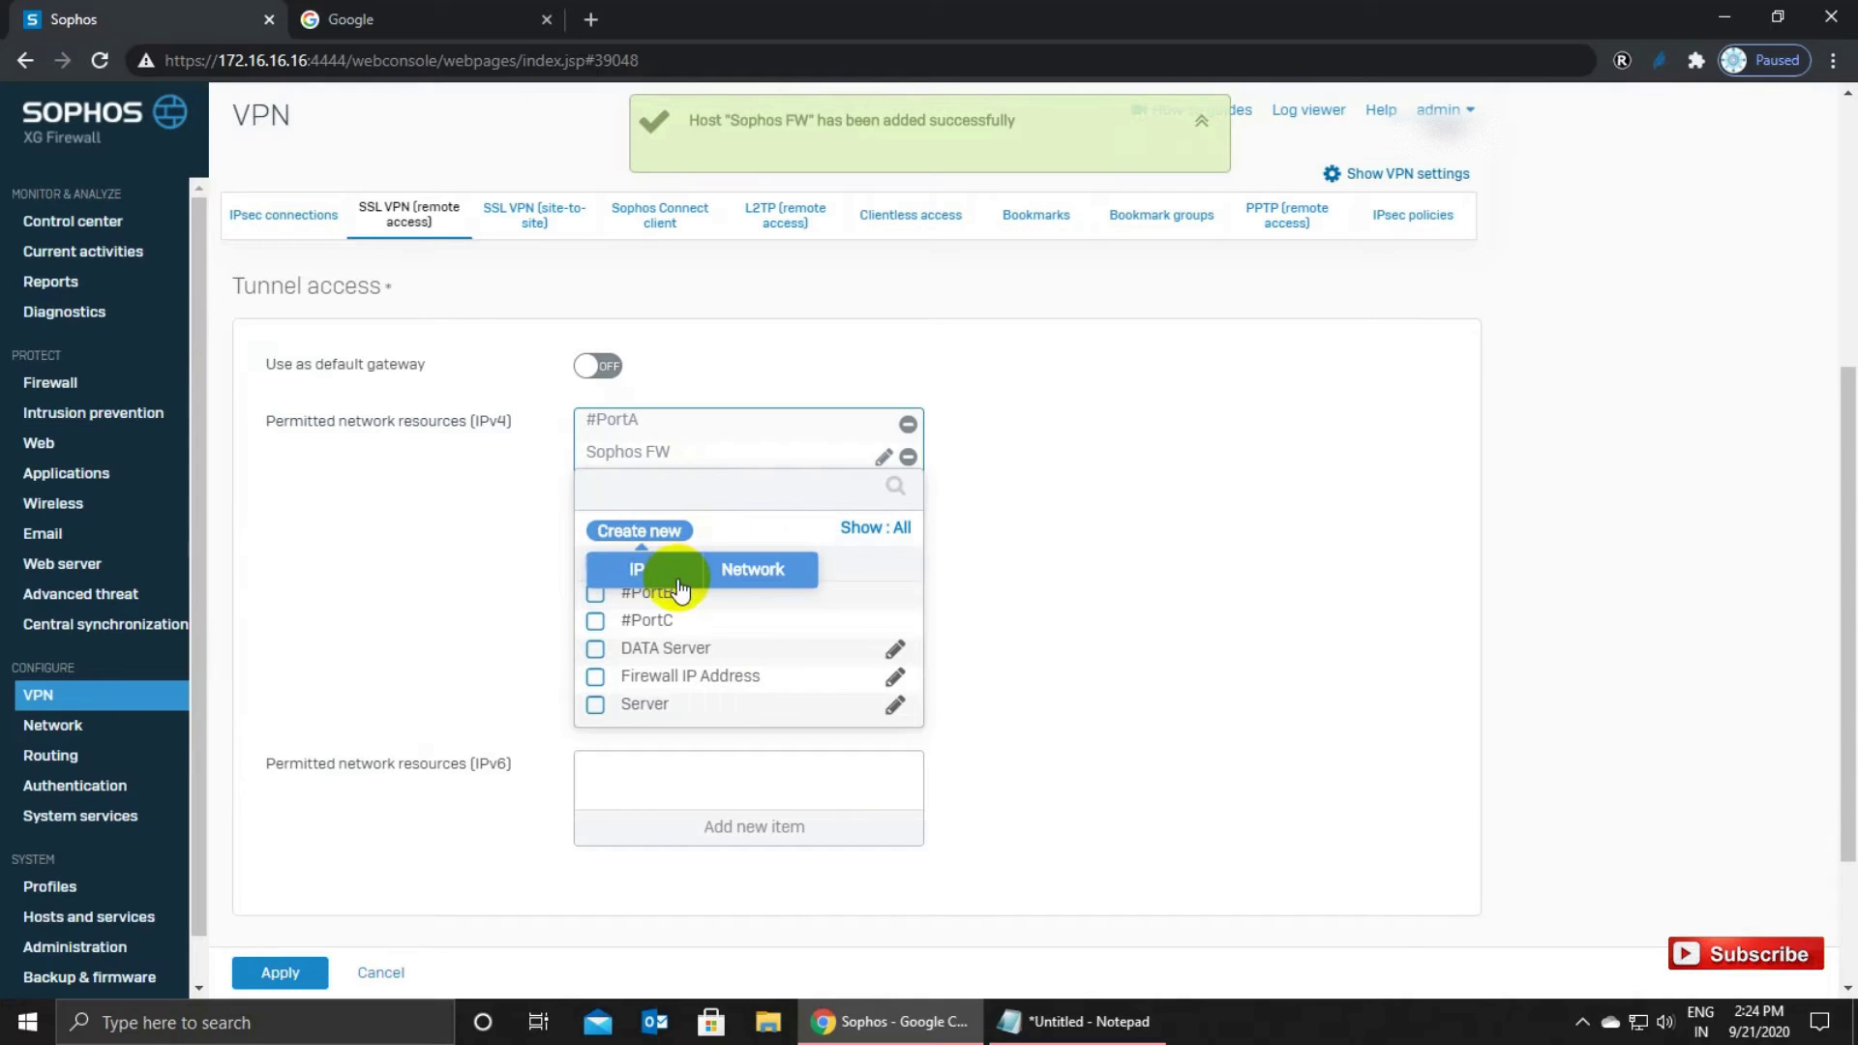
{"action": "left_click", "coordinate": [641, 569]}
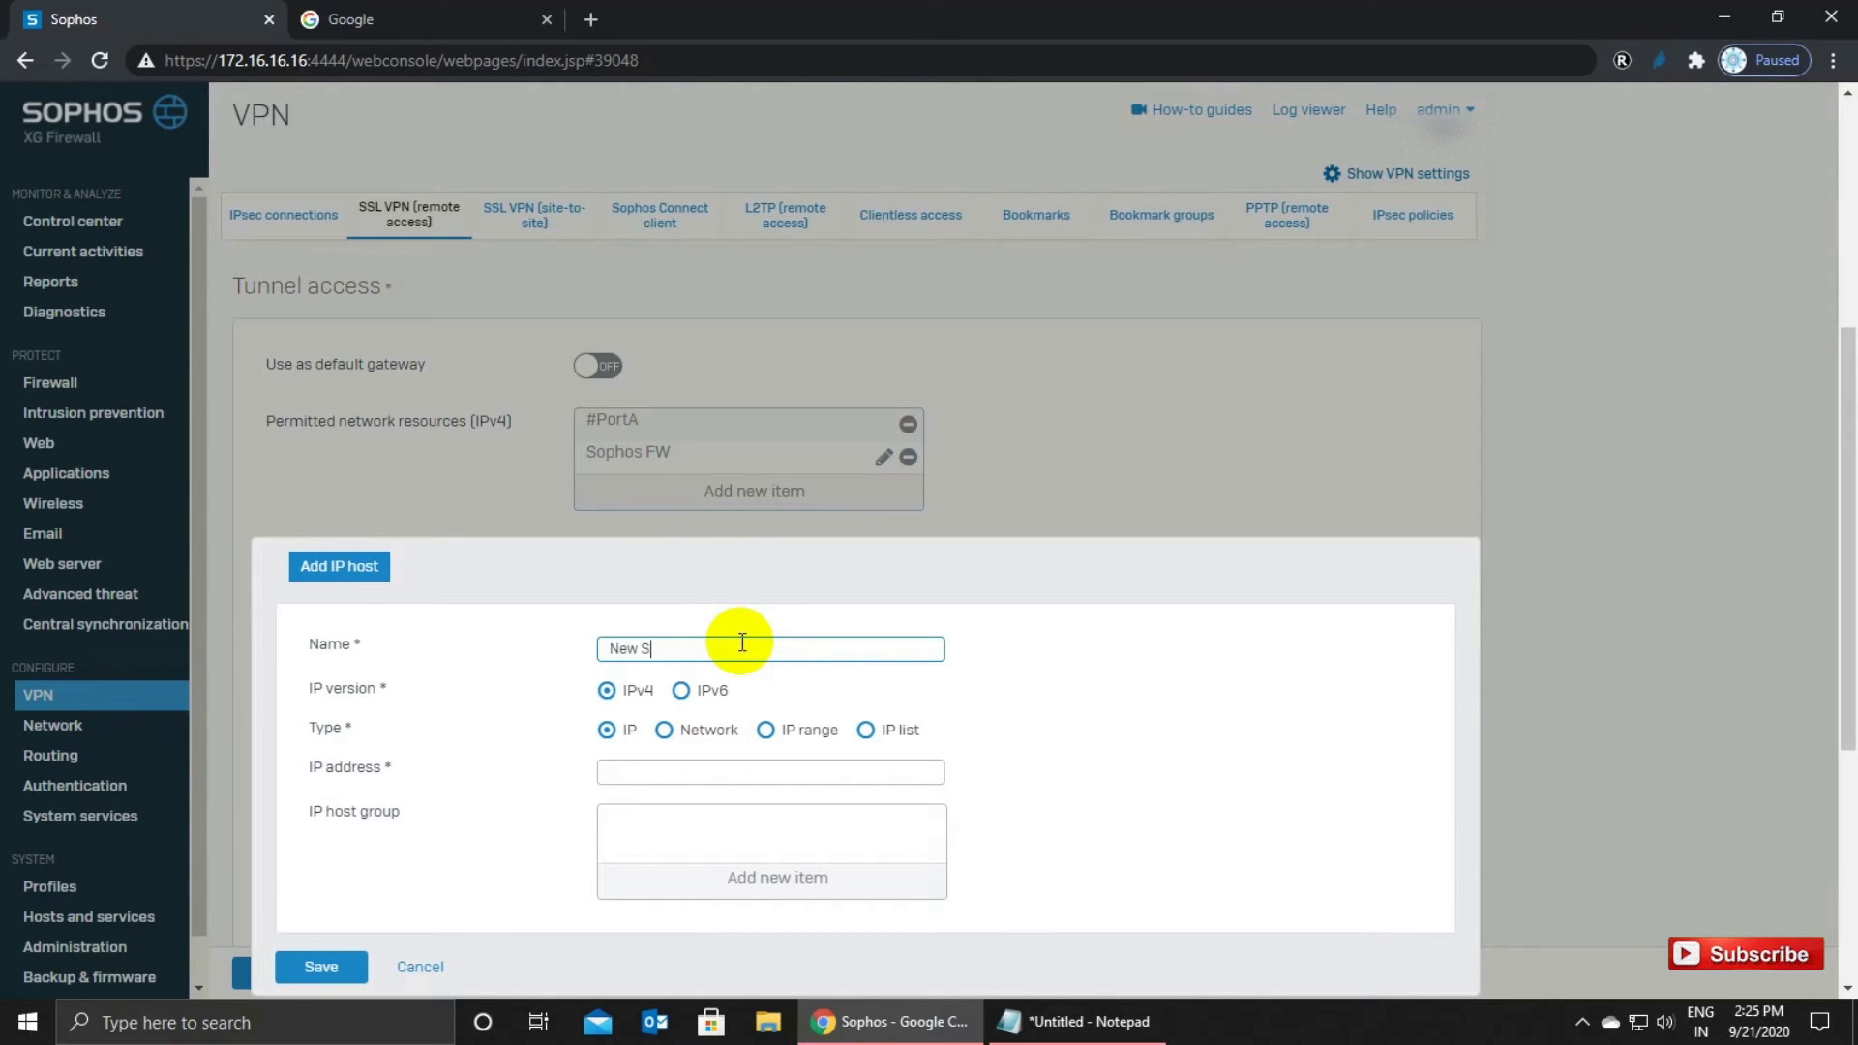
{"action": "left_click", "coordinate": [721, 769]}
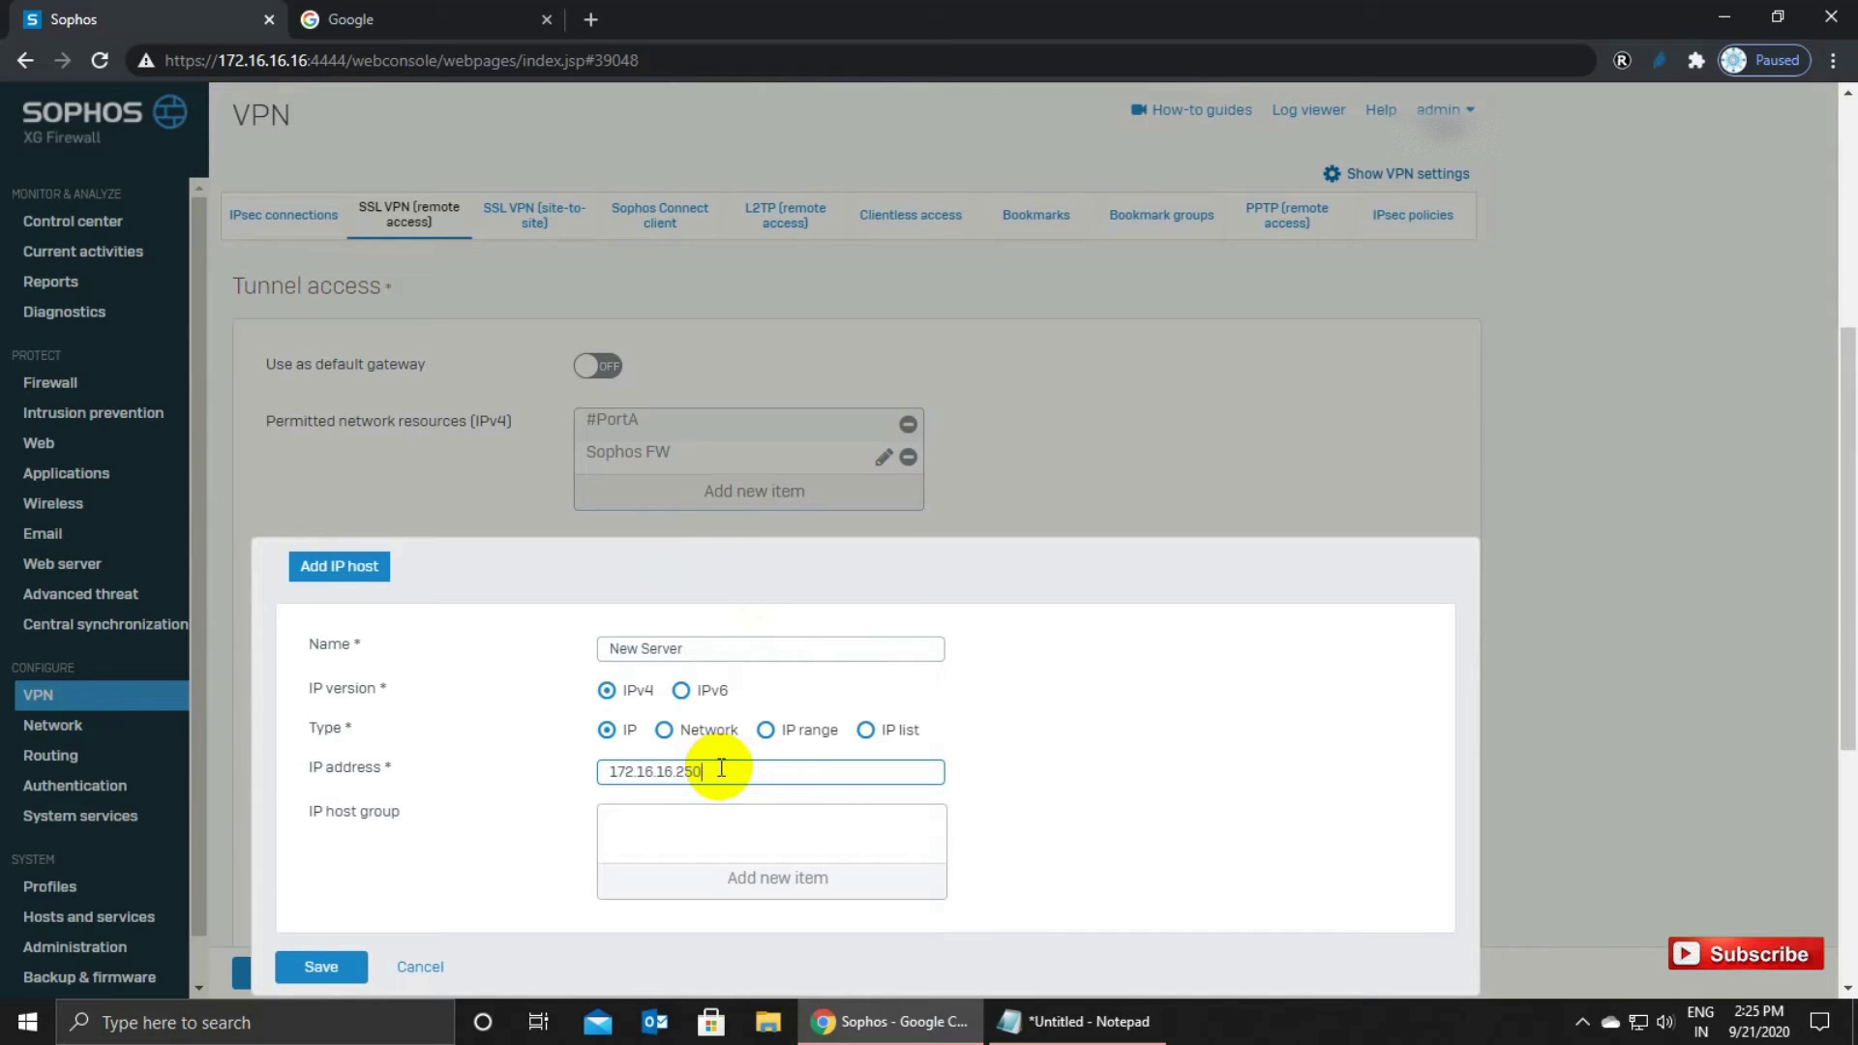
{"action": "left_click", "coordinate": [320, 966]}
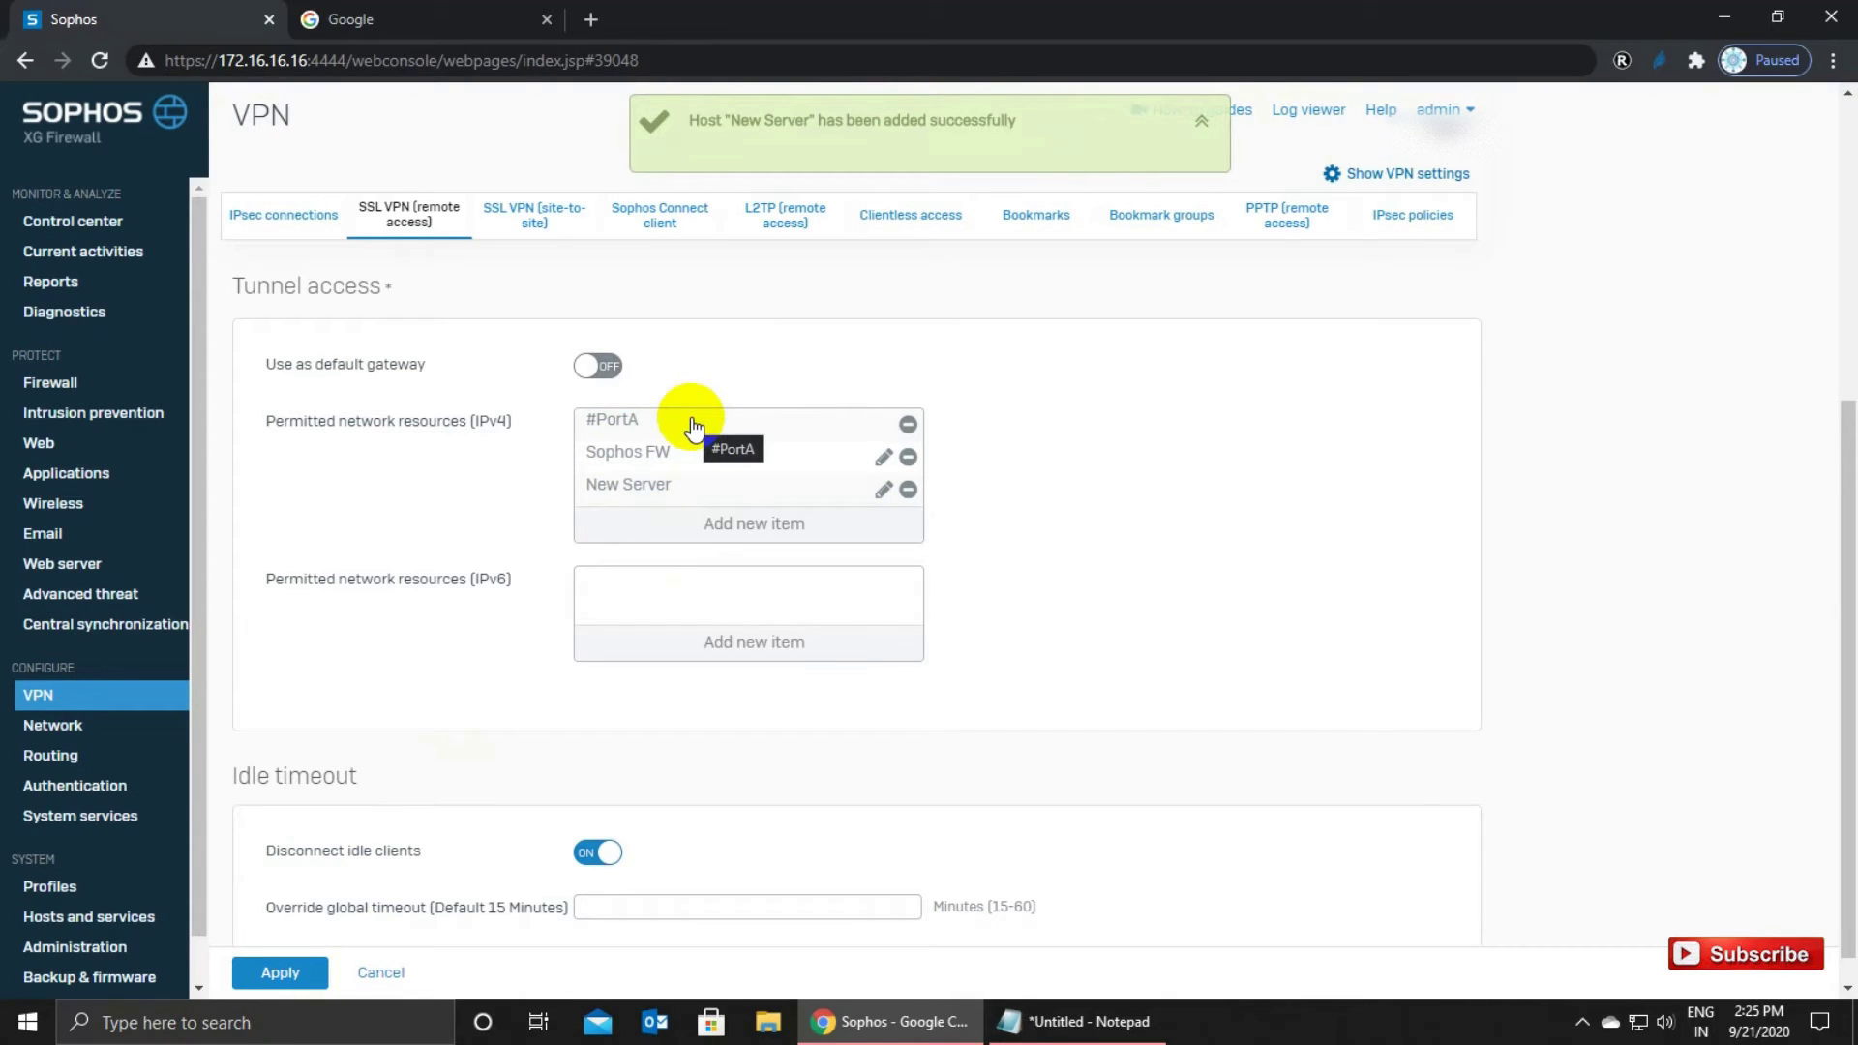
Review the policy form, check the override idle timeout value, and apply the policy.
{"action": "scroll", "coordinate": [656, 436], "scroll_direction": "up", "scroll_amount": 3}
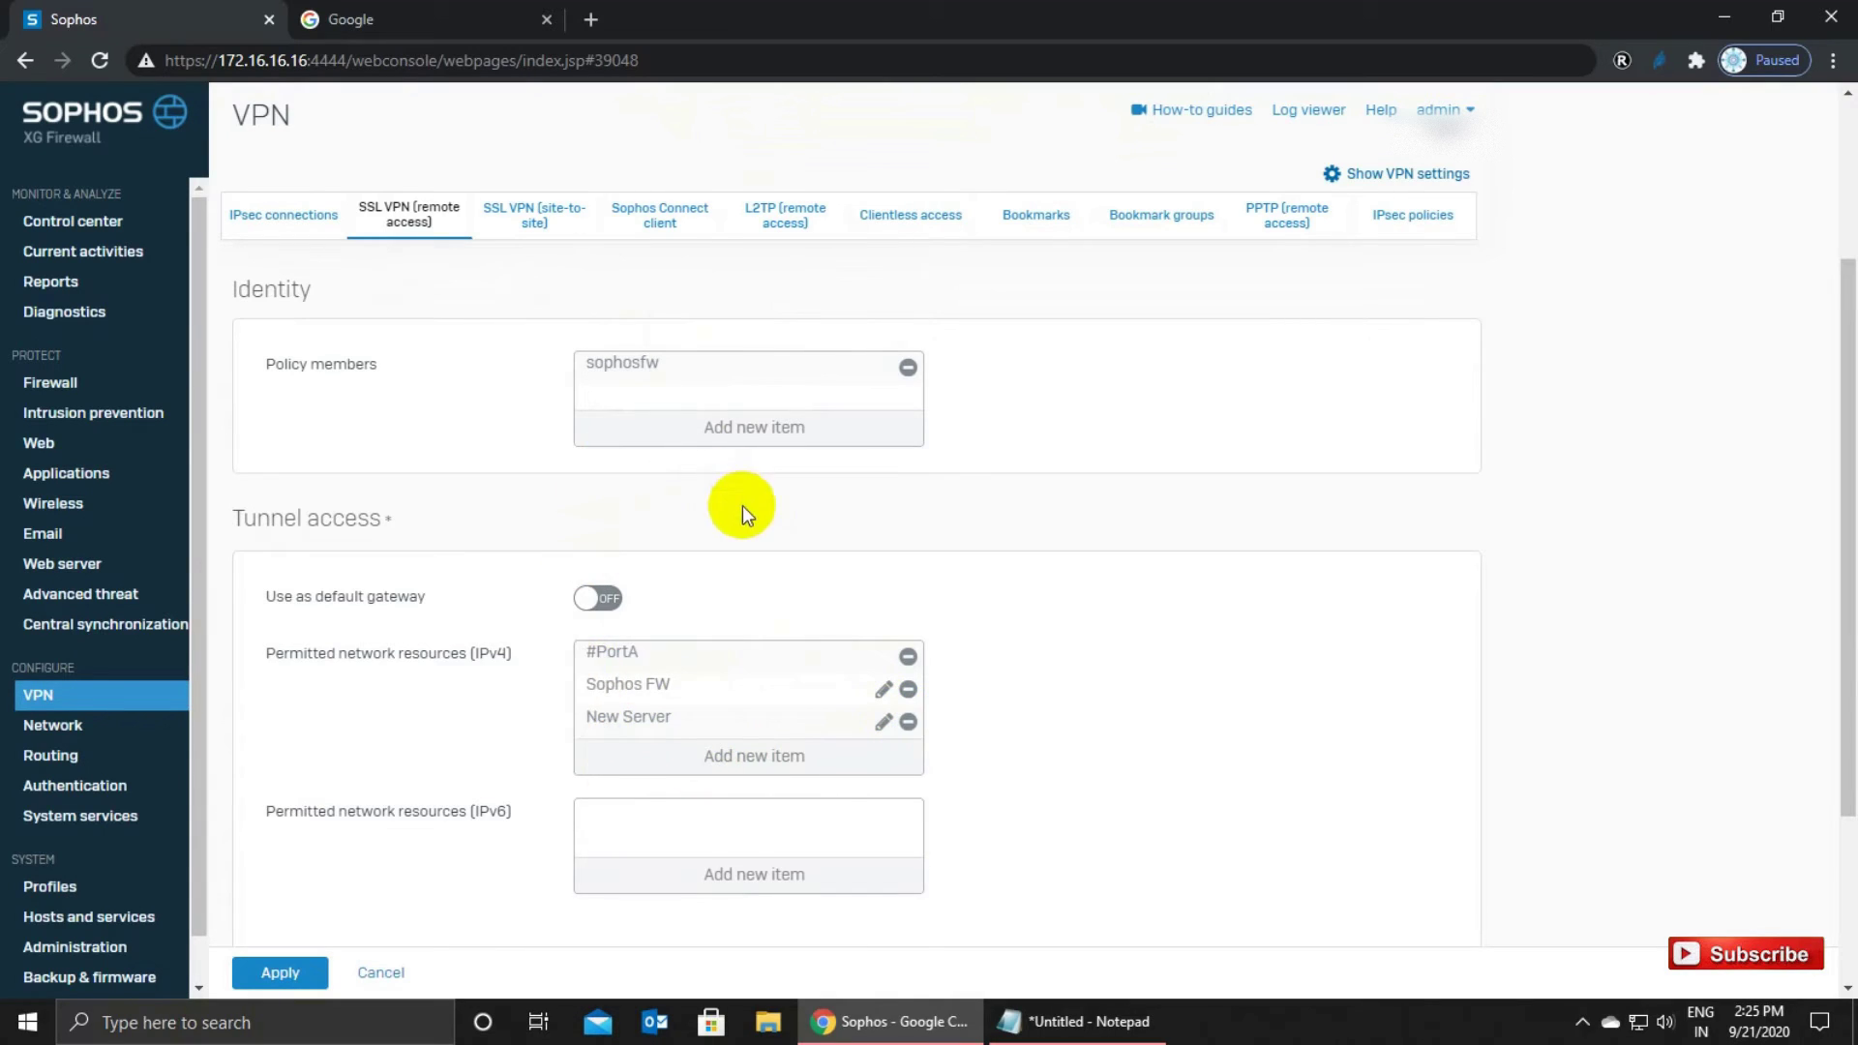
{"action": "scroll", "coordinate": [742, 506], "scroll_direction": "up", "scroll_amount": 3}
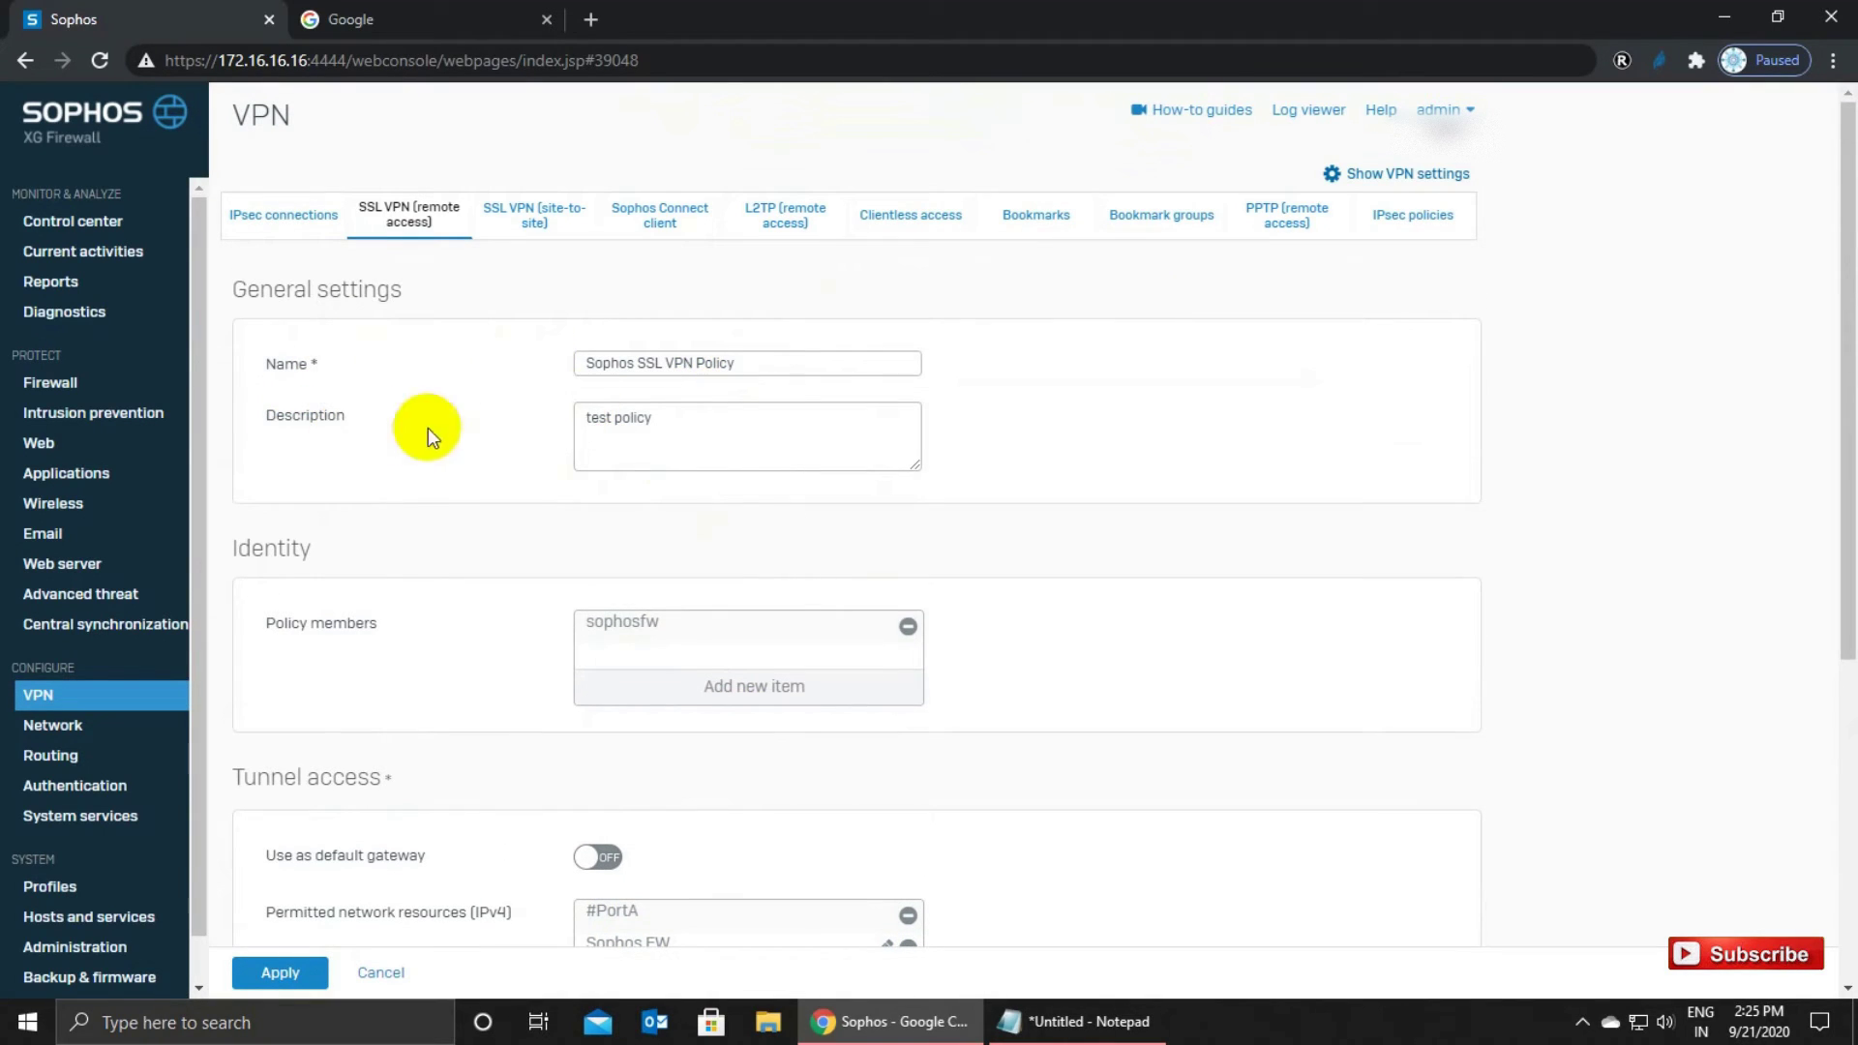
{"action": "scroll", "coordinate": [648, 641], "scroll_direction": "down", "scroll_amount": 1}
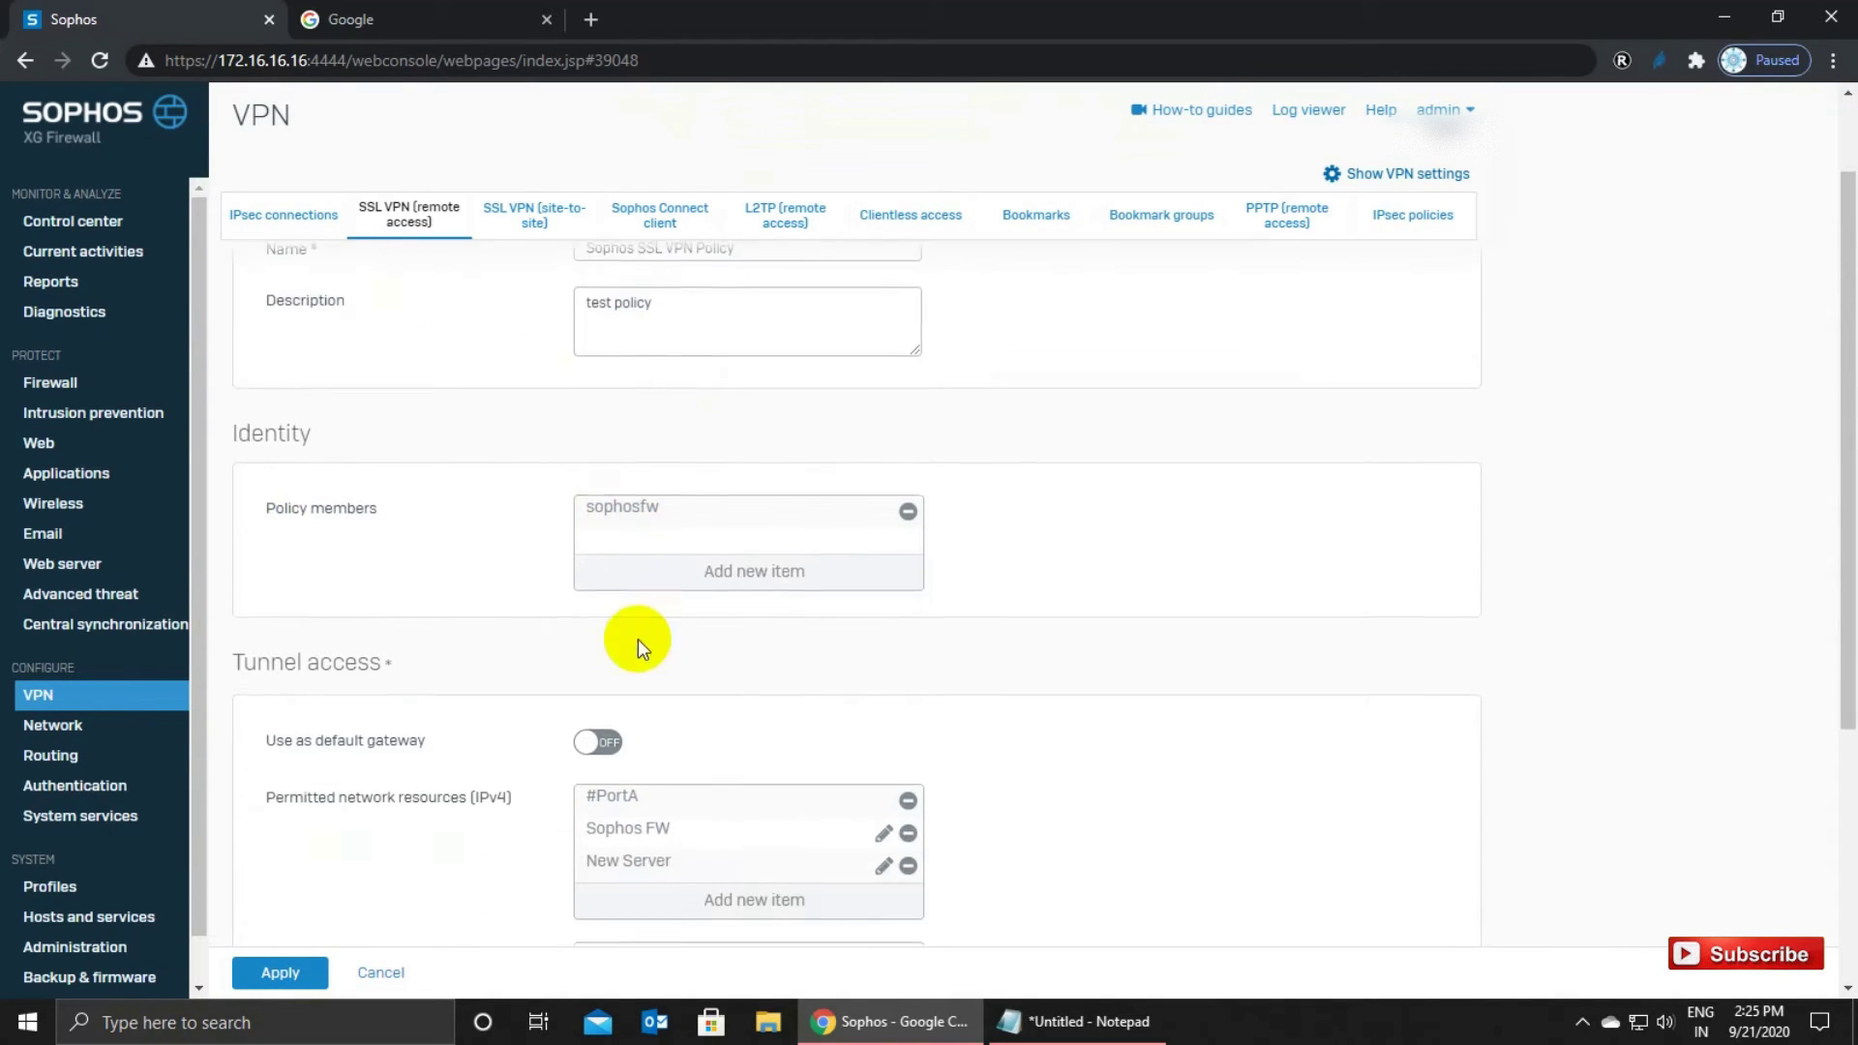
{"action": "scroll", "coordinate": [361, 653], "scroll_direction": "down", "scroll_amount": 1}
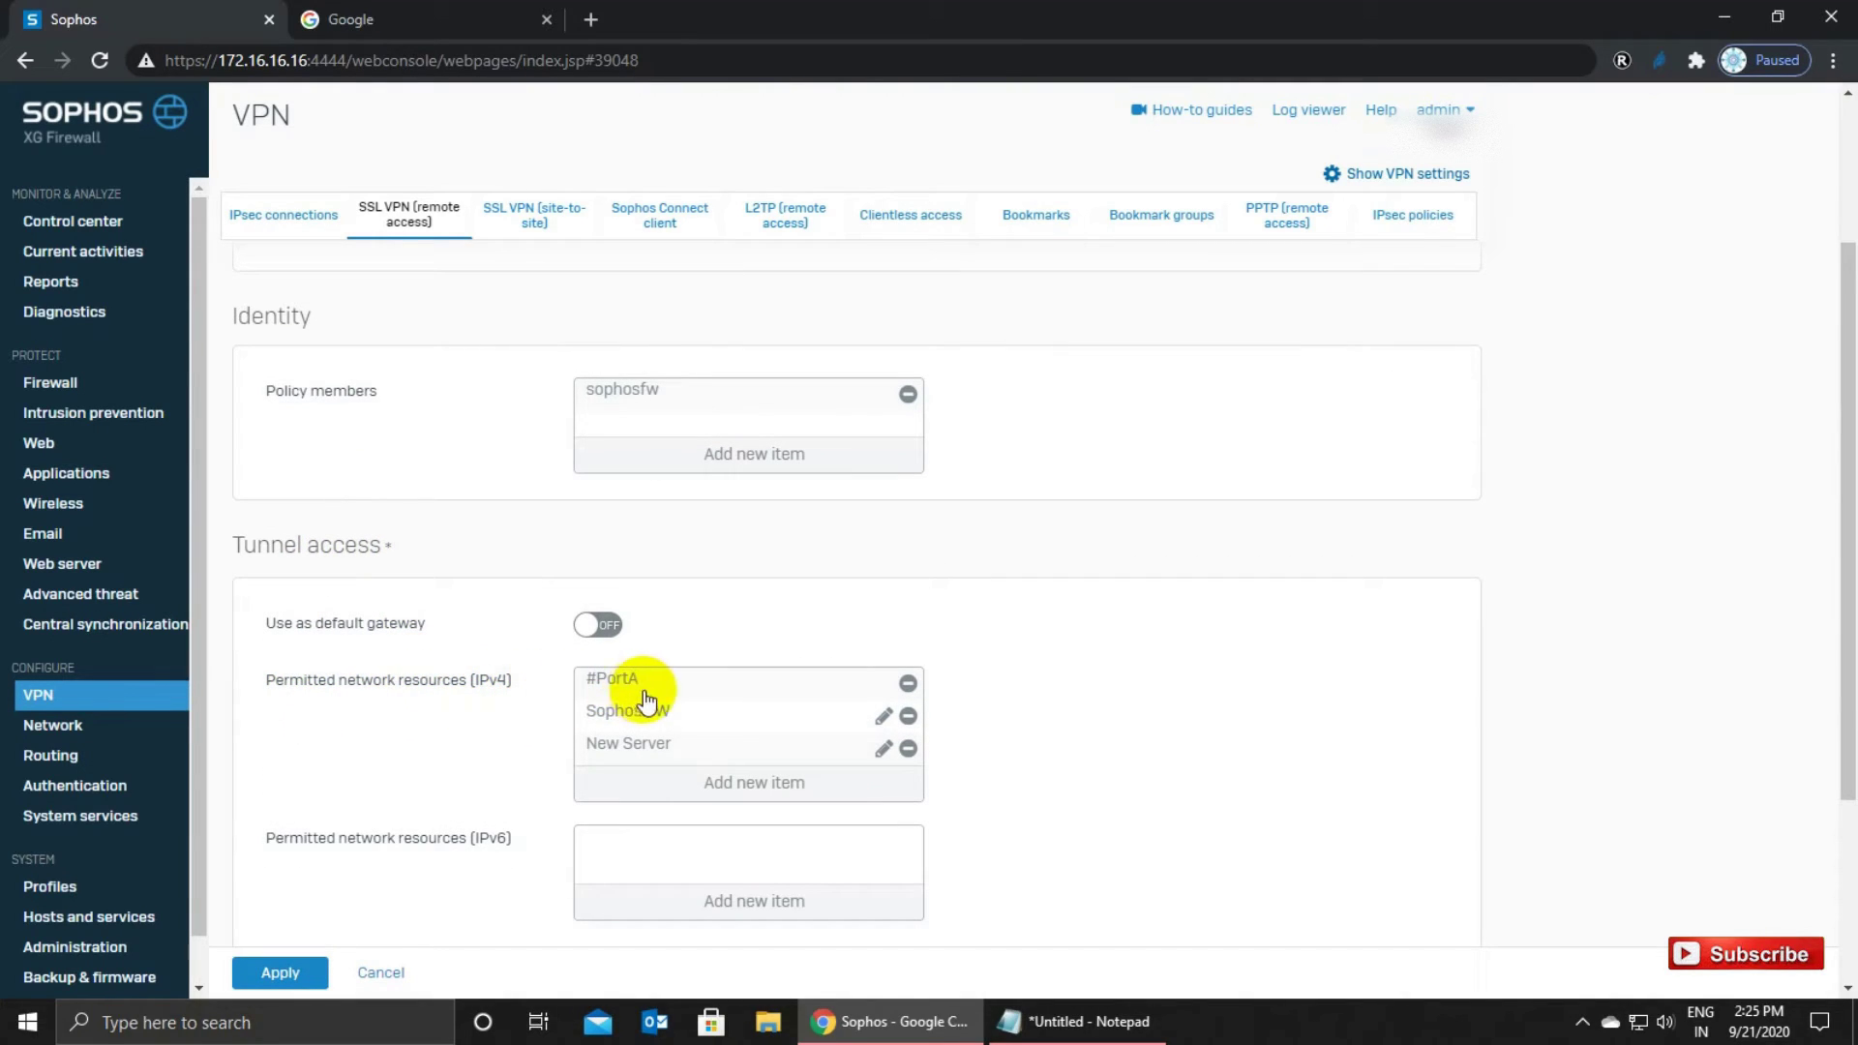
{"action": "scroll", "coordinate": [650, 811], "scroll_direction": "down", "scroll_amount": 1}
{"action": "scroll", "coordinate": [650, 811], "scroll_direction": "down", "scroll_amount": 1}
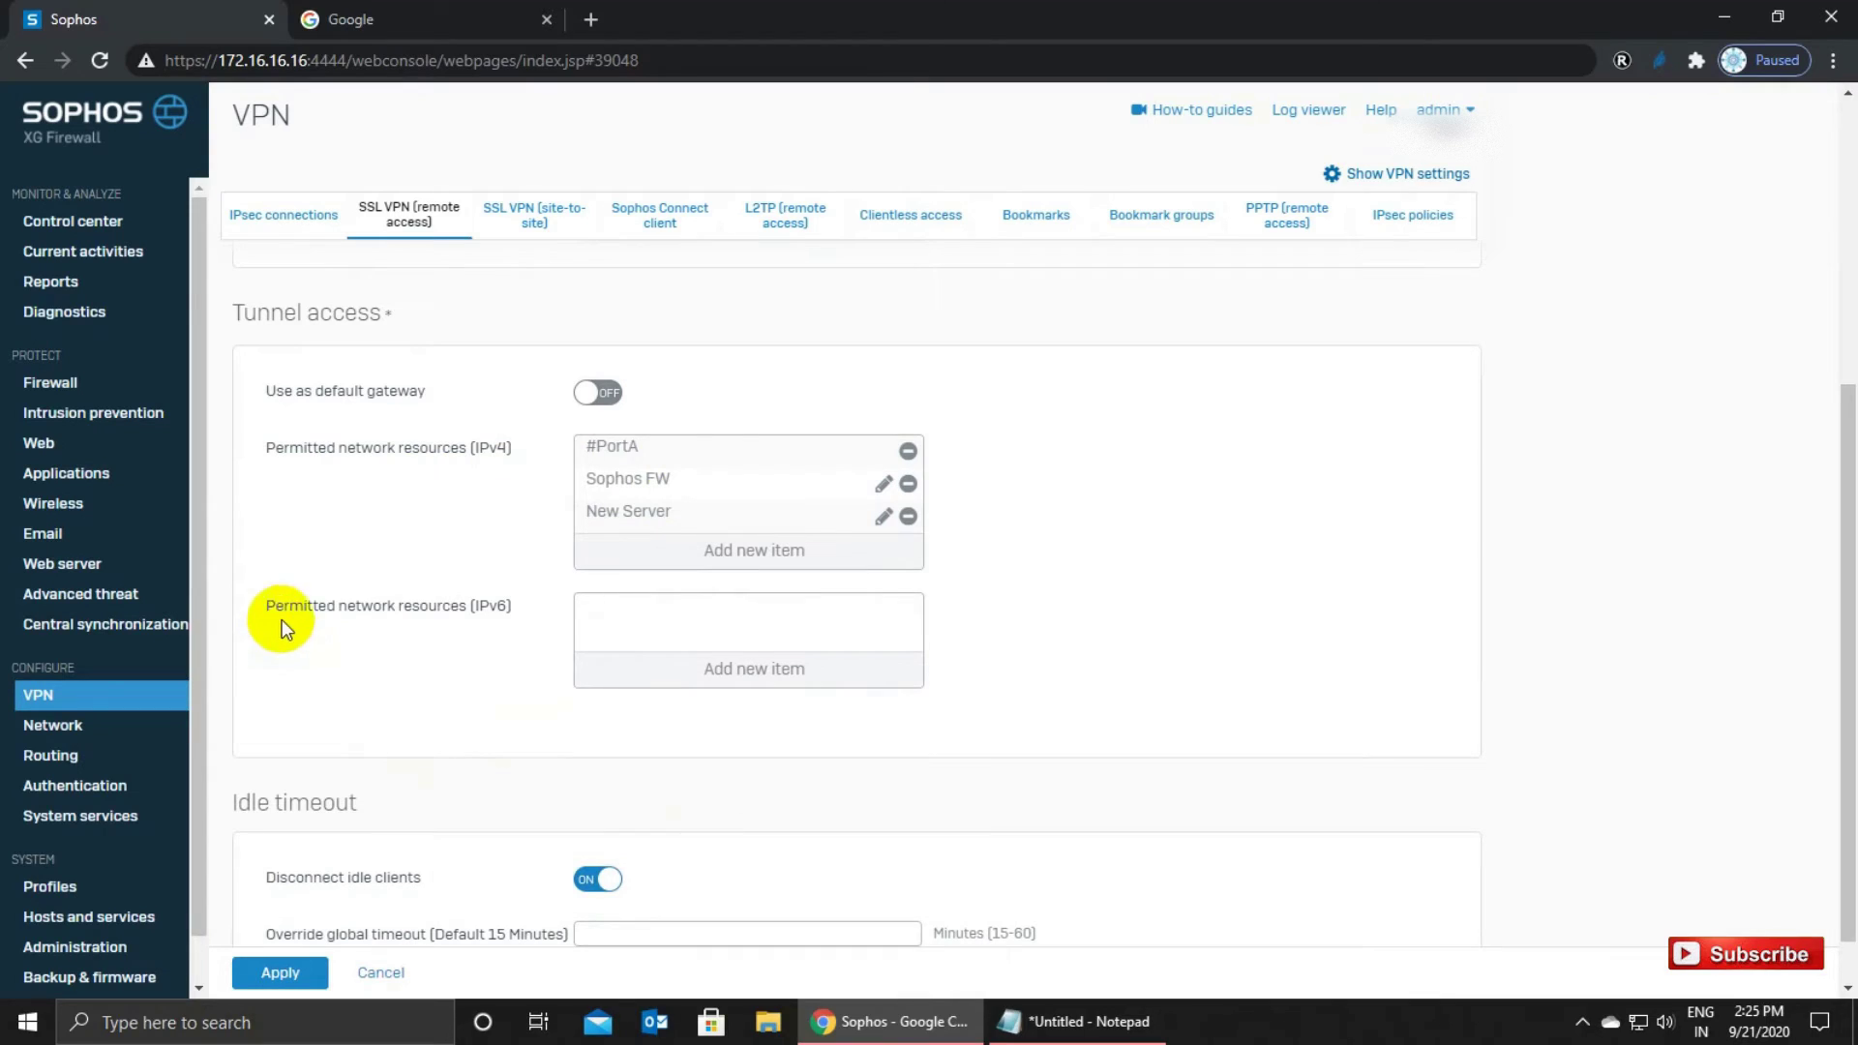
{"action": "scroll", "coordinate": [758, 713], "scroll_direction": "down", "scroll_amount": 1}
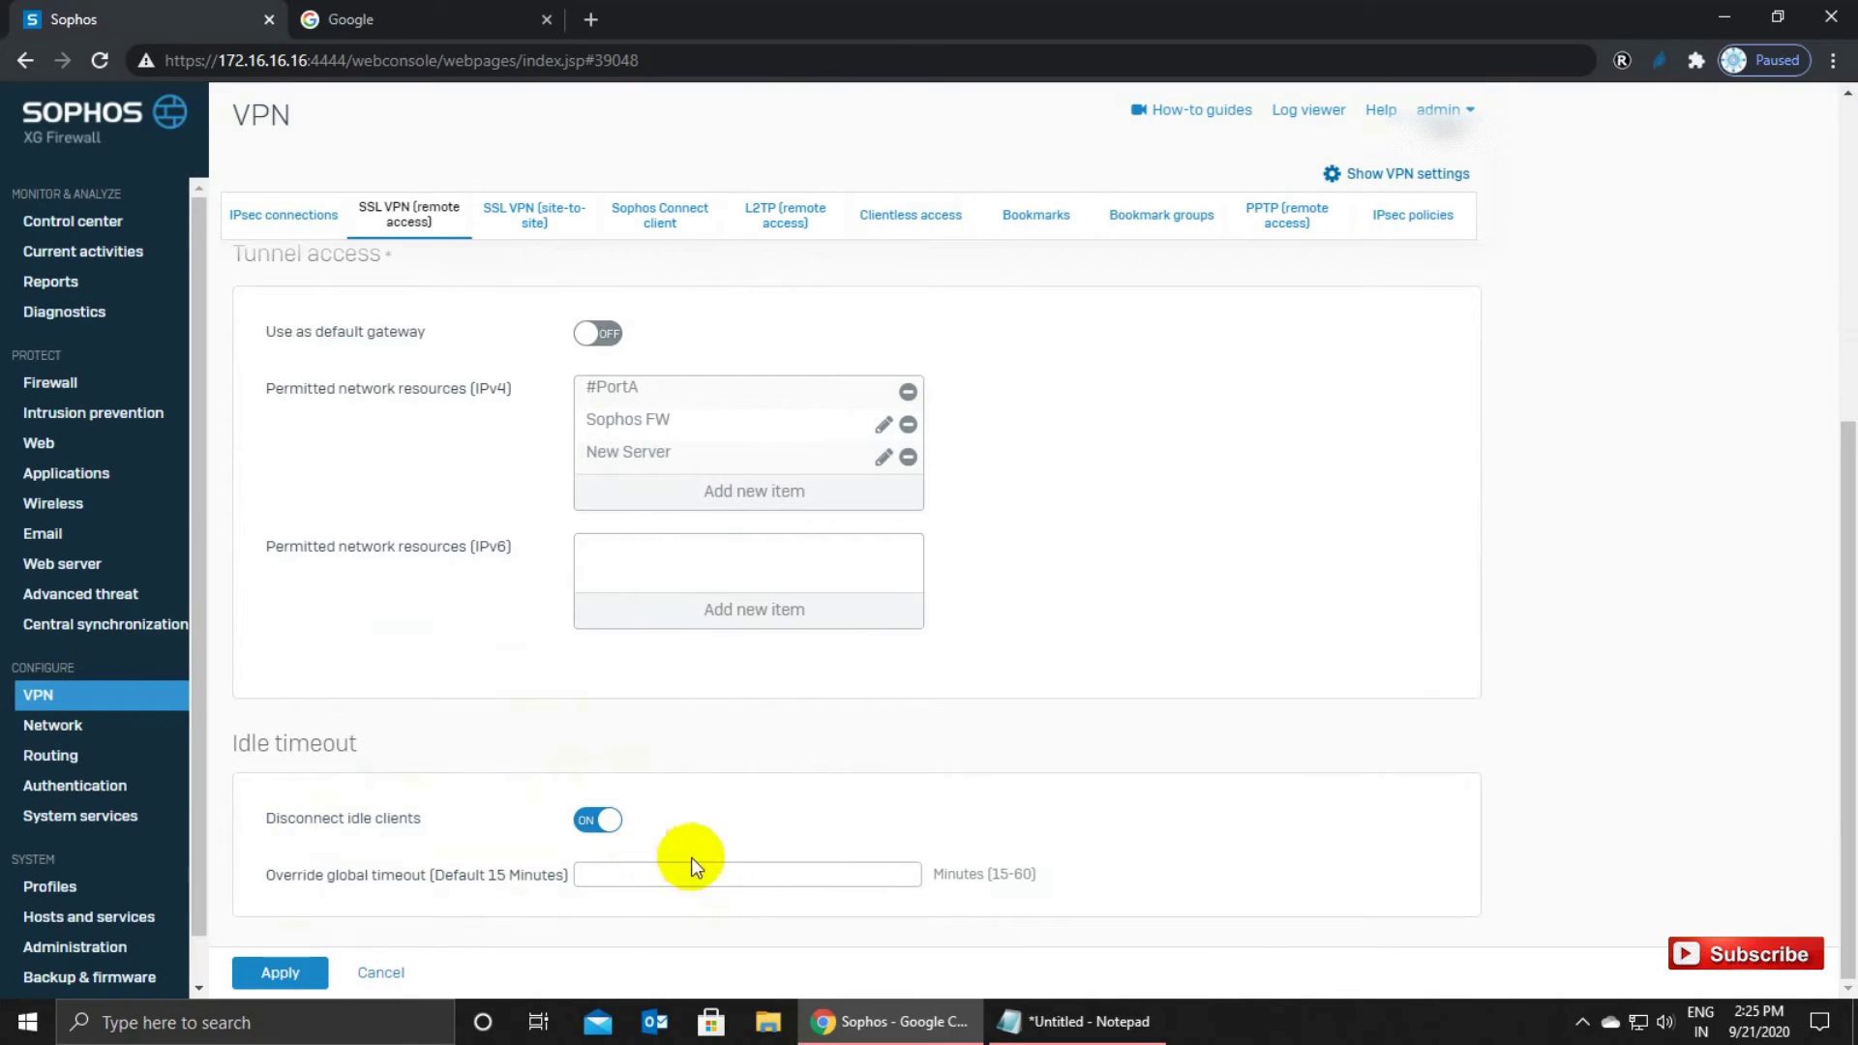
{"action": "left_click", "coordinate": [616, 872]}
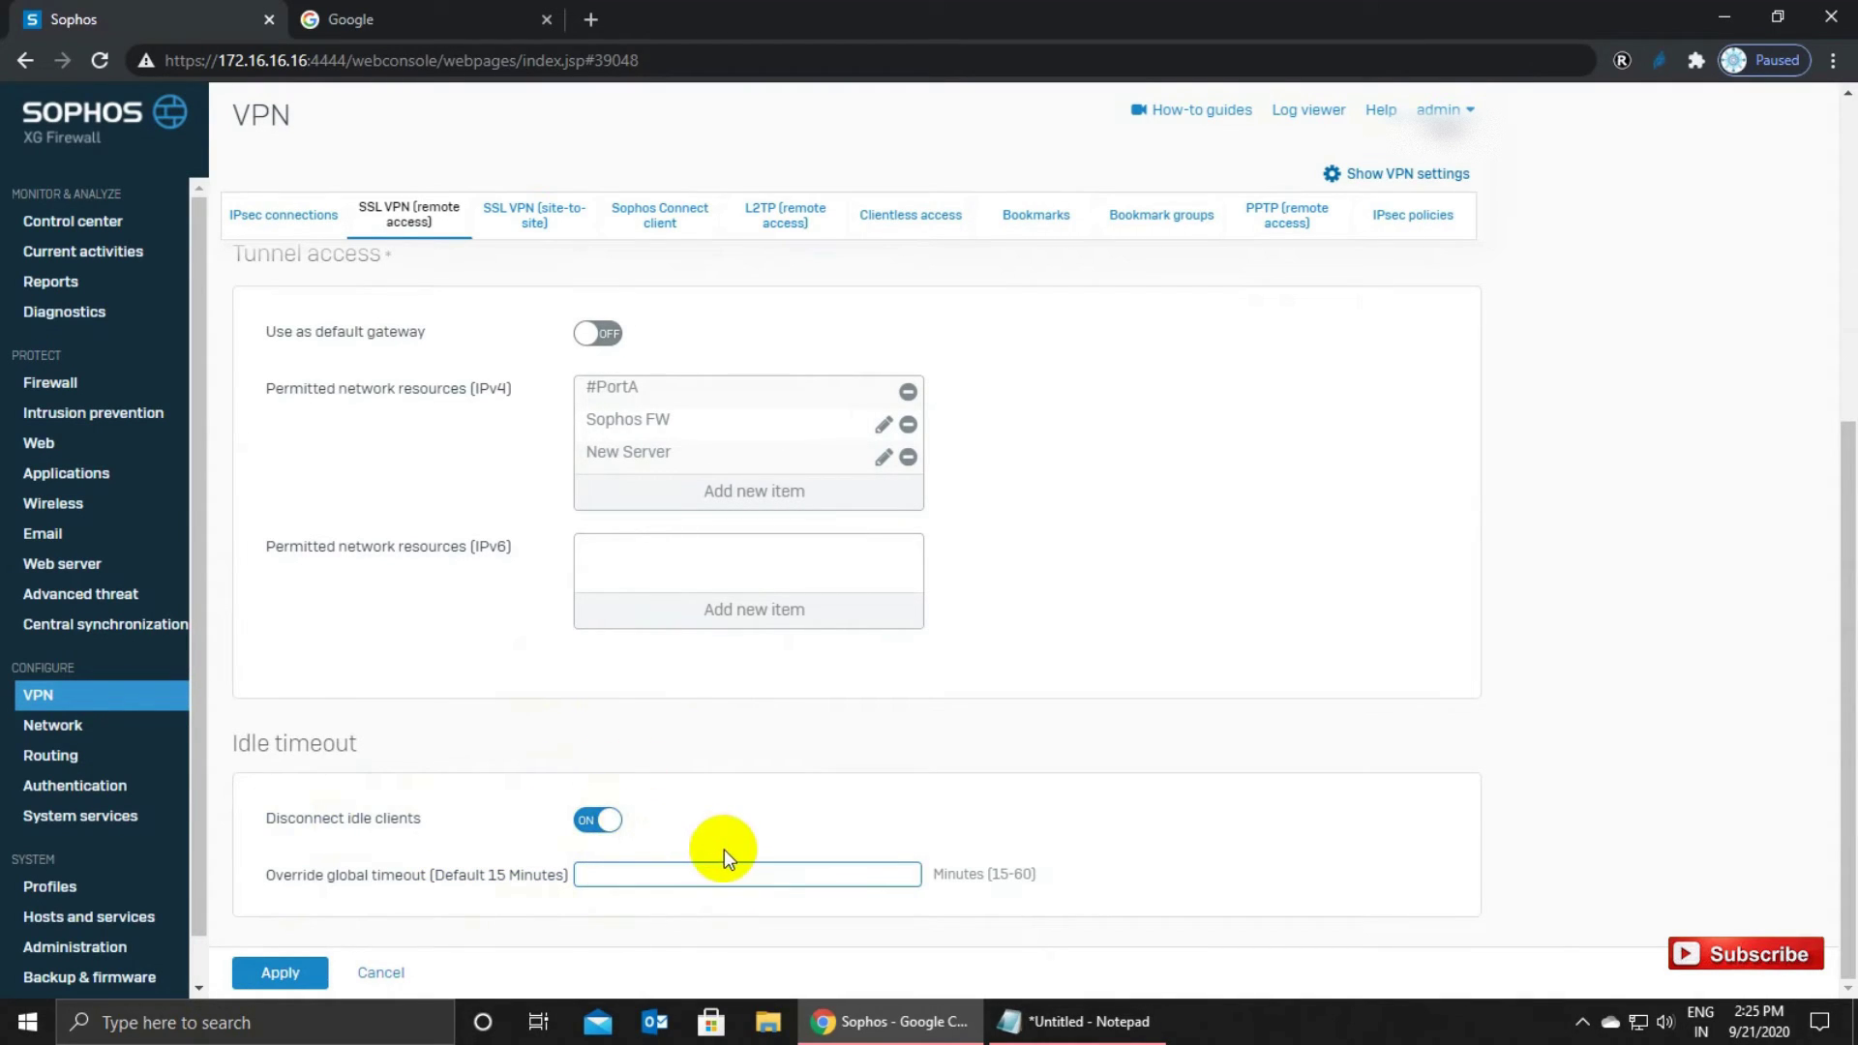
{"action": "left_click", "coordinate": [286, 972]}
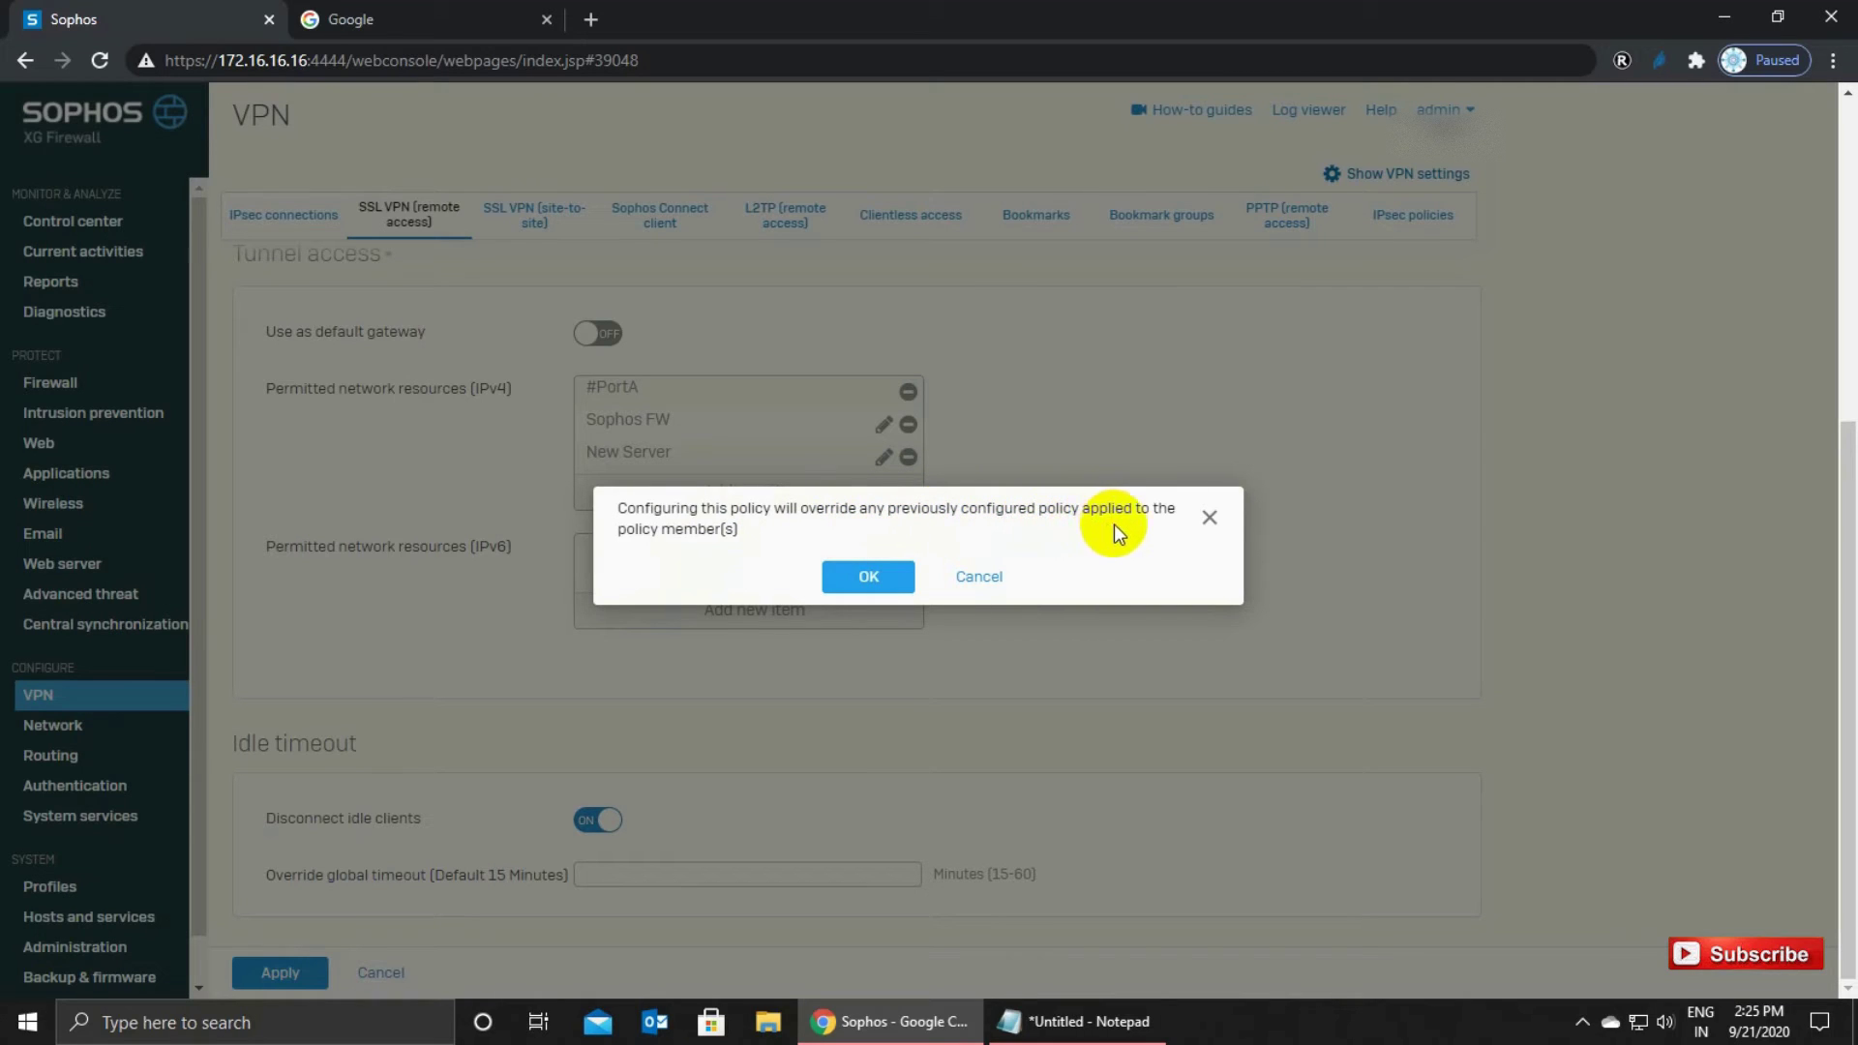
Confirm the member override so 'Sophos SSL VPN Policy' is saved, review it, and return to VPN.
{"action": "left_click", "coordinate": [889, 577]}
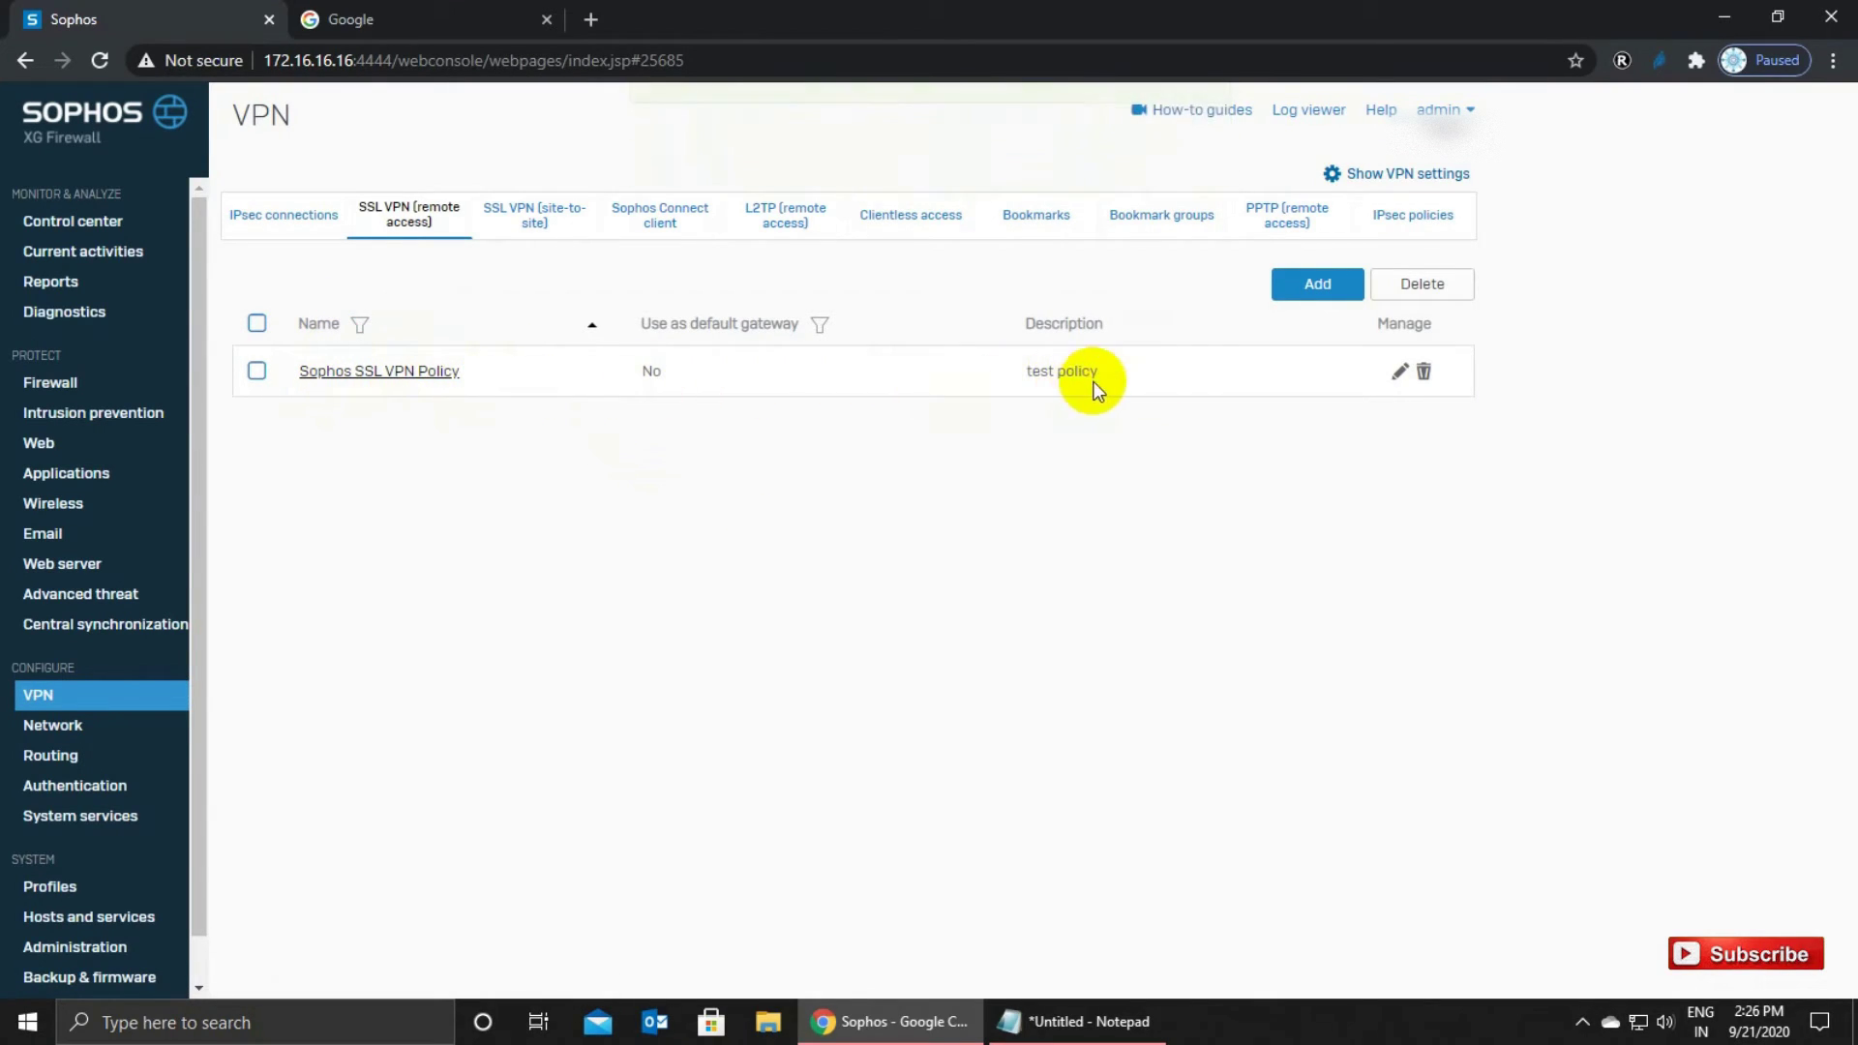
{"action": "left_click", "coordinate": [431, 373]}
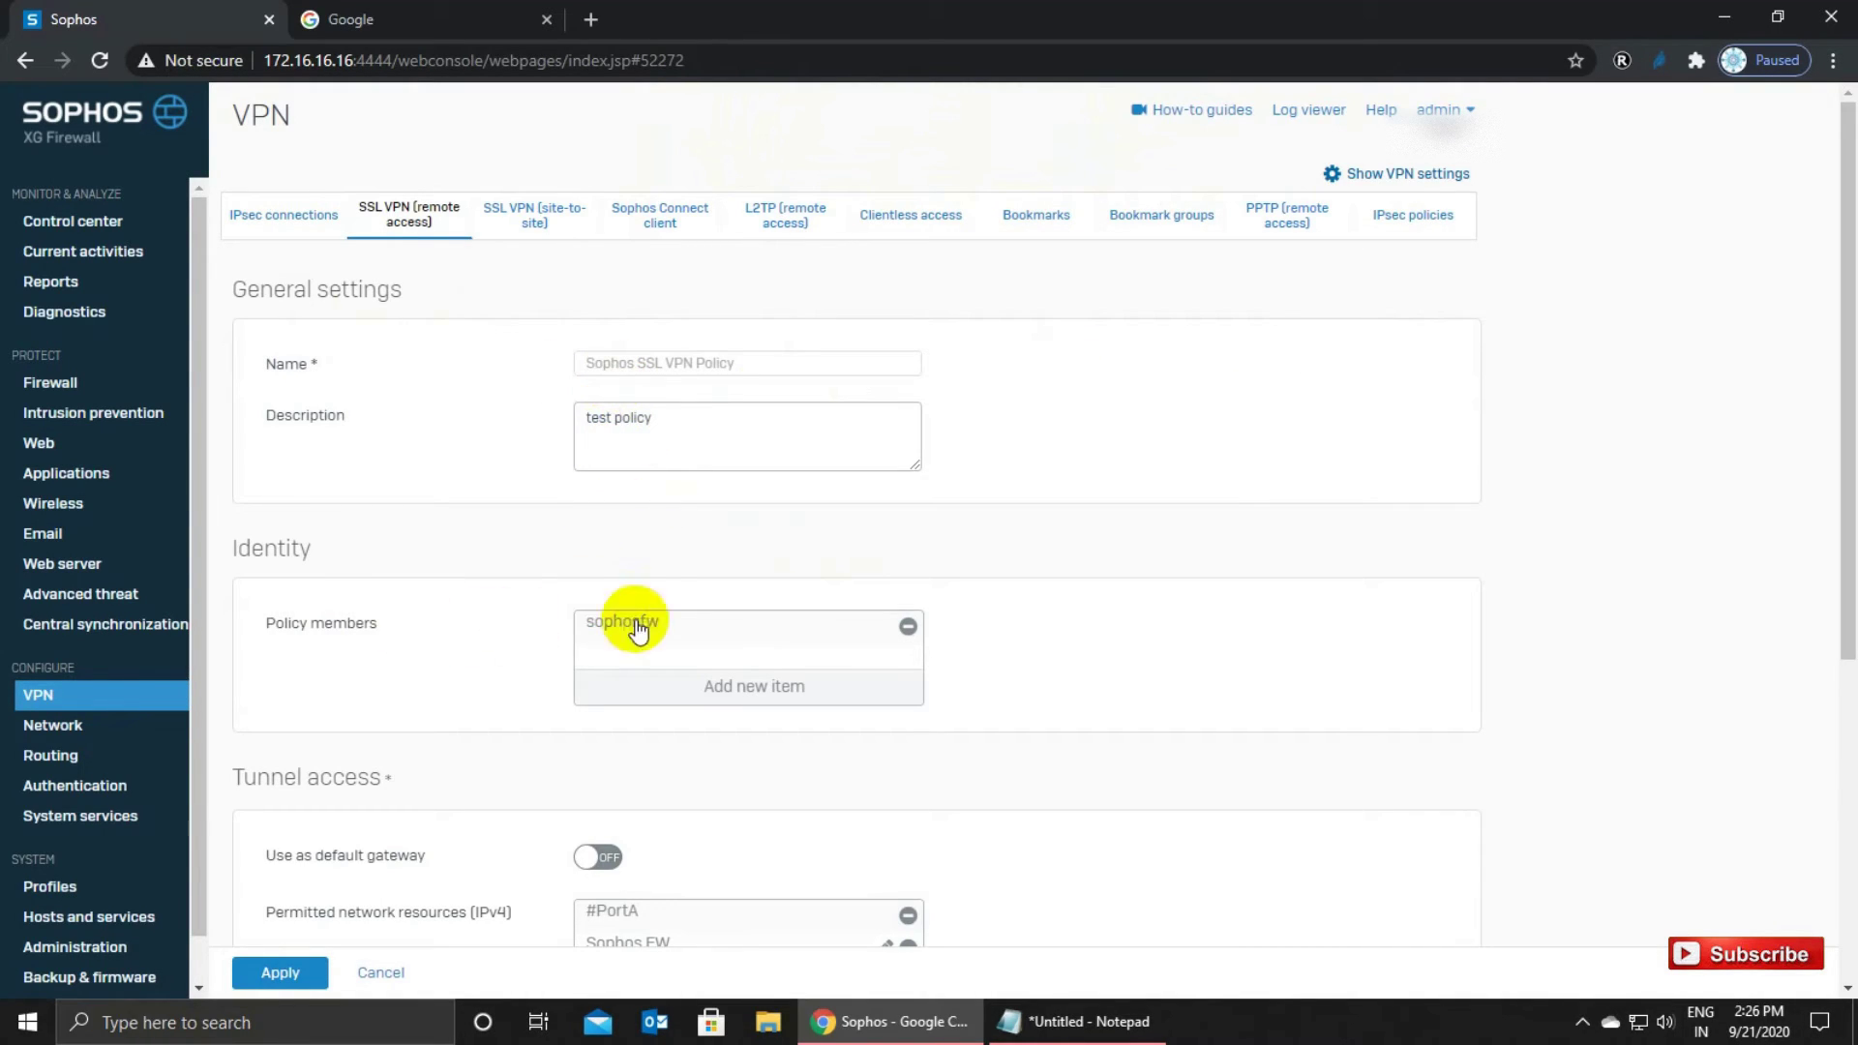
{"action": "scroll", "coordinate": [666, 718], "scroll_direction": "down", "scroll_amount": 3}
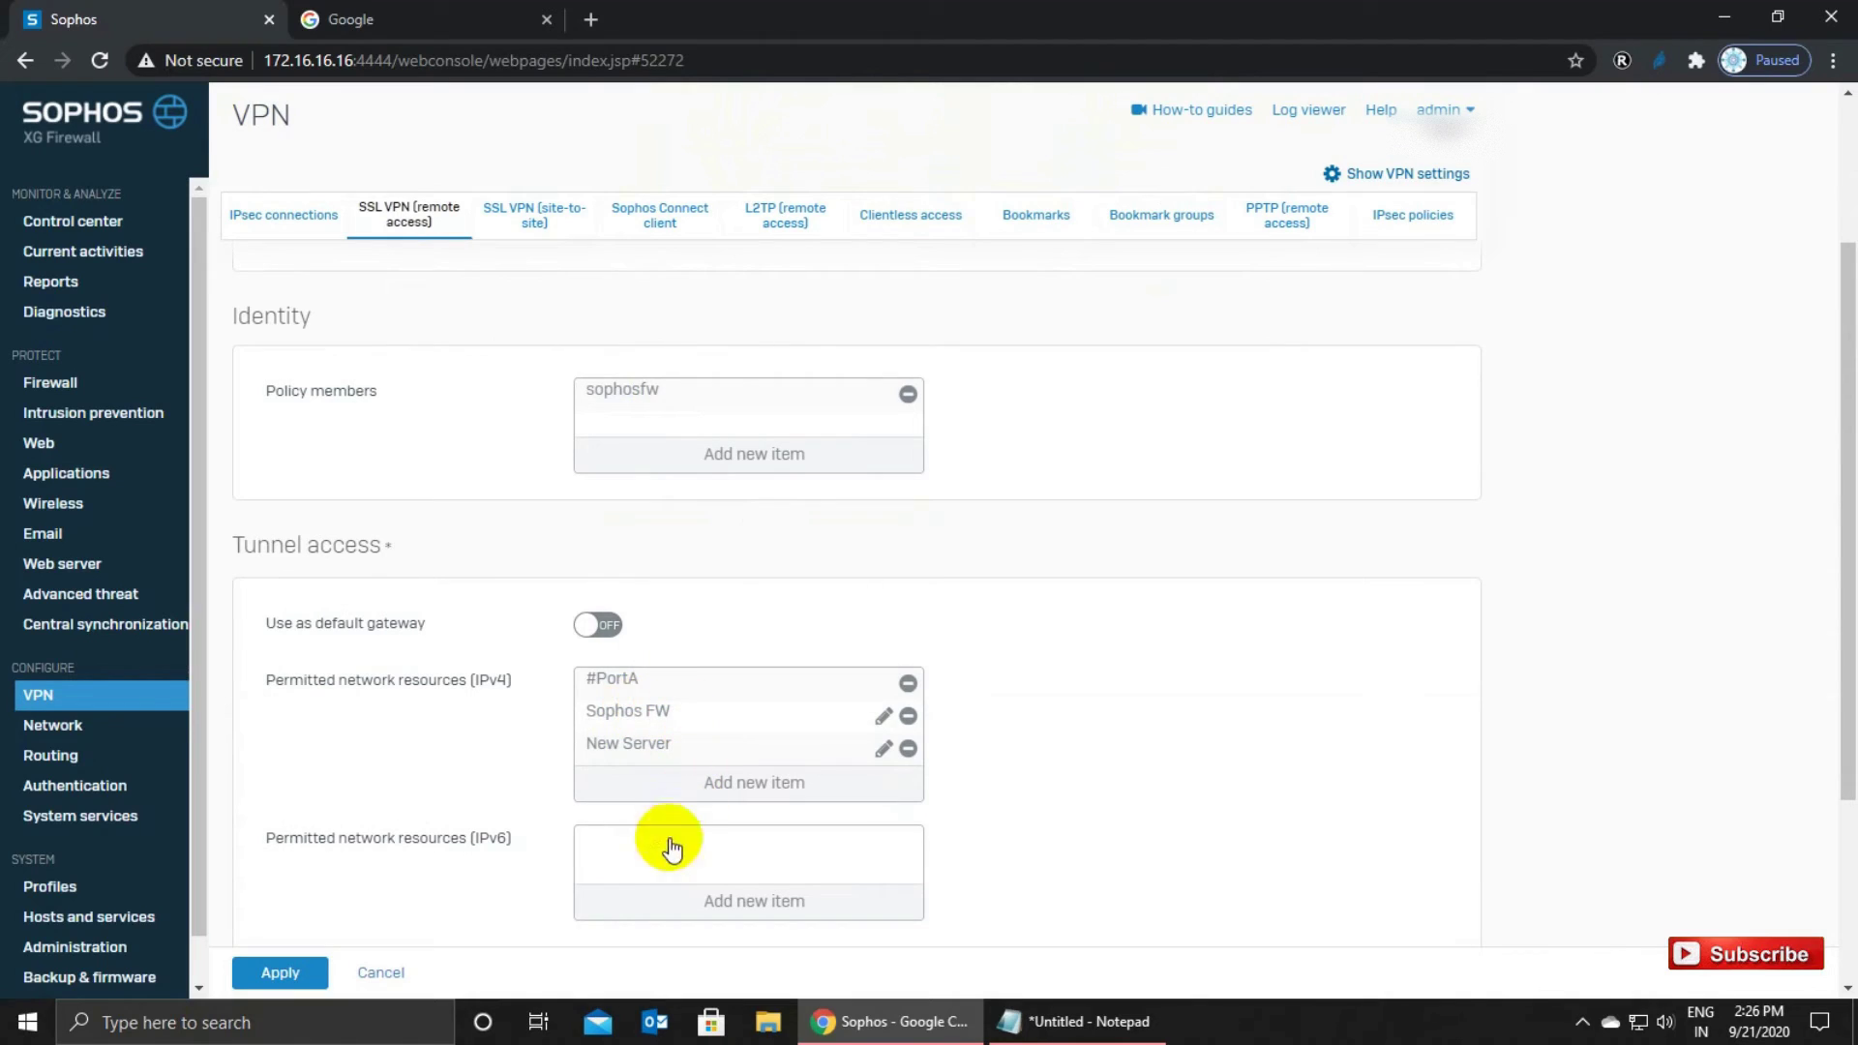
{"action": "left_click", "coordinate": [381, 971]}
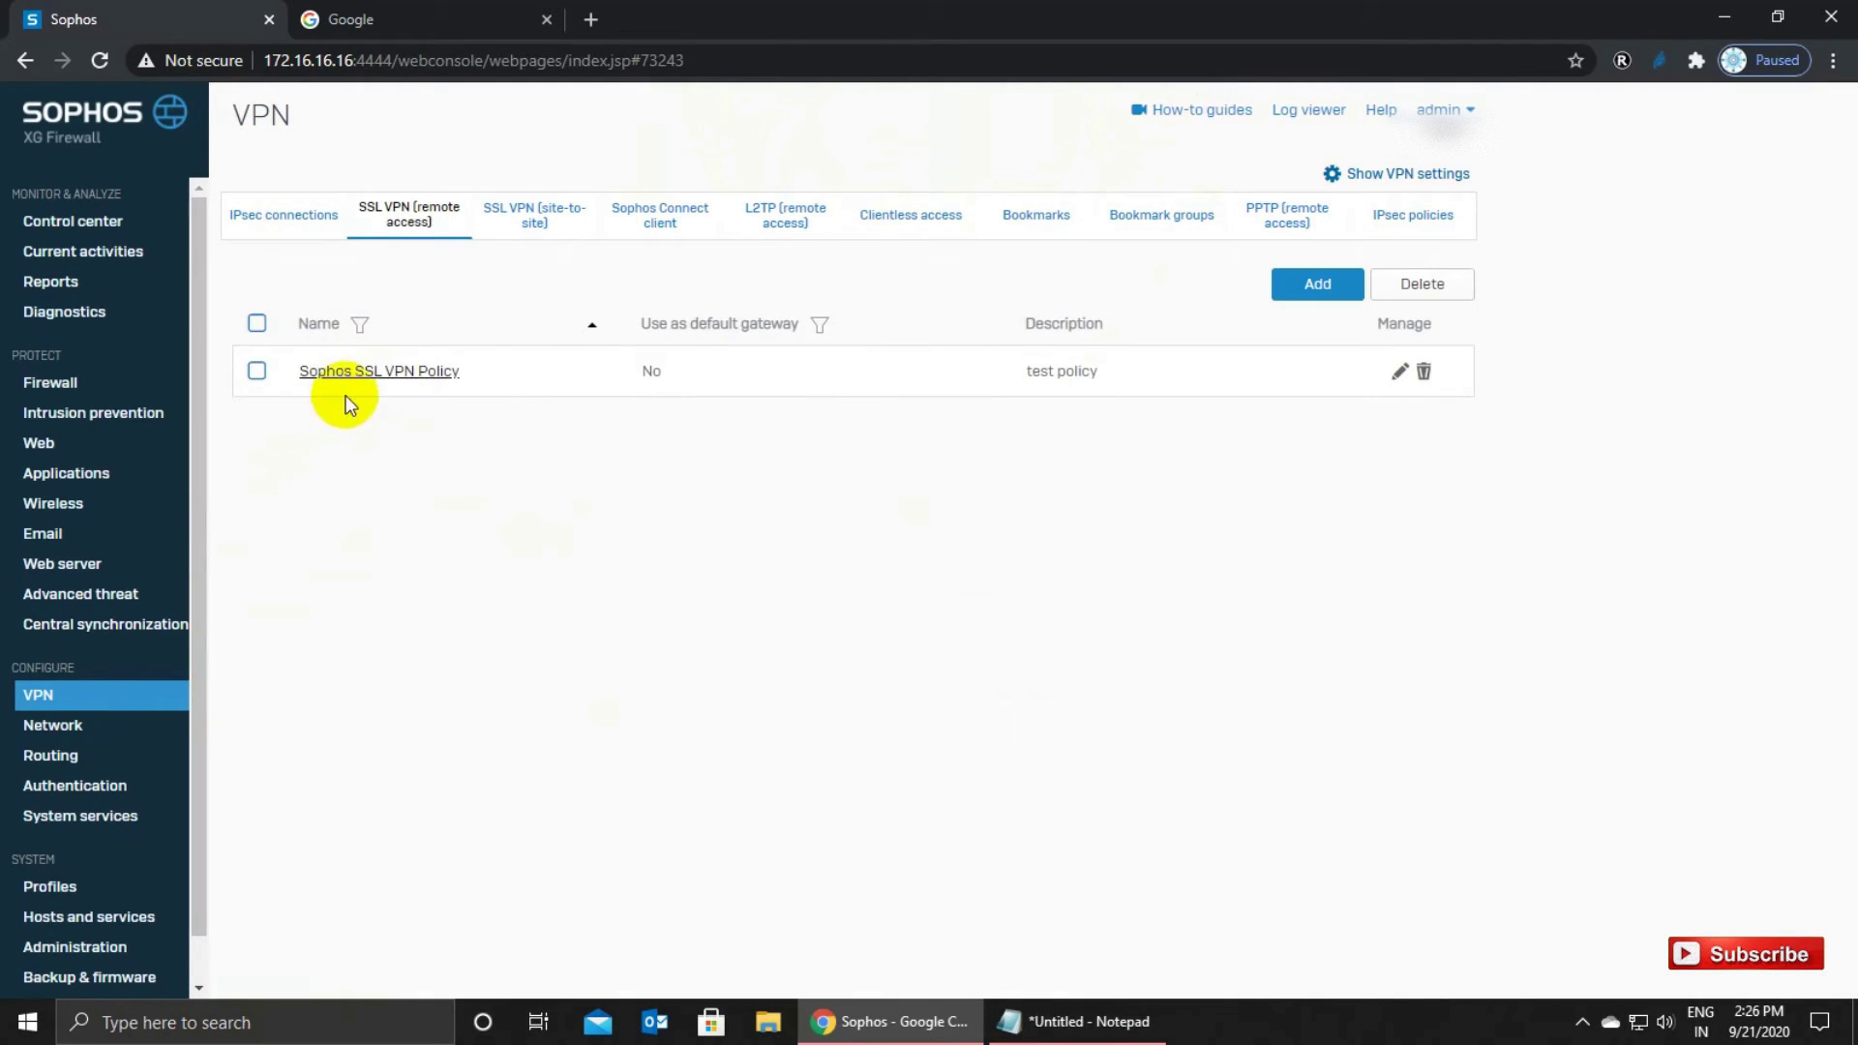
{"action": "left_click", "coordinate": [121, 710]}
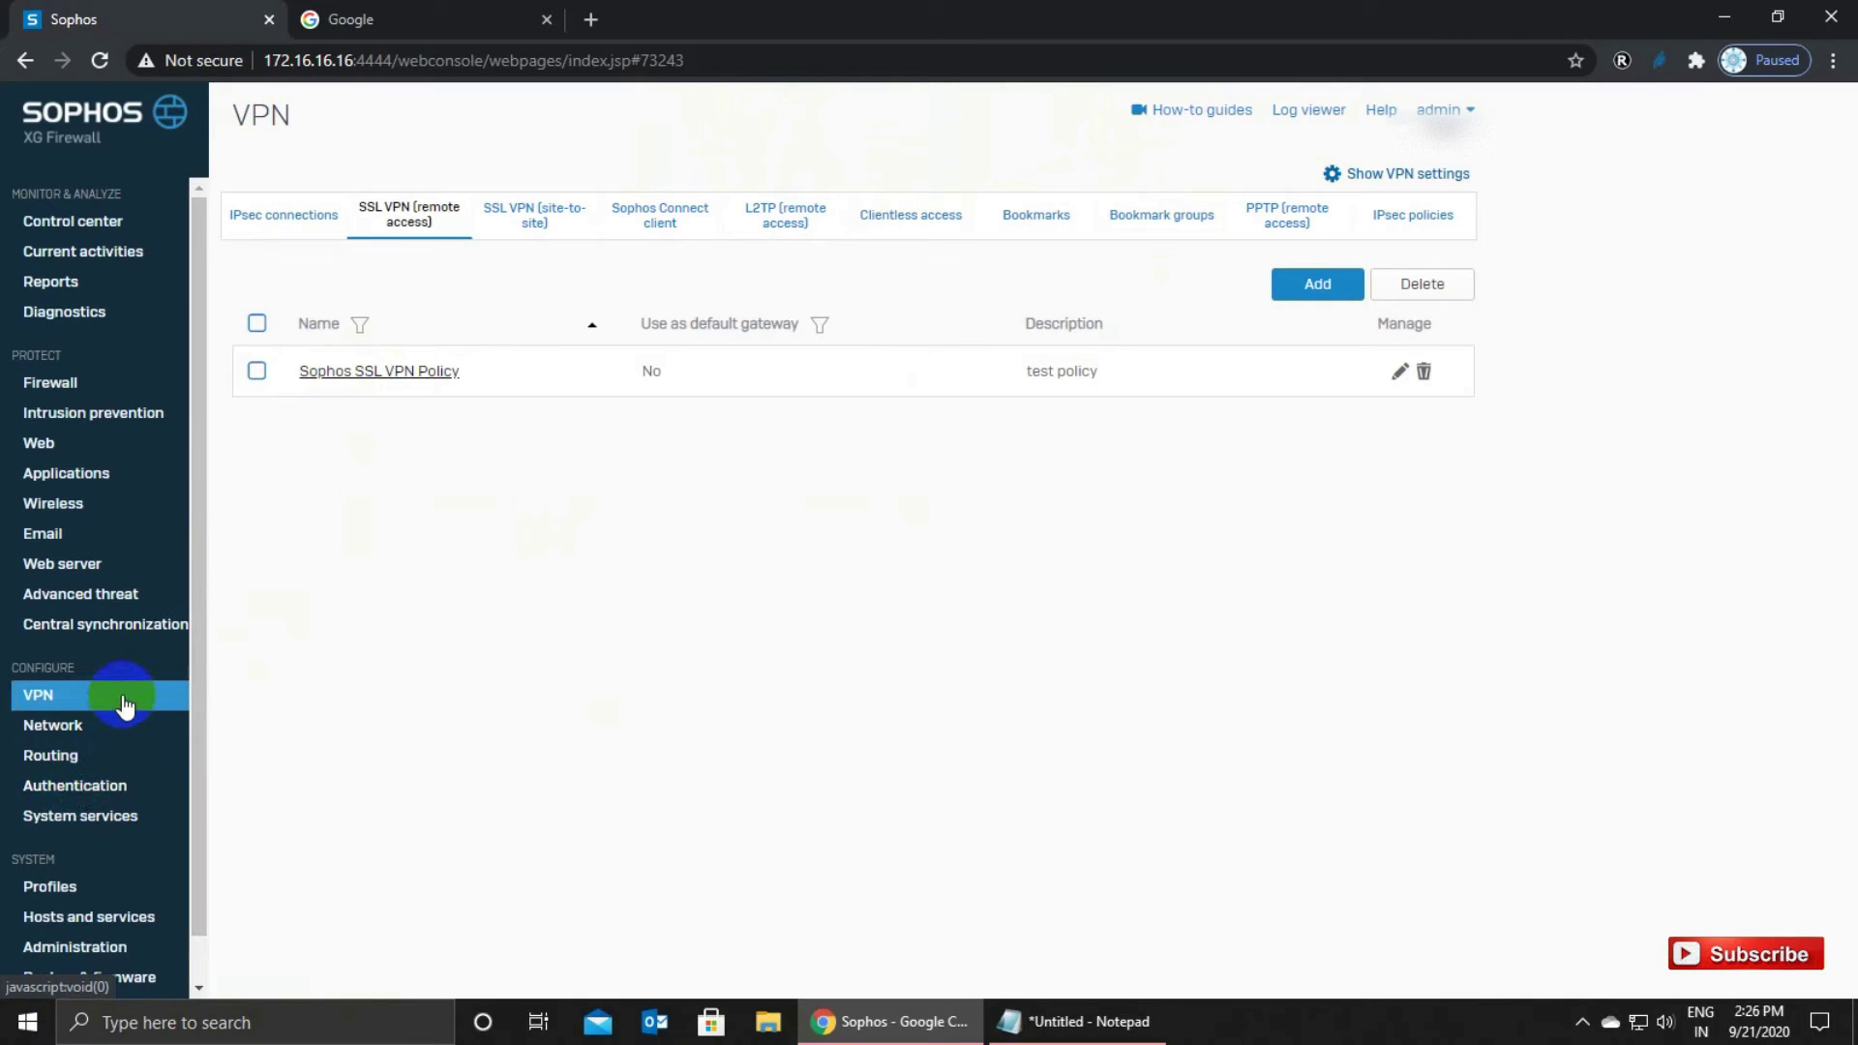
Start a new user/network rule named LAN TO VPN: Accept, position Top, group None.
{"action": "left_click", "coordinate": [66, 384]}
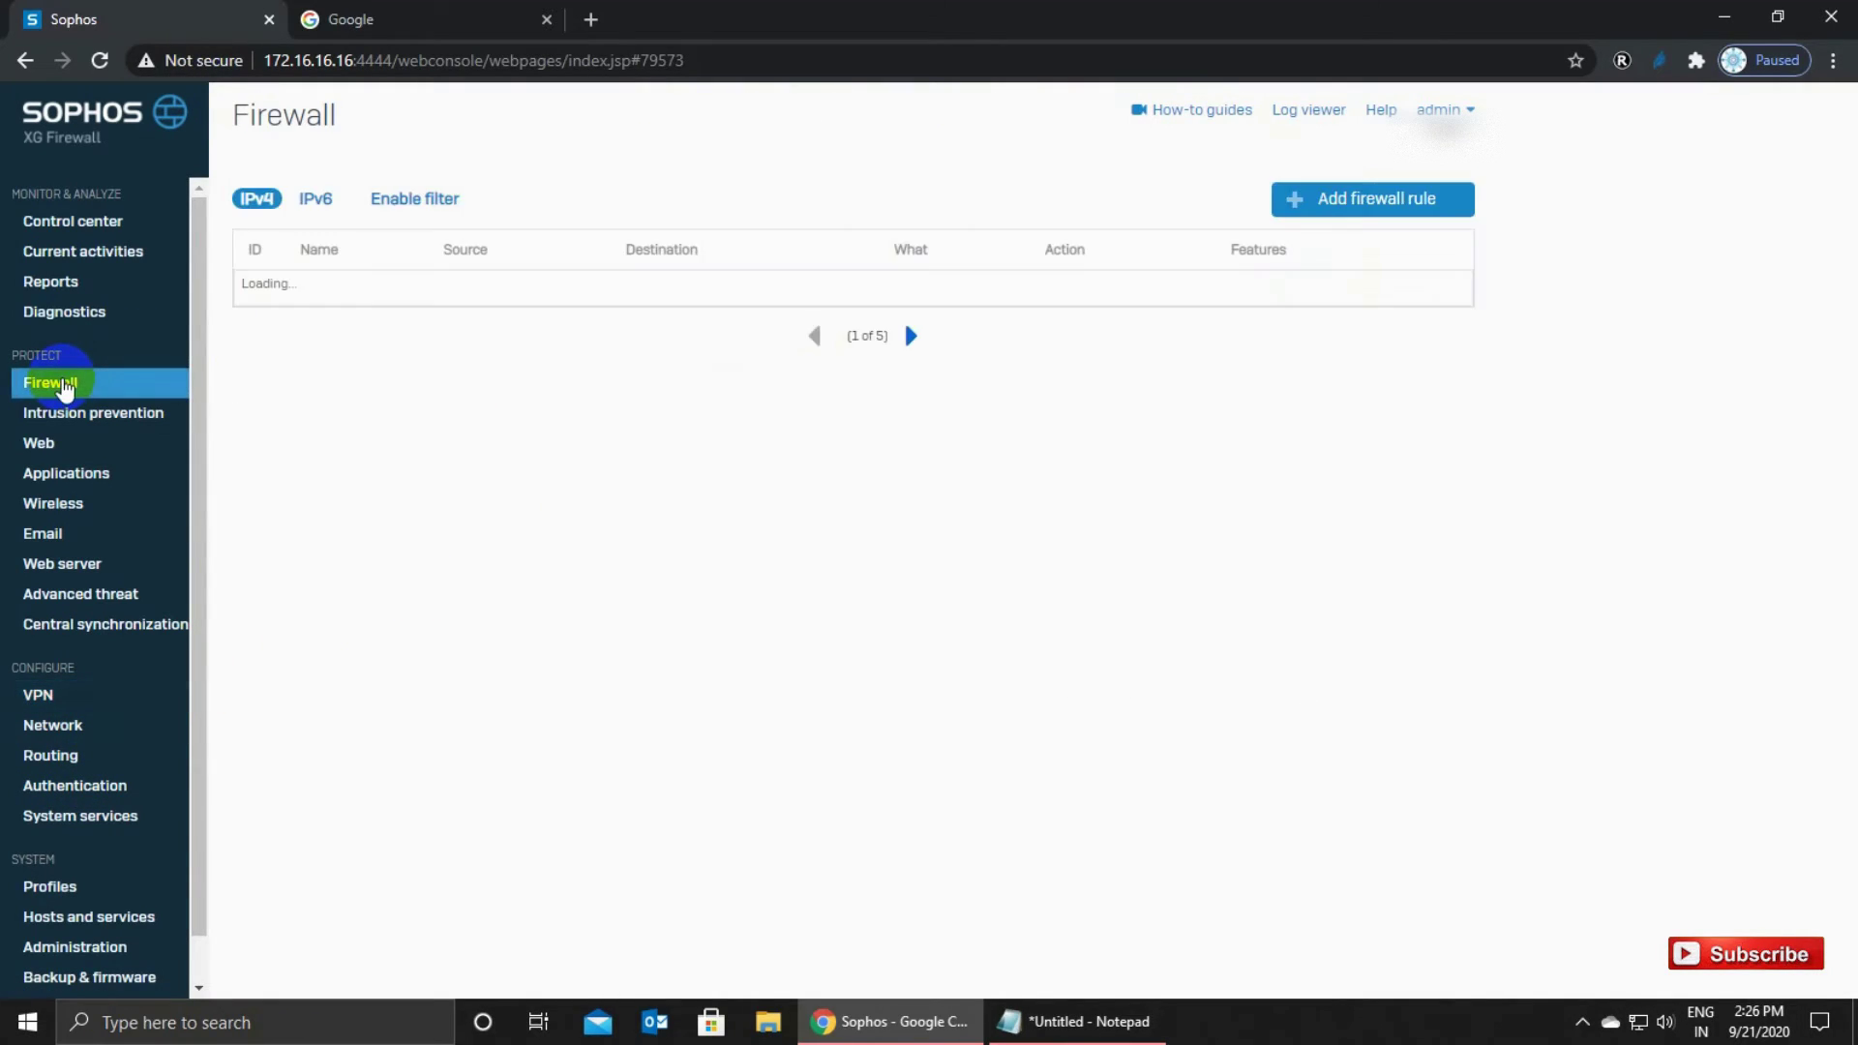
{"action": "left_click", "coordinate": [1356, 205]}
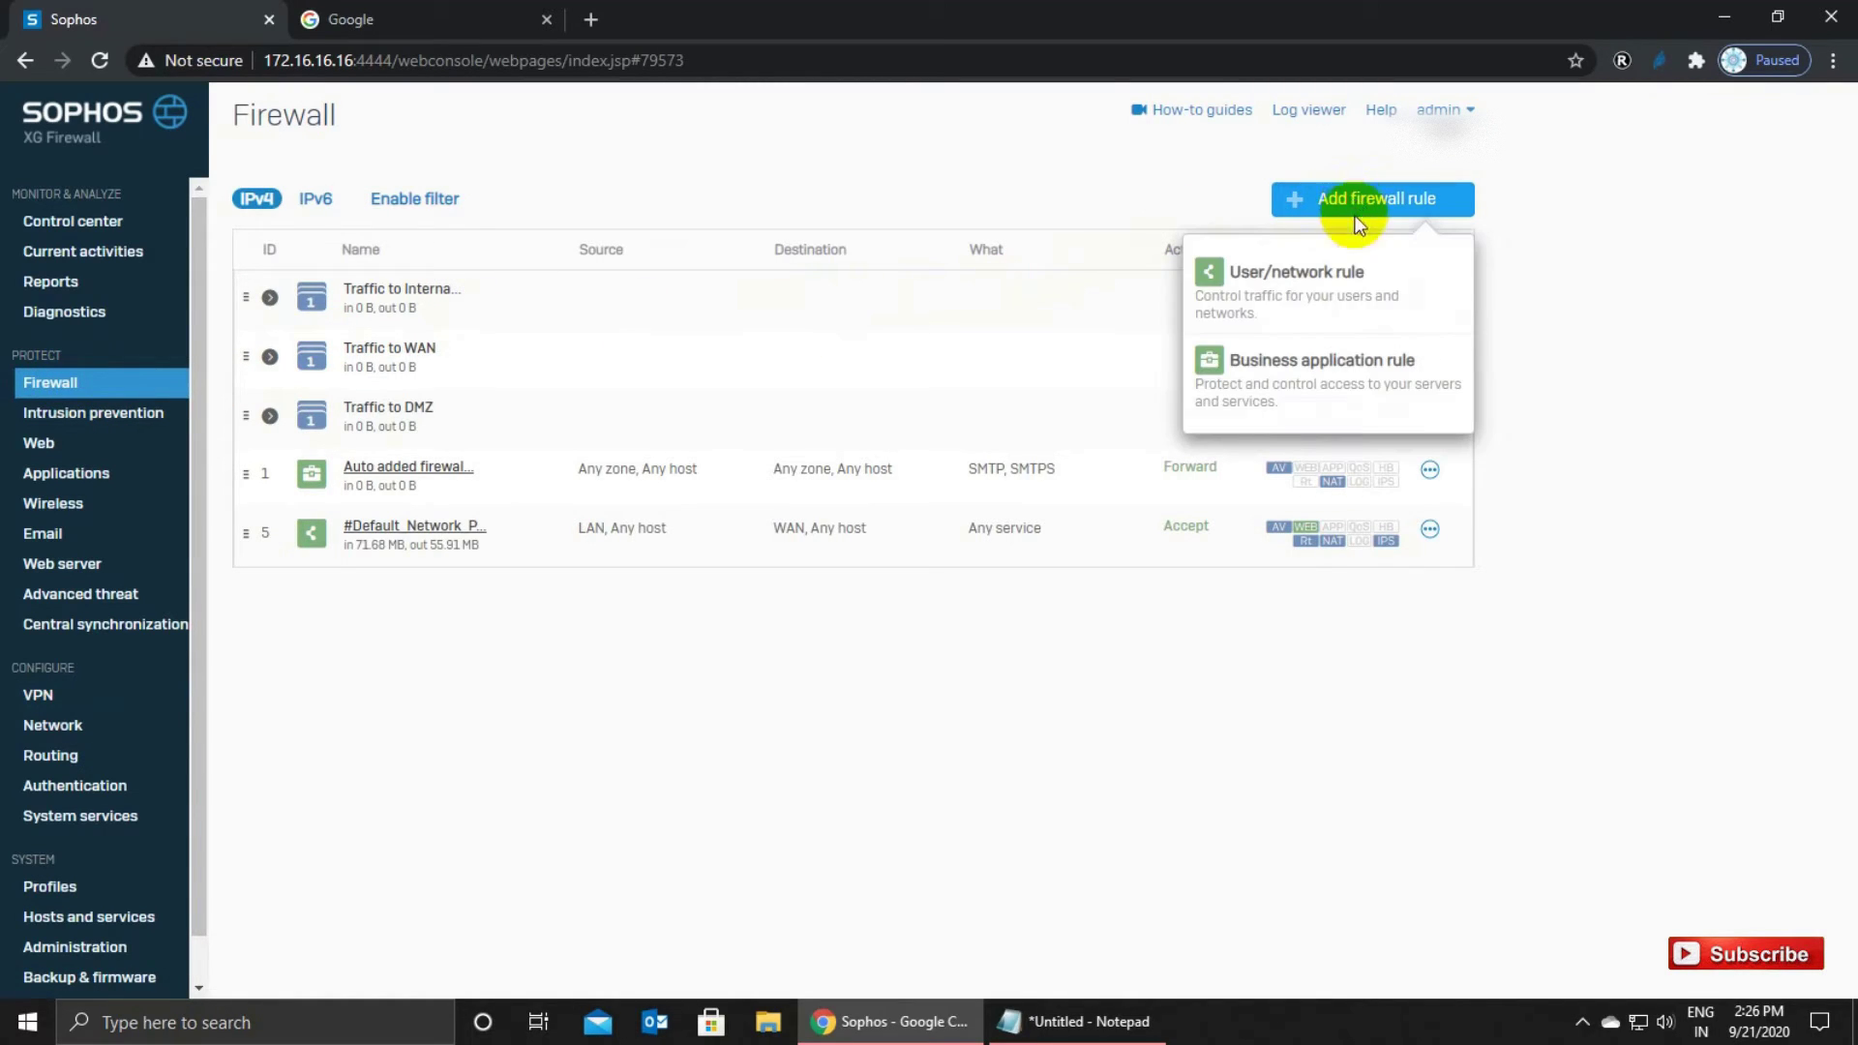
{"action": "left_click", "coordinate": [1285, 289]}
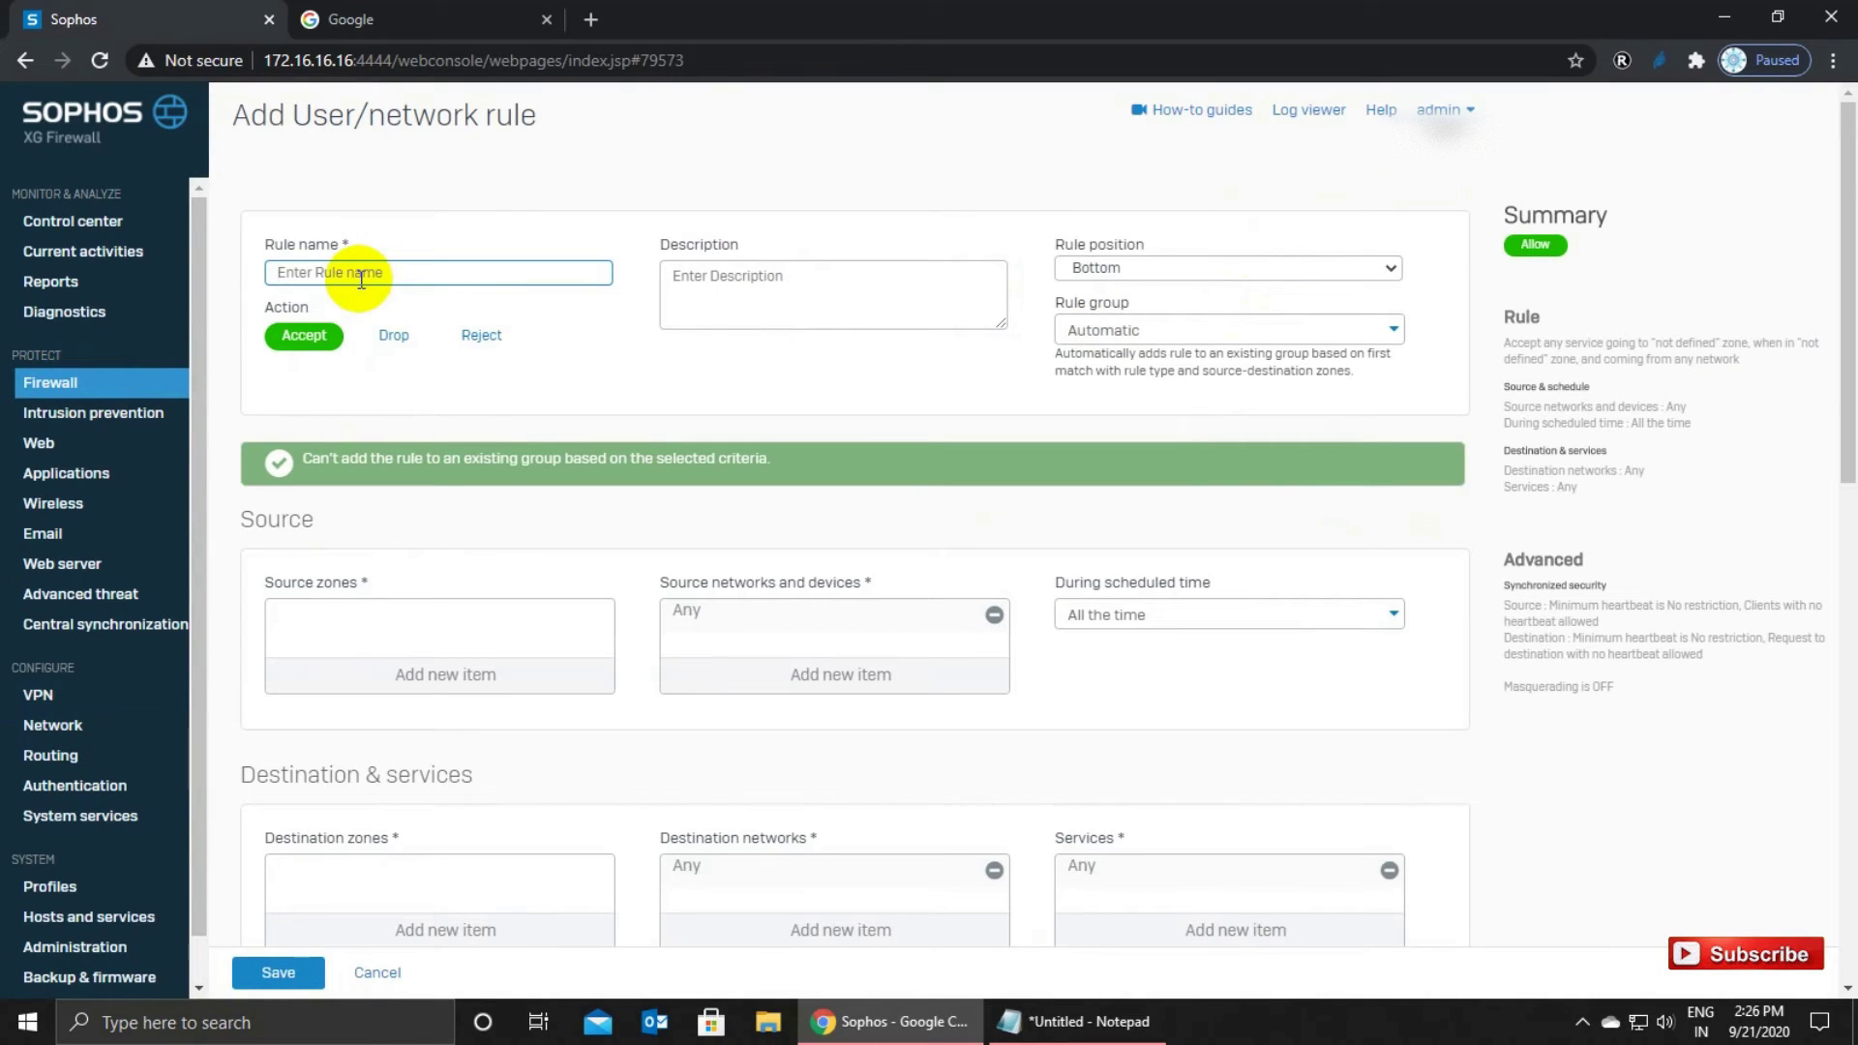
{"action": "left_click", "coordinate": [361, 279]}
{"action": "type", "text": "LAN TO VPN"}
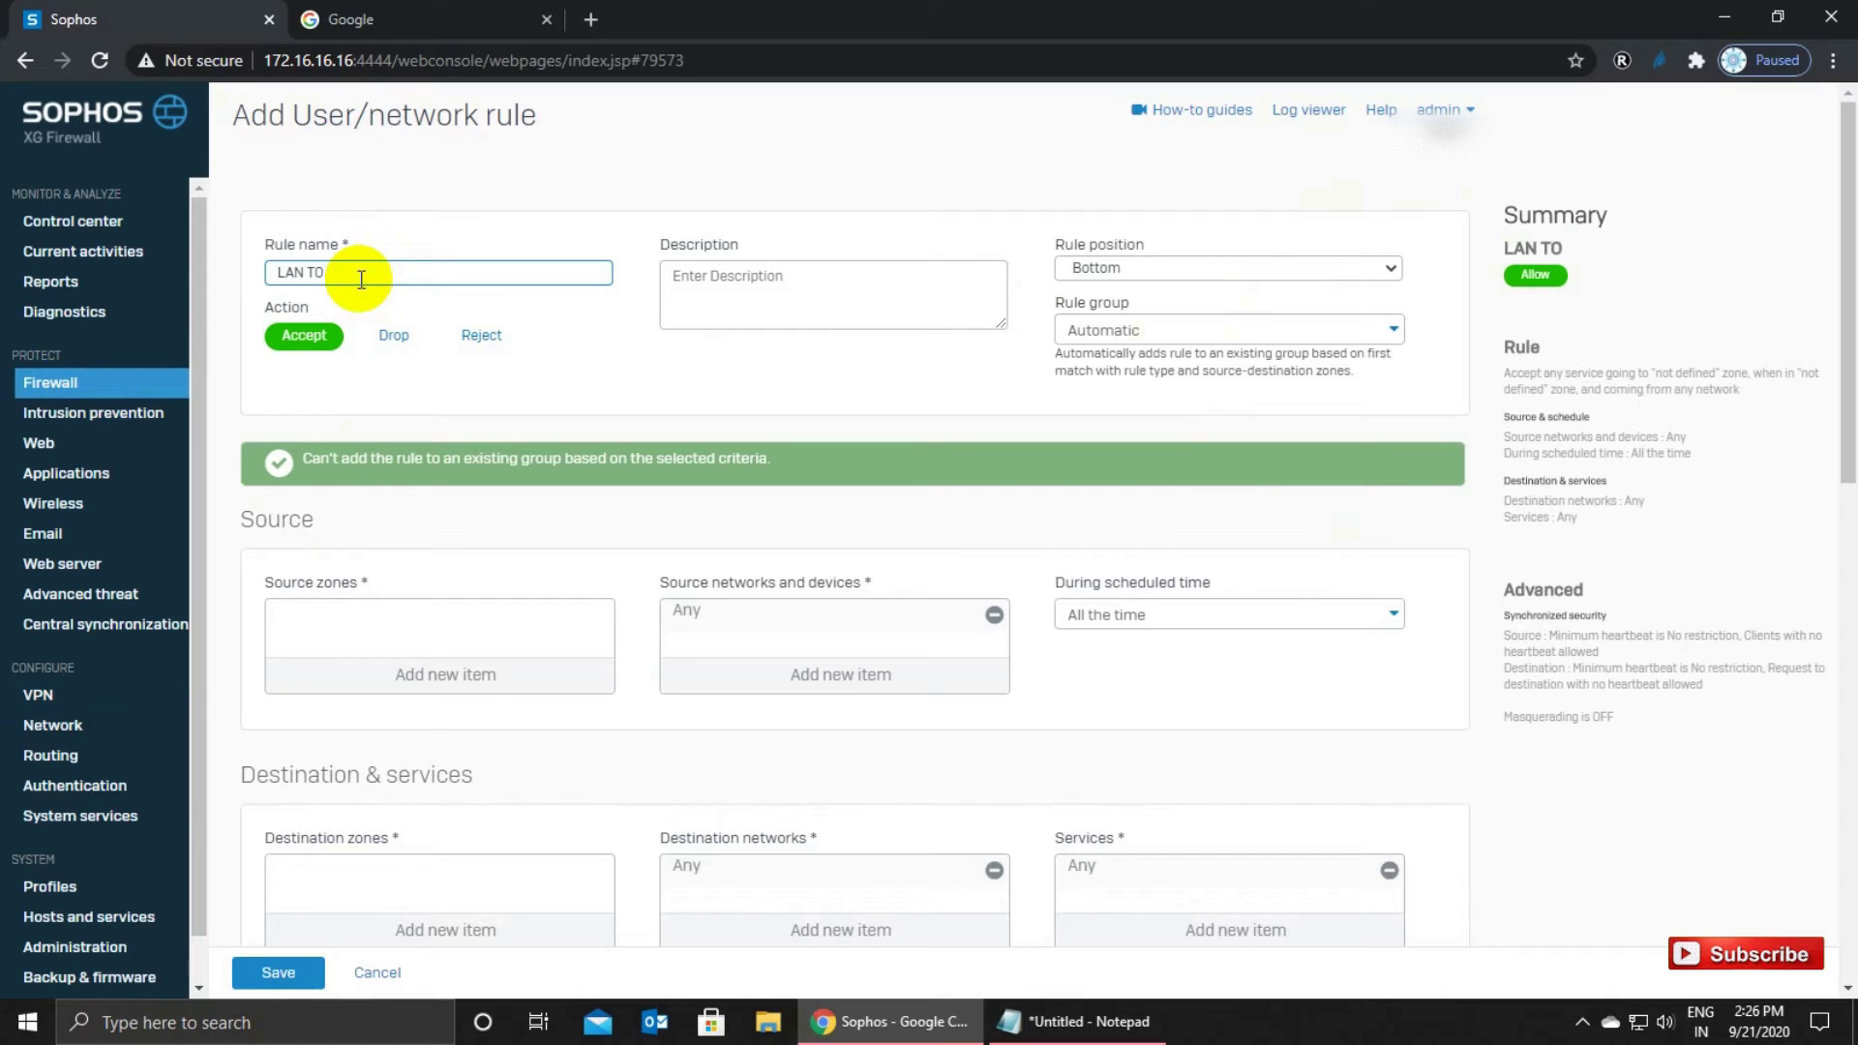
{"action": "left_click", "coordinate": [304, 335]}
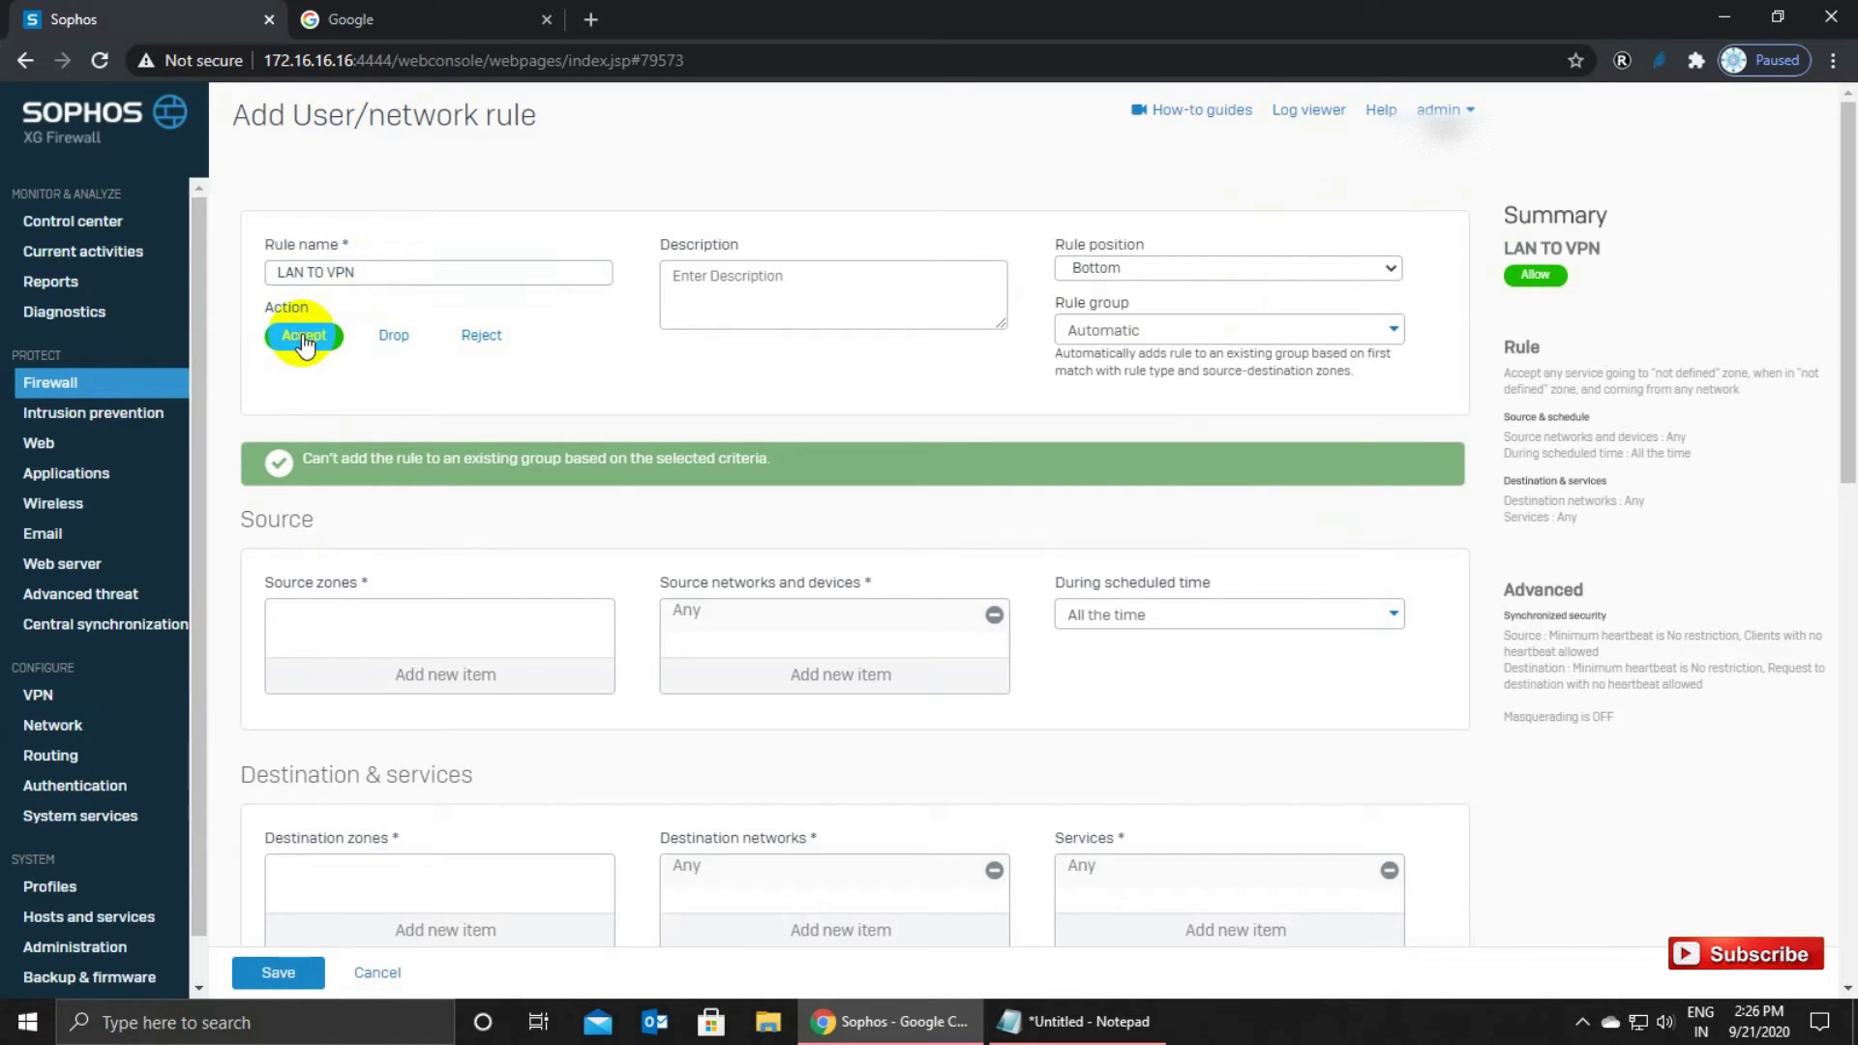
{"action": "left_click", "coordinate": [1106, 270]}
{"action": "left_click", "coordinate": [1113, 310]}
{"action": "left_click", "coordinate": [1108, 325]}
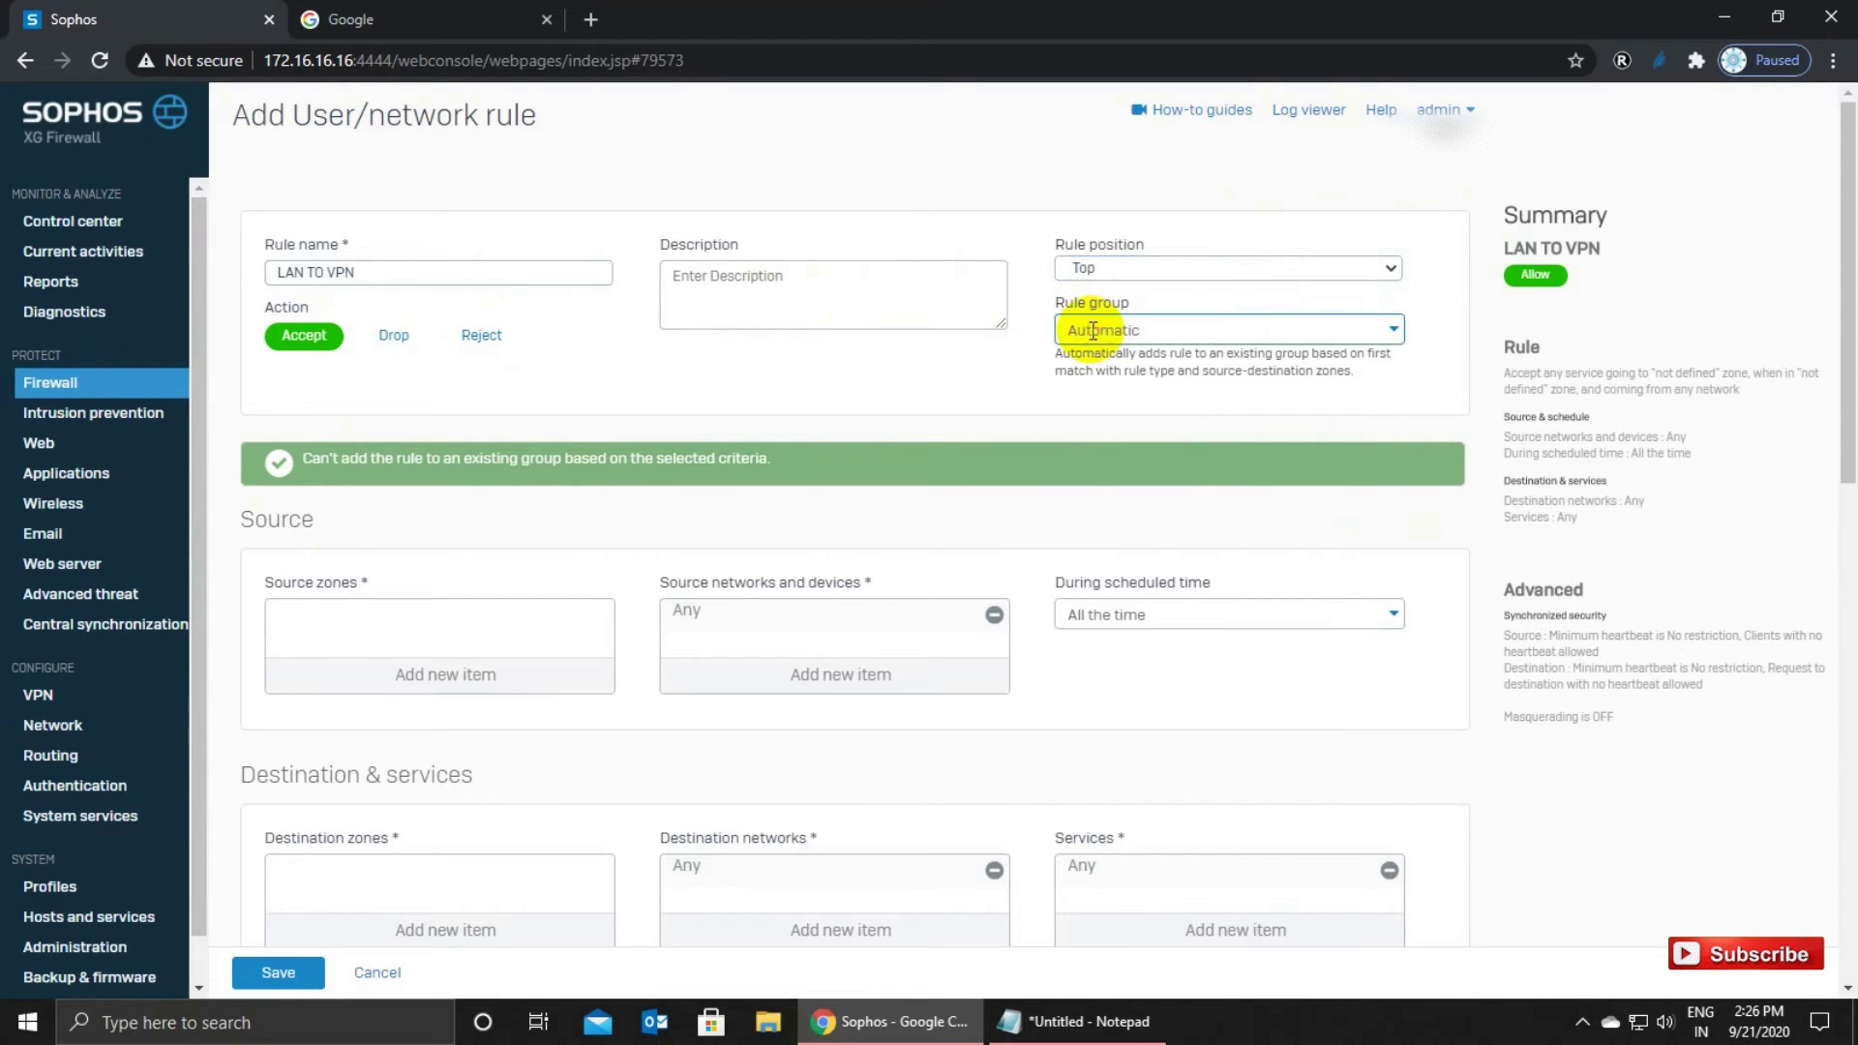
{"action": "left_click", "coordinate": [1088, 404]}
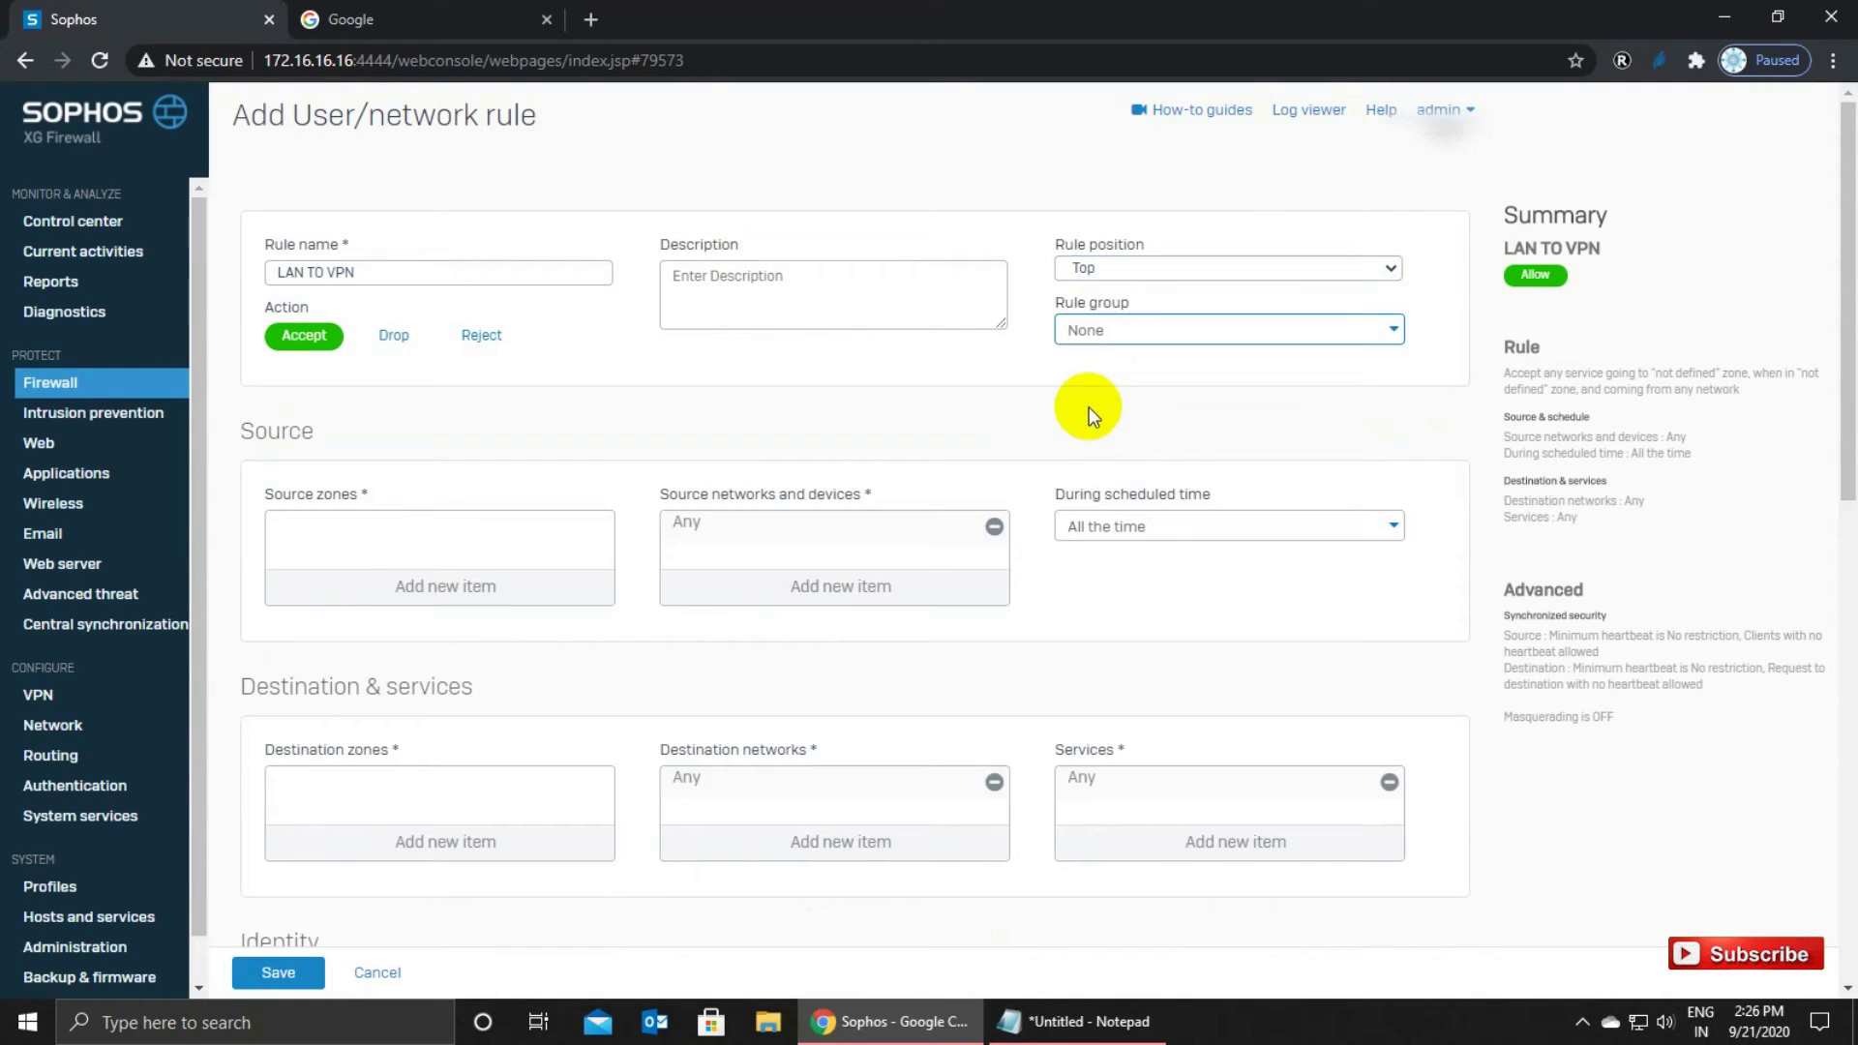
Set the rule's source zone to LAN and destination zone to VPN.
{"action": "left_click", "coordinate": [437, 587]}
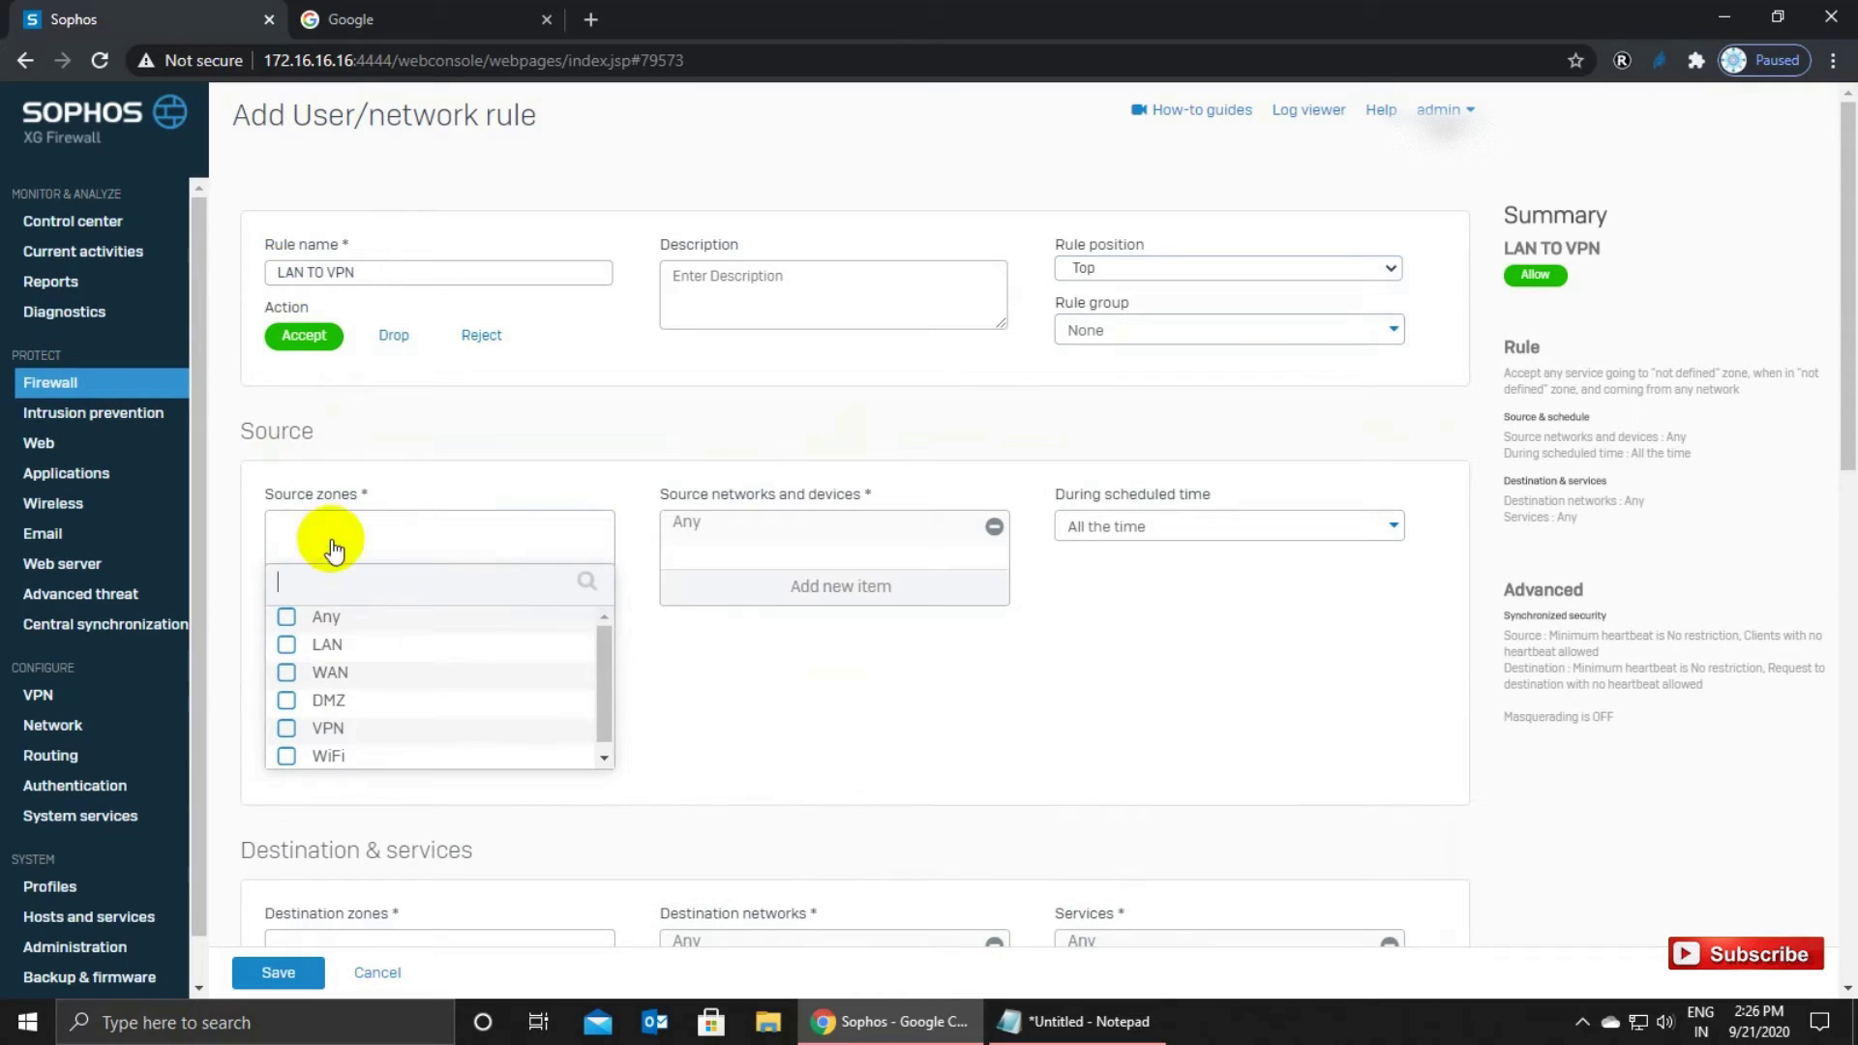
{"action": "left_click", "coordinate": [286, 644]}
{"action": "left_click", "coordinate": [384, 787]}
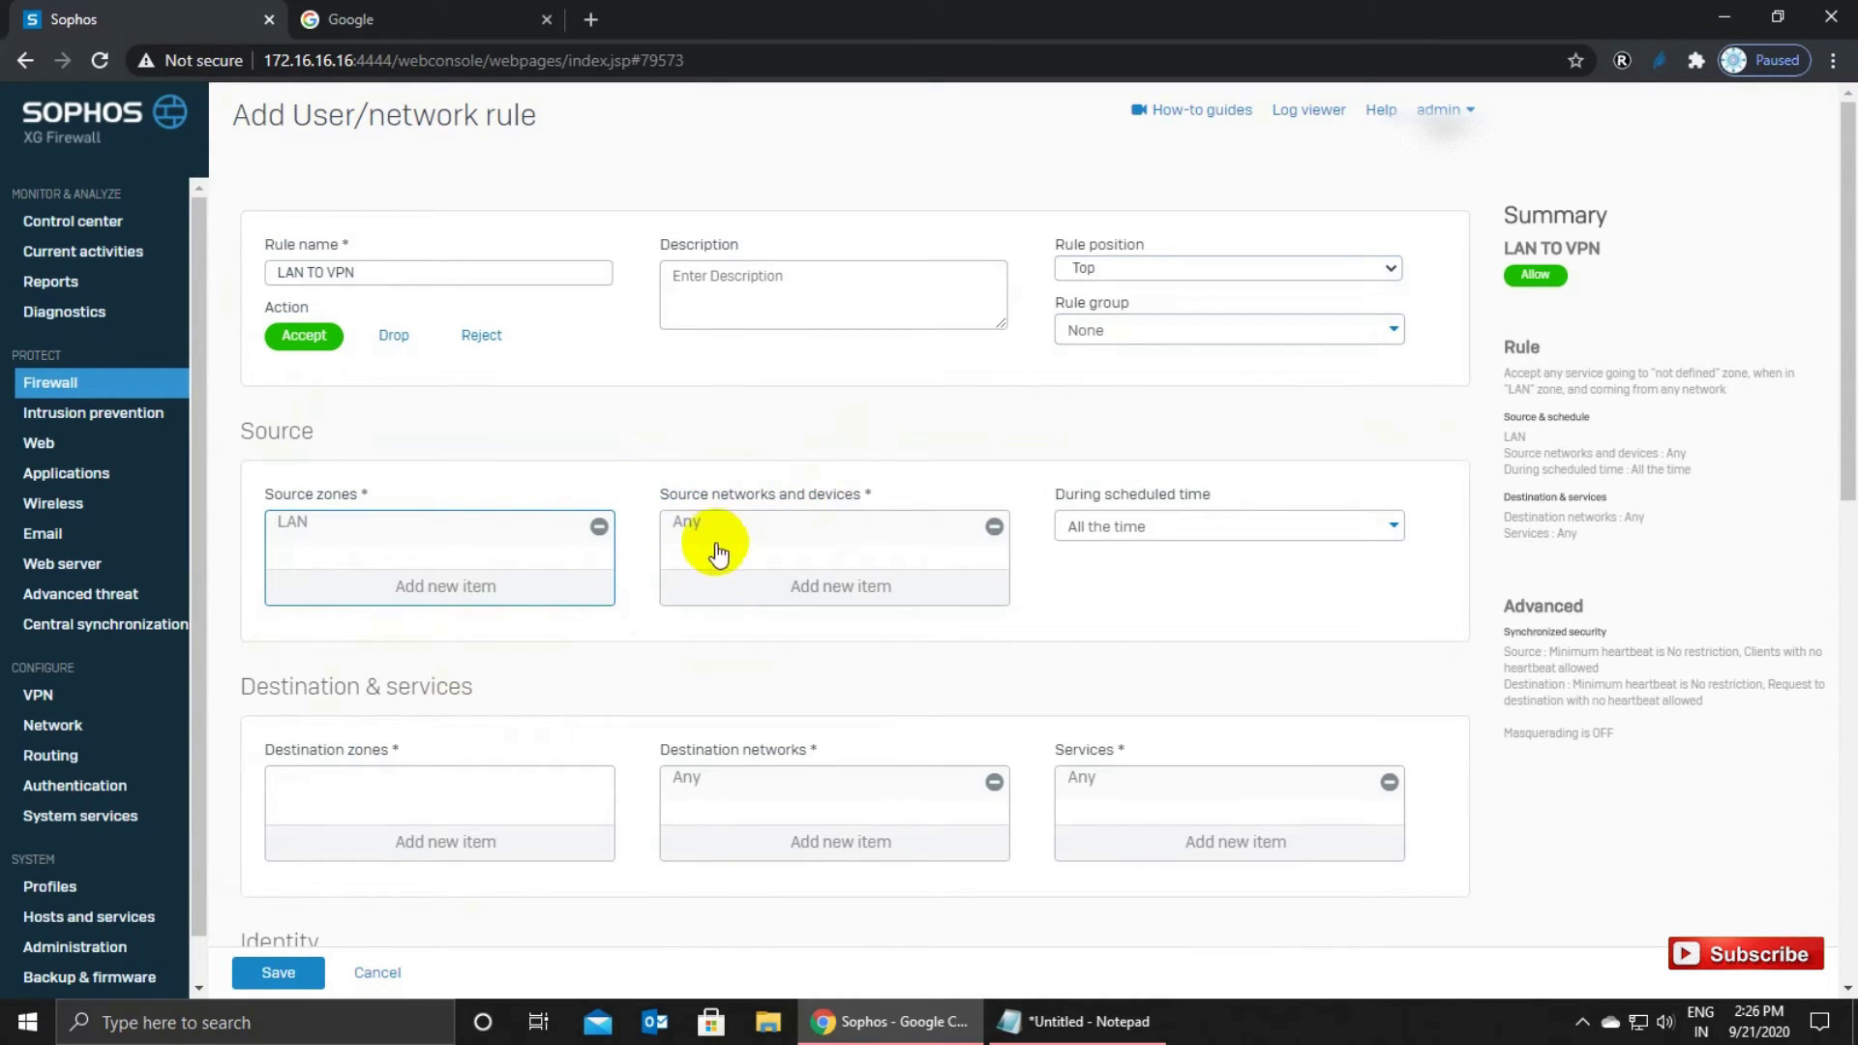
{"action": "scroll", "coordinate": [683, 619], "scroll_direction": "down", "scroll_amount": 2}
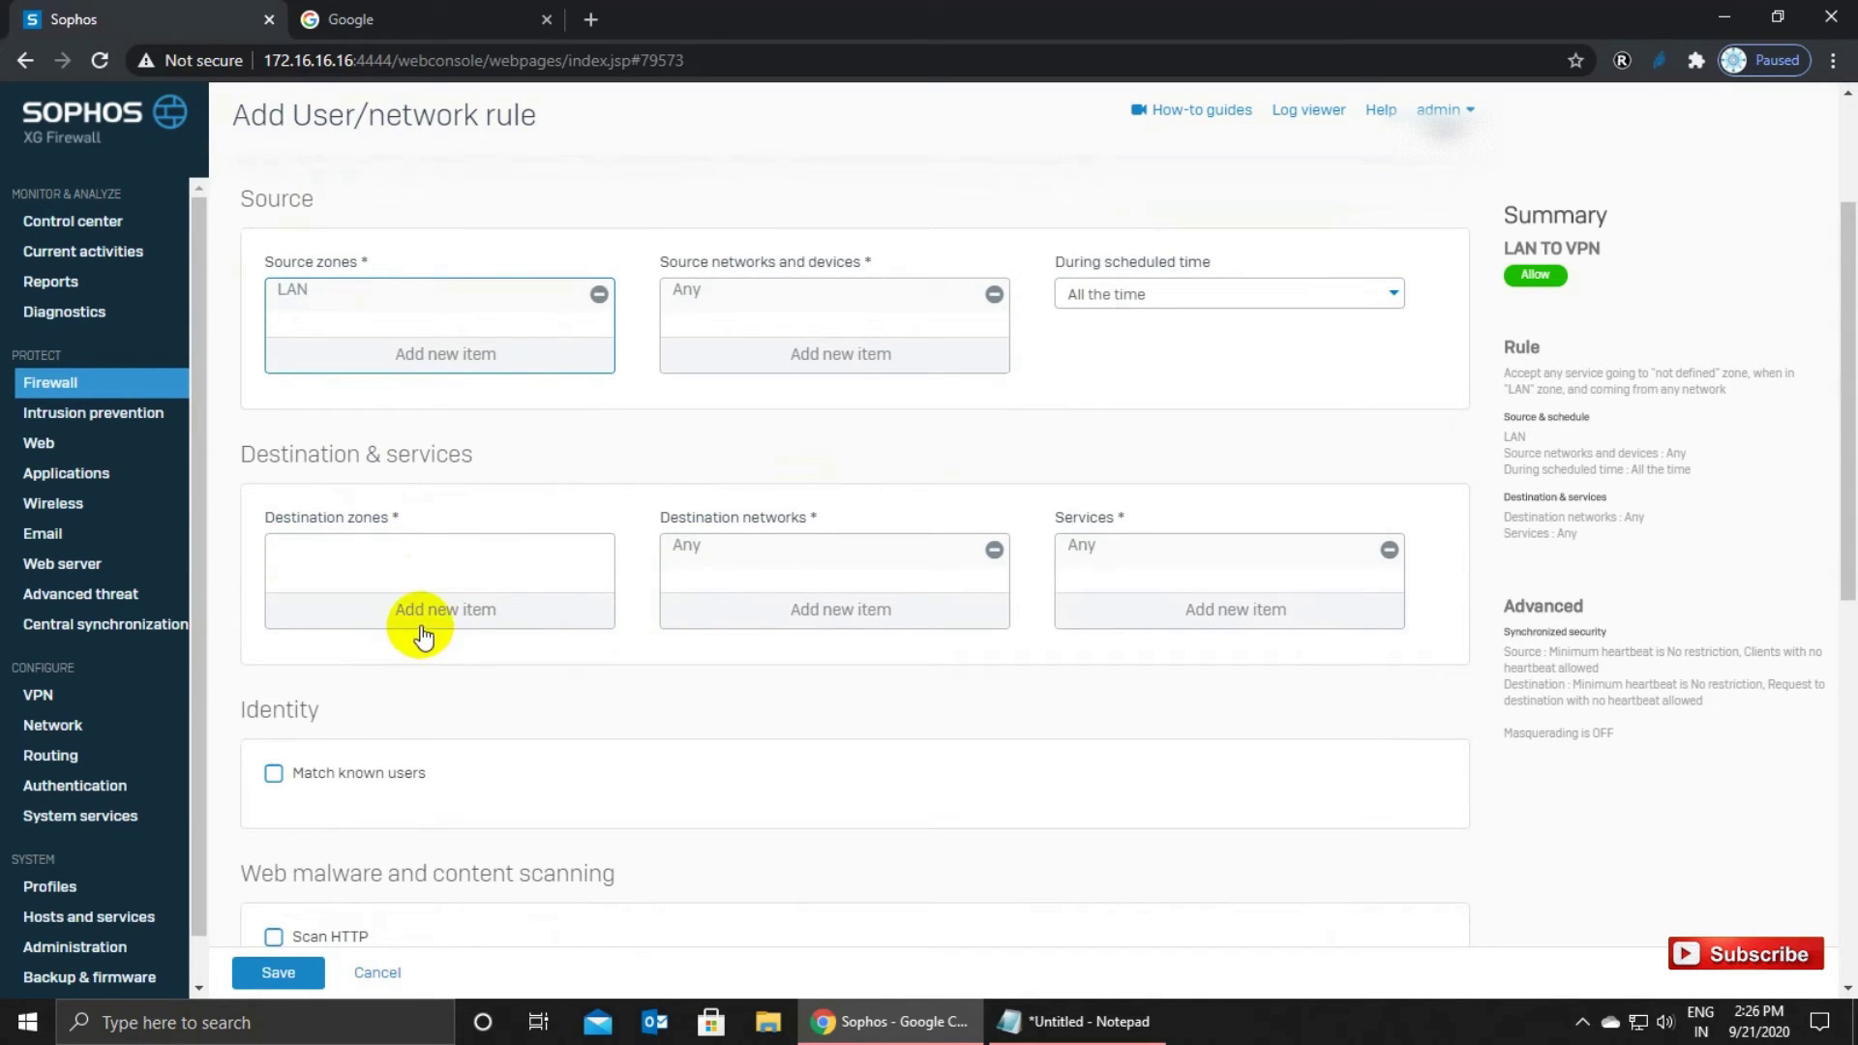
{"action": "left_click", "coordinate": [423, 636]}
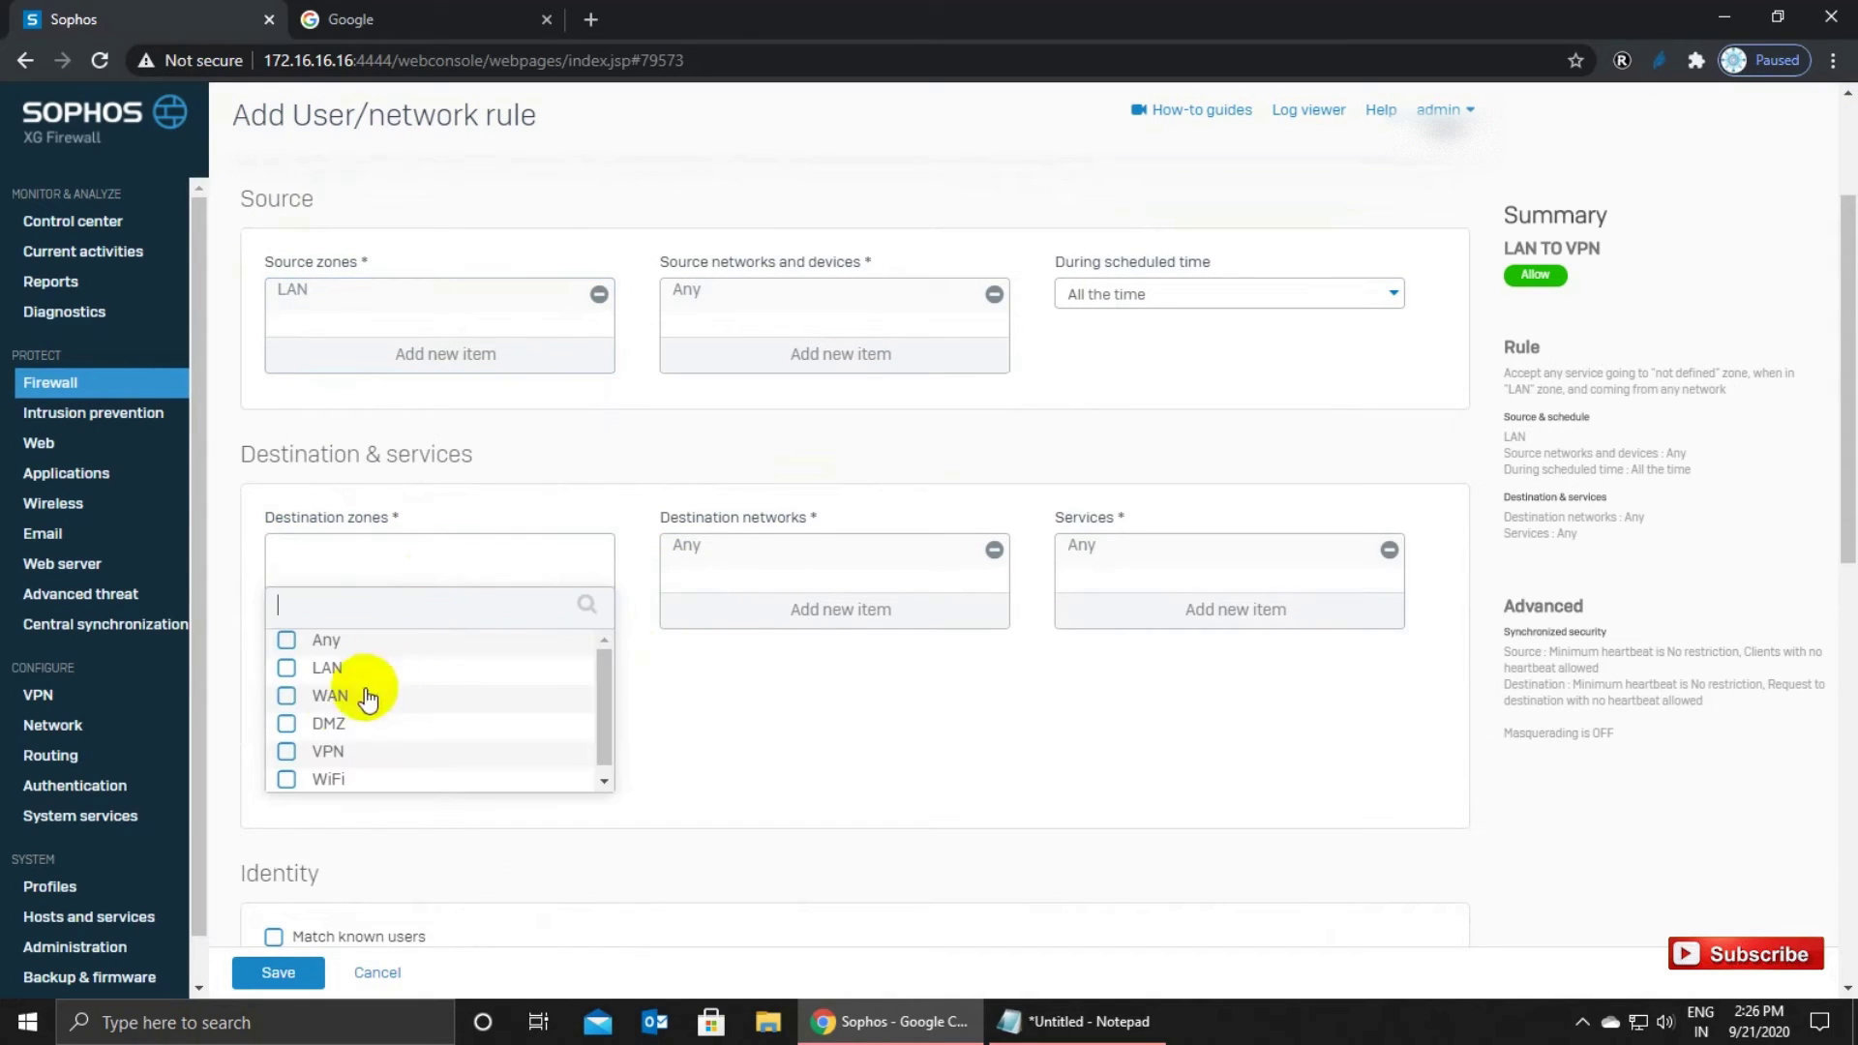
{"action": "left_click", "coordinate": [289, 753]}
{"action": "left_click", "coordinate": [338, 806]}
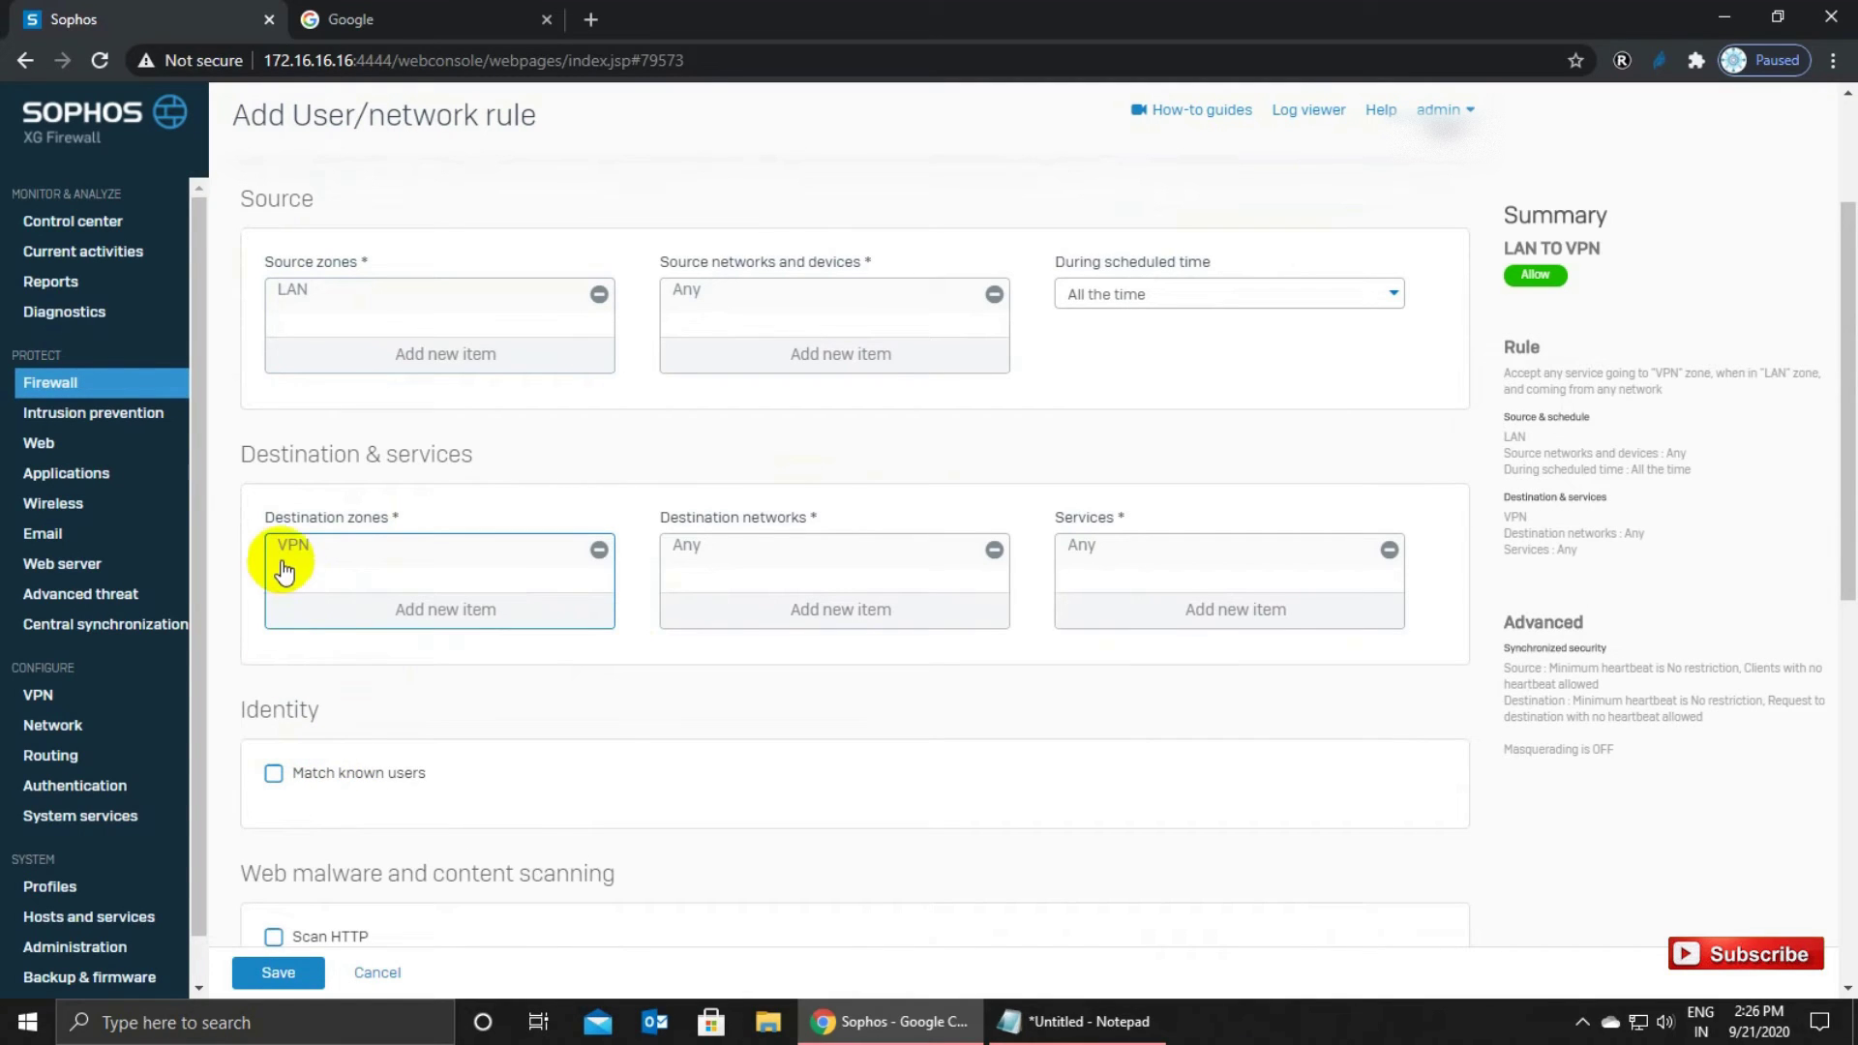
Enable HTTP scanning, QUIC blocking and FTP malware scanning, with generalpolicy for intrusion prevention.
{"action": "scroll", "coordinate": [650, 685], "scroll_direction": "down", "scroll_amount": 3}
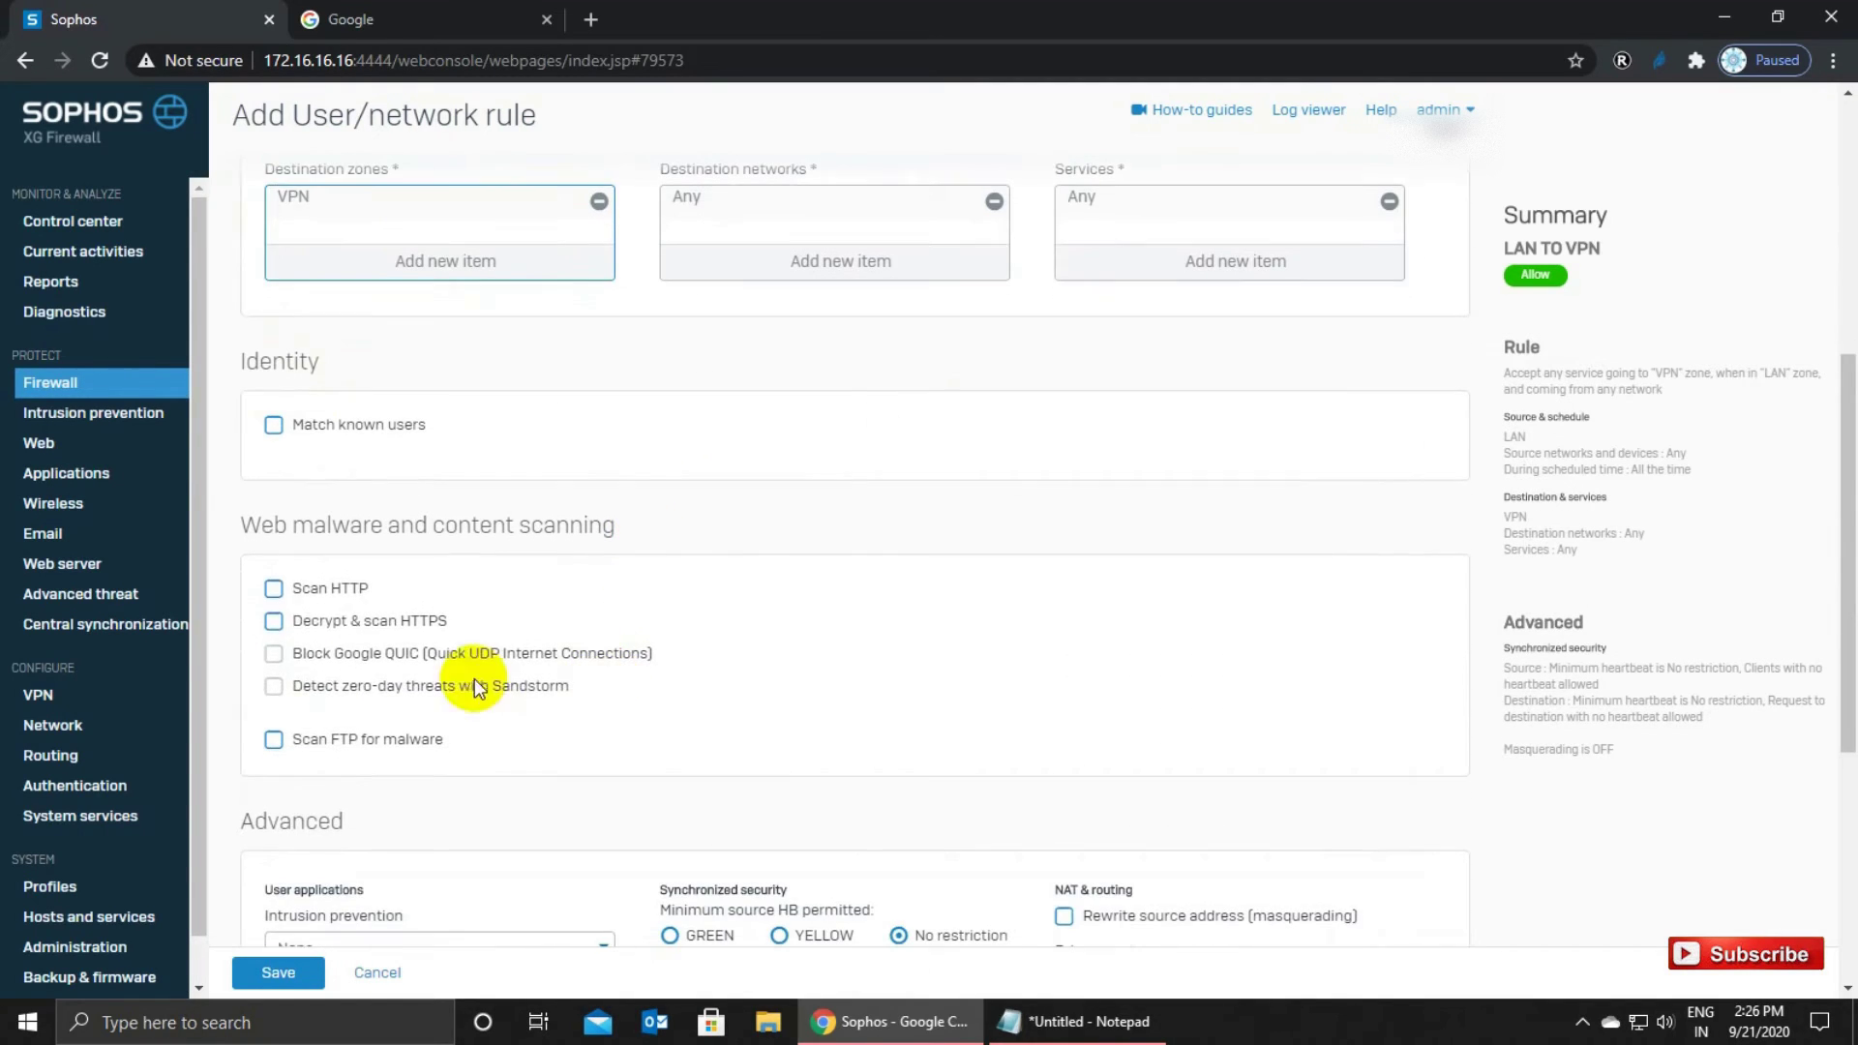
{"action": "left_click", "coordinate": [274, 590]}
{"action": "left_click", "coordinate": [276, 653]}
{"action": "left_click", "coordinate": [274, 740]}
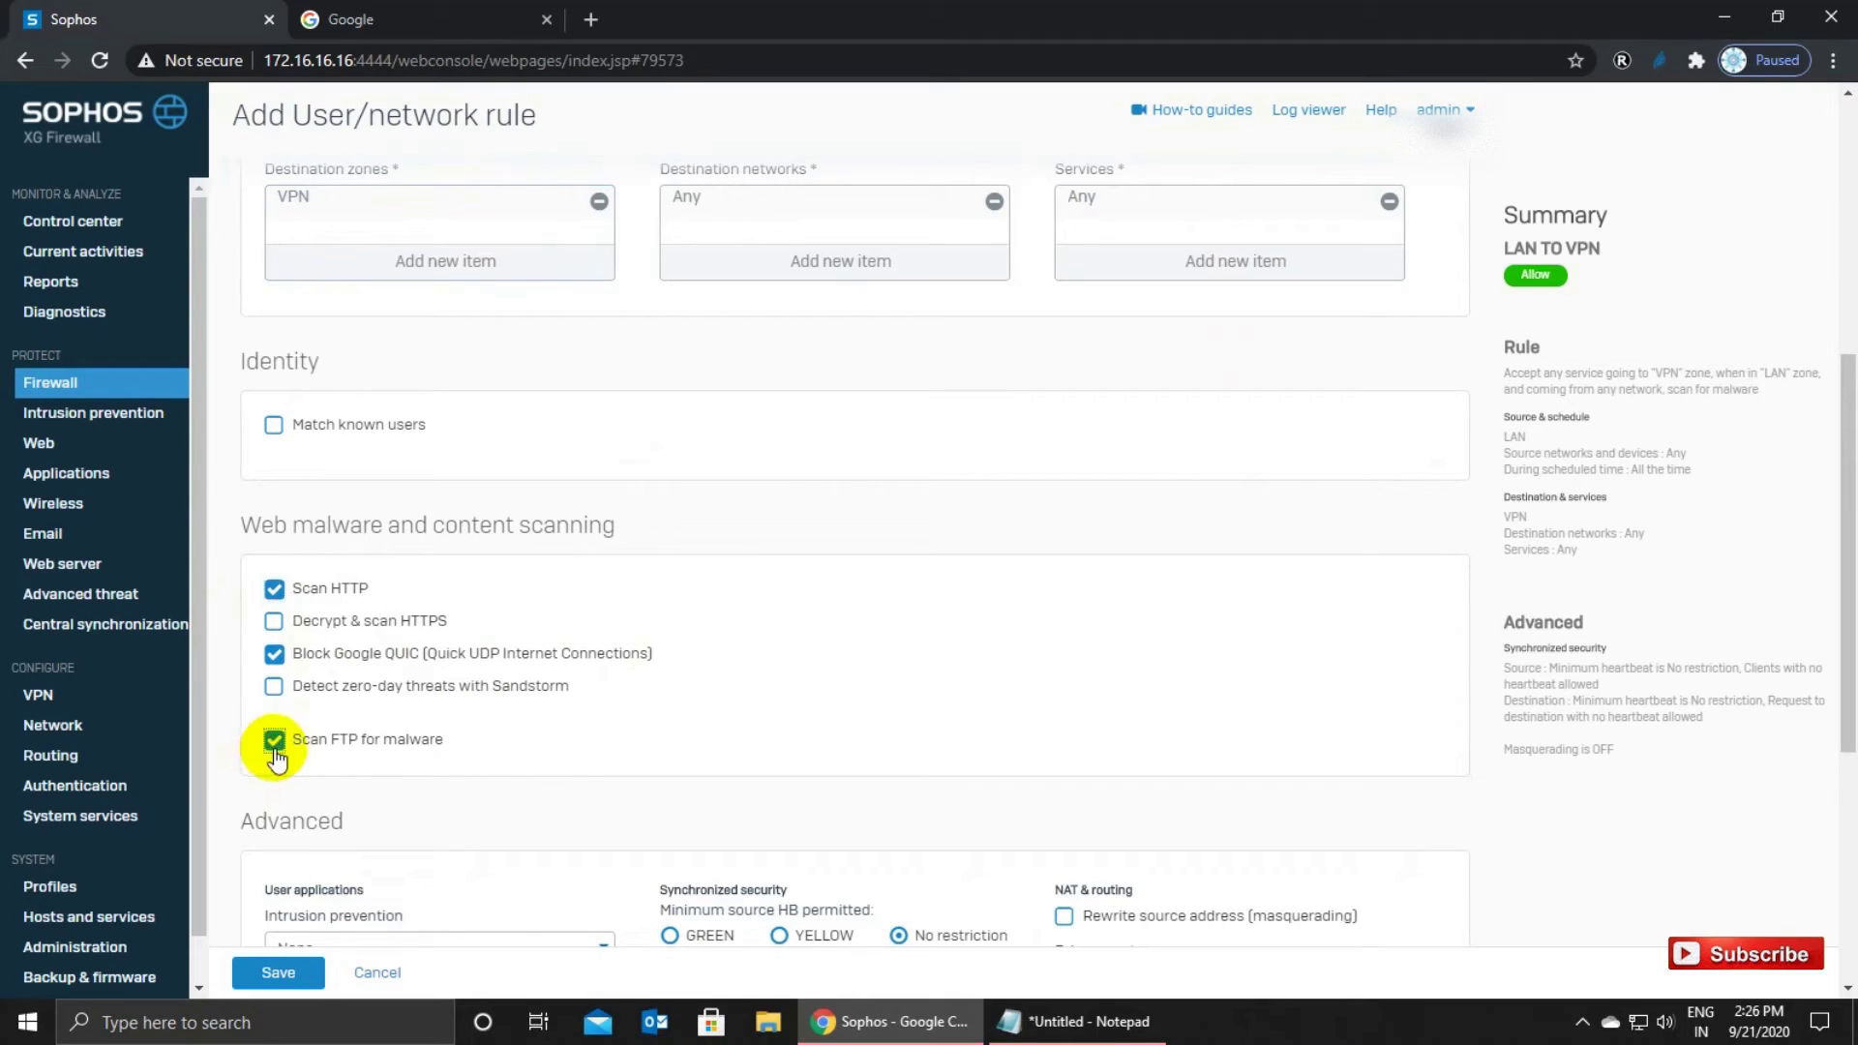
{"action": "scroll", "coordinate": [445, 741], "scroll_direction": "down", "scroll_amount": 1}
{"action": "scroll", "coordinate": [445, 740], "scroll_direction": "down", "scroll_amount": 3}
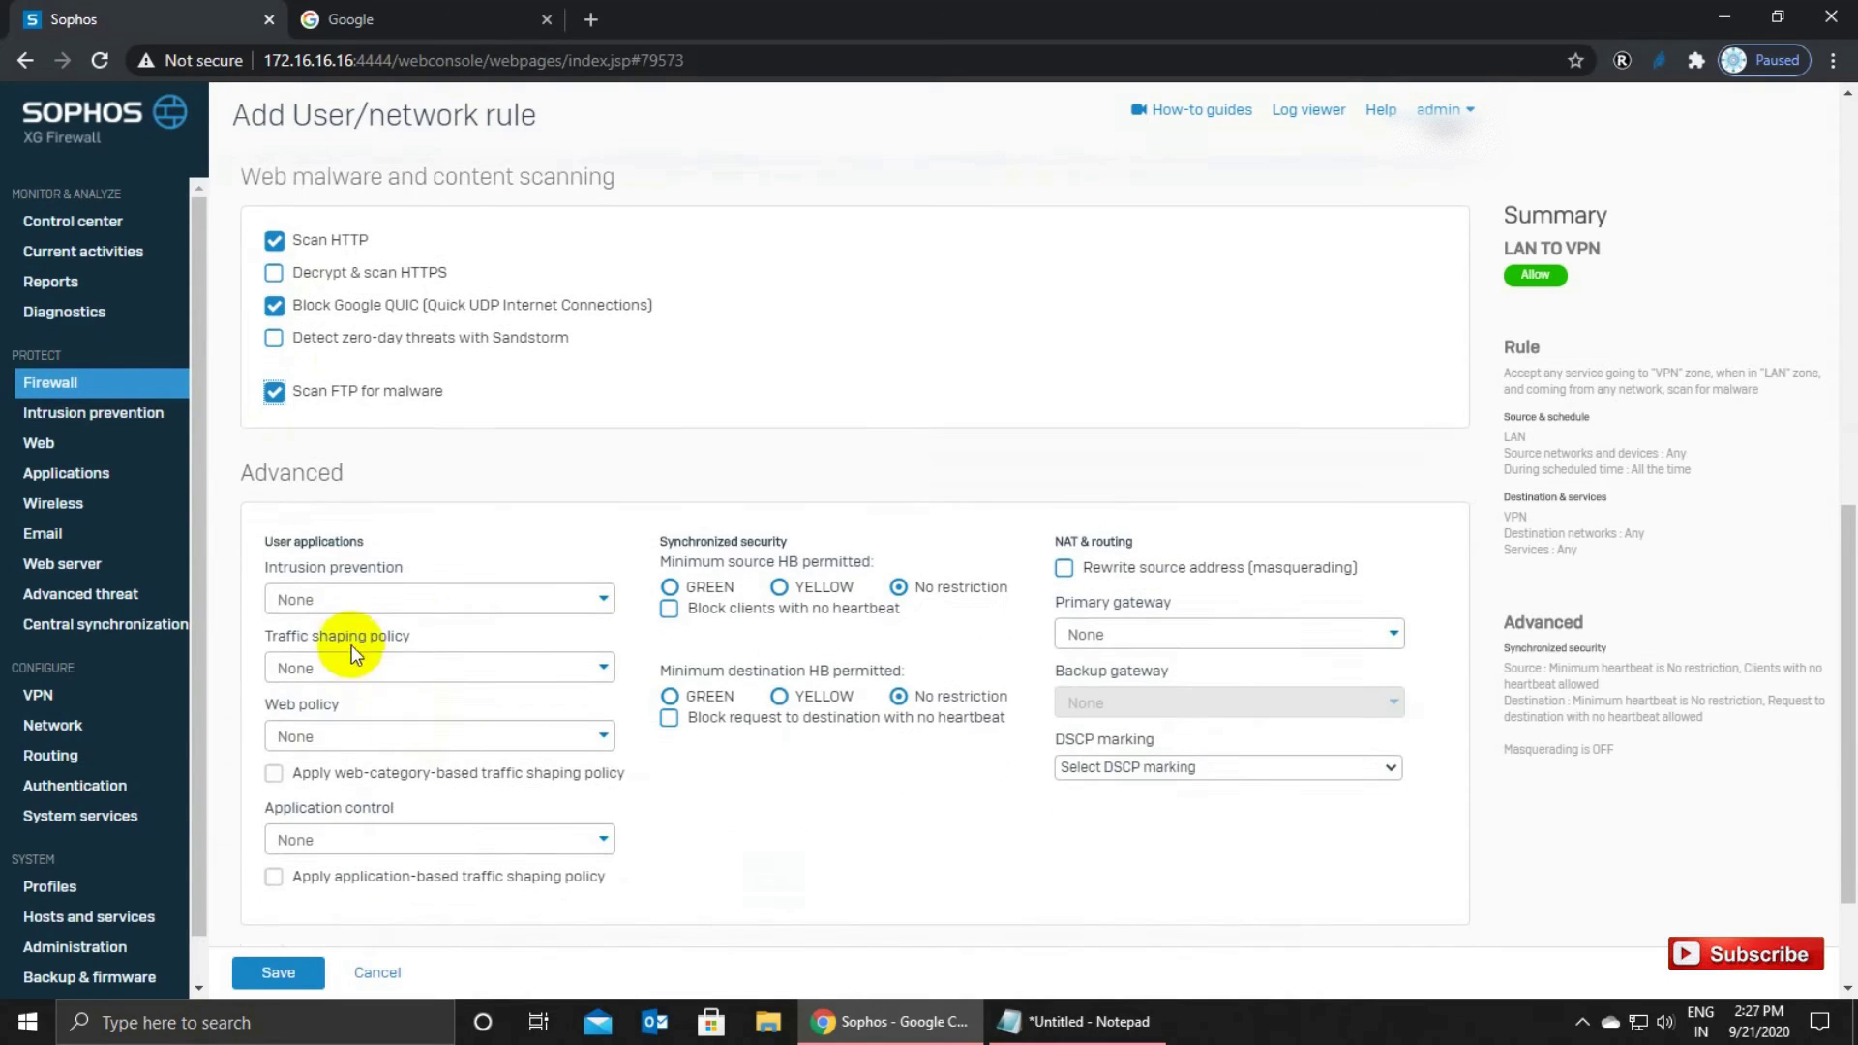
{"action": "left_click", "coordinate": [334, 598]}
{"action": "left_click", "coordinate": [329, 699]}
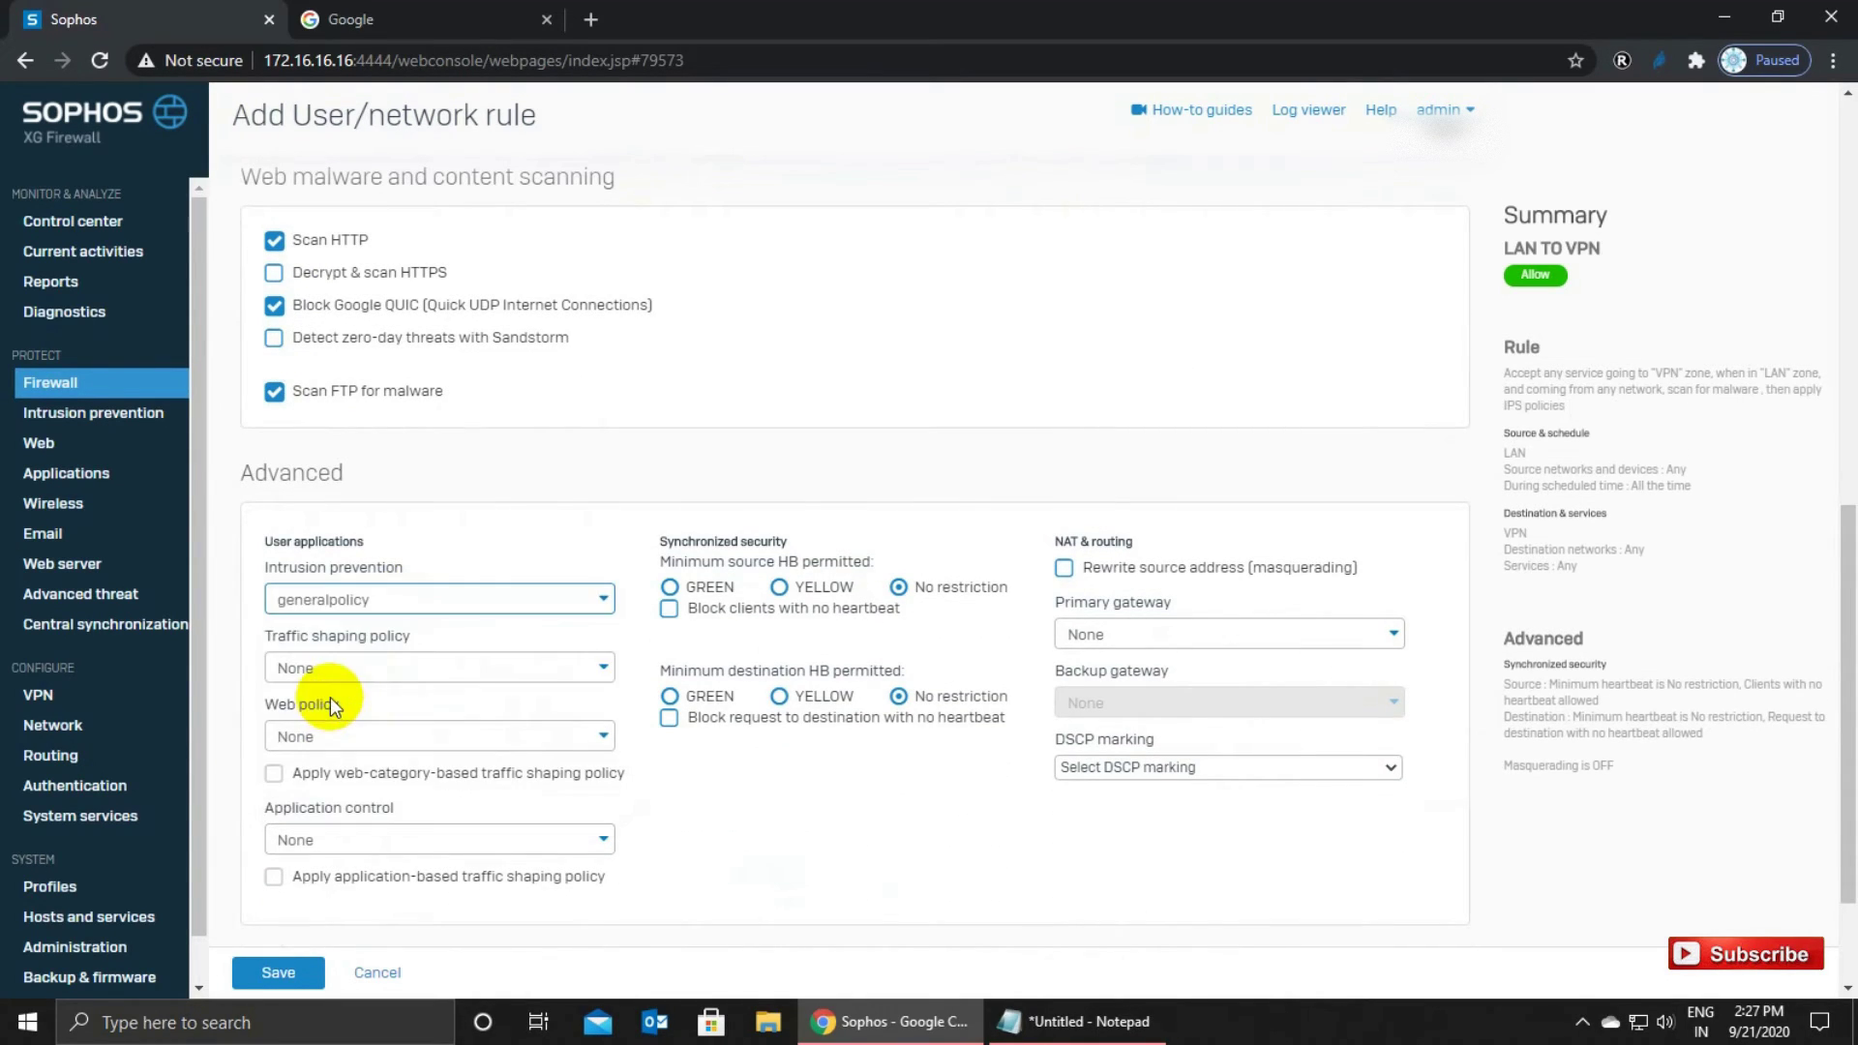
Enable source address rewriting and firewall traffic logging, then save the LAN TO VPN rule.
{"action": "left_click", "coordinate": [1064, 570]}
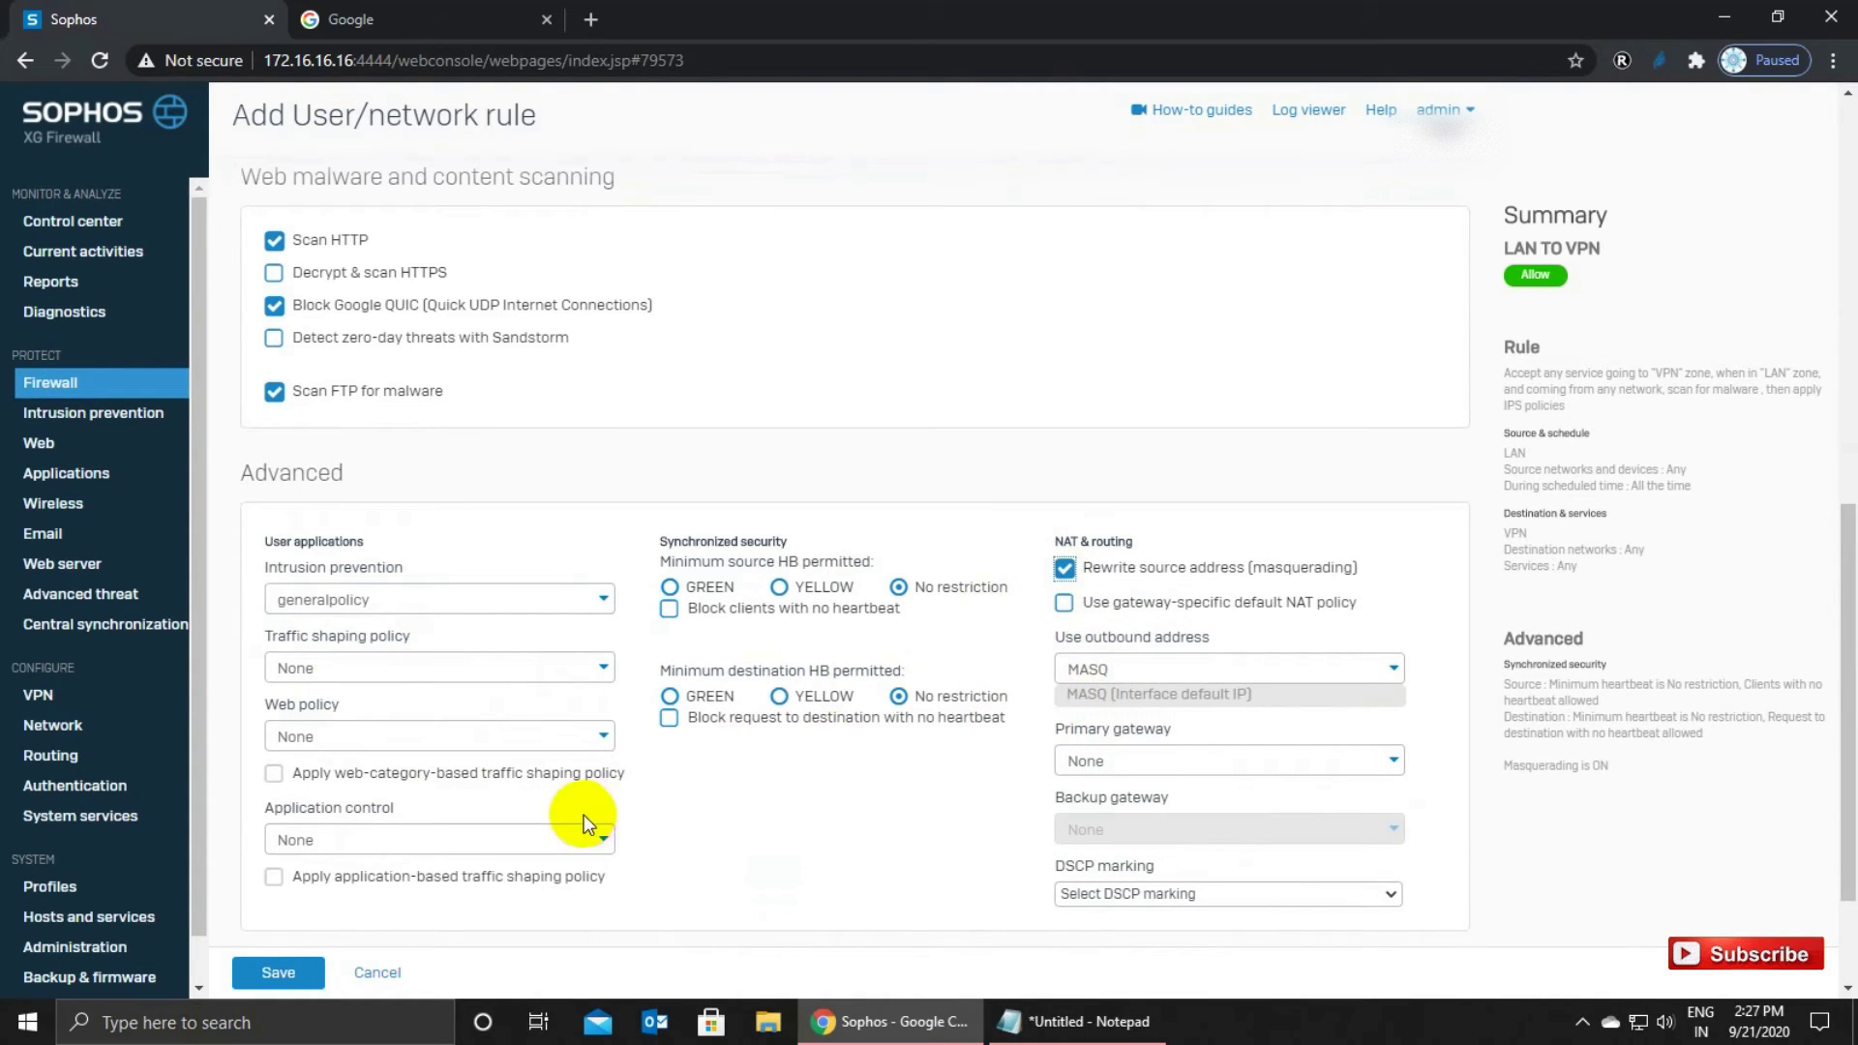
{"action": "scroll", "coordinate": [997, 536], "scroll_direction": "down", "scroll_amount": 1}
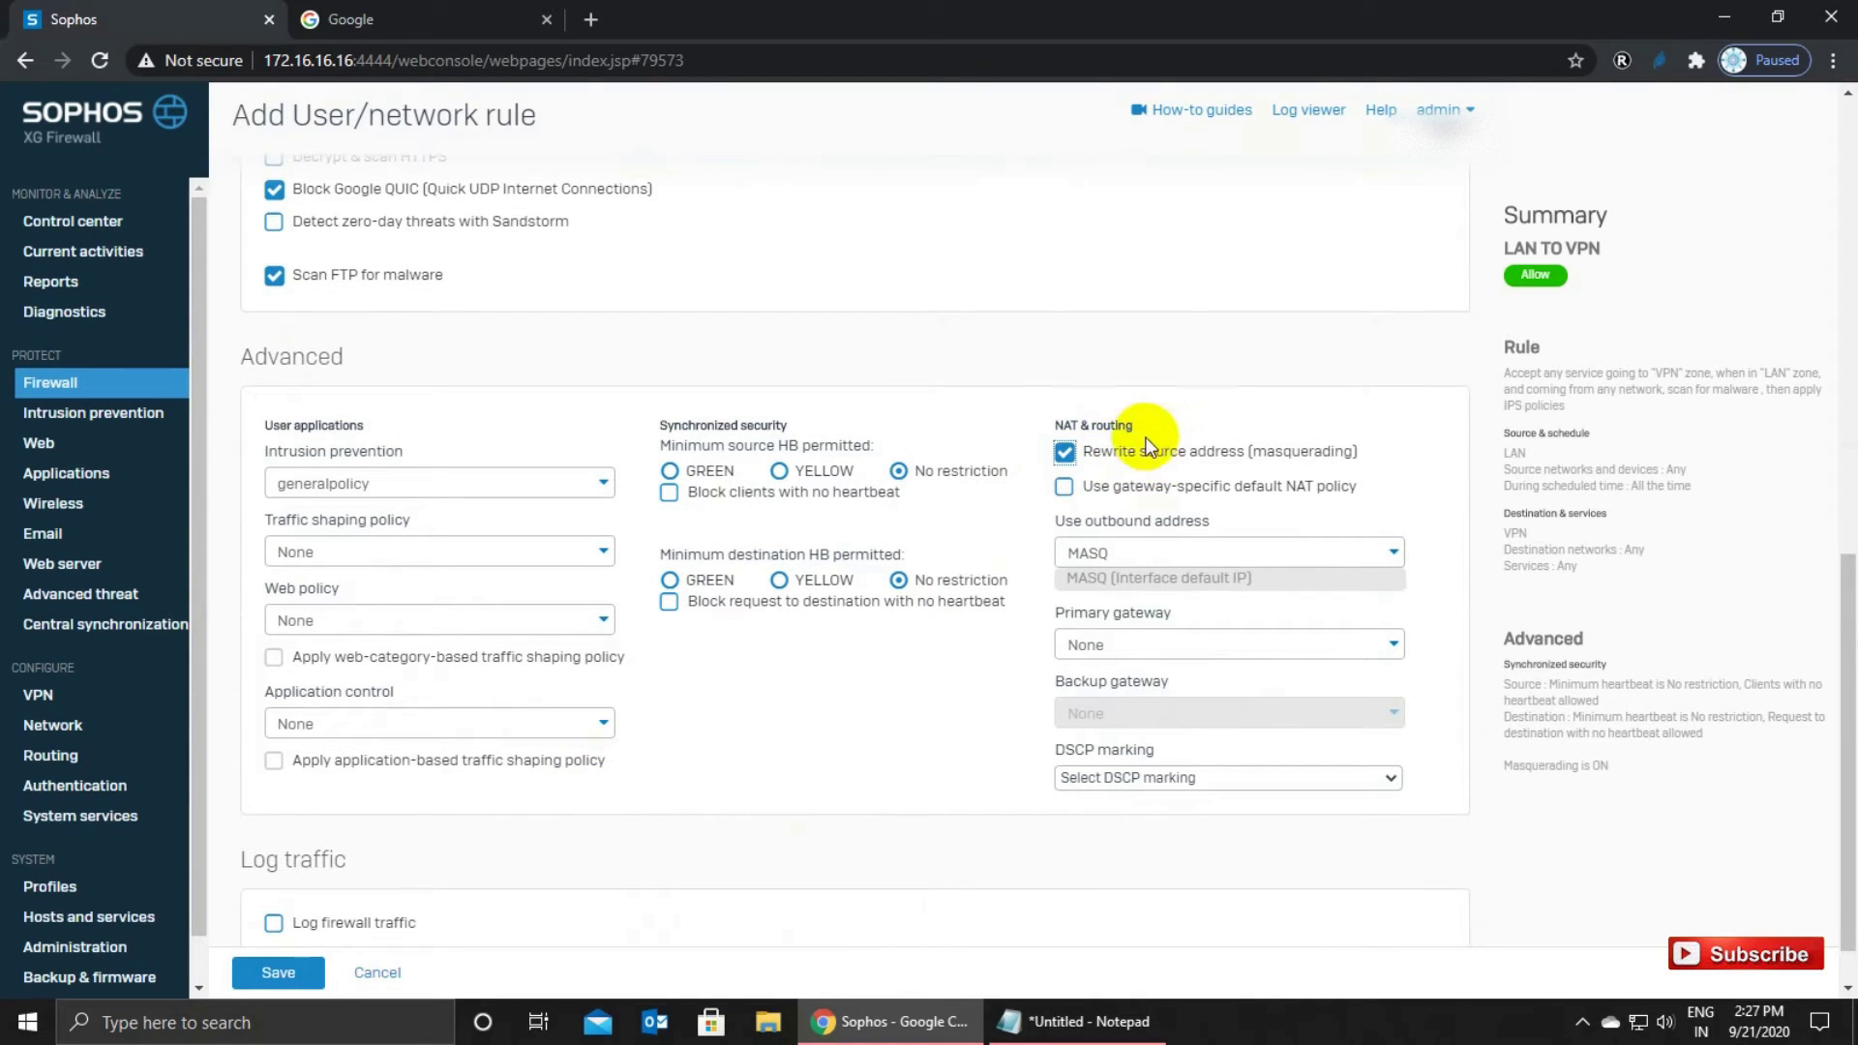
{"action": "left_click", "coordinate": [274, 925]}
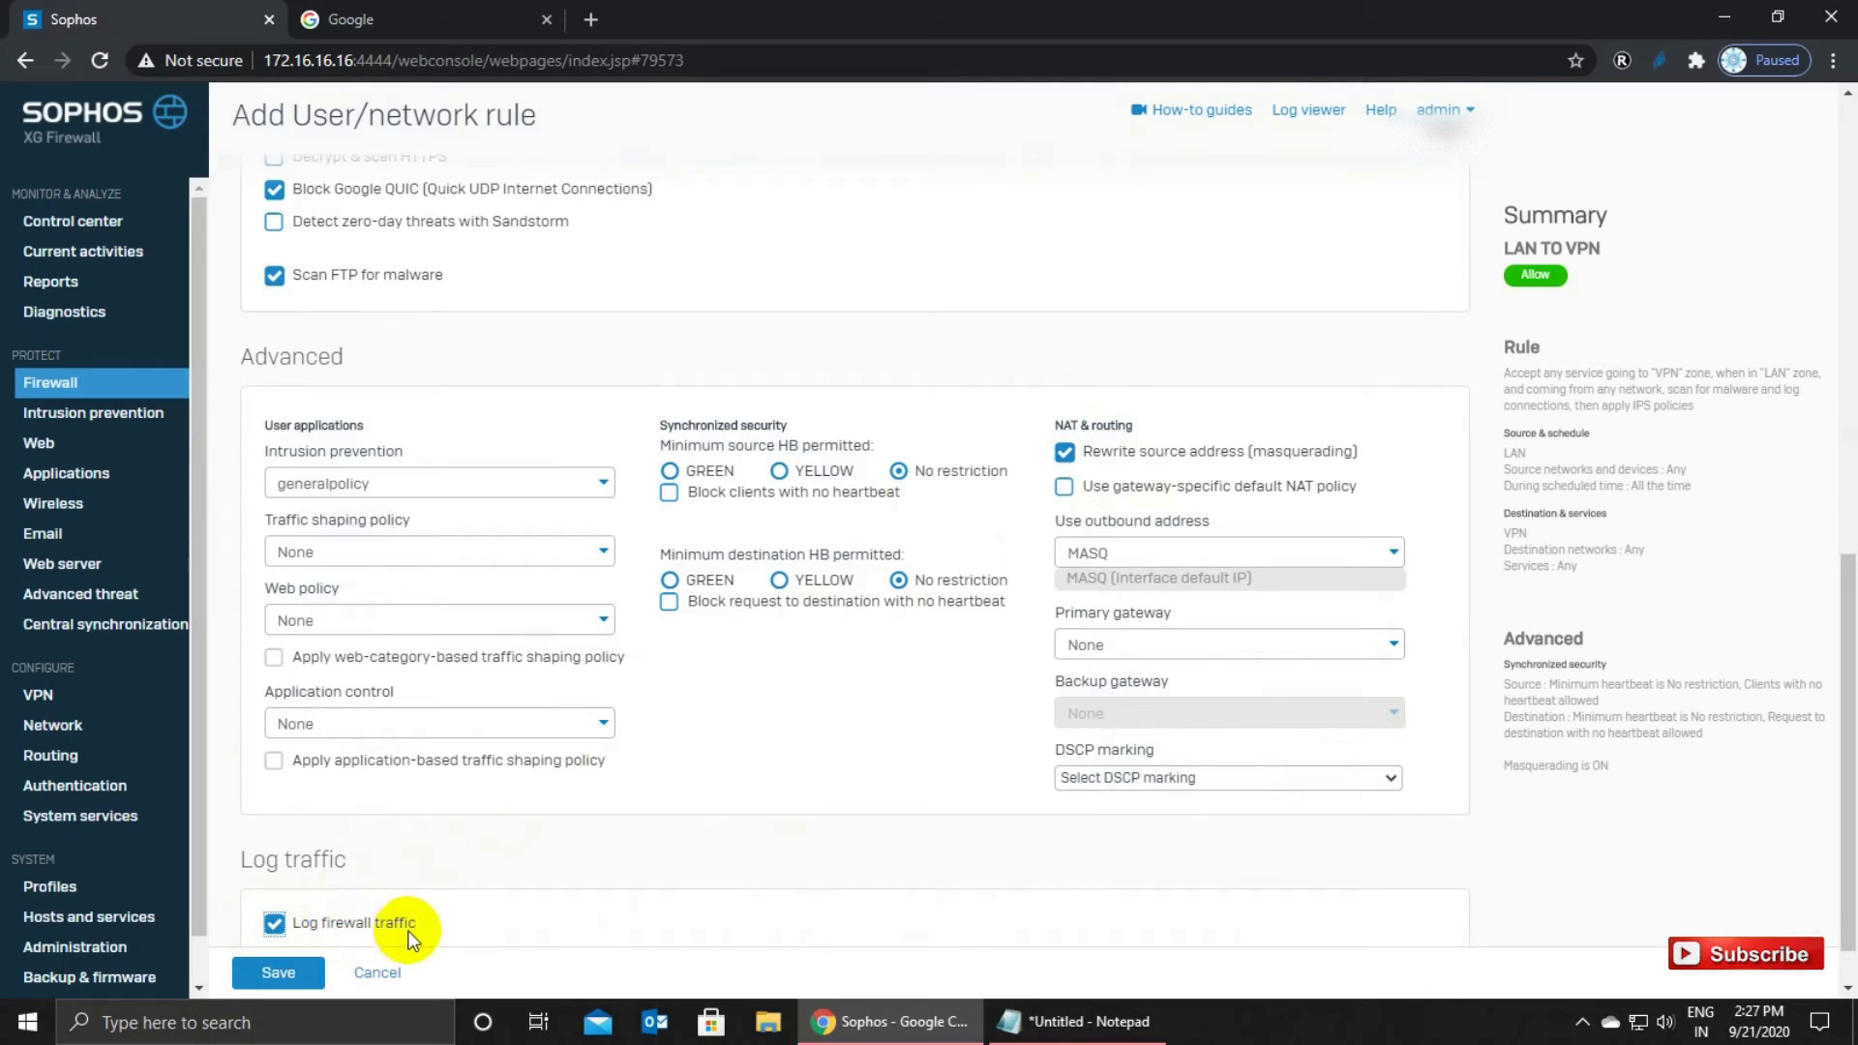
{"action": "left_click", "coordinate": [300, 971]}
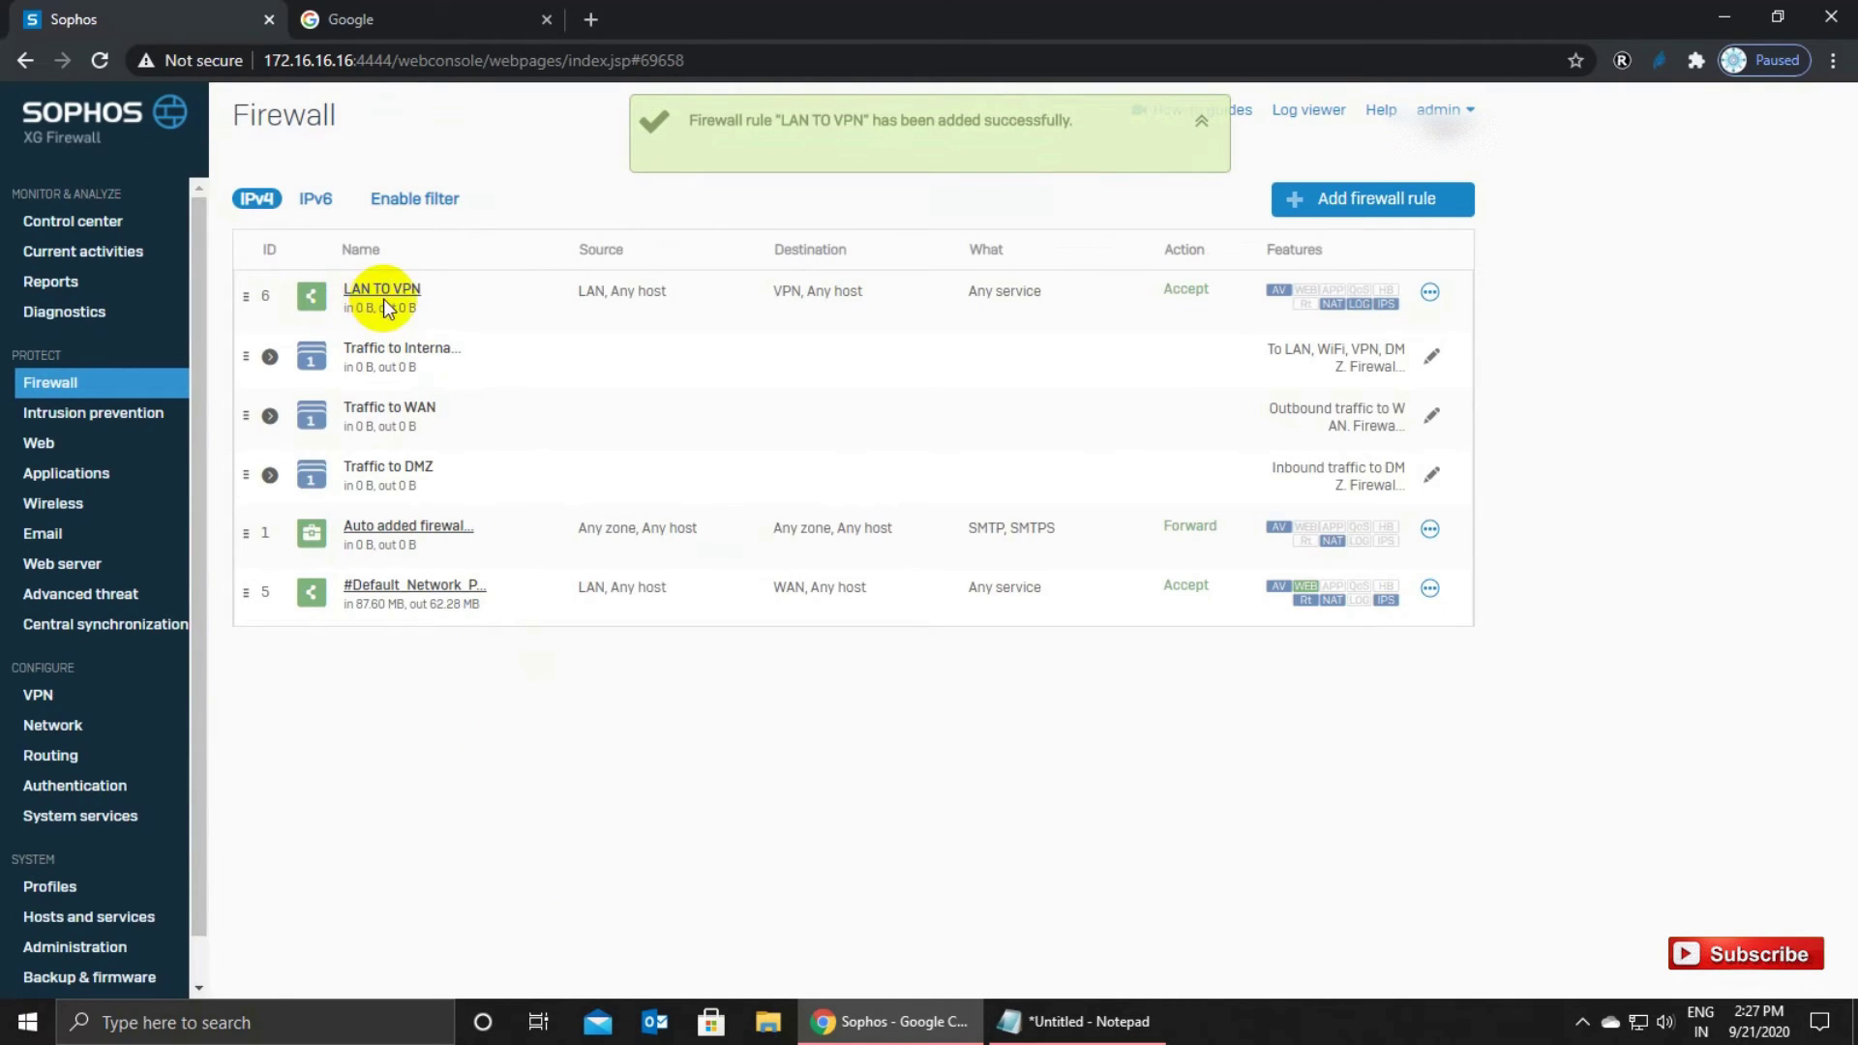
Create a user/network rule named VPN TO LAN: Accept, position Top, group None.
{"action": "left_click", "coordinate": [1350, 198]}
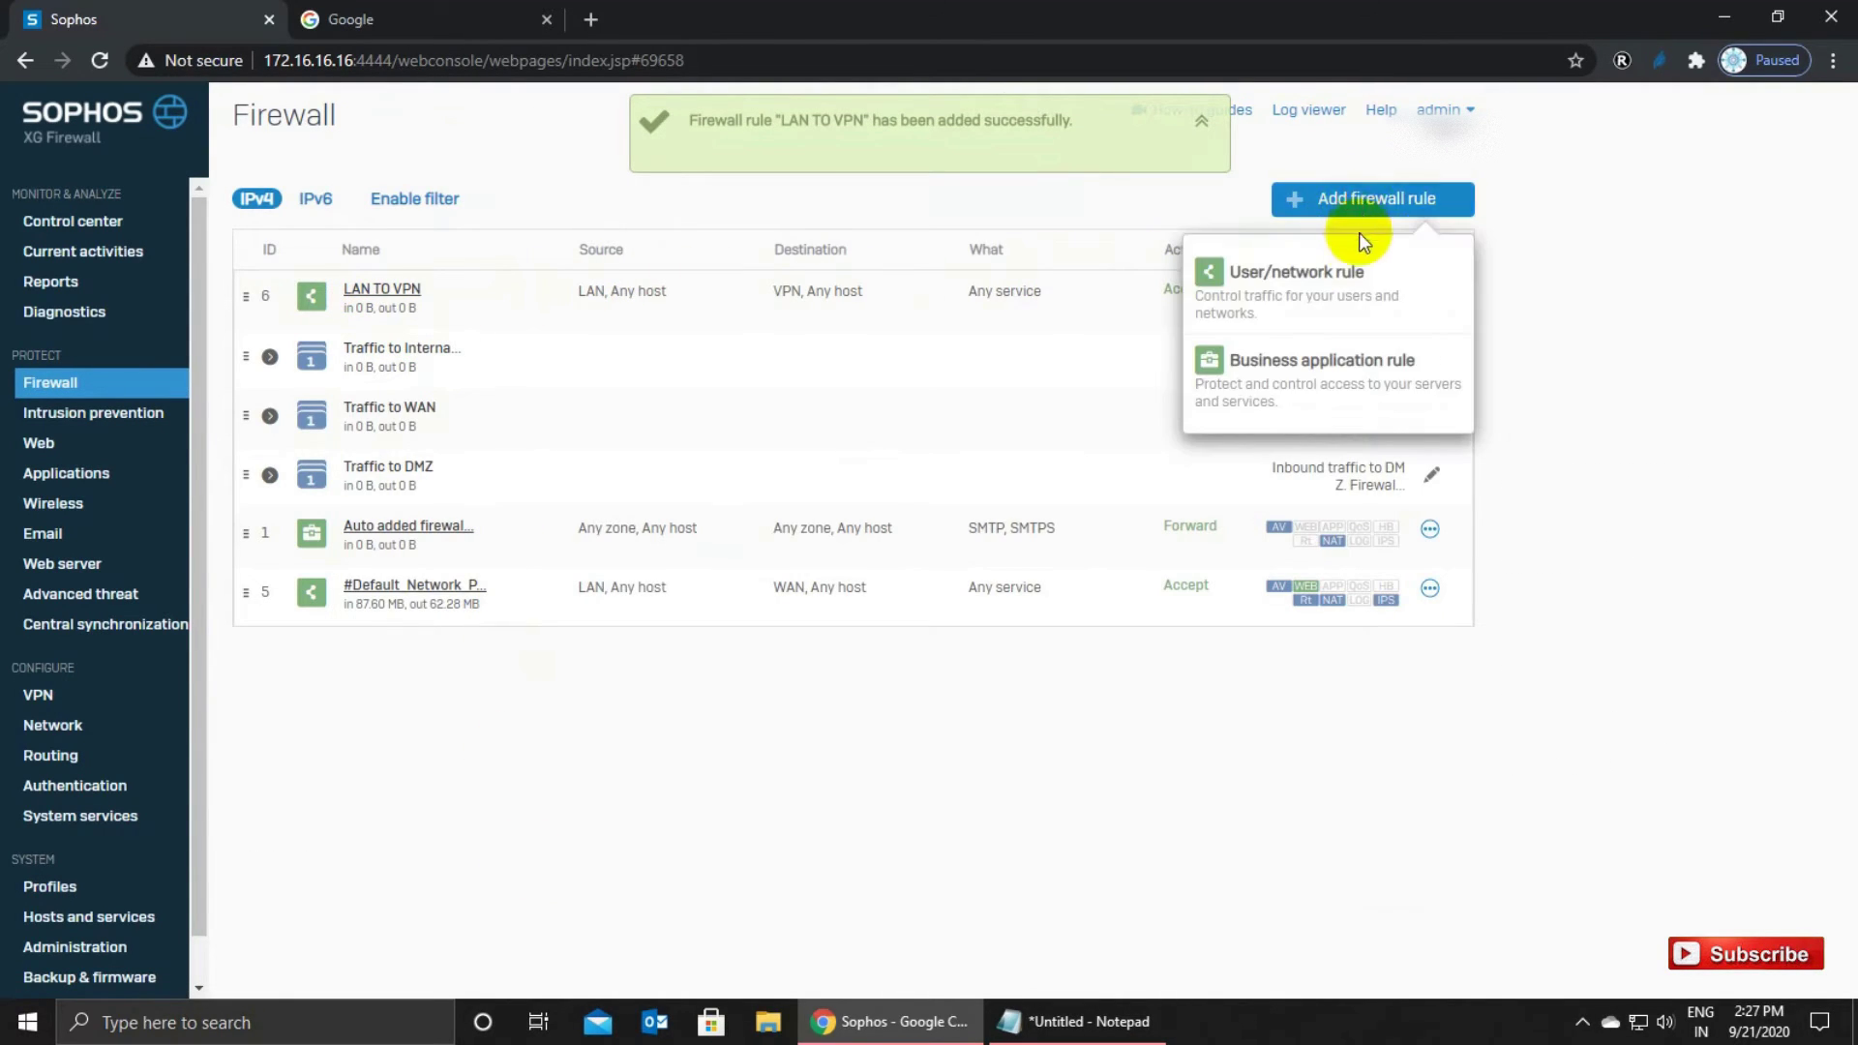
{"action": "left_click", "coordinate": [1293, 273]}
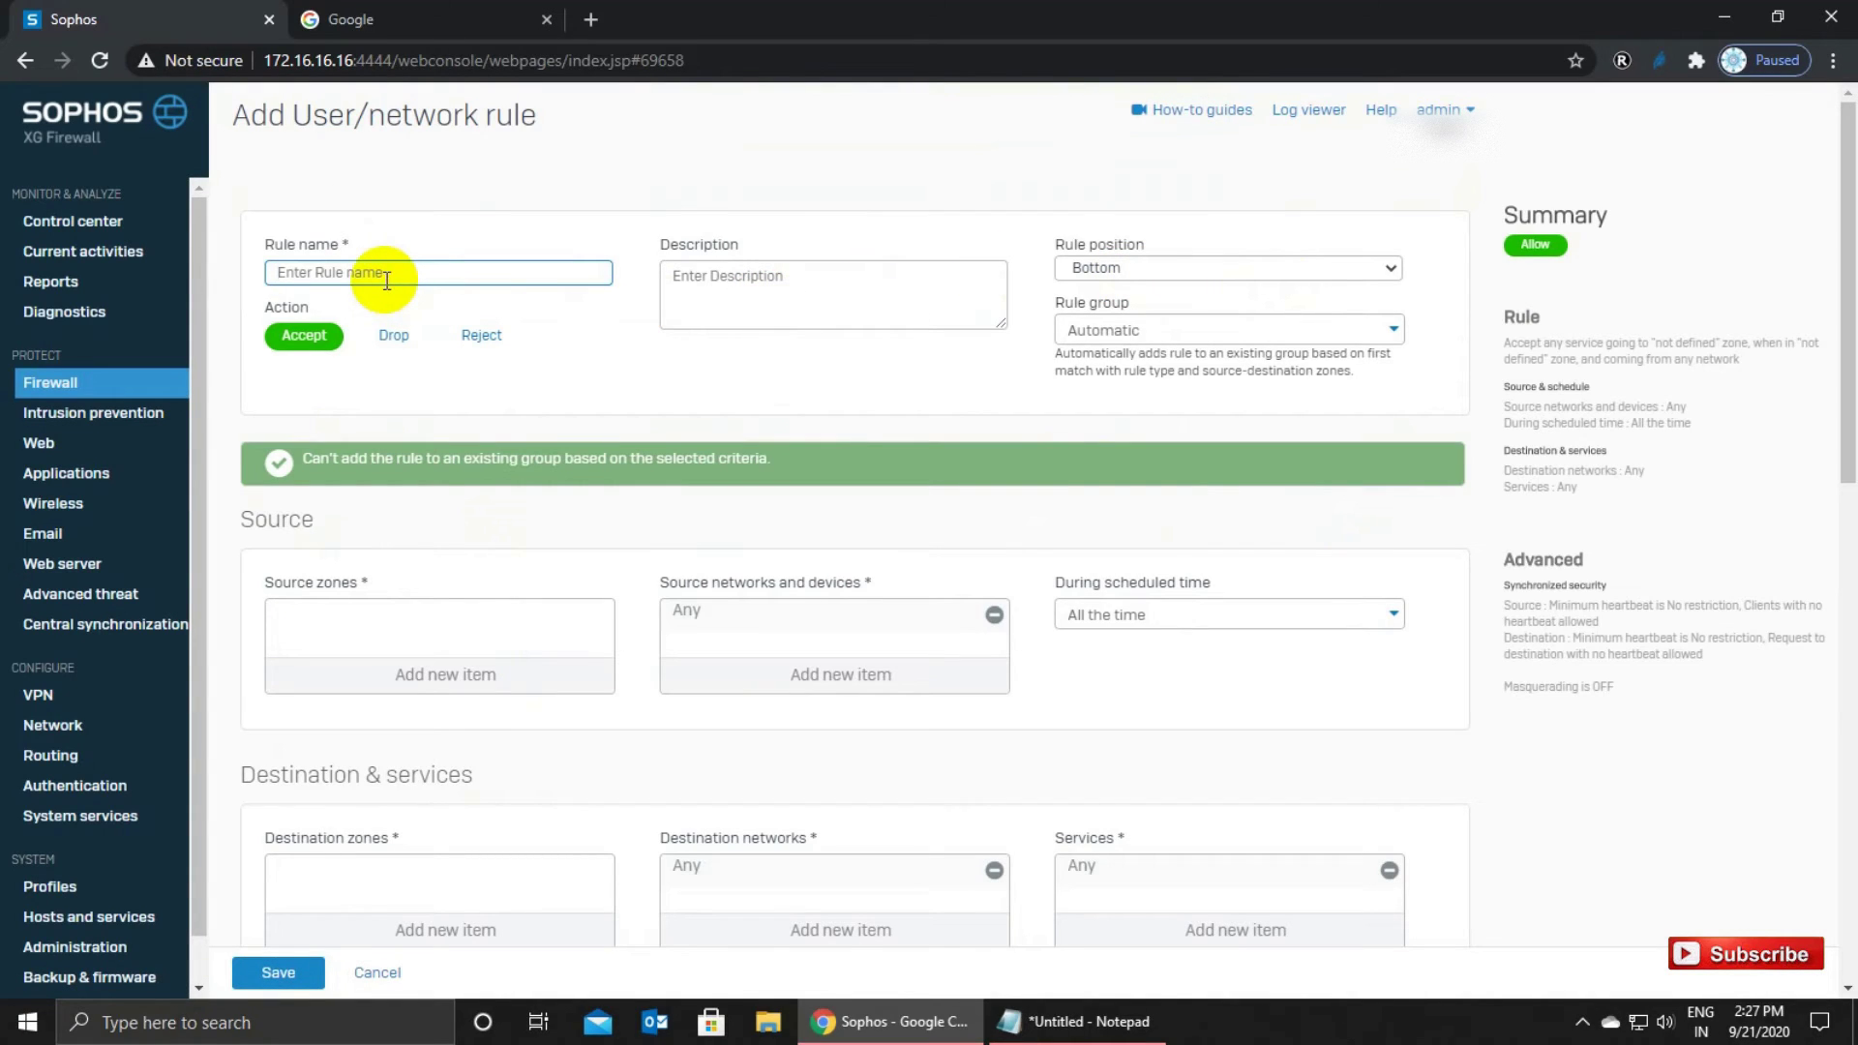
{"action": "type", "text": "VPN TO LAN"}
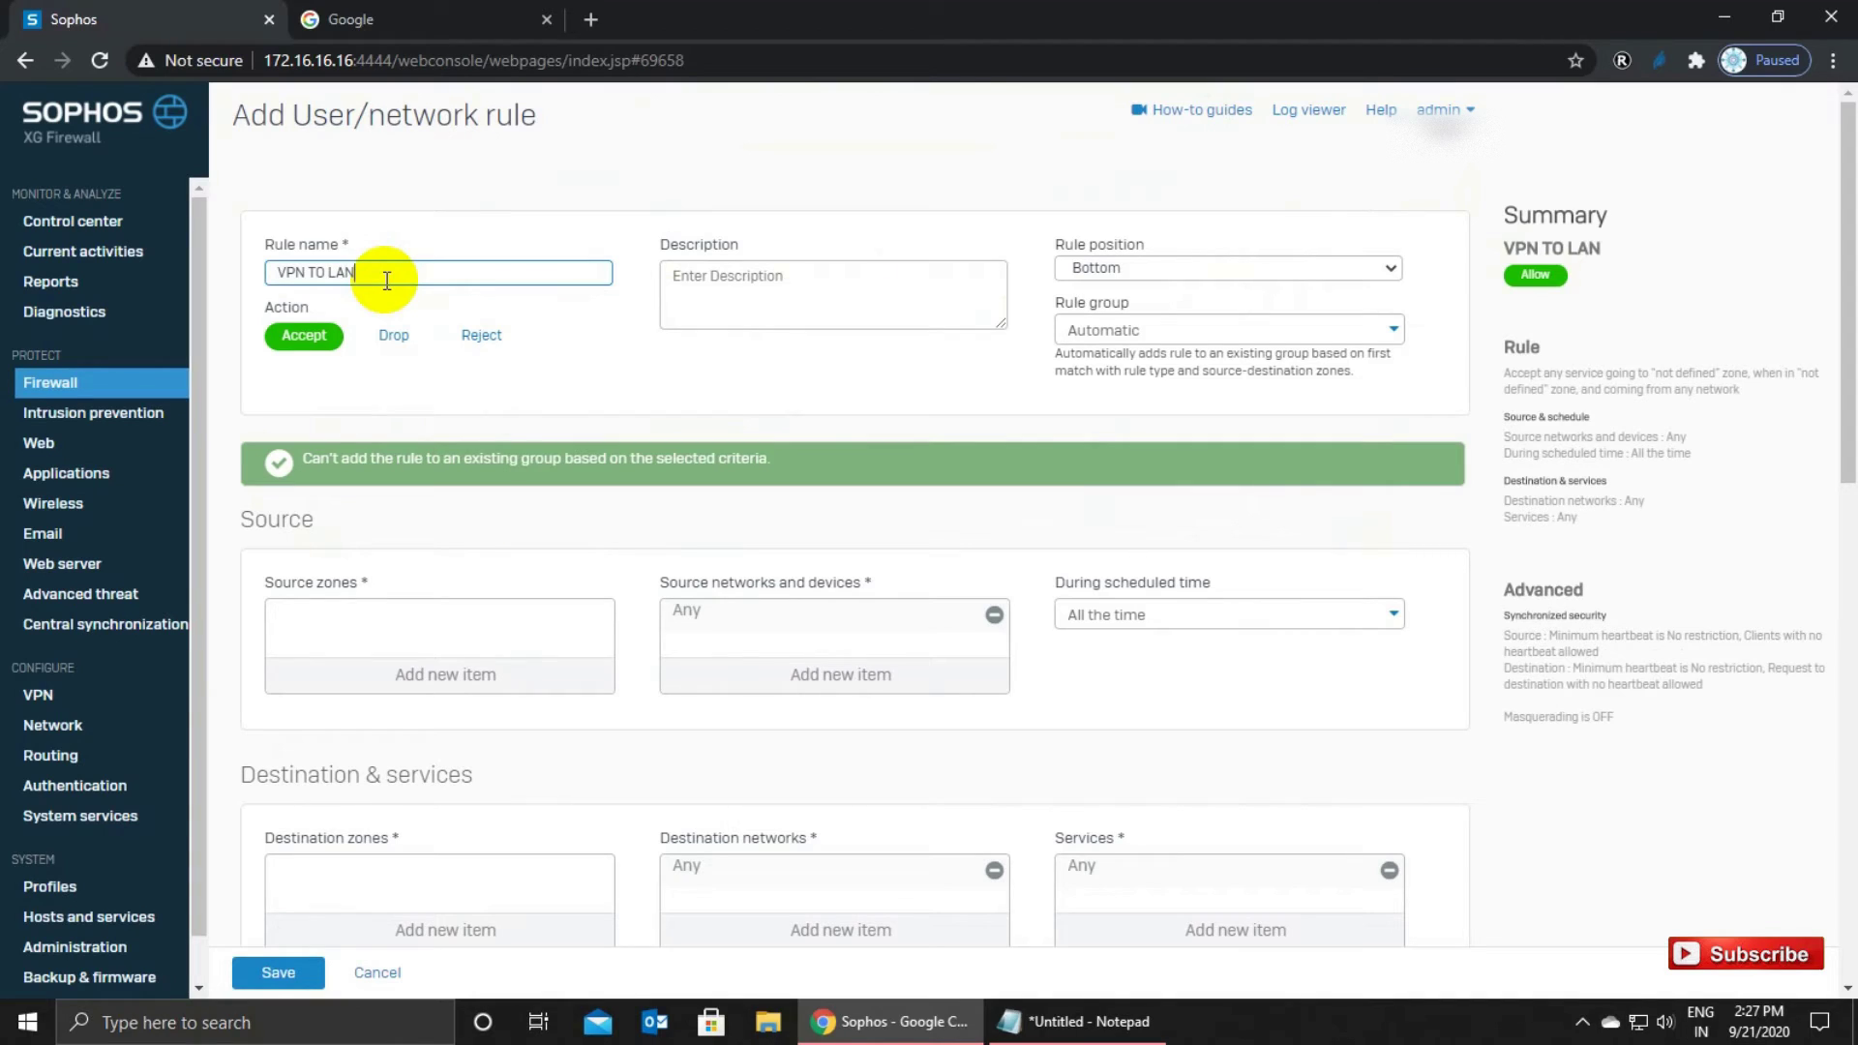
{"action": "left_click", "coordinate": [304, 335]}
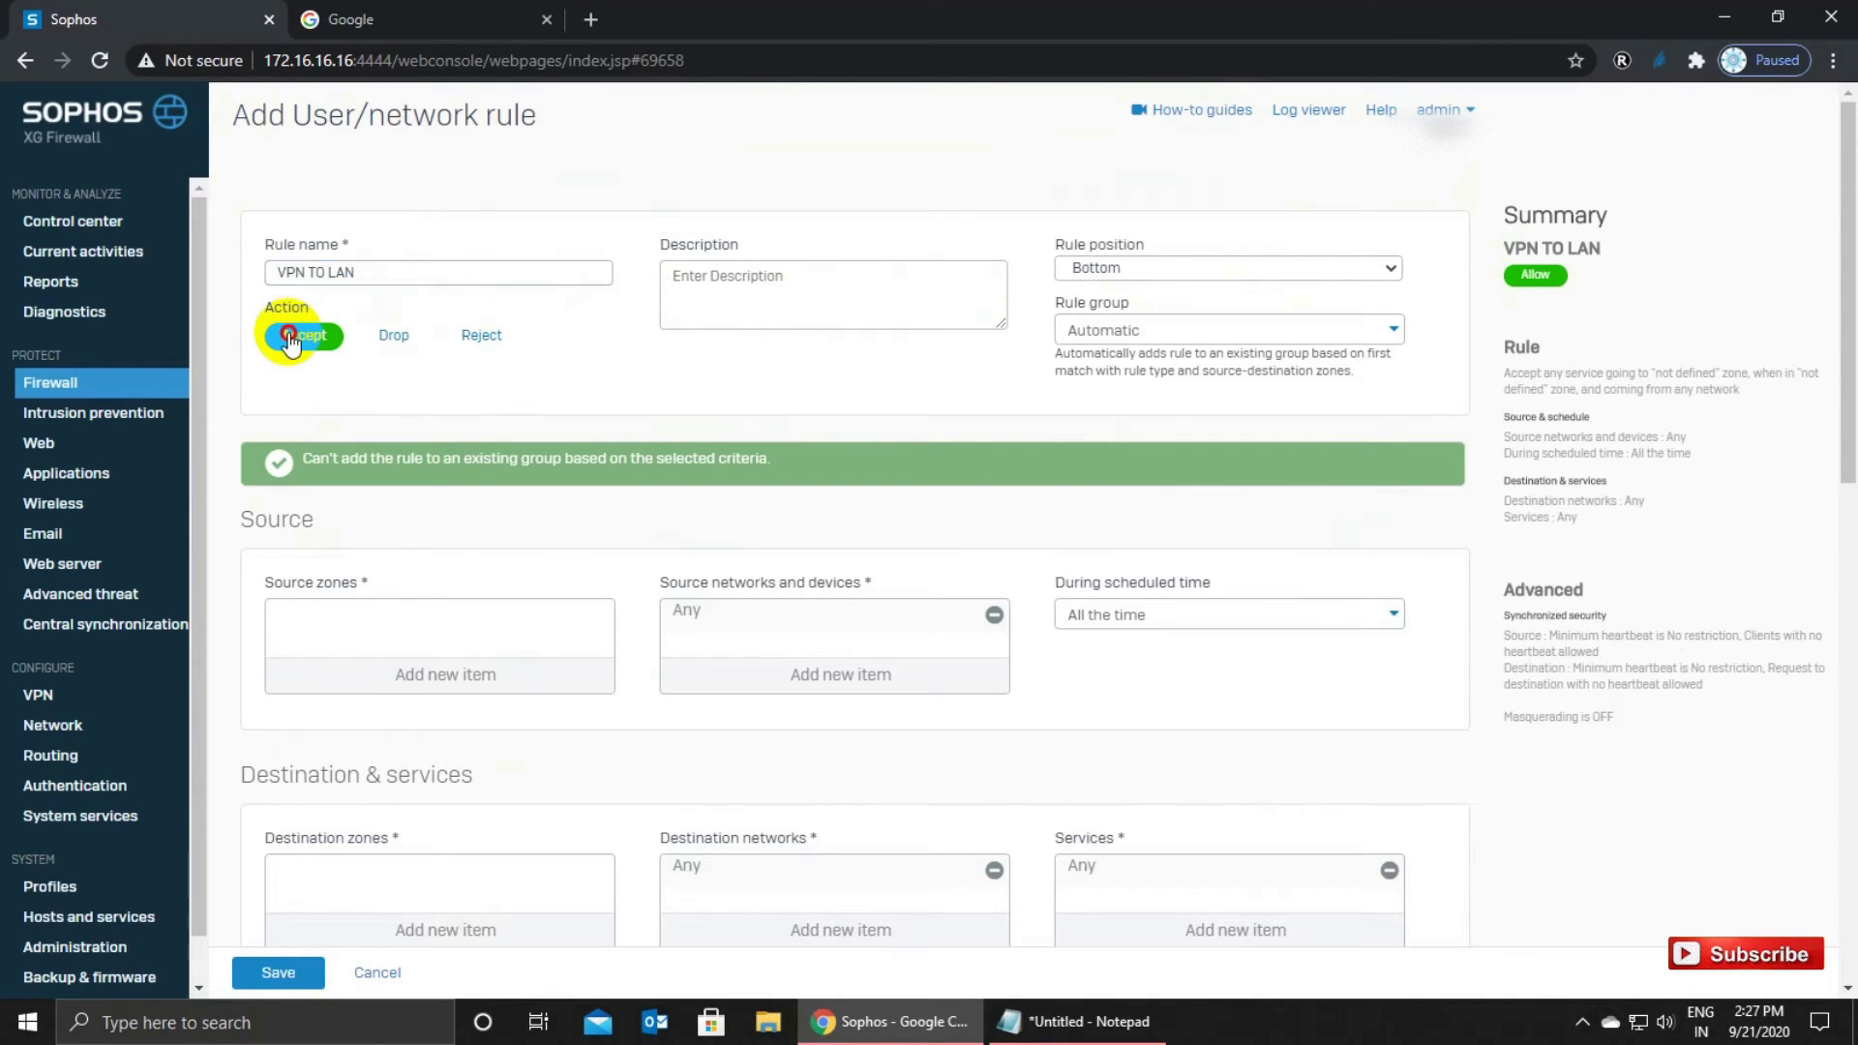
{"action": "left_click", "coordinate": [1119, 279]}
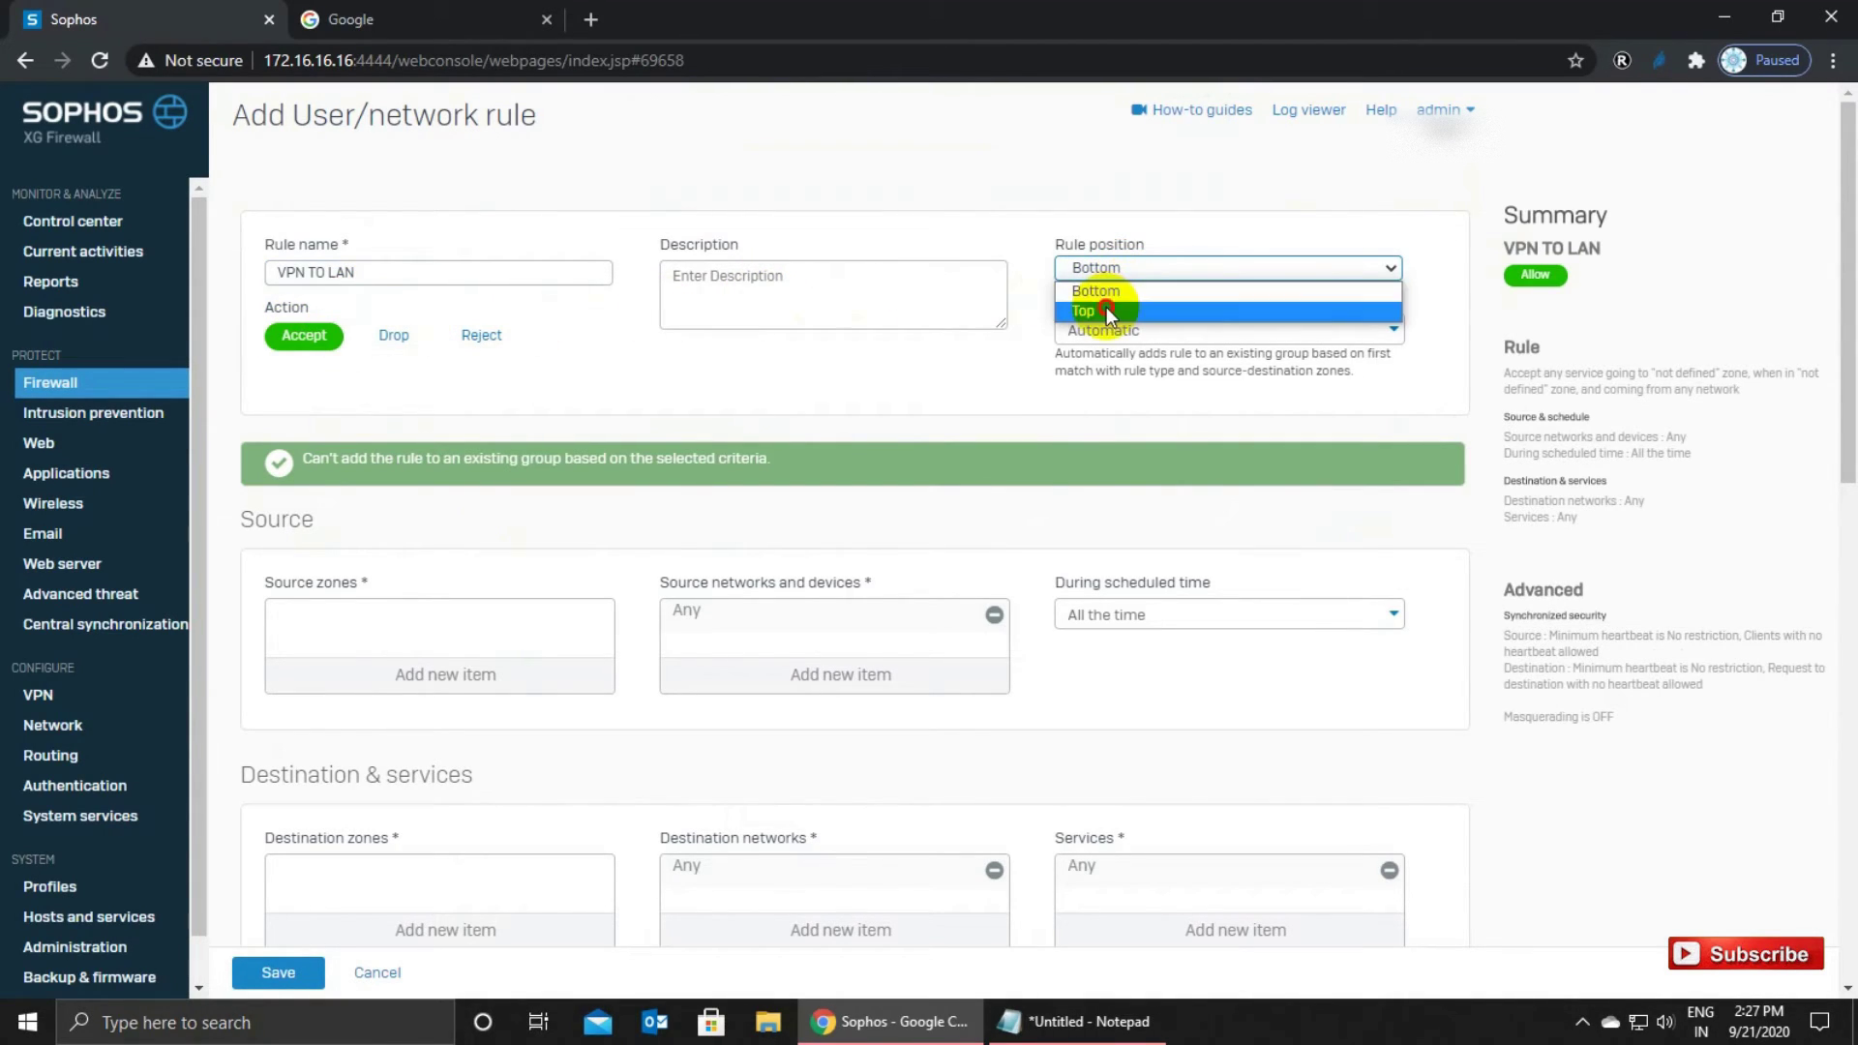
{"action": "left_click", "coordinate": [1106, 306]}
{"action": "left_click", "coordinate": [1118, 332]}
{"action": "left_click", "coordinate": [1087, 402]}
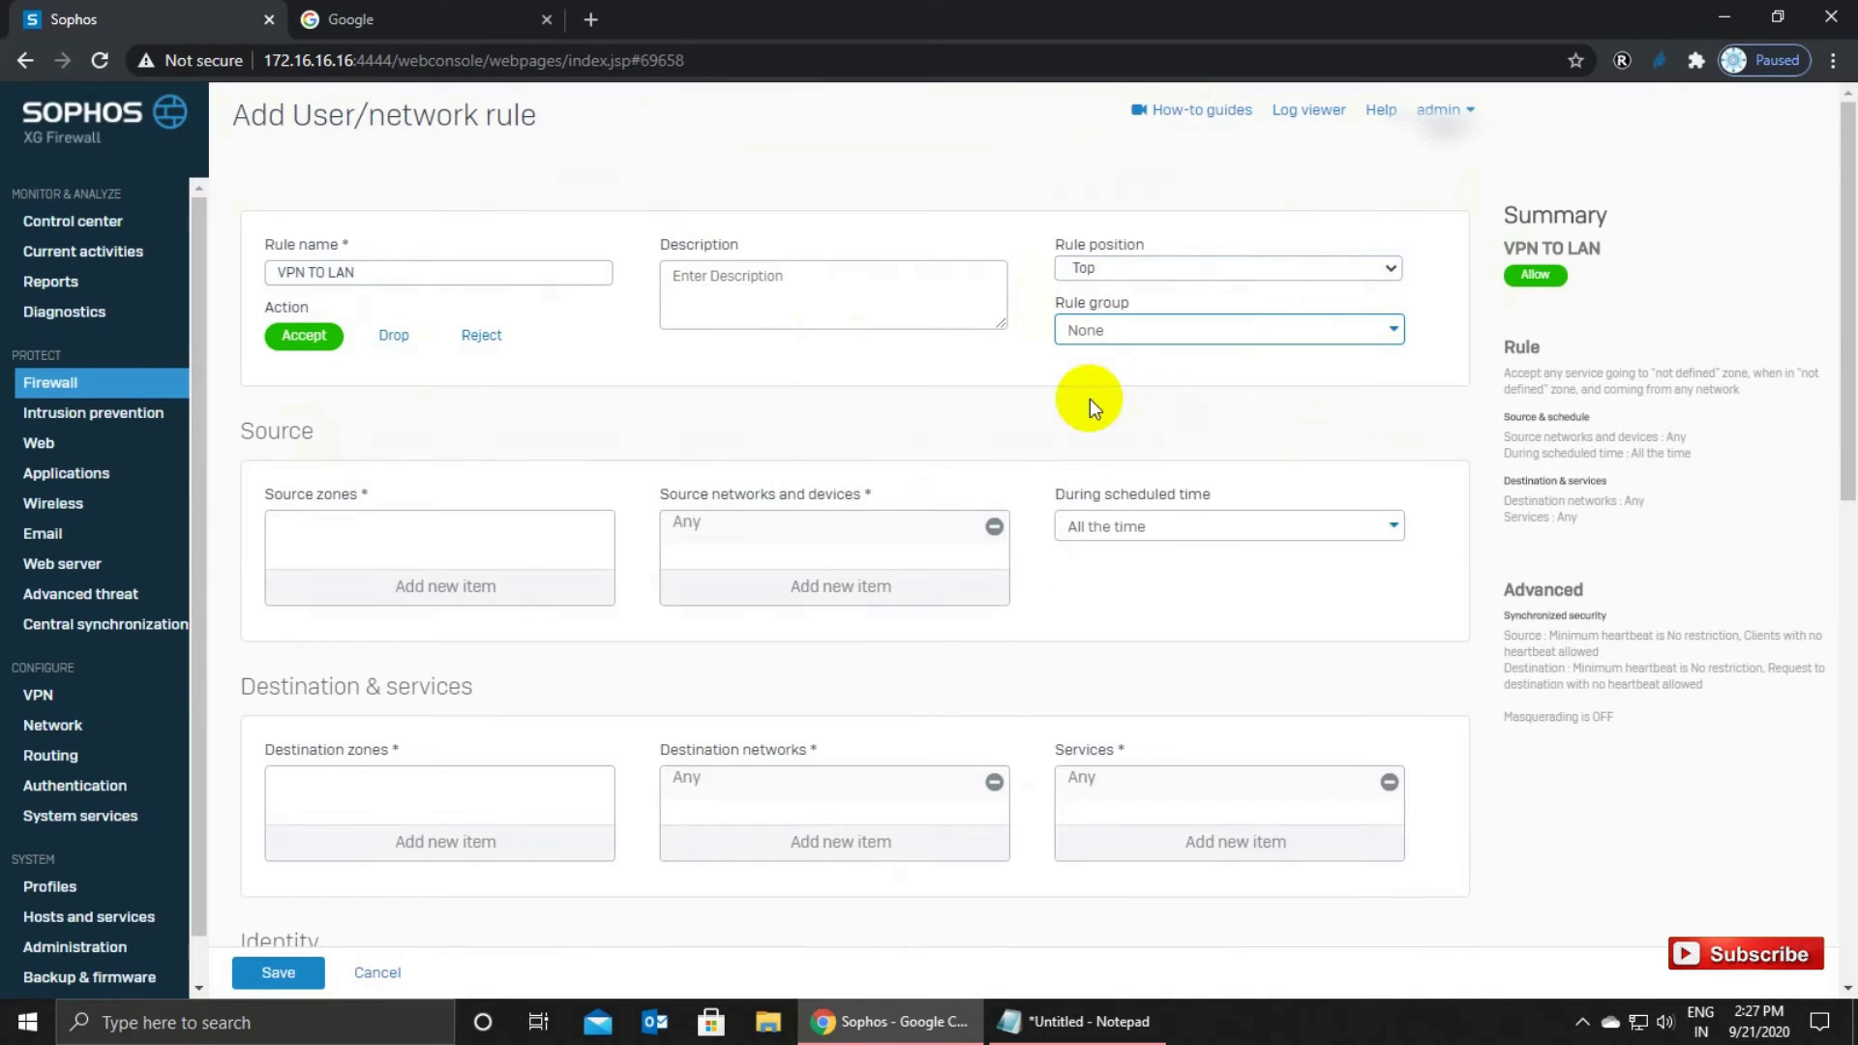
Set the rule's source zone to VPN and destination zone to LAN.
{"action": "left_click", "coordinate": [457, 588]}
{"action": "left_click", "coordinate": [303, 650]}
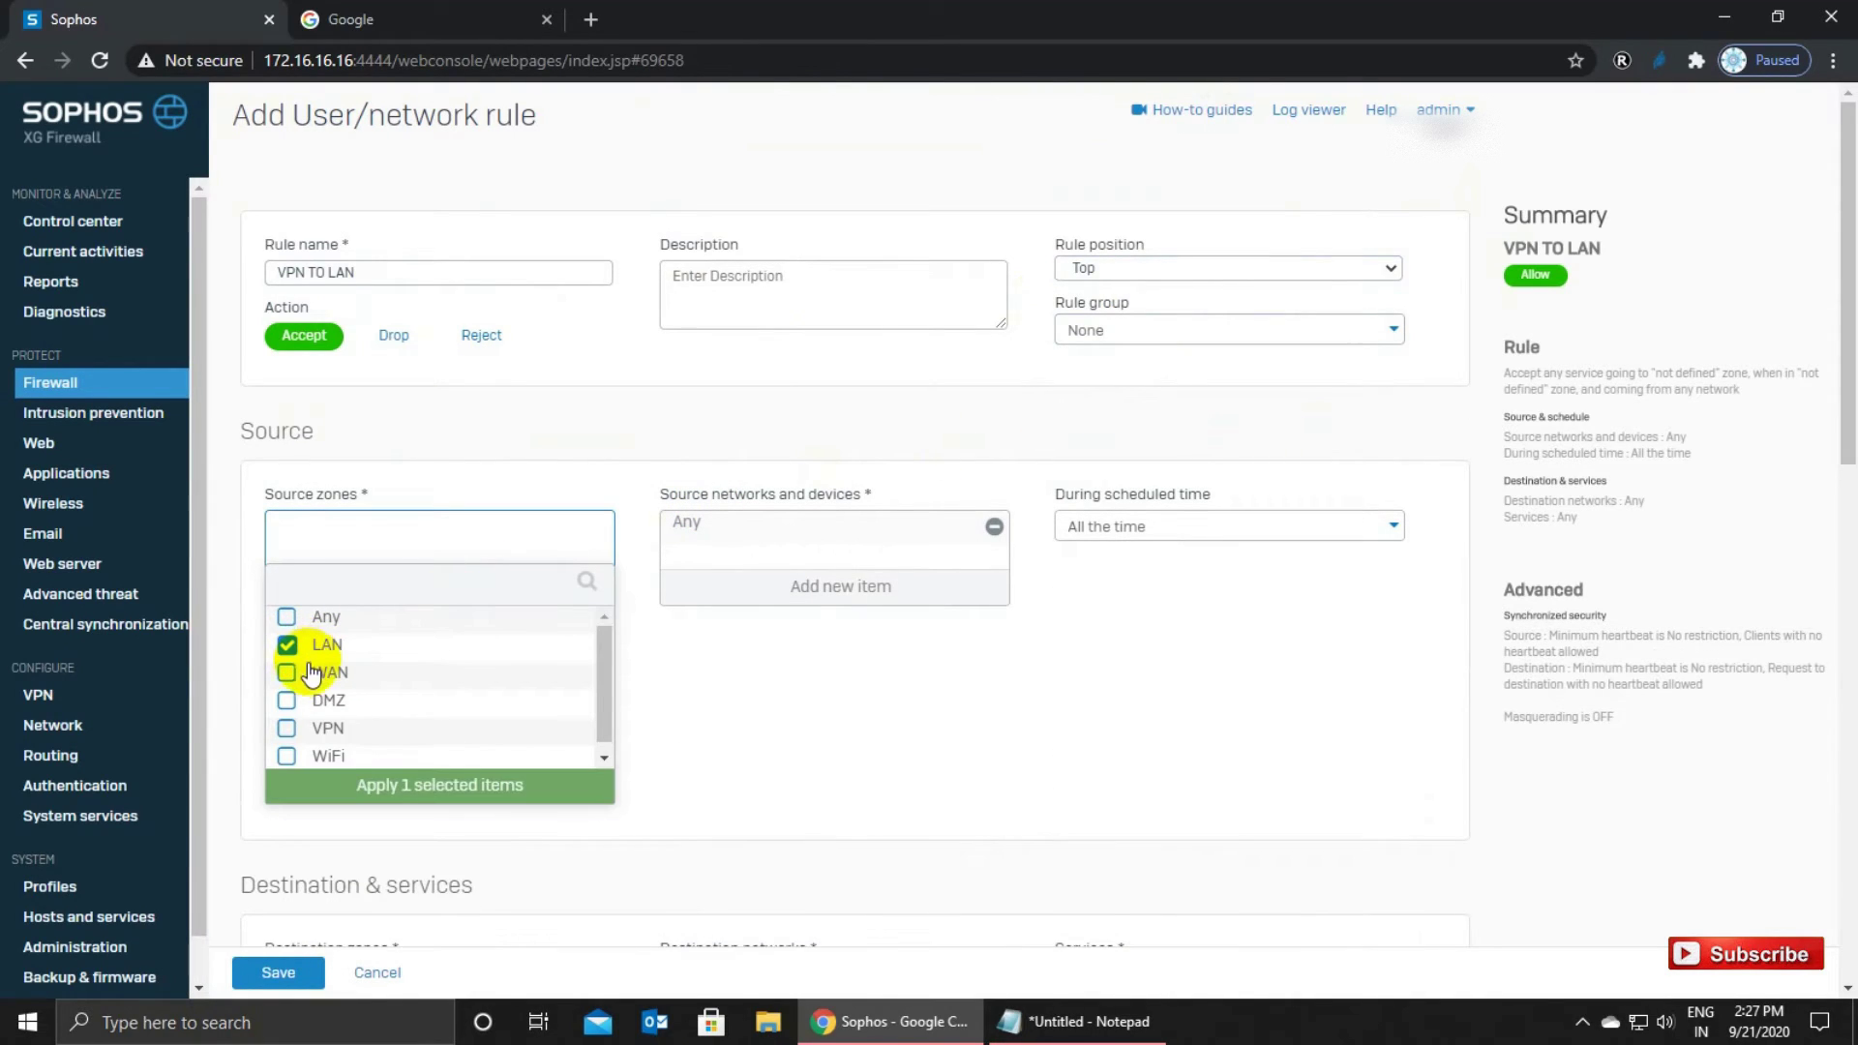
{"action": "left_click", "coordinate": [300, 649]}
{"action": "left_click", "coordinate": [300, 728]}
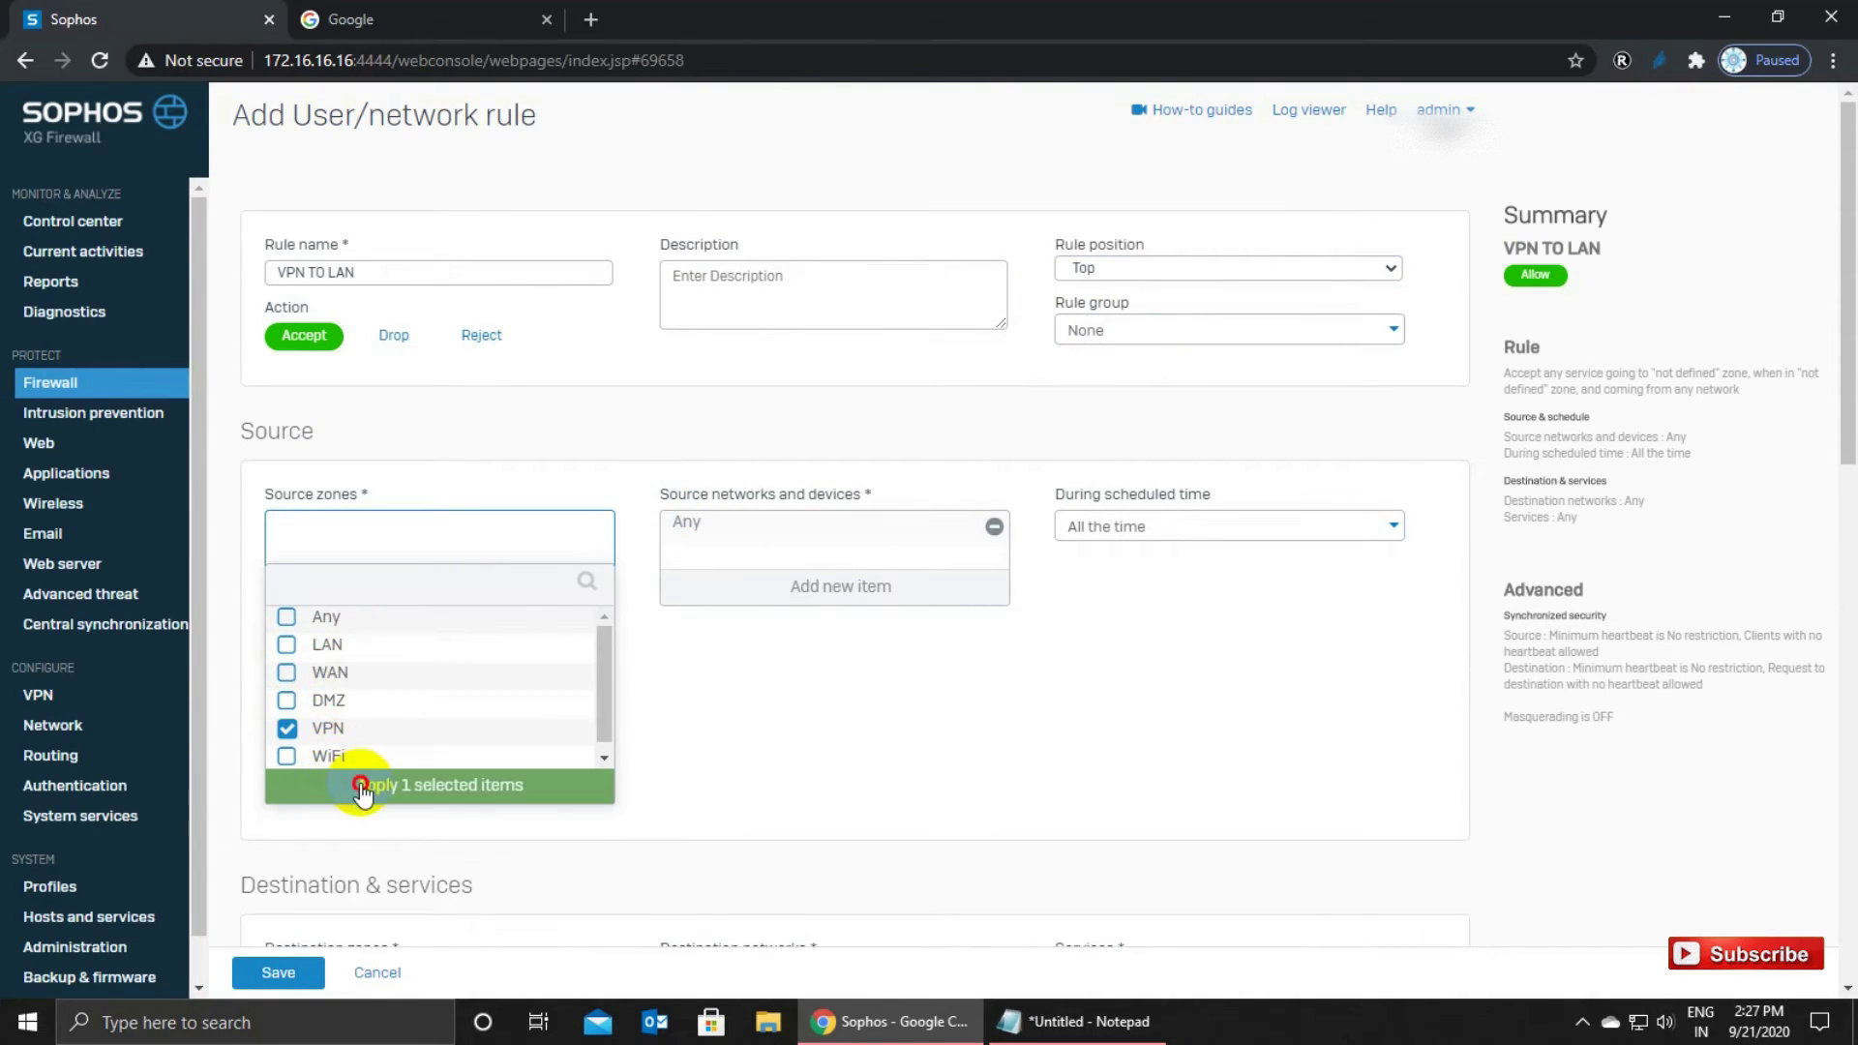
{"action": "left_click", "coordinate": [365, 780]}
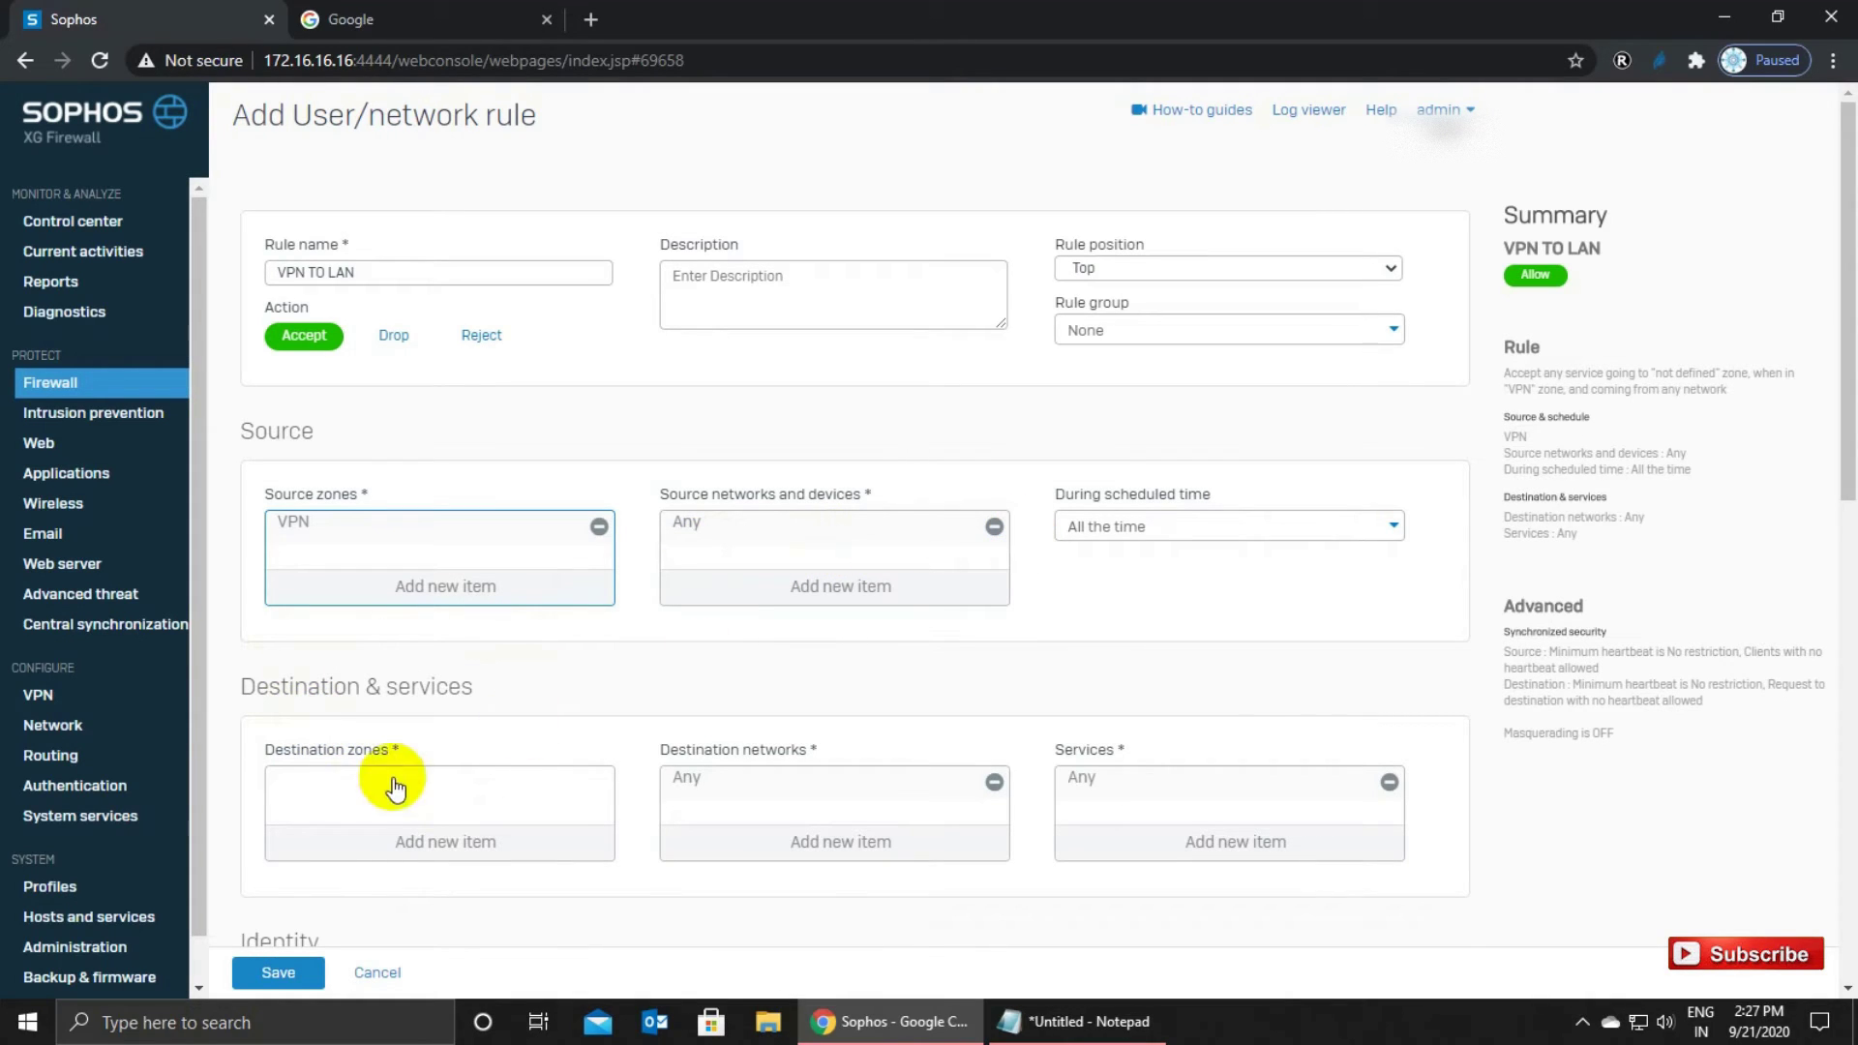
{"action": "left_click", "coordinate": [419, 839]}
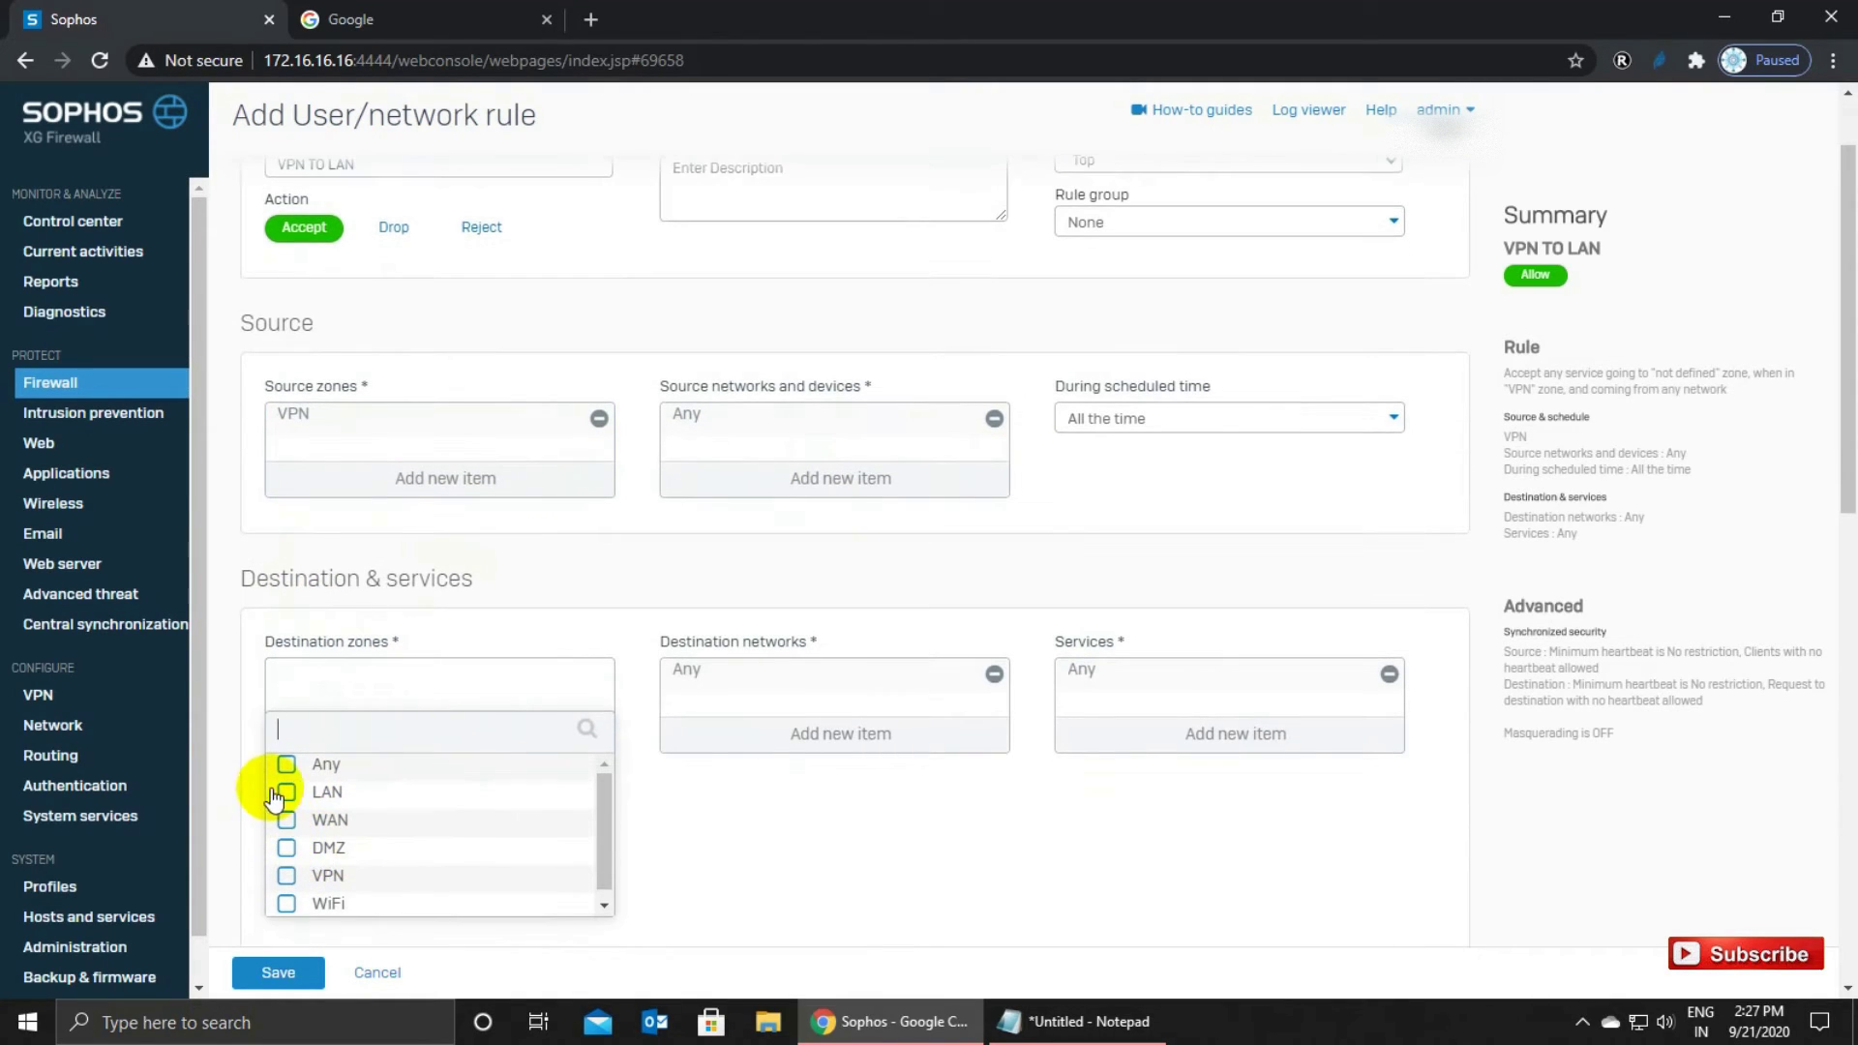
{"action": "left_click", "coordinate": [286, 792]}
{"action": "left_click", "coordinate": [366, 927]}
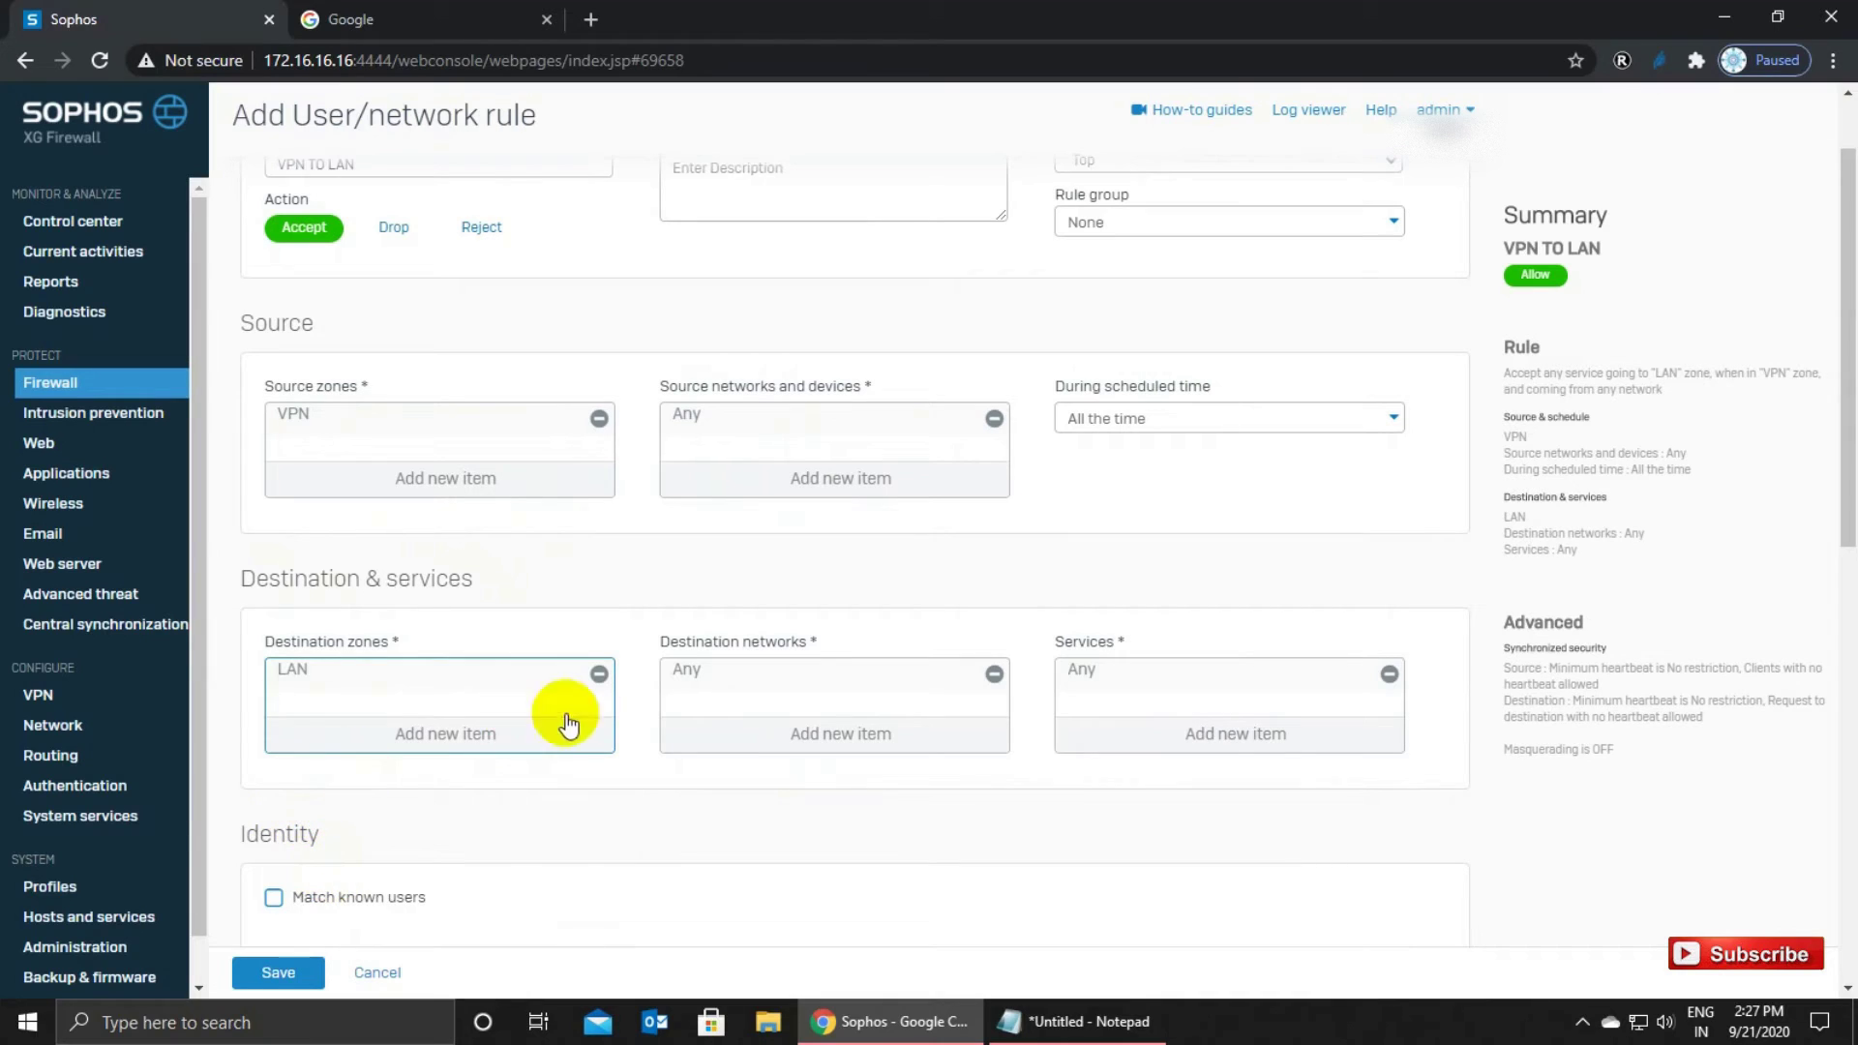
{"action": "scroll", "coordinate": [775, 719], "scroll_direction": "down", "scroll_amount": 4}
Turn on HTTP and FTP scanning and choose generalpolicy for intrusion prevention.
{"action": "scroll", "coordinate": [775, 718], "scroll_direction": "down", "scroll_amount": 1}
{"action": "left_click", "coordinate": [274, 596]}
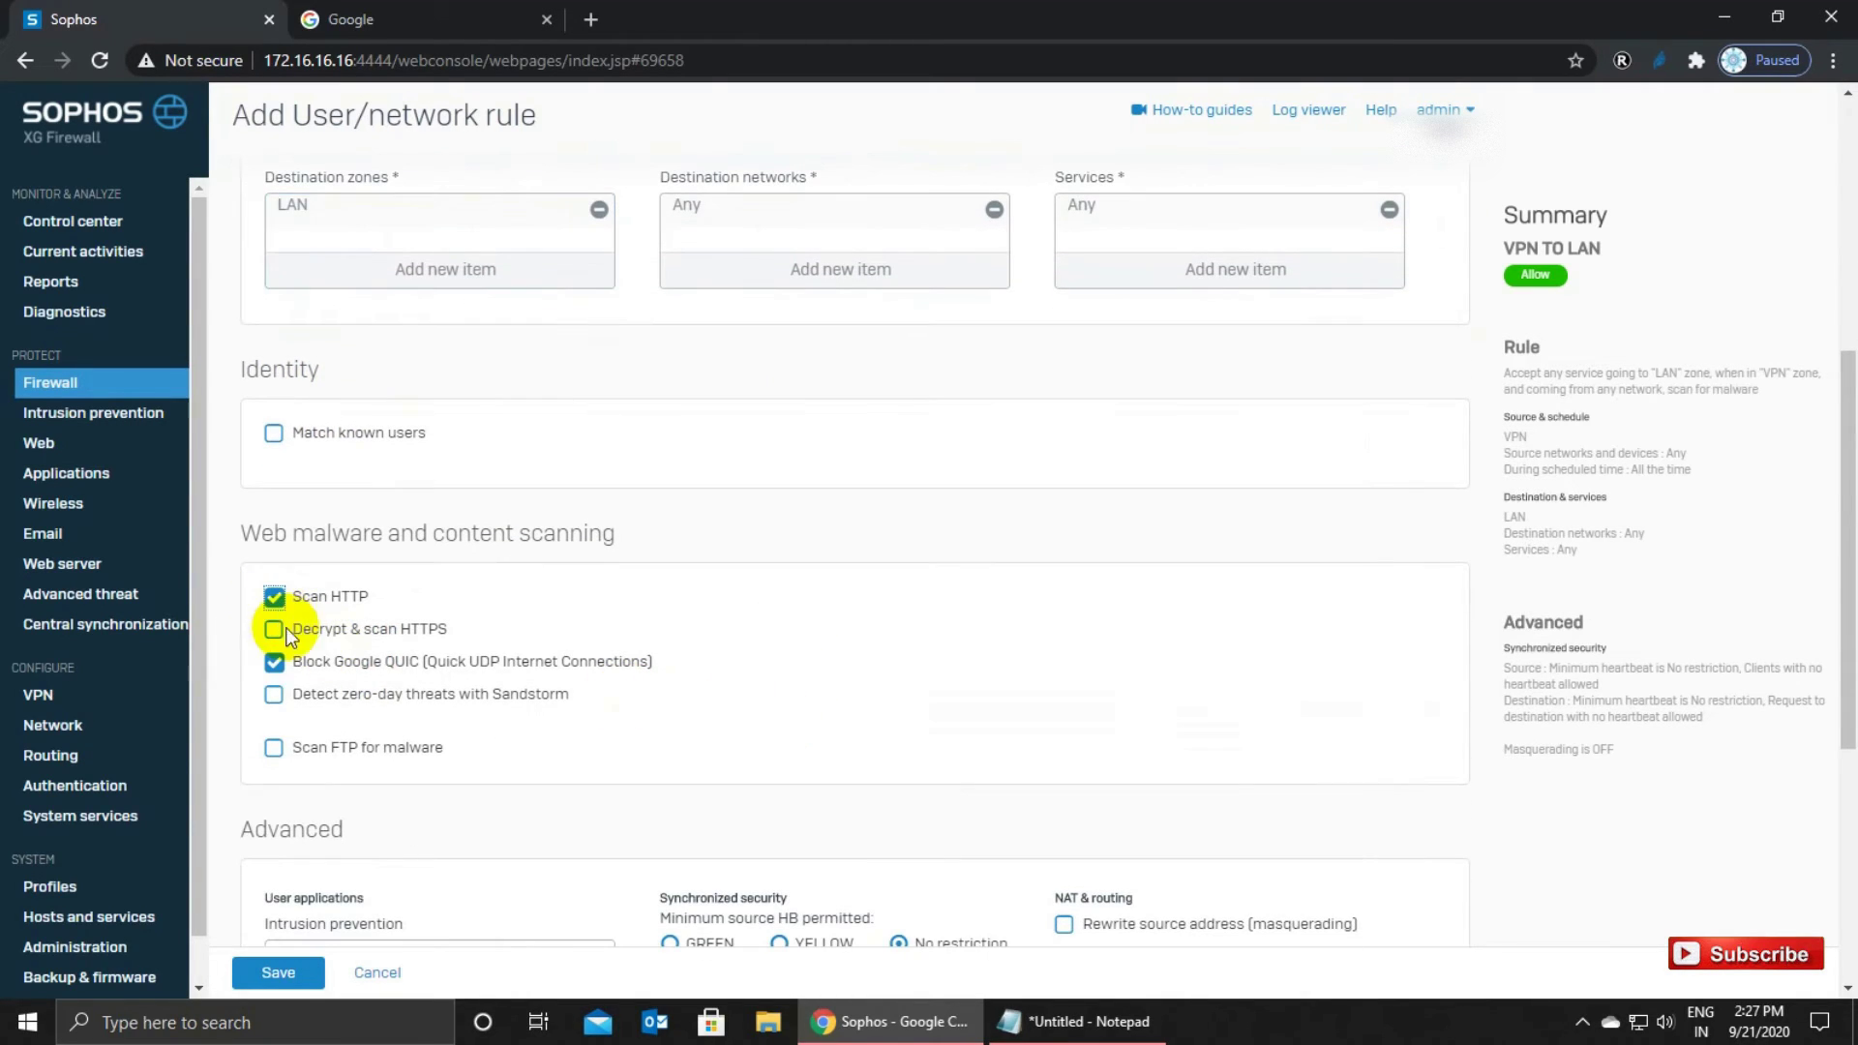
{"action": "left_click", "coordinate": [274, 749]}
{"action": "scroll", "coordinate": [439, 770], "scroll_direction": "down", "scroll_amount": 3}
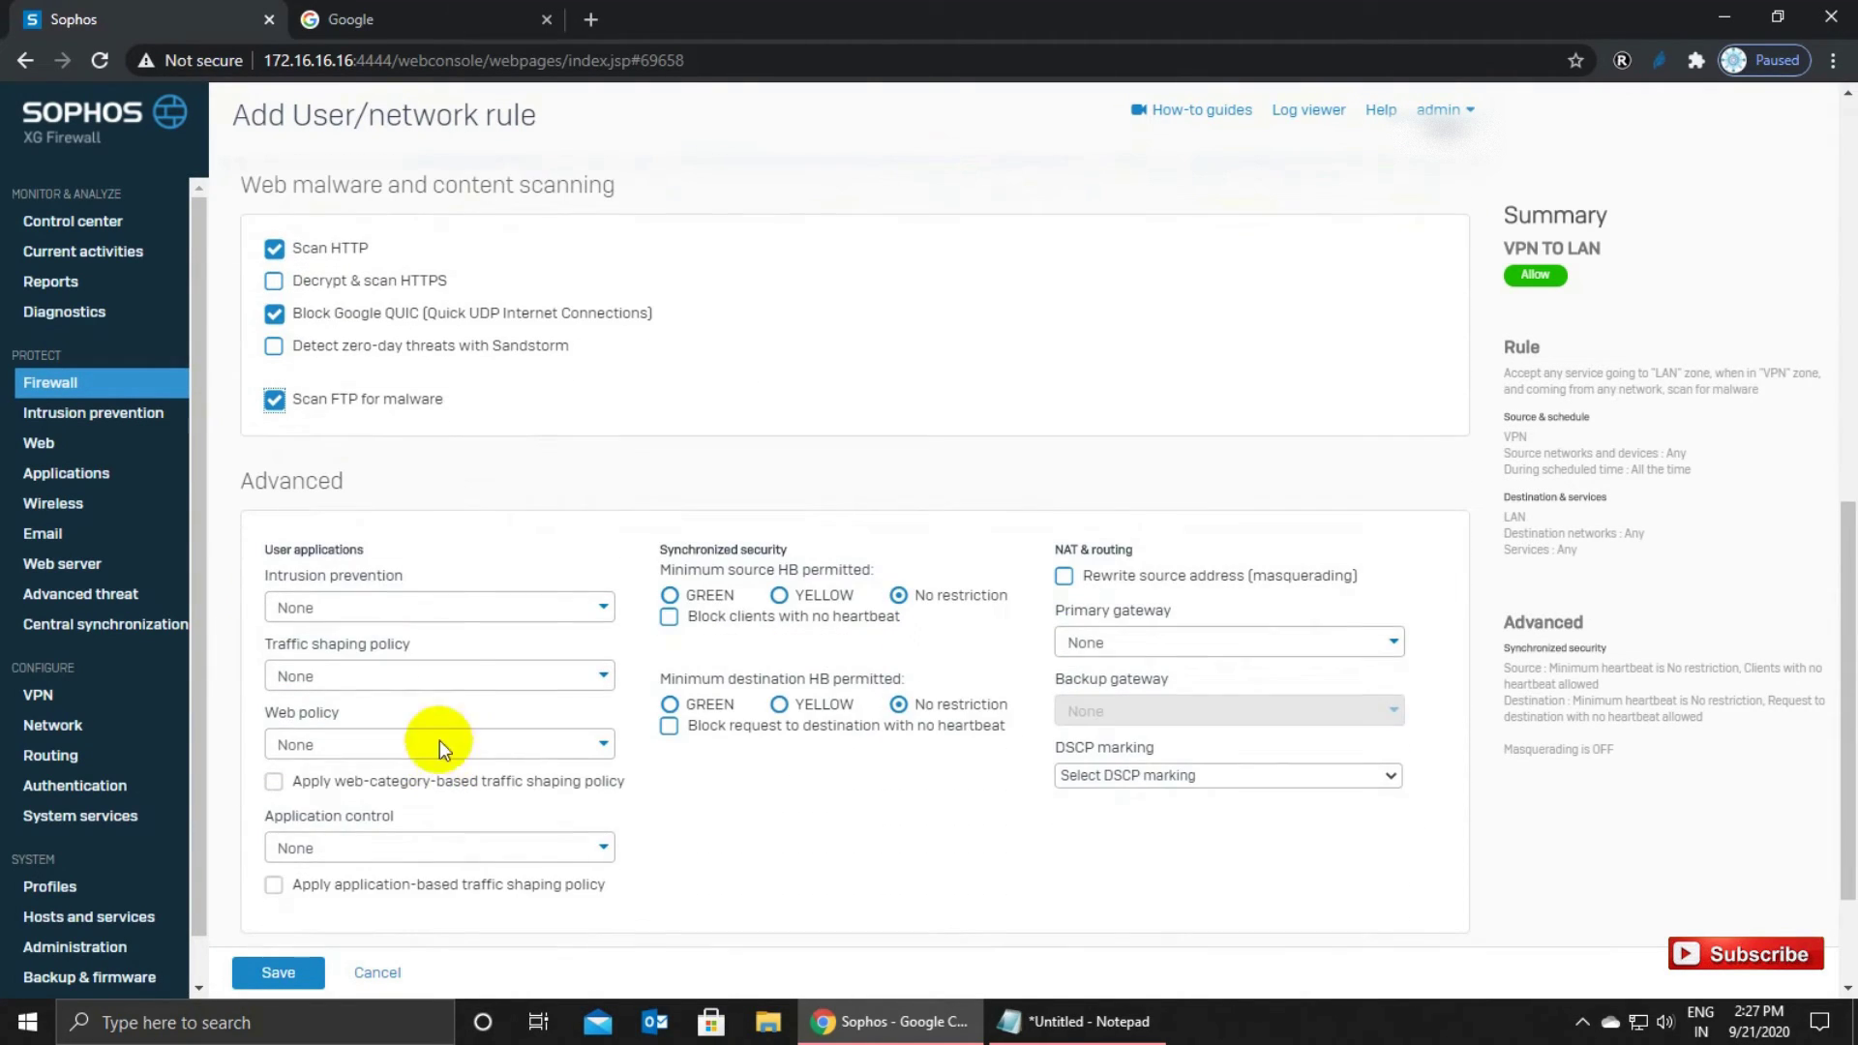
{"action": "left_click", "coordinate": [440, 629]}
{"action": "left_click", "coordinate": [339, 708]}
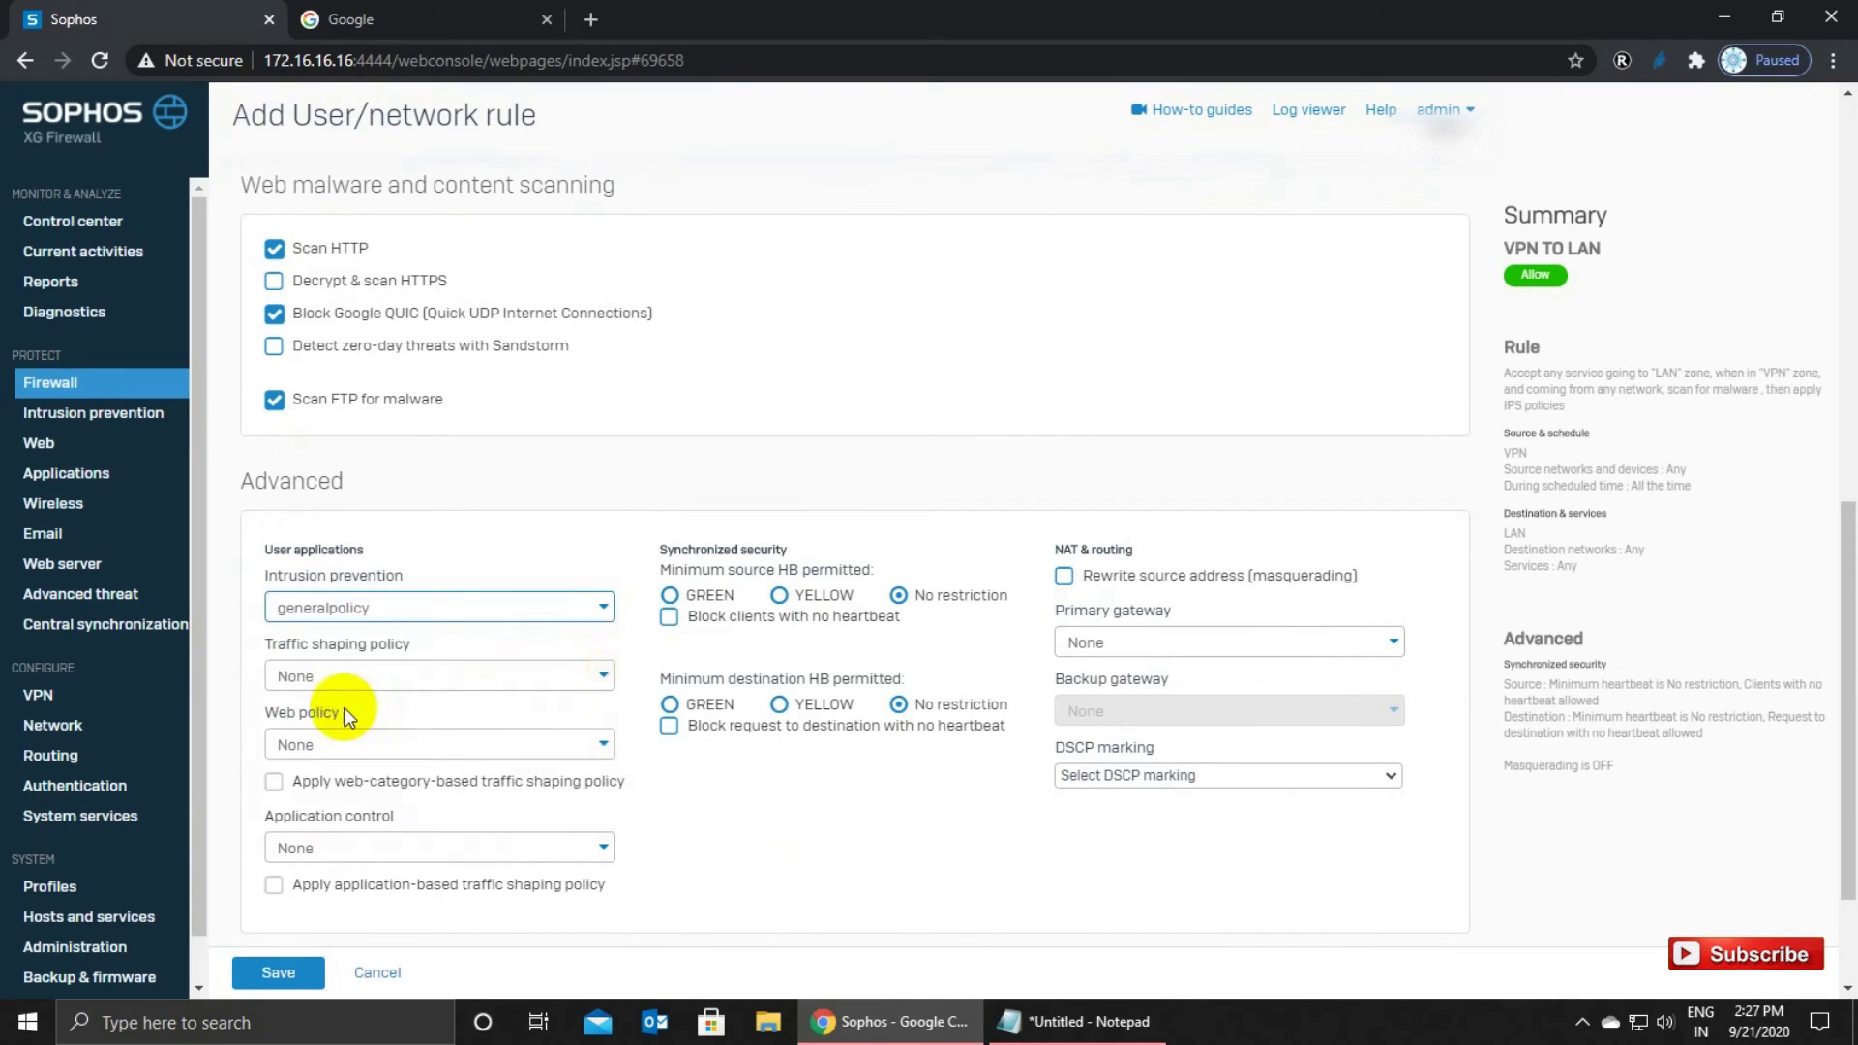
Enable masquerading and firewall traffic logging, then save the VPN TO LAN rule.
{"action": "left_click", "coordinate": [1064, 576]}
{"action": "scroll", "coordinate": [359, 827], "scroll_direction": "down", "scroll_amount": 1}
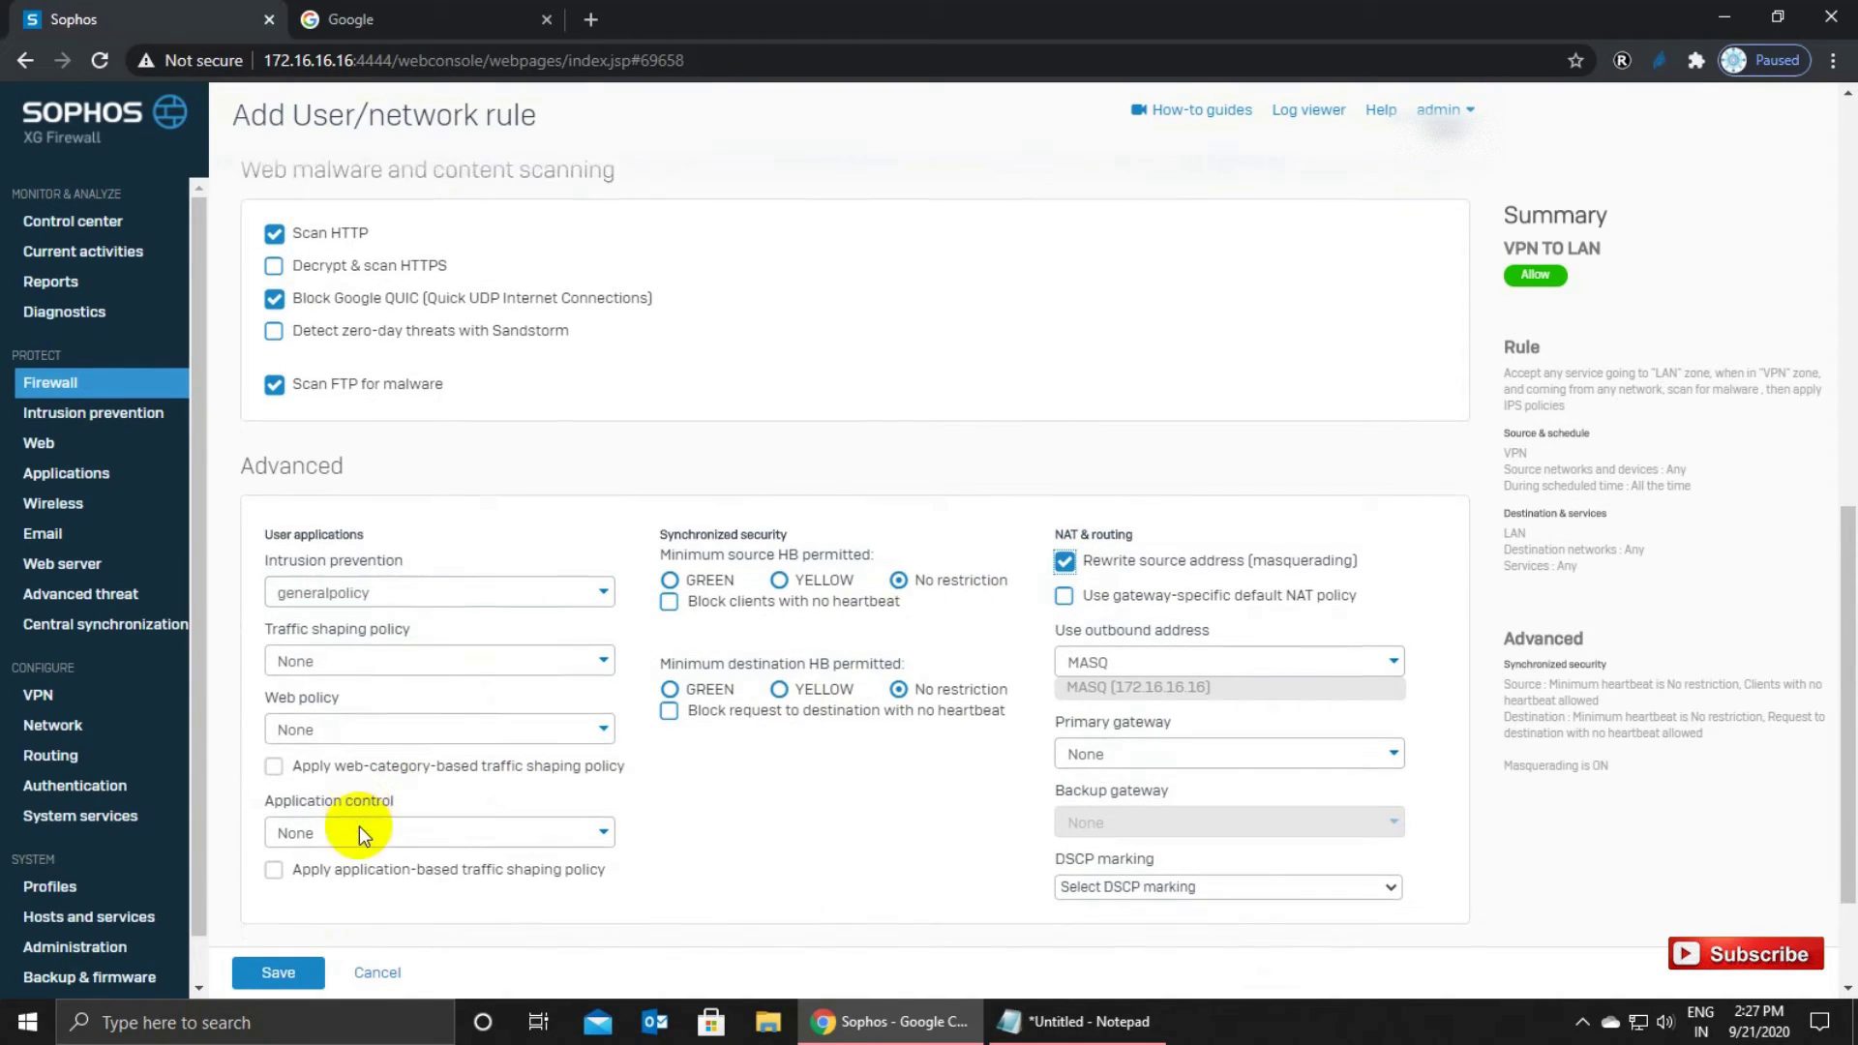
{"action": "scroll", "coordinate": [351, 817], "scroll_direction": "down", "scroll_amount": 1}
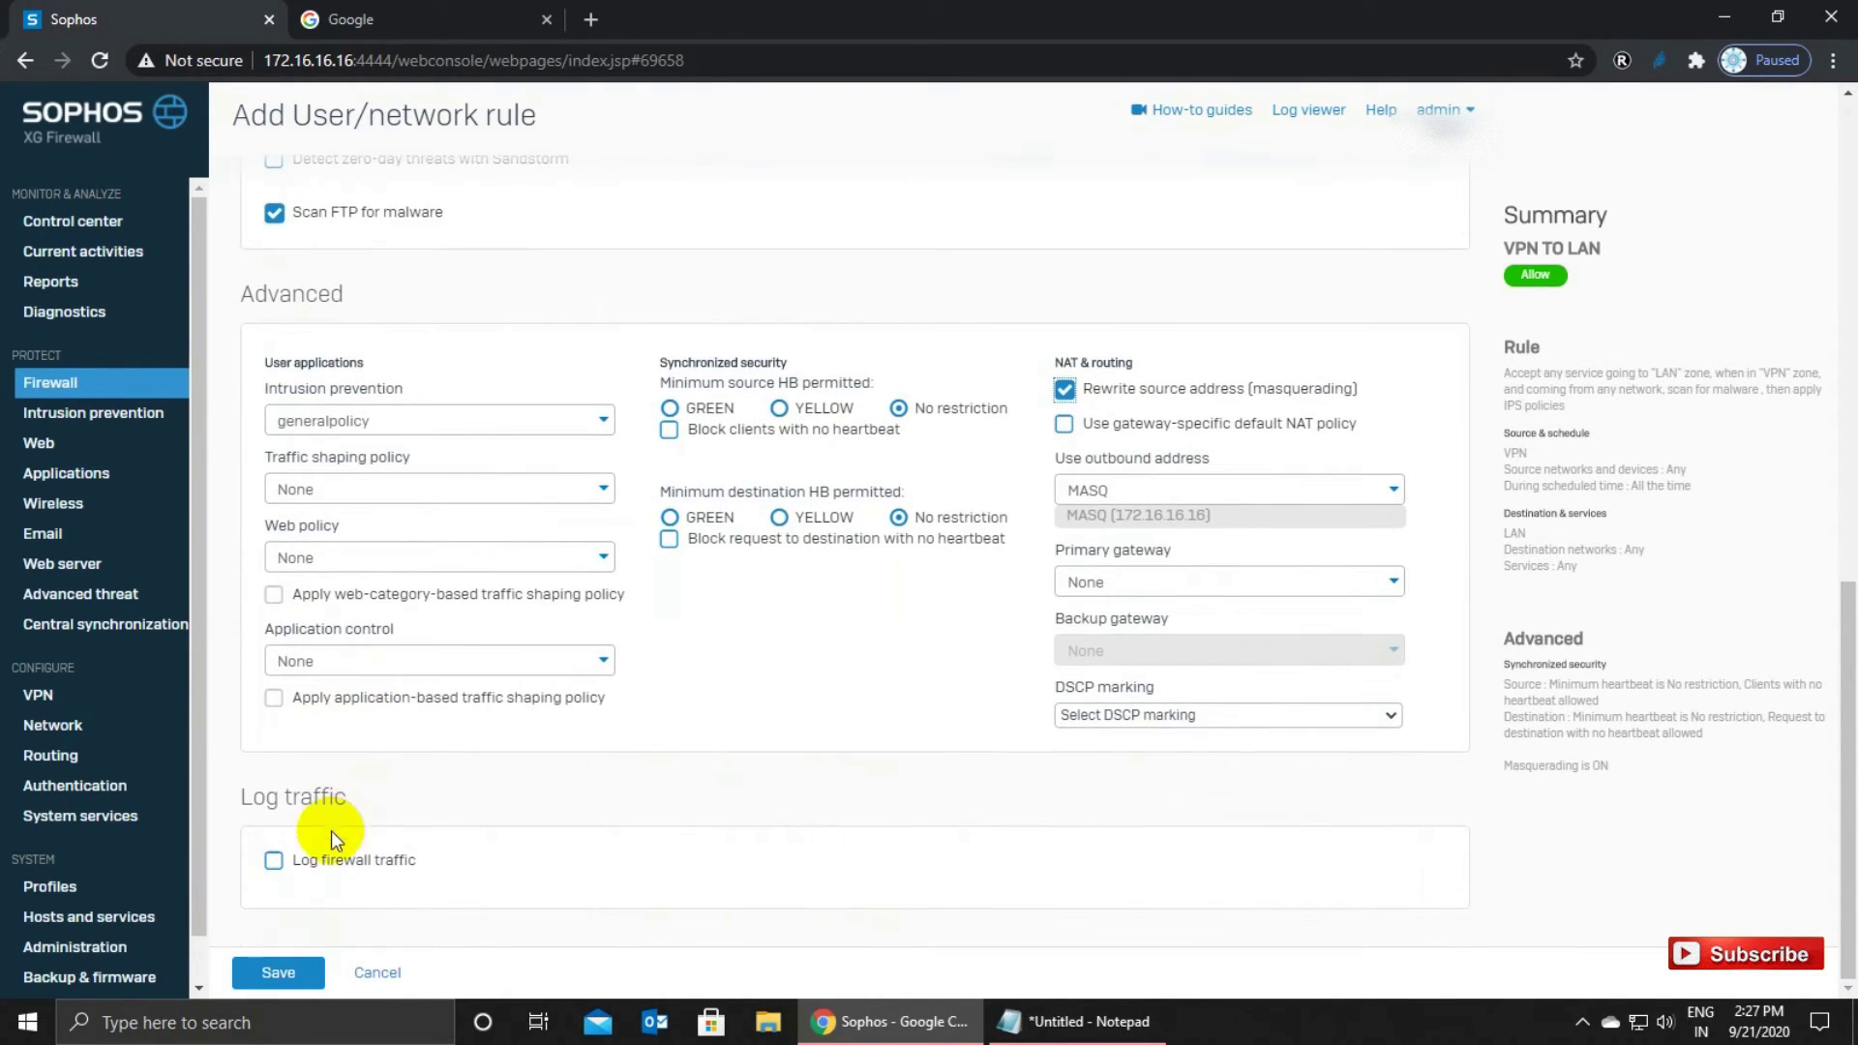
{"action": "left_click", "coordinate": [274, 861]}
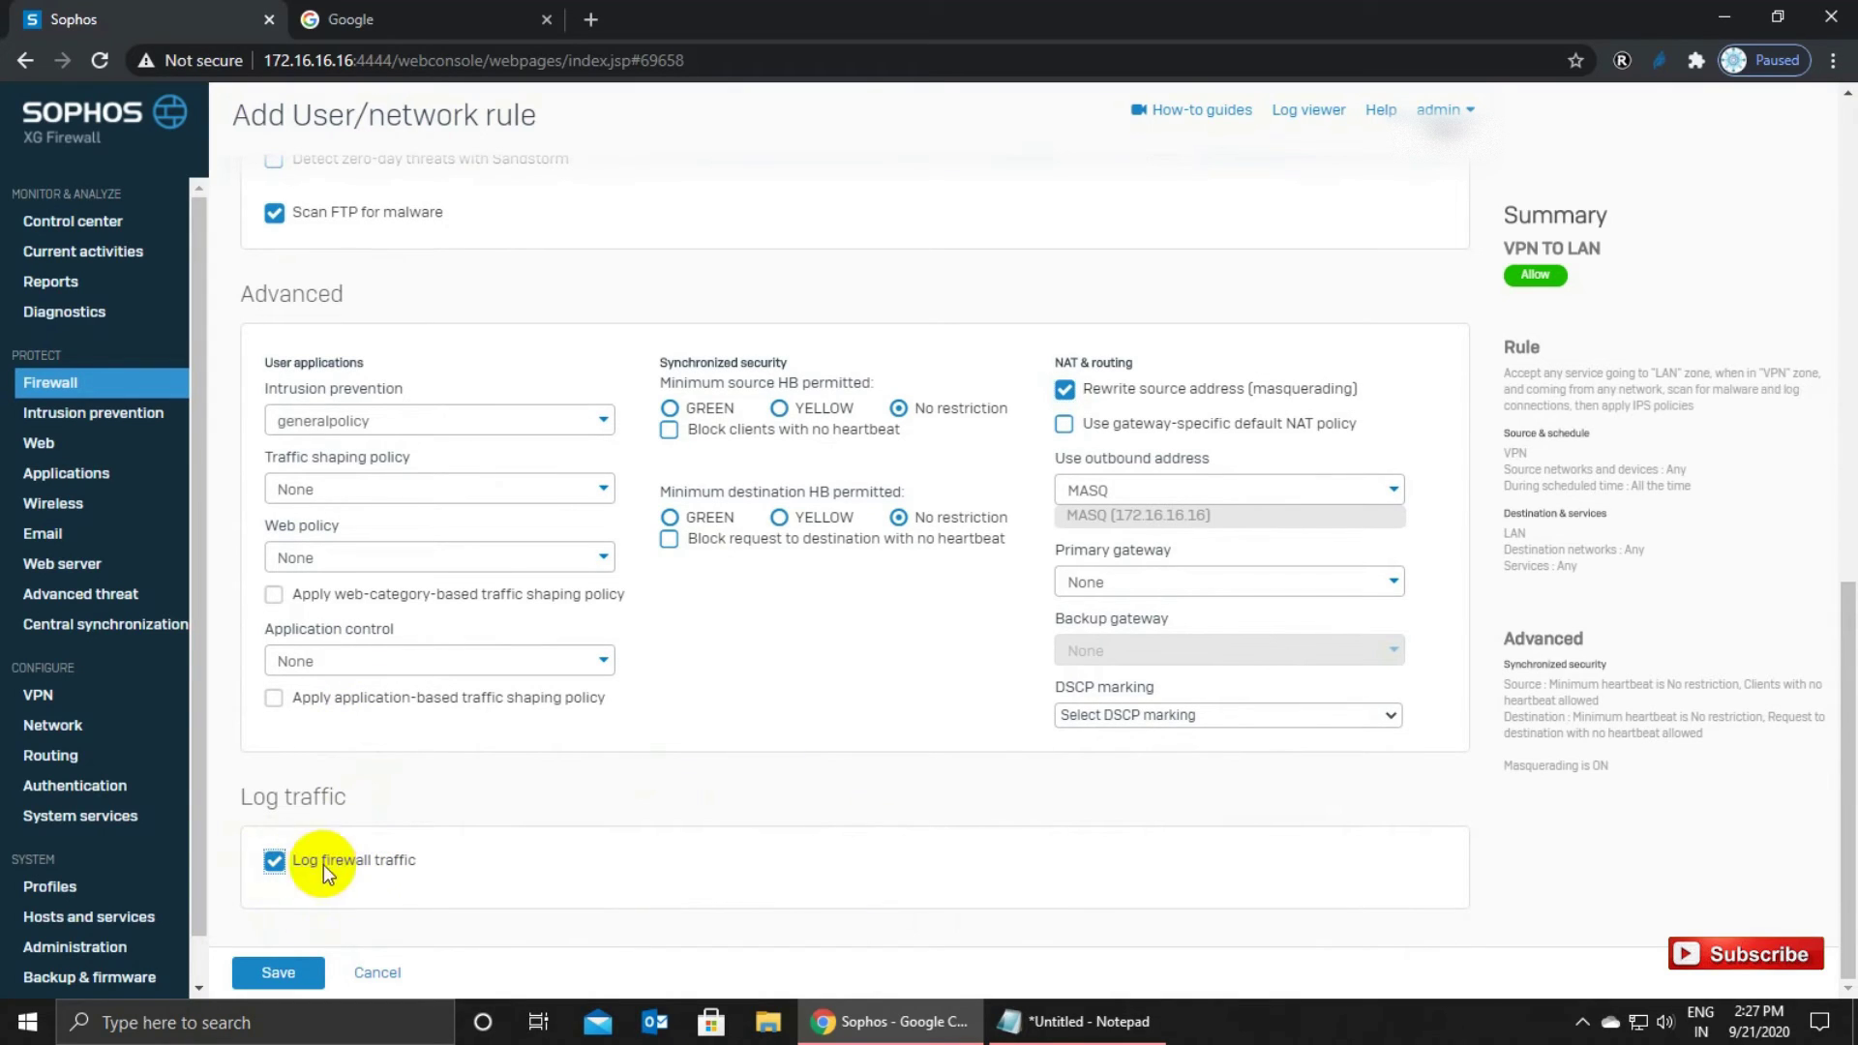
{"action": "left_click", "coordinate": [290, 973]}
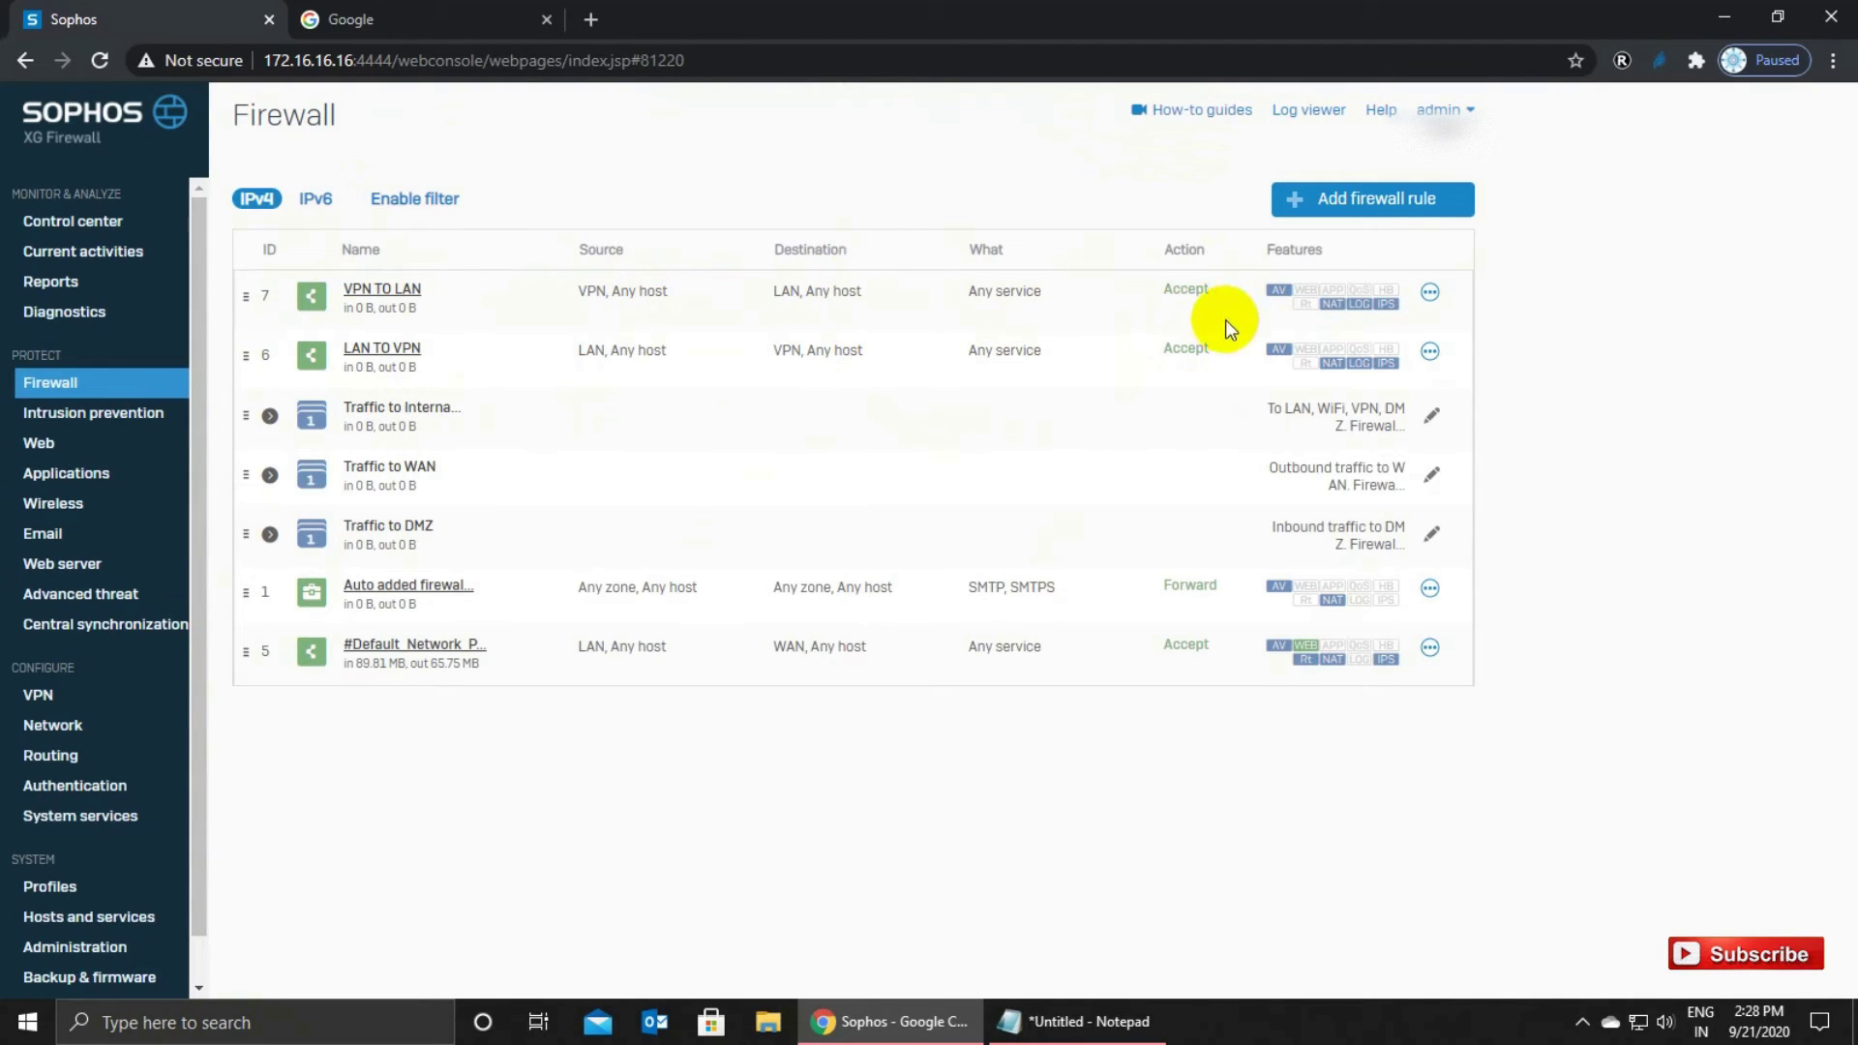
Show the Local service ACL zone-by-service grid under Administration's Device access settings.
{"action": "scroll", "coordinate": [145, 852], "scroll_direction": "down", "scroll_amount": 1}
{"action": "left_click", "coordinate": [141, 876]}
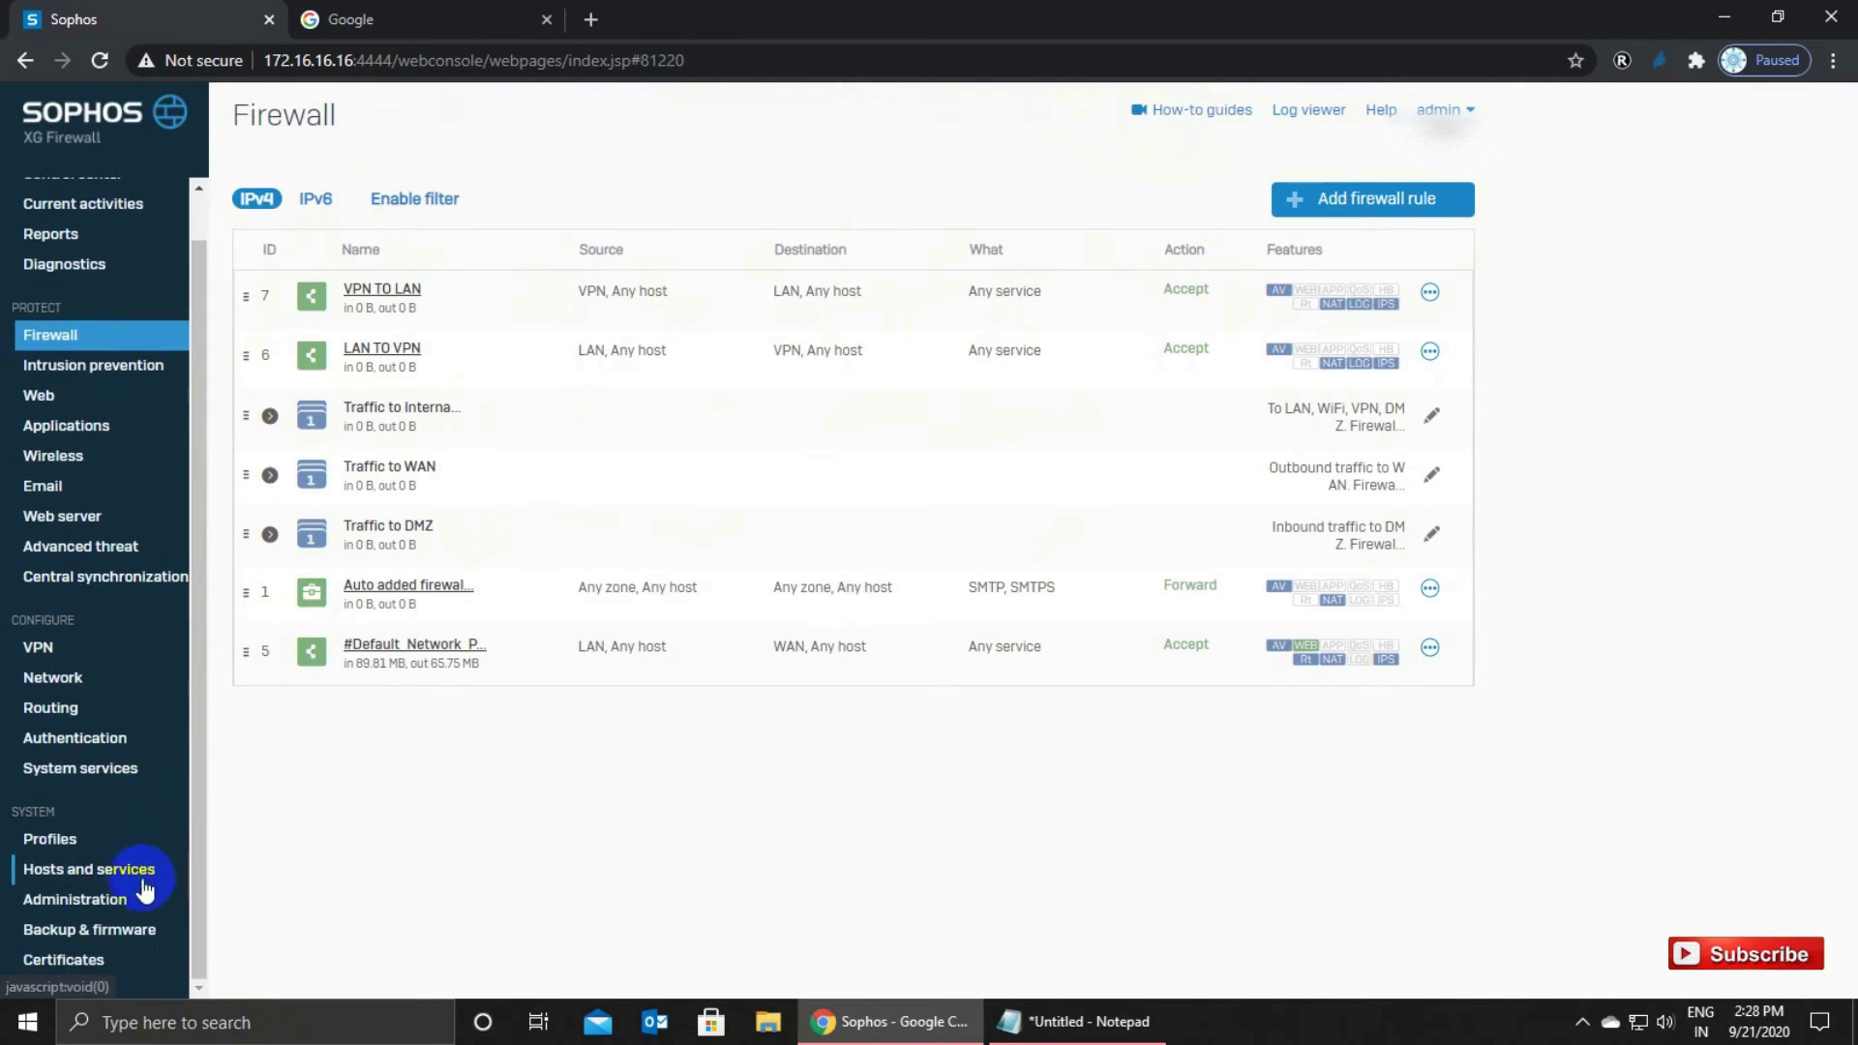
{"action": "left_click", "coordinate": [91, 899]}
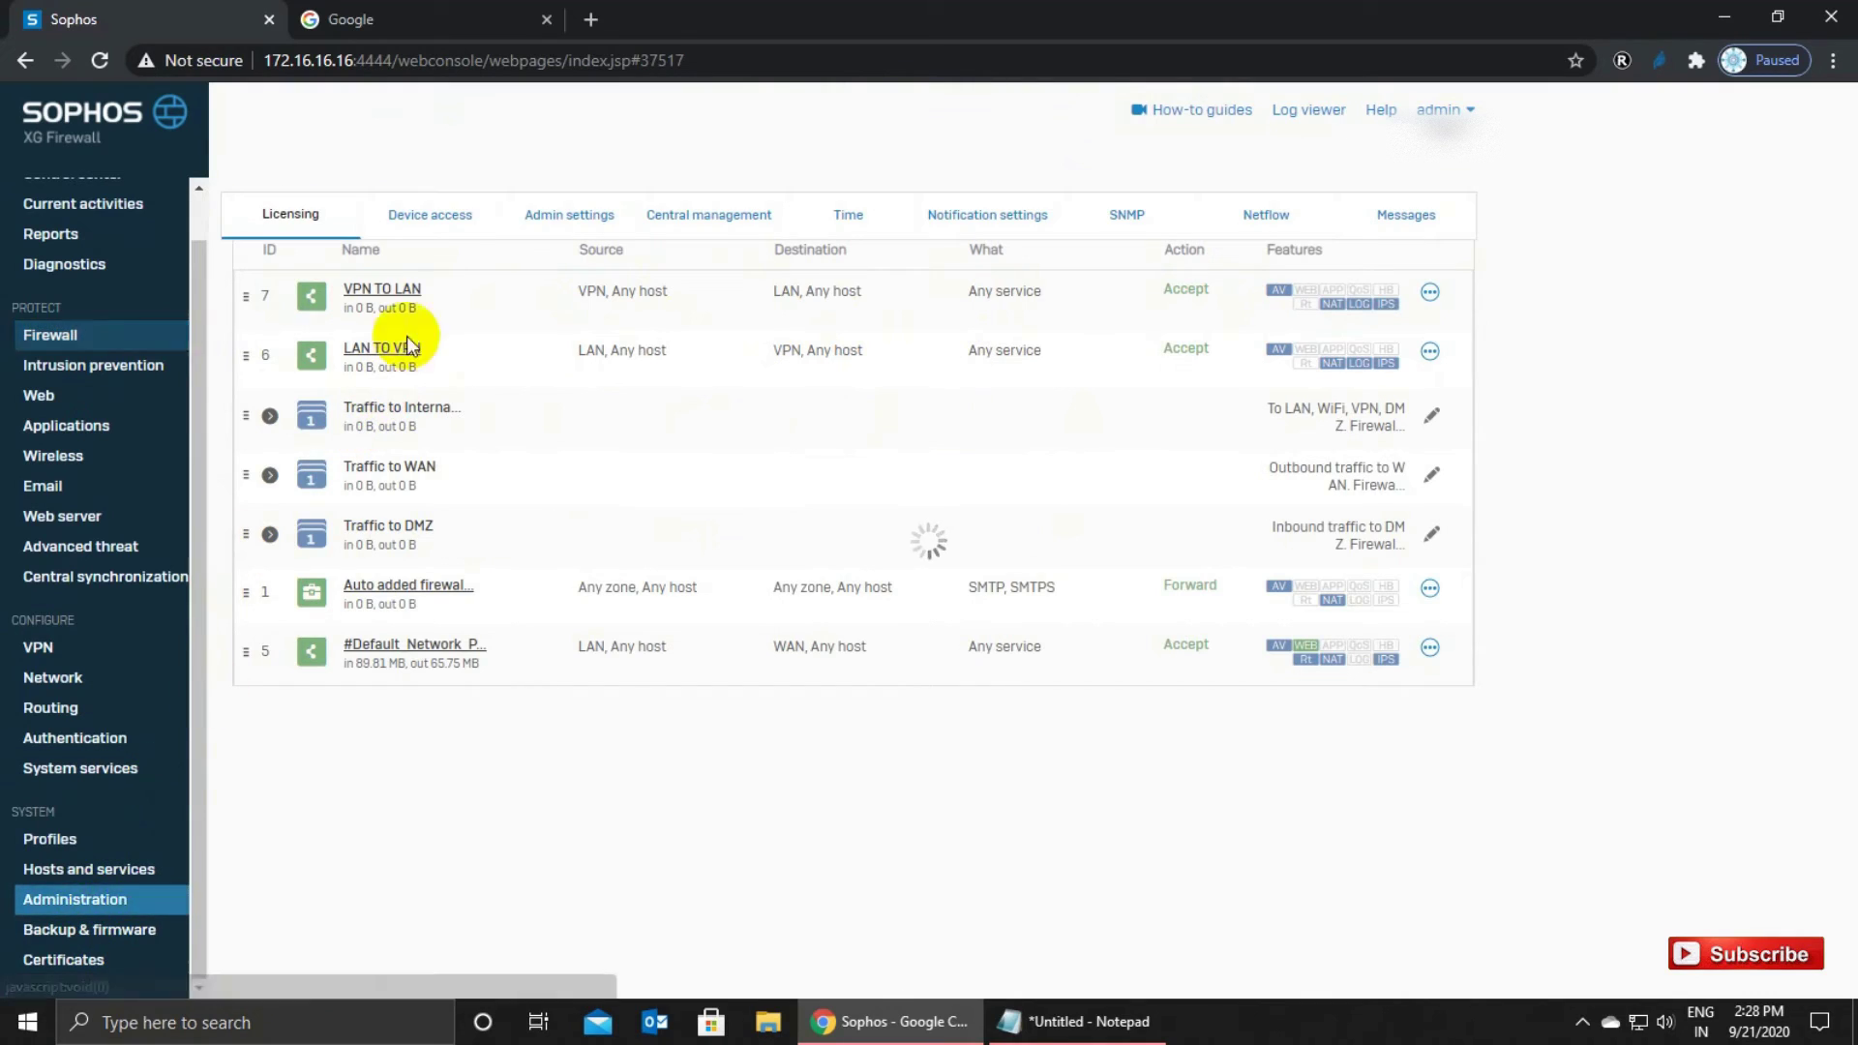
{"action": "left_click", "coordinate": [436, 215]}
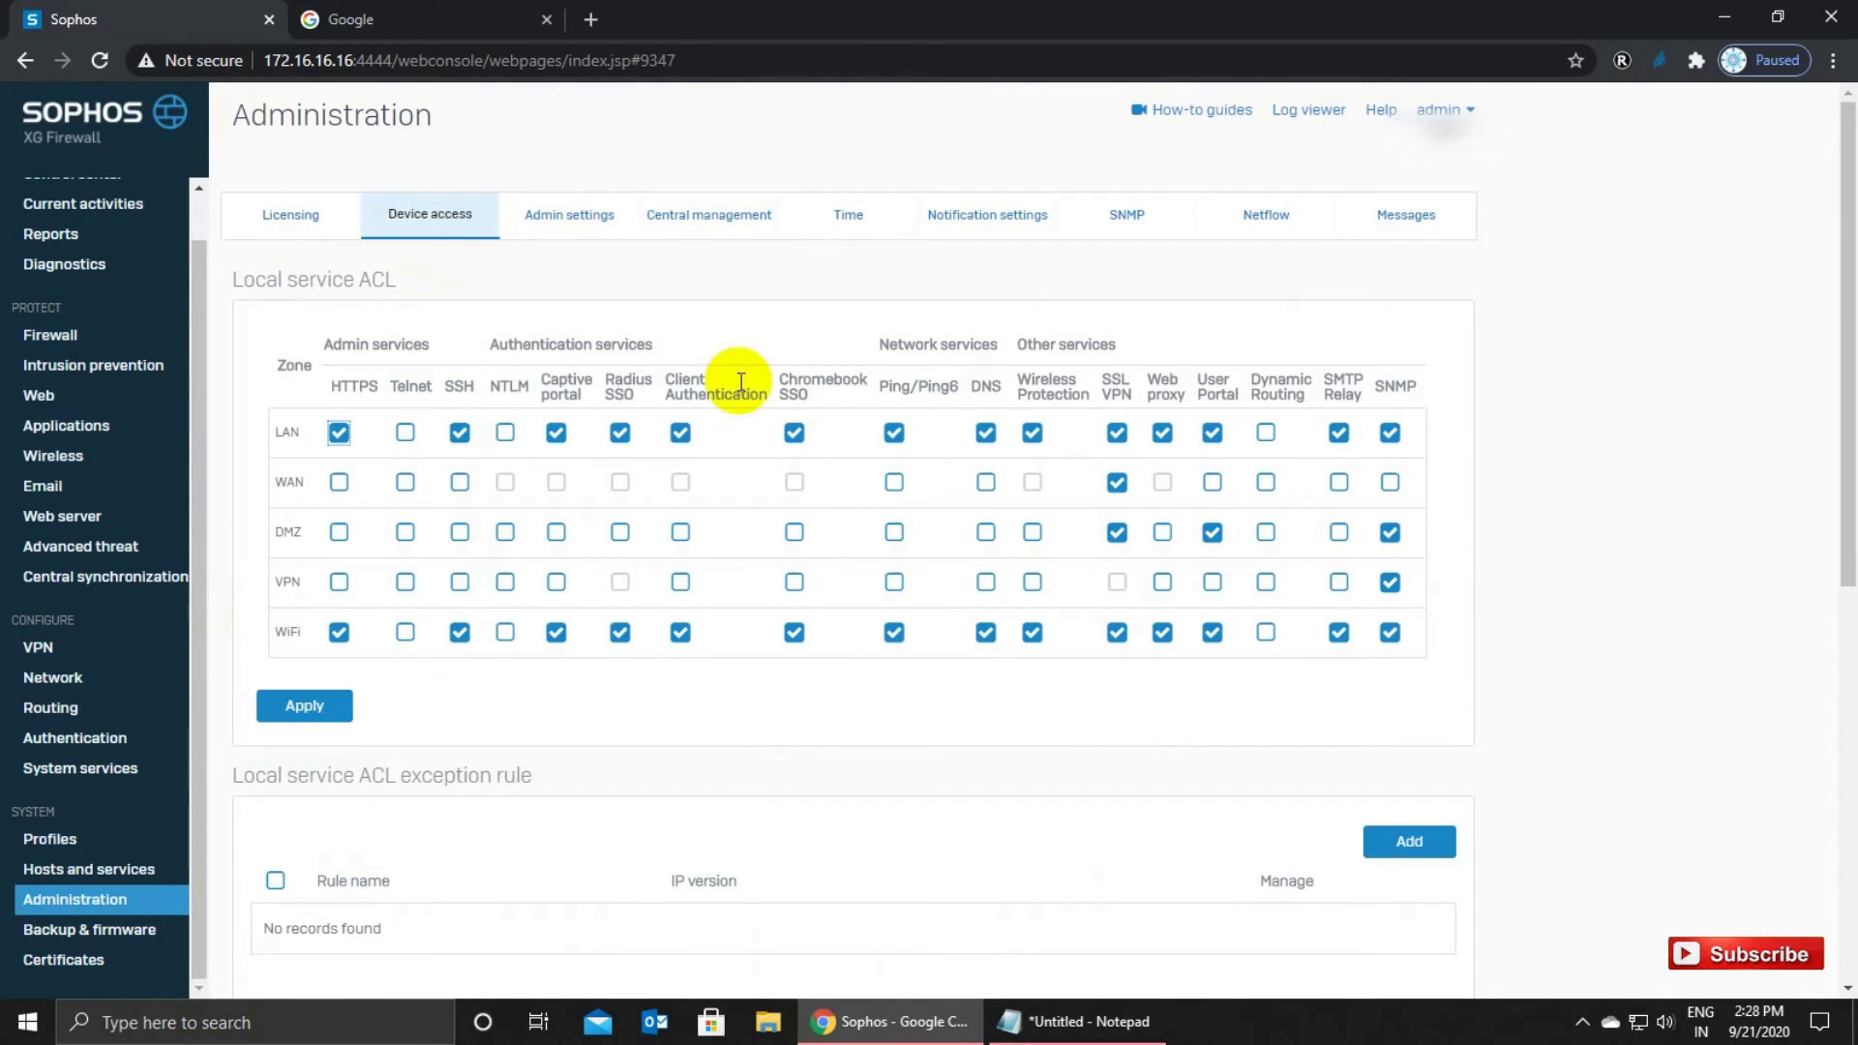
Tick HTTPS and Ping/Ping6 for the VPN zone in Local service ACL and apply the update.
{"action": "left_click", "coordinate": [336, 583]}
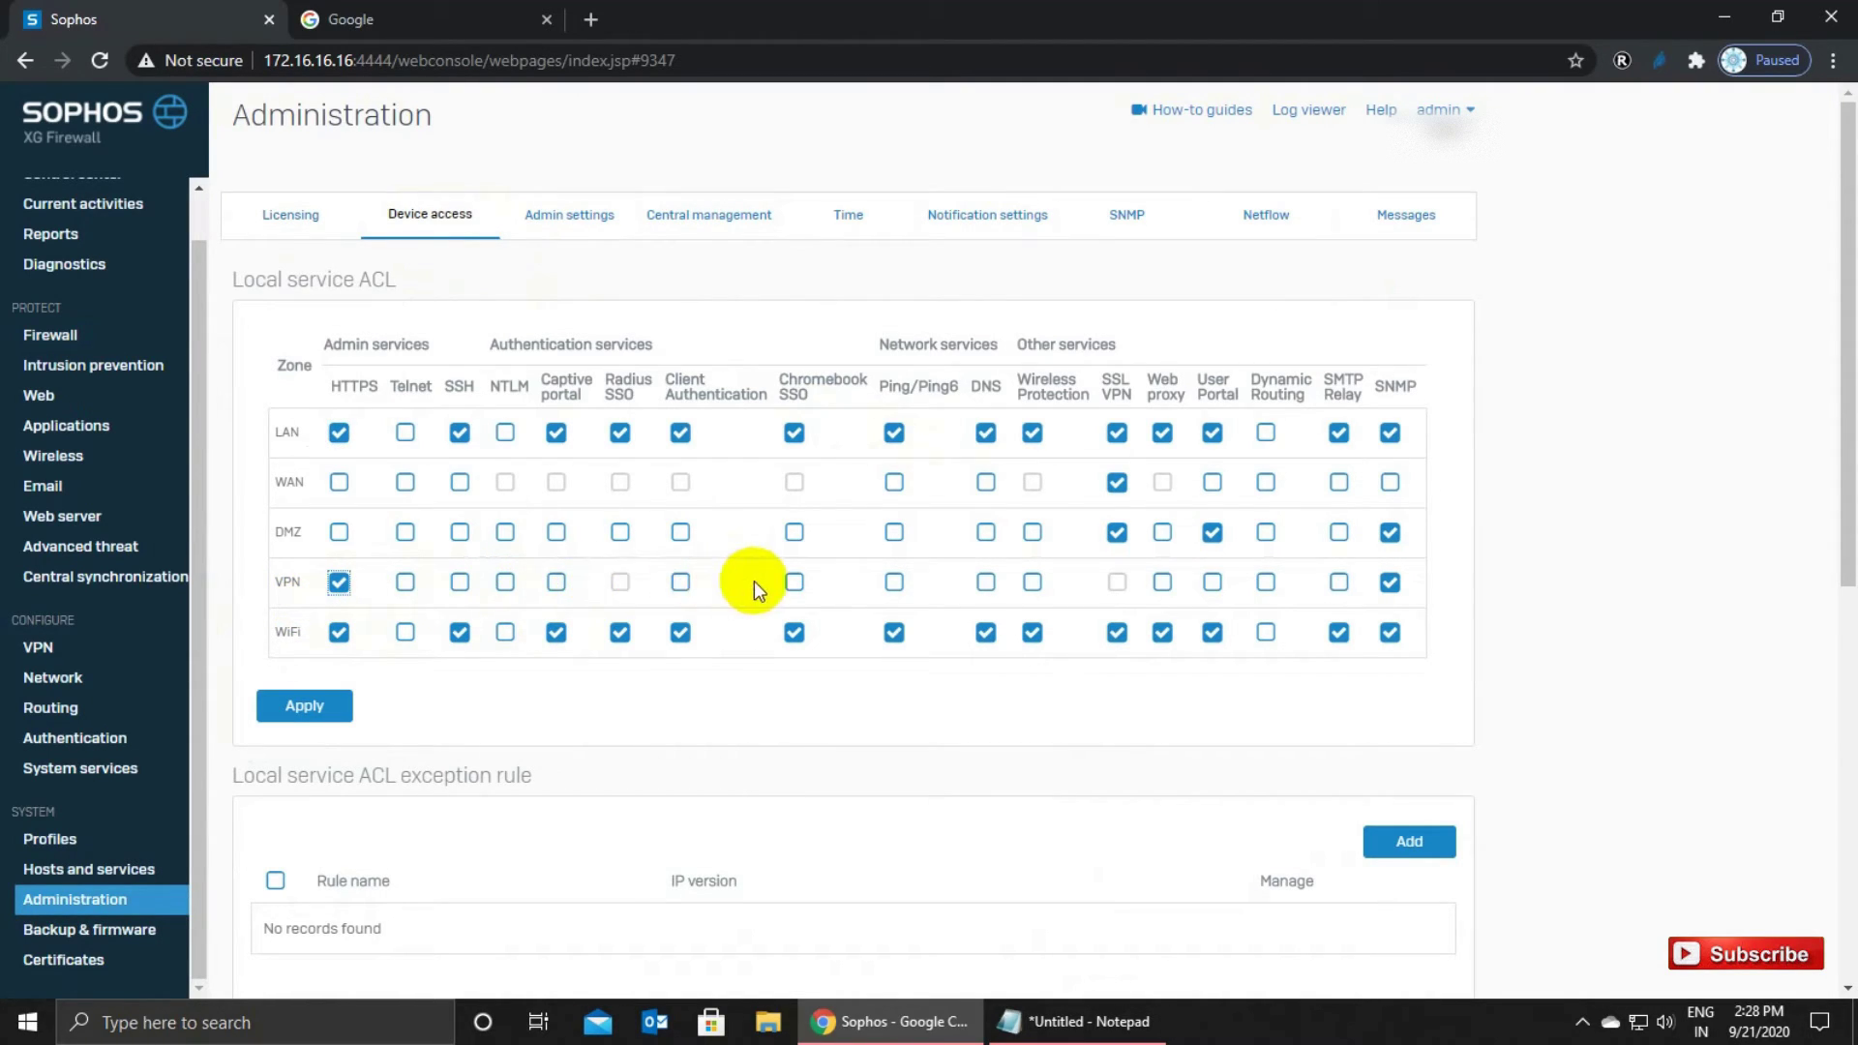
{"action": "left_click", "coordinate": [896, 585]}
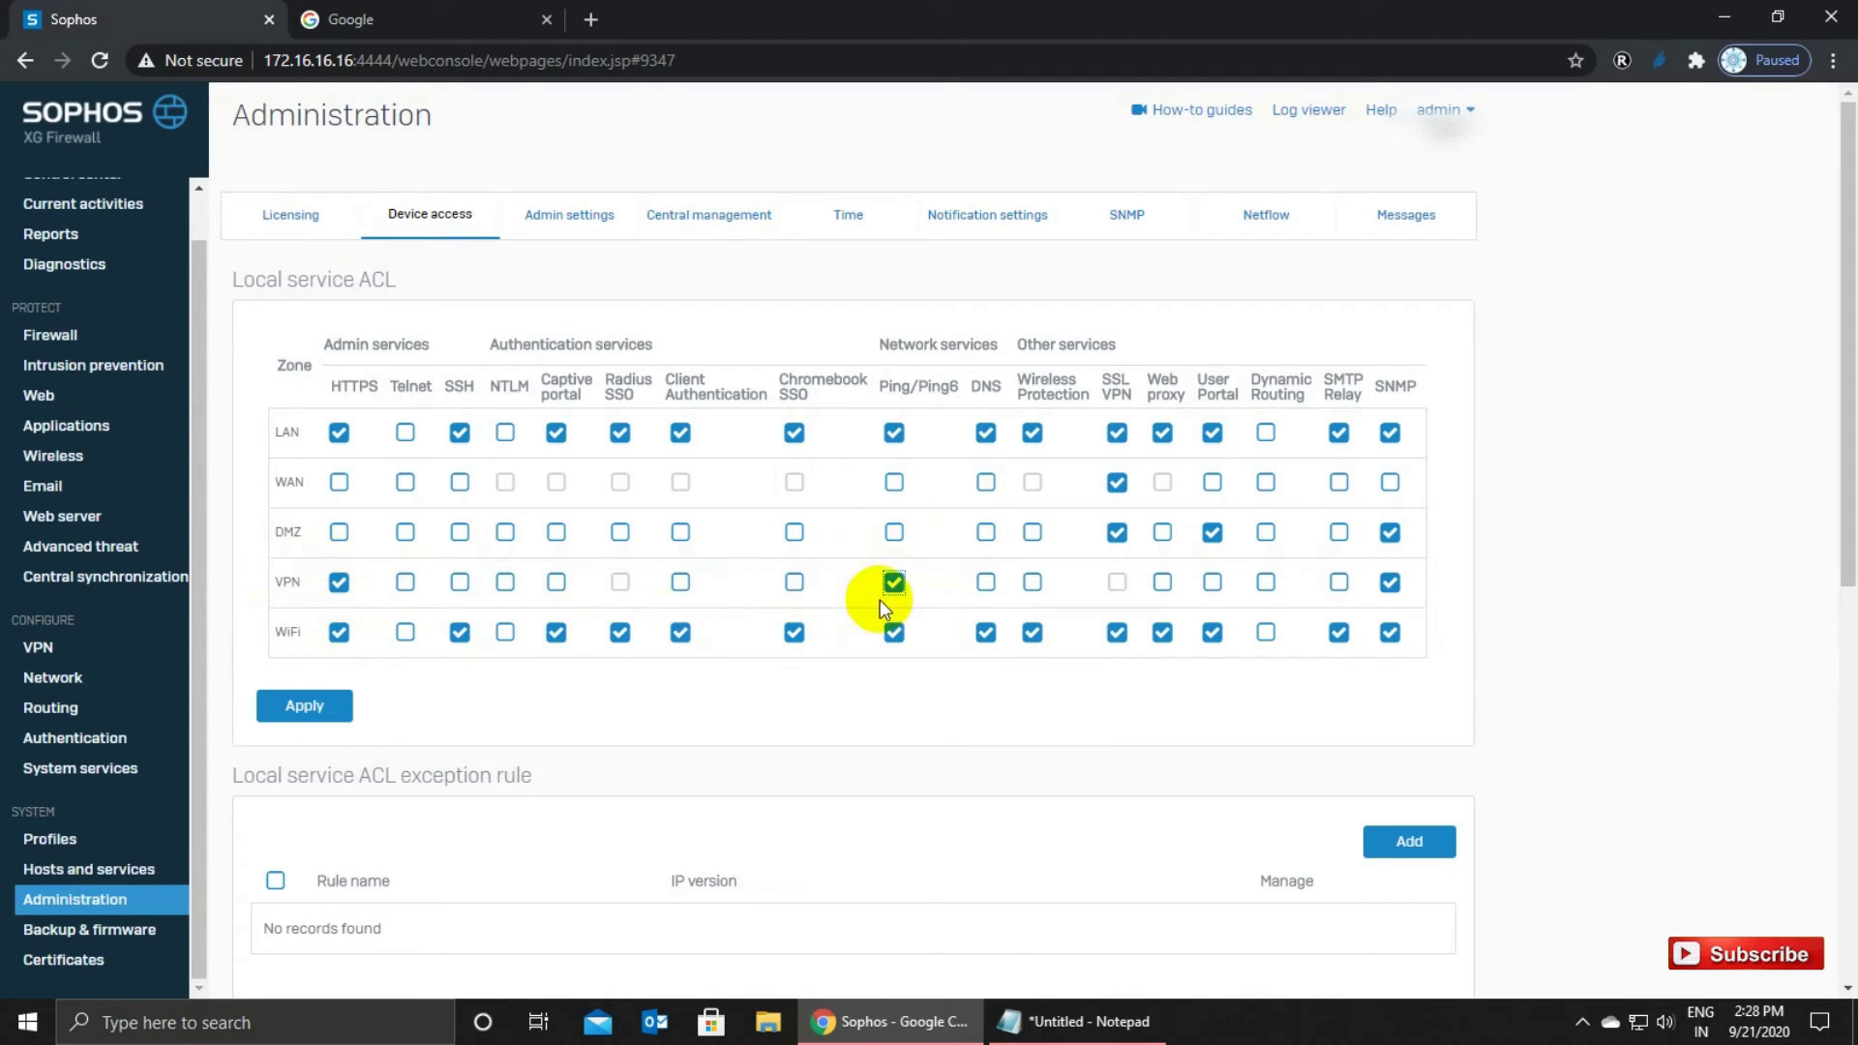
{"action": "left_click", "coordinate": [304, 706]}
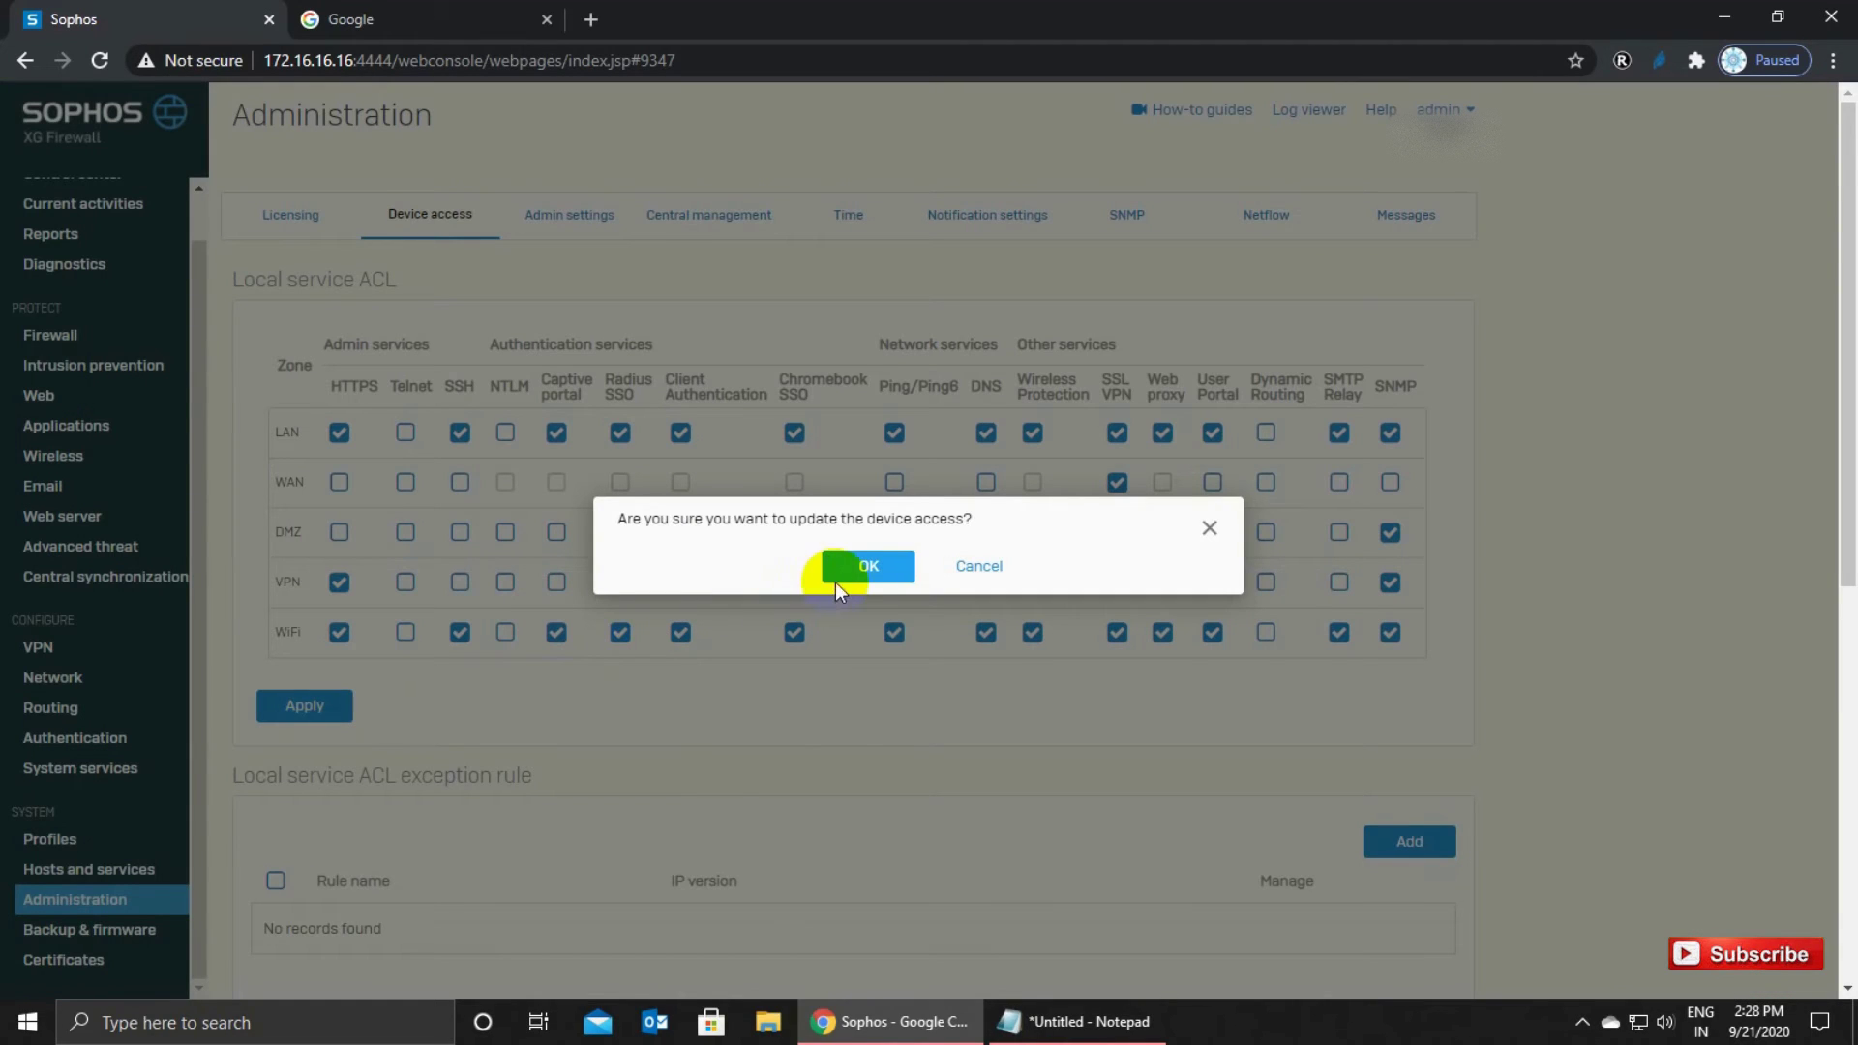
{"action": "left_click", "coordinate": [836, 581]}
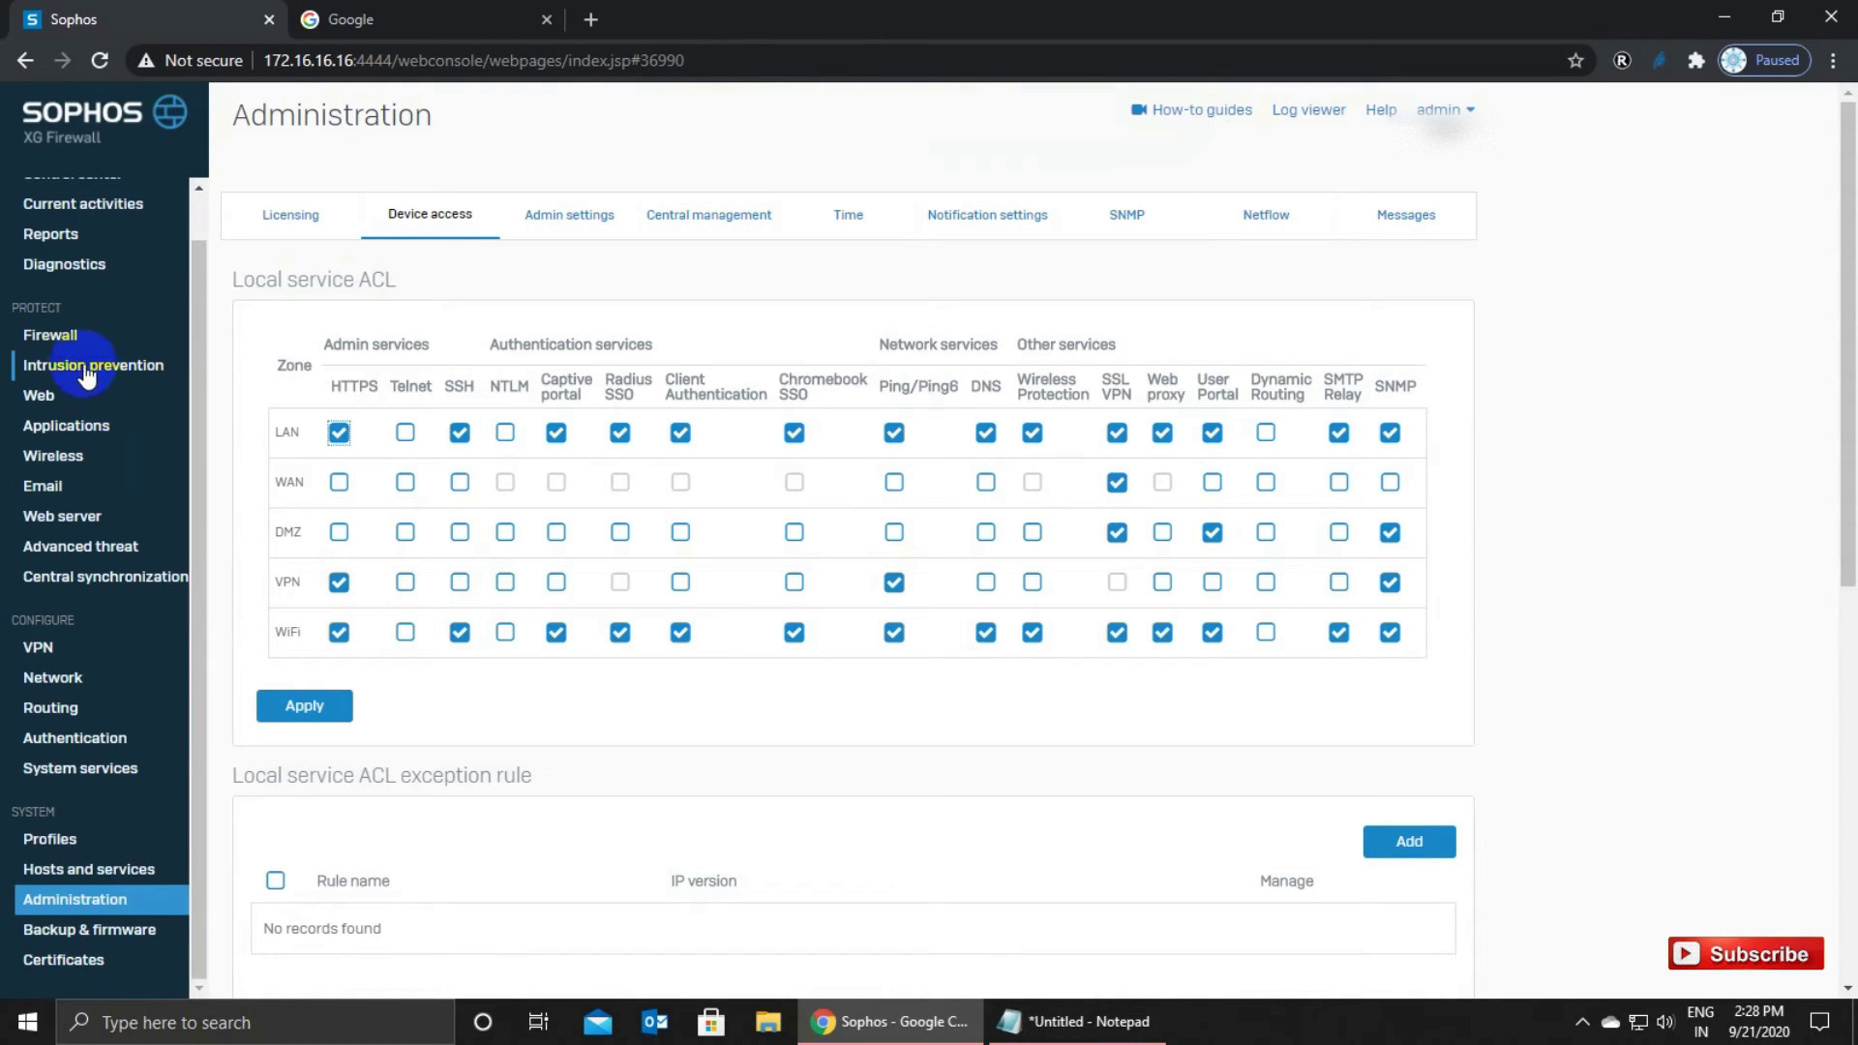
{"action": "left_click", "coordinate": [48, 334]}
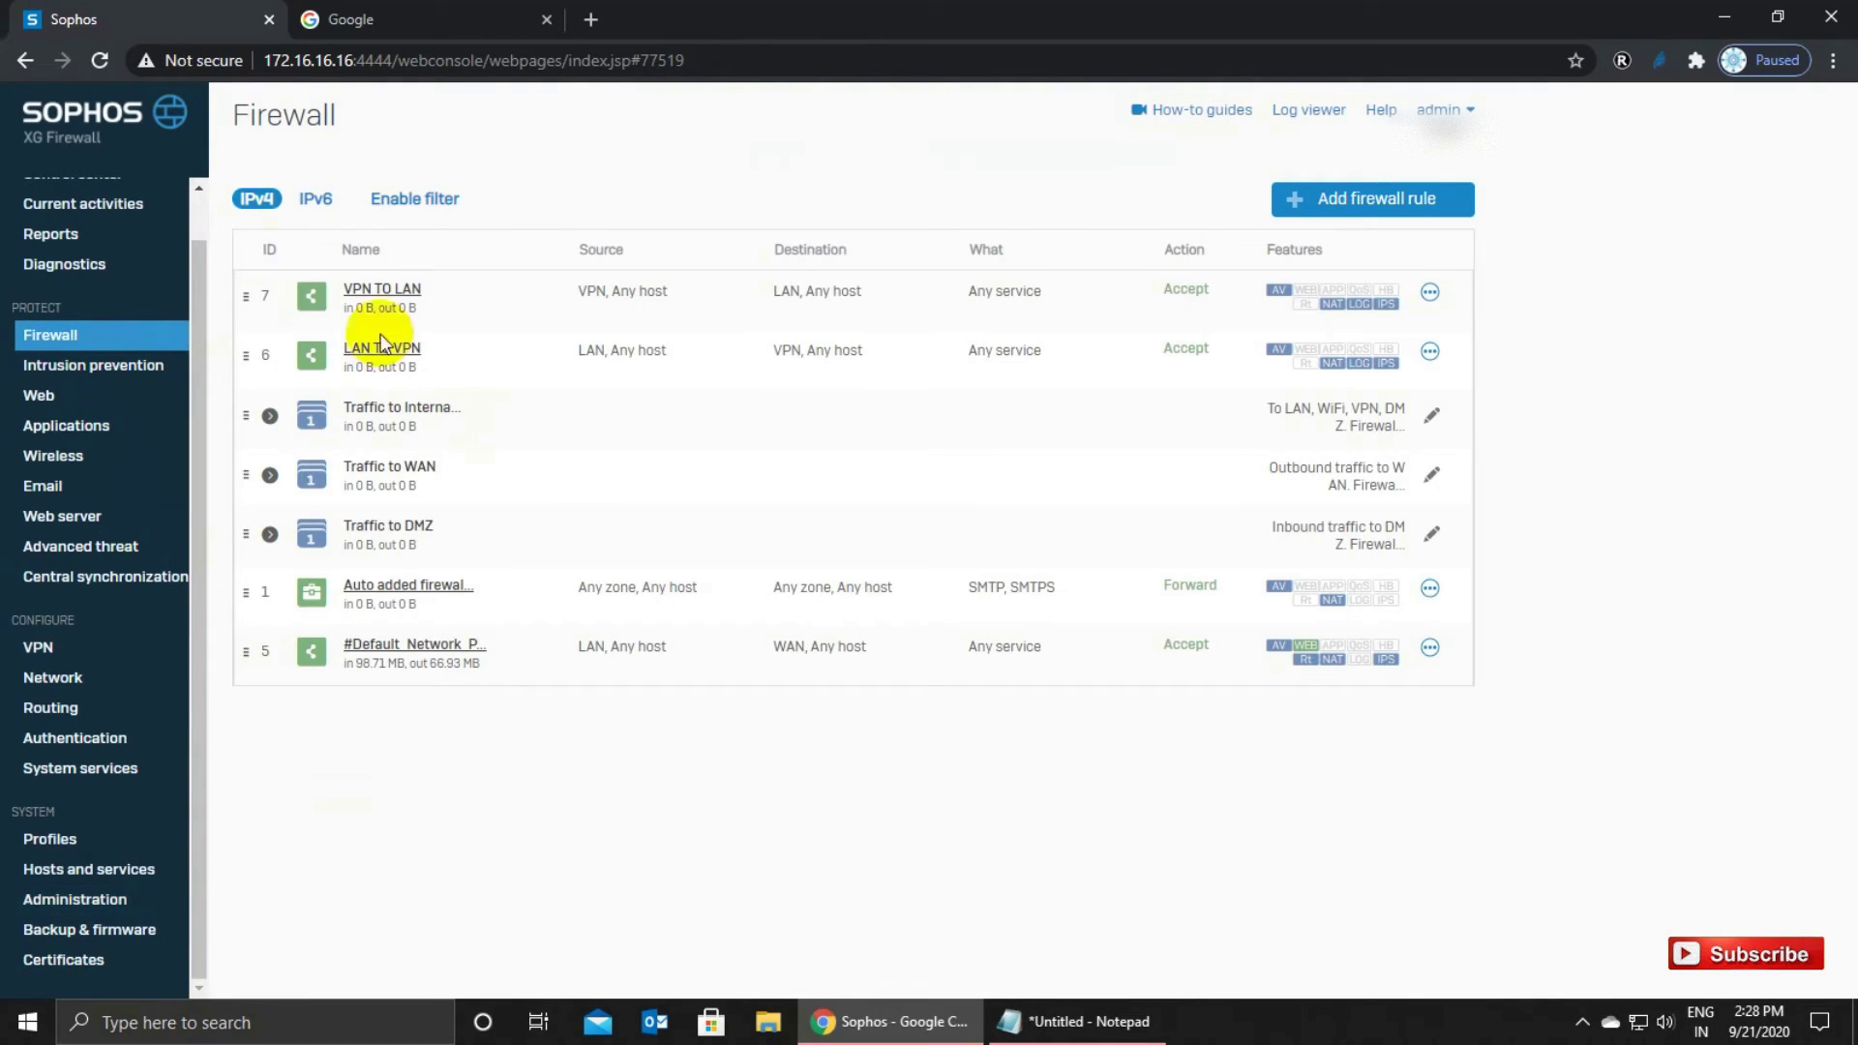
{"action": "left_click", "coordinate": [68, 657]}
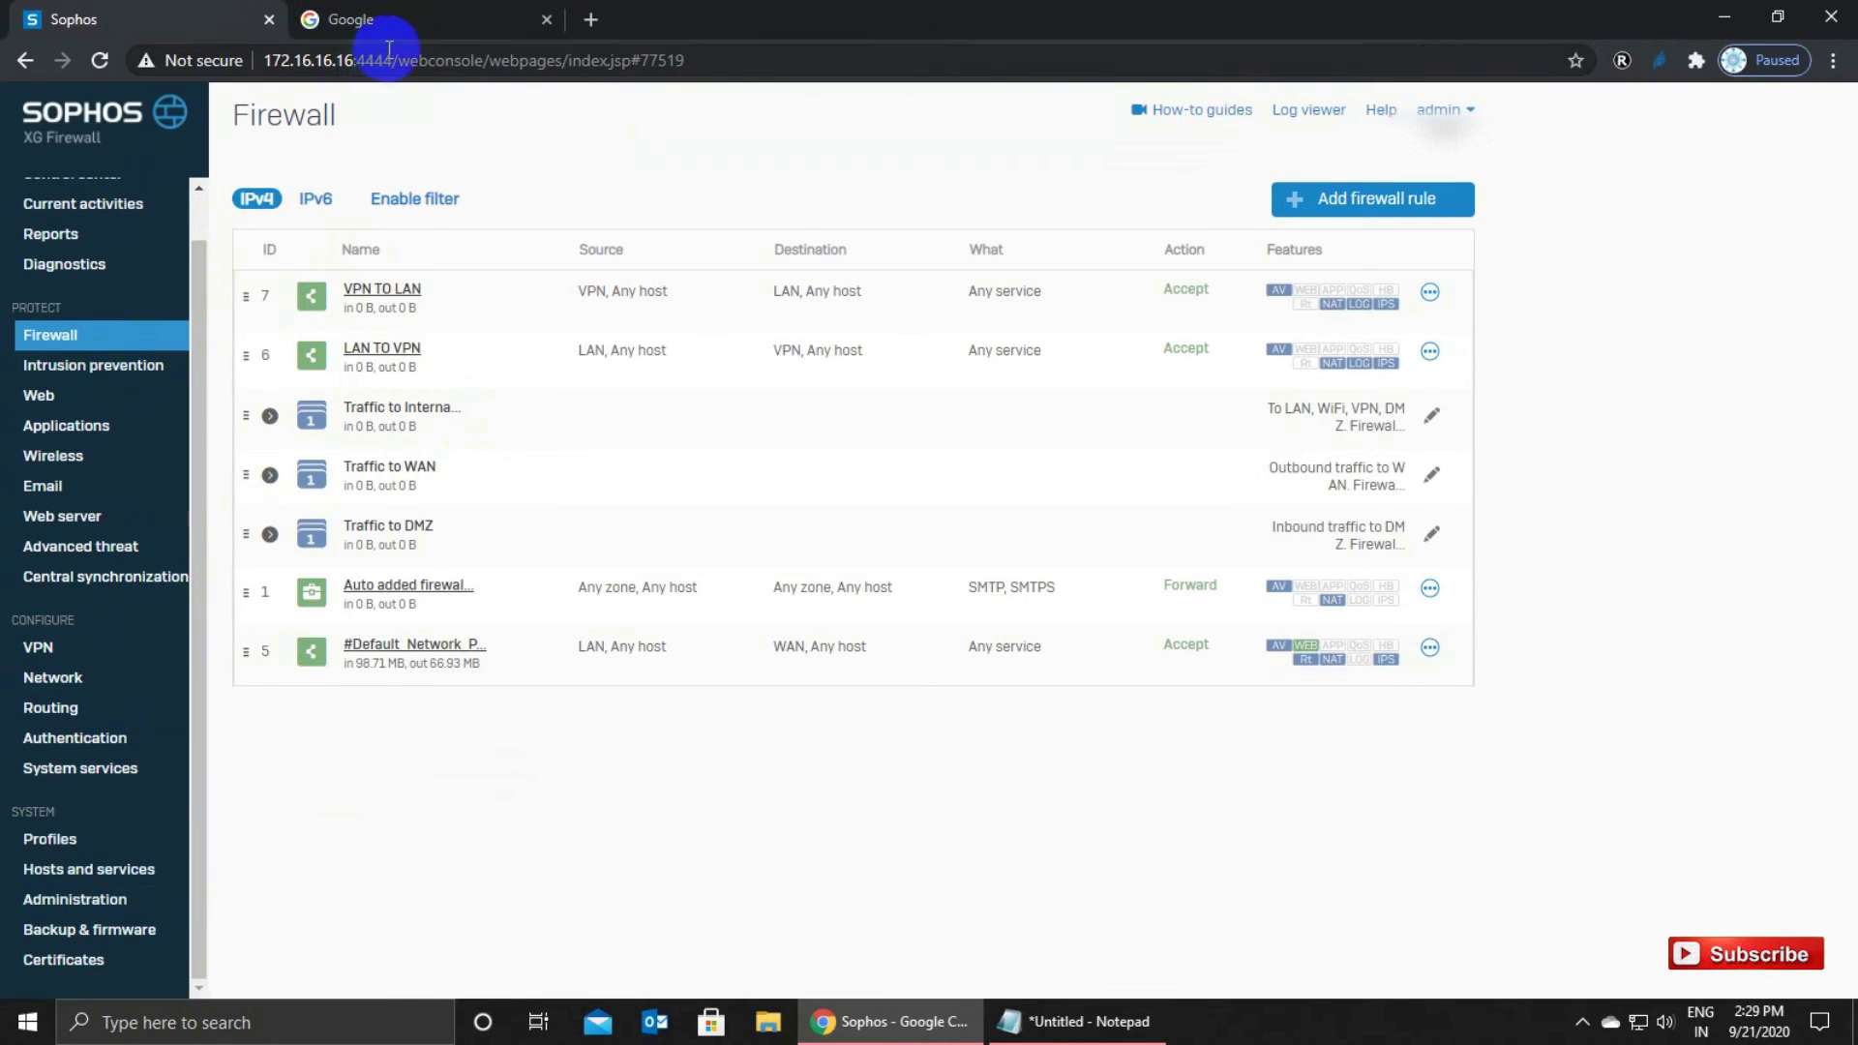
{"action": "left_click_drag", "start_coordinate": [355, 61], "coordinate": [254, 64]}
{"action": "key", "text": "ctrl+c"}
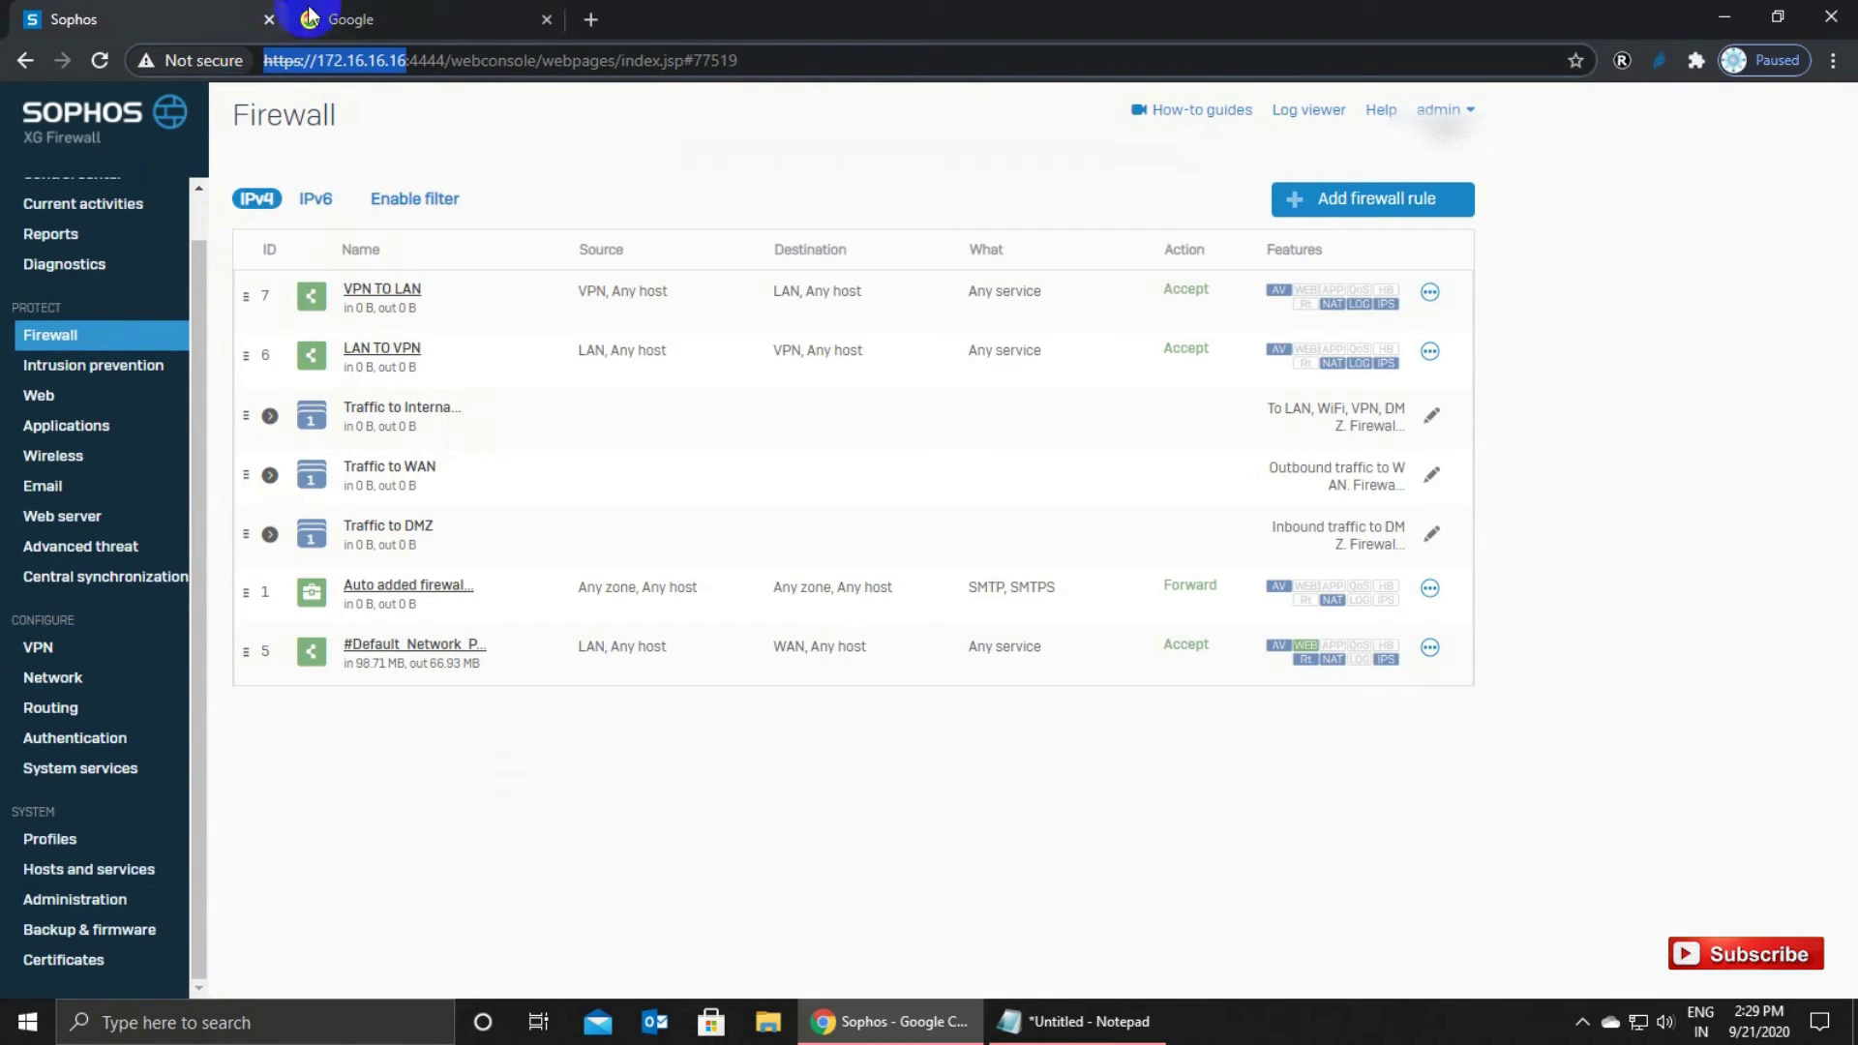
{"action": "left_click", "coordinate": [373, 25]}
{"action": "left_click", "coordinate": [346, 62]}
{"action": "key", "text": "ctrl+v"}
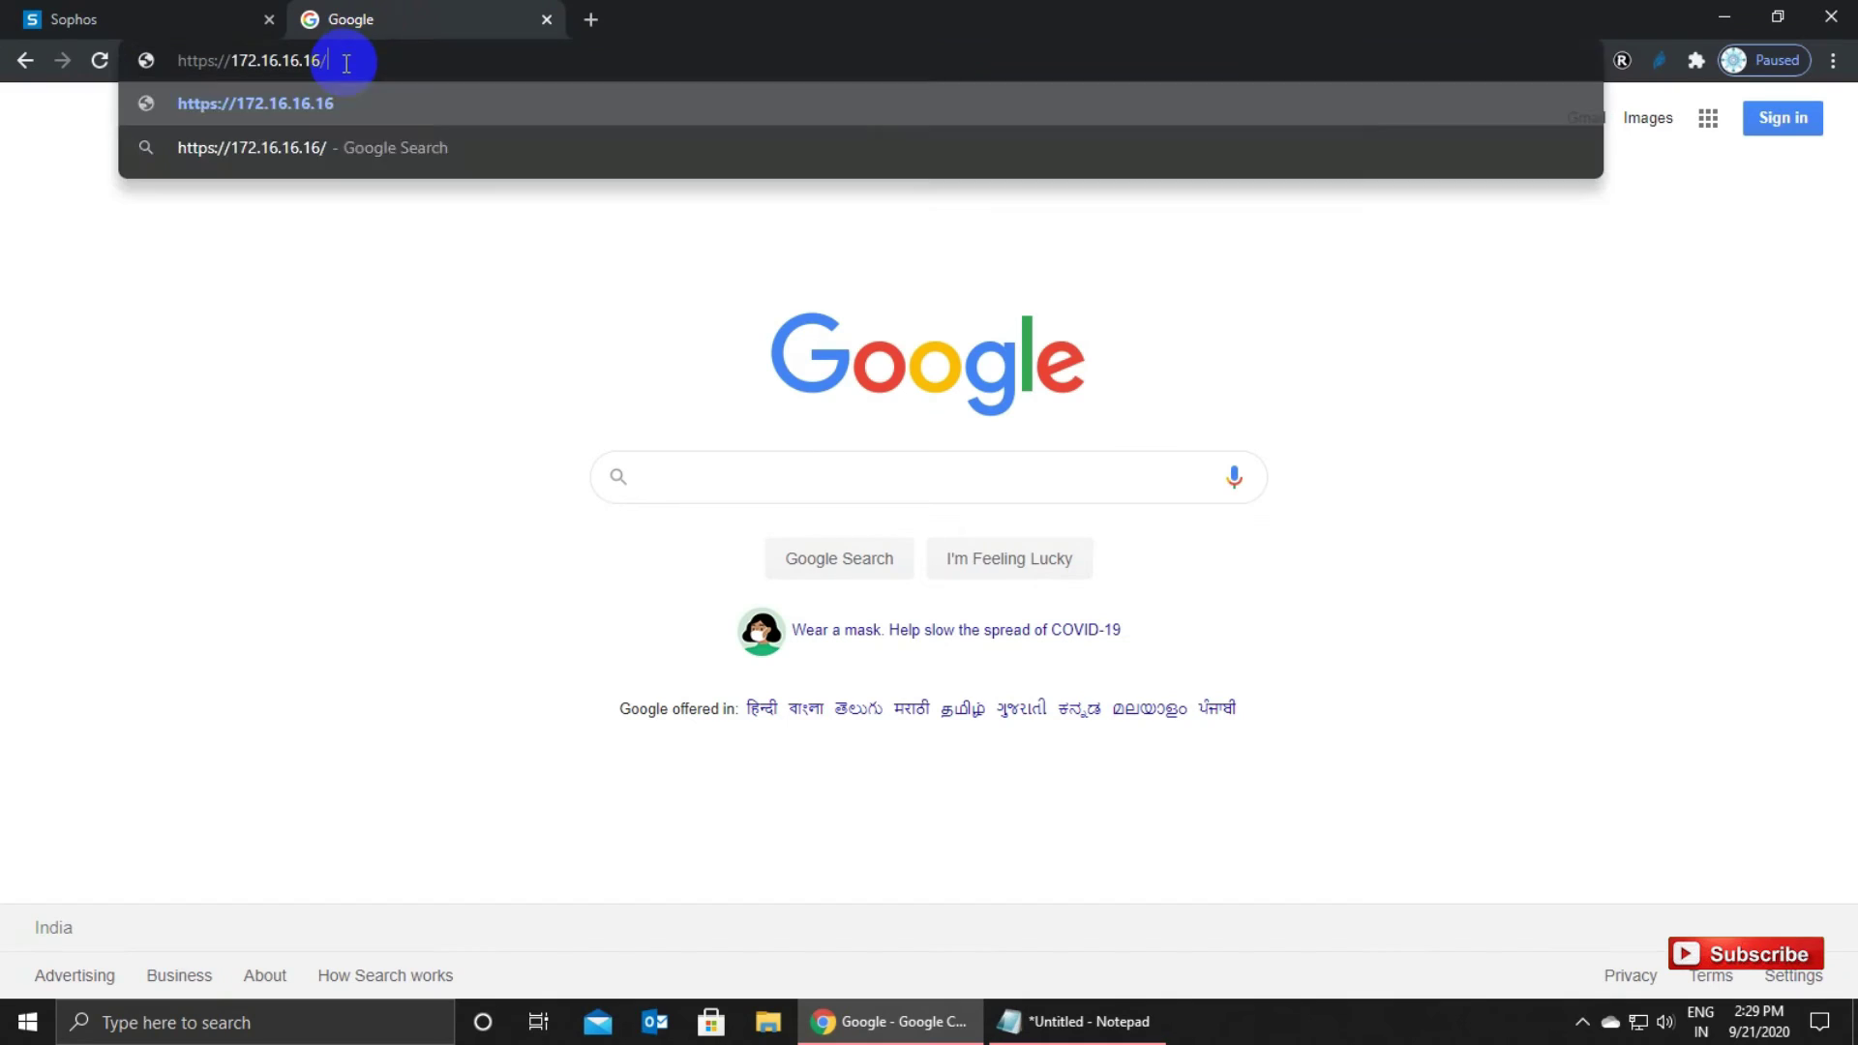
{"action": "key", "text": "Return"}
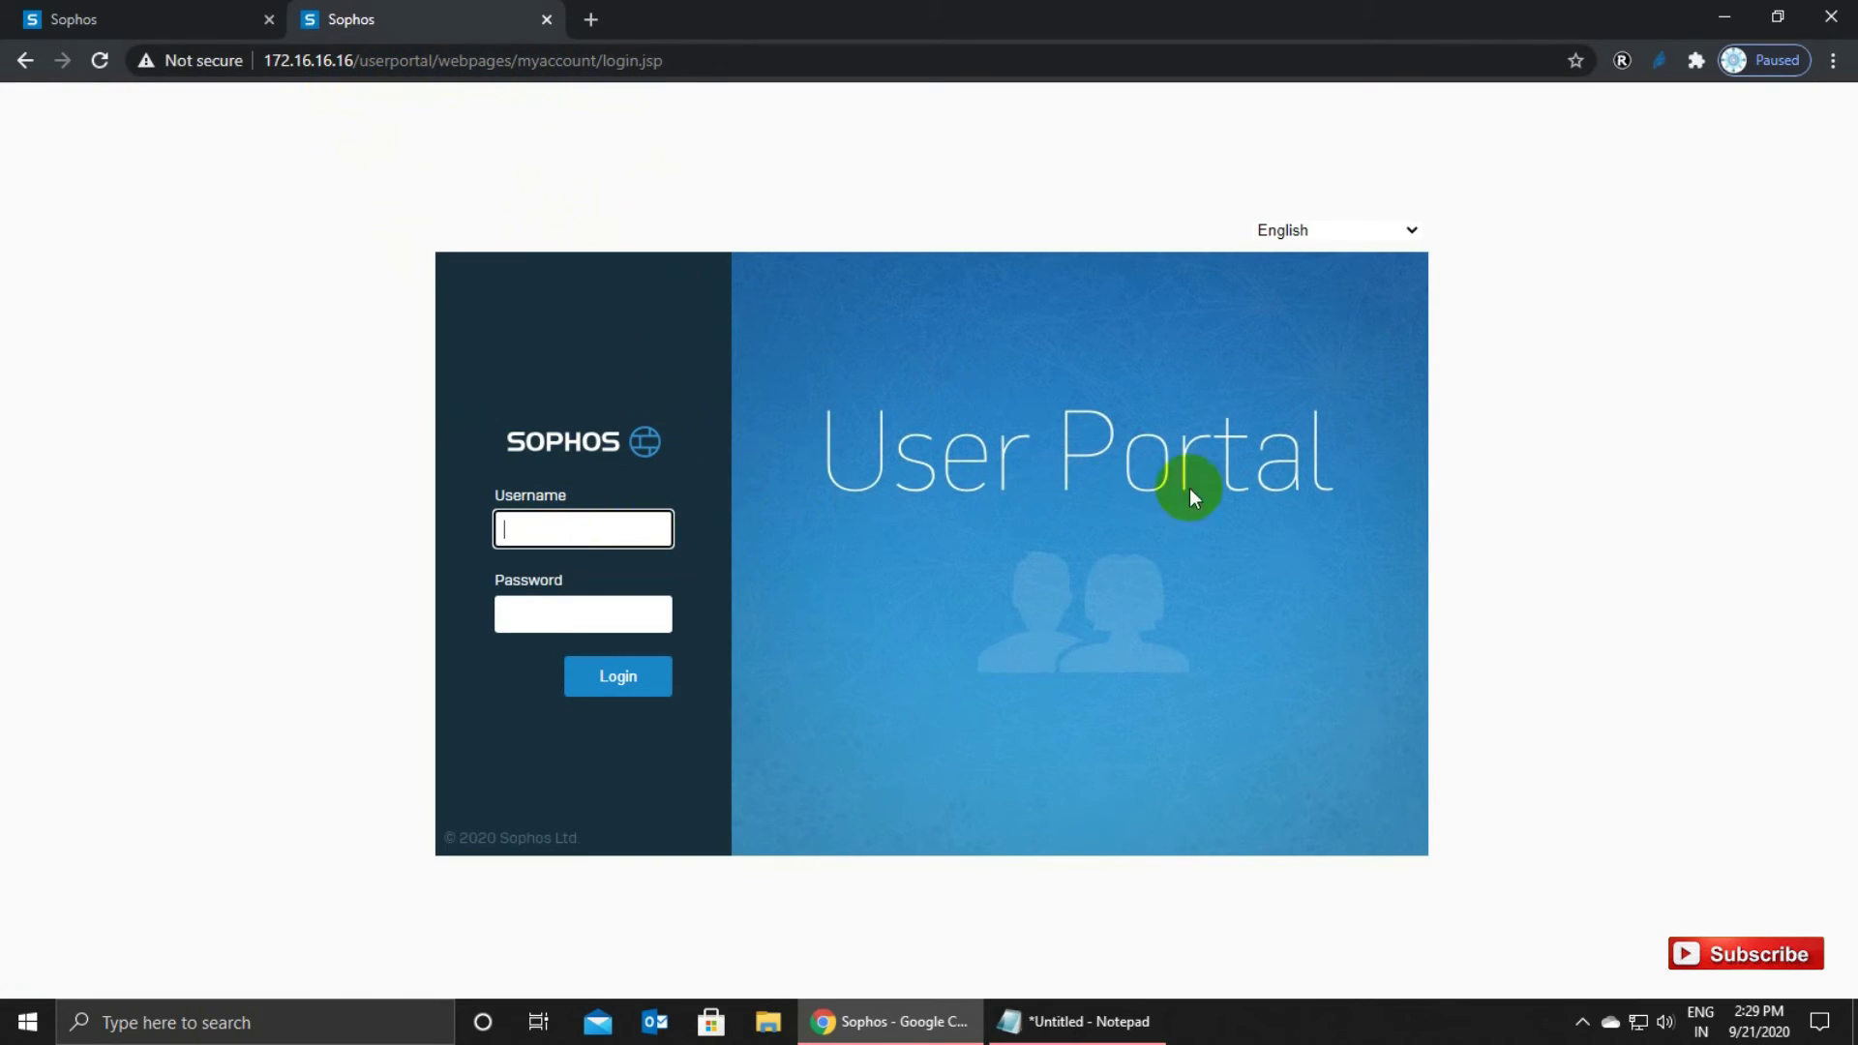
Sign in with the VPN username and the password copied from the notes.
{"action": "left_click", "coordinate": [646, 526]}
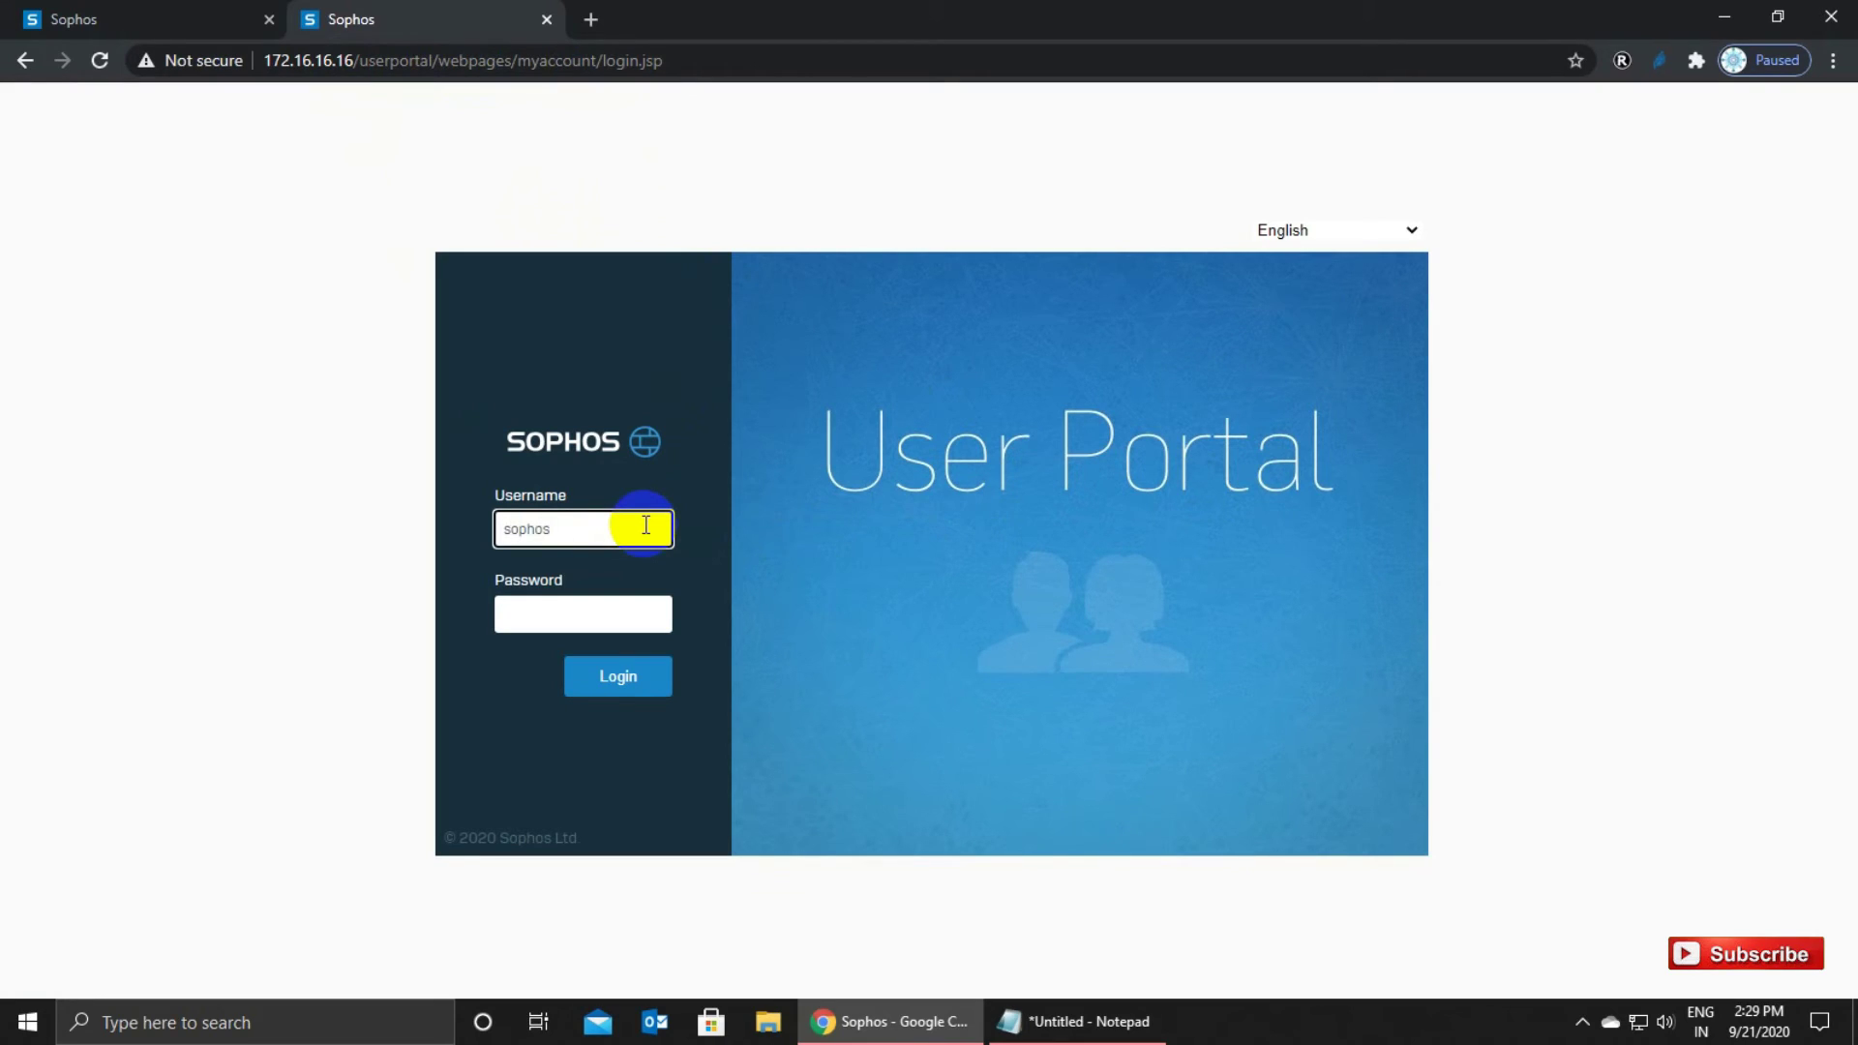
{"action": "key", "text": "Tab"}
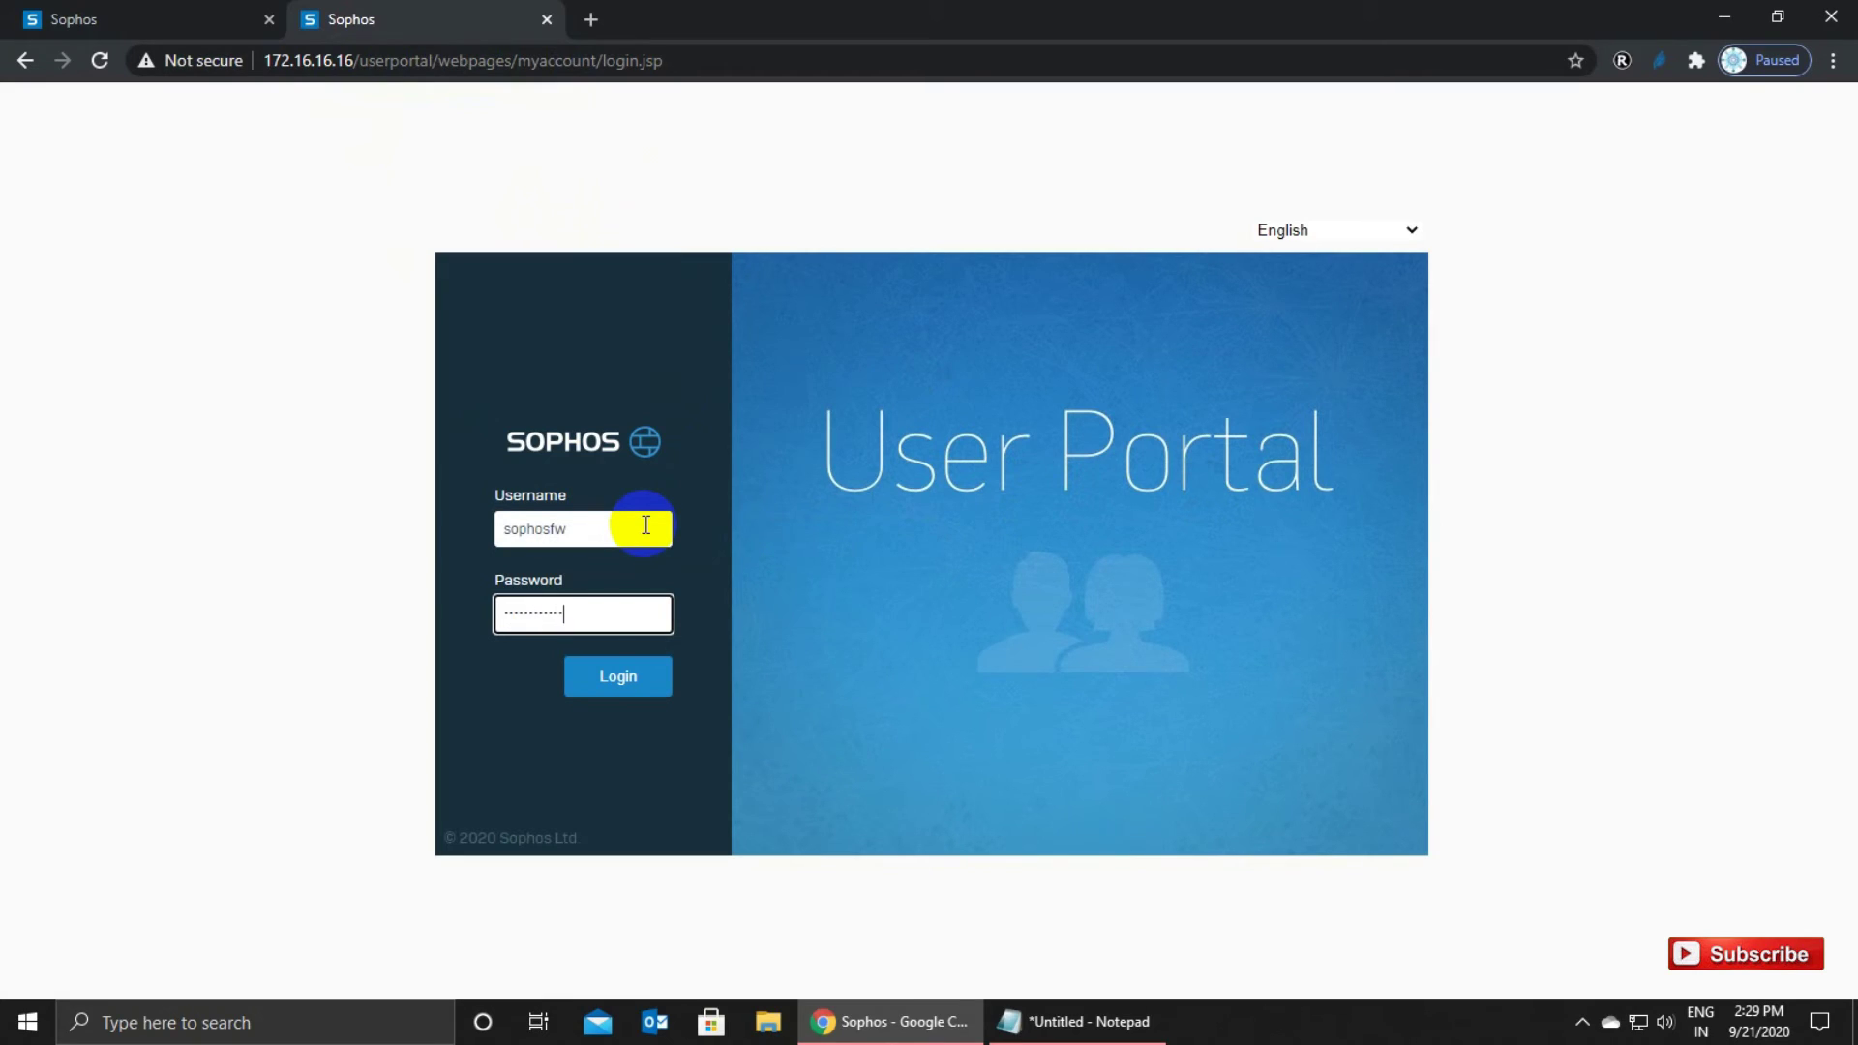
{"action": "left_click", "coordinate": [1089, 1021]}
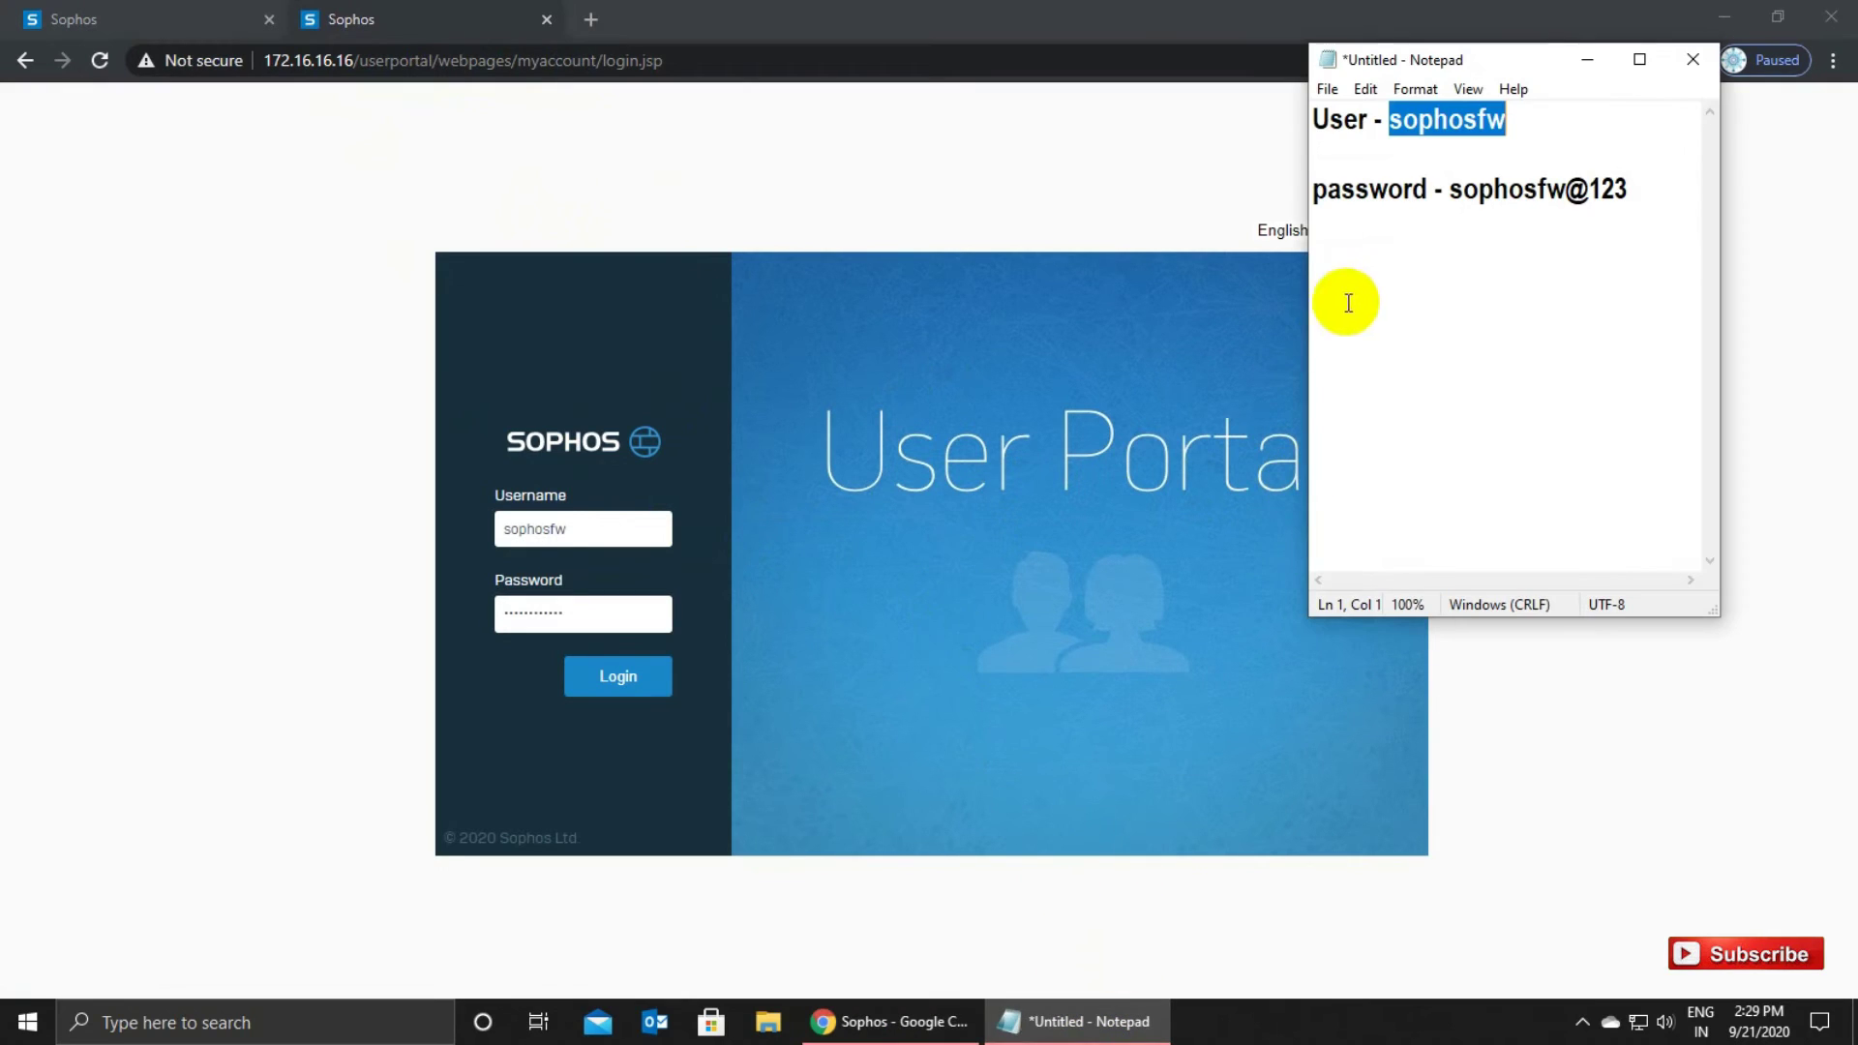
{"action": "left_click_drag", "start_coordinate": [1449, 189], "coordinate": [1633, 195]}
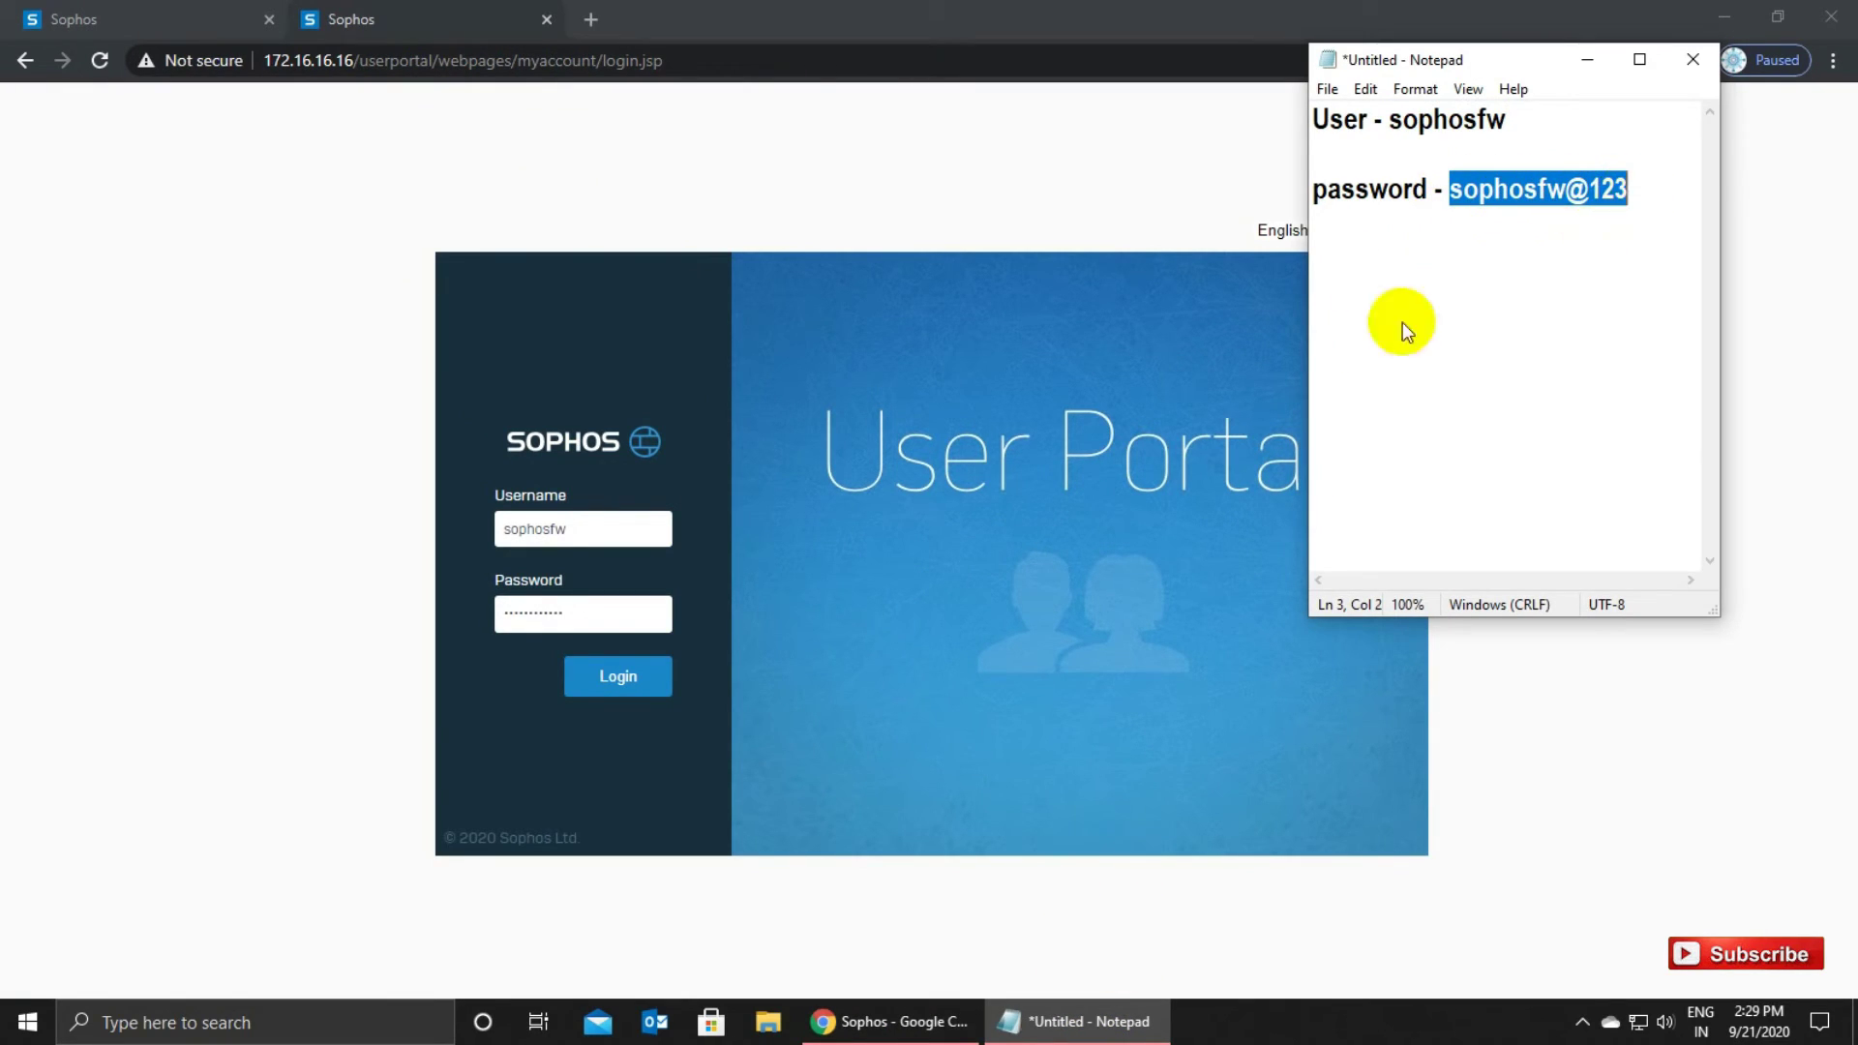
{"action": "left_click", "coordinate": [581, 613]}
{"action": "left_click_drag", "start_coordinate": [581, 613], "coordinate": [423, 605]}
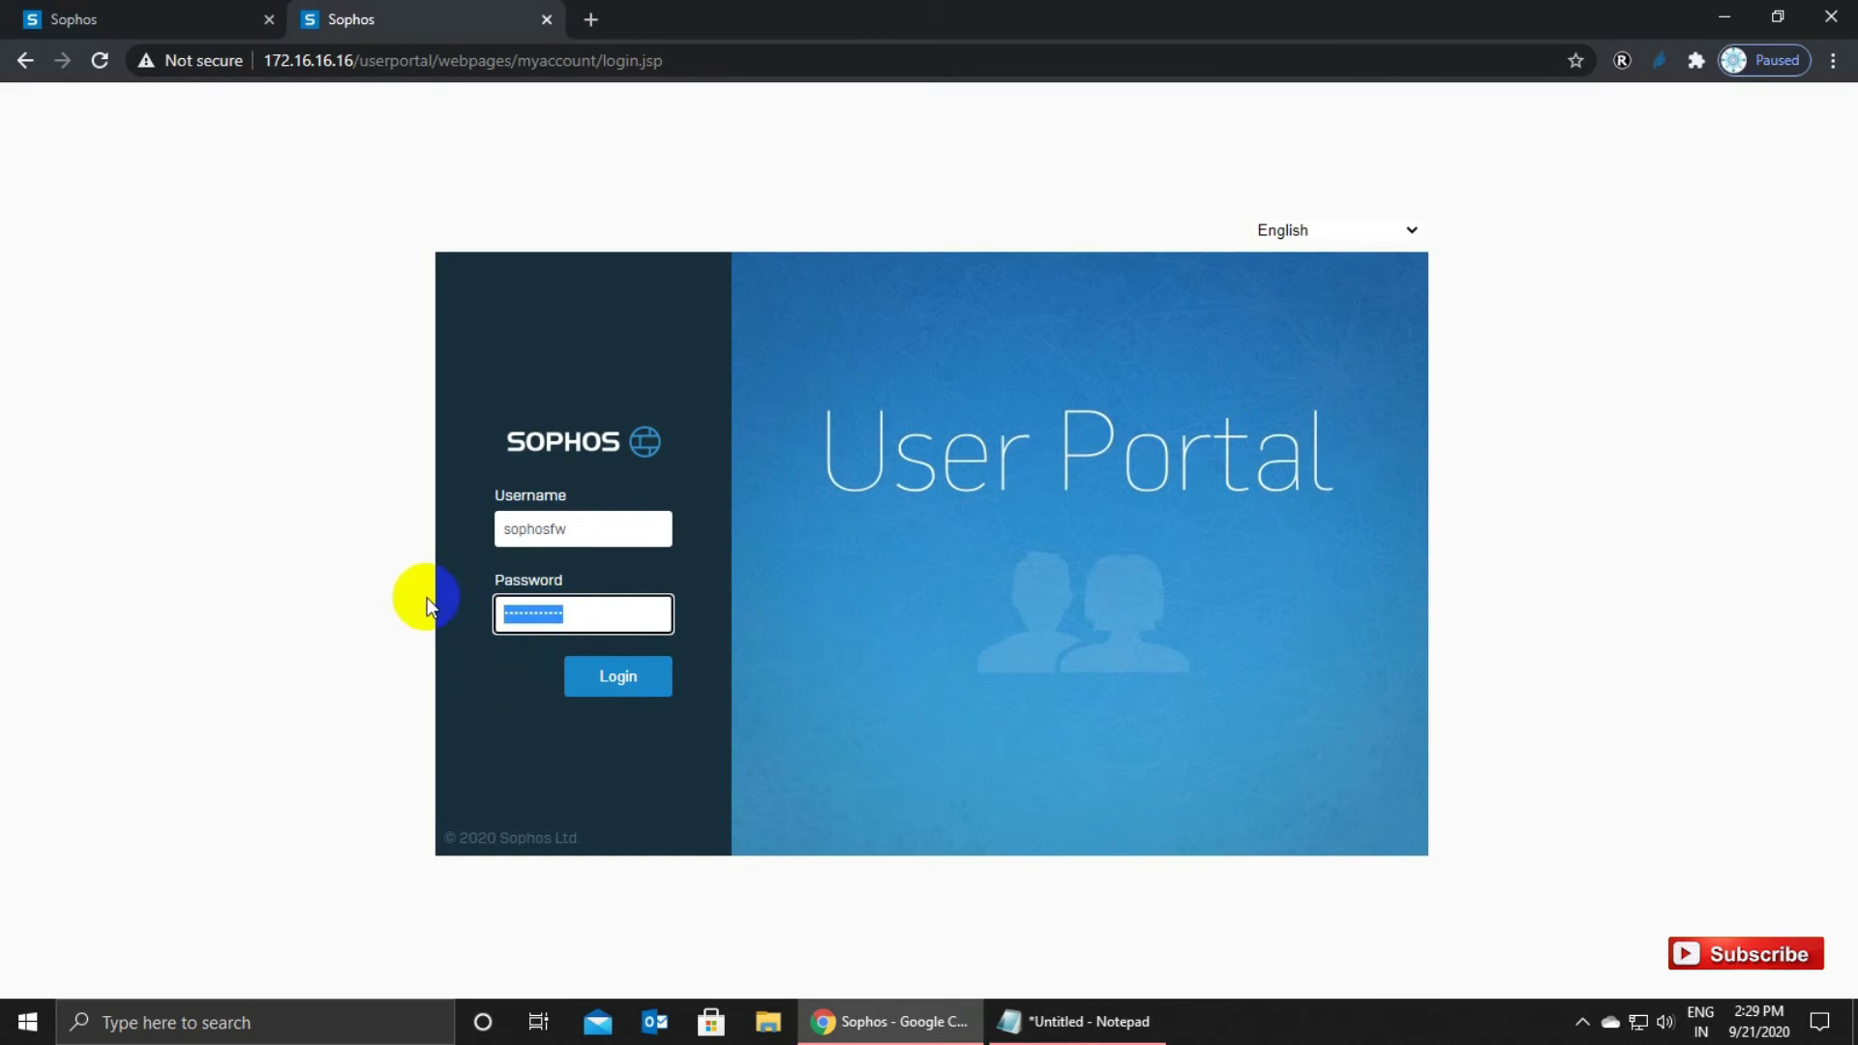
{"action": "key", "text": "ctrl+v"}
{"action": "left_click", "coordinate": [612, 682]}
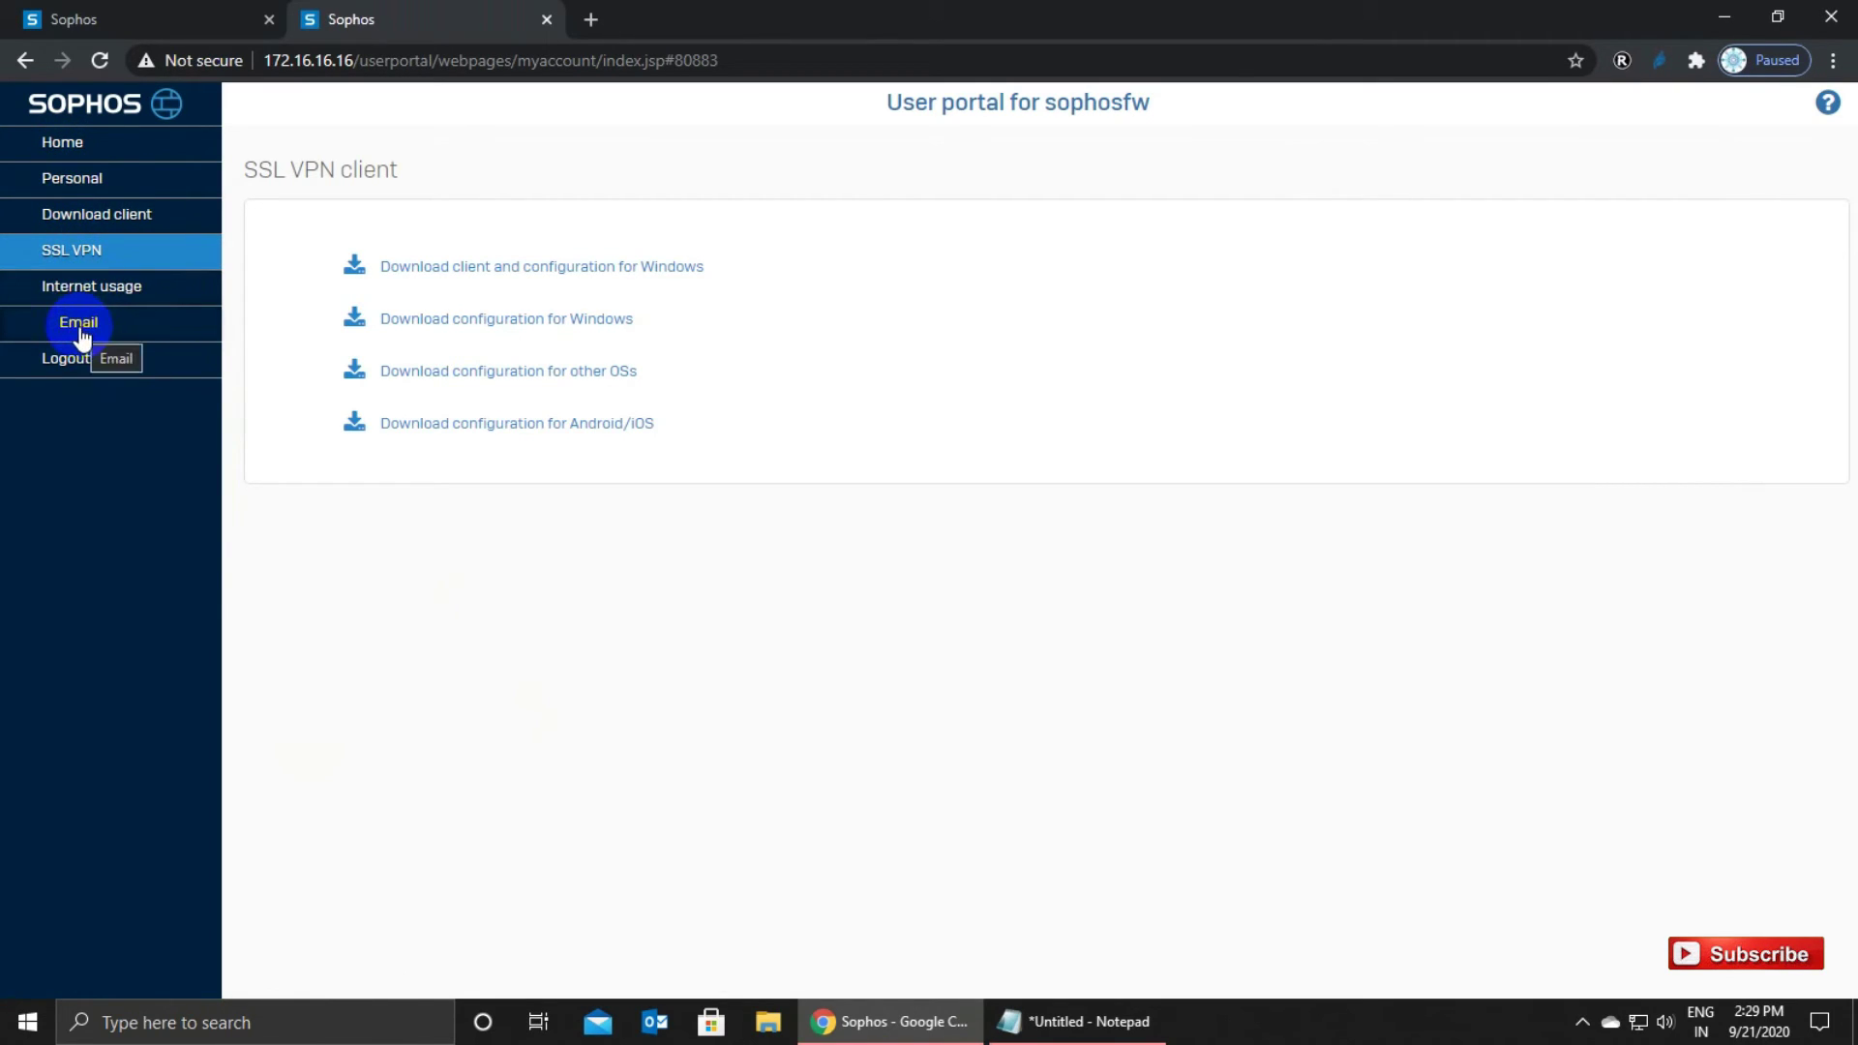
Download the Windows SSL VPN client and configuration and launch the sophosfw_ssl_vpn installer.
{"action": "left_click", "coordinate": [164, 250]}
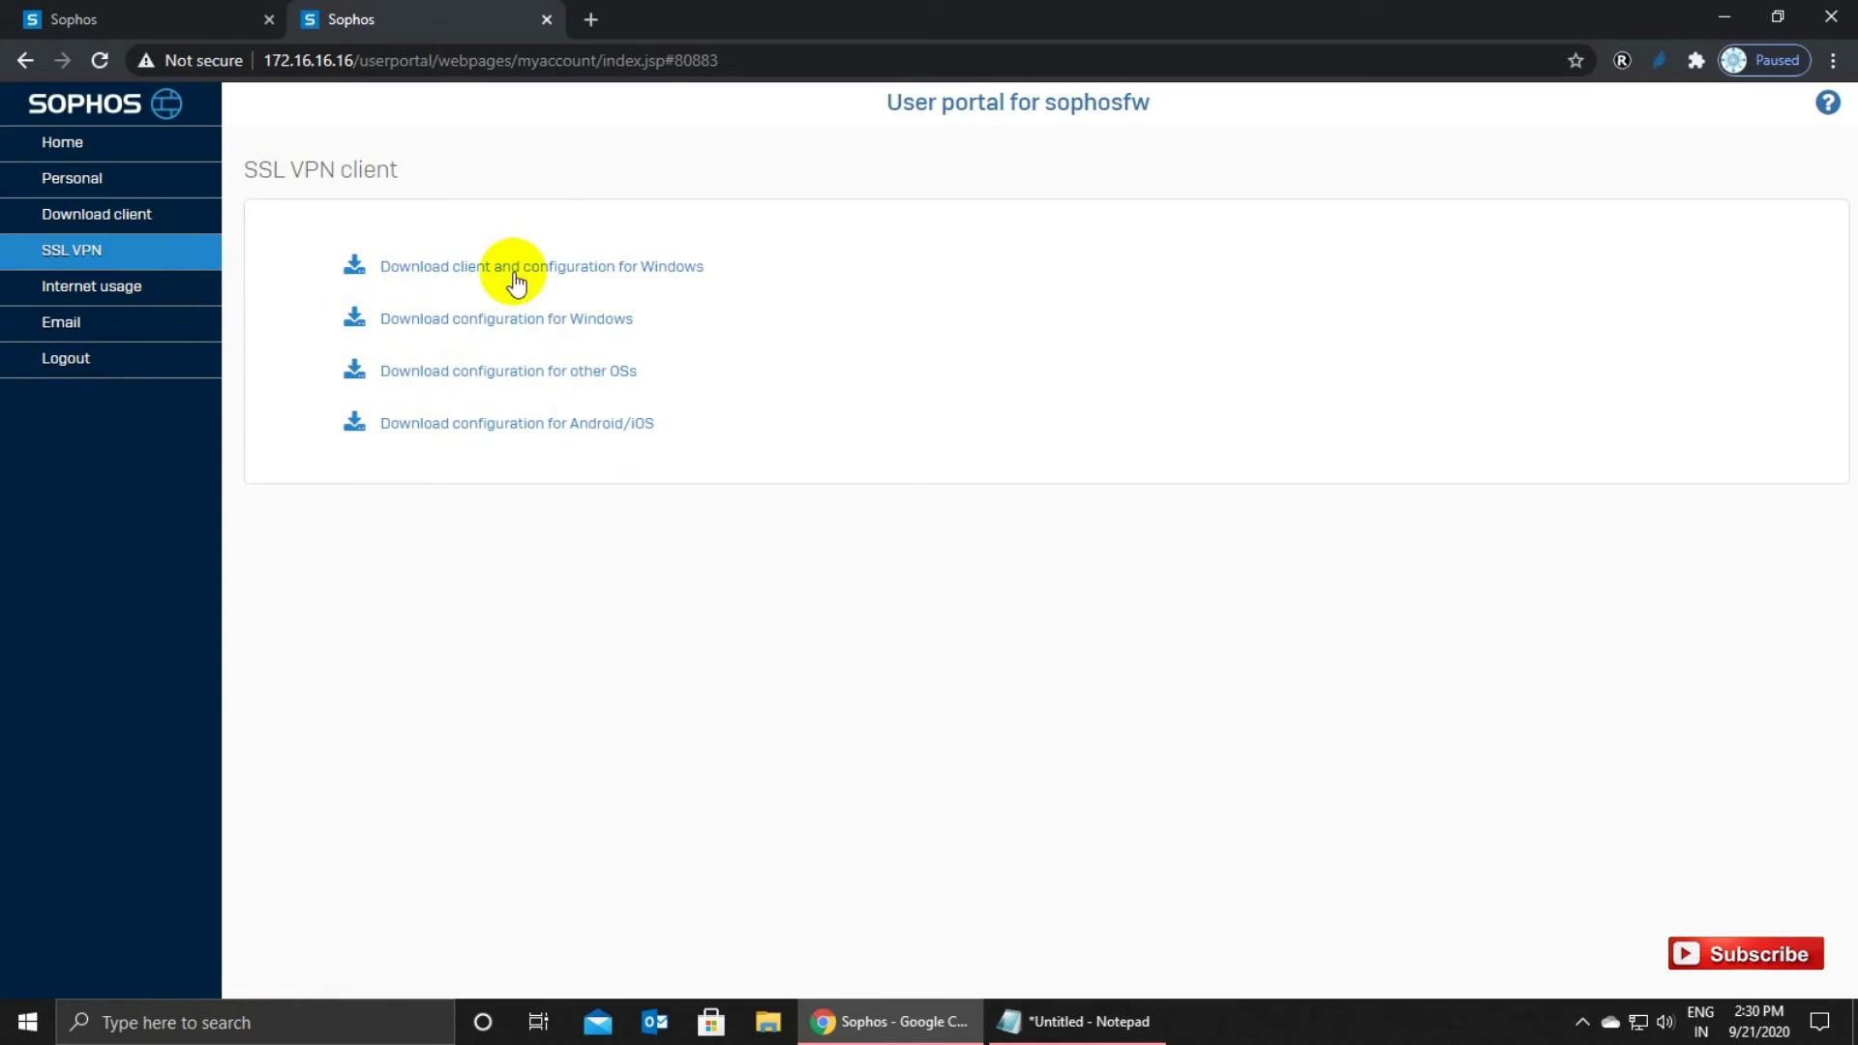
{"action": "left_click", "coordinate": [582, 274]}
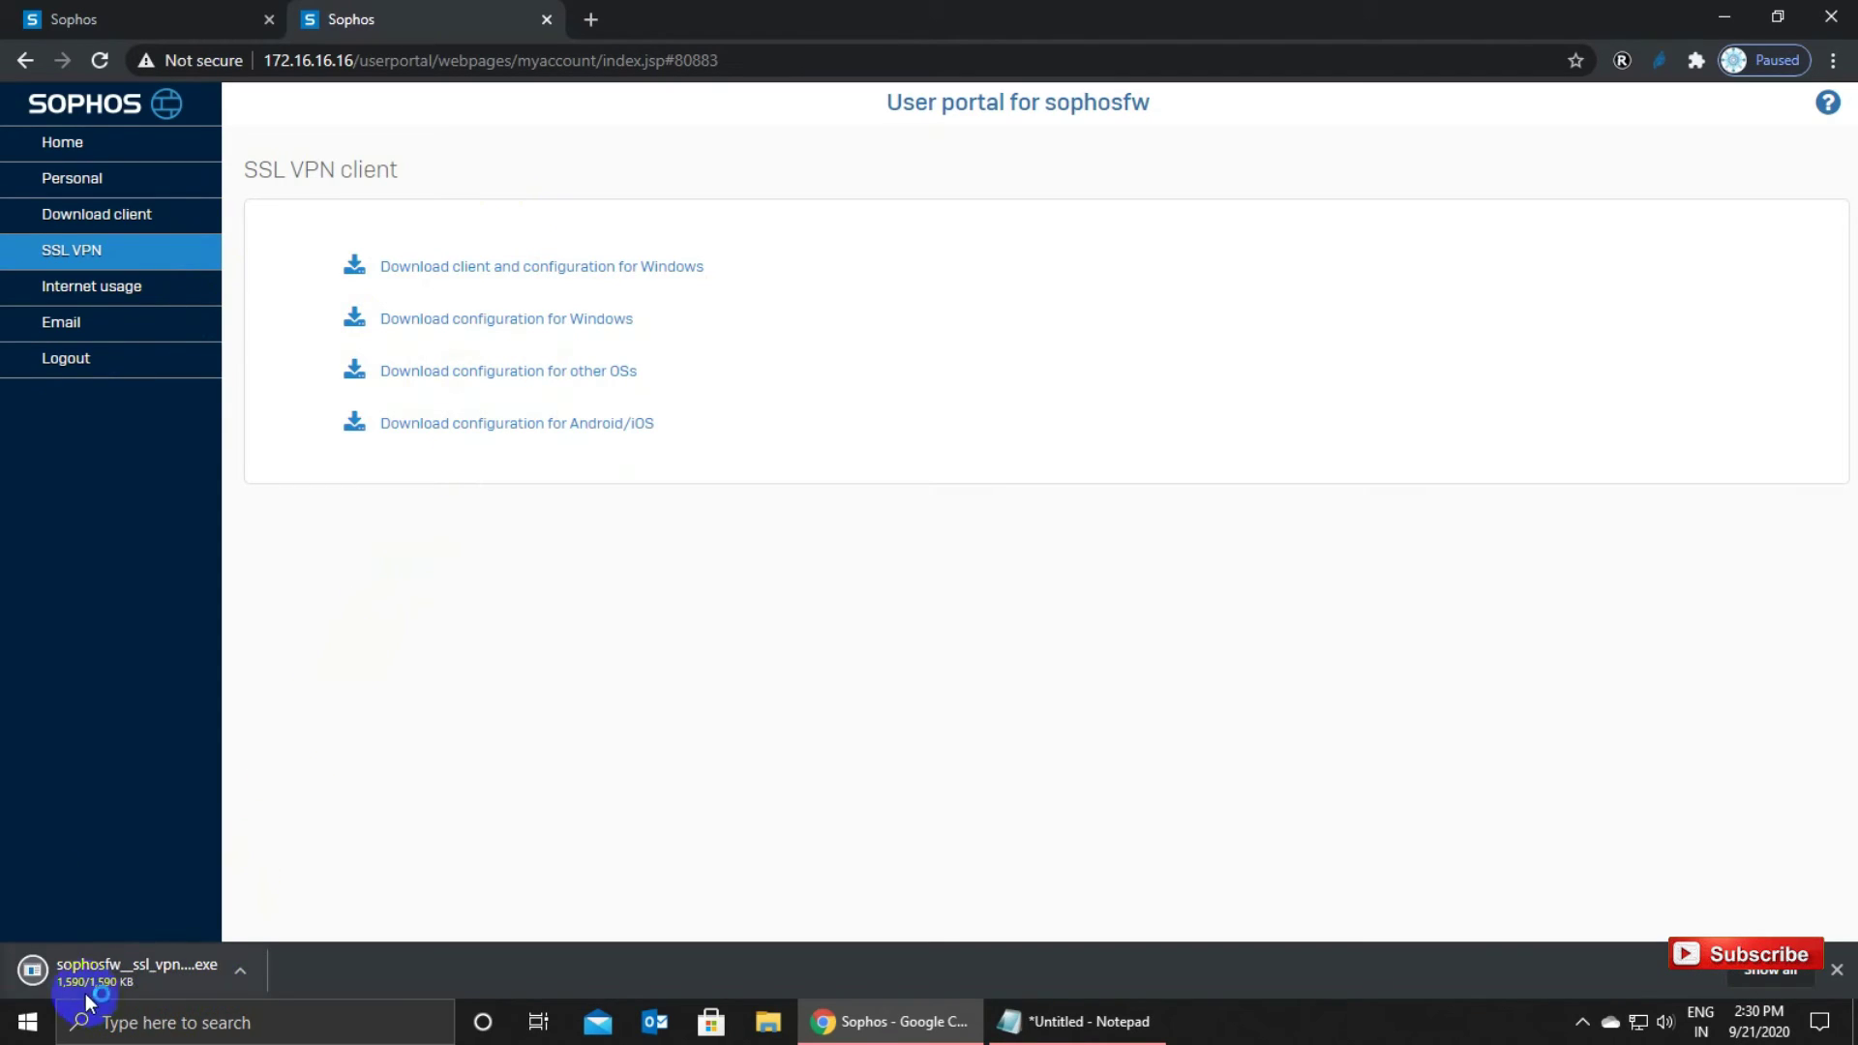
{"action": "left_click", "coordinate": [190, 972]}
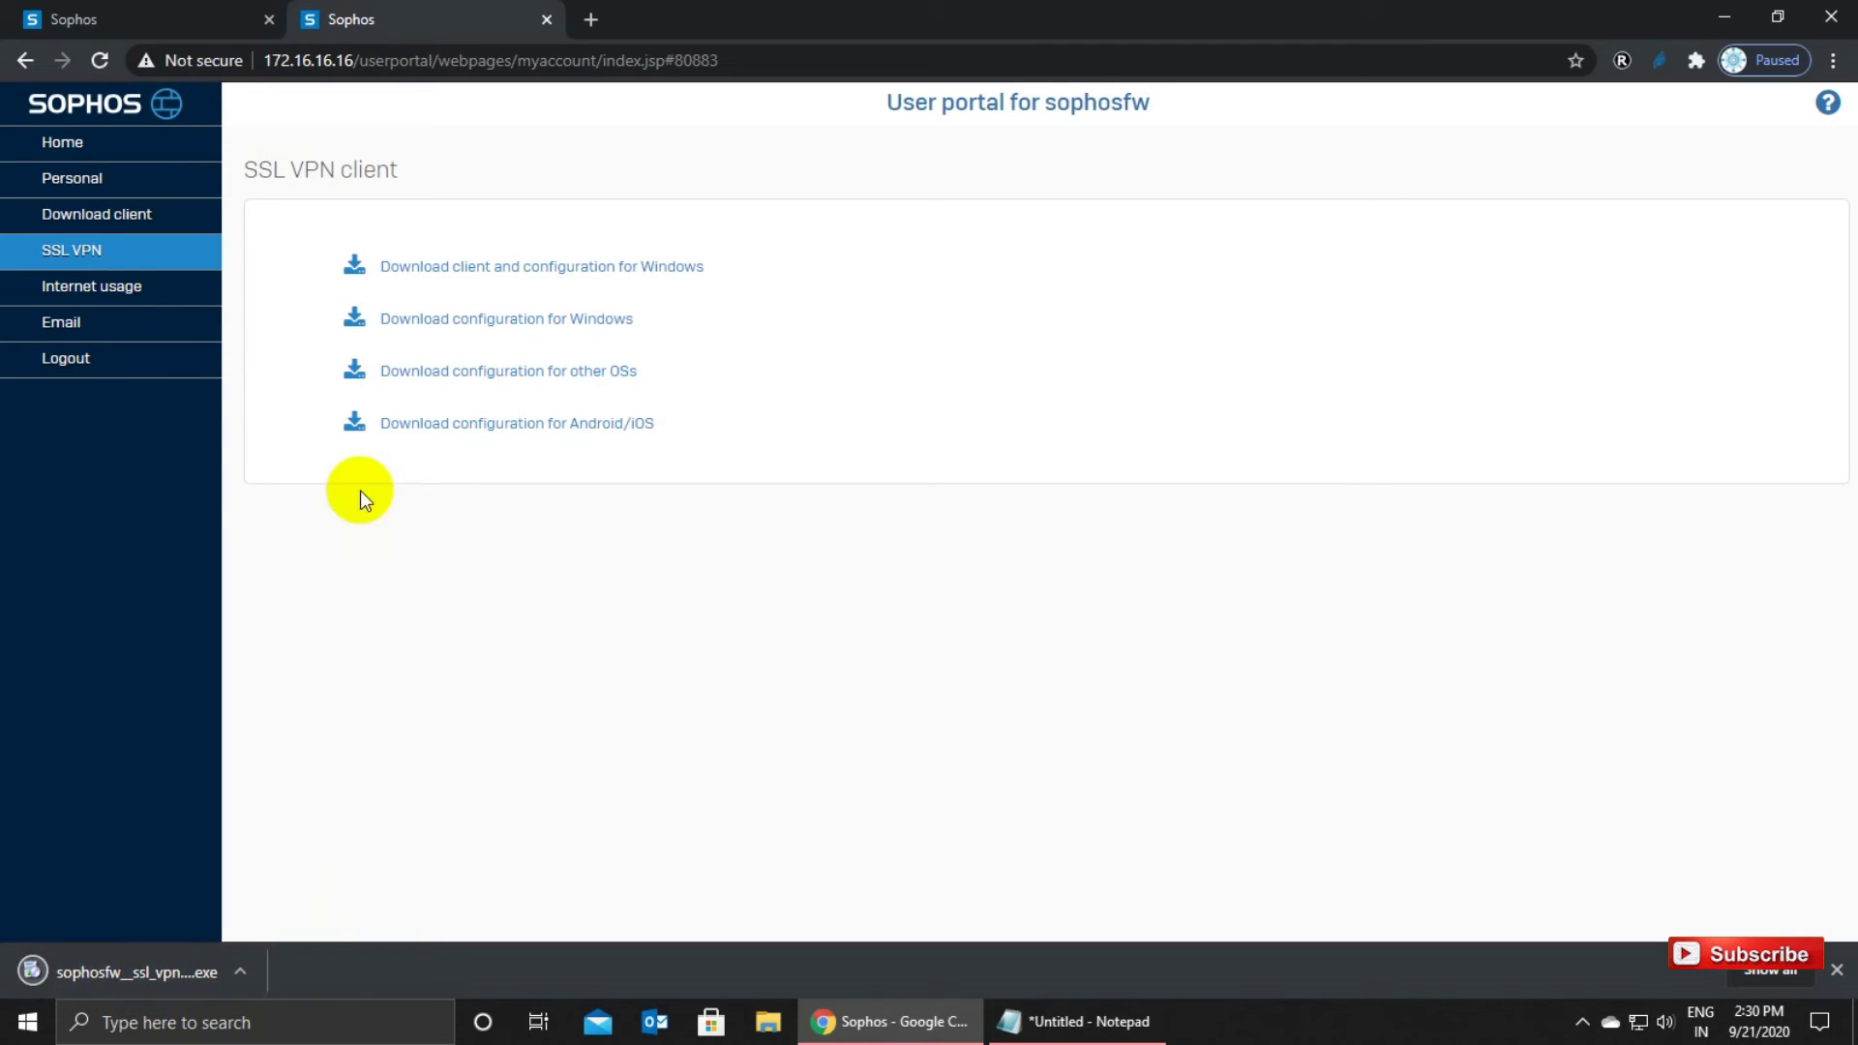
{"action": "left_click", "coordinate": [174, 974]}
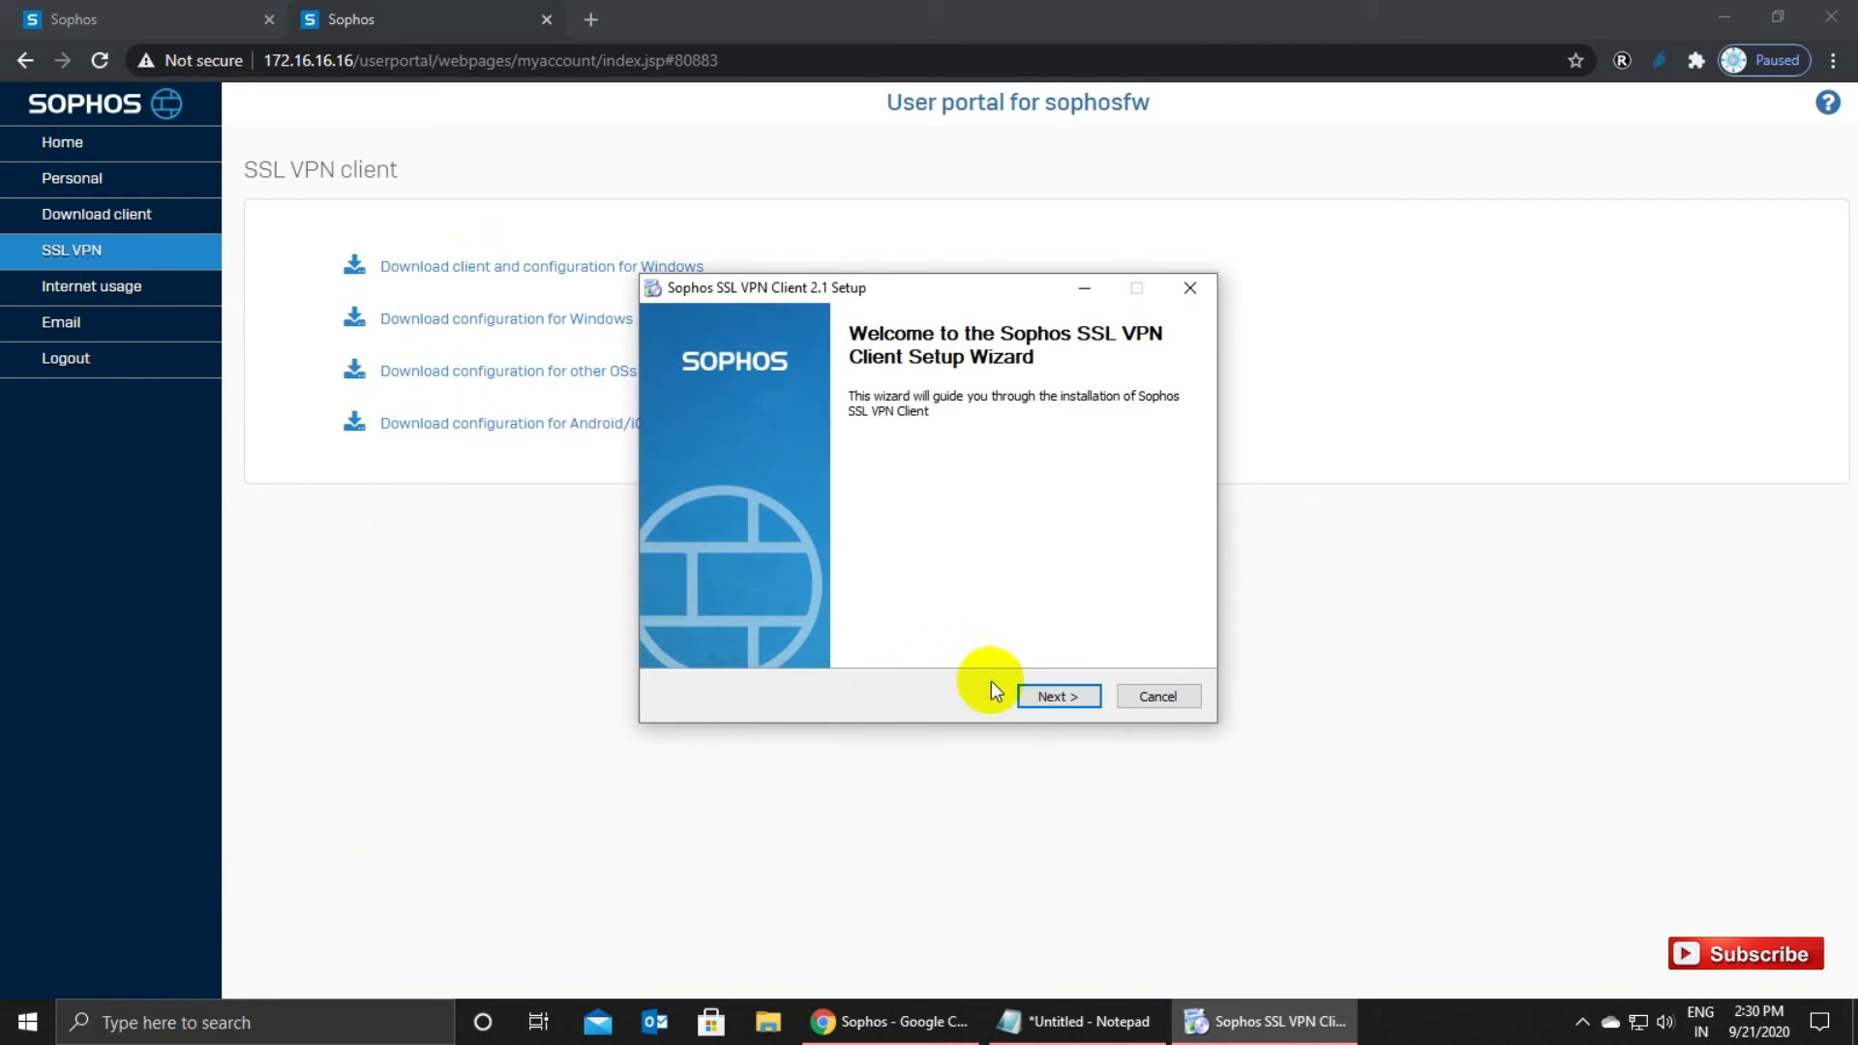
Accept the licence, install Sophos SSL VPN Client 2.1 to the default folder, and finish setup.
{"action": "left_click", "coordinate": [1051, 696]}
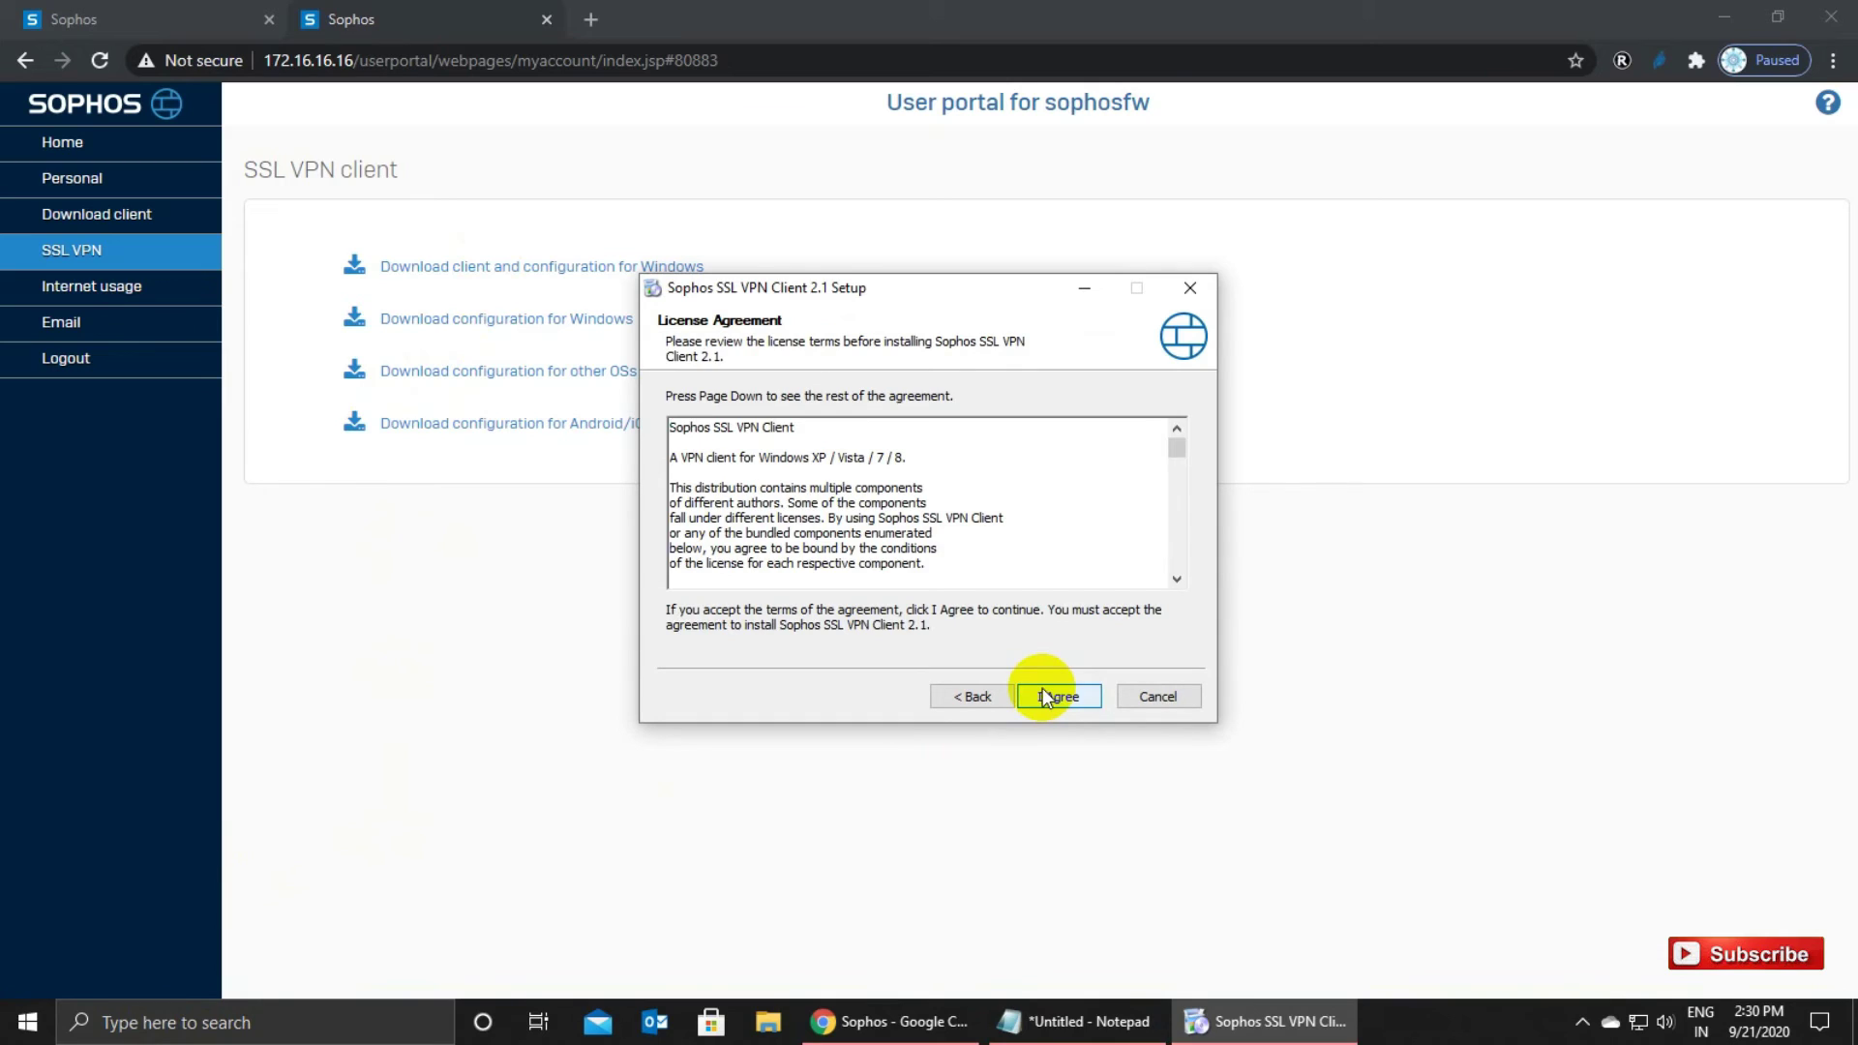
{"action": "left_click", "coordinate": [1043, 688]}
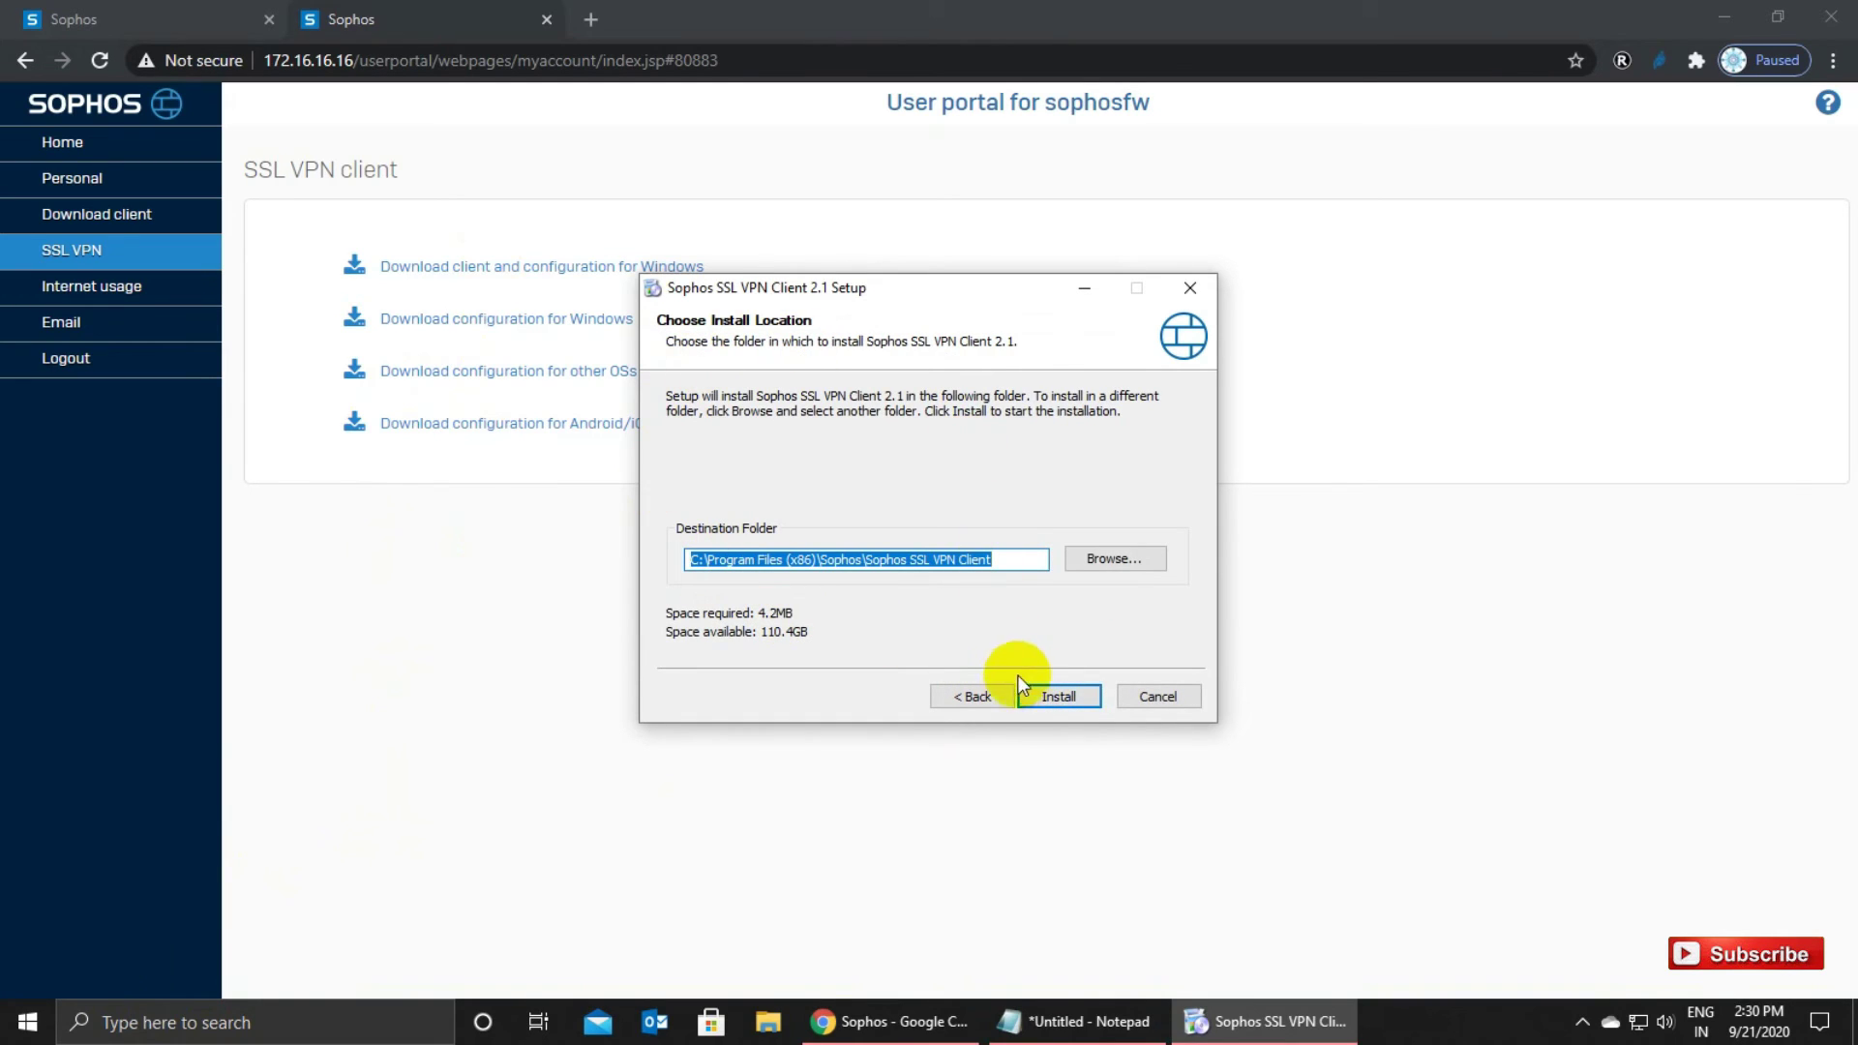
{"action": "left_click", "coordinate": [1036, 695]}
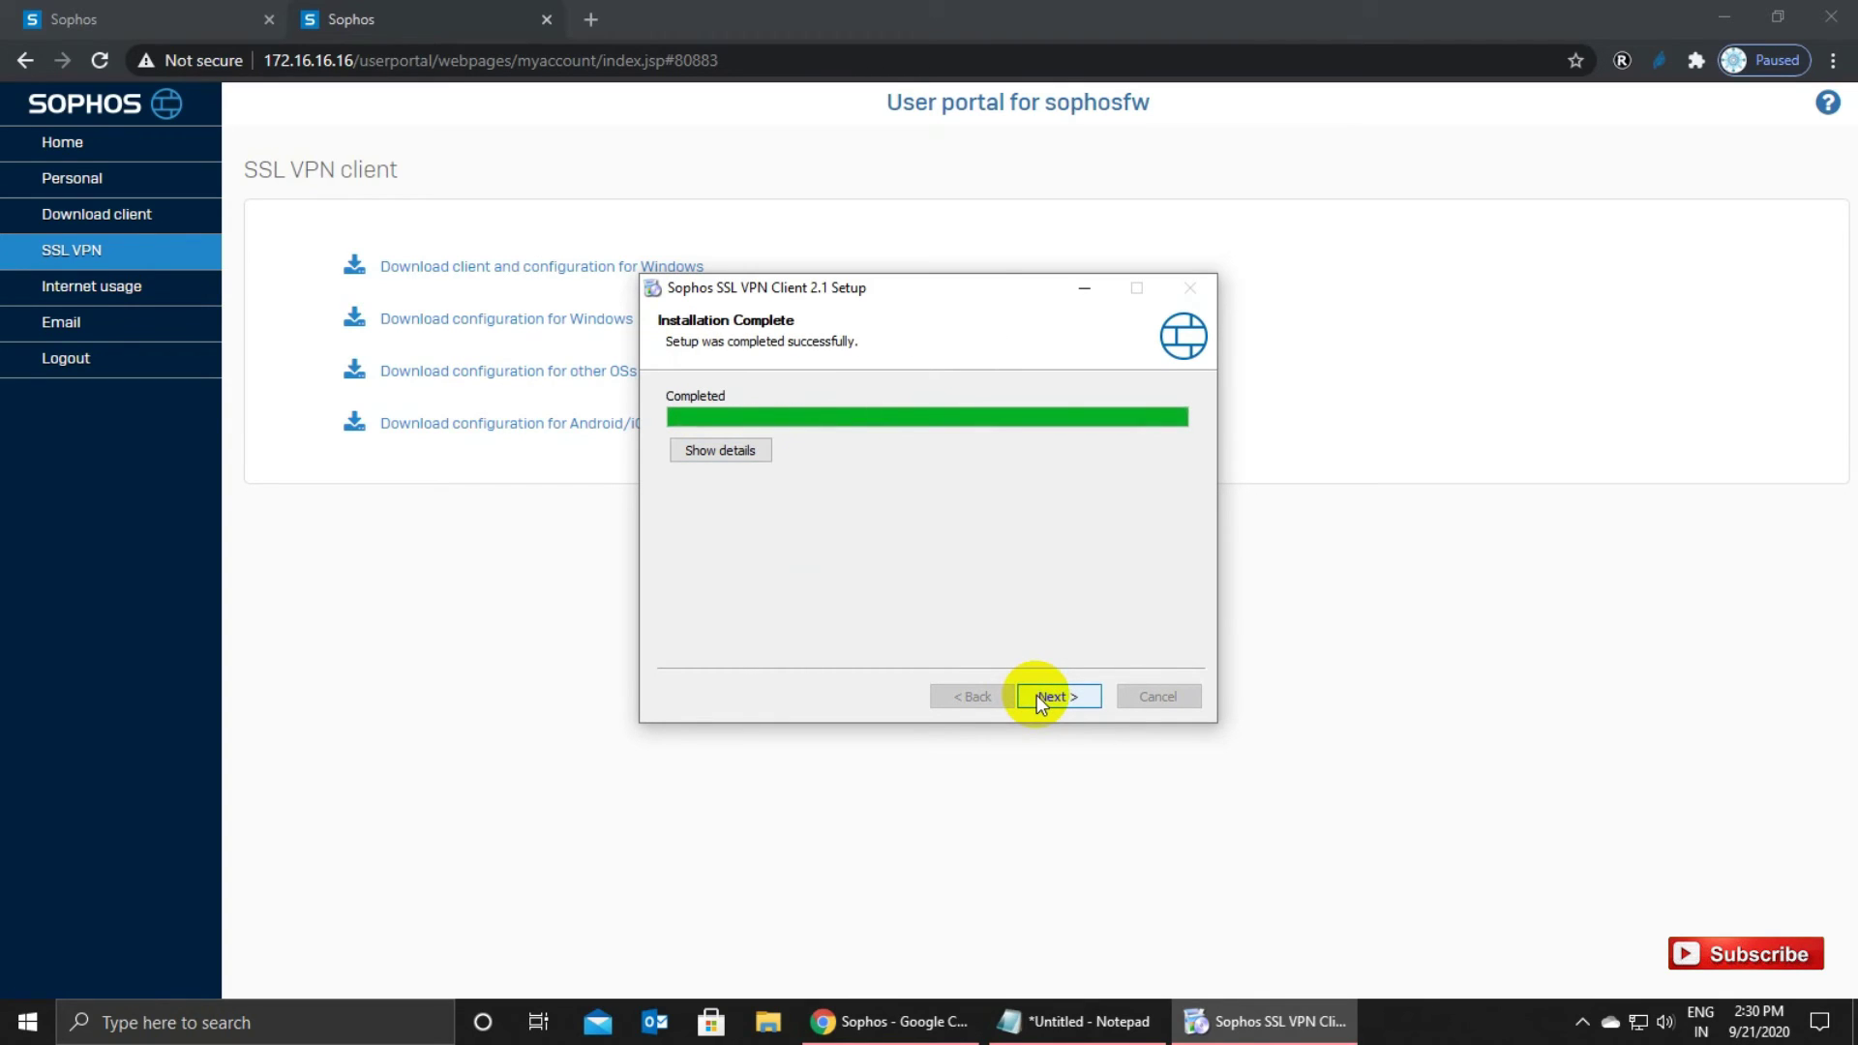
{"action": "left_click", "coordinate": [1037, 697]}
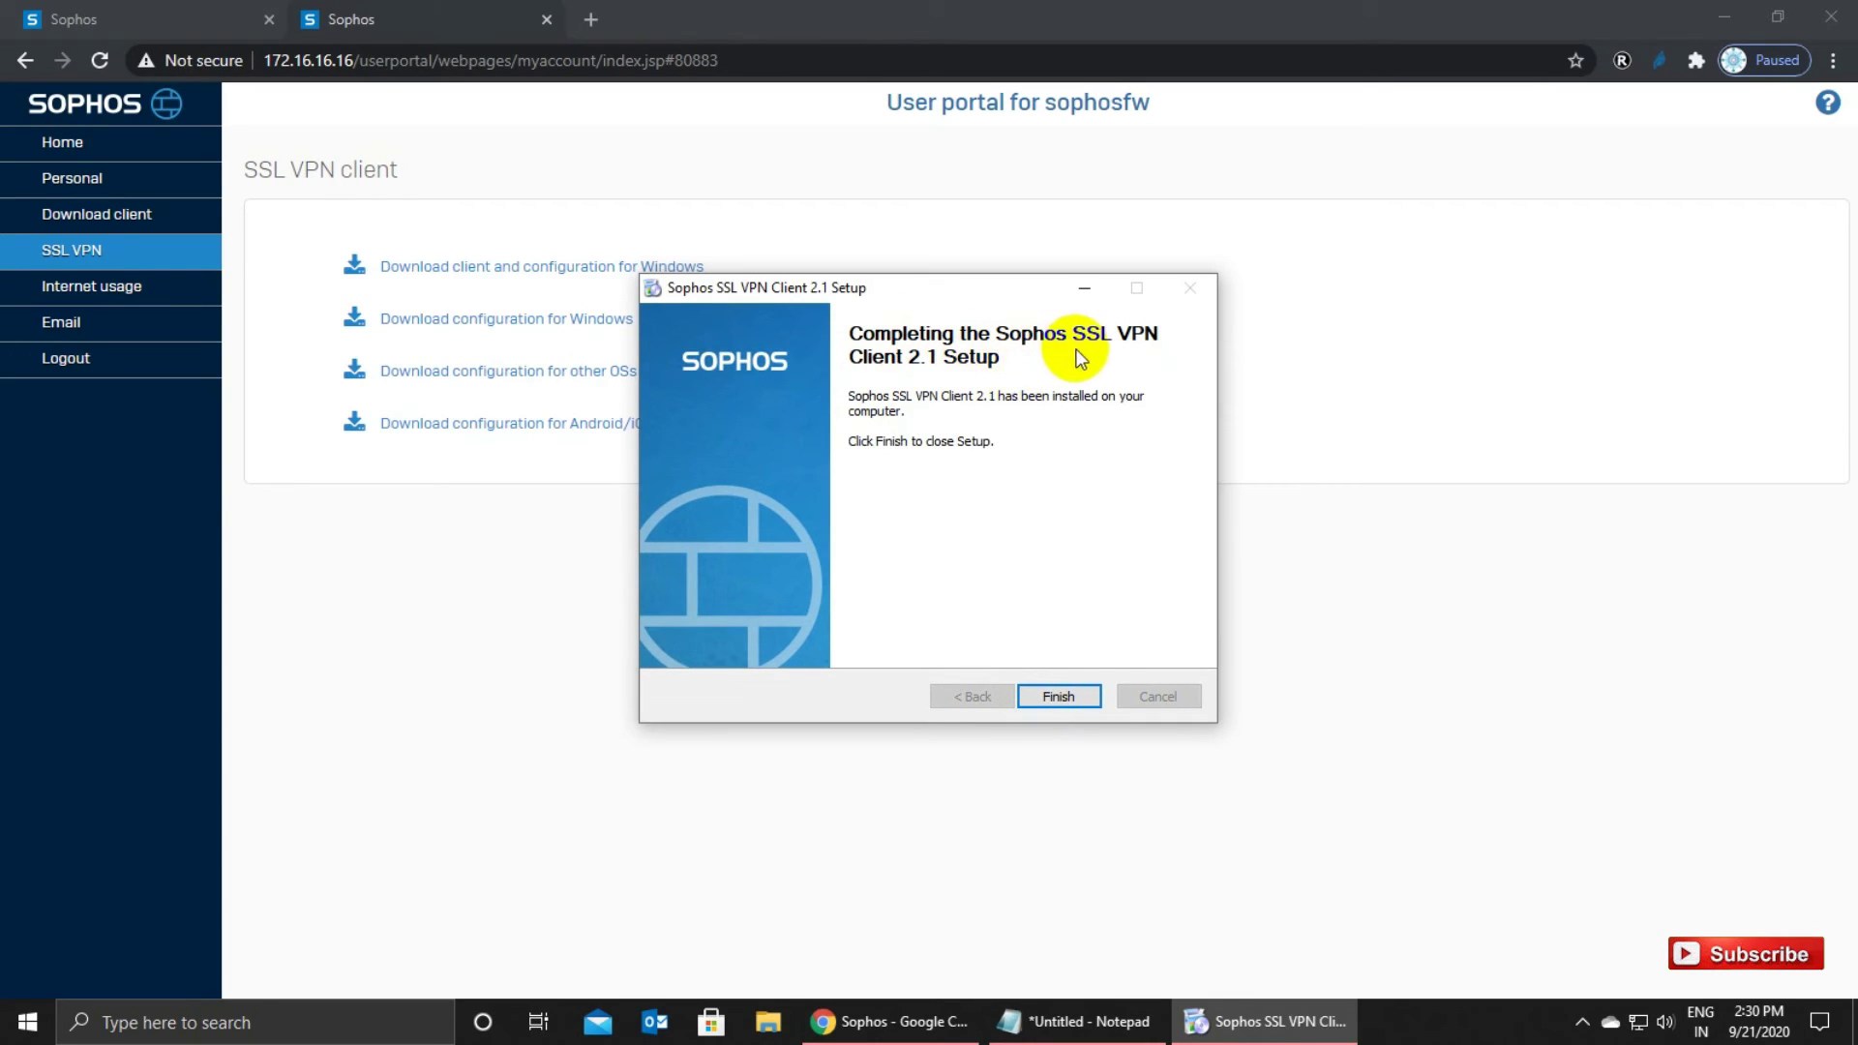
{"action": "left_click", "coordinate": [1060, 705]}
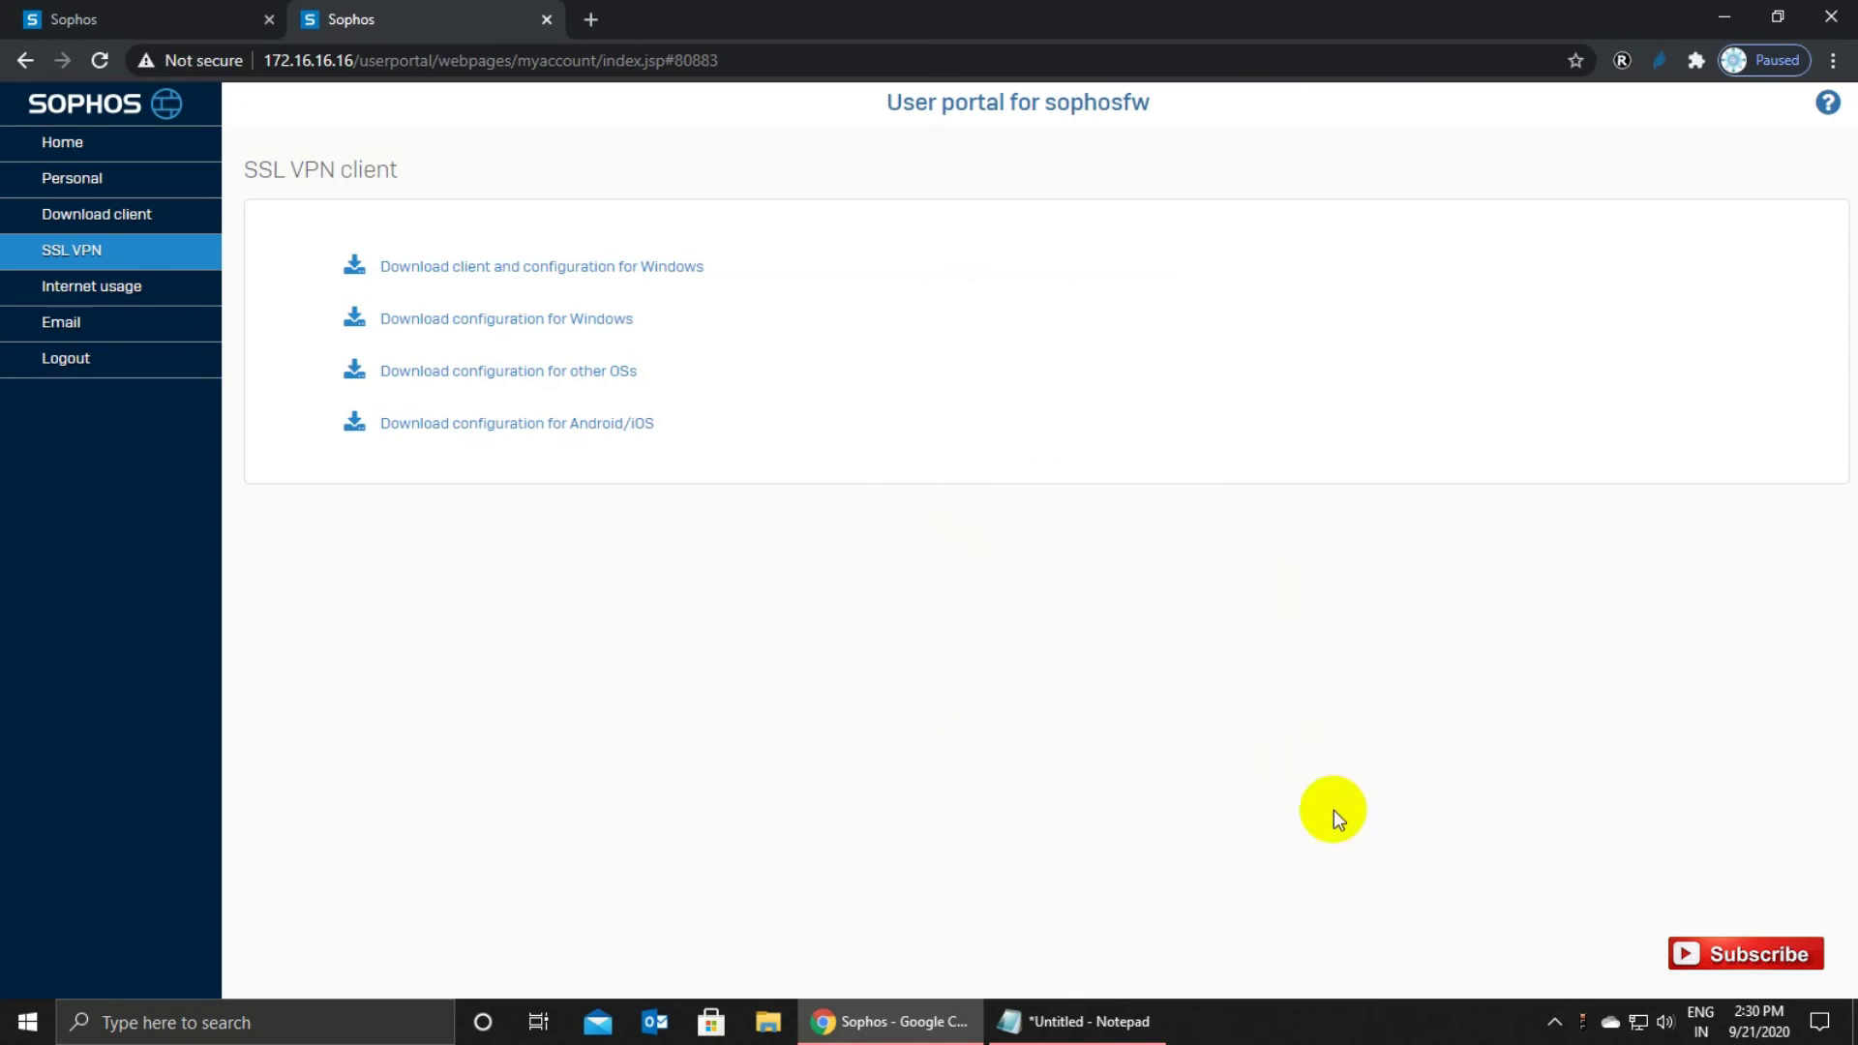
Start the SSL VPN connection from the tray and select the stored username in the credentials notes.
{"action": "right_click", "coordinate": [1585, 1028]}
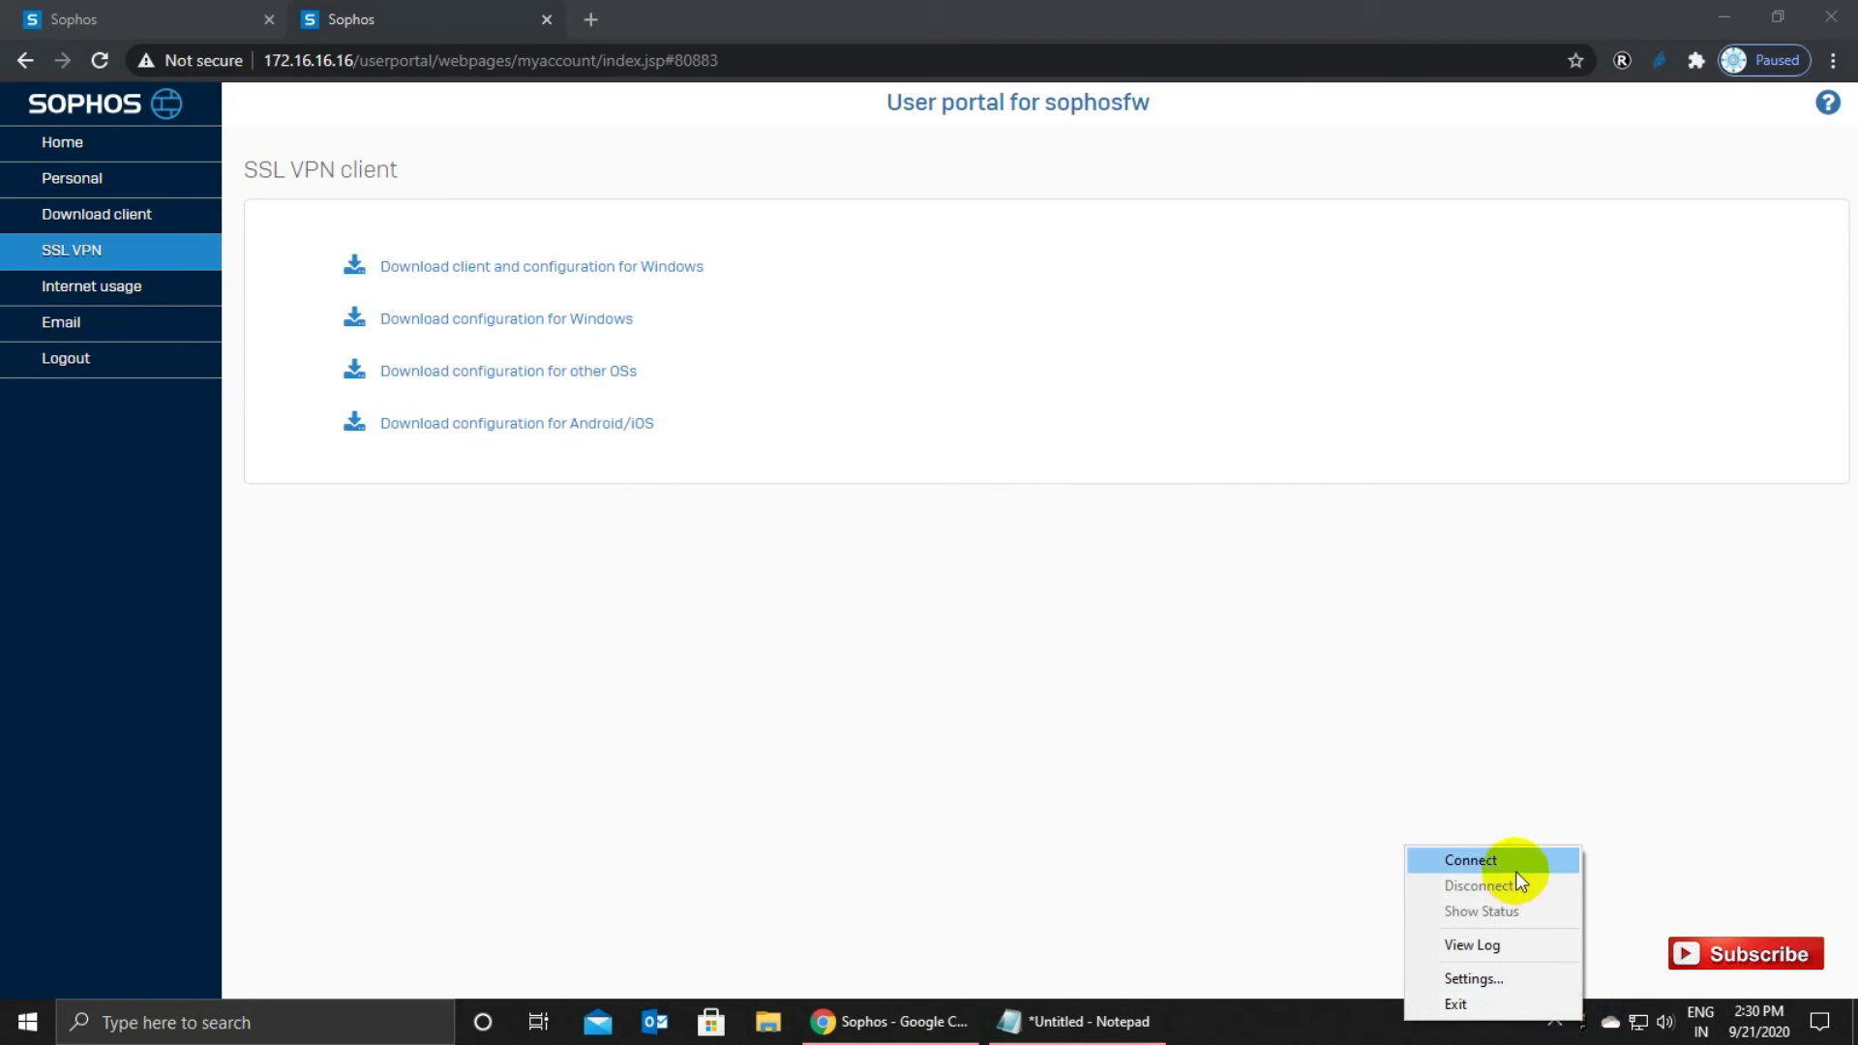
{"action": "left_click", "coordinate": [1516, 869]}
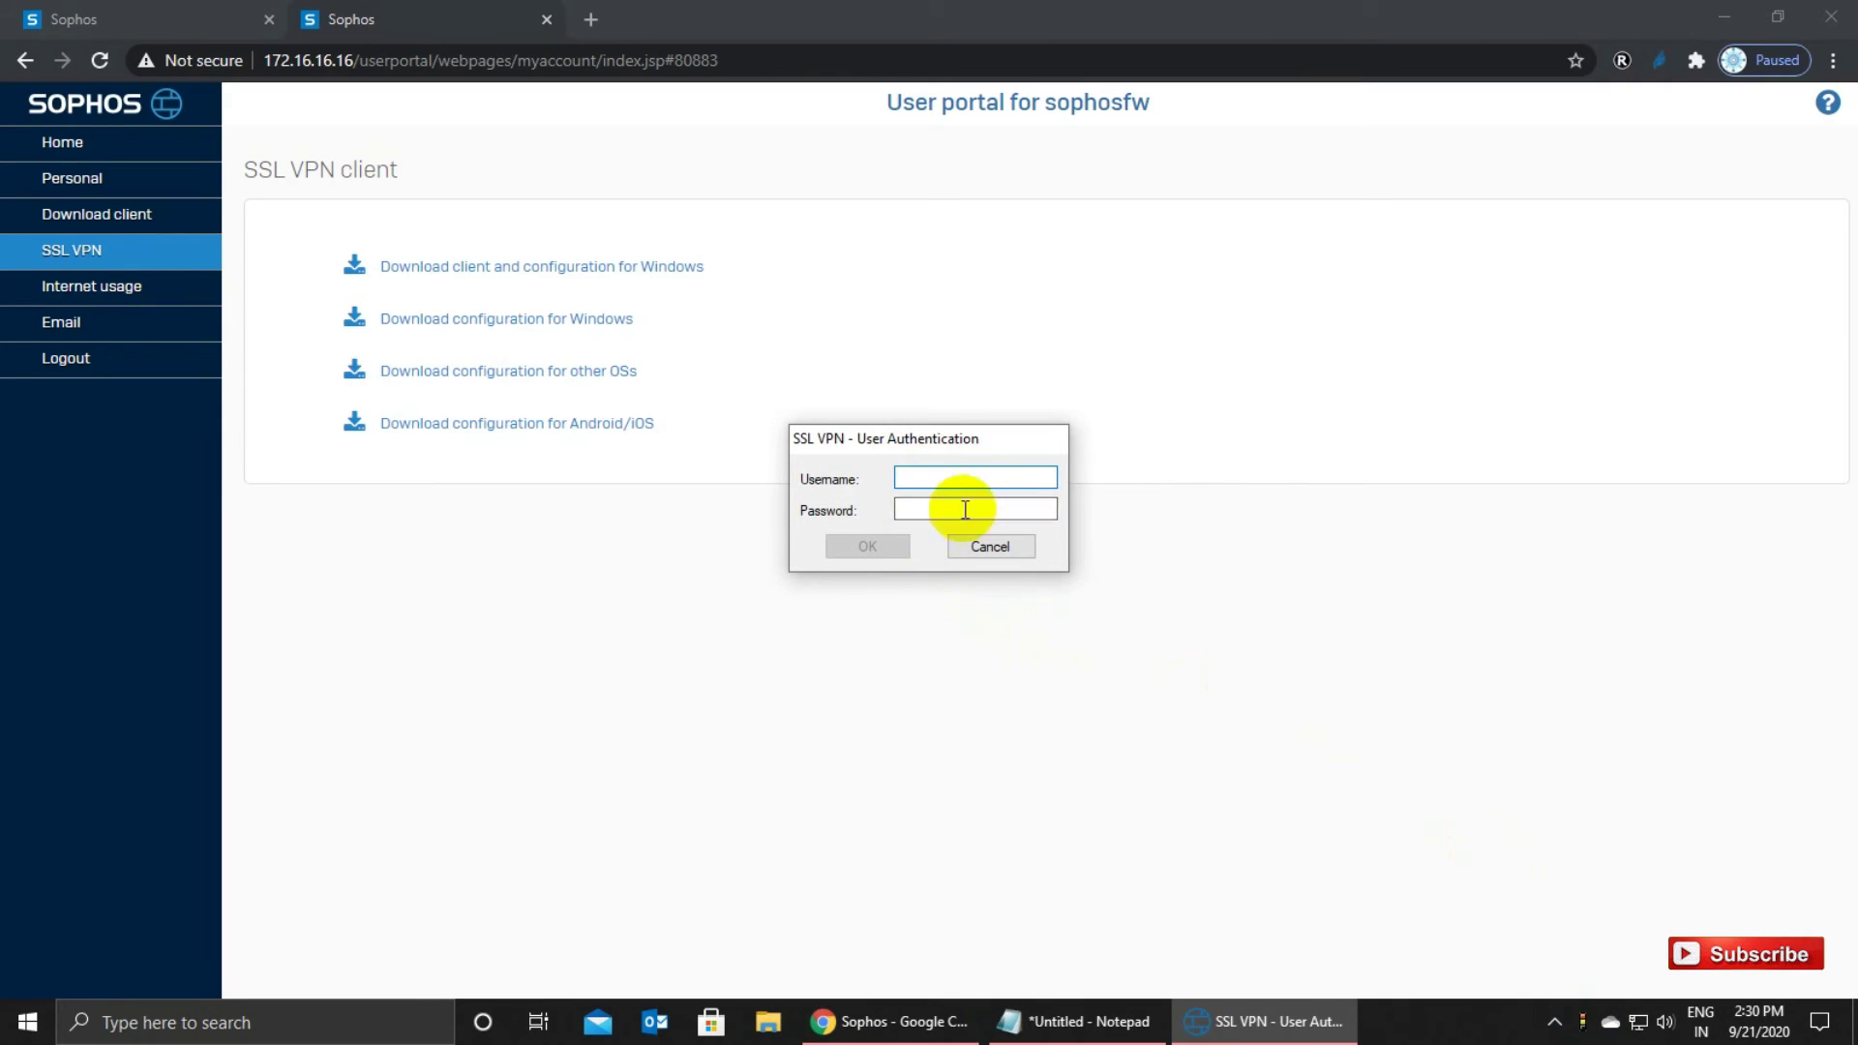
{"action": "left_click", "coordinate": [1079, 1021]}
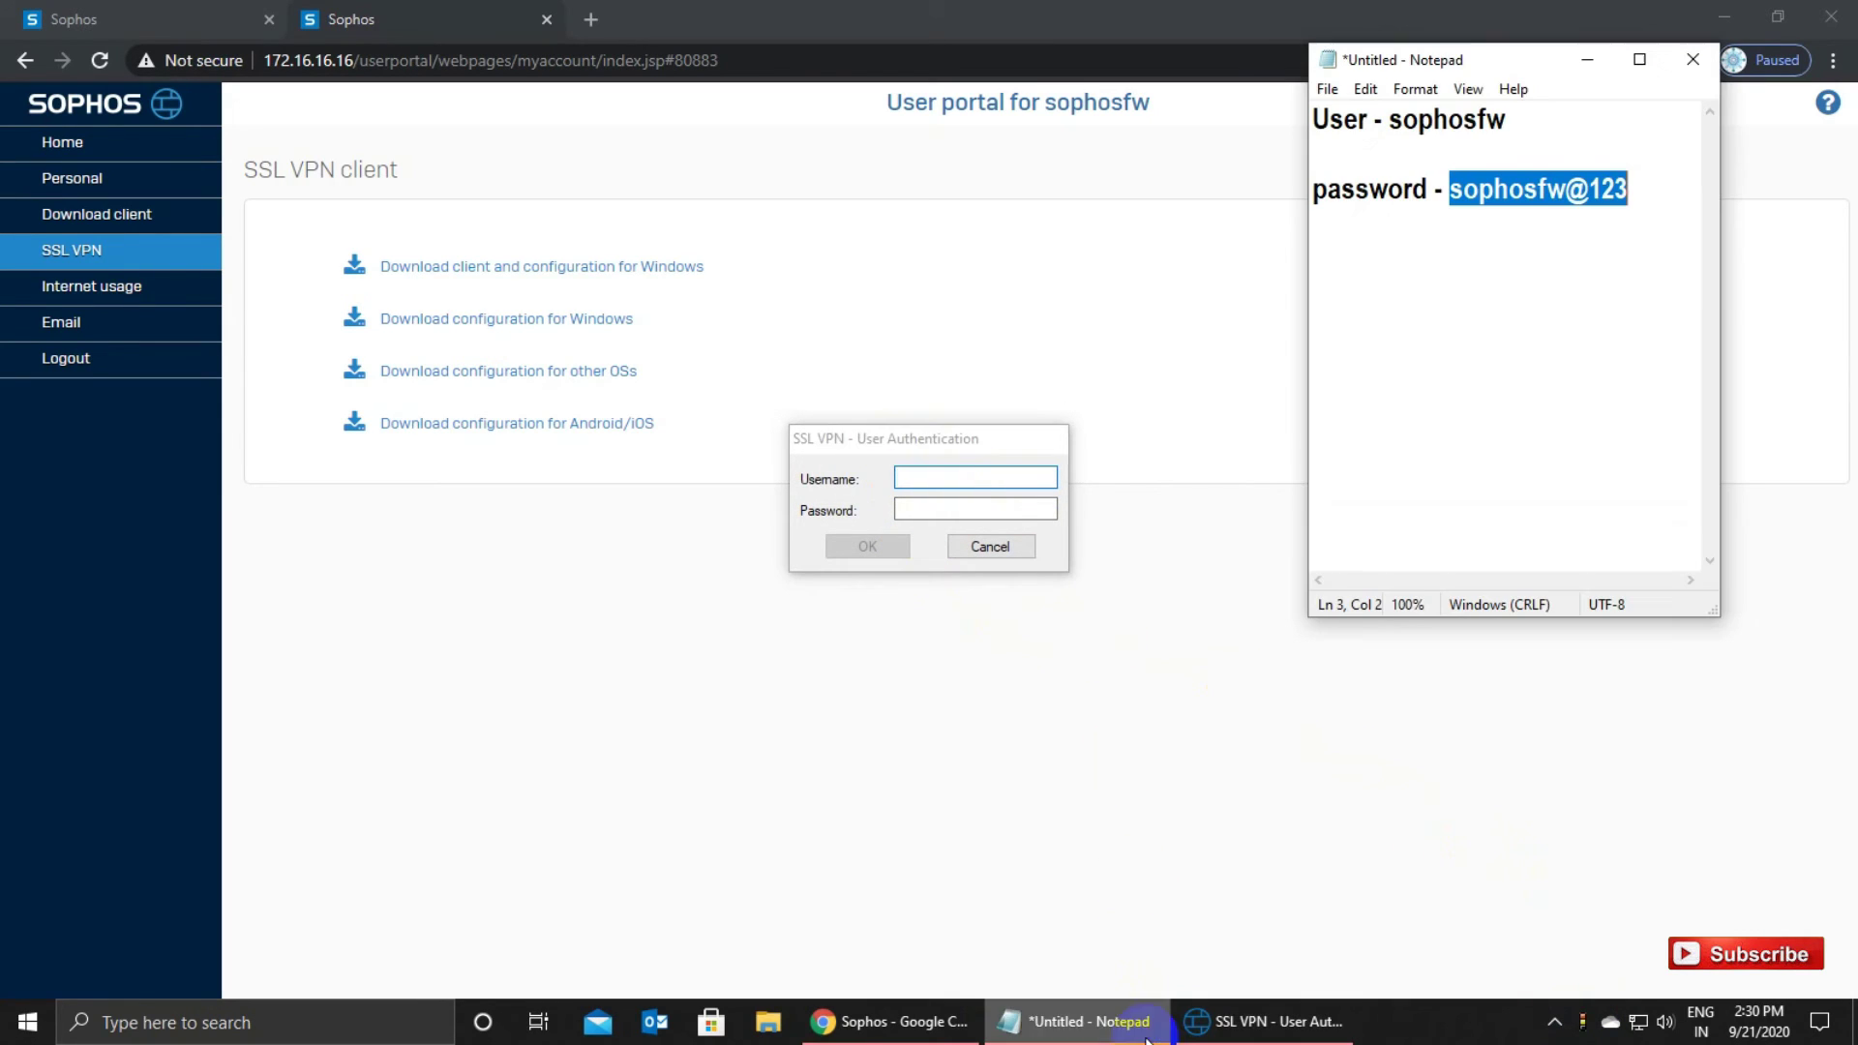
{"action": "double_click", "coordinate": [1402, 124]}
{"action": "left_click_drag", "start_coordinate": [1449, 191], "coordinate": [1634, 193]}
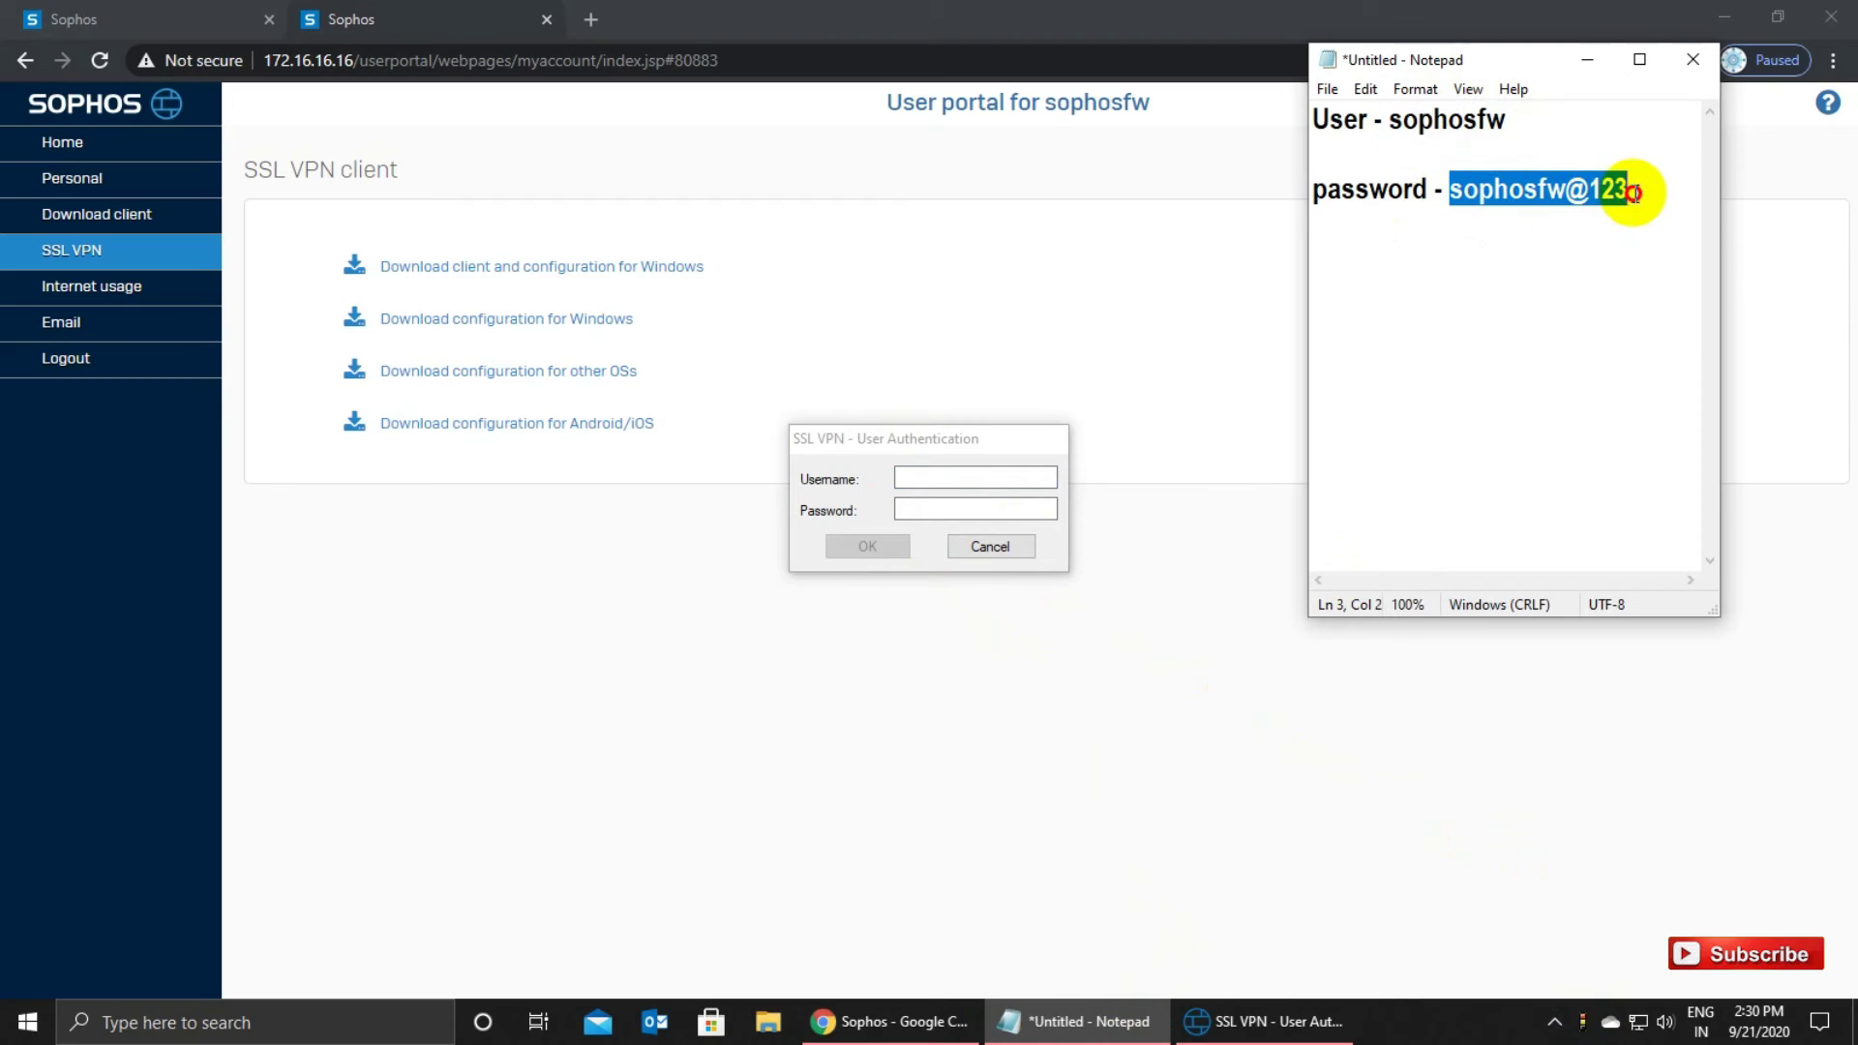
{"action": "left_click", "coordinate": [1566, 191]}
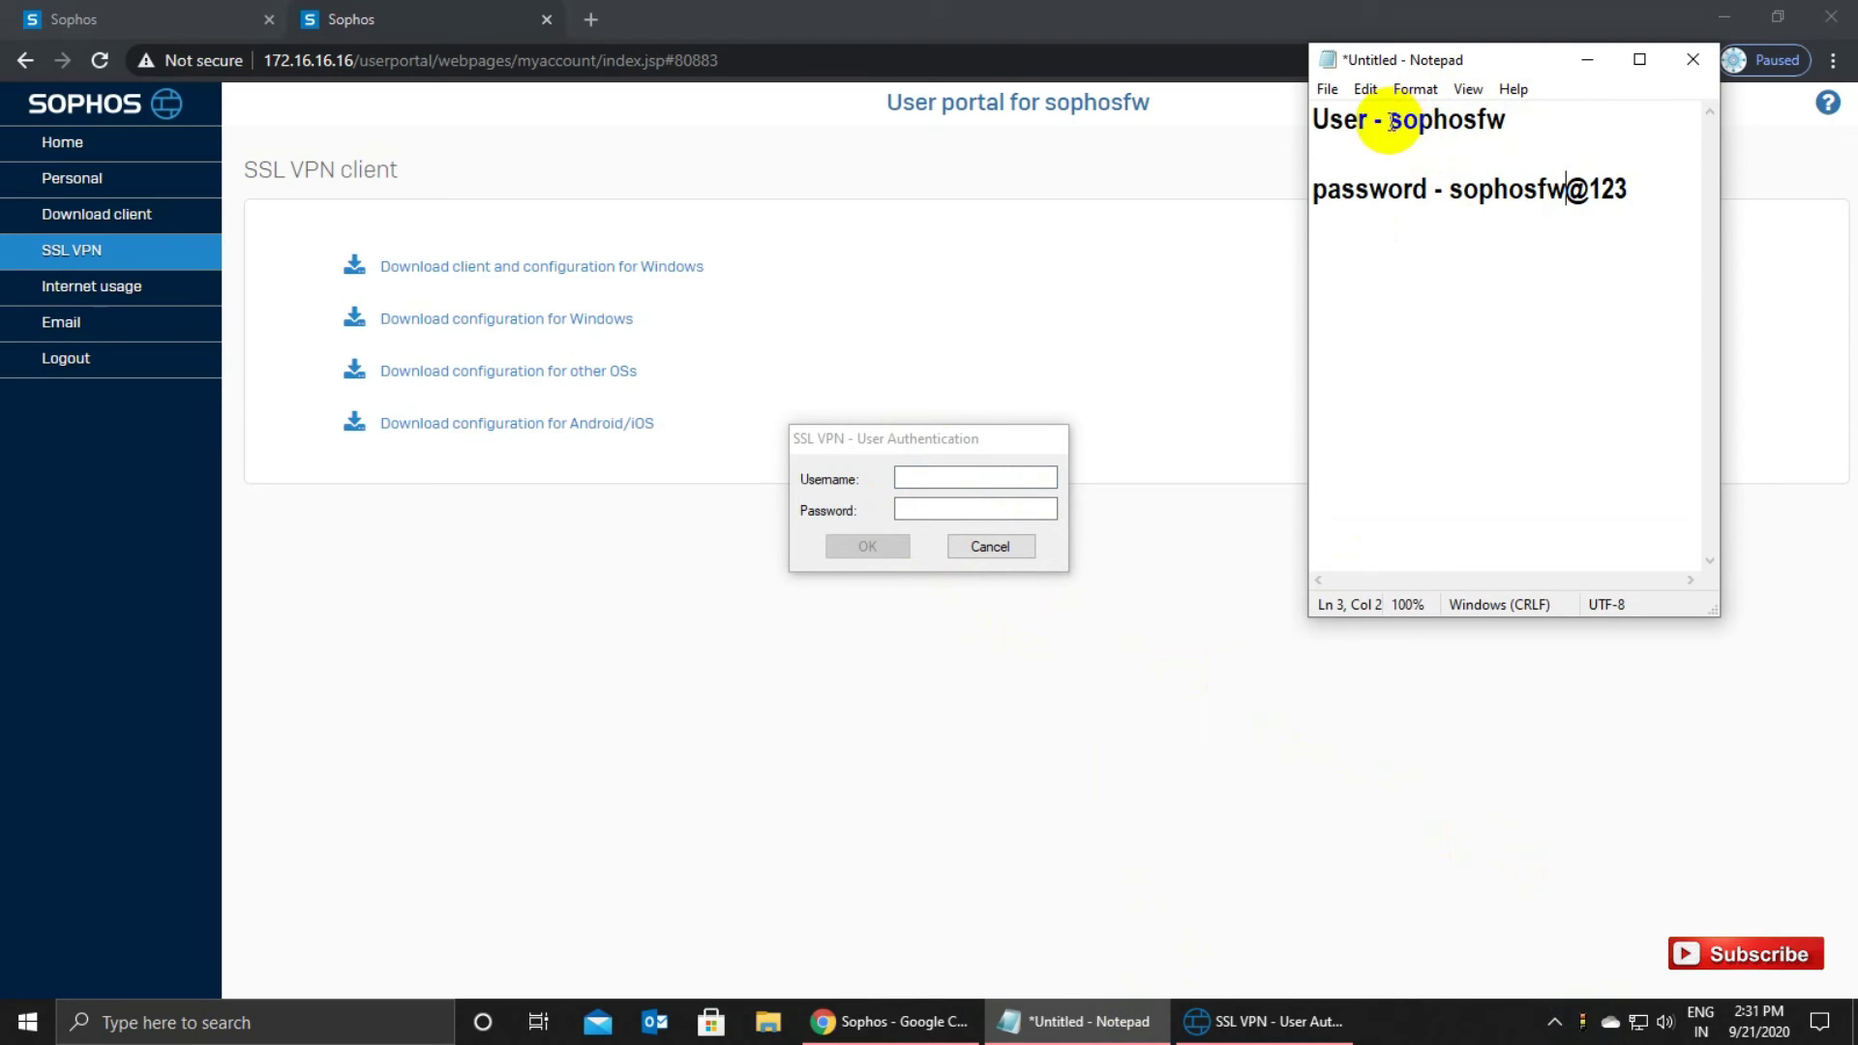
{"action": "left_click_drag", "start_coordinate": [1392, 122], "coordinate": [1520, 129]}
{"action": "key", "text": "ctrl+c"}
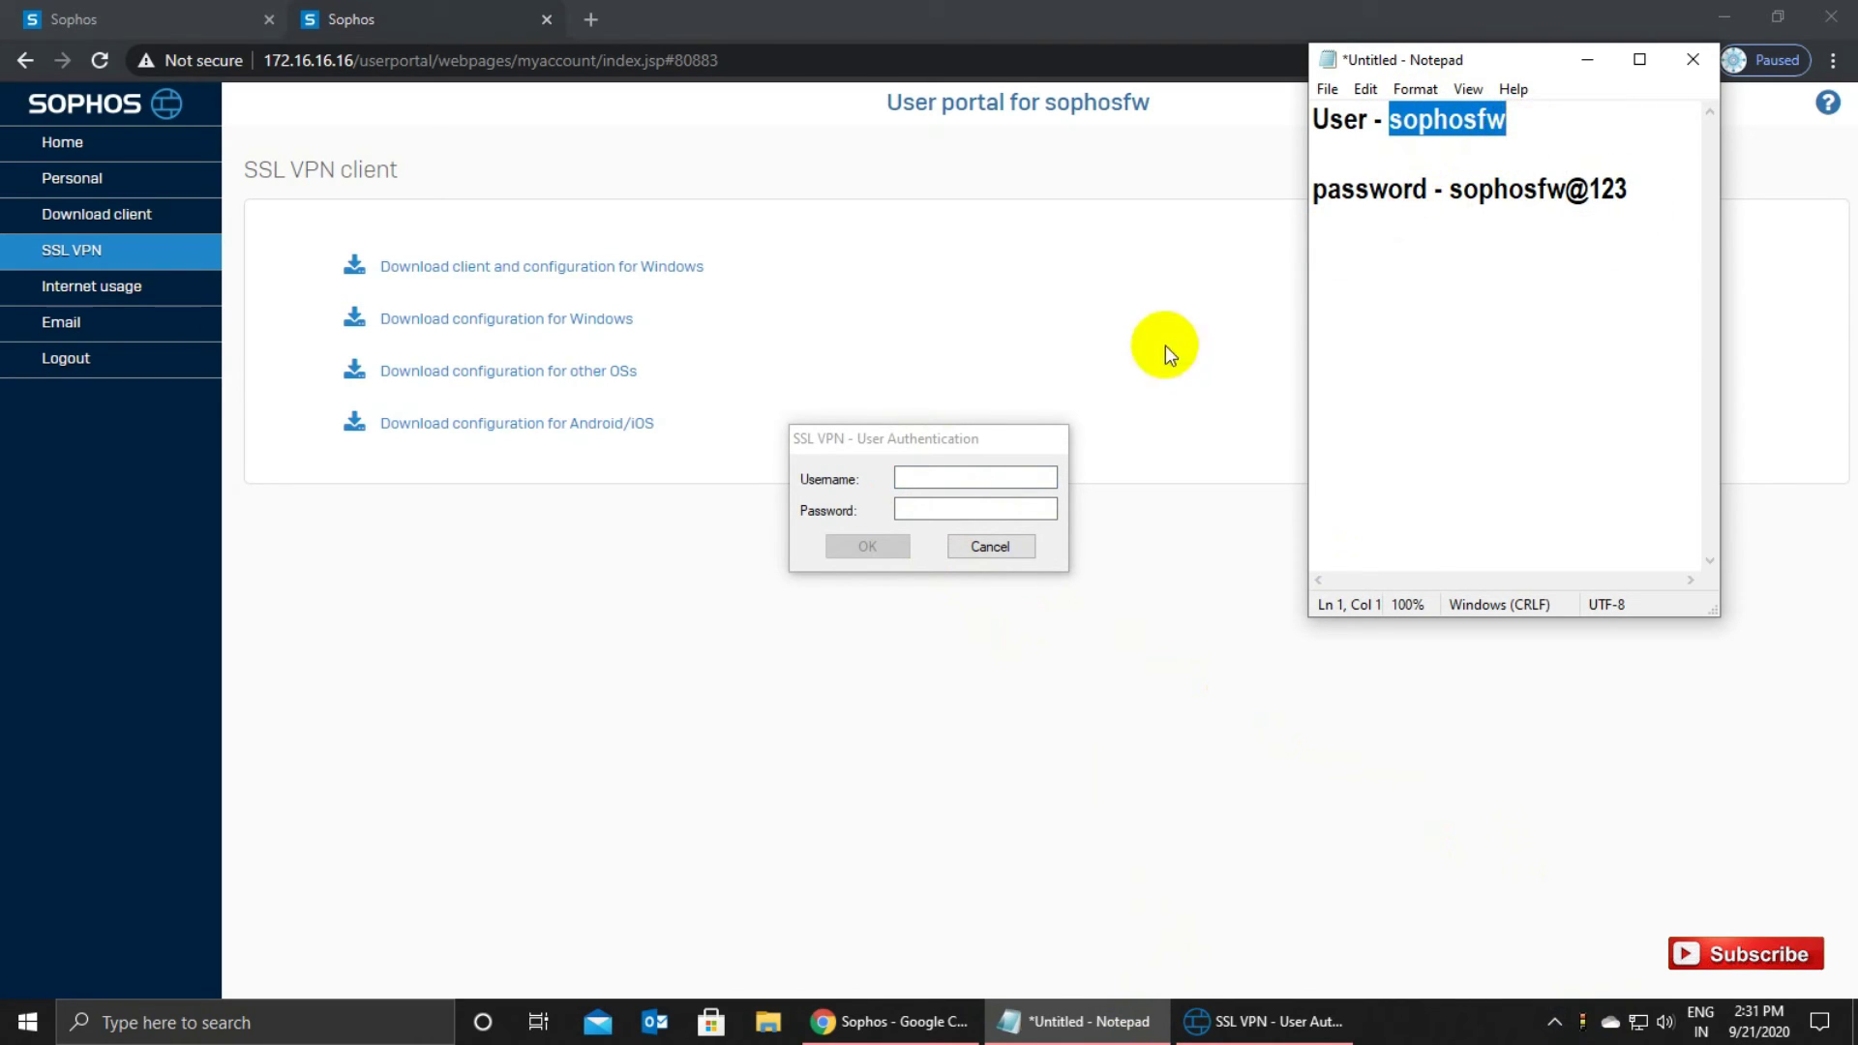
Paste the stored username and password into the VPN login and submit it.
{"action": "left_click", "coordinate": [993, 467]}
{"action": "key", "text": "ctrl+v"}
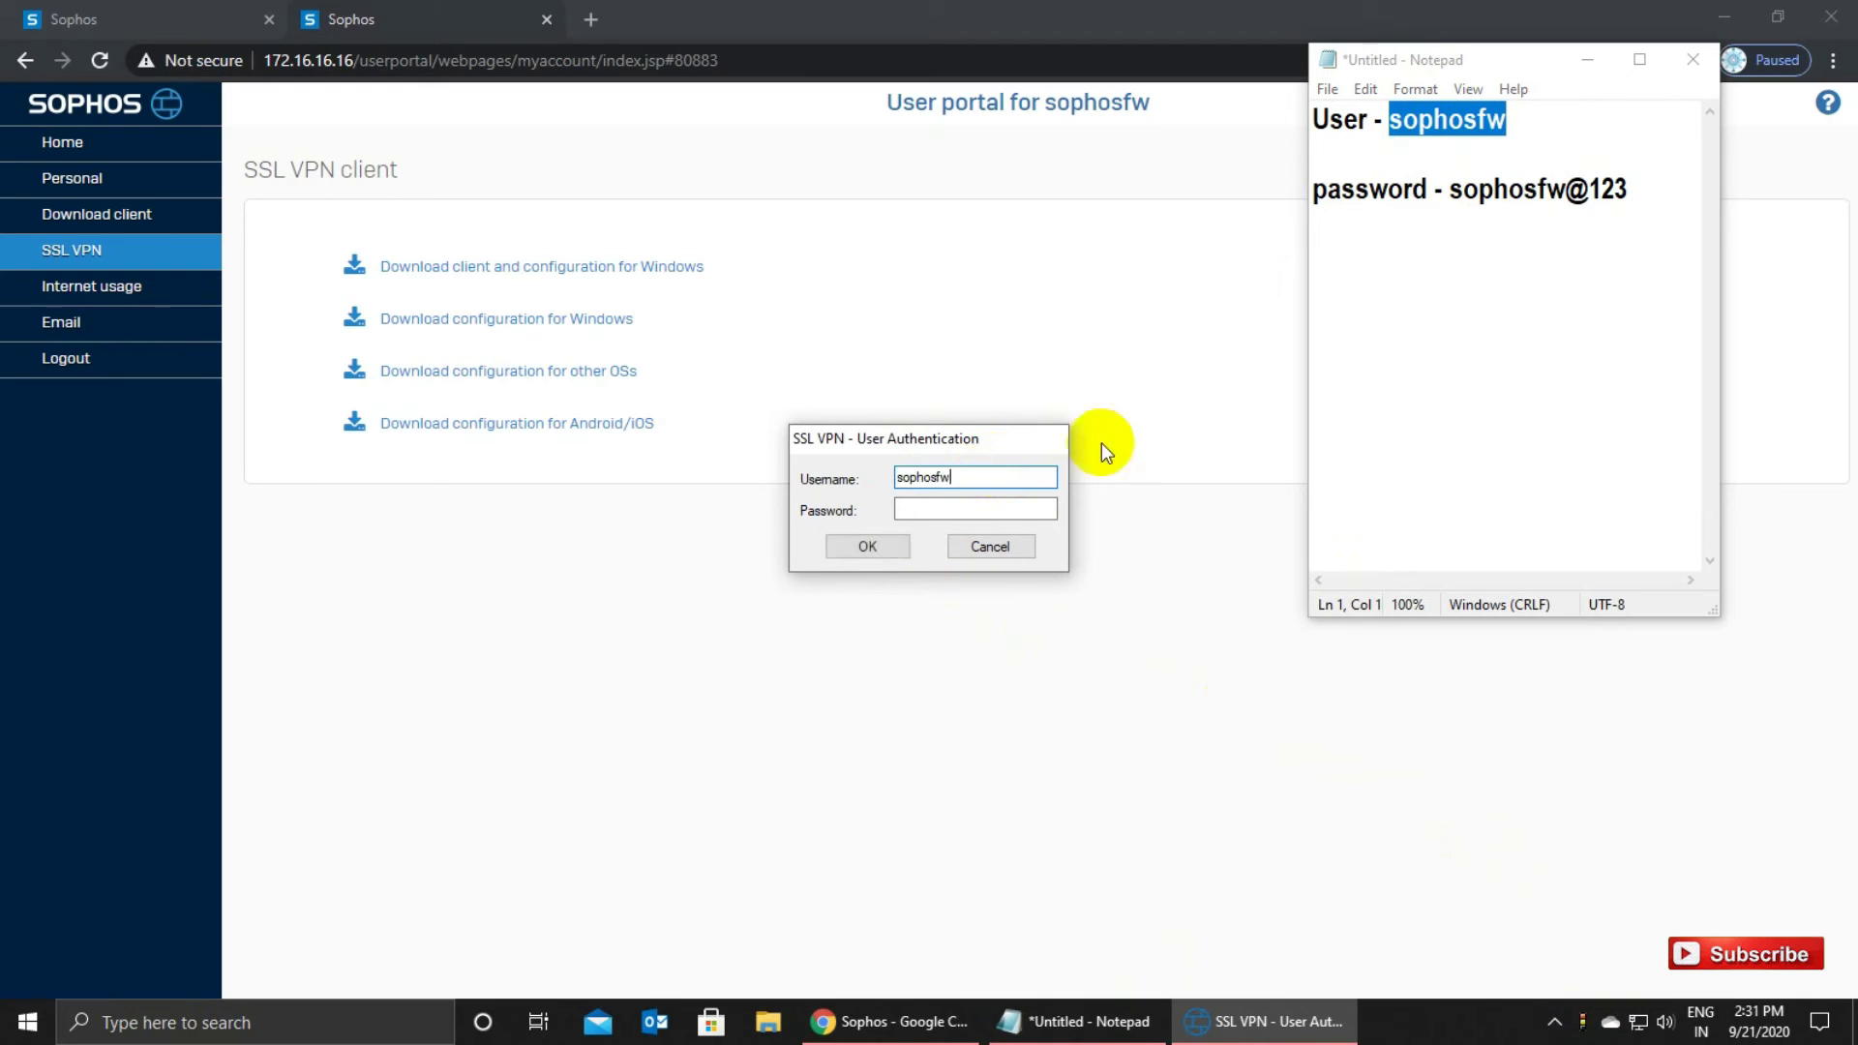
{"action": "left_click_drag", "start_coordinate": [1451, 189], "coordinate": [1630, 197]}
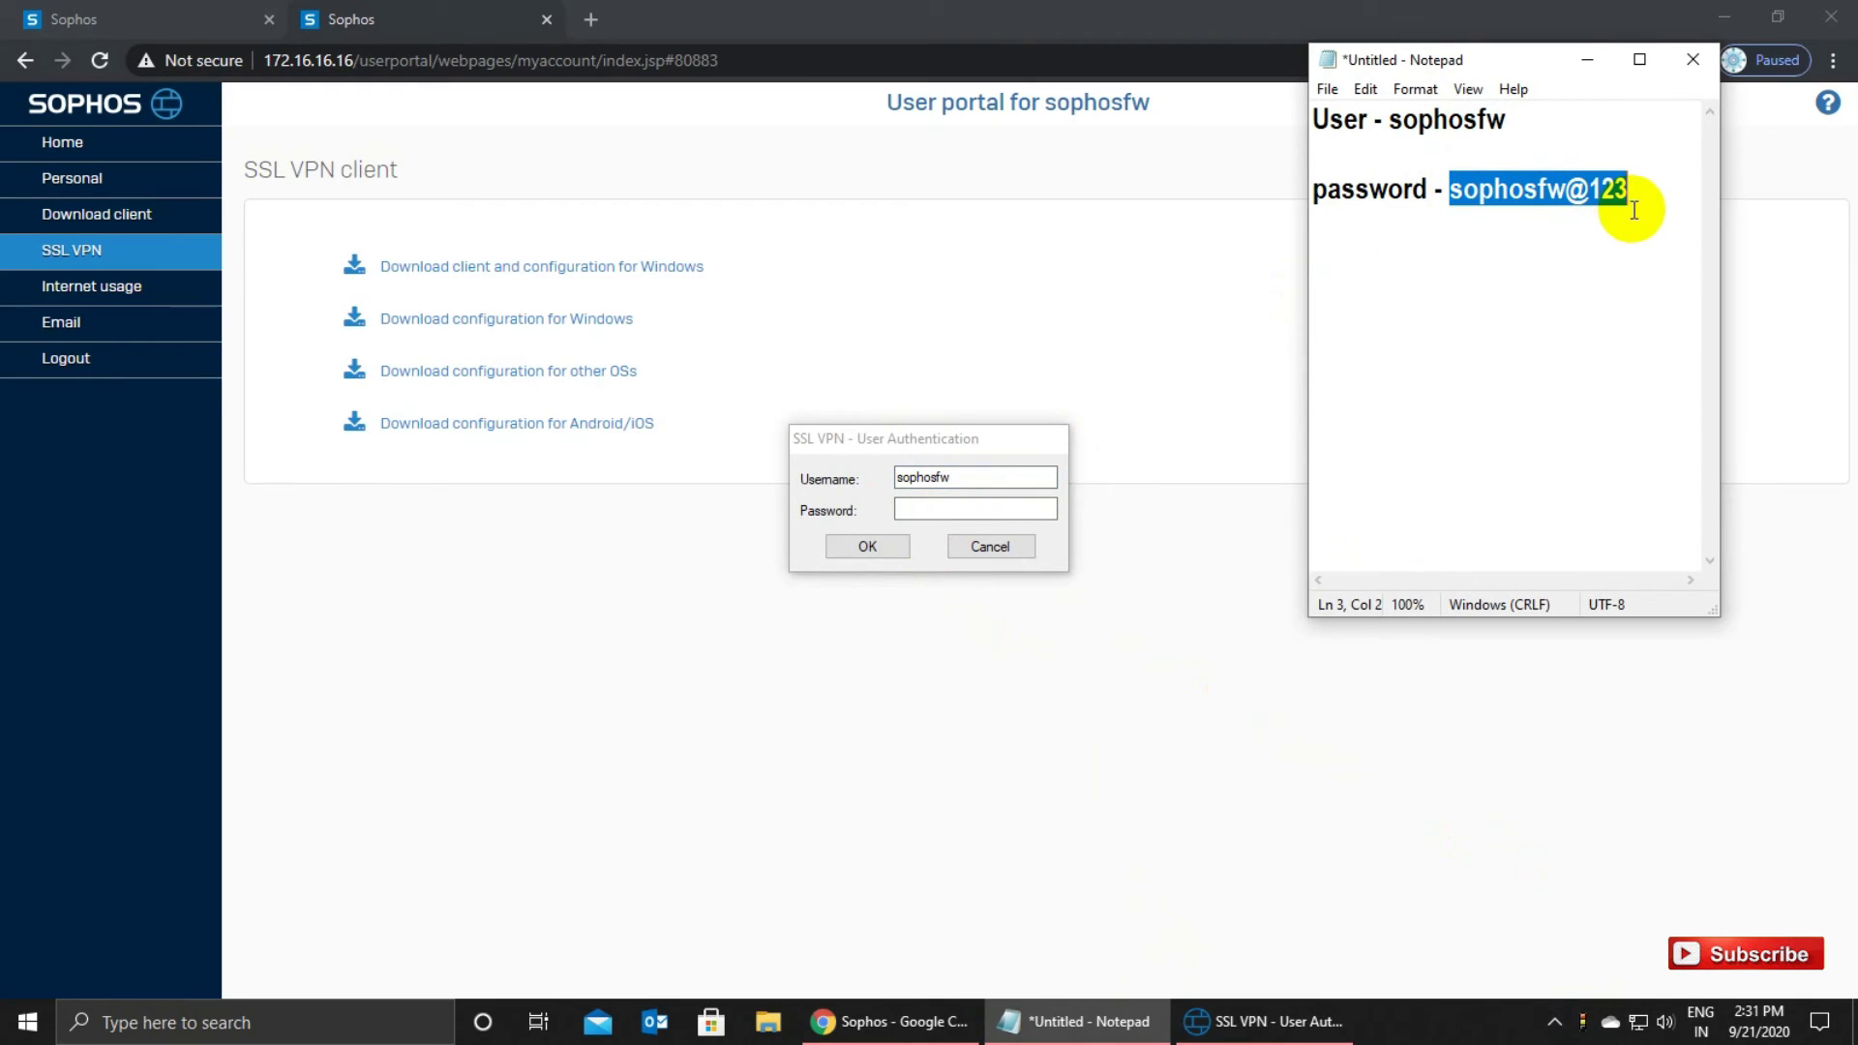
{"action": "key", "text": "ctrl+c"}
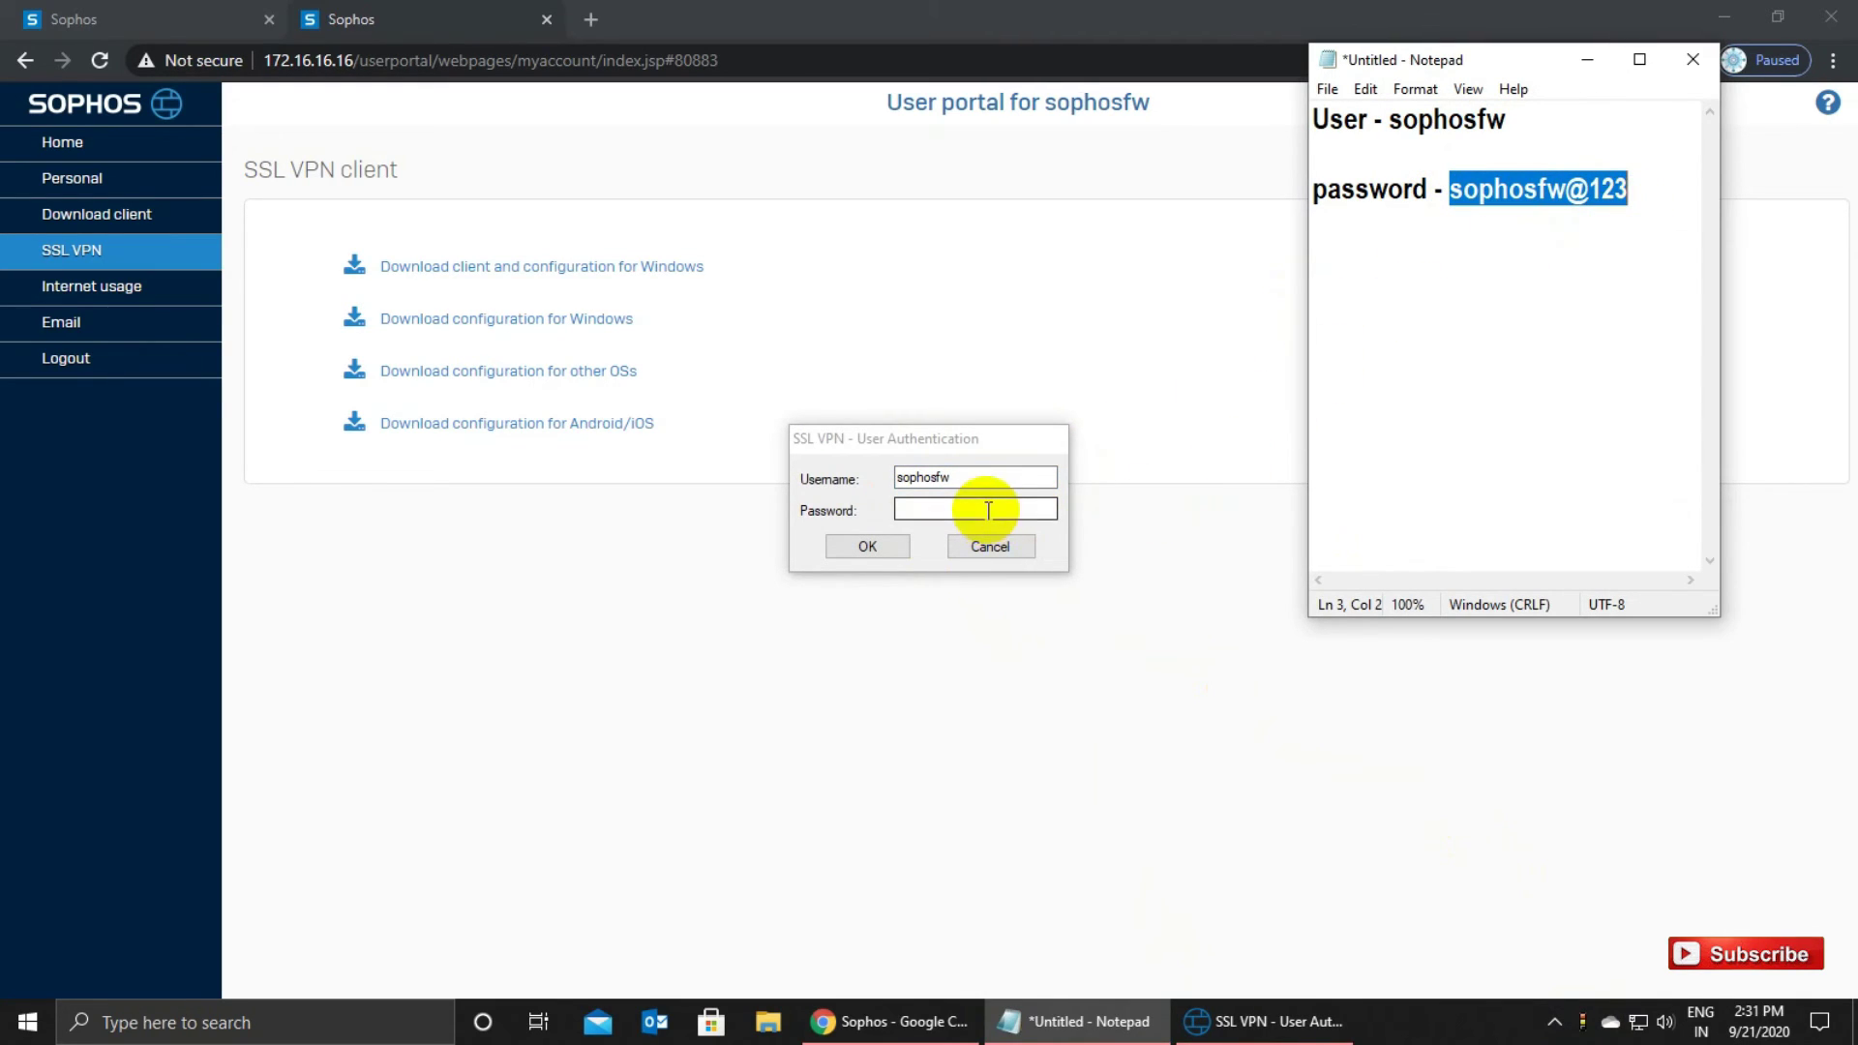
{"action": "left_click", "coordinate": [988, 506]}
{"action": "key", "text": "ctrl+v"}
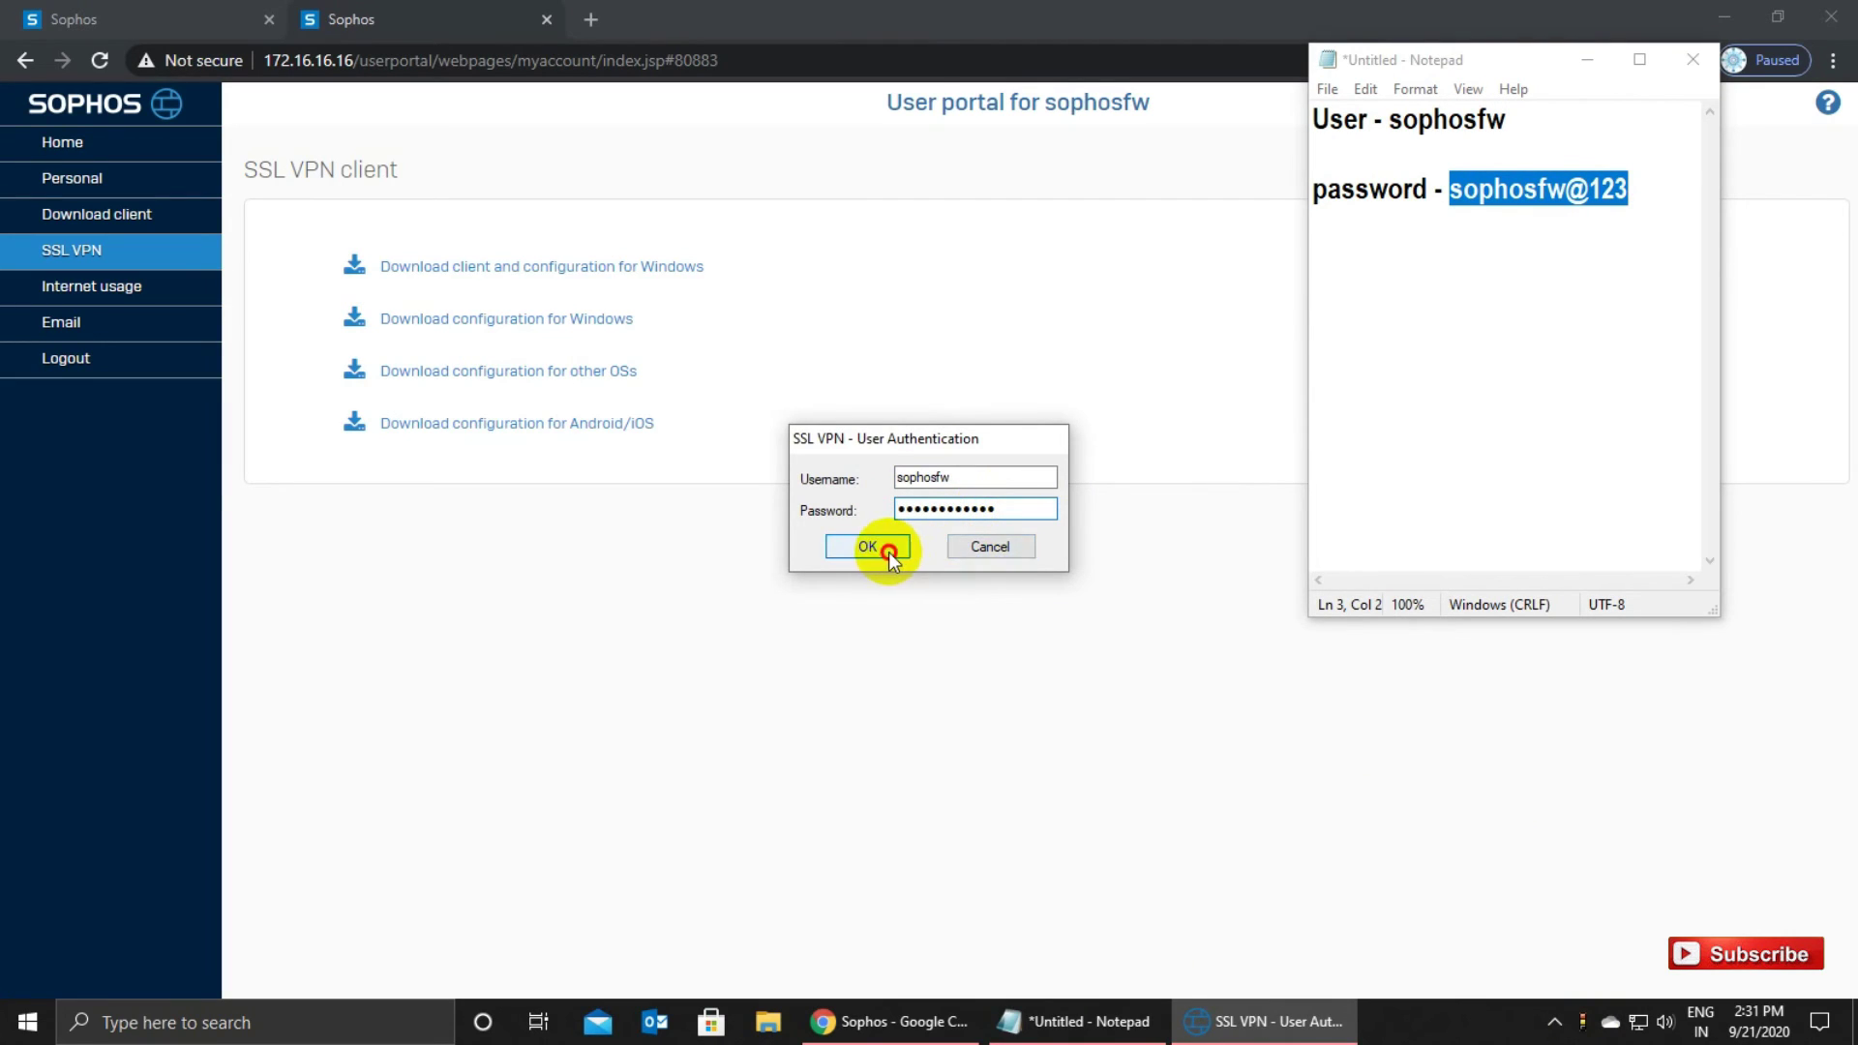
{"action": "left_click", "coordinate": [886, 548]}
{"action": "left_click", "coordinate": [1568, 1027]}
Minimize the Notepad window holding the credentials.
{"action": "mouse_move", "coordinate": [1587, 1032]}
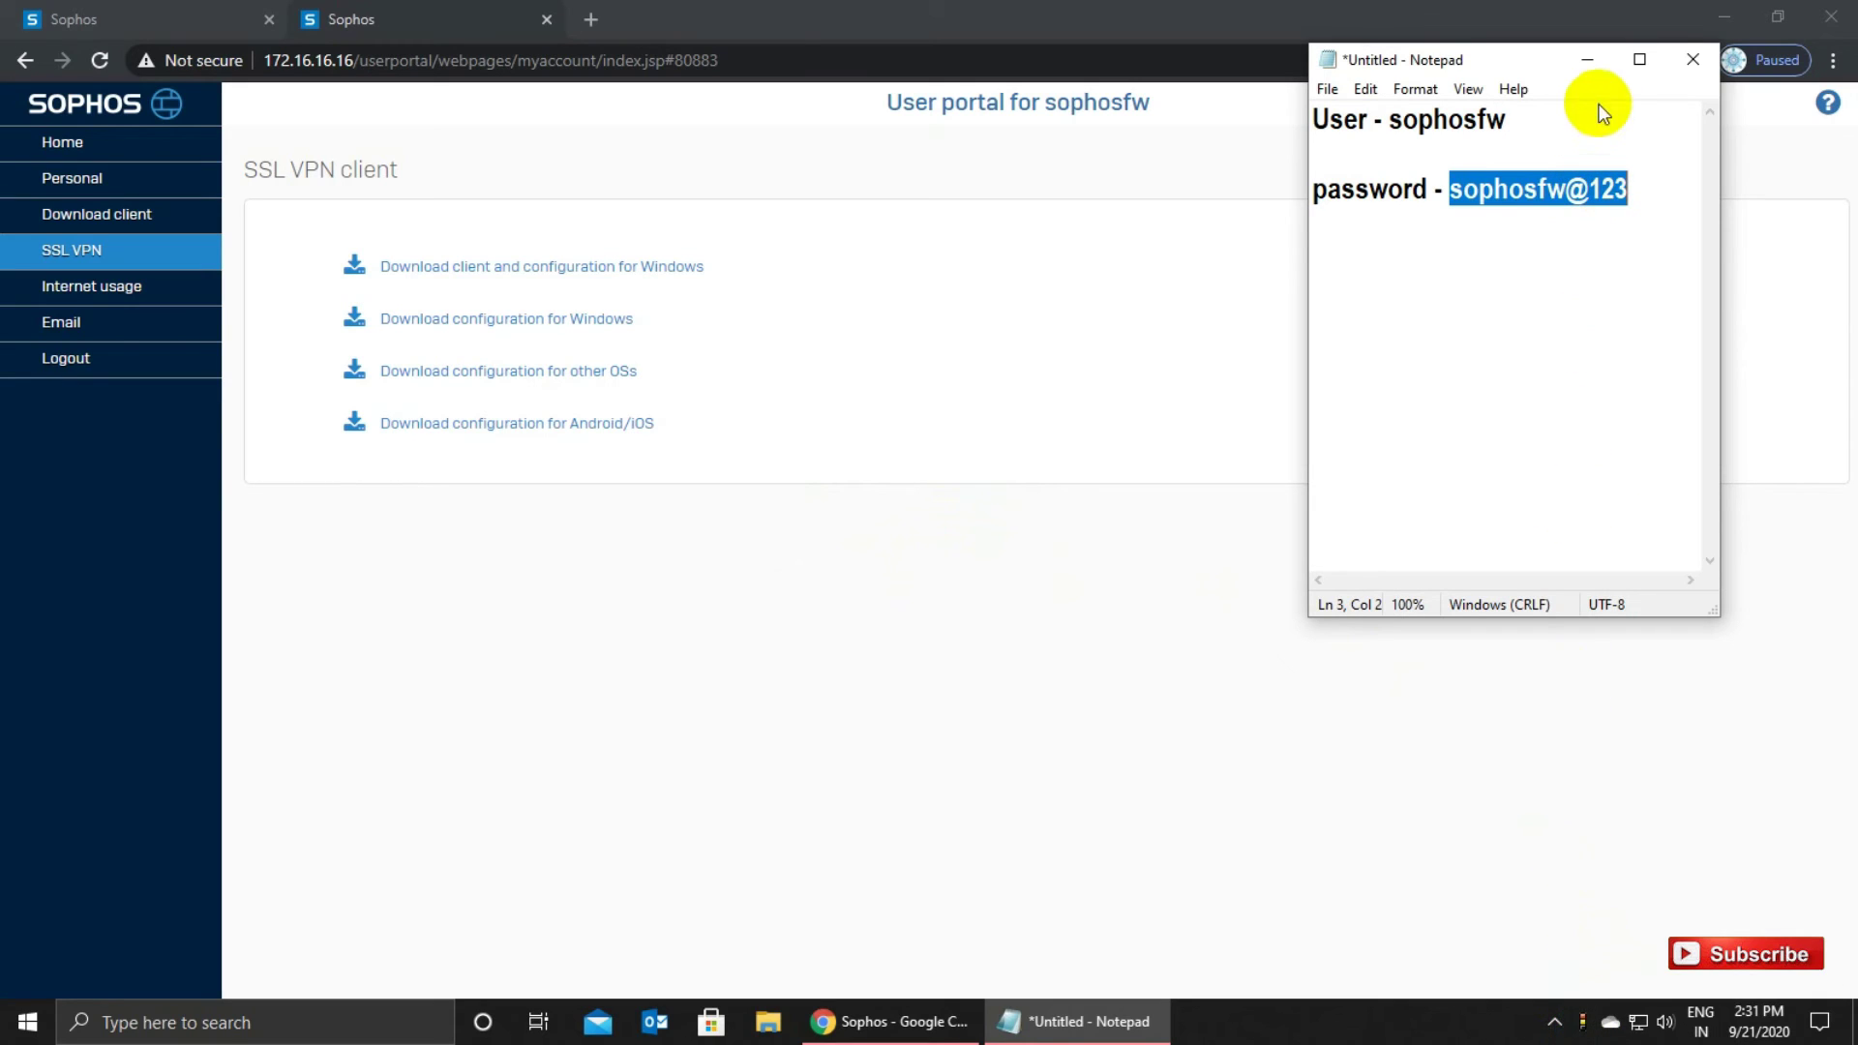
{"action": "left_click", "coordinate": [1587, 61]}
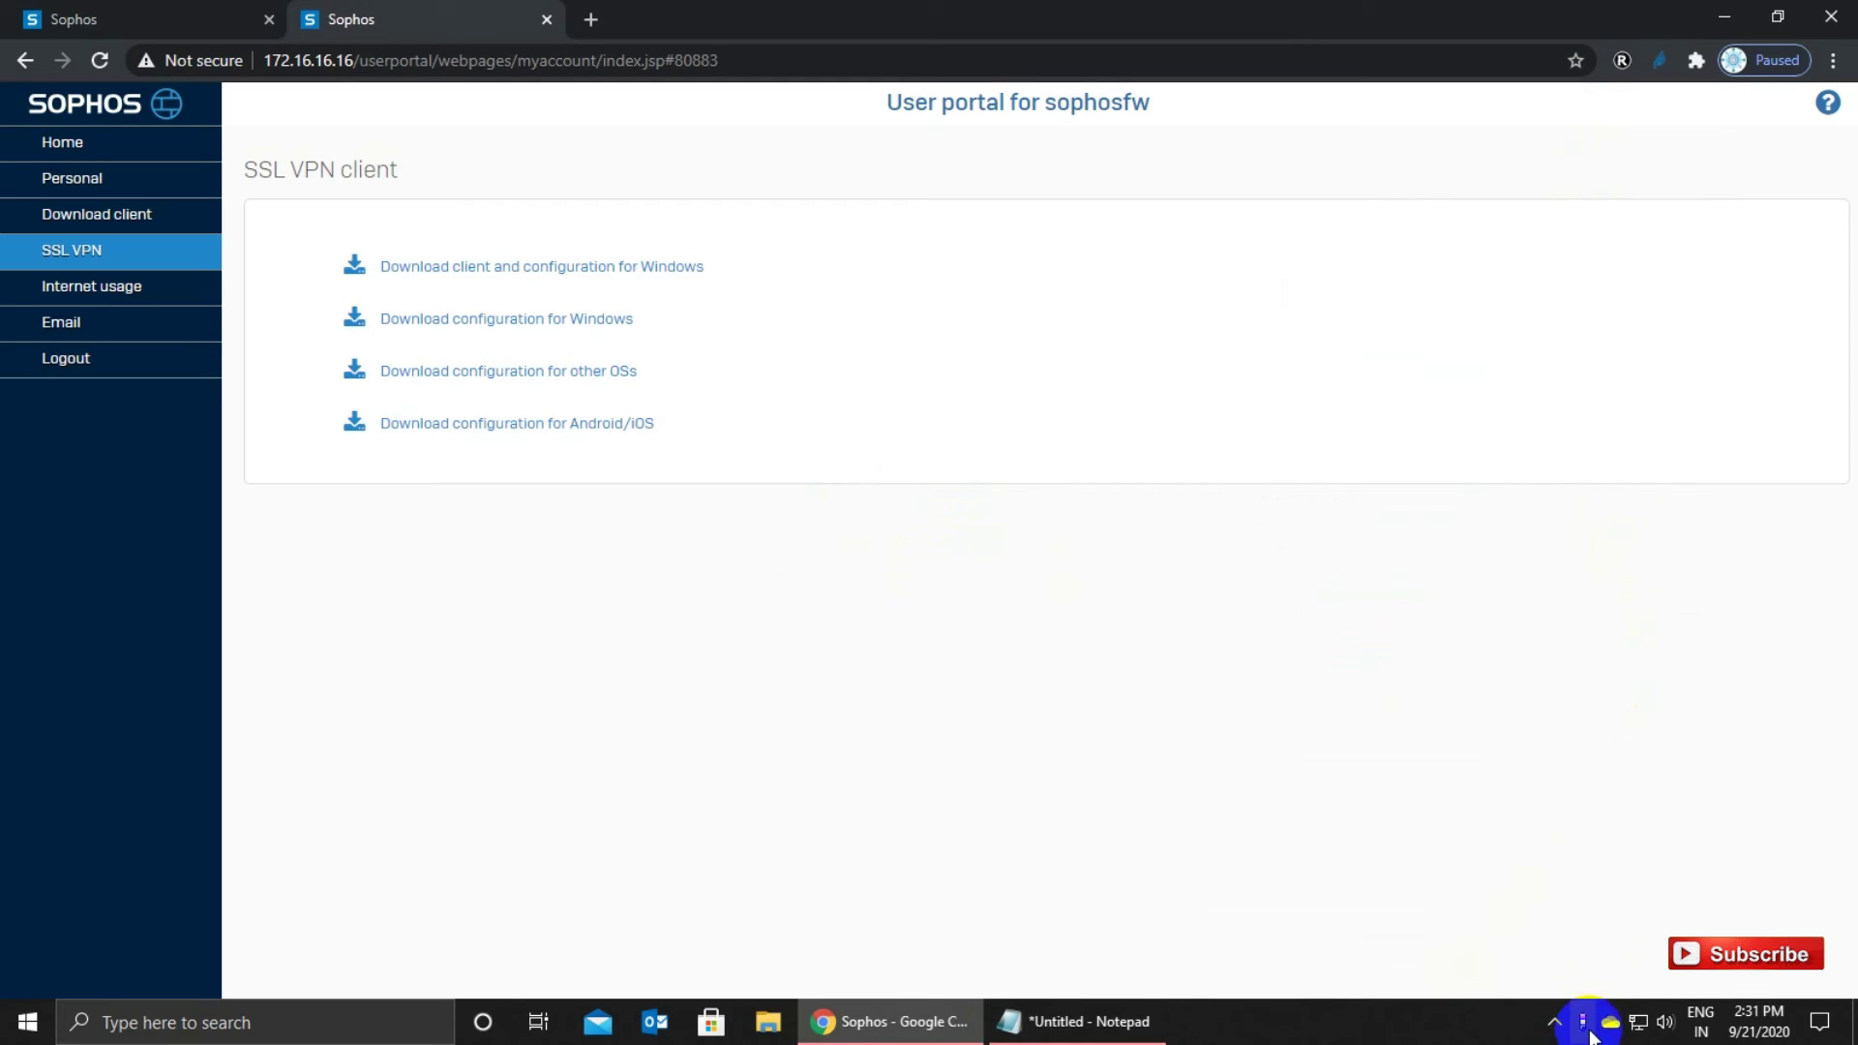
{"action": "mouse_move", "coordinate": [1588, 1032]}
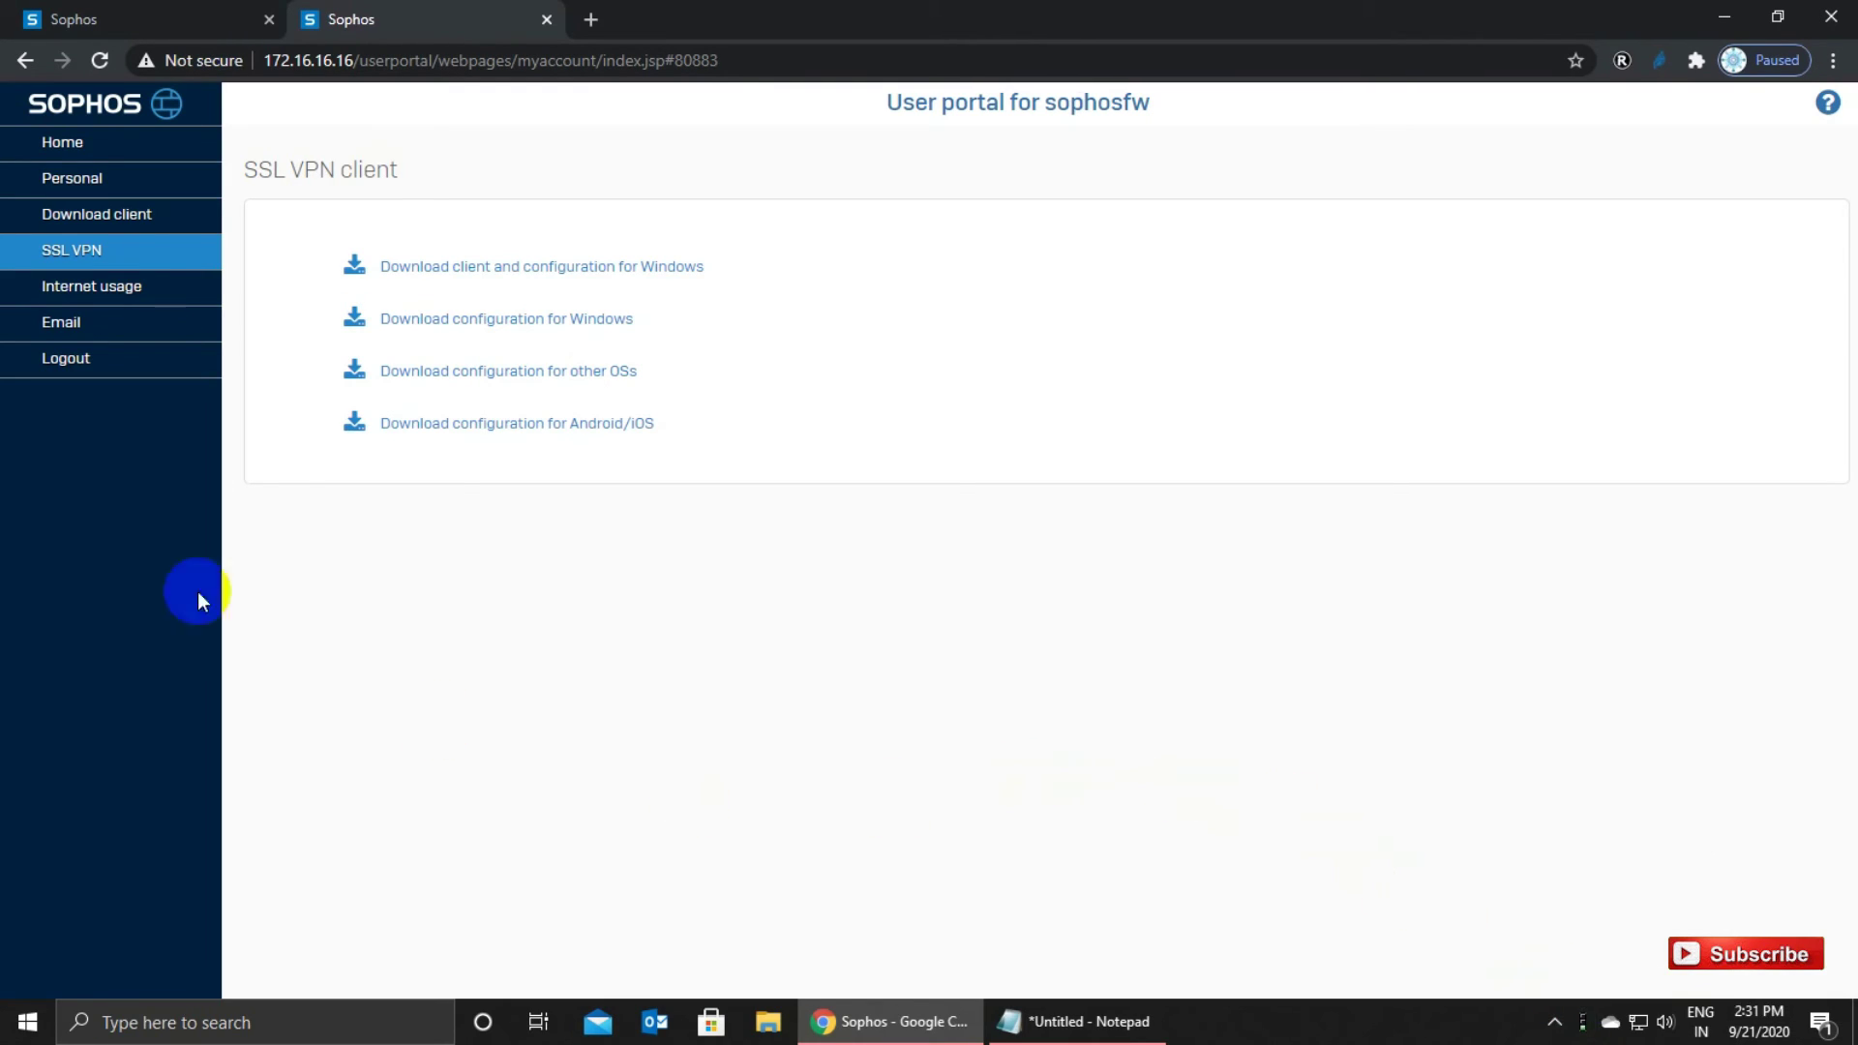
Return to the firewall admin tab and reload Control center, now showing 2 remote users and 1 live user.
{"action": "left_click", "coordinate": [109, 14]}
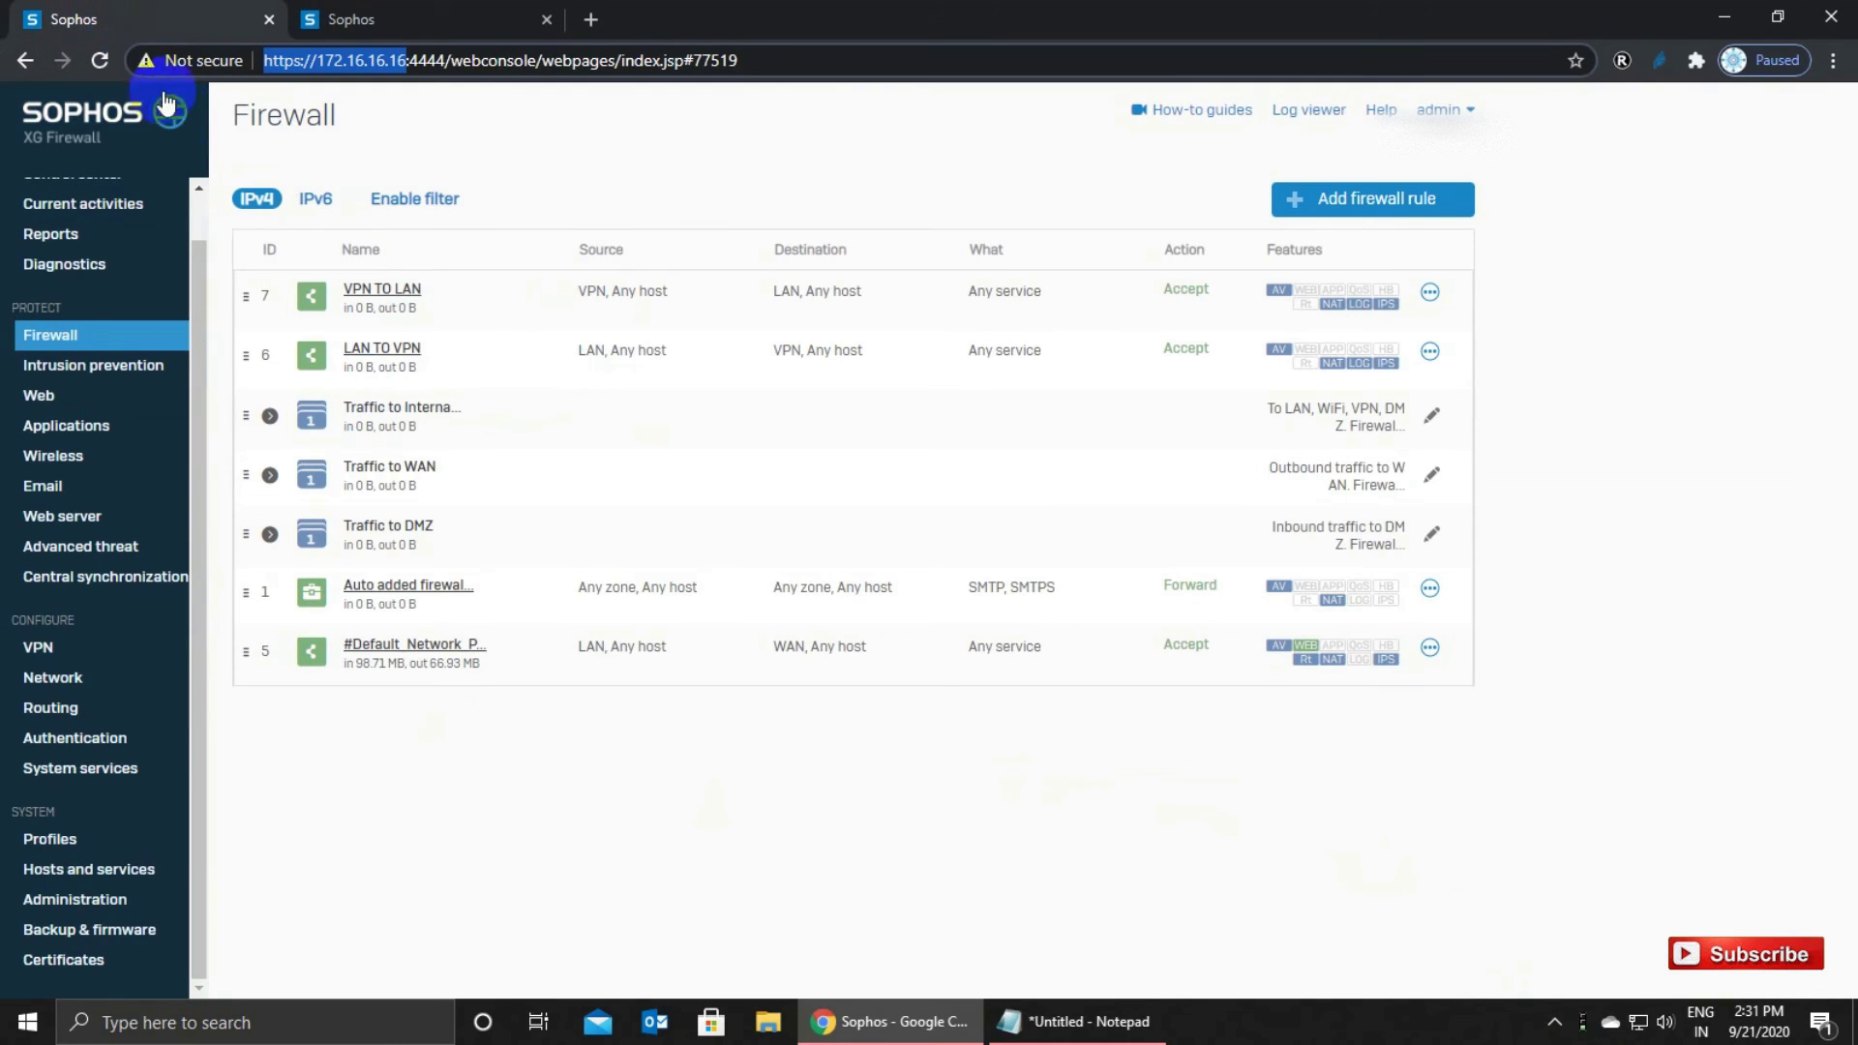
{"action": "left_click", "coordinate": [81, 124]}
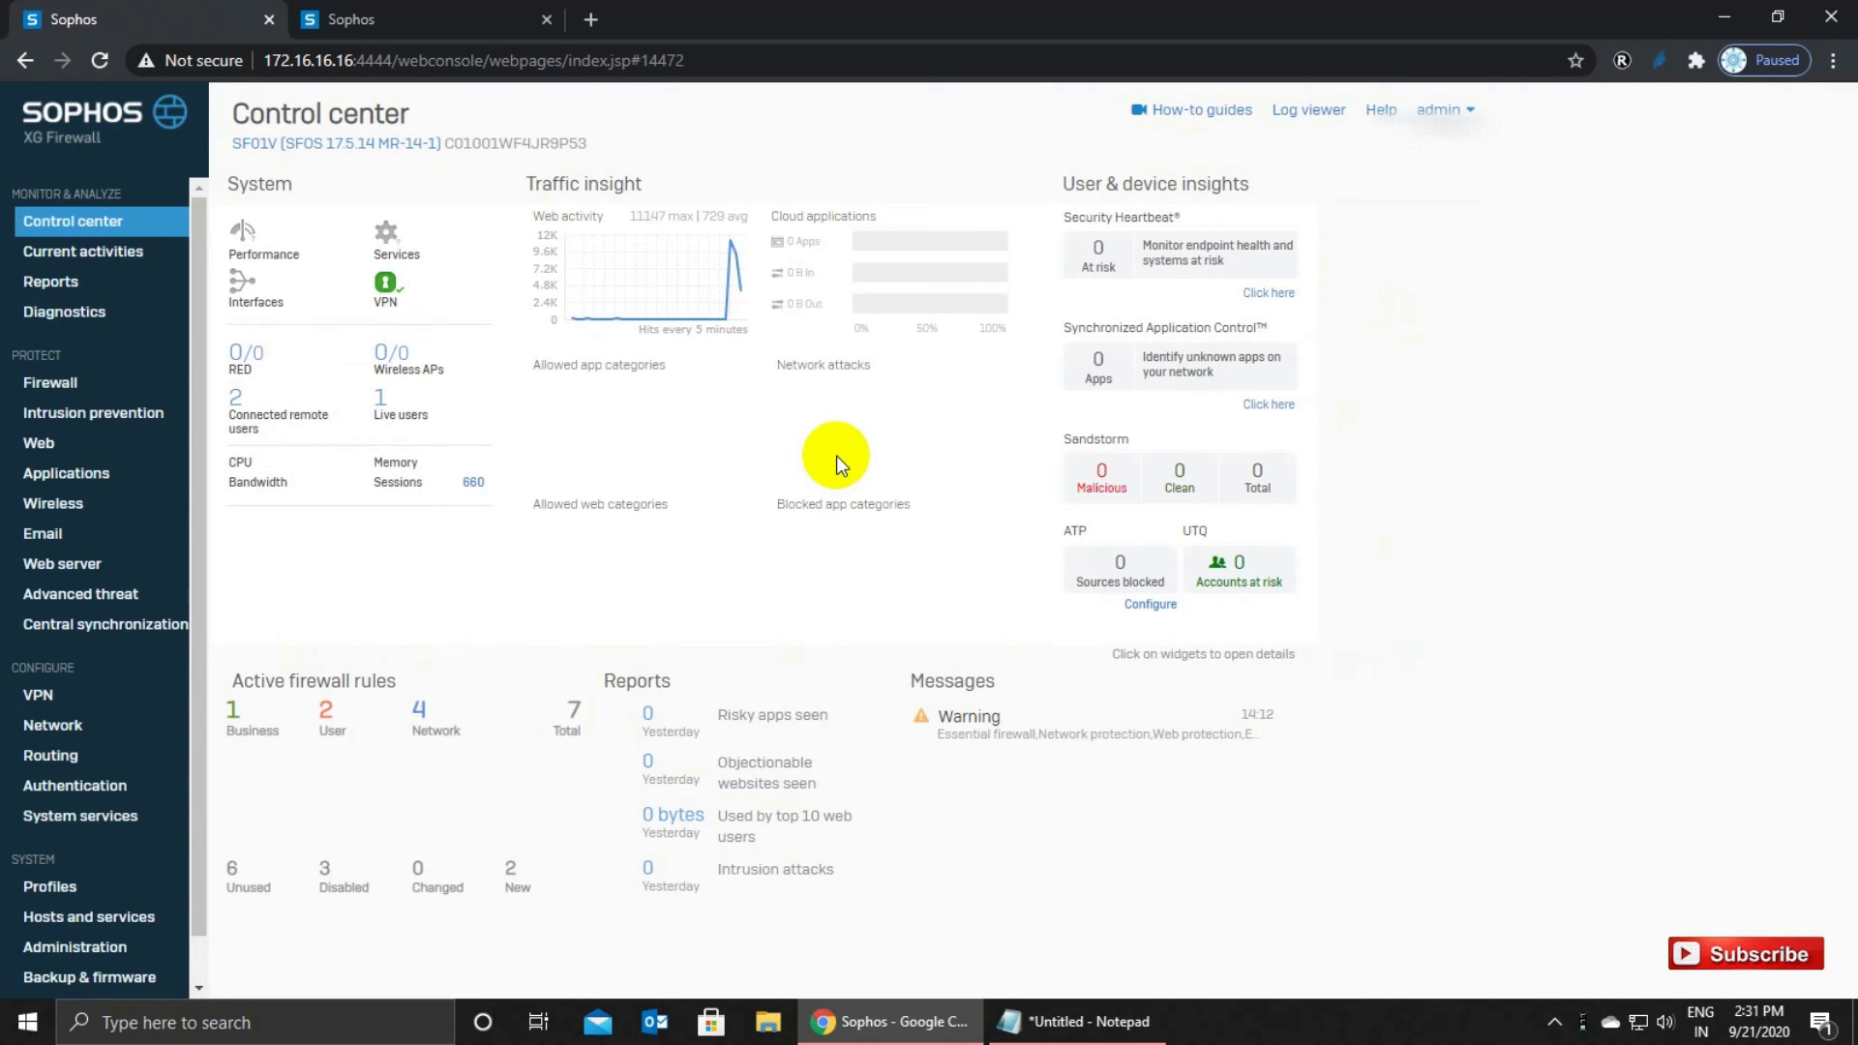
Run cmd, ping 172.16.16.16 -t until steady TTL=64 replies arrive, then close the console.
{"action": "key", "text": "super+r"}
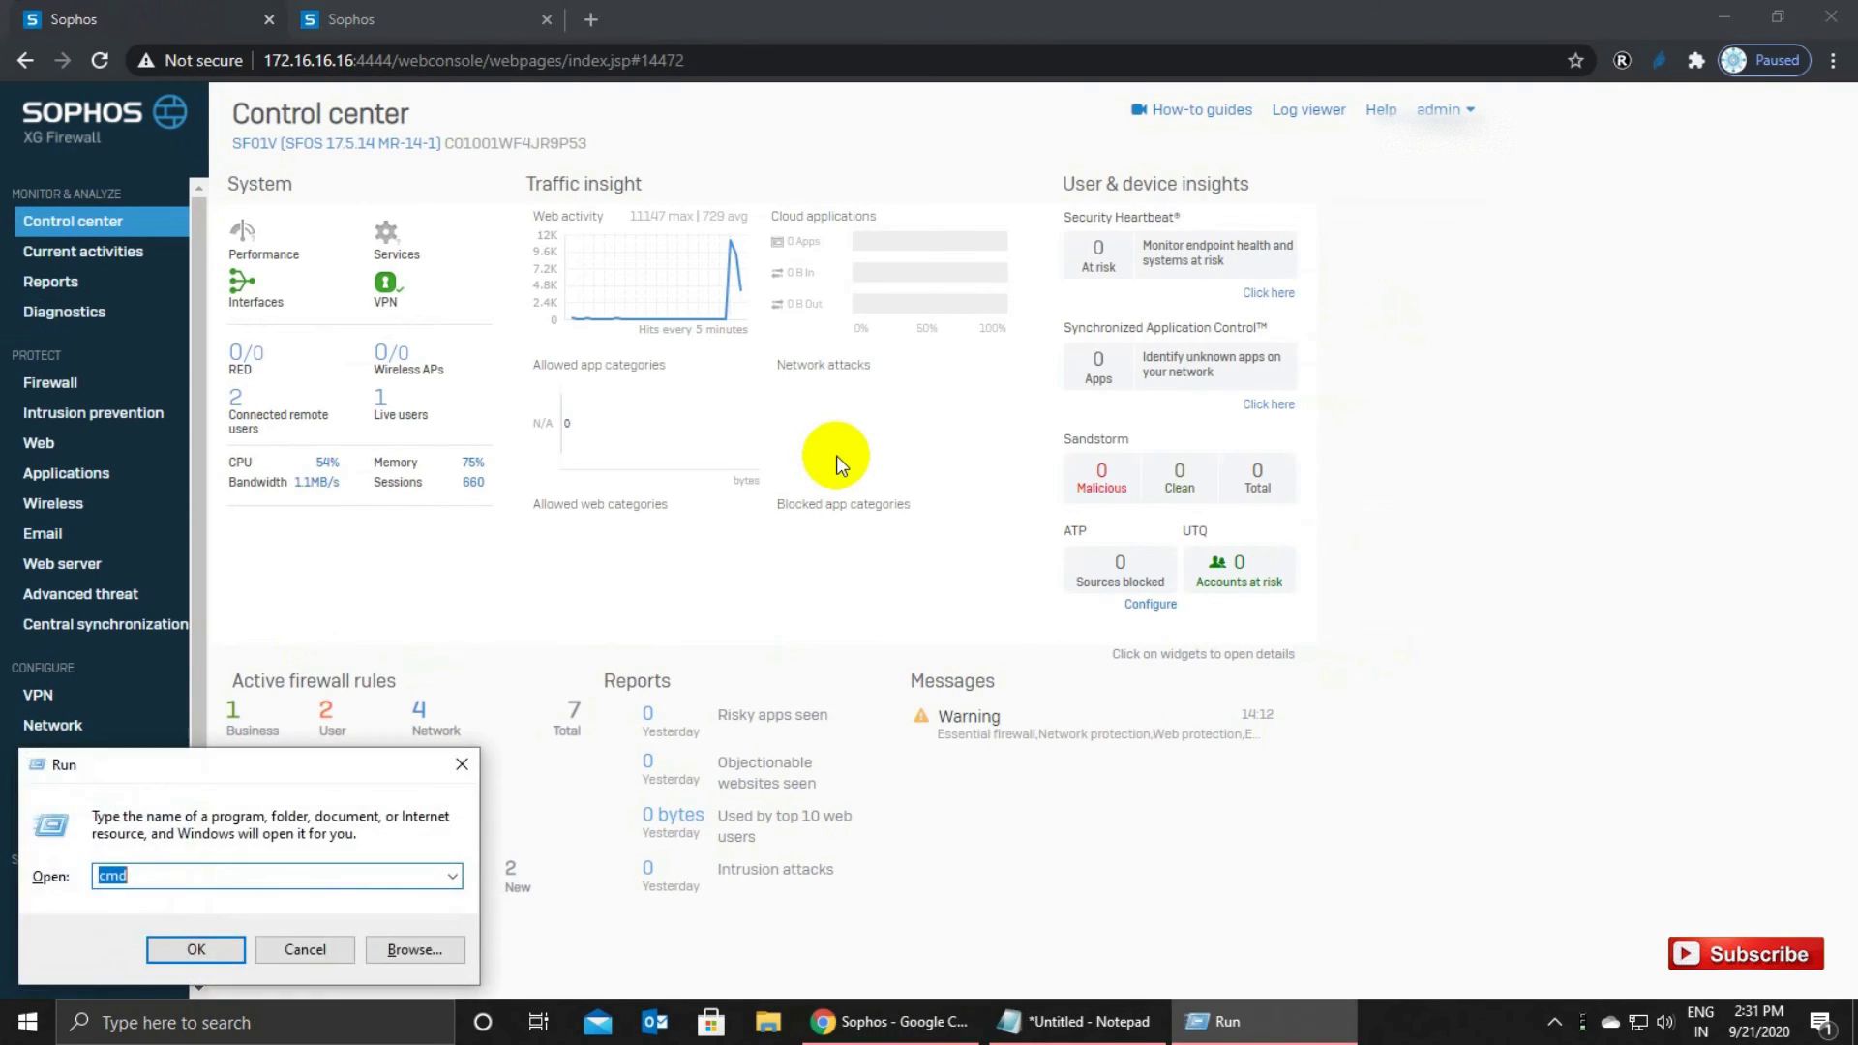
{"action": "type", "text": "cmd"}
{"action": "key", "text": "Return"}
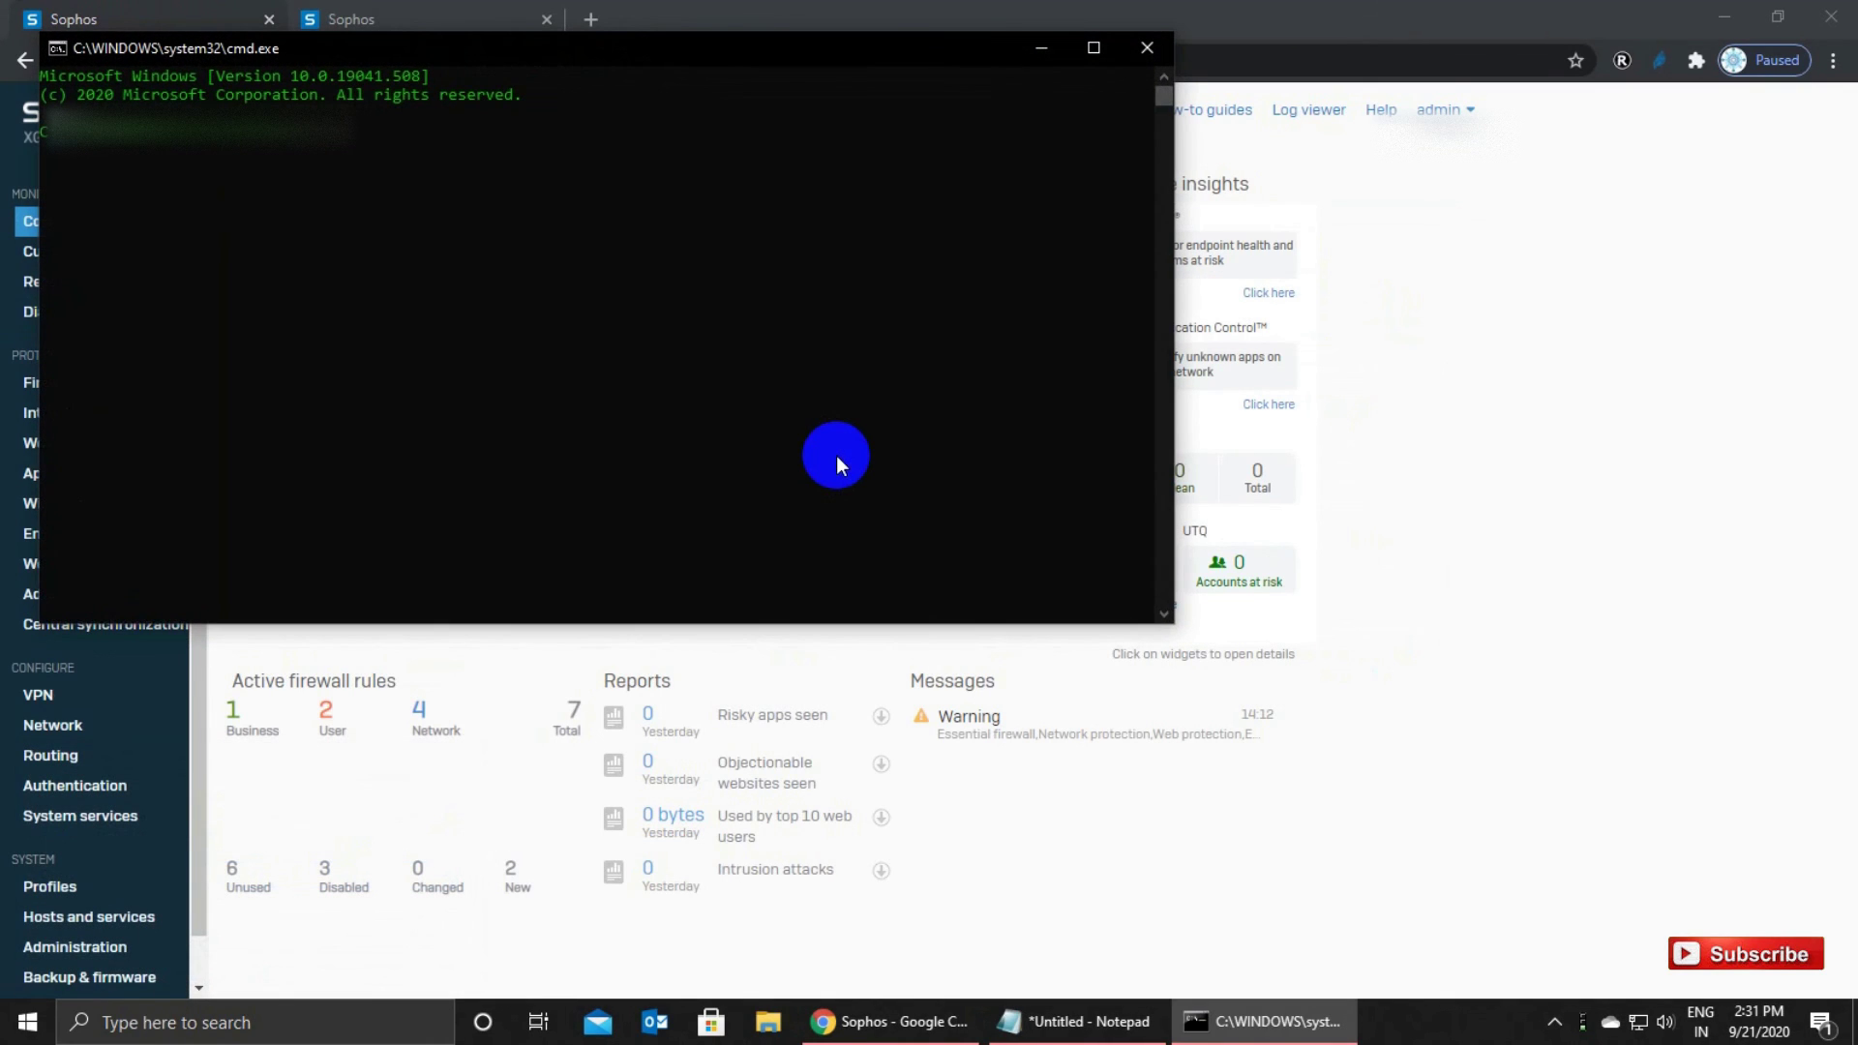
{"action": "type", "text": "172.16.16.16 -t"}
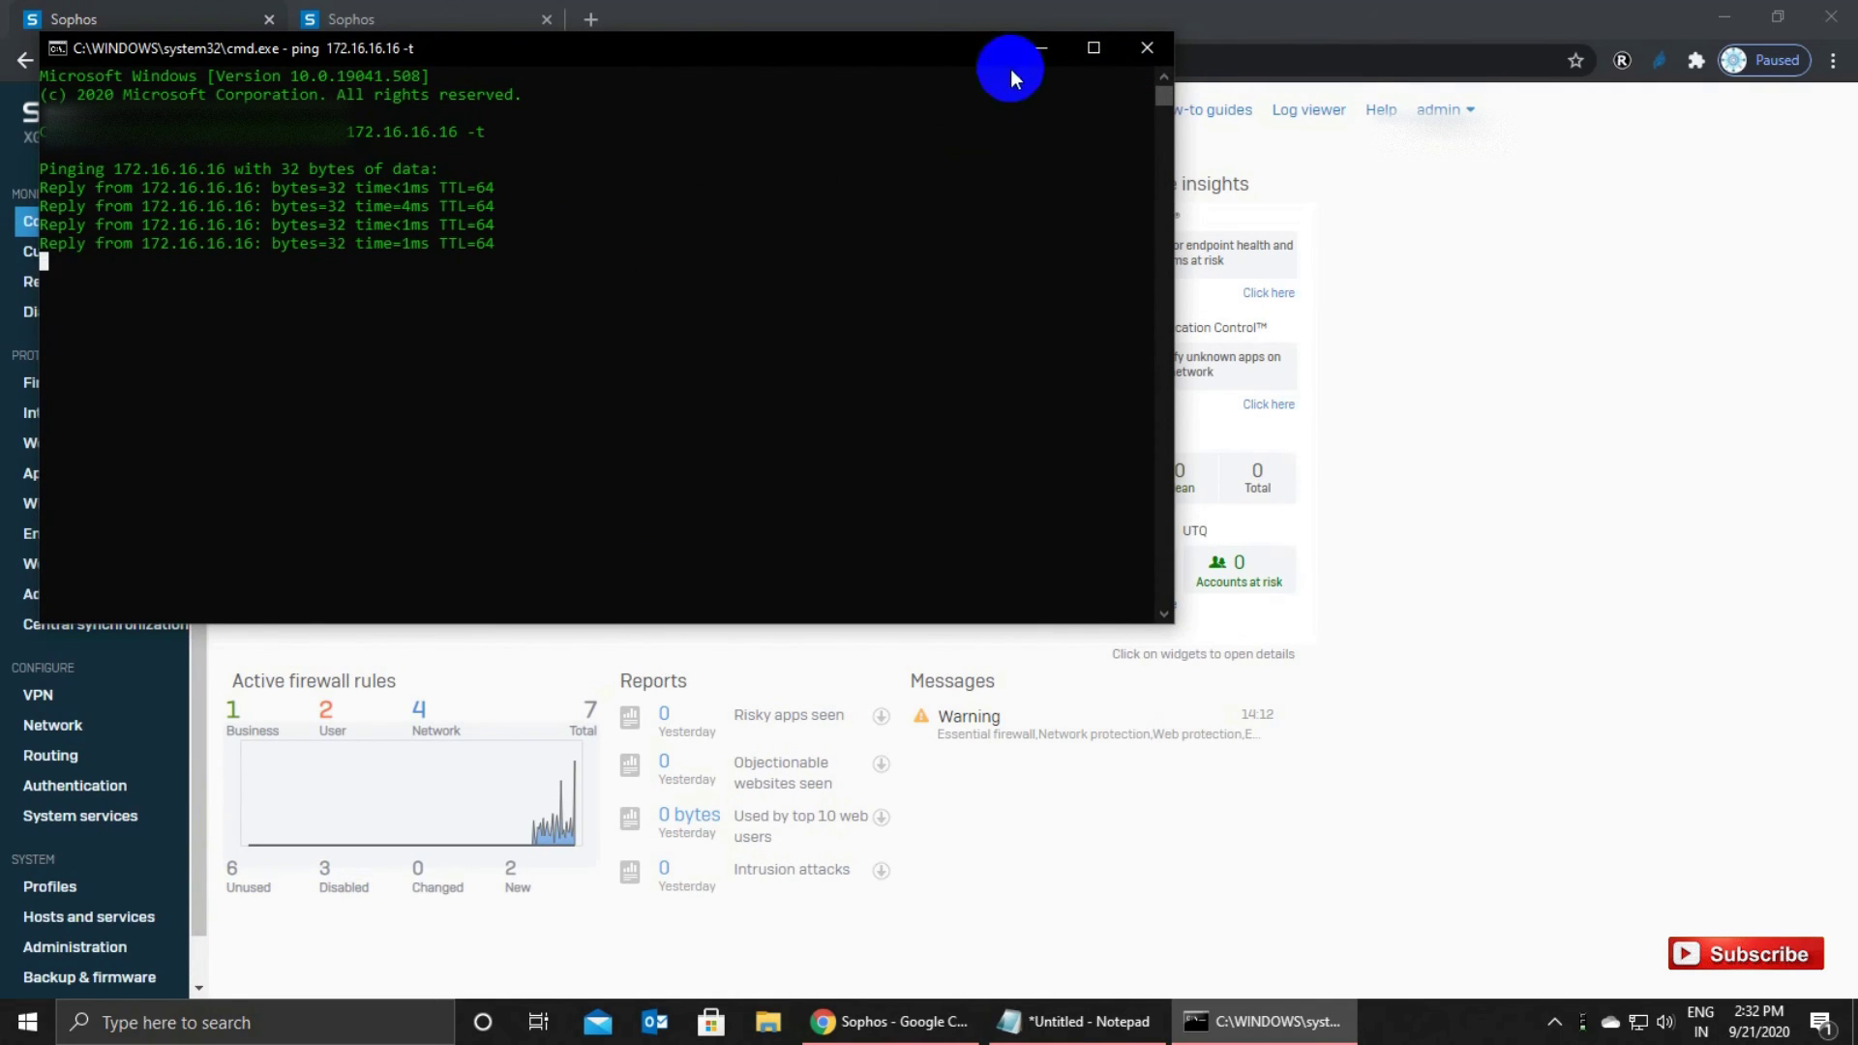
{"action": "left_click", "coordinate": [1143, 47]}
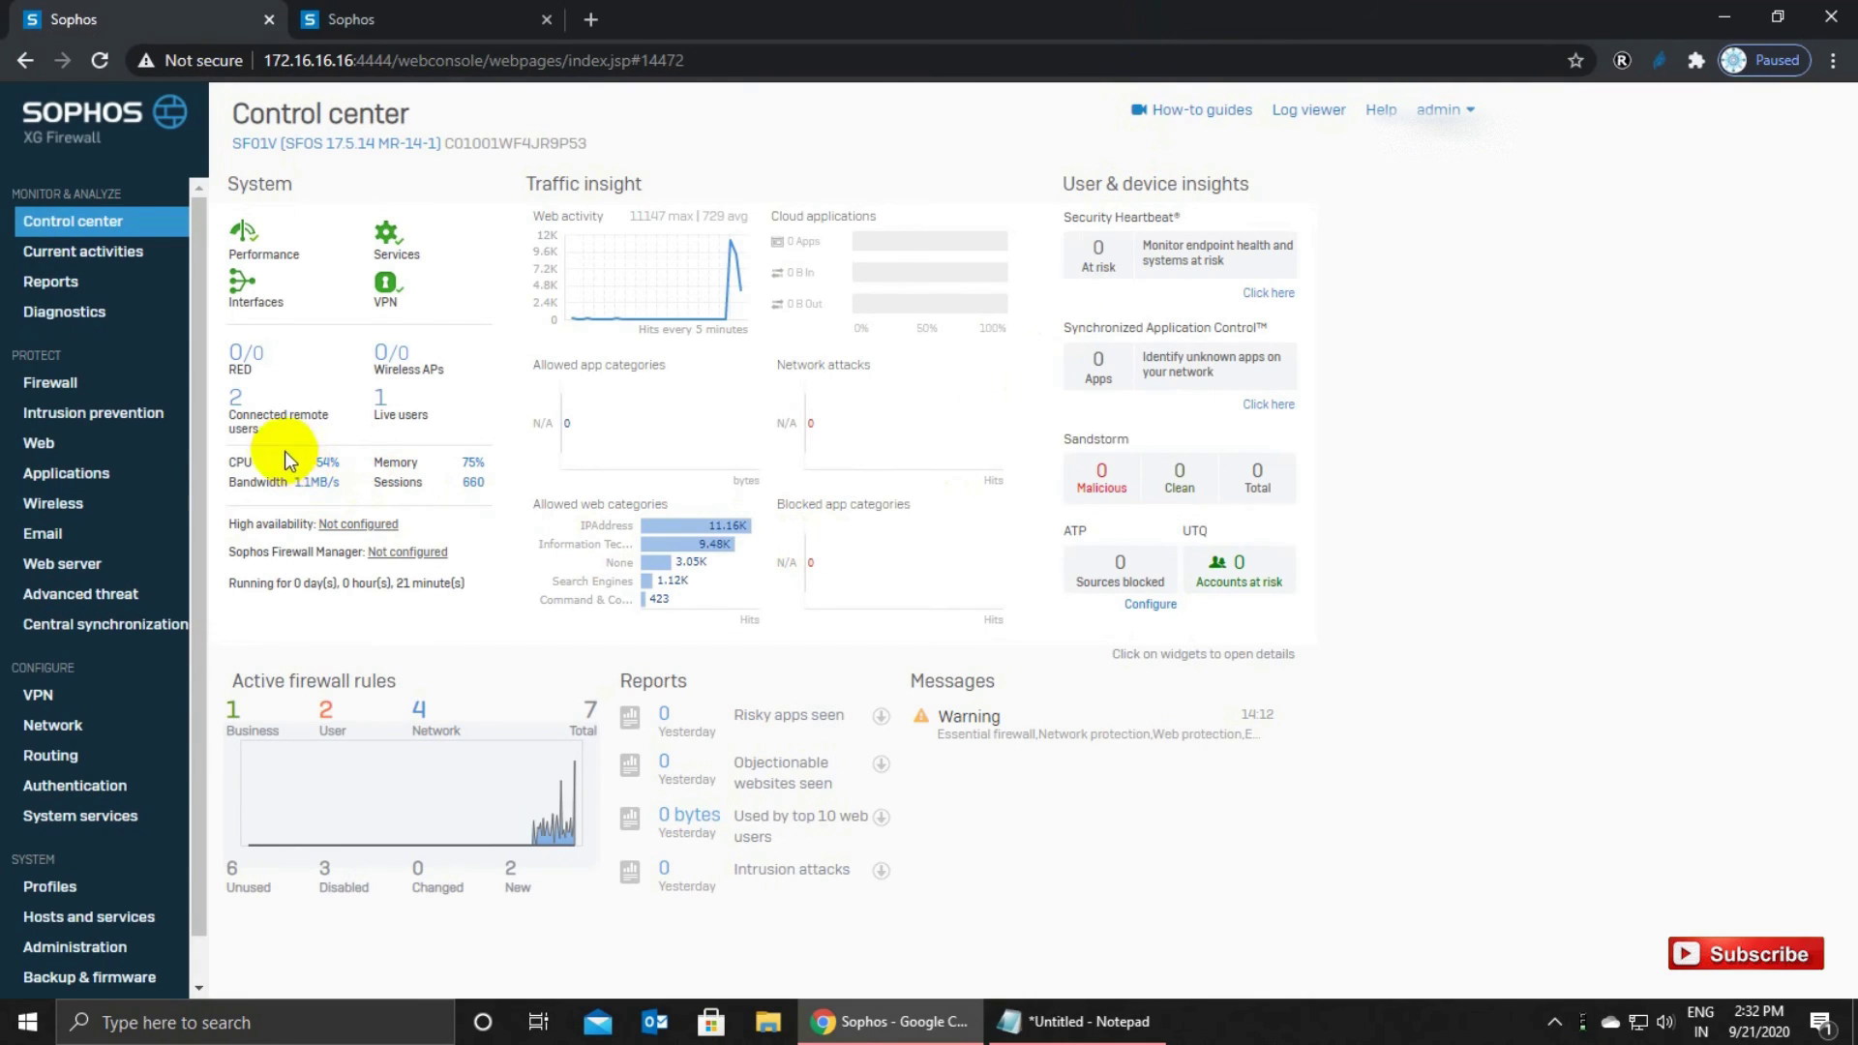
Open Current activities and check the remote user's leased IP 10.81.234.6.
{"action": "left_click", "coordinate": [238, 397]}
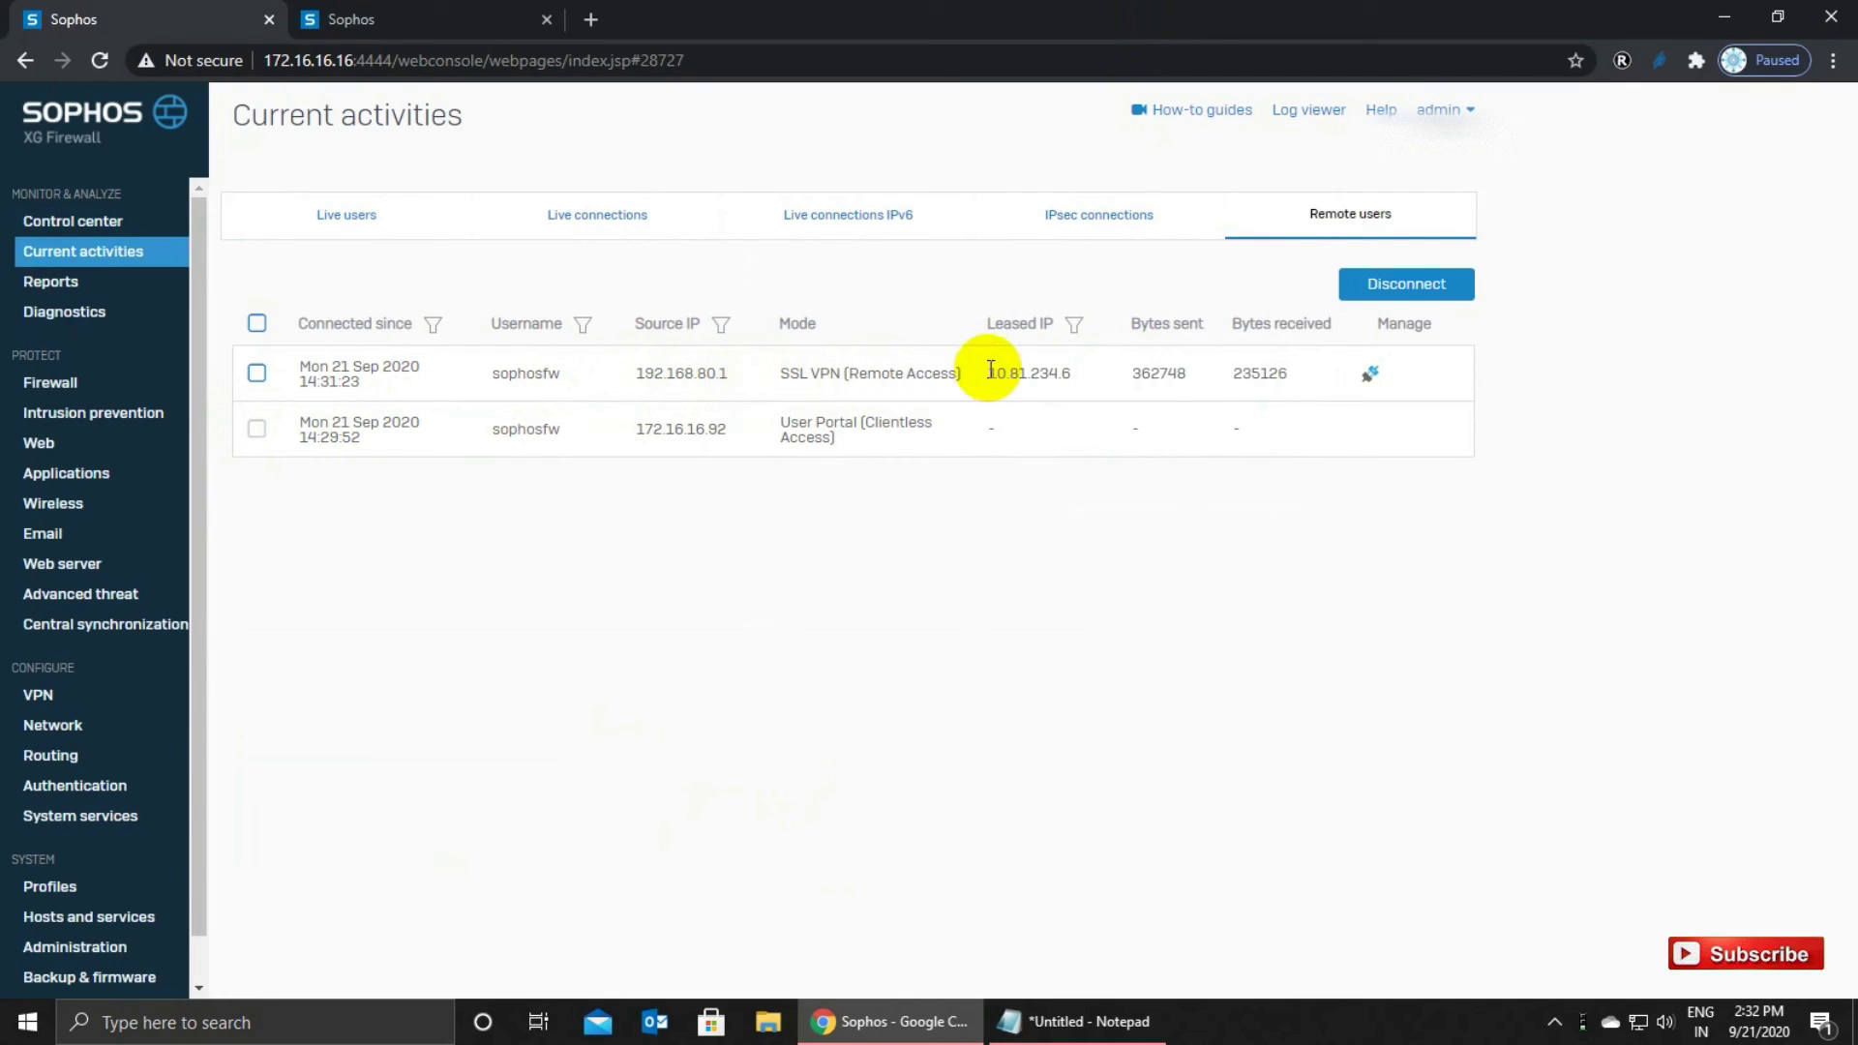
{"action": "left_click_drag", "start_coordinate": [987, 374], "coordinate": [1078, 375]}
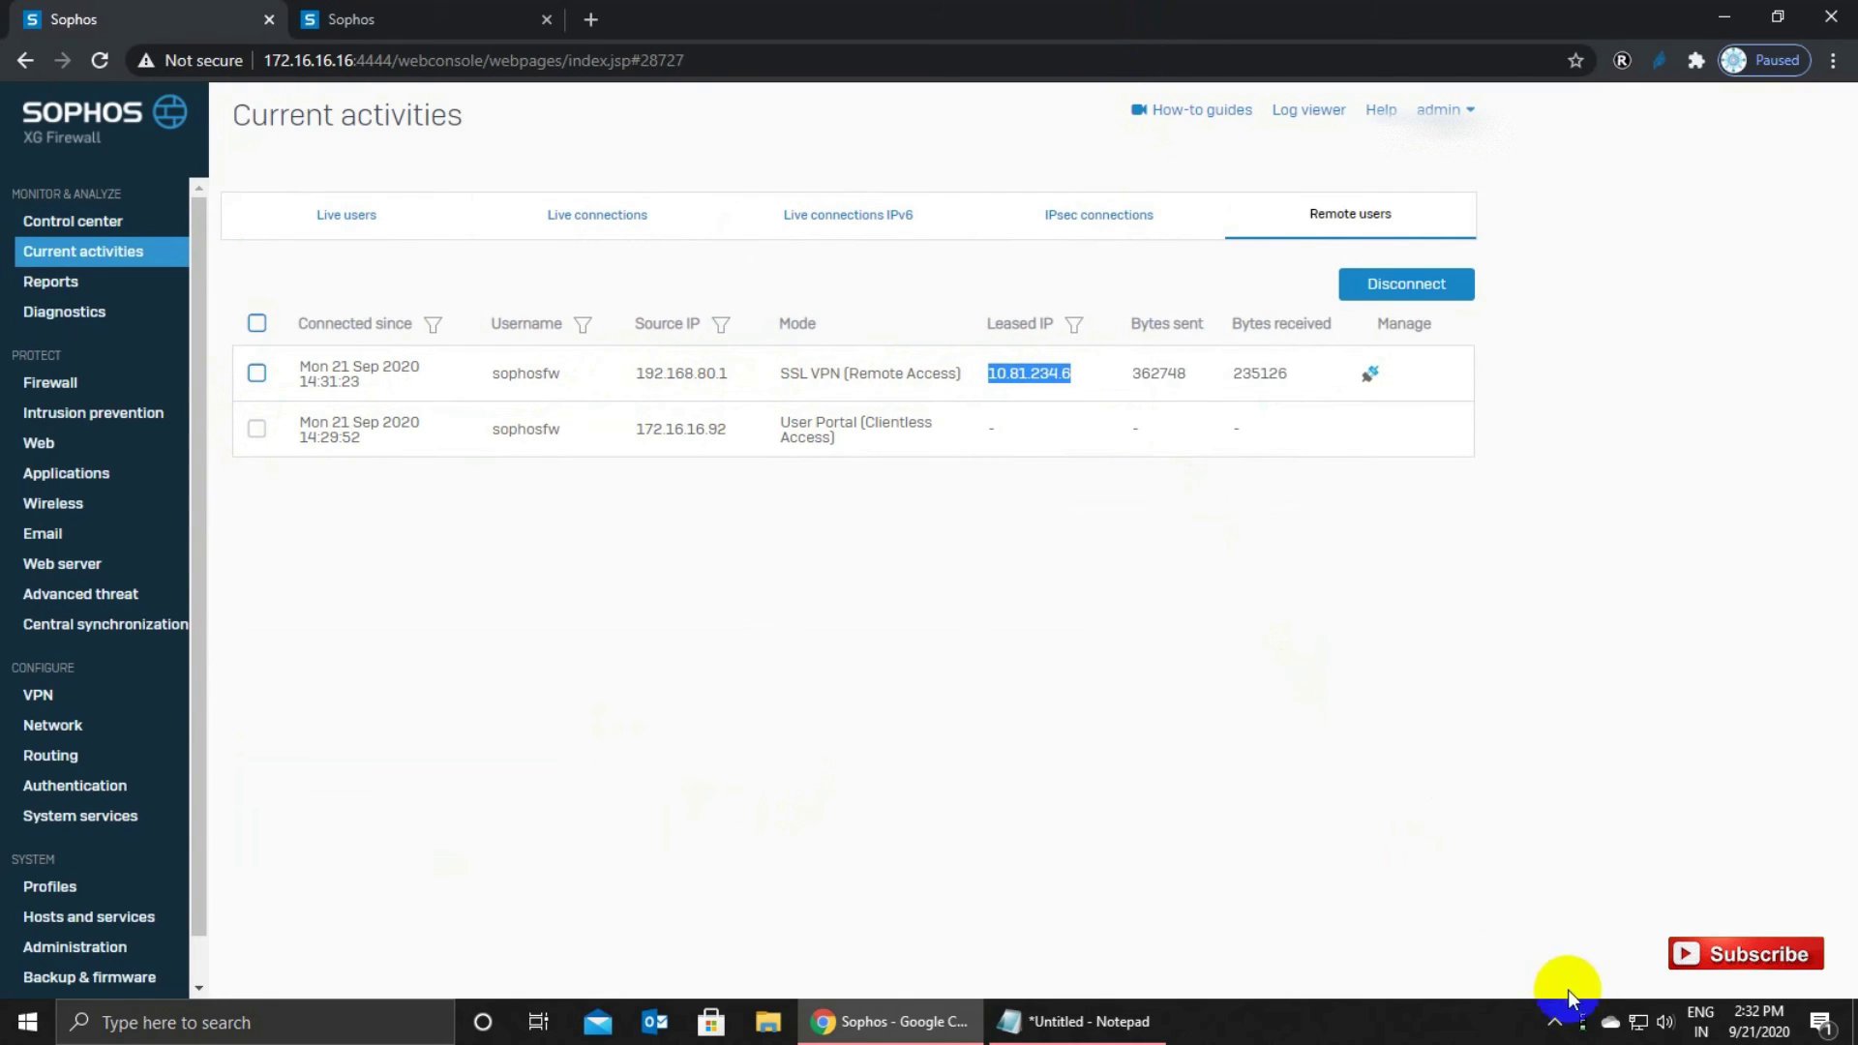
{"action": "mouse_move", "coordinate": [1591, 1032]}
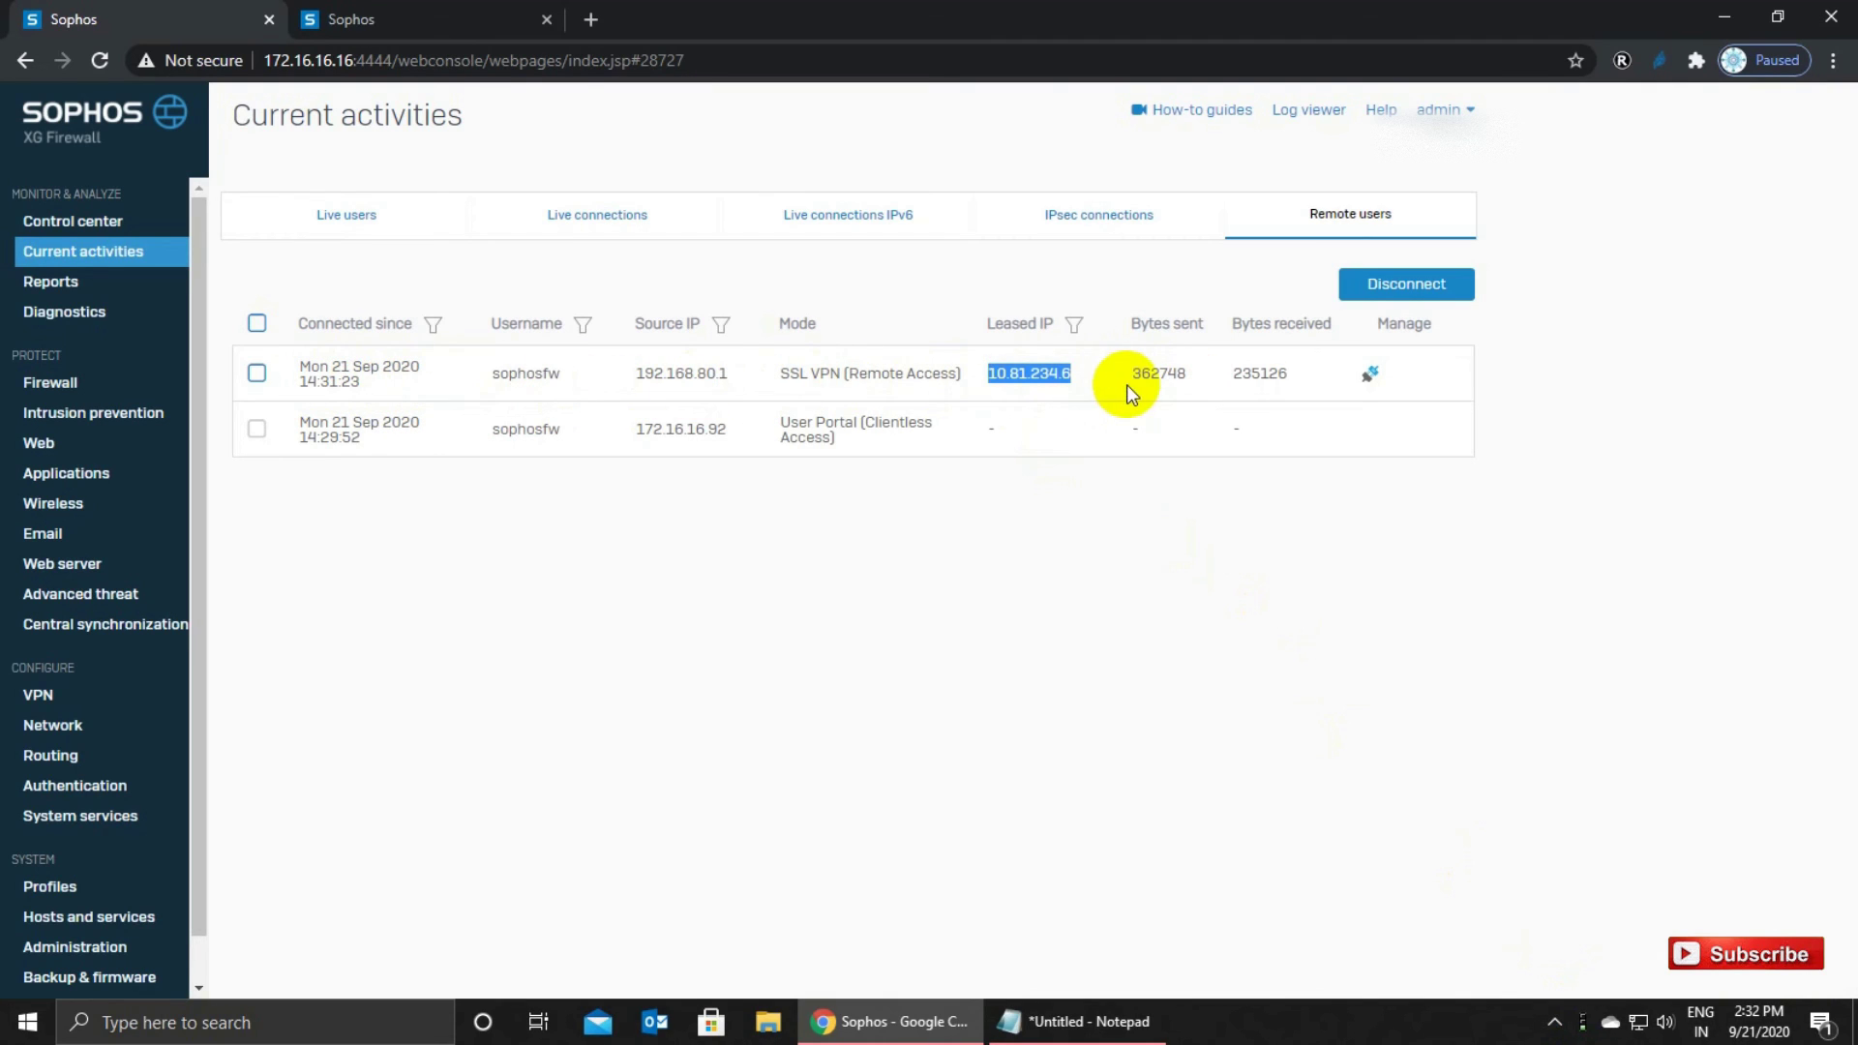
{"action": "left_click", "coordinate": [1307, 225]}
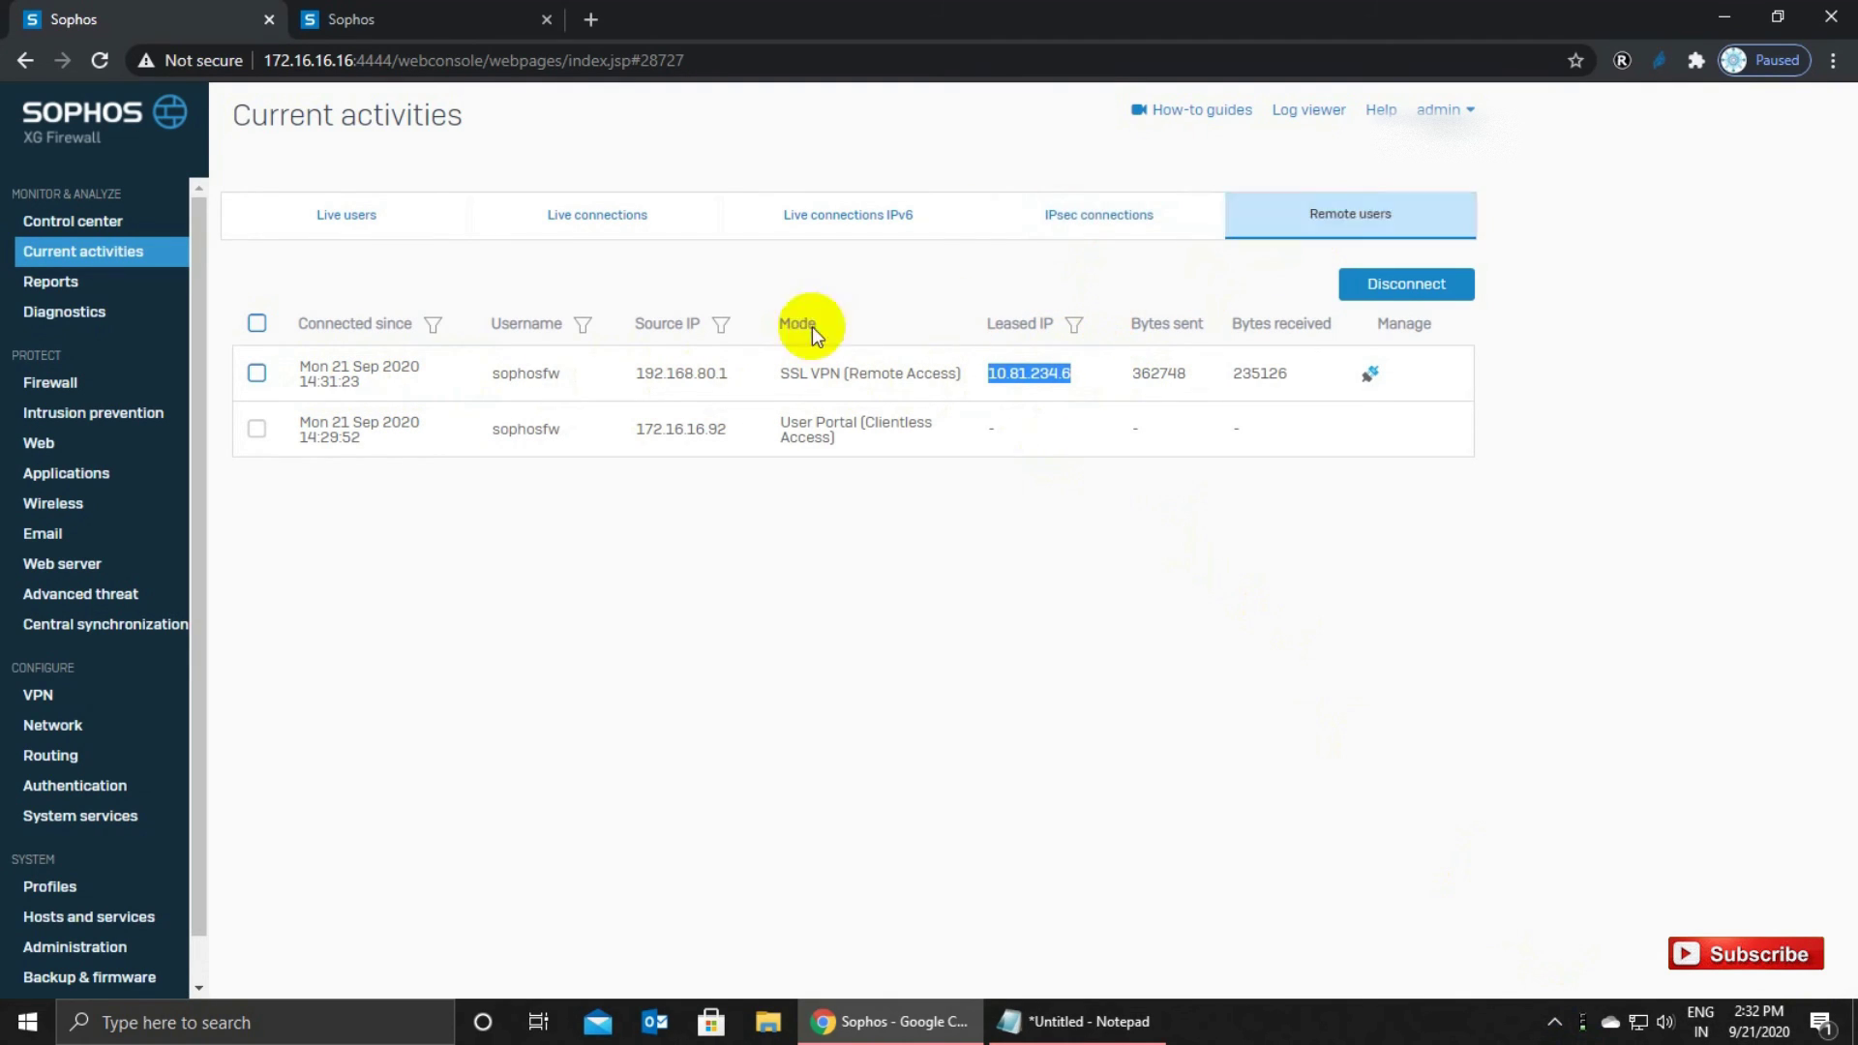
Check the Live users tab for the session's host IP 10.81.234.6, start time and upload values.
{"action": "left_click", "coordinate": [312, 216]}
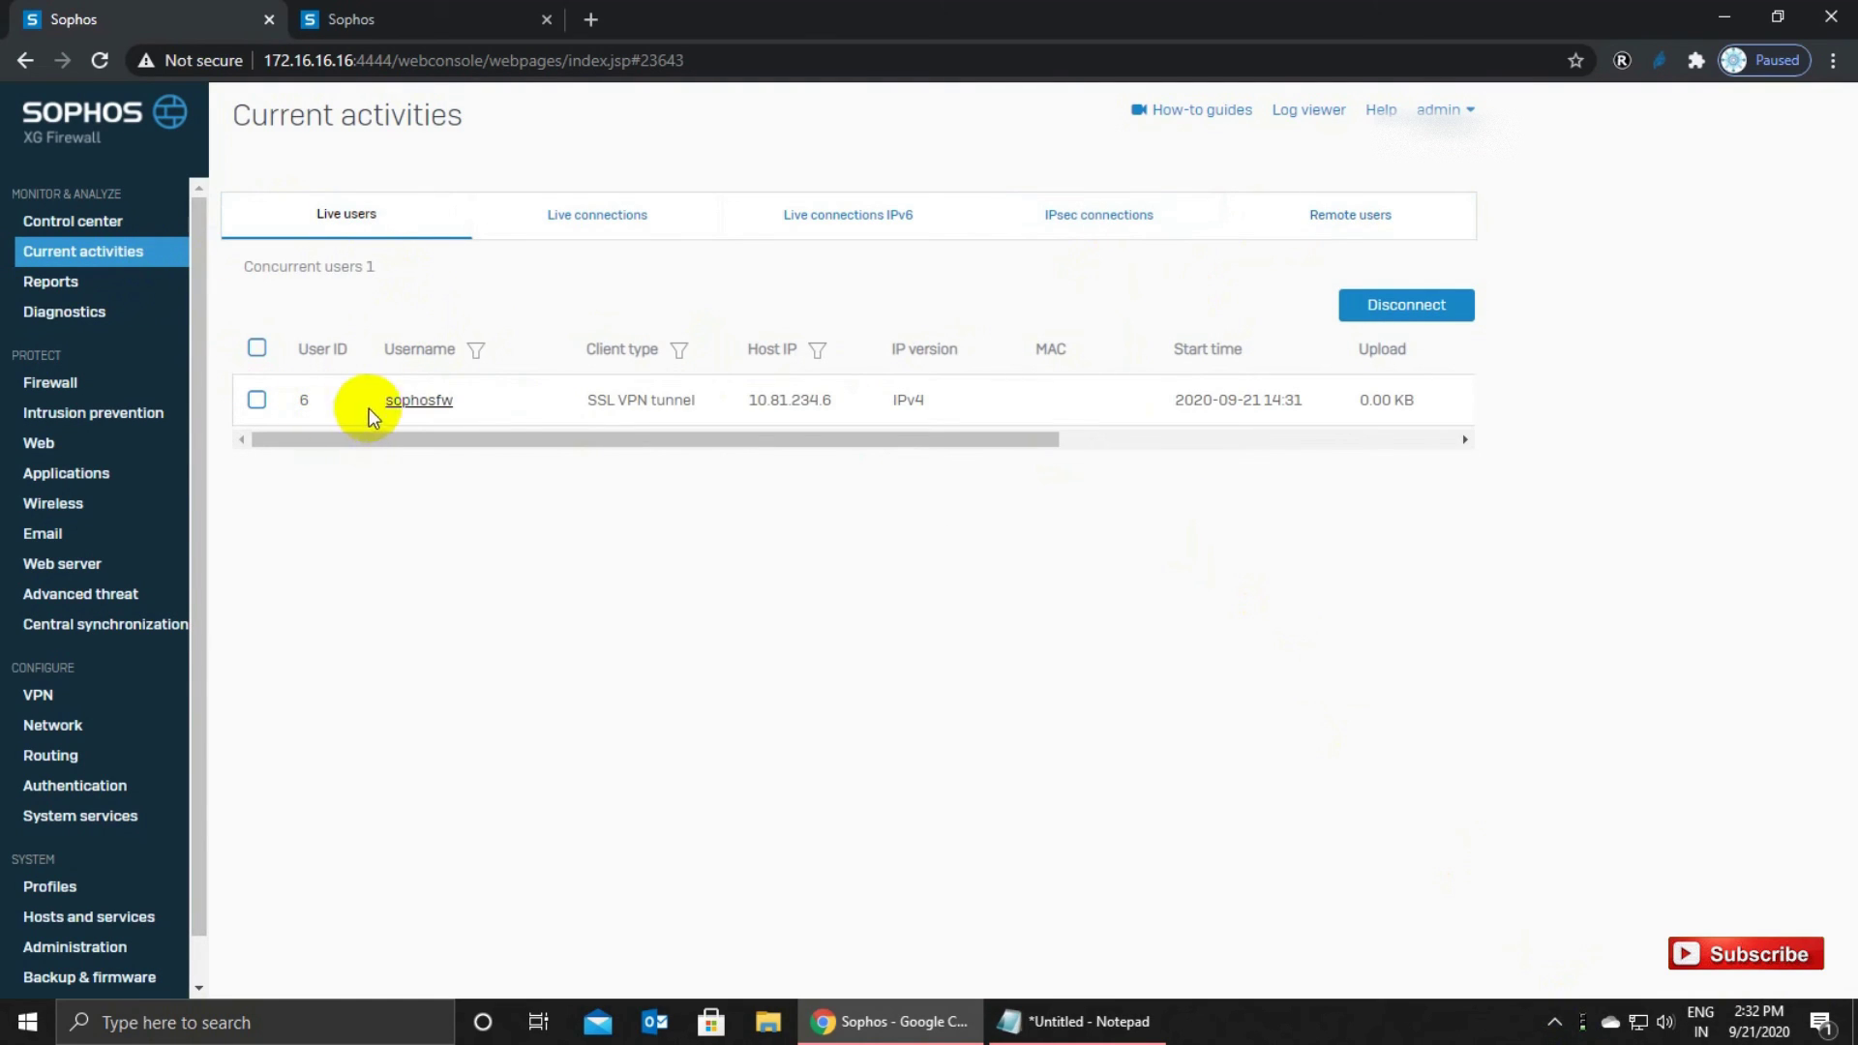
{"action": "left_click_drag", "start_coordinate": [746, 406], "coordinate": [845, 409]}
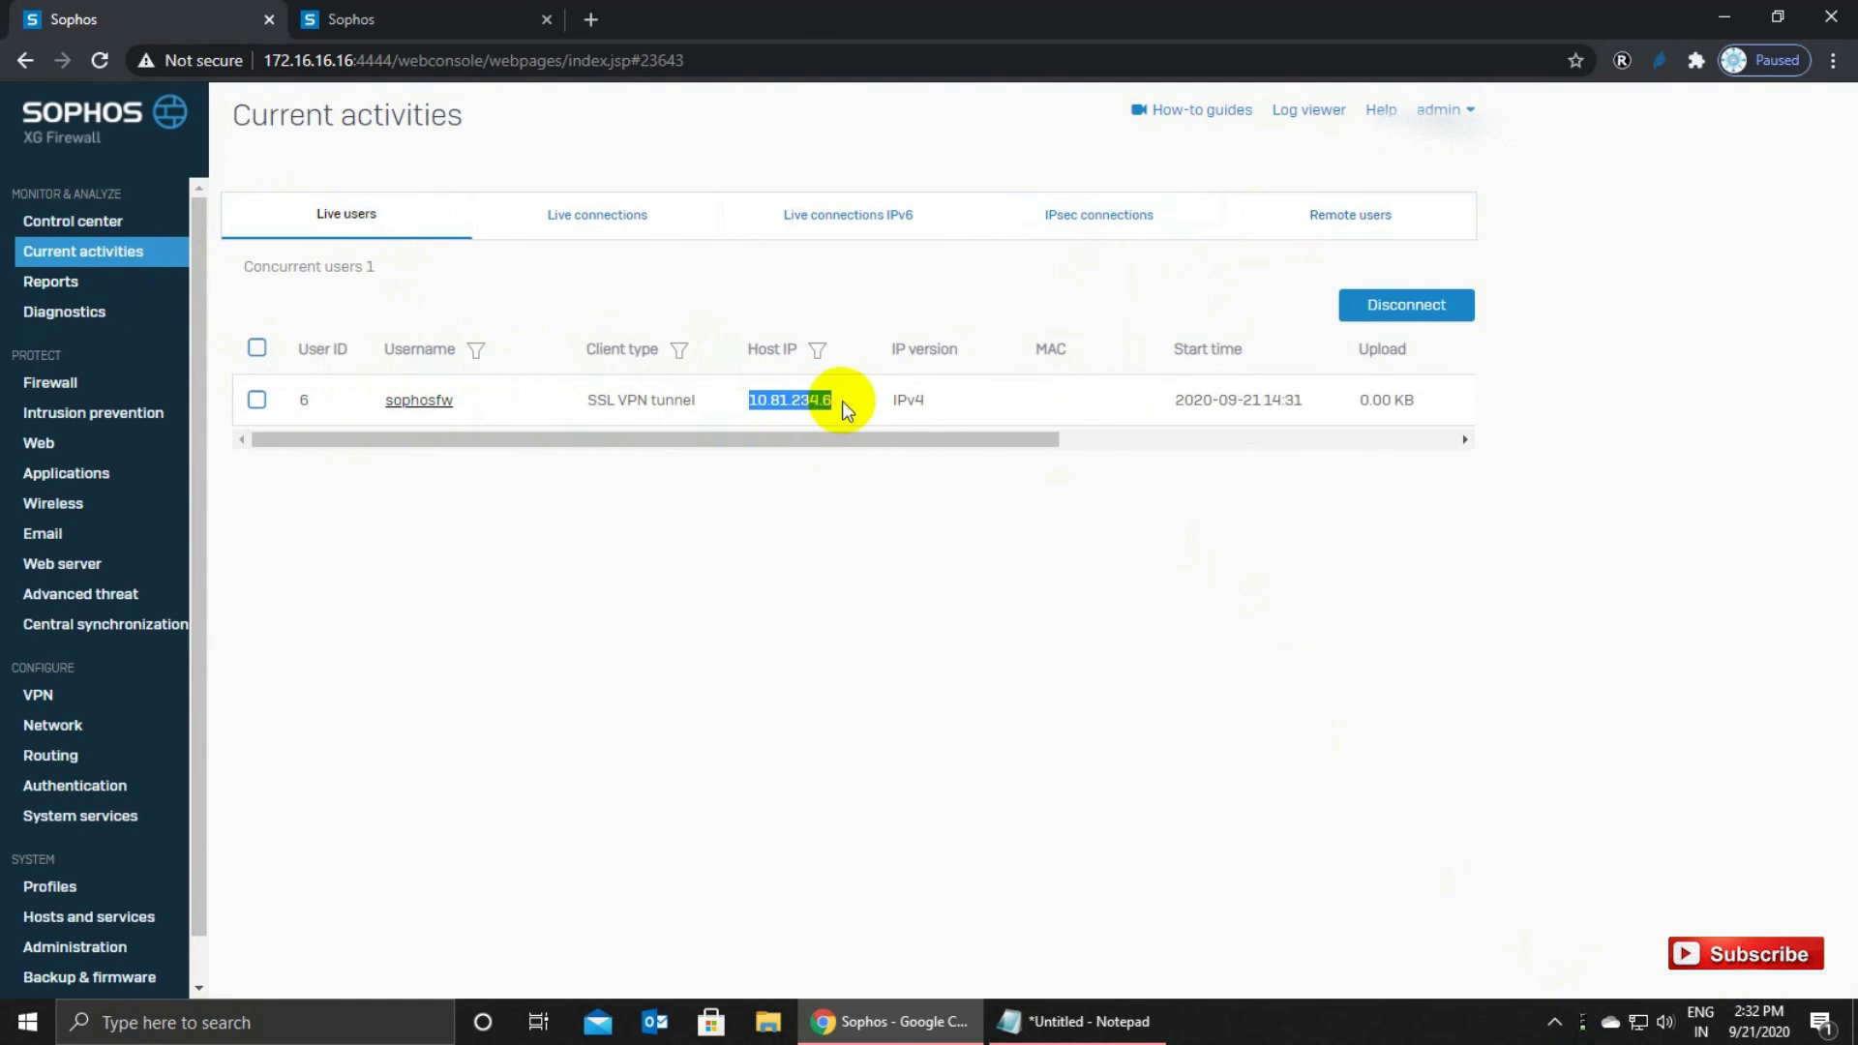
{"action": "left_click_drag", "start_coordinate": [1173, 399], "coordinate": [1416, 402]}
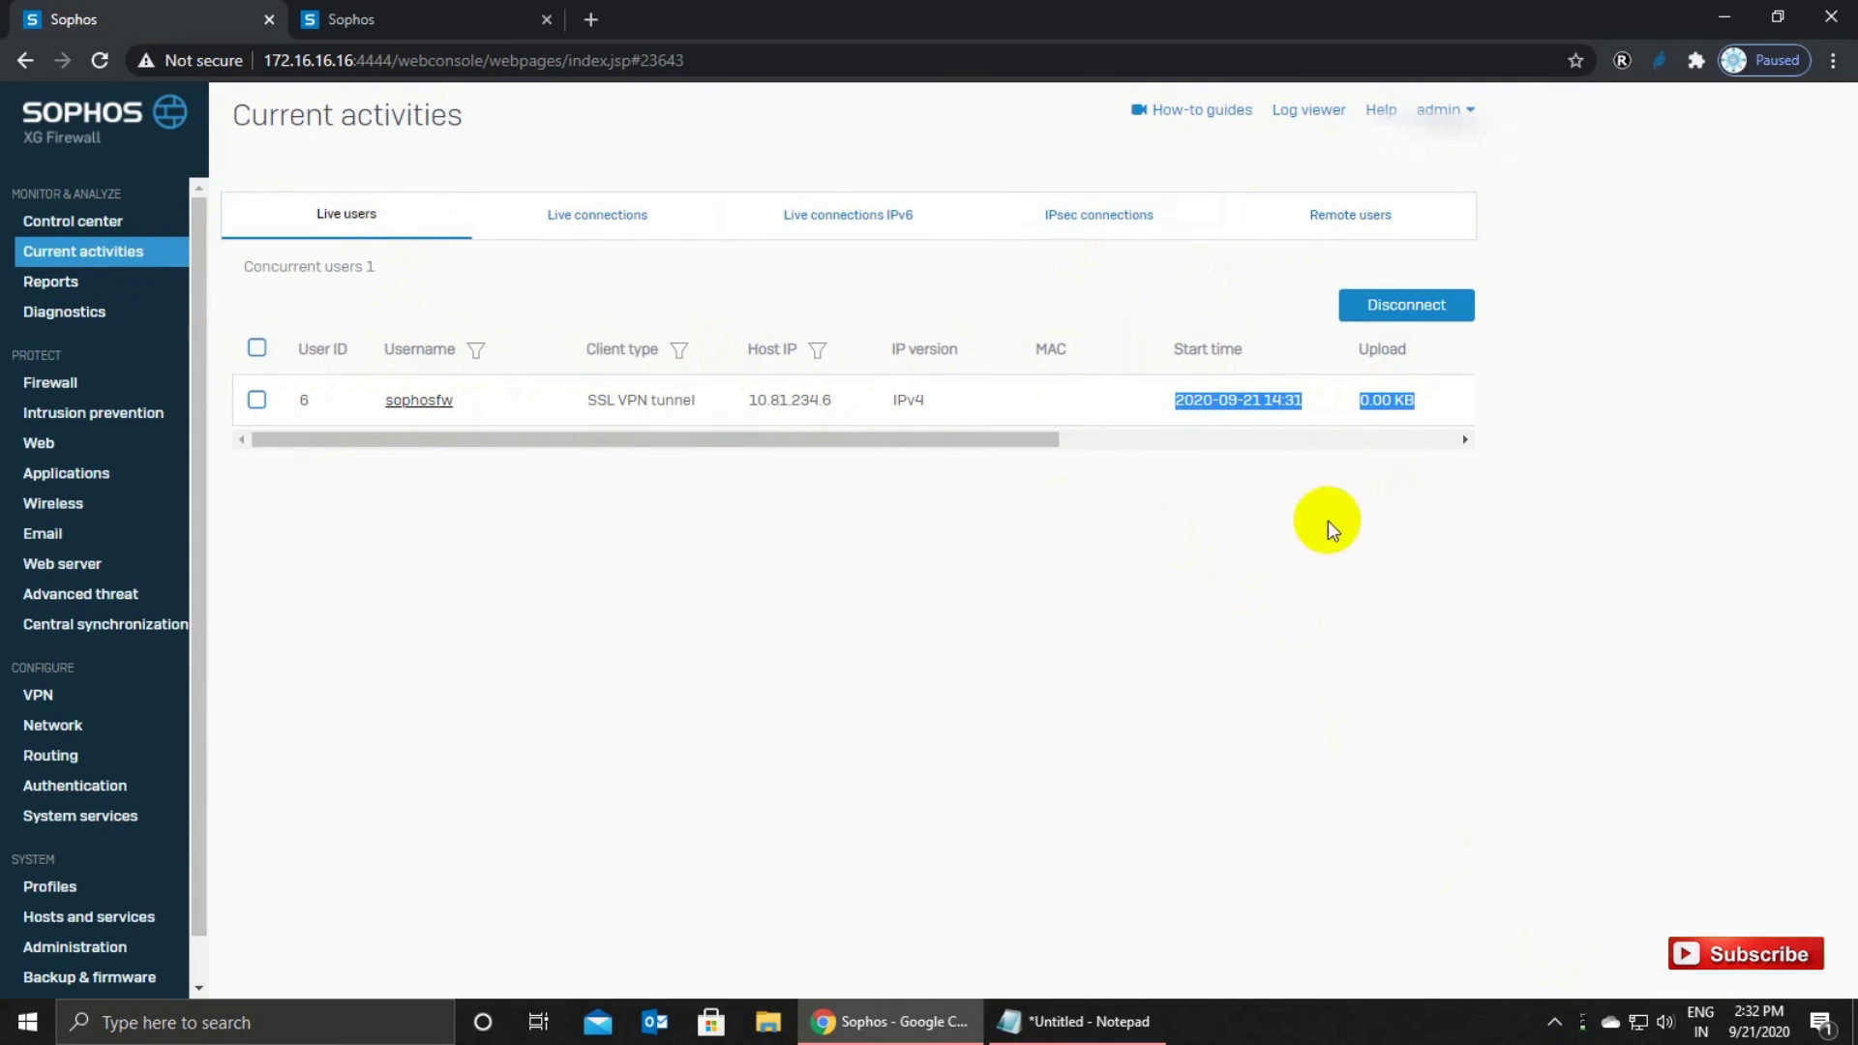
{"action": "left_click", "coordinate": [1167, 587]}
{"action": "left_click_drag", "start_coordinate": [383, 401], "coordinate": [1413, 406]}
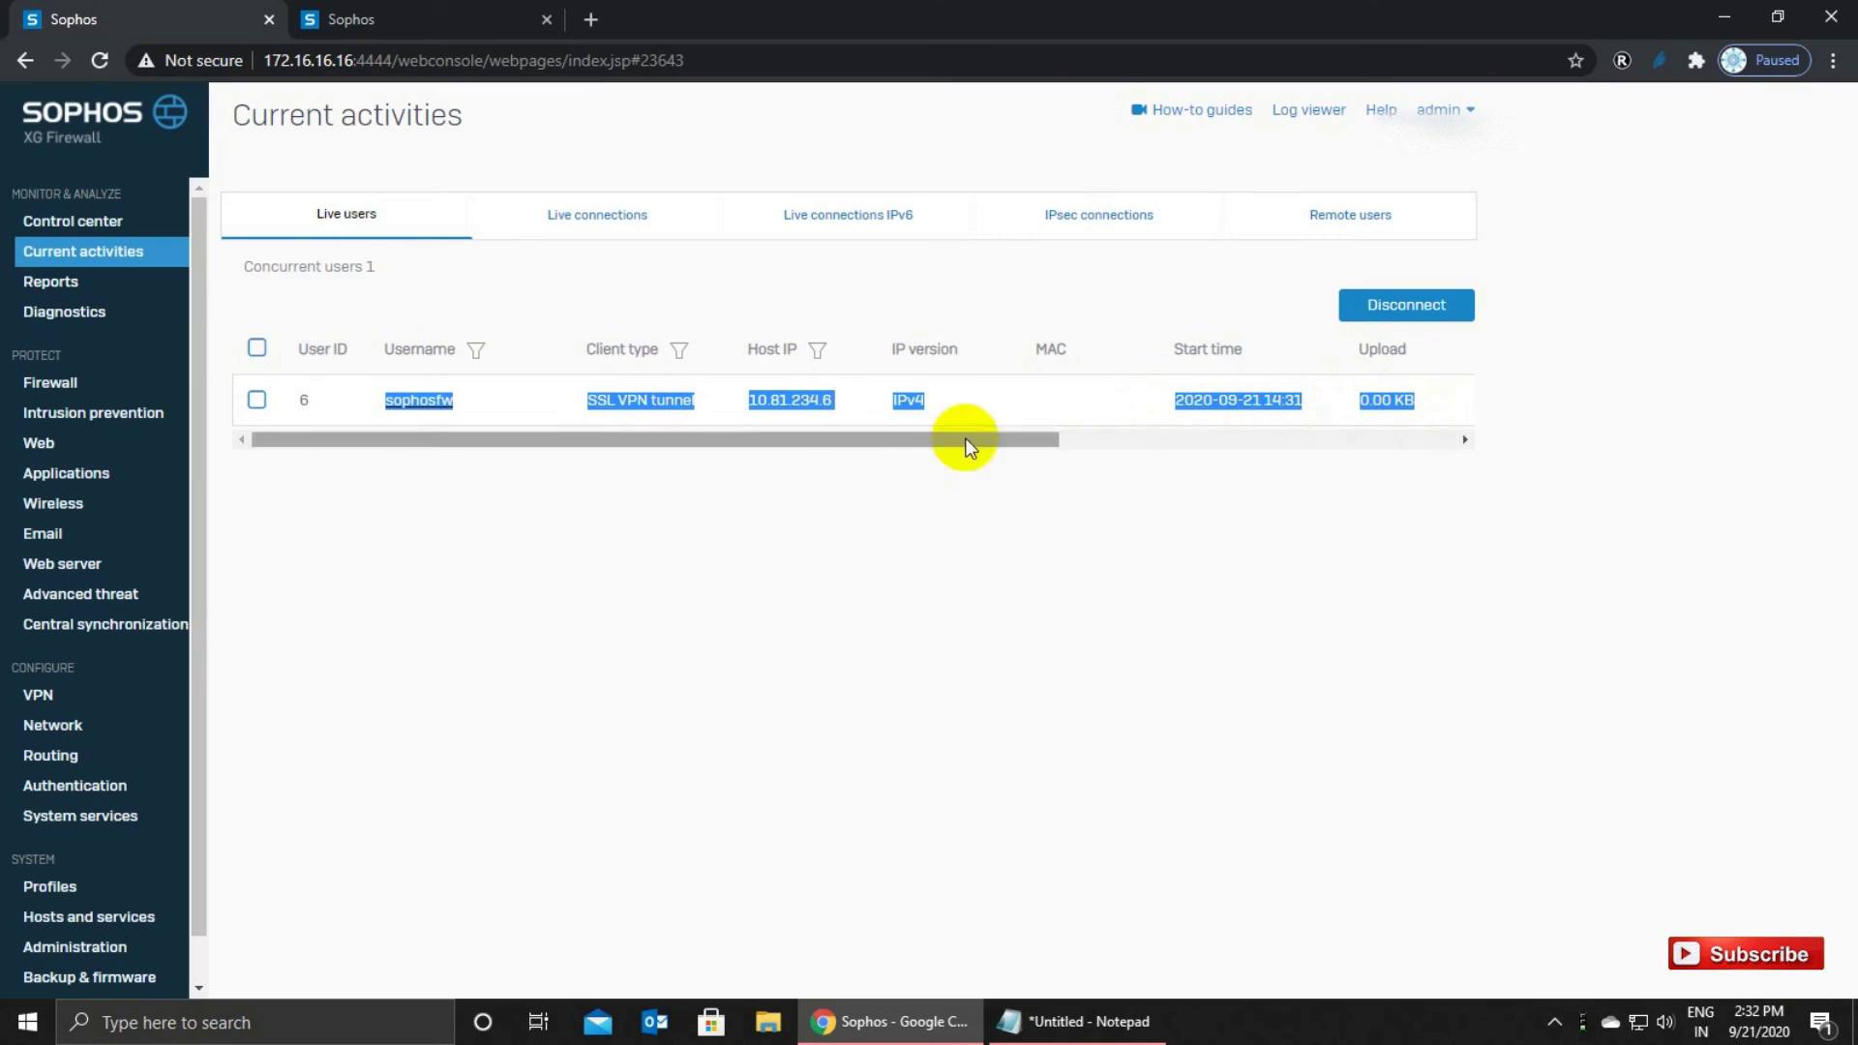
{"action": "left_click", "coordinate": [1307, 797]}
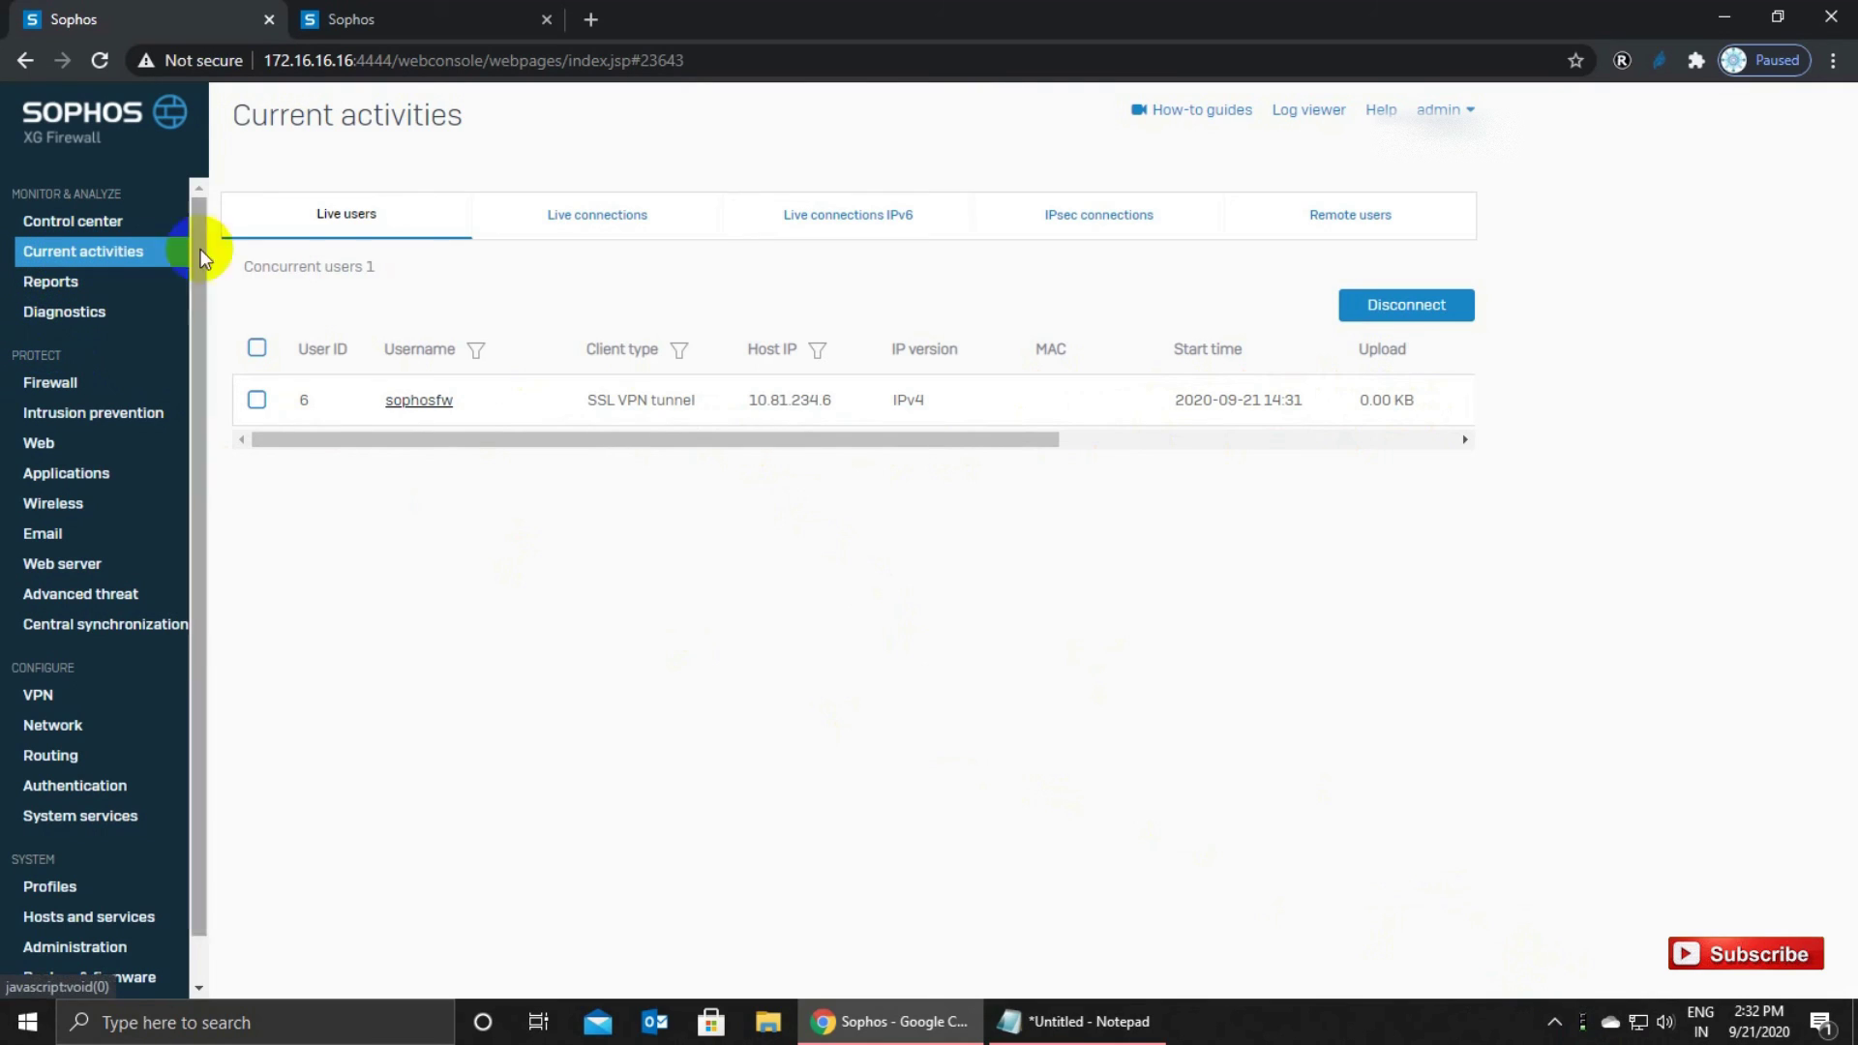
Go back to Remote users to confirm the SSL VPN session's leased IP.
{"action": "left_click", "coordinate": [1307, 210]}
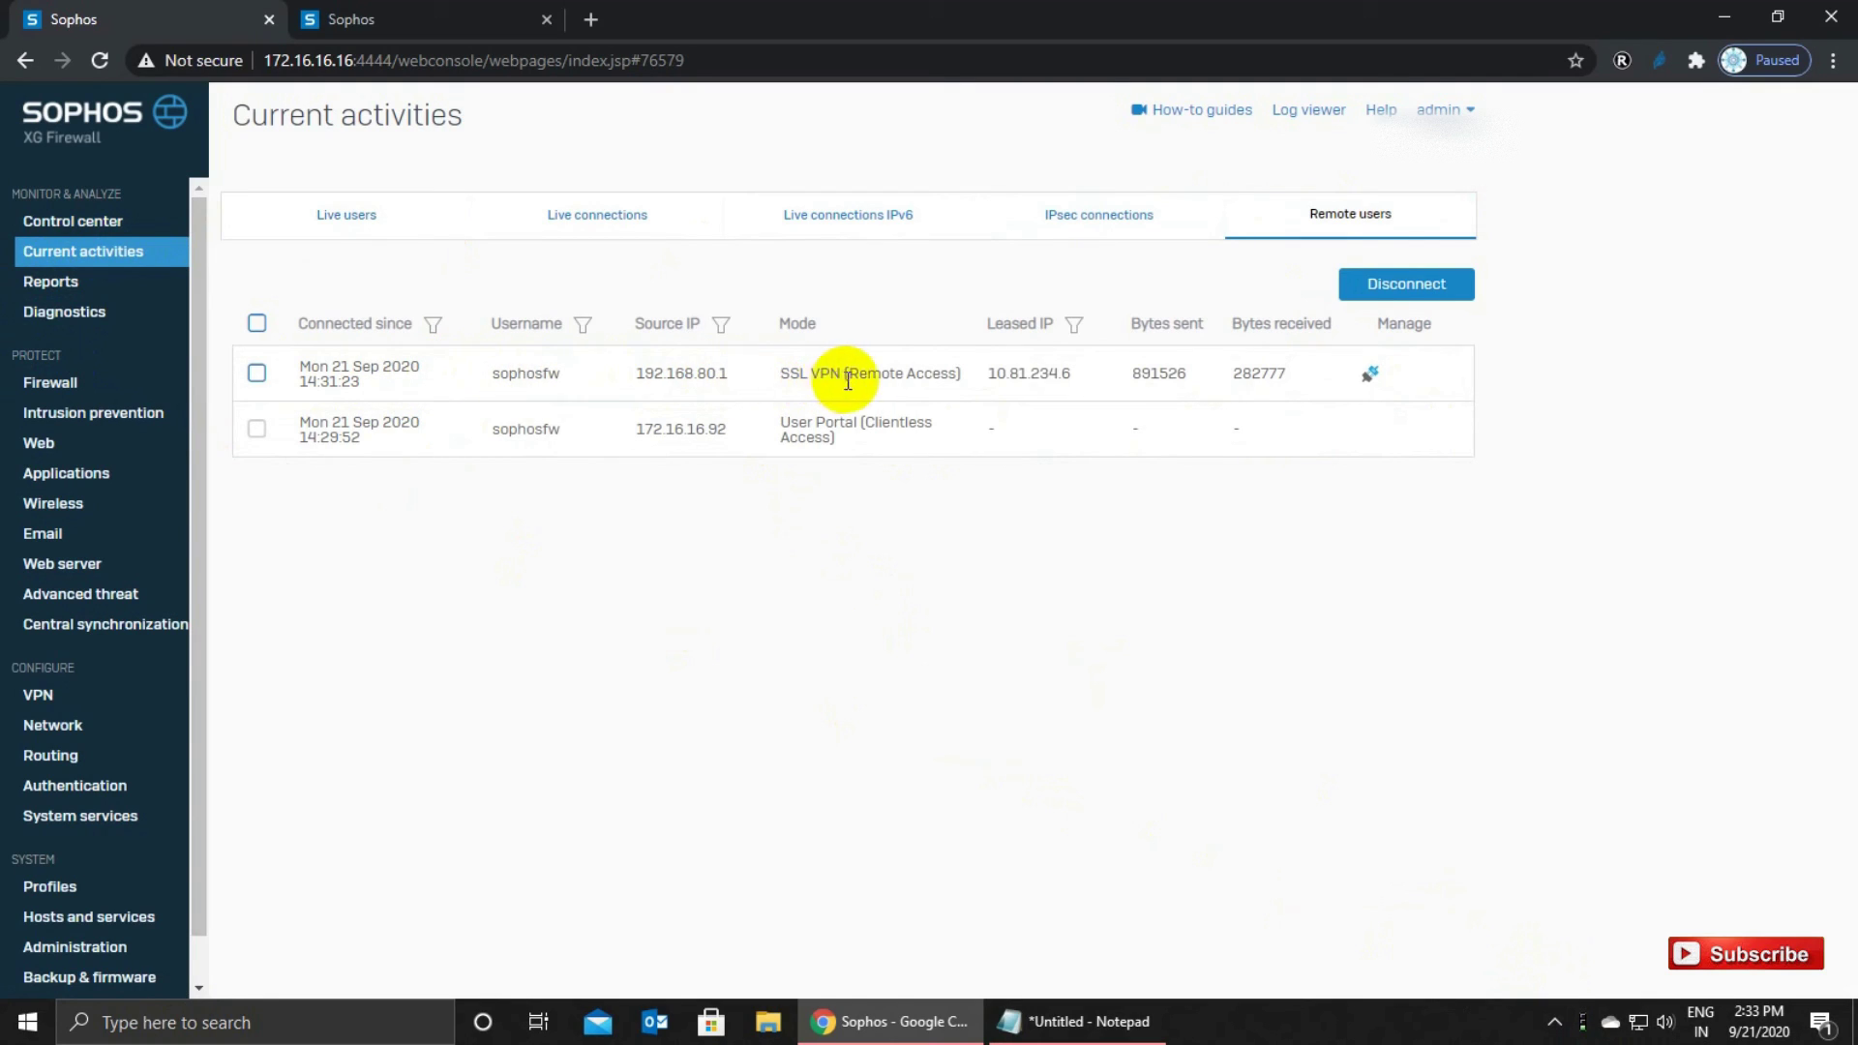
{"action": "left_click_drag", "start_coordinate": [962, 377], "coordinate": [1168, 375]}
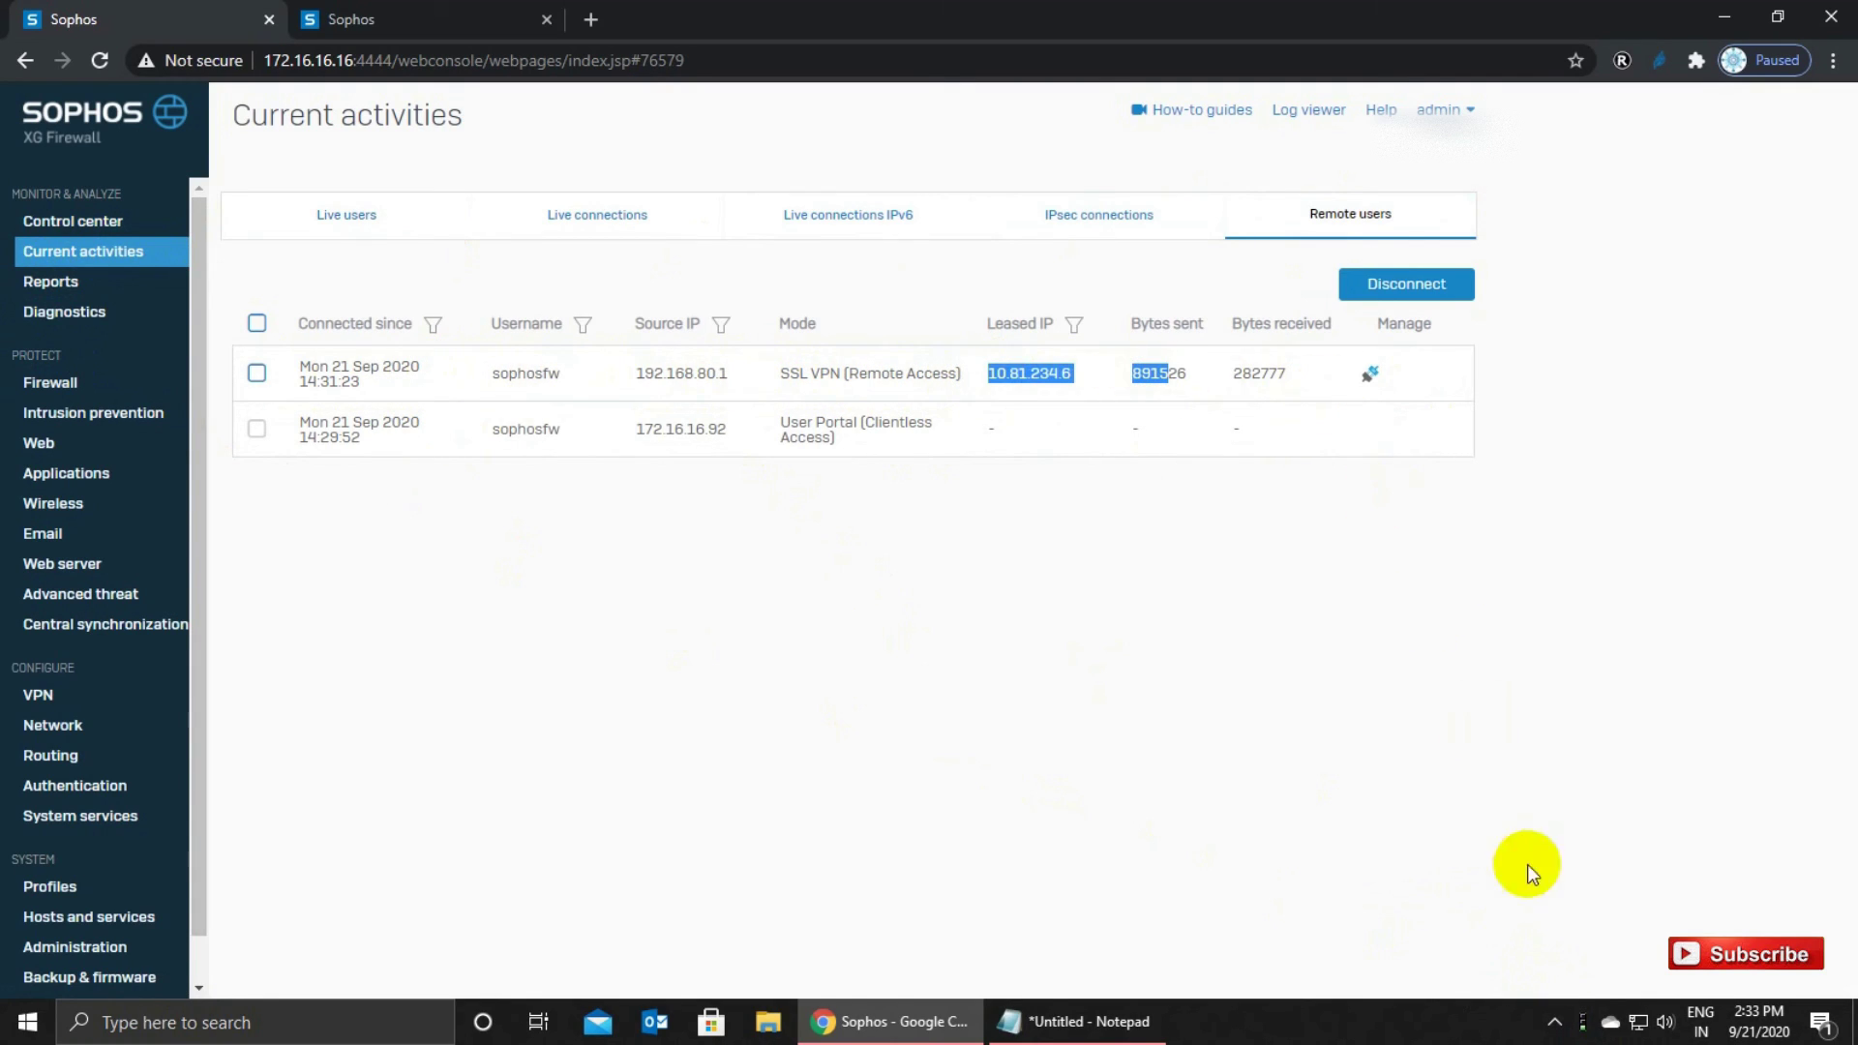
{"action": "mouse_move", "coordinate": [1592, 1034]}
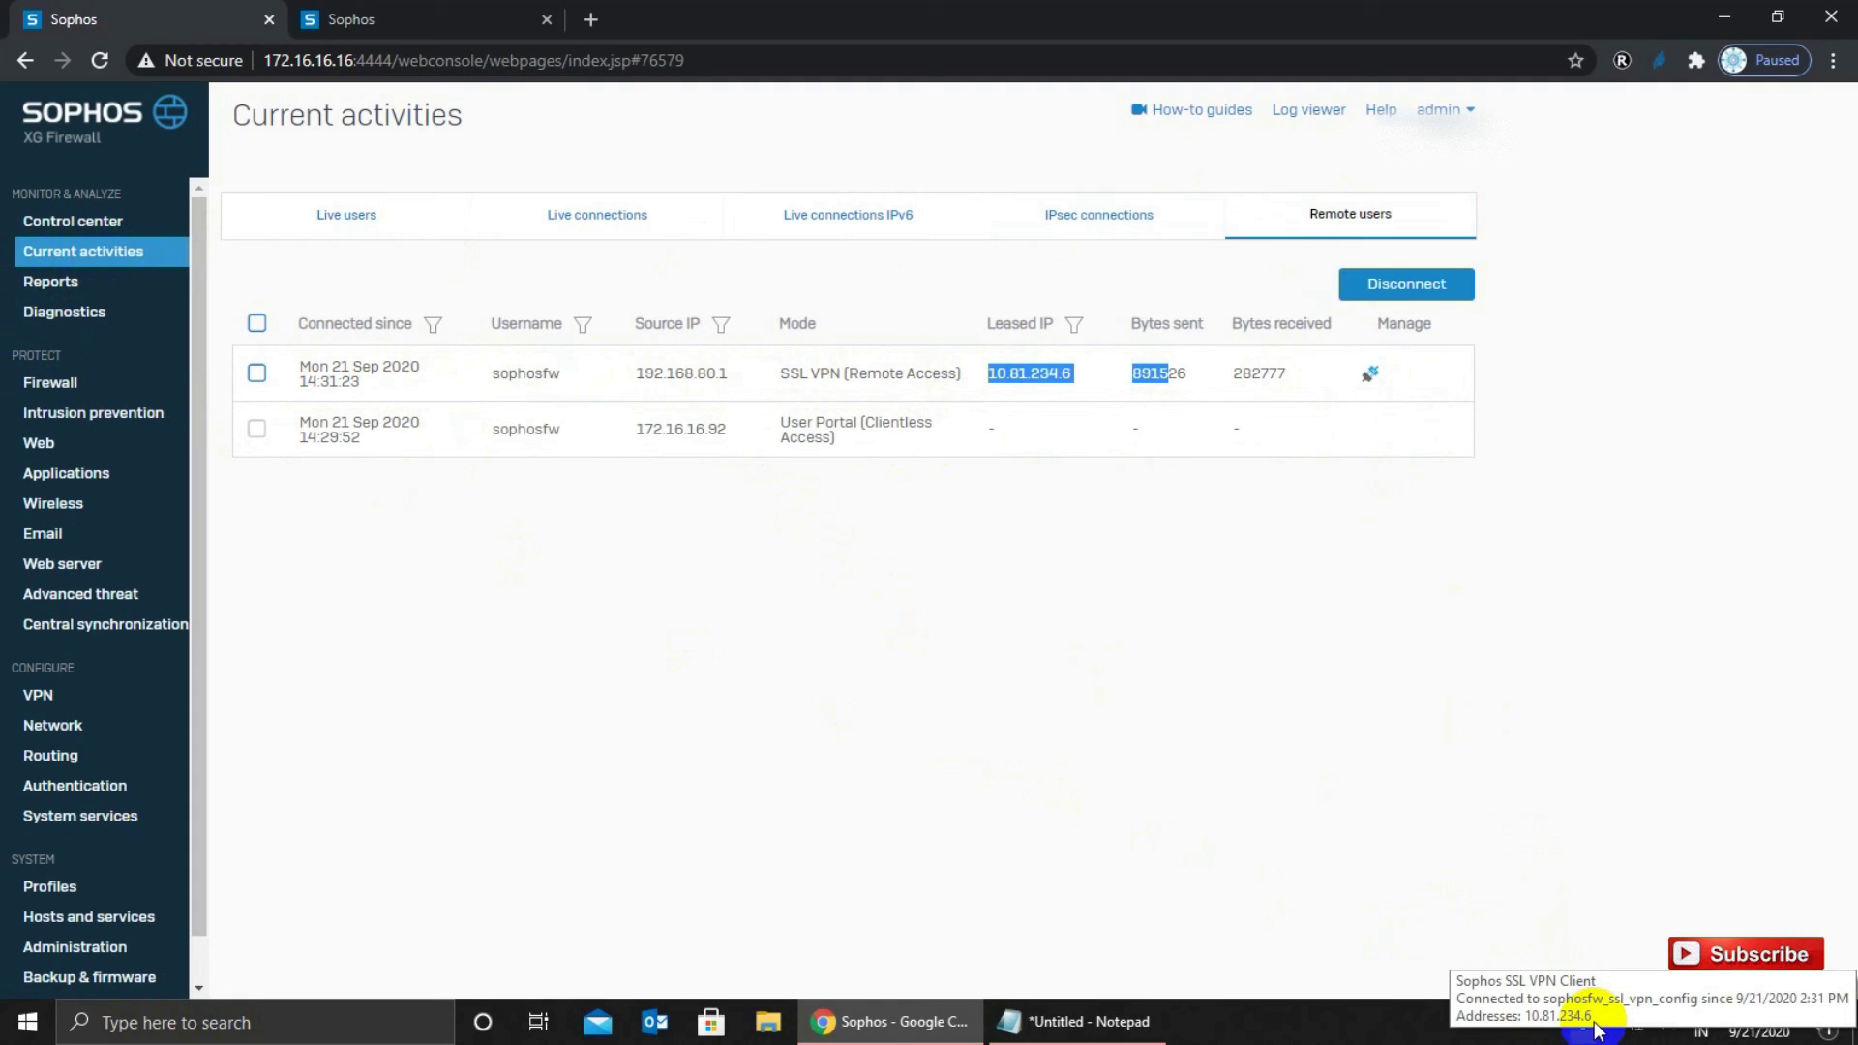
{"action": "left_click", "coordinate": [720, 667]}
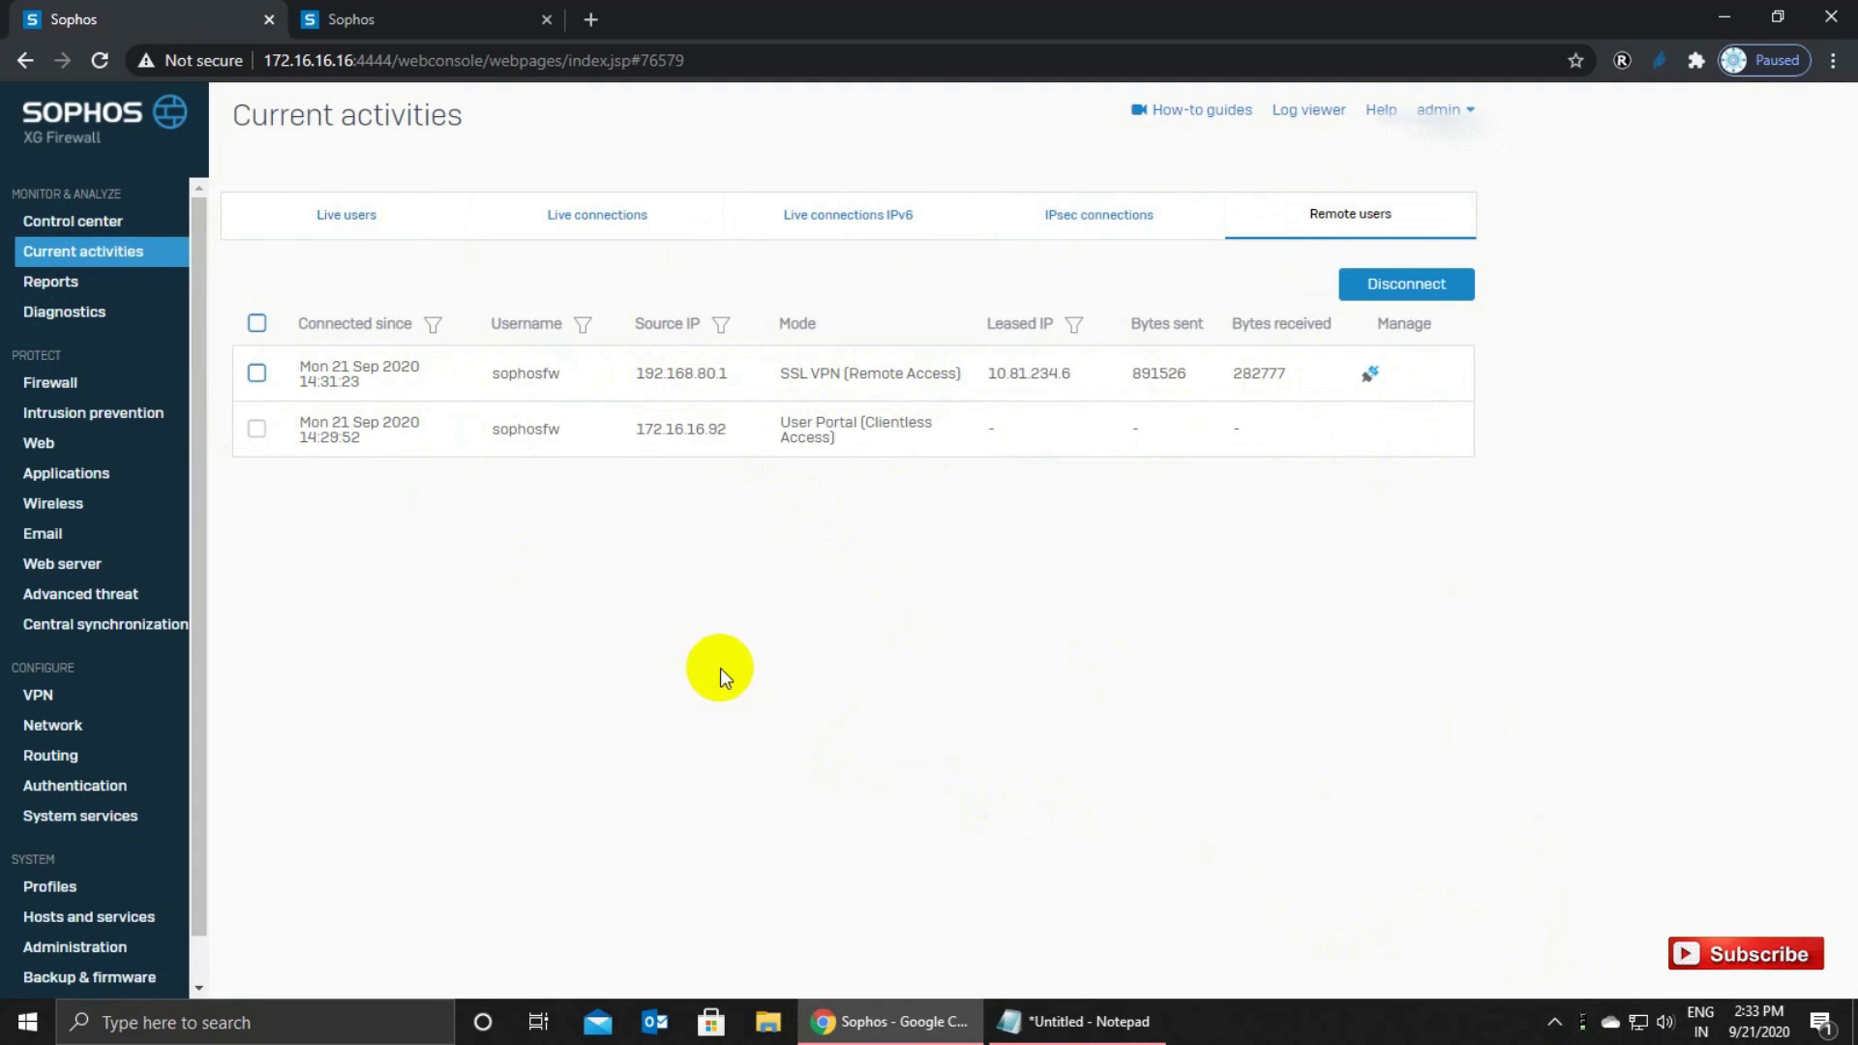
Open Live users from Control center and check the session's host IP and start time.
{"action": "left_click", "coordinate": [47, 220]}
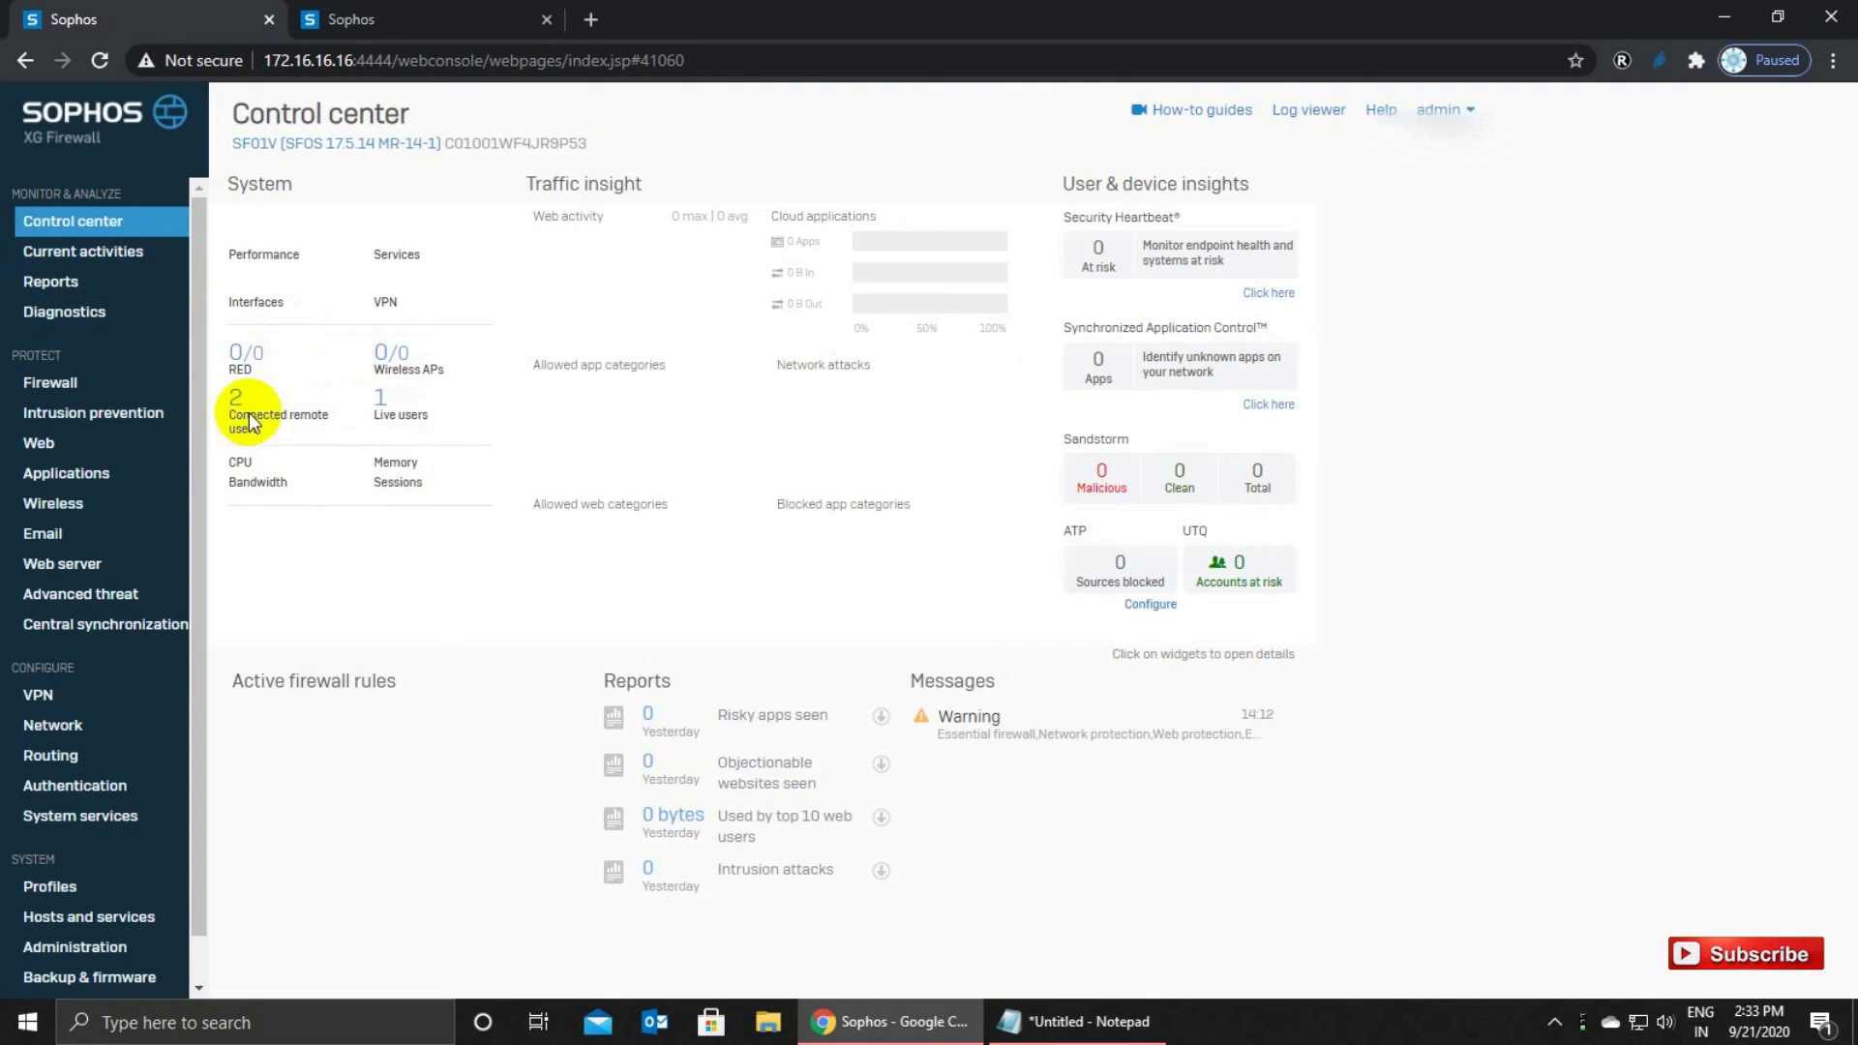
{"action": "left_click", "coordinate": [381, 403]}
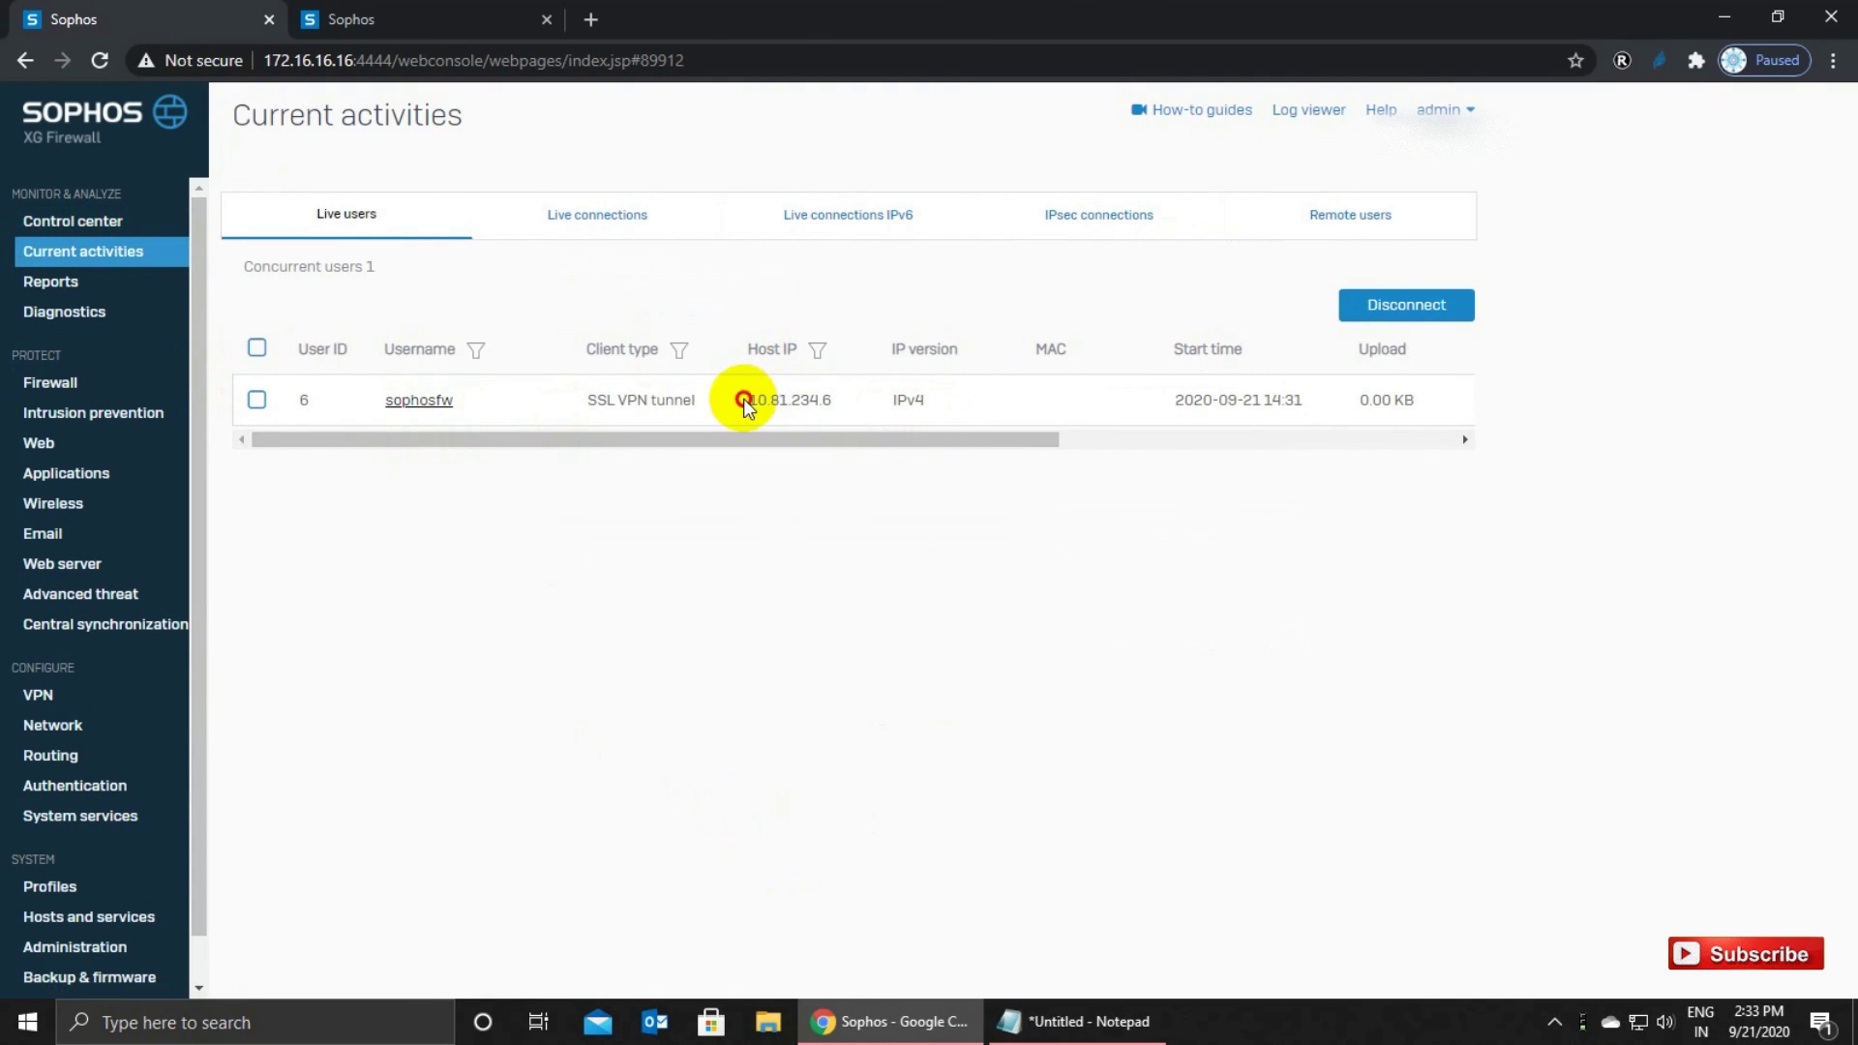
{"action": "left_click_drag", "start_coordinate": [750, 400], "coordinate": [834, 400]}
{"action": "left_click_drag", "start_coordinate": [1244, 400], "coordinate": [1301, 398]}
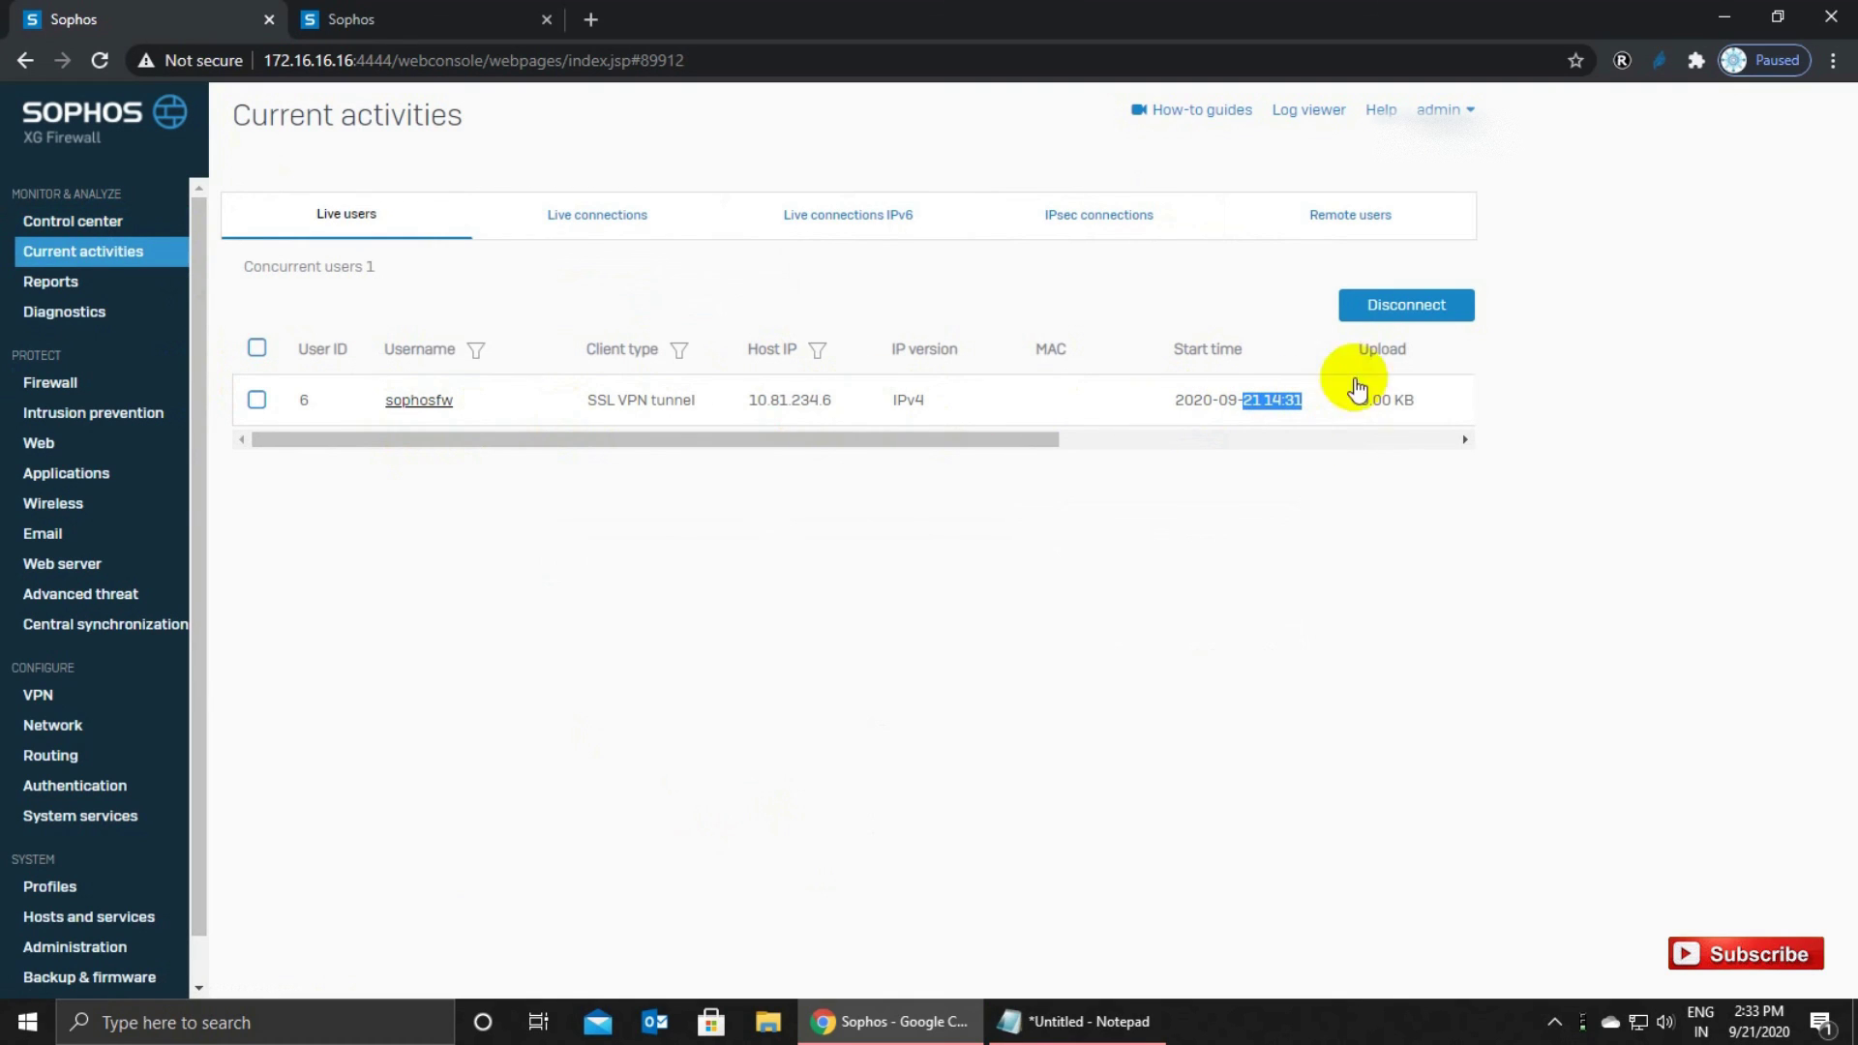
Reload the page, return to Control center, and bring up the SSL VPN tray menu.
{"action": "left_click", "coordinate": [145, 251]}
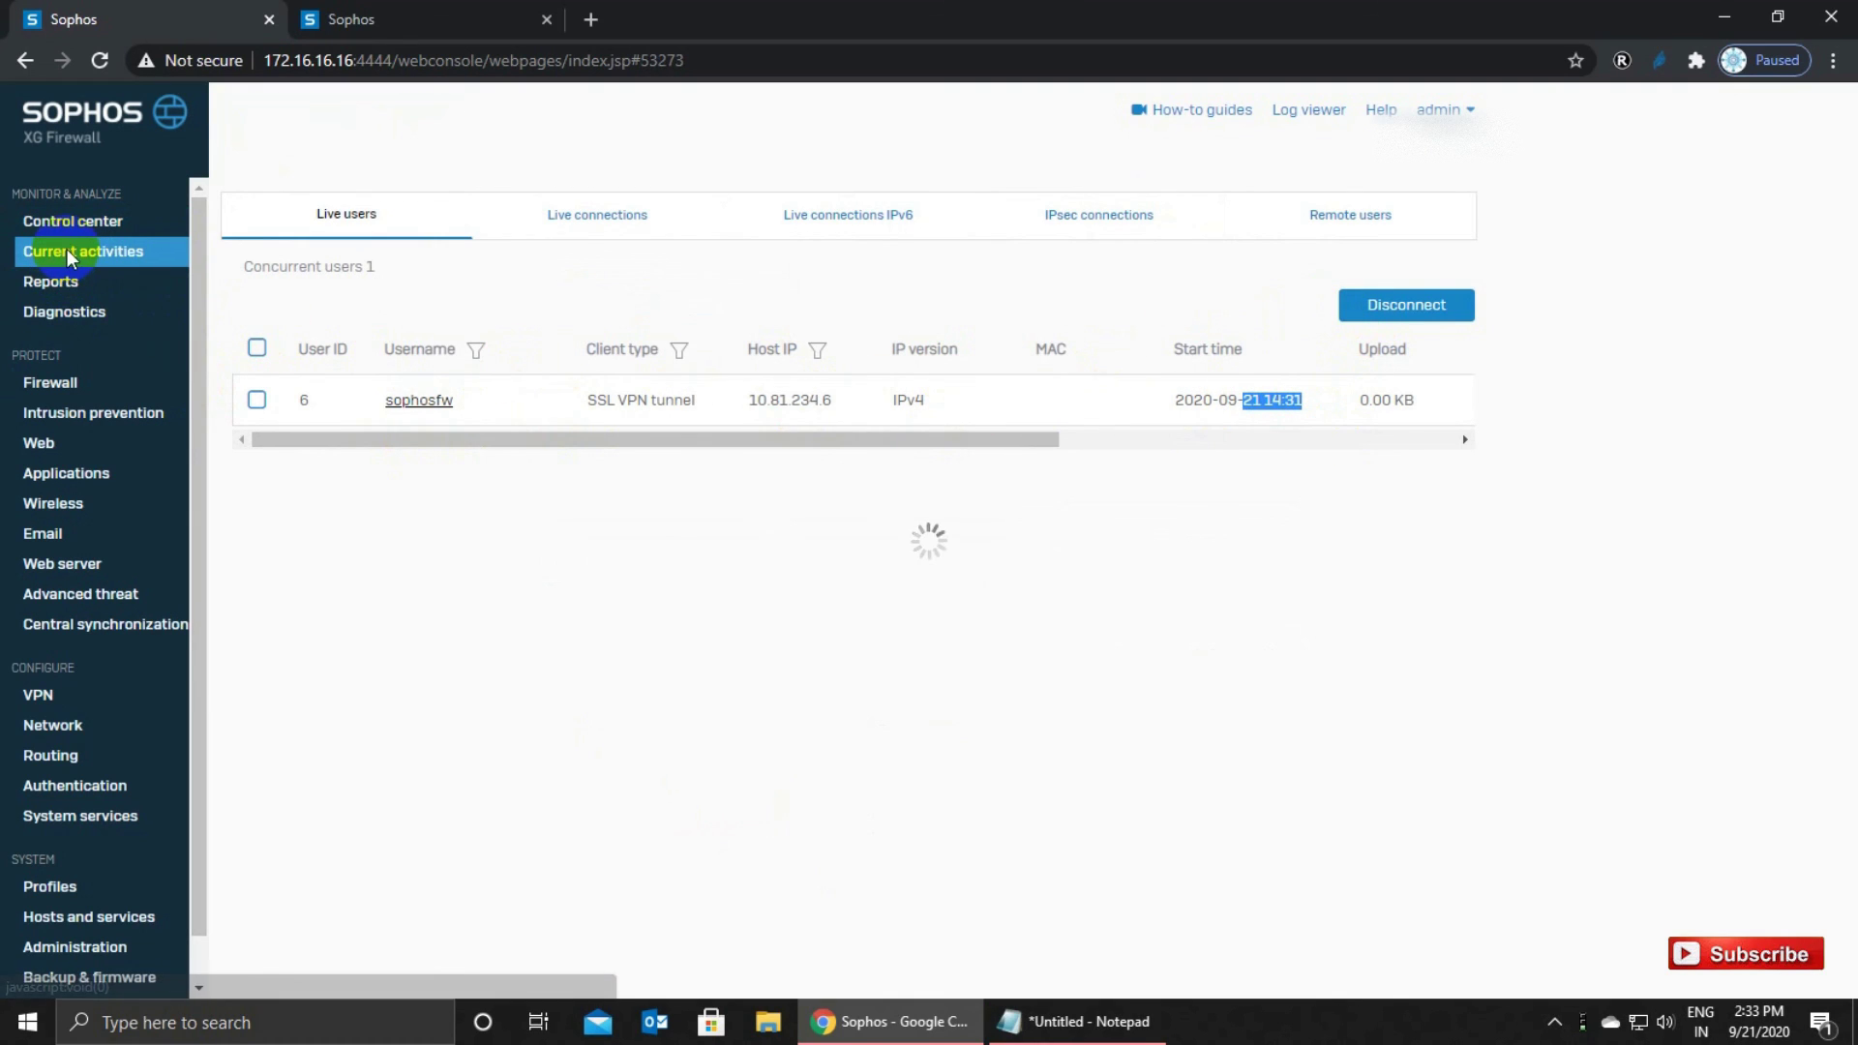
{"action": "left_click", "coordinate": [94, 249]}
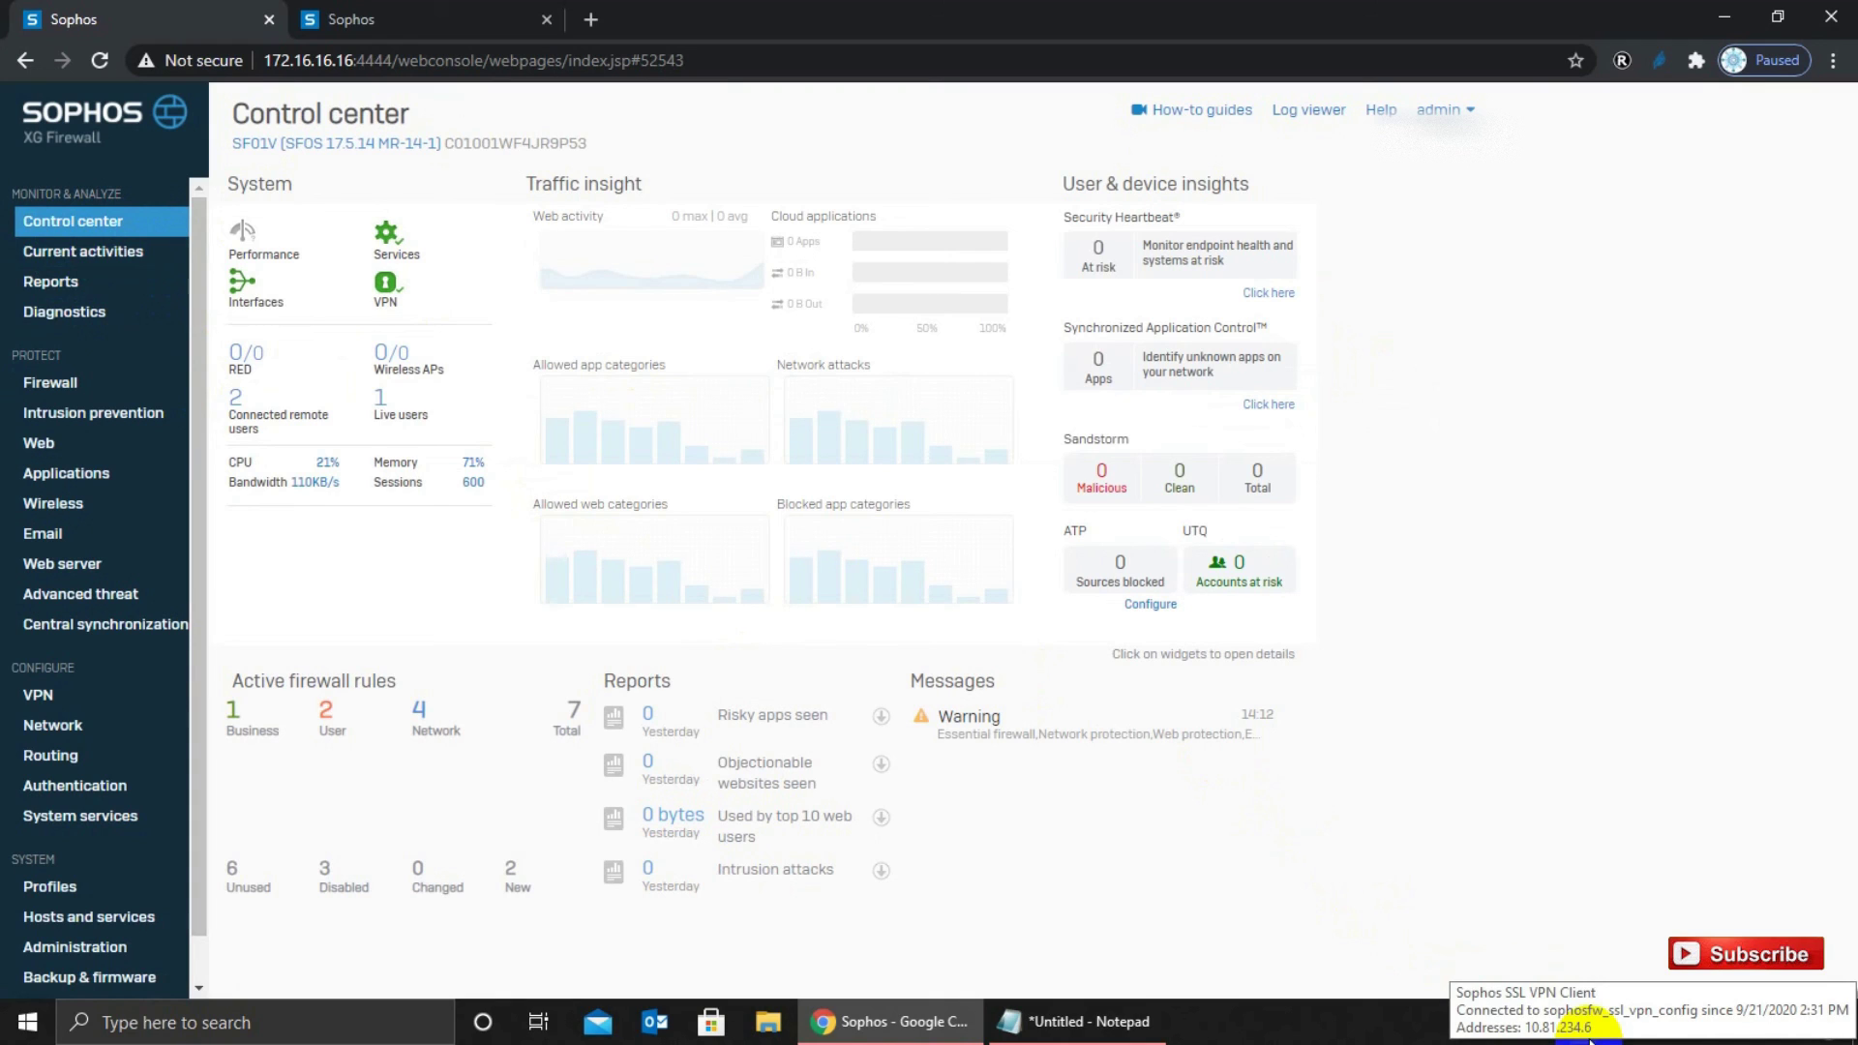
{"action": "right_click", "coordinate": [1590, 1039]}
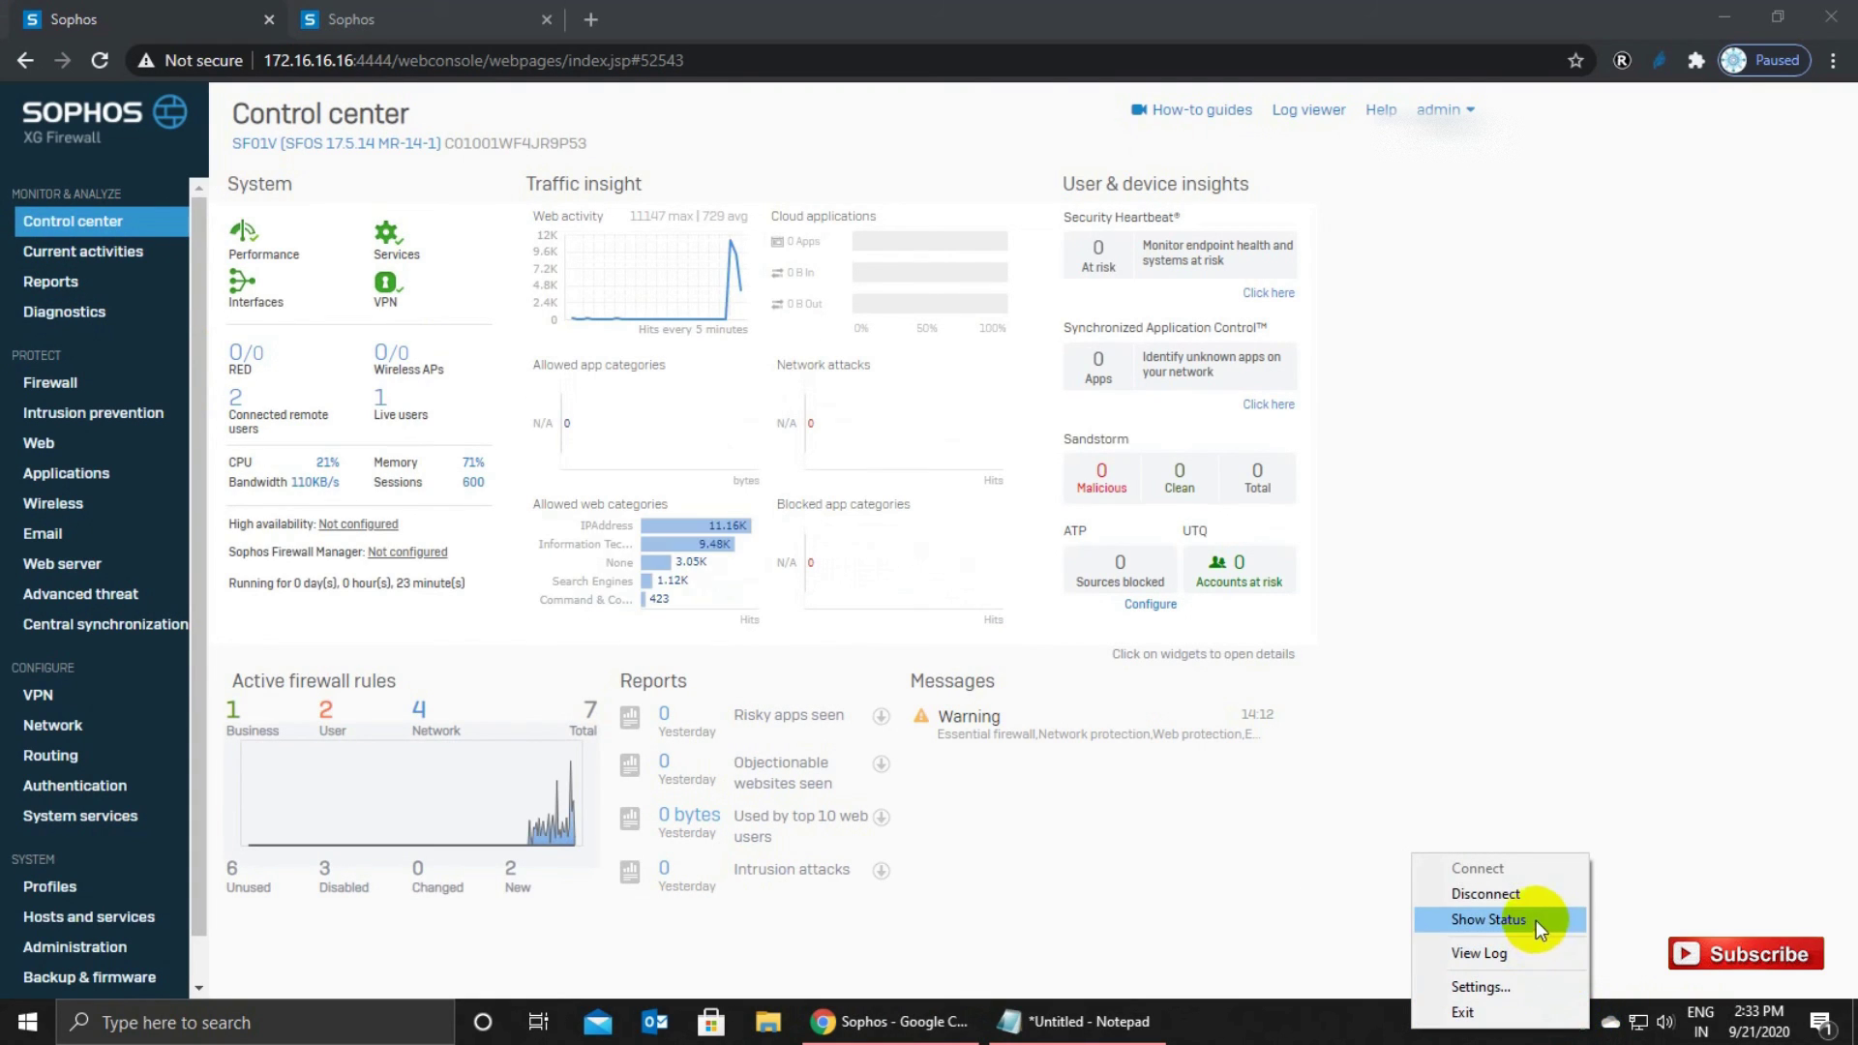
Disconnect the SSL VPN tunnel, open Current activities, and reconnect until the sign-in prompt reappears.
{"action": "left_click", "coordinate": [1478, 896]}
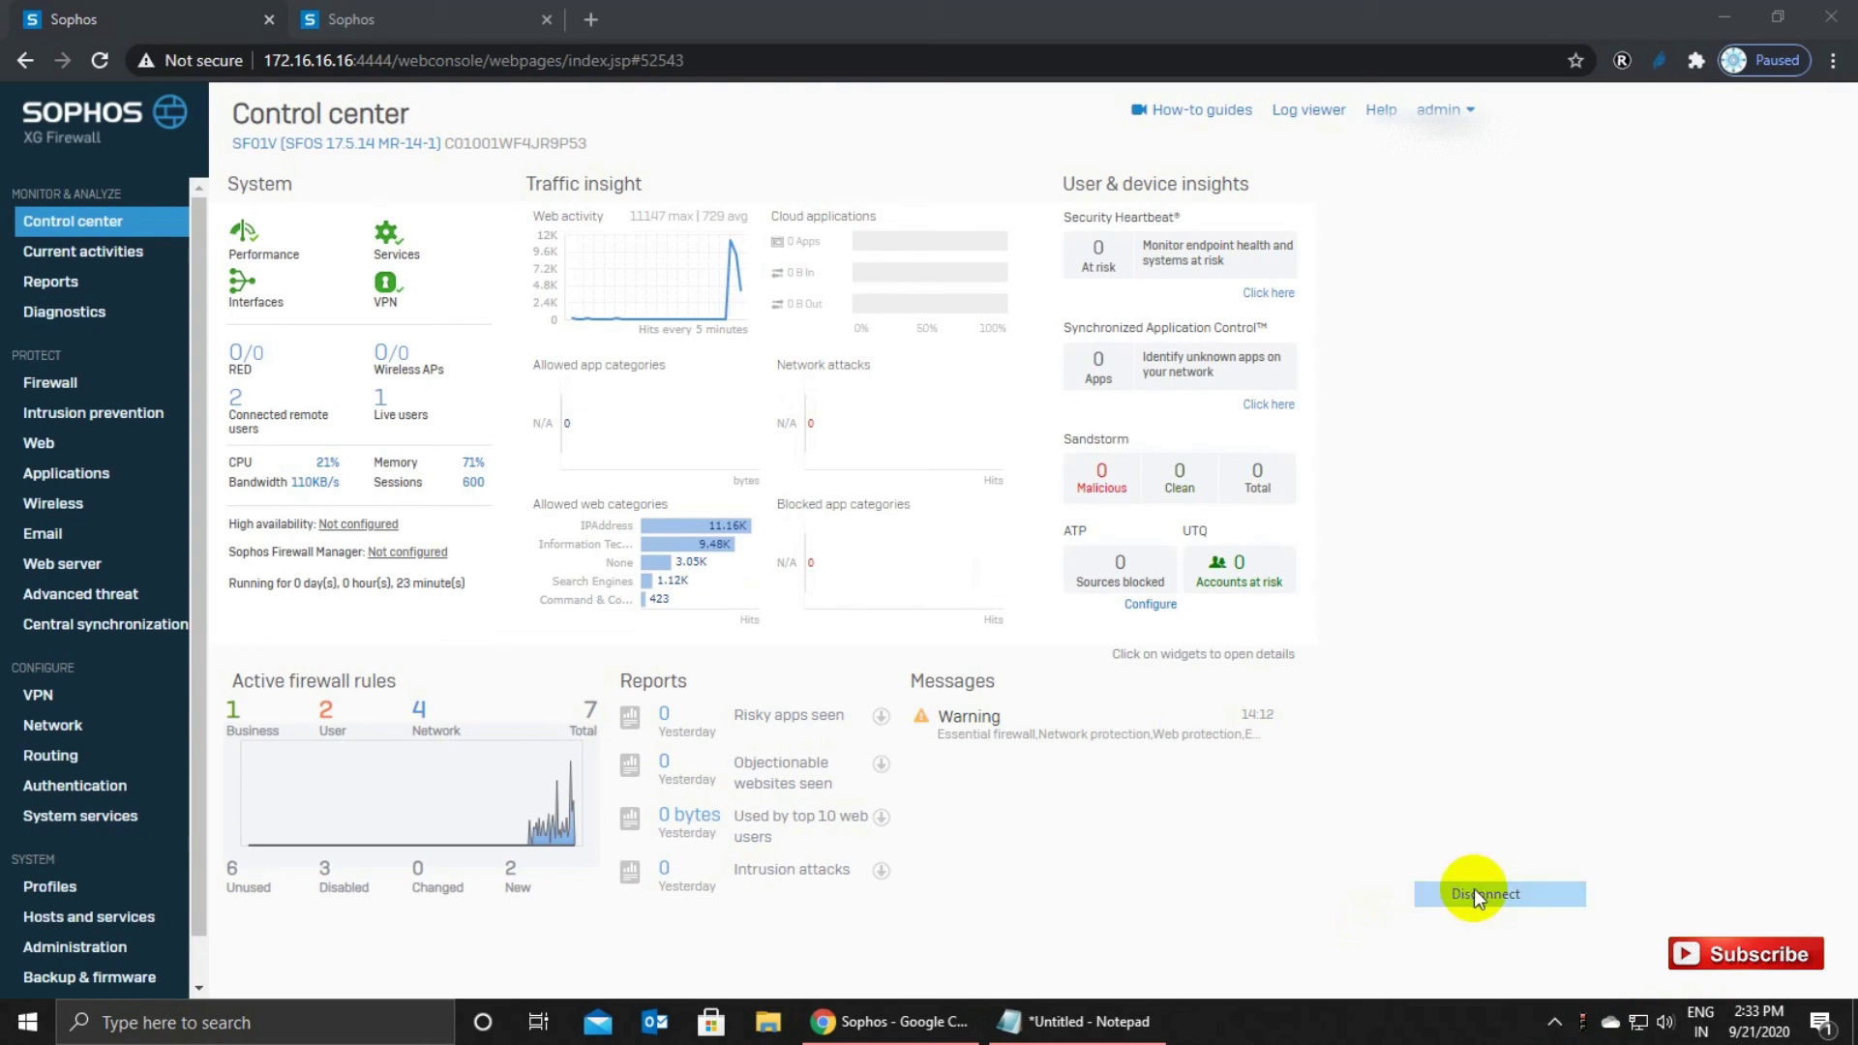
{"action": "right_click", "coordinate": [1583, 1026]}
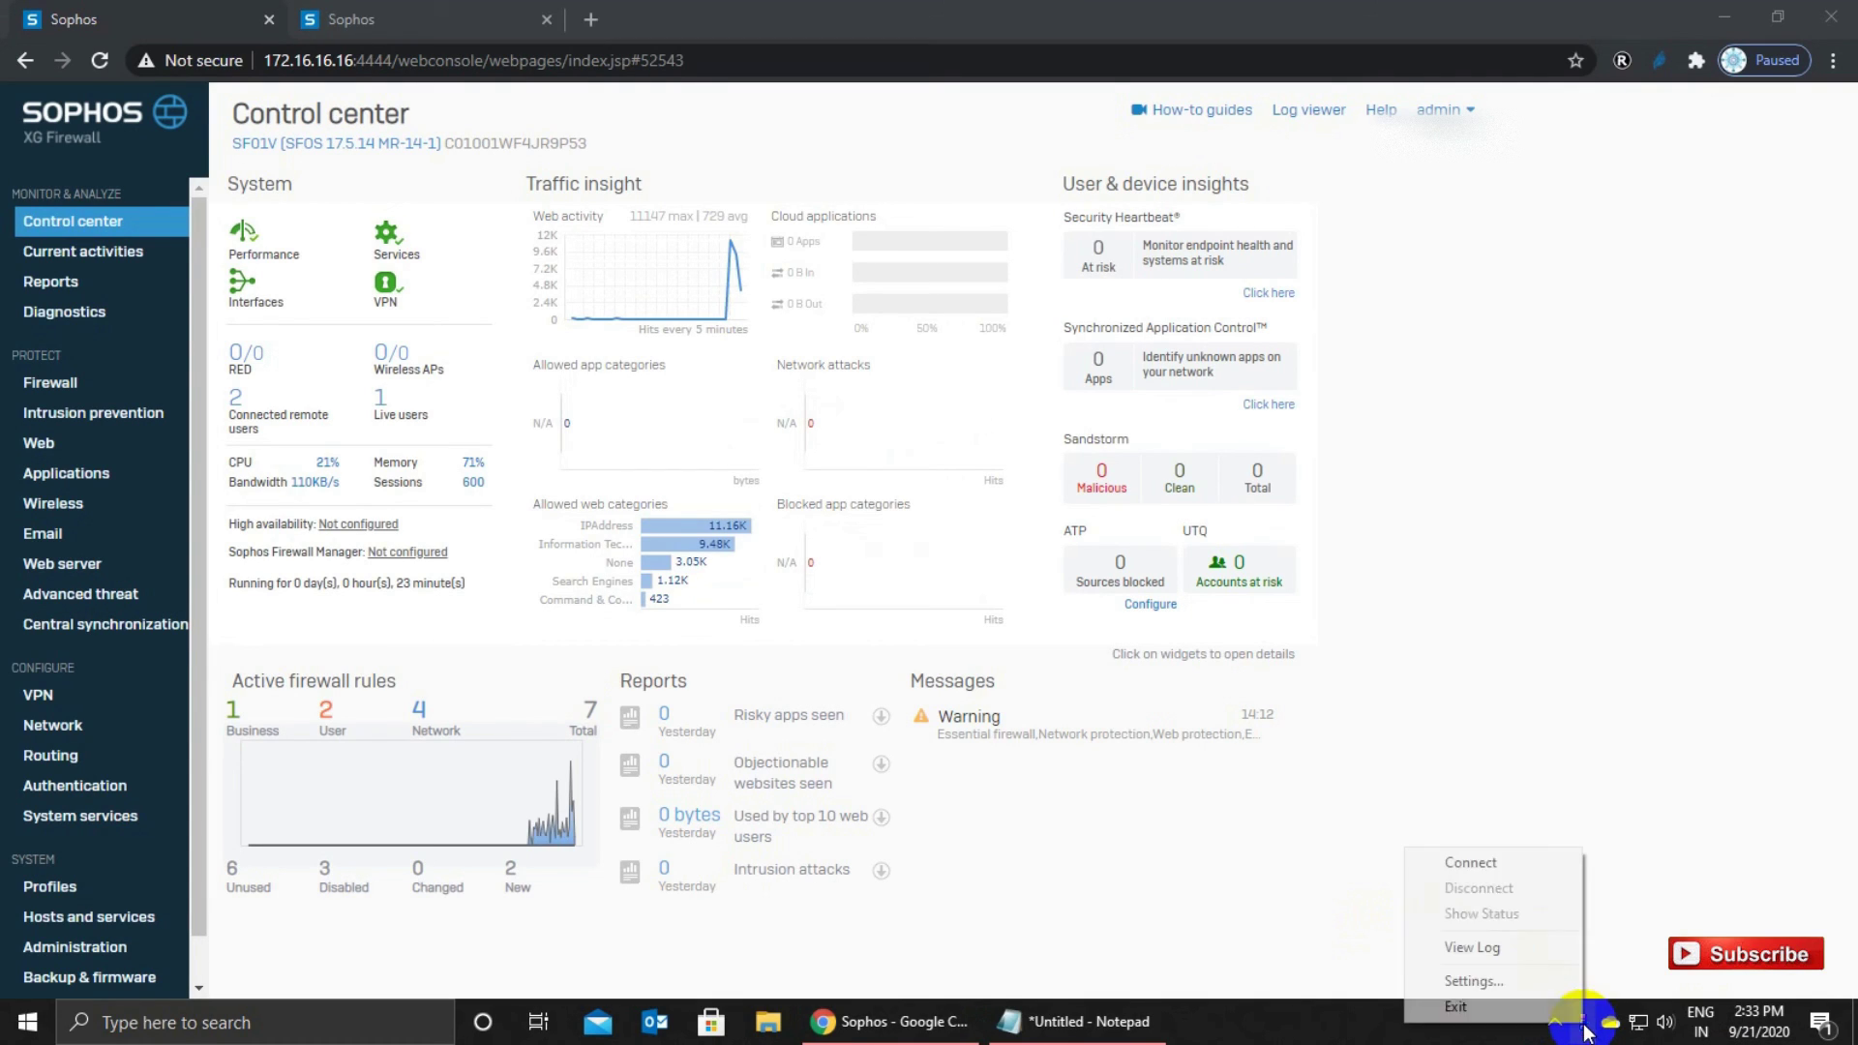
{"action": "left_click", "coordinate": [1471, 865]}
{"action": "left_click", "coordinate": [97, 254]}
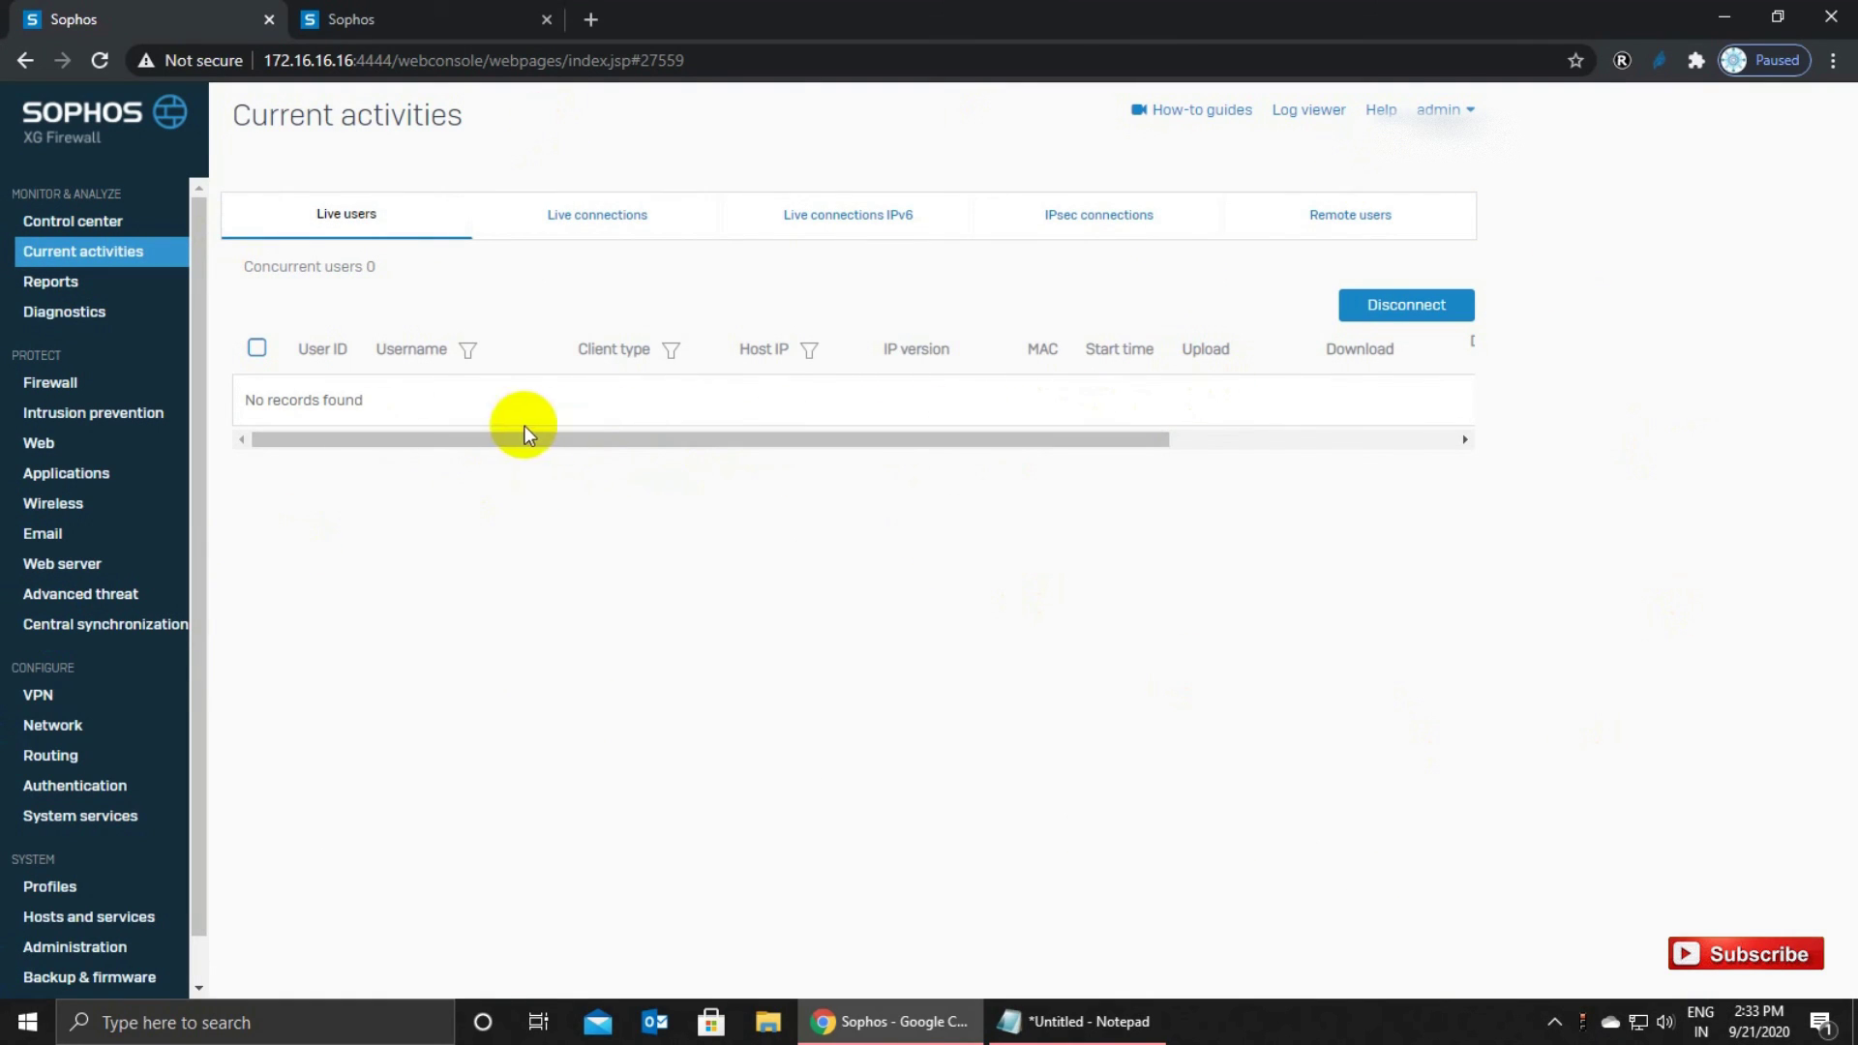
{"action": "right_click", "coordinate": [1583, 1022]}
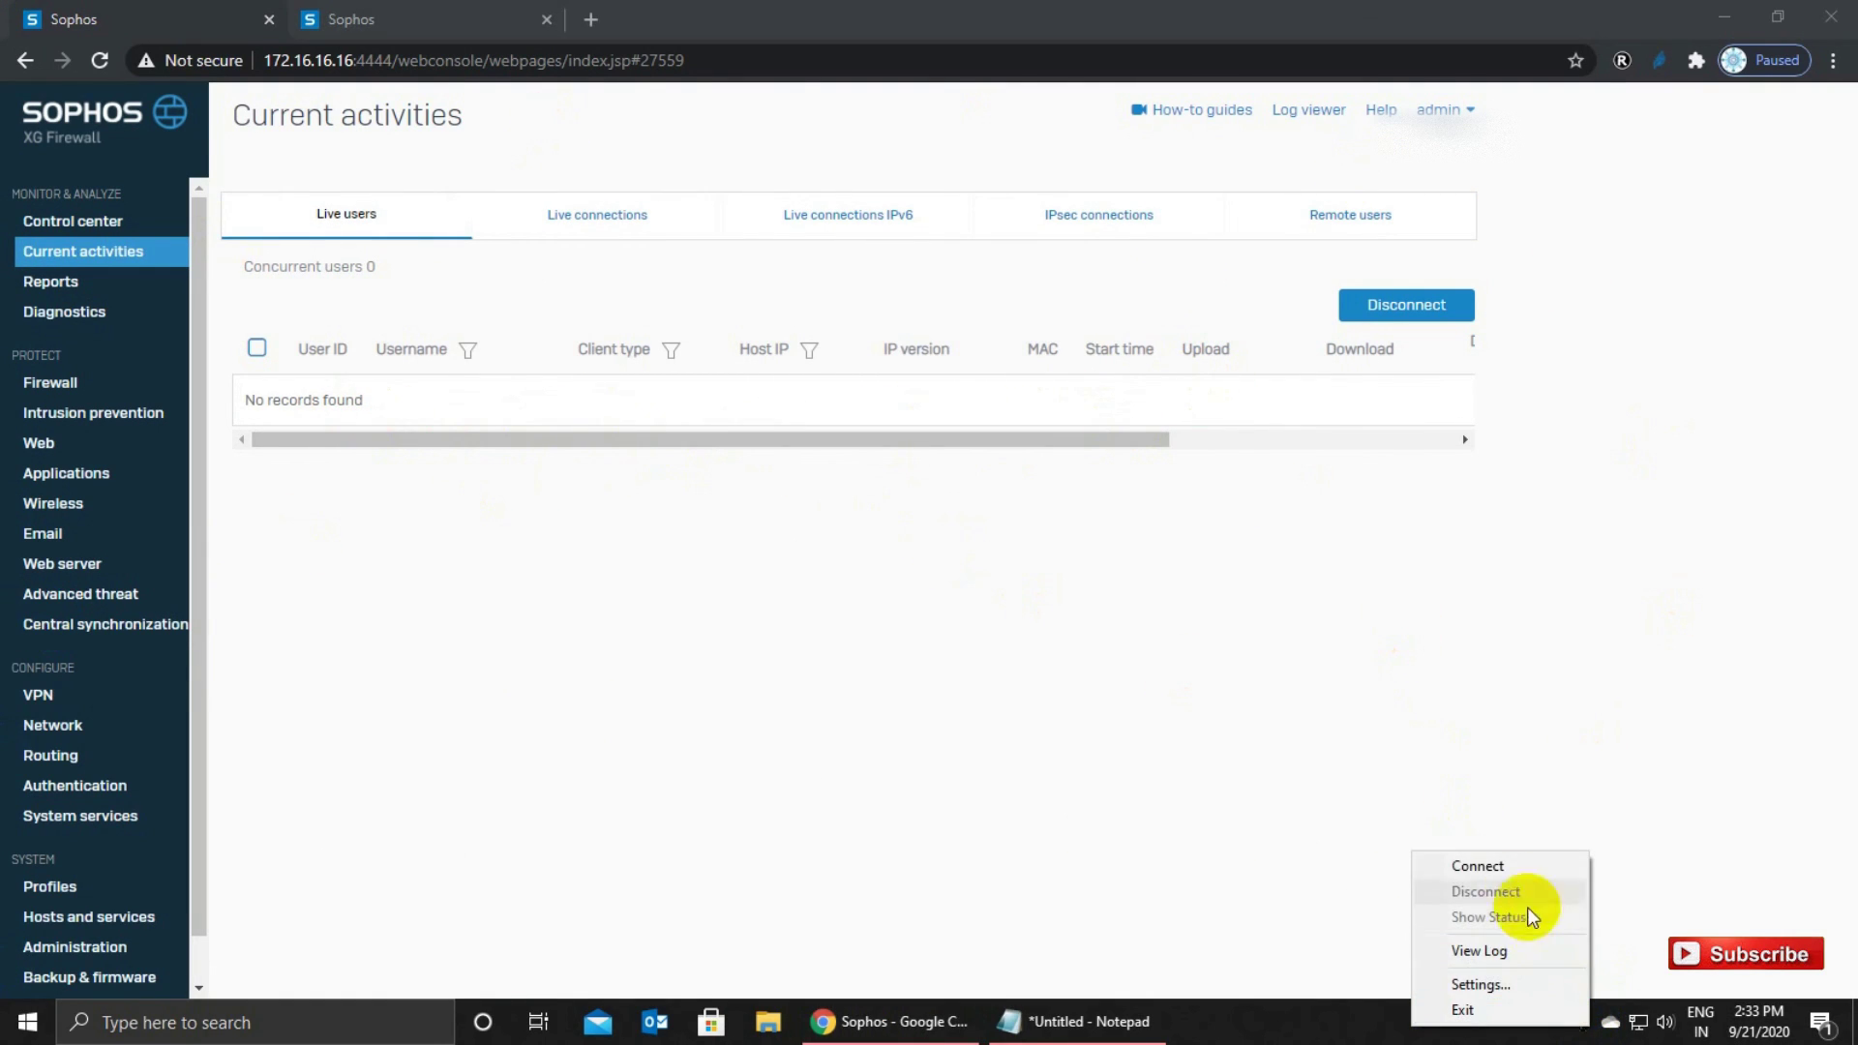
{"action": "left_click", "coordinate": [1516, 866]}
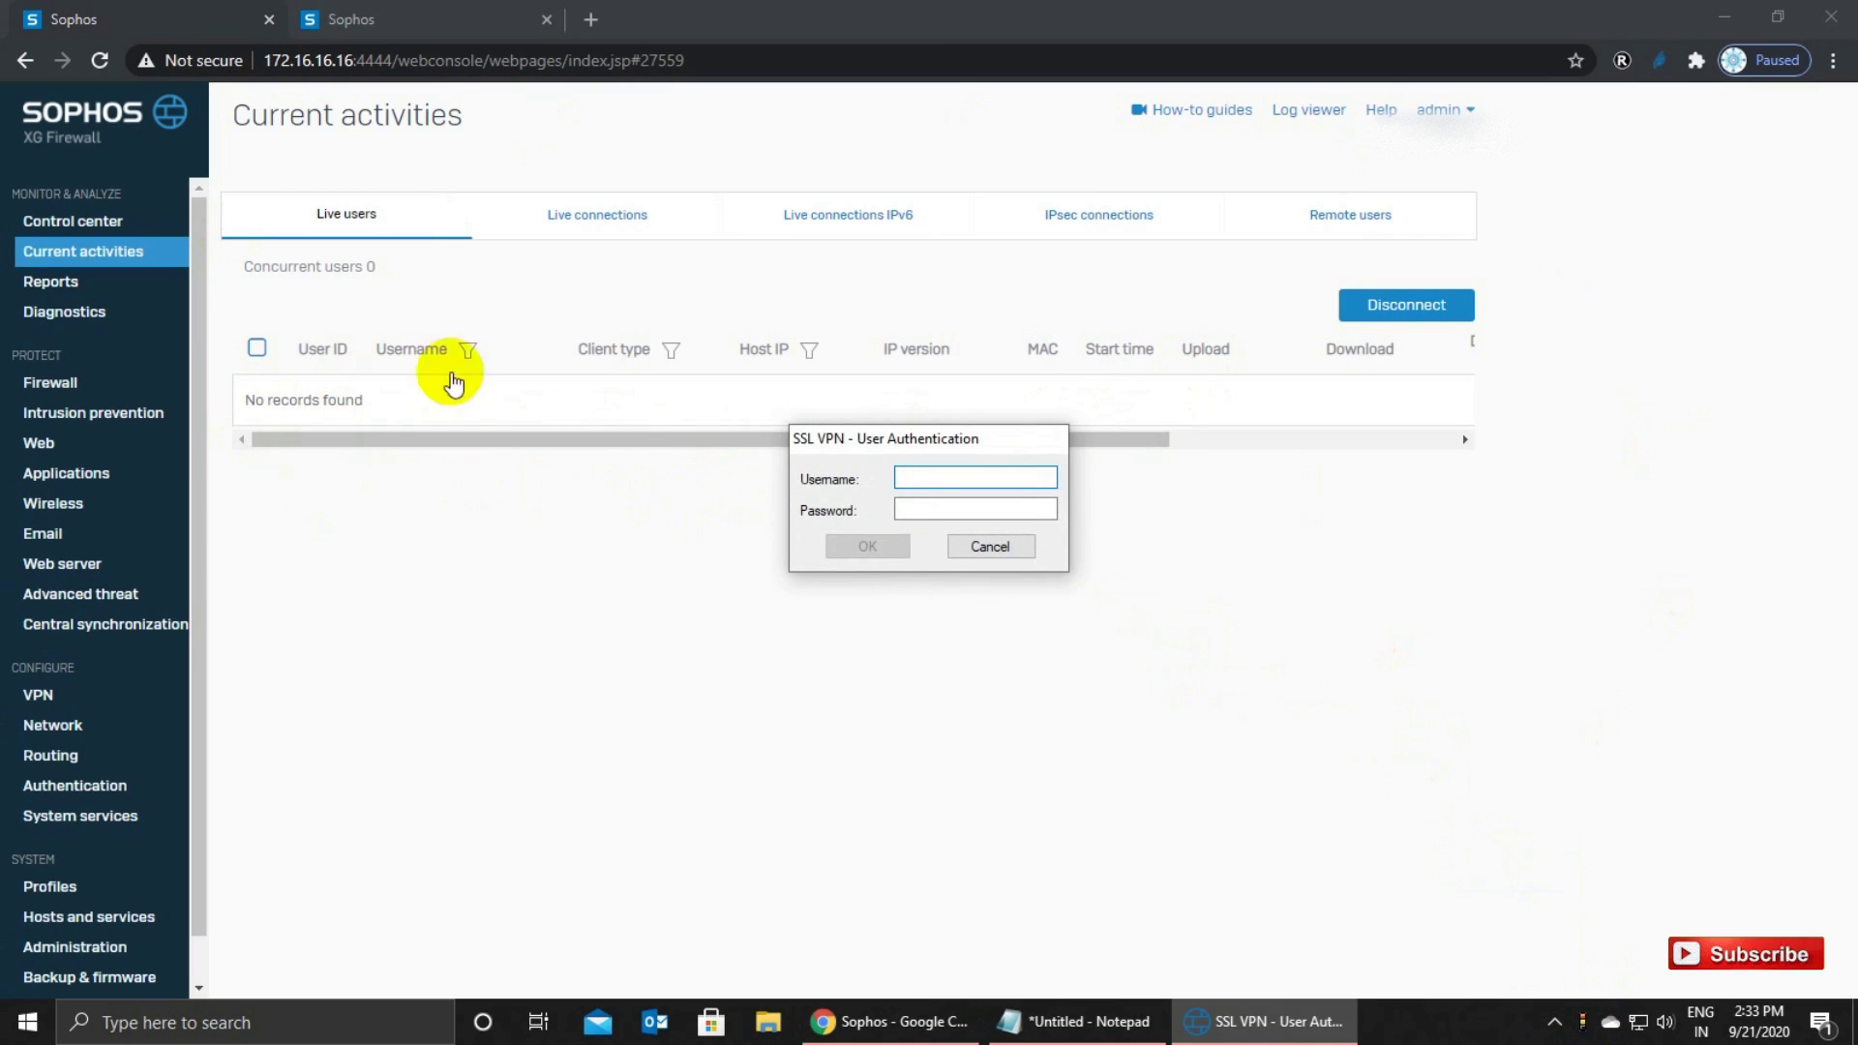
Move the login prompt aside and paste the username from the notes into it.
{"action": "left_click_drag", "start_coordinate": [946, 447], "coordinate": [995, 528]}
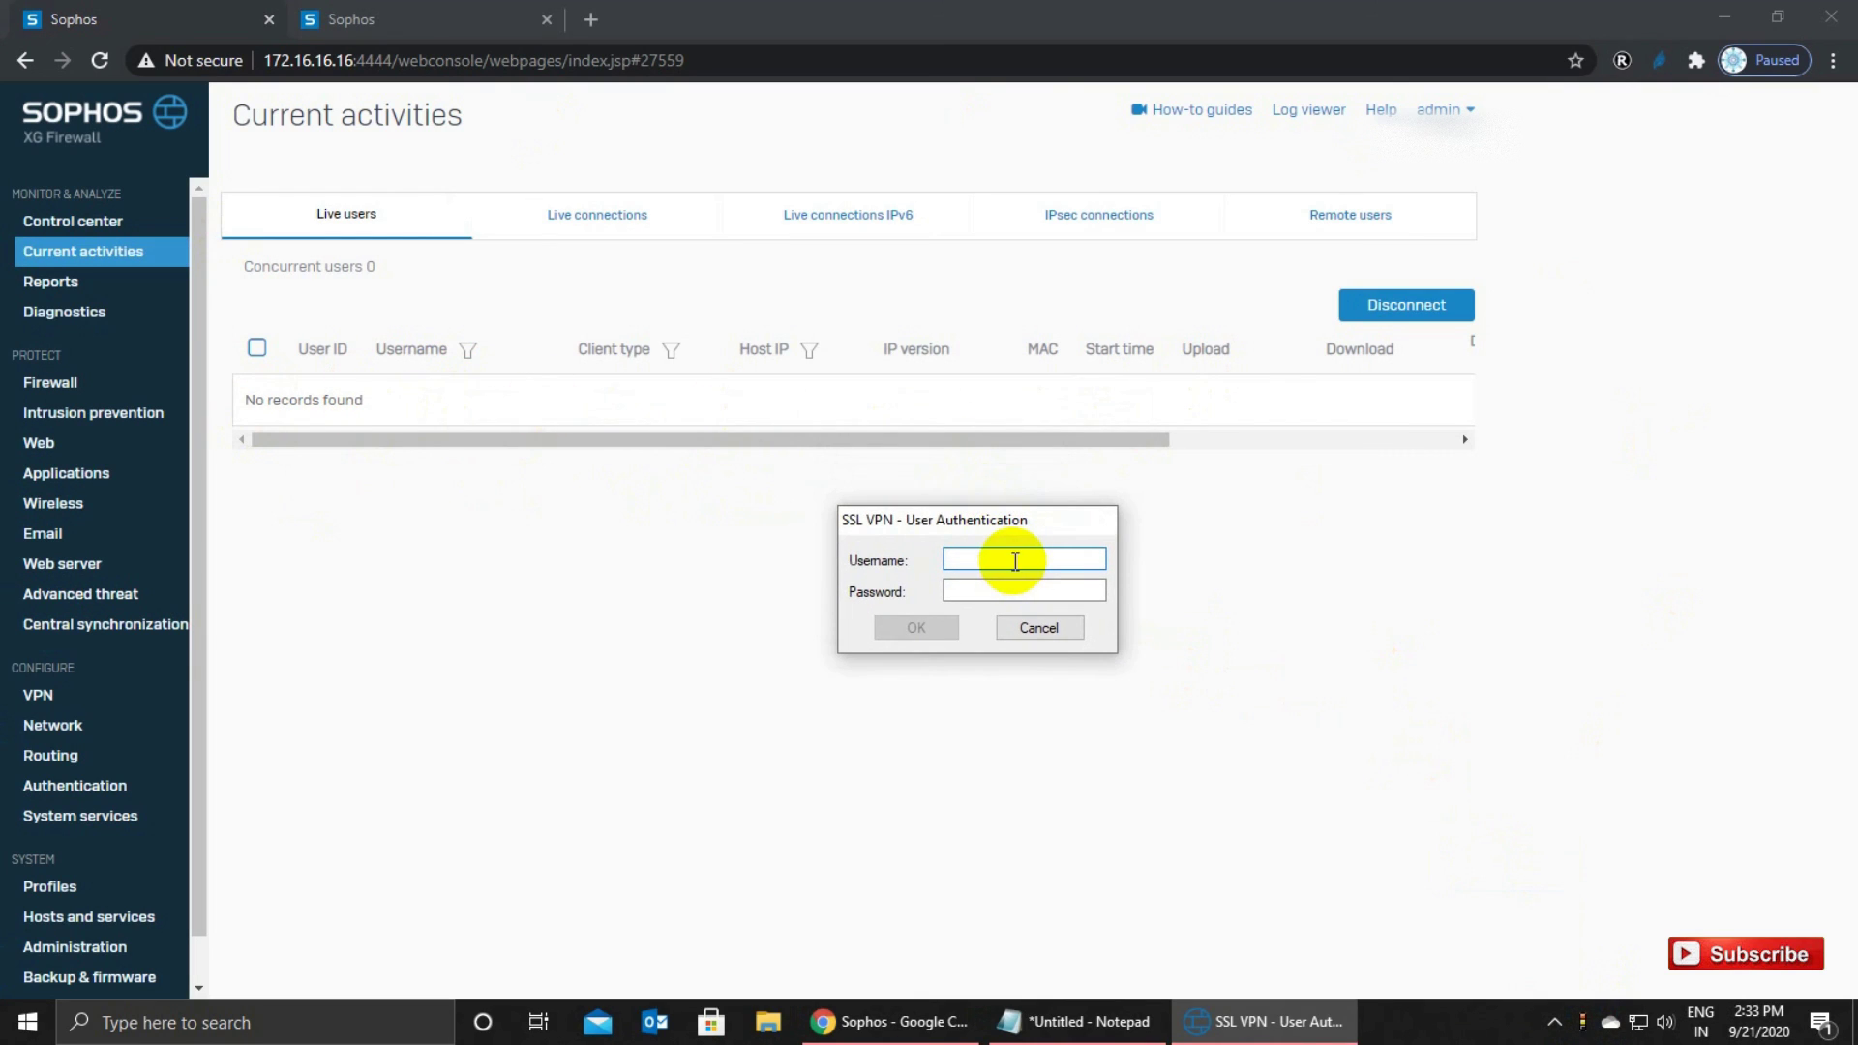
{"action": "left_click", "coordinate": [1087, 1021]}
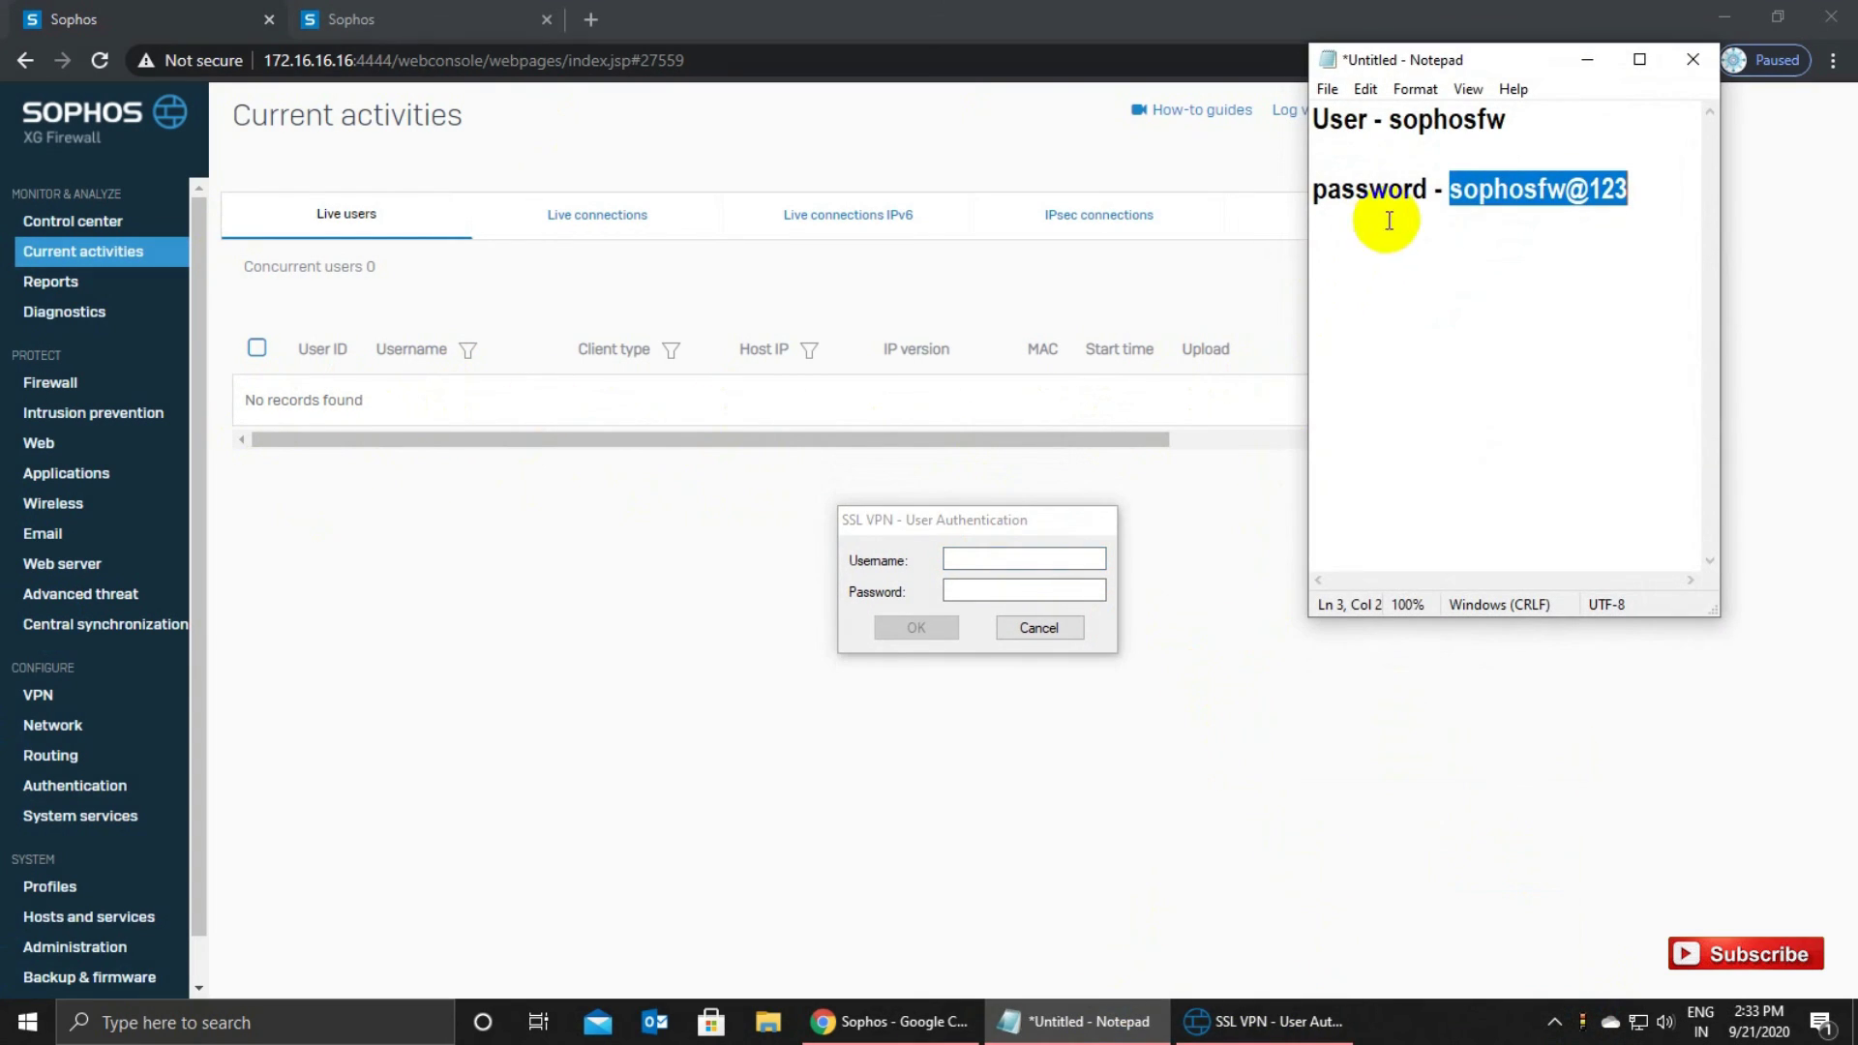
{"action": "left_click_drag", "start_coordinate": [1388, 121], "coordinate": [1543, 124]}
{"action": "key", "text": "ctrl+c"}
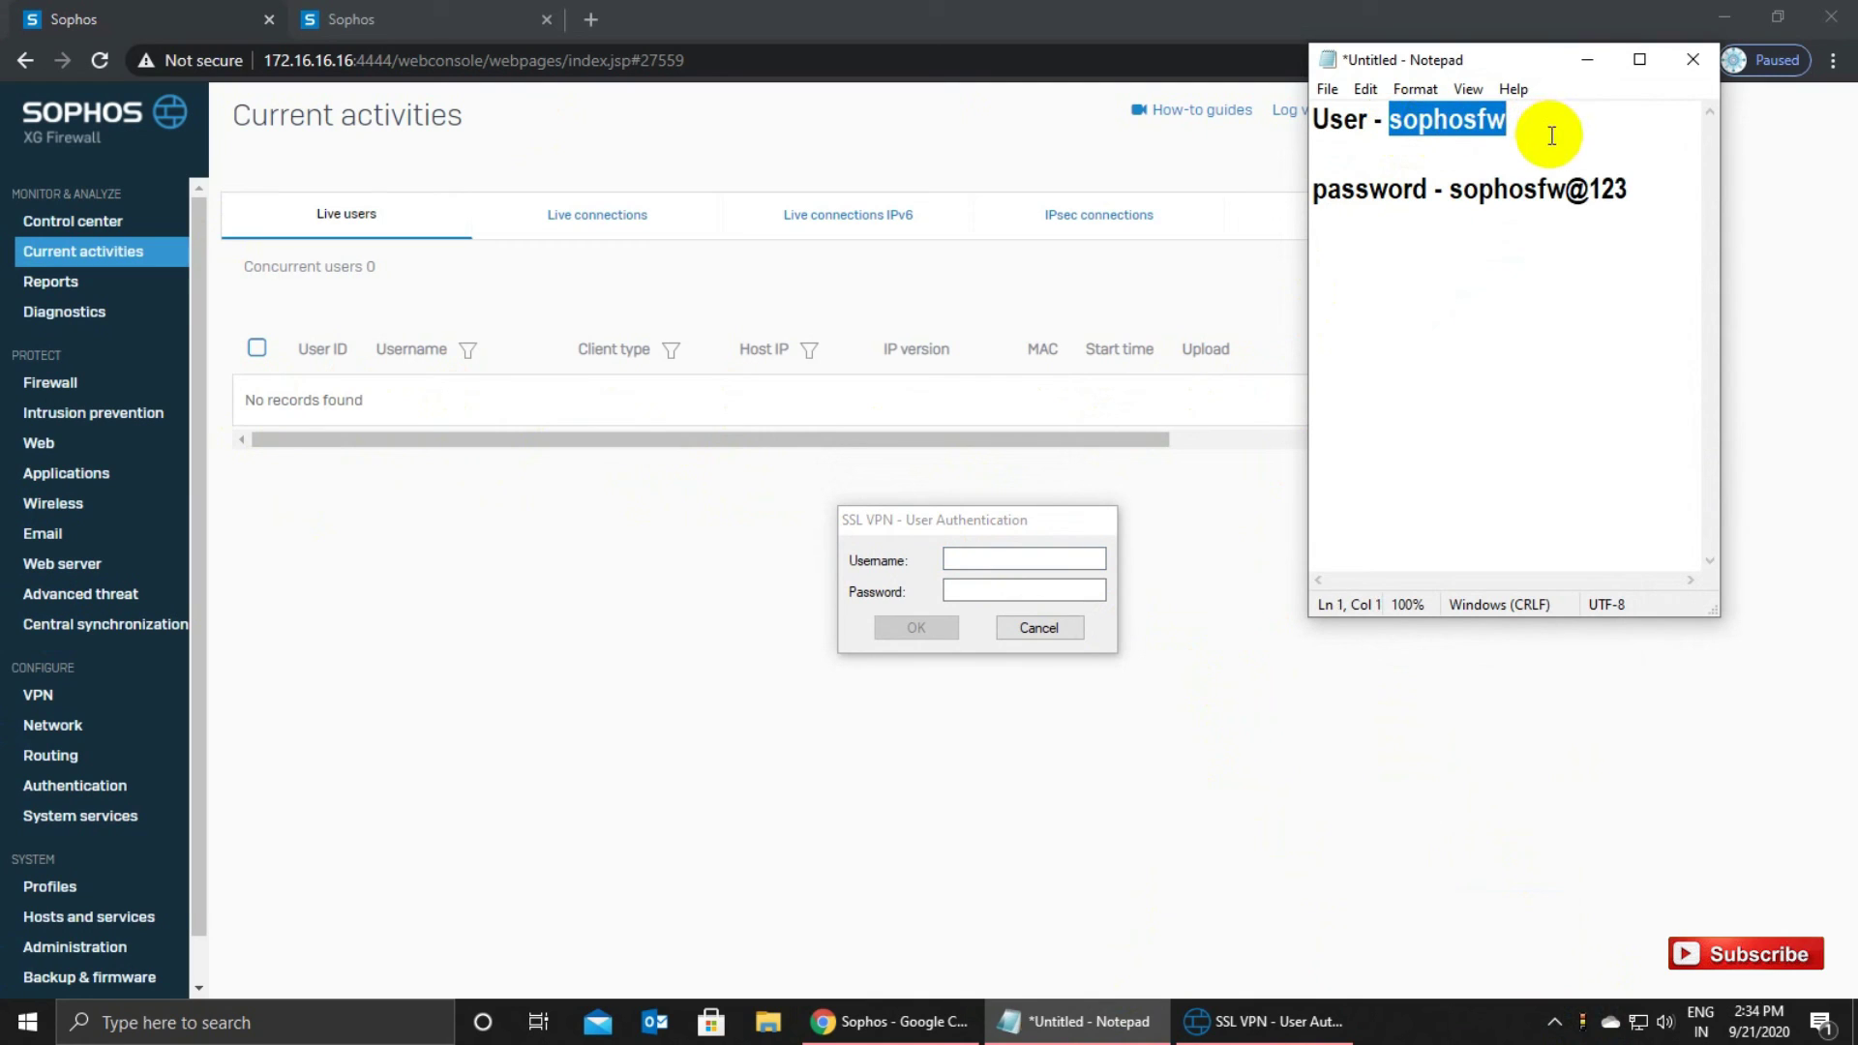
{"action": "left_click", "coordinate": [1003, 559]}
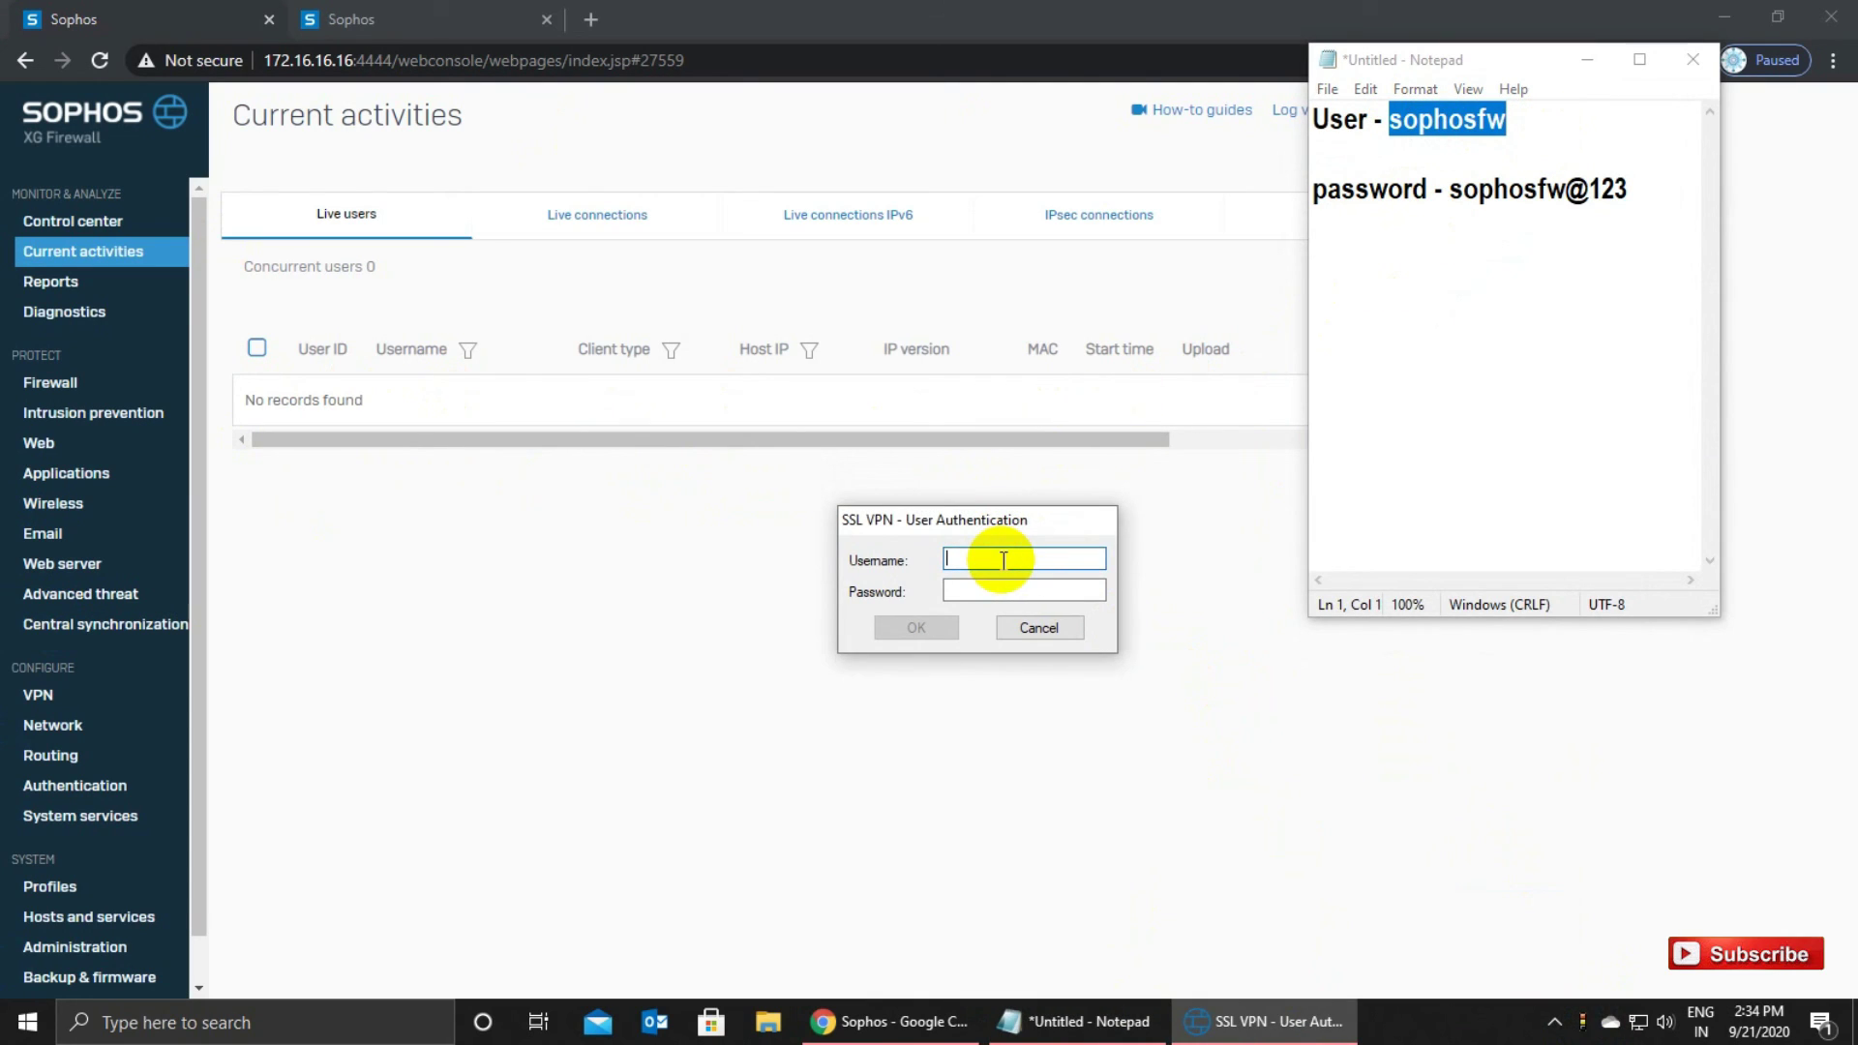
{"action": "key", "text": "ctrl+v"}
Paste the stored password, submit the VPN login, and minimize Notepad.
{"action": "left_click_drag", "start_coordinate": [1450, 191], "coordinate": [1631, 197]}
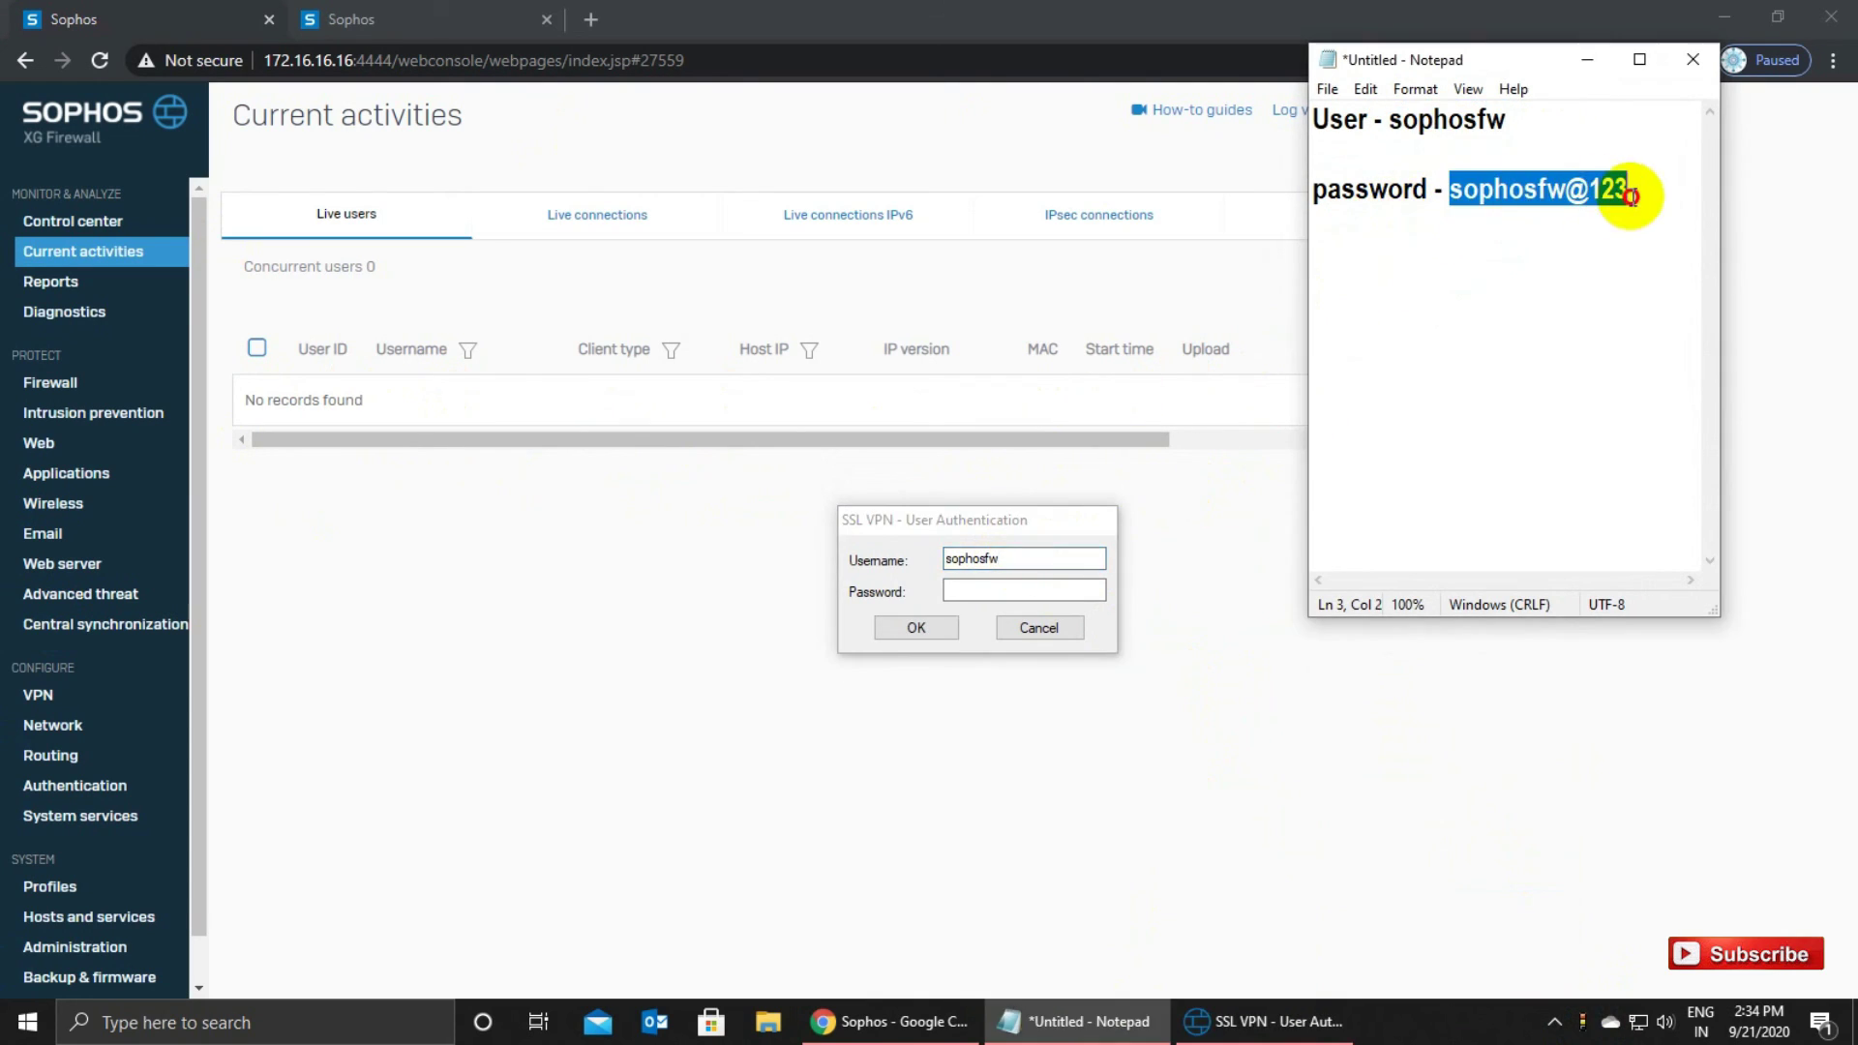
{"action": "left_click", "coordinate": [1631, 197]}
{"action": "left_click", "coordinate": [1034, 589]}
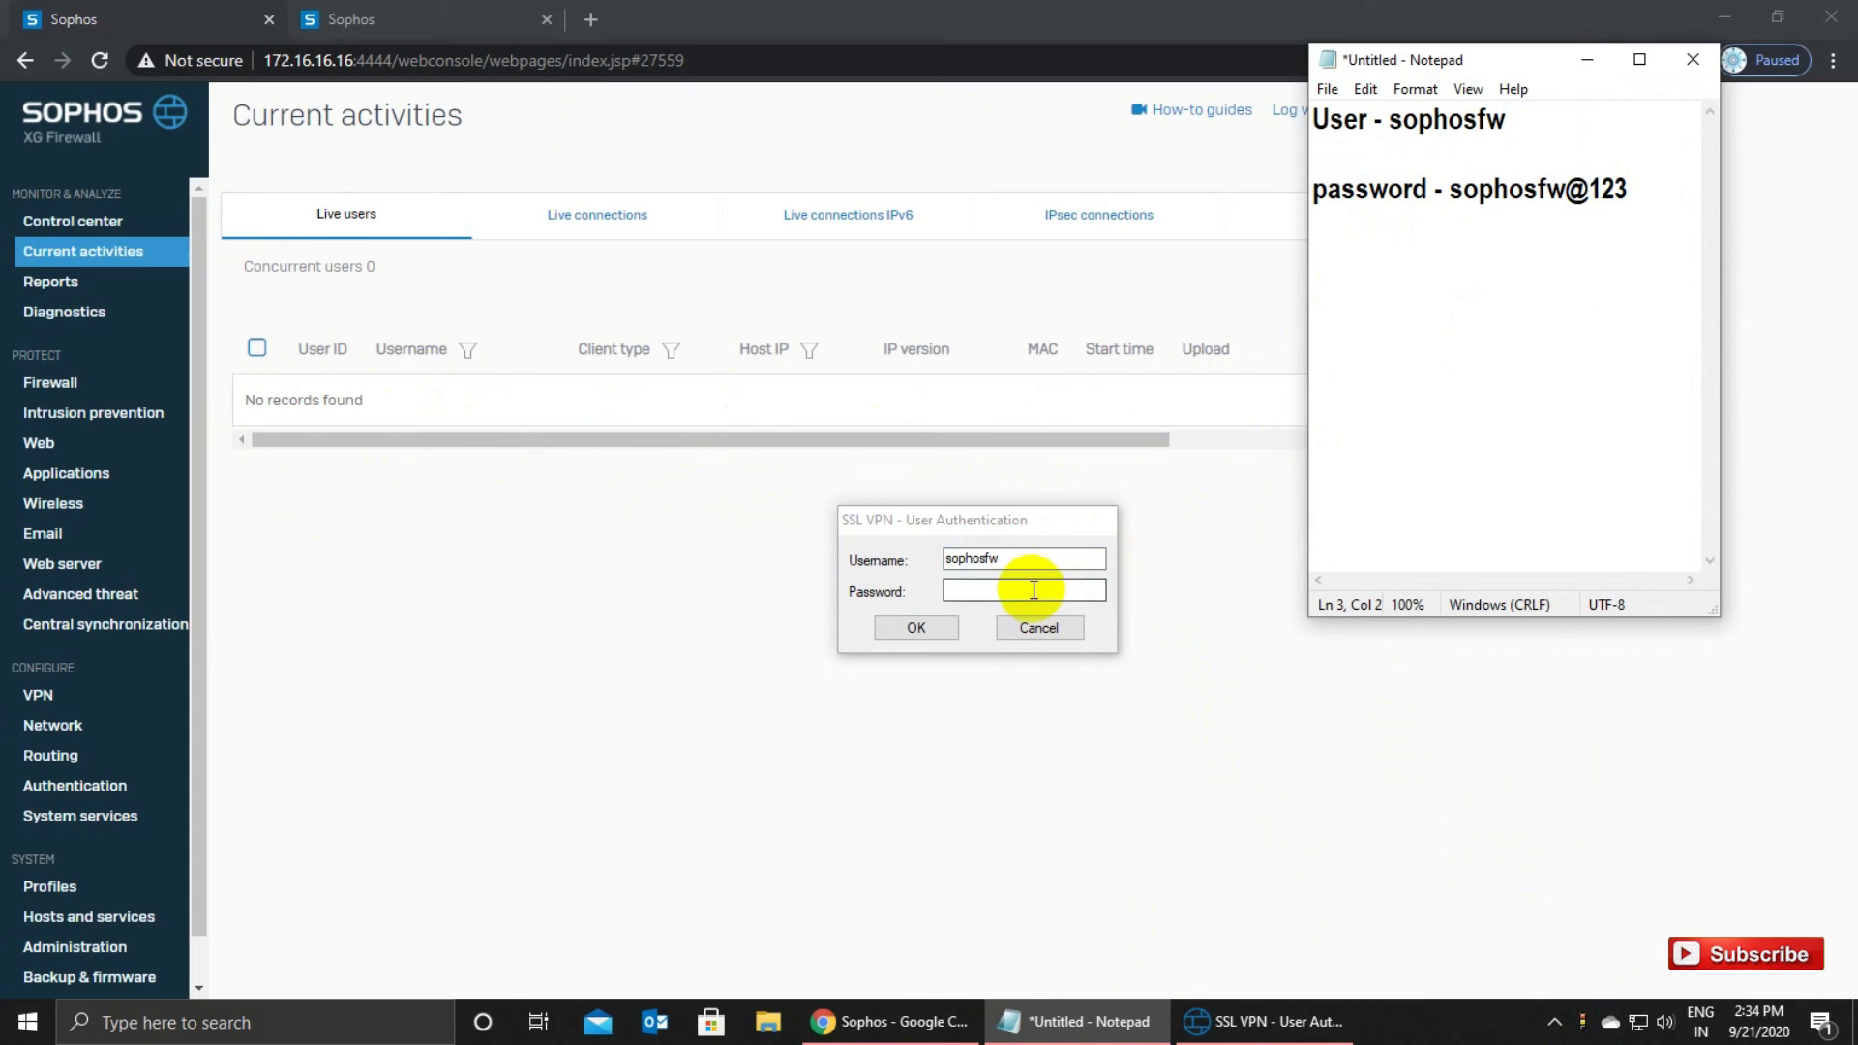
{"action": "key", "text": "ctrl+v"}
{"action": "left_click", "coordinate": [917, 629]}
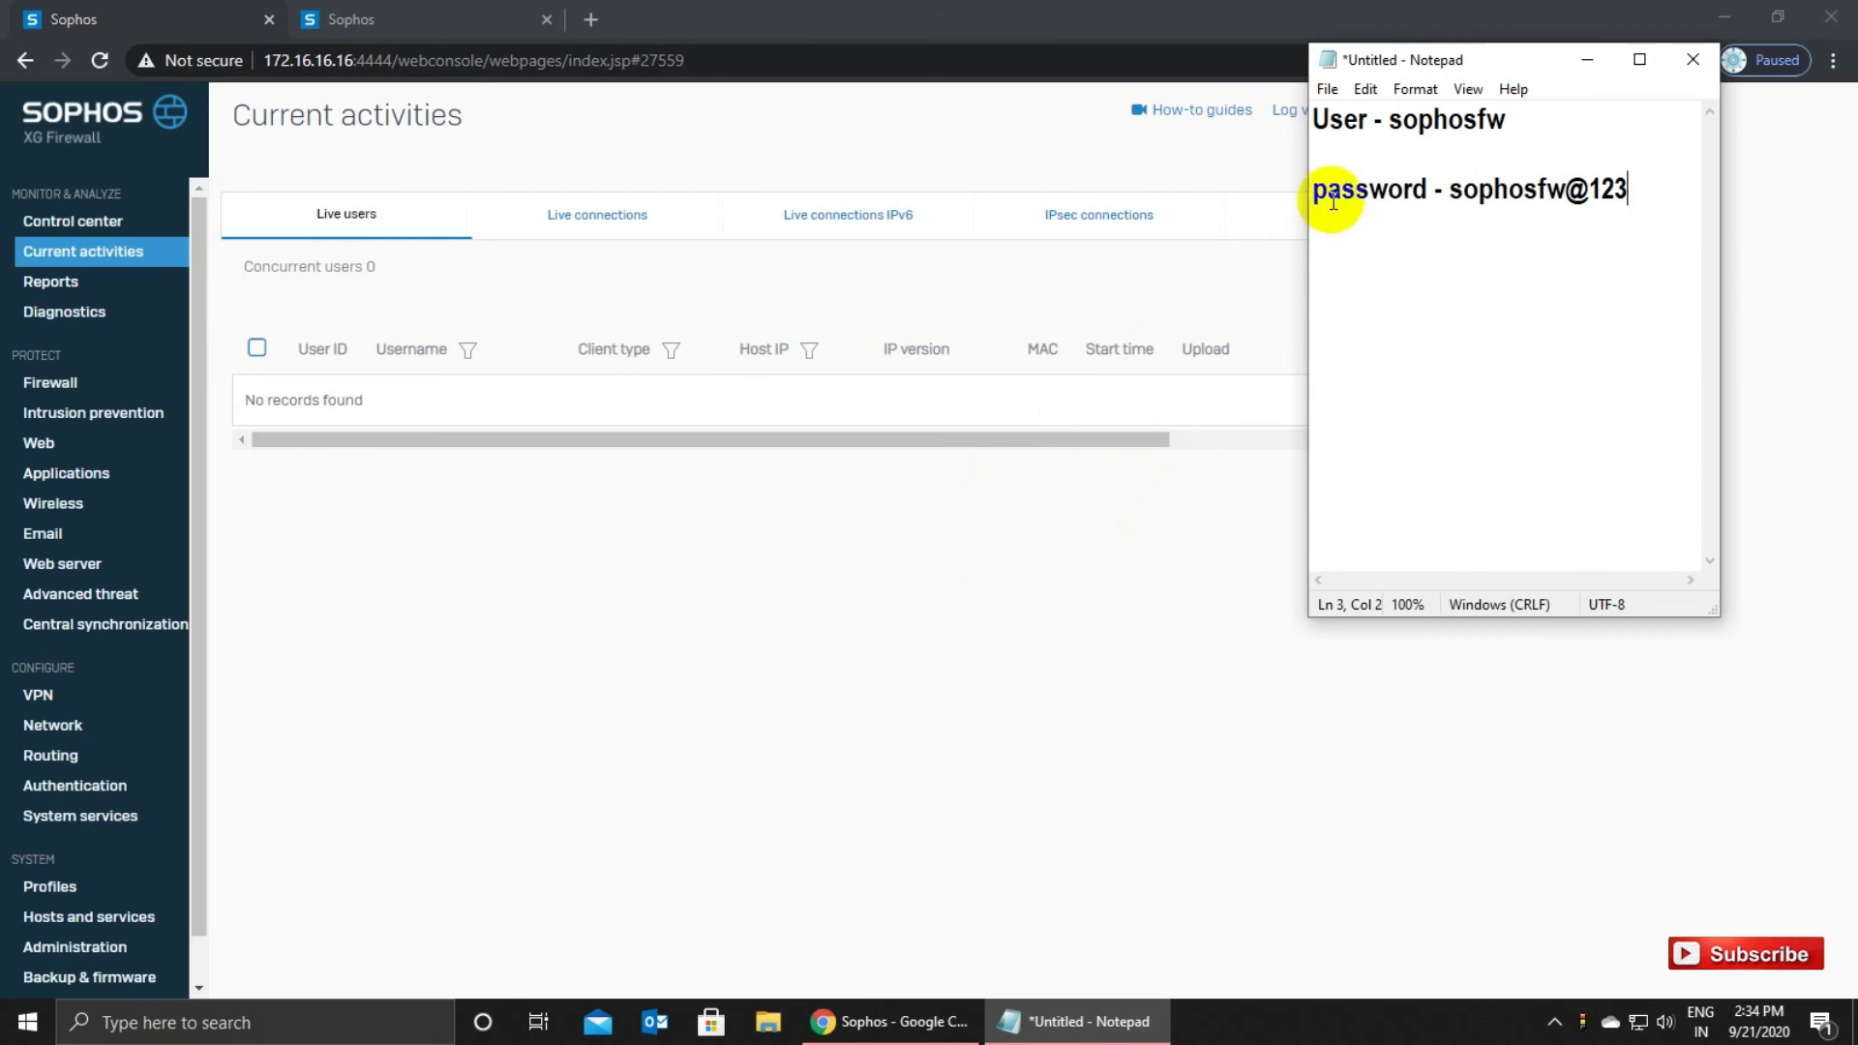
{"action": "left_click", "coordinate": [1588, 59]}
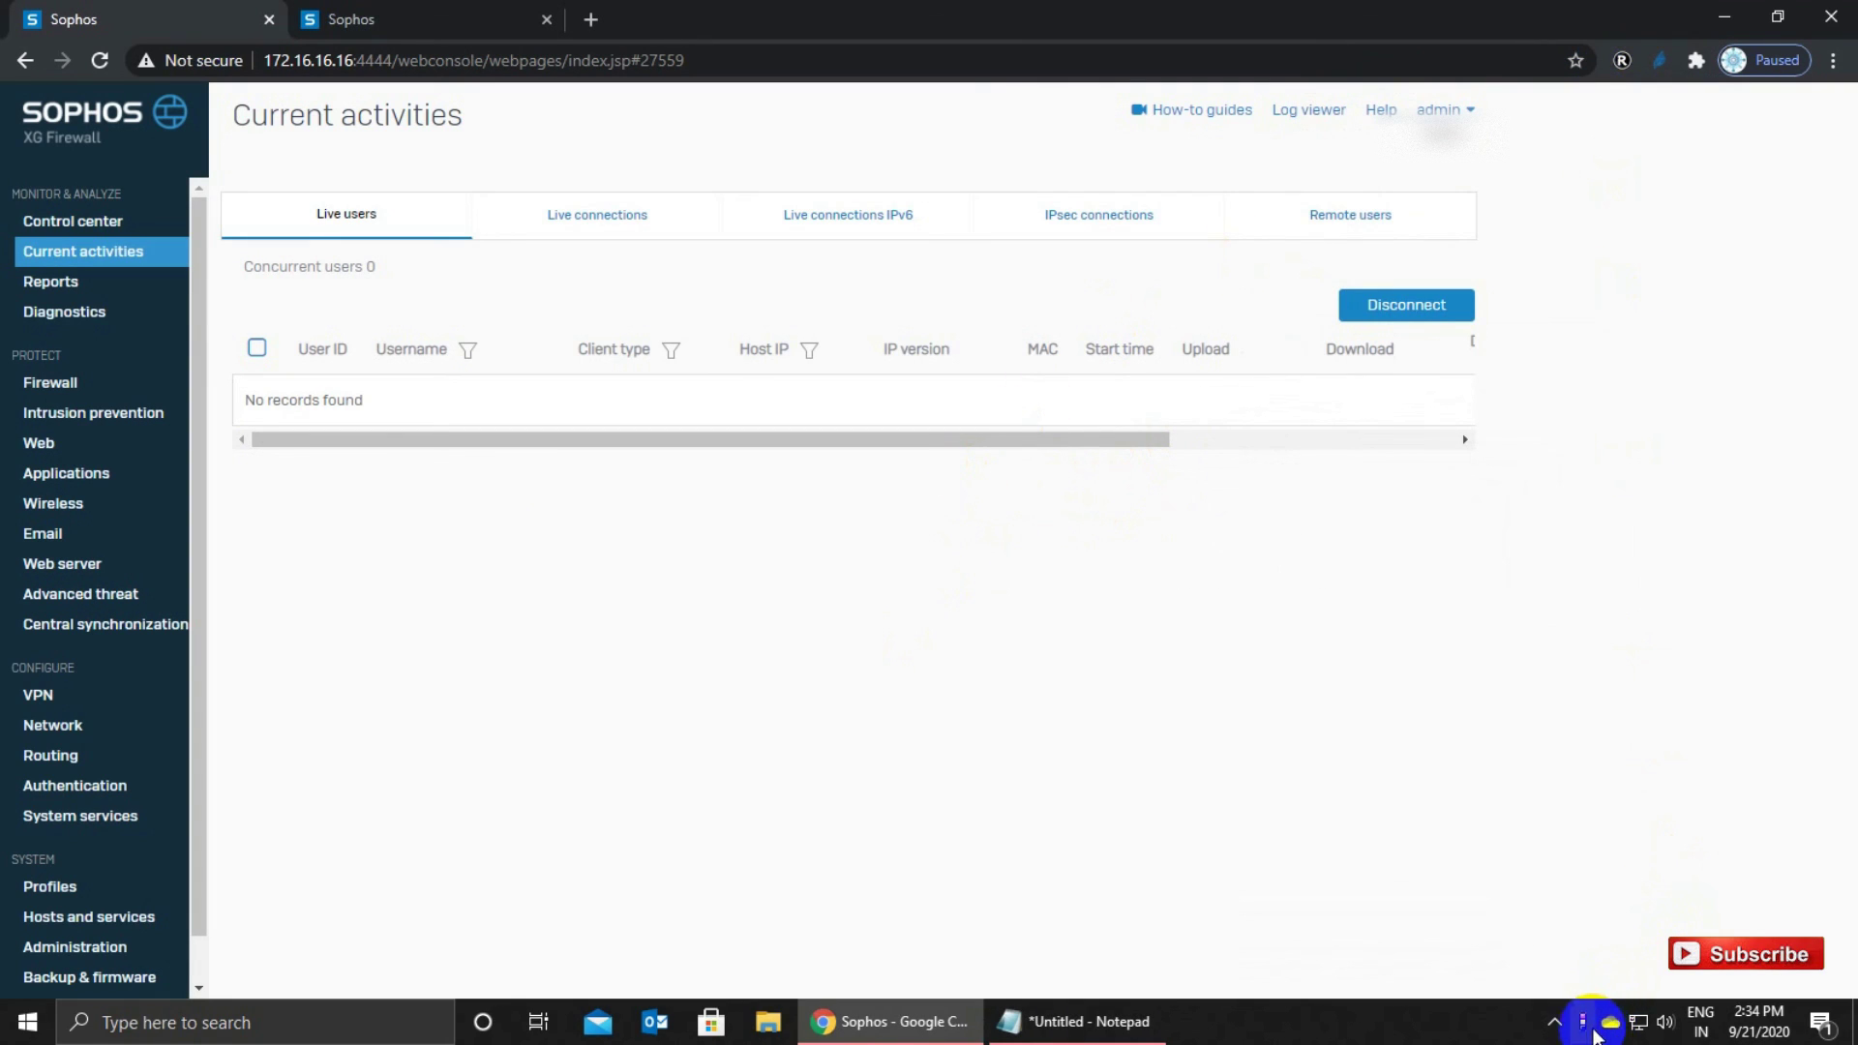
{"action": "mouse_move", "coordinate": [1586, 1027]}
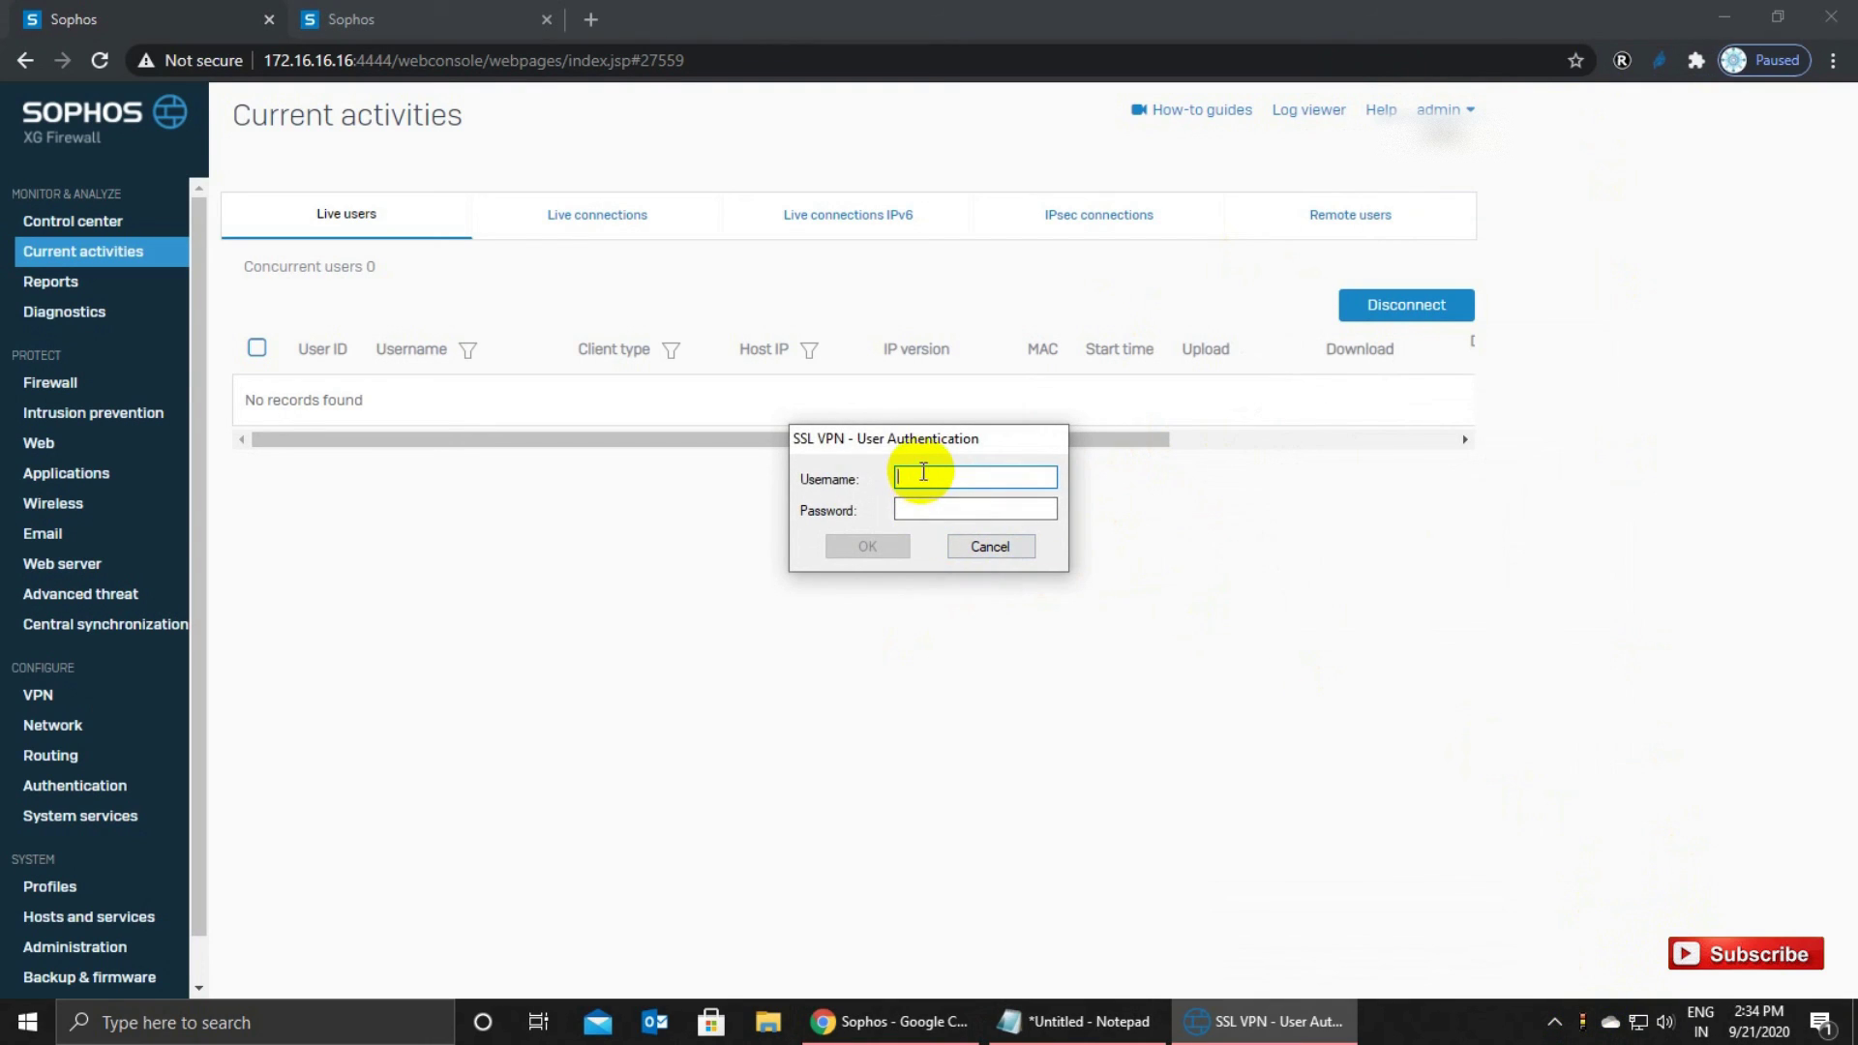
Enter the VPN username and the password copied from the notes, submit the login, and minimize Notepad.
{"action": "type", "text": "sophosfw"}
{"action": "left_click", "coordinate": [916, 508]}
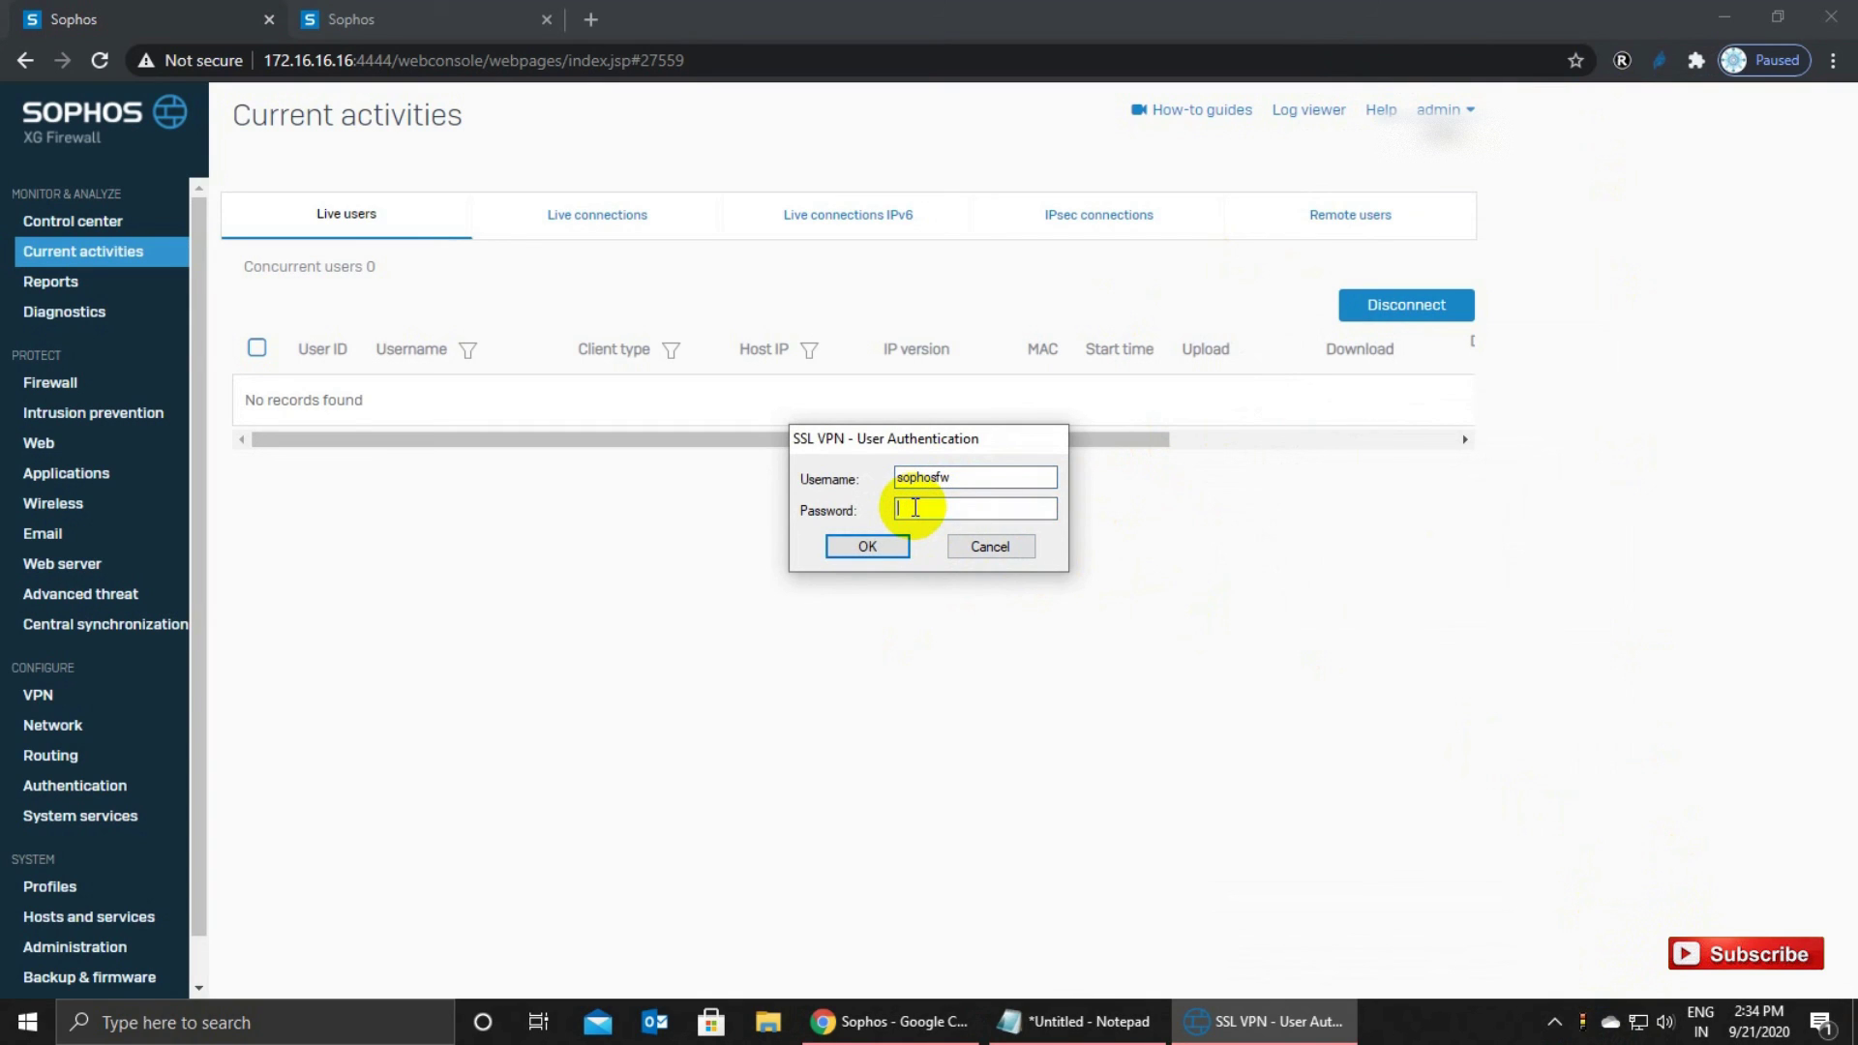
{"action": "left_click", "coordinate": [1080, 1021]}
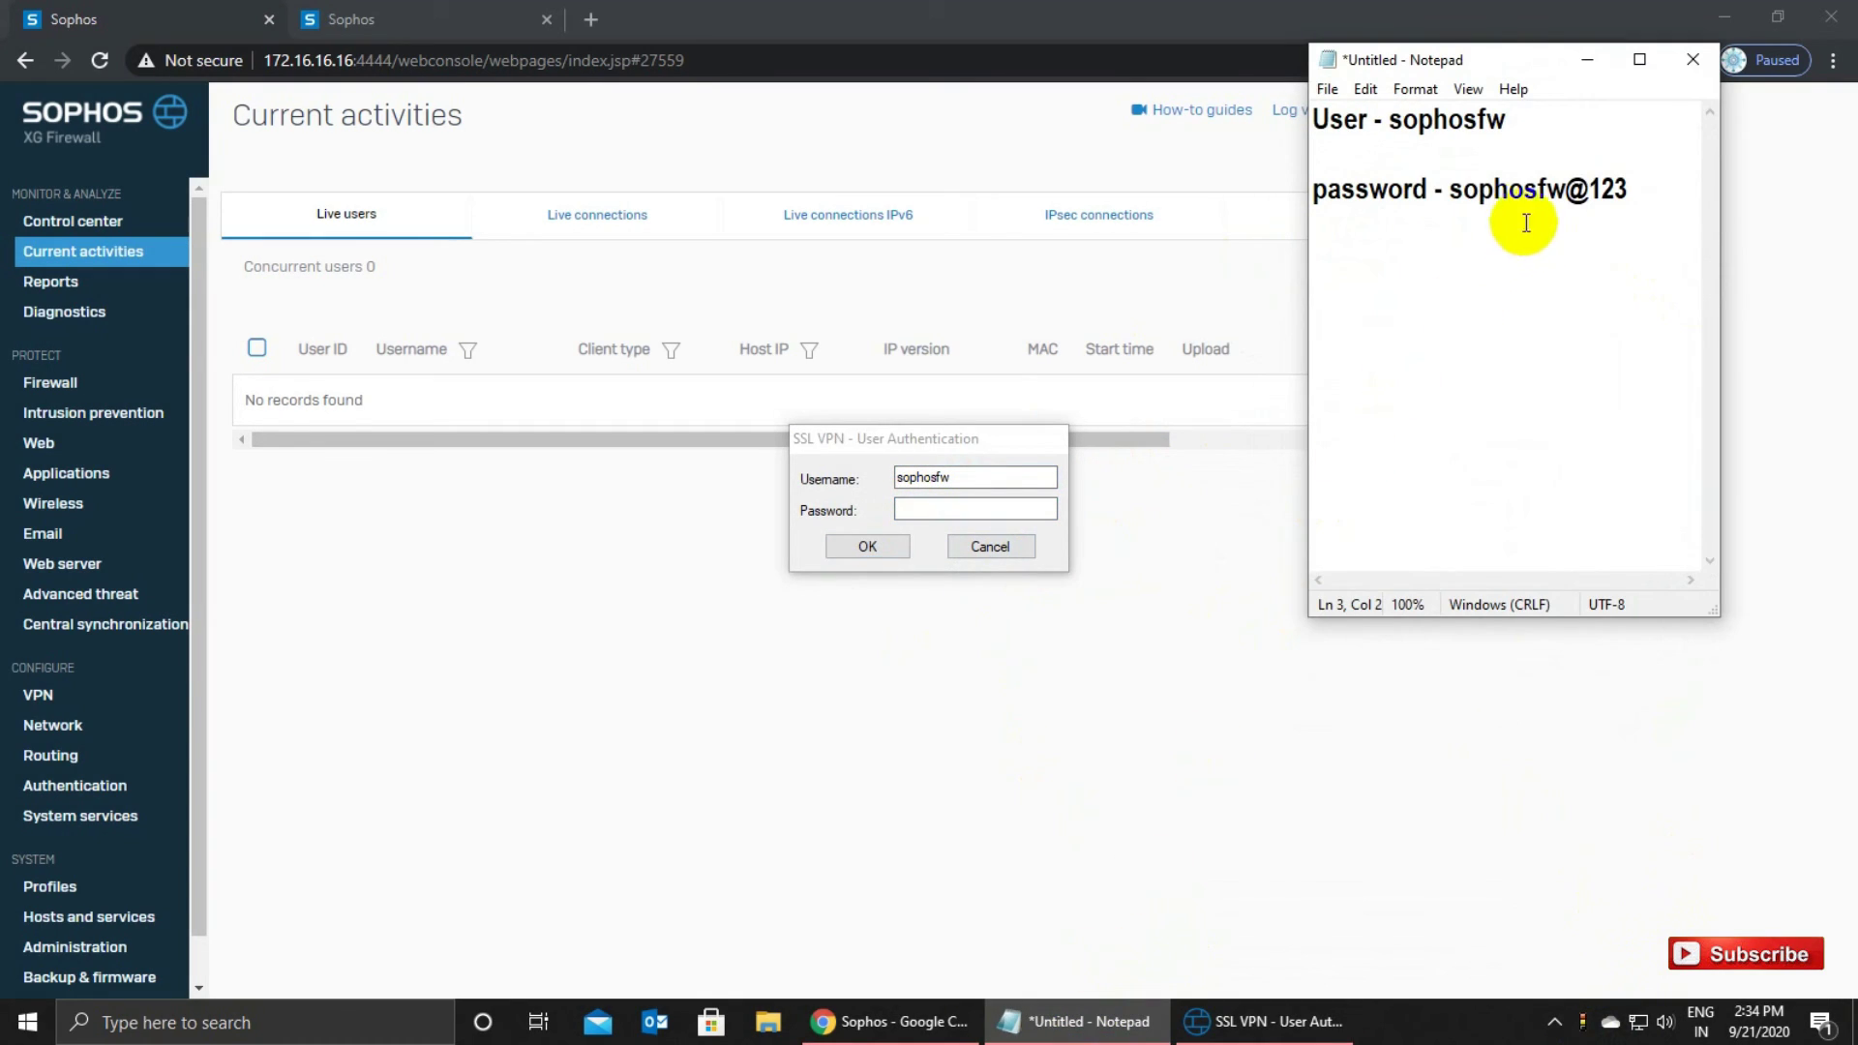
{"action": "left_click", "coordinate": [1460, 197]}
{"action": "left_click_drag", "start_coordinate": [1460, 197], "coordinate": [1656, 192]}
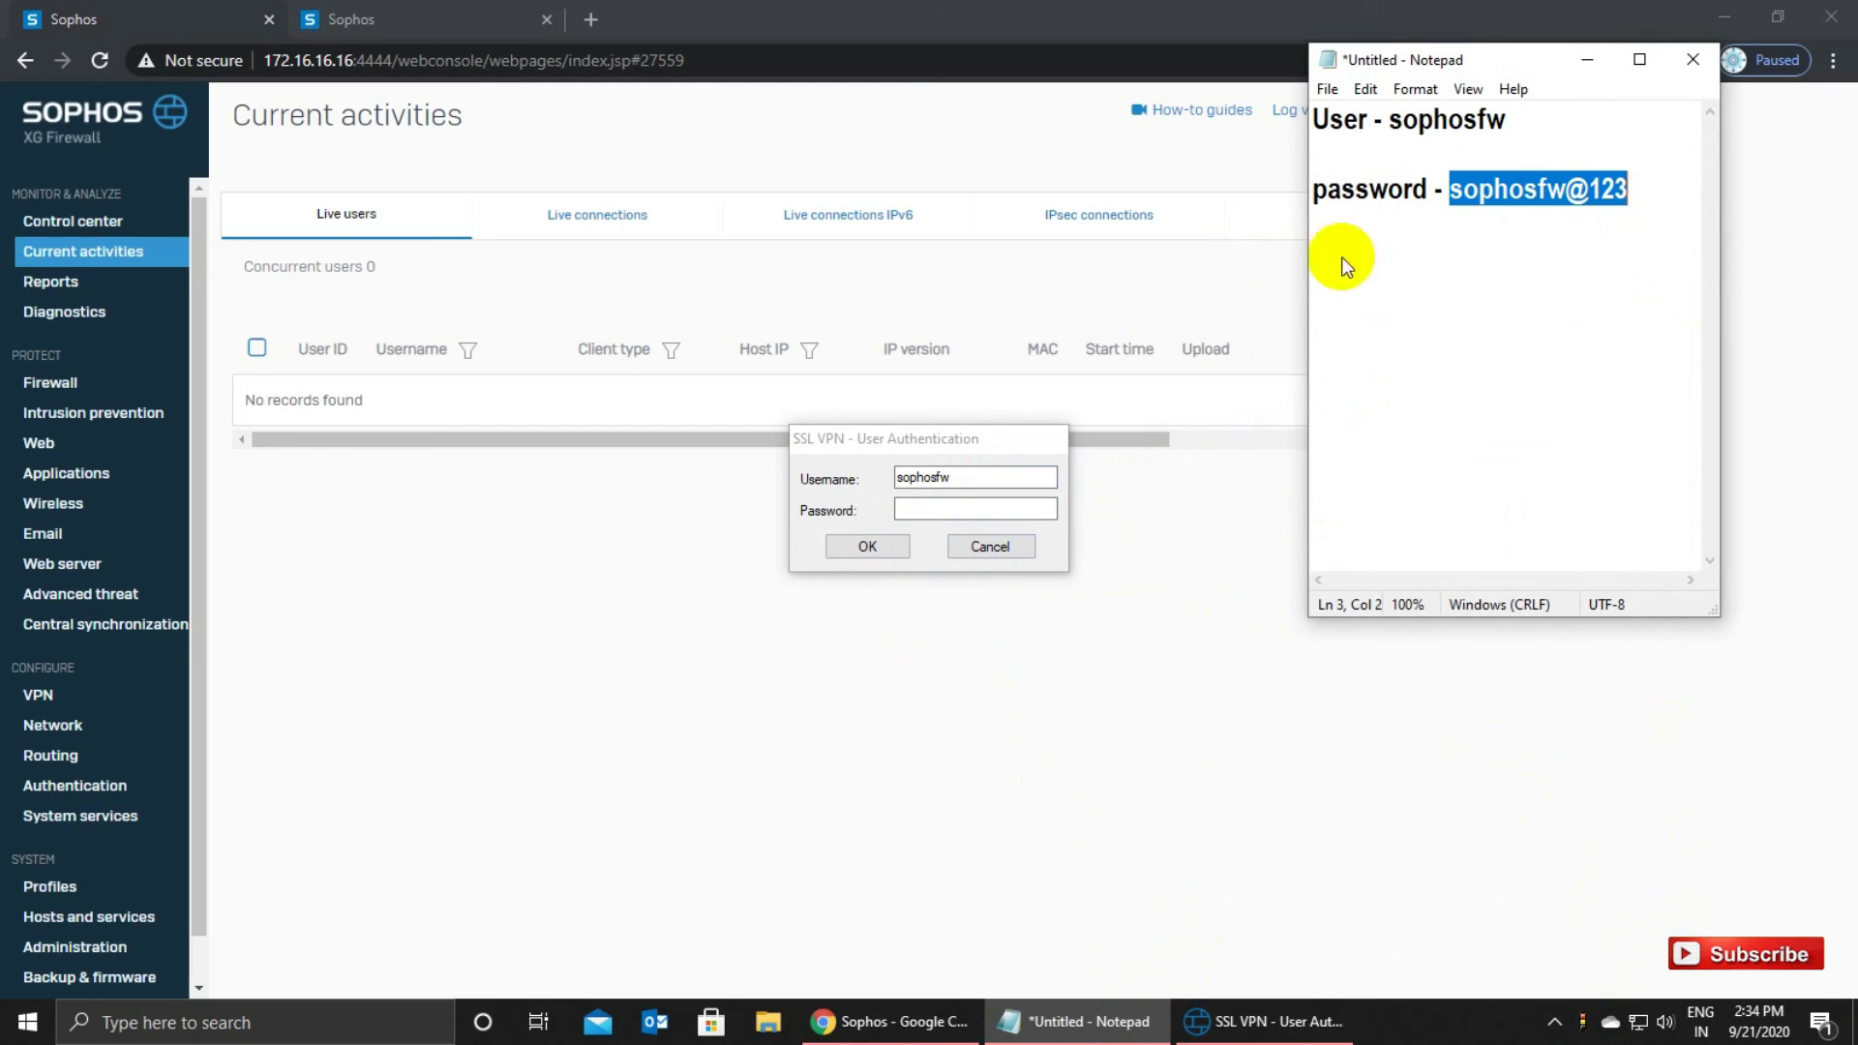
{"action": "left_click", "coordinate": [938, 513]}
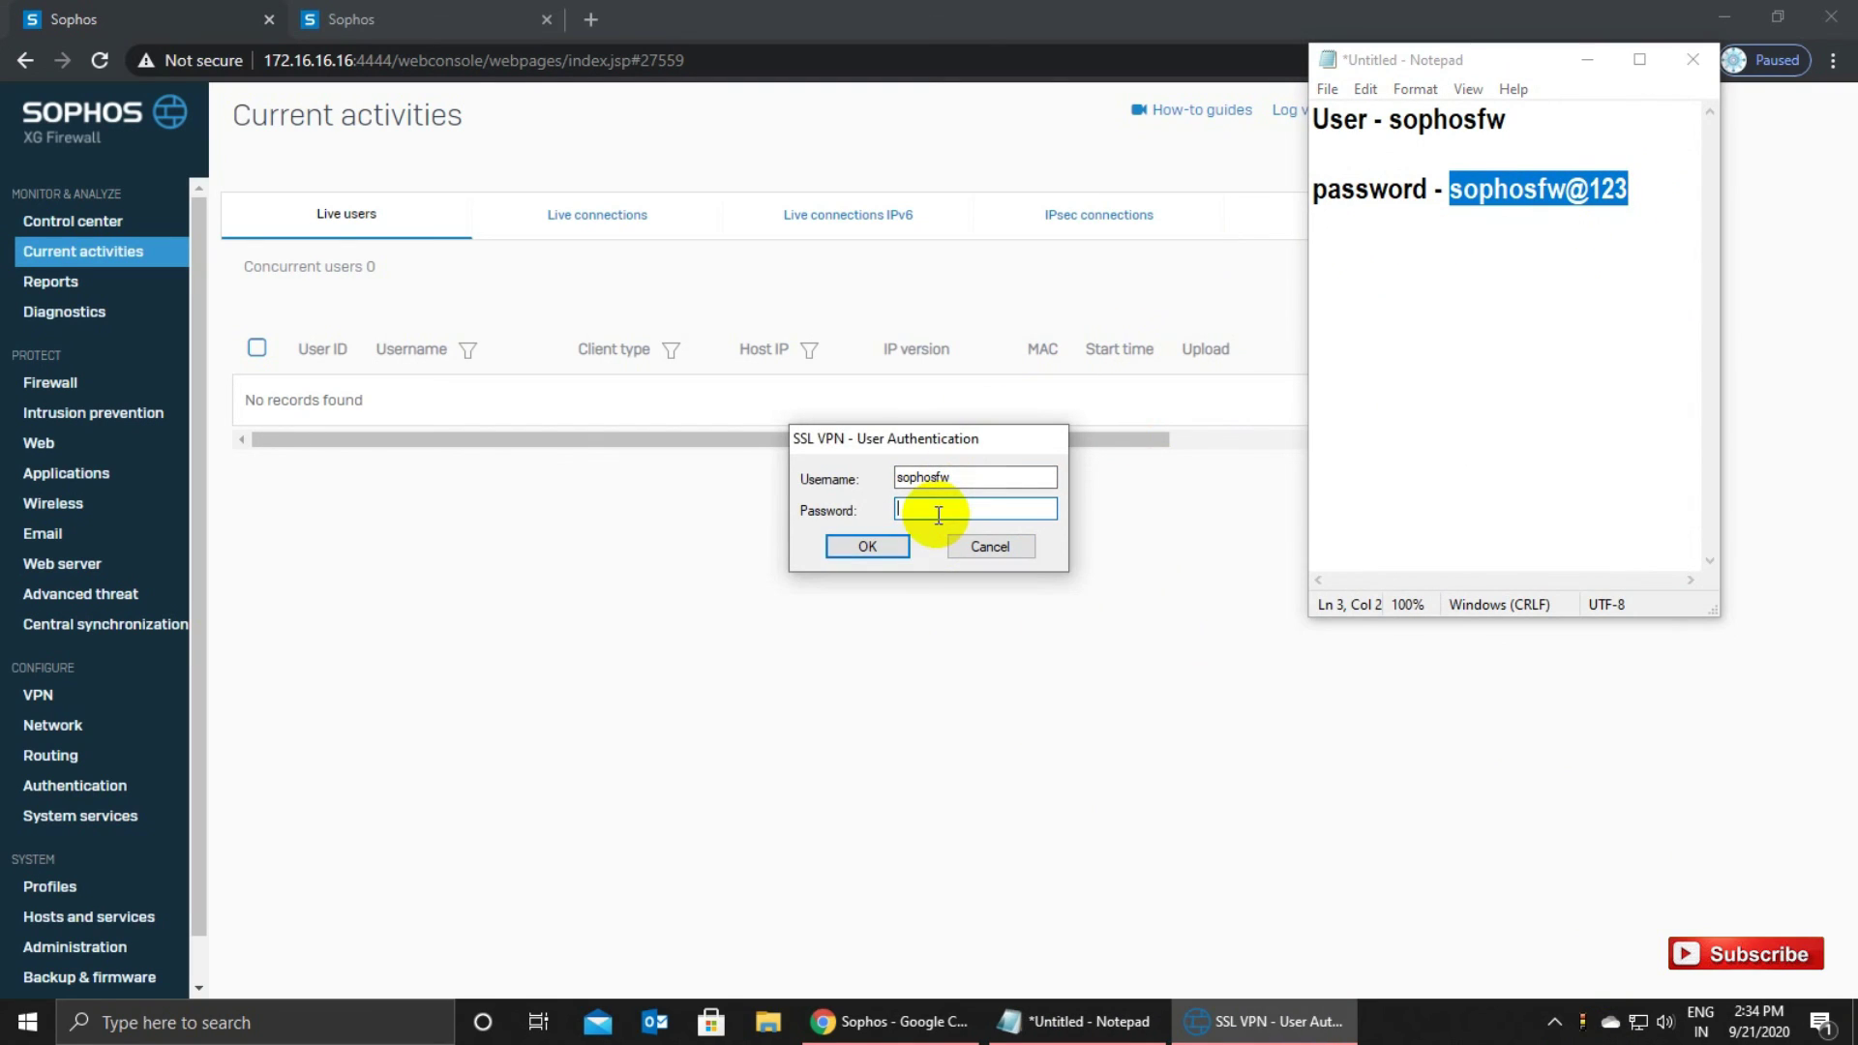
{"action": "left_click", "coordinate": [857, 546]}
{"action": "left_click", "coordinate": [1585, 60]}
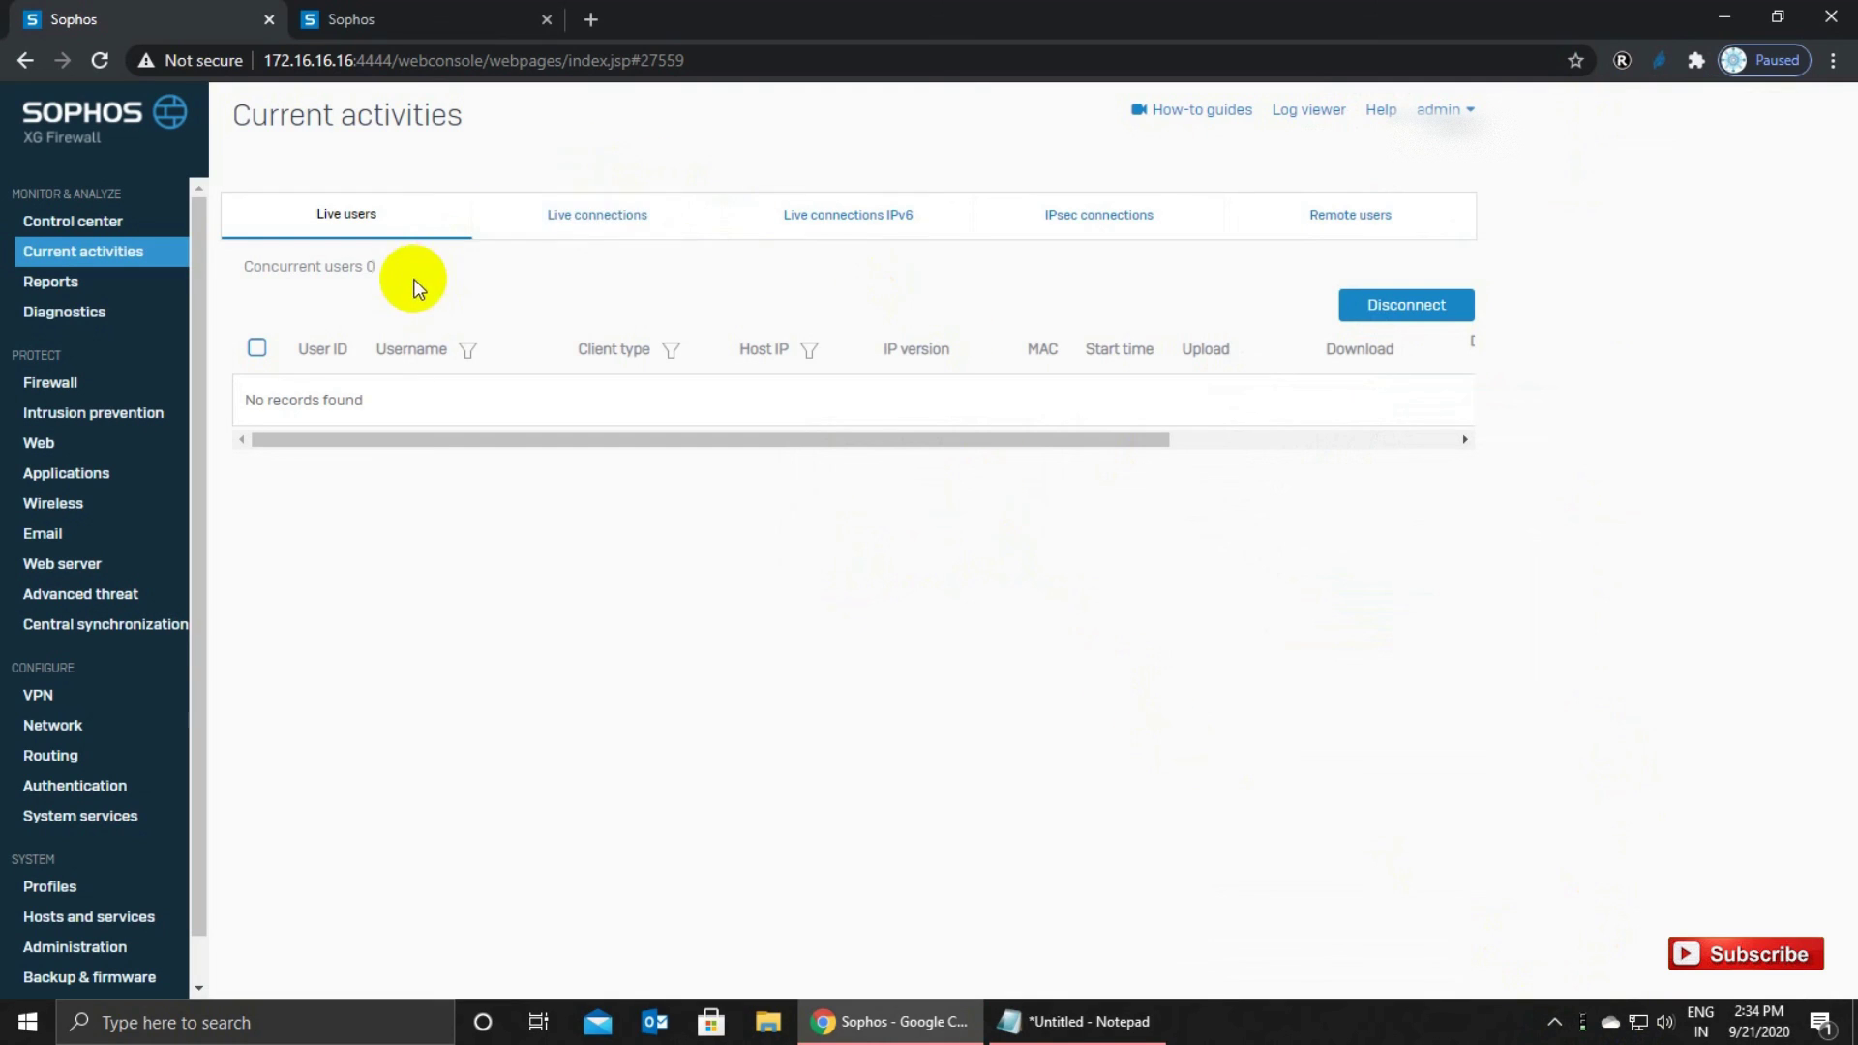
{"action": "left_click", "coordinate": [547, 229]}
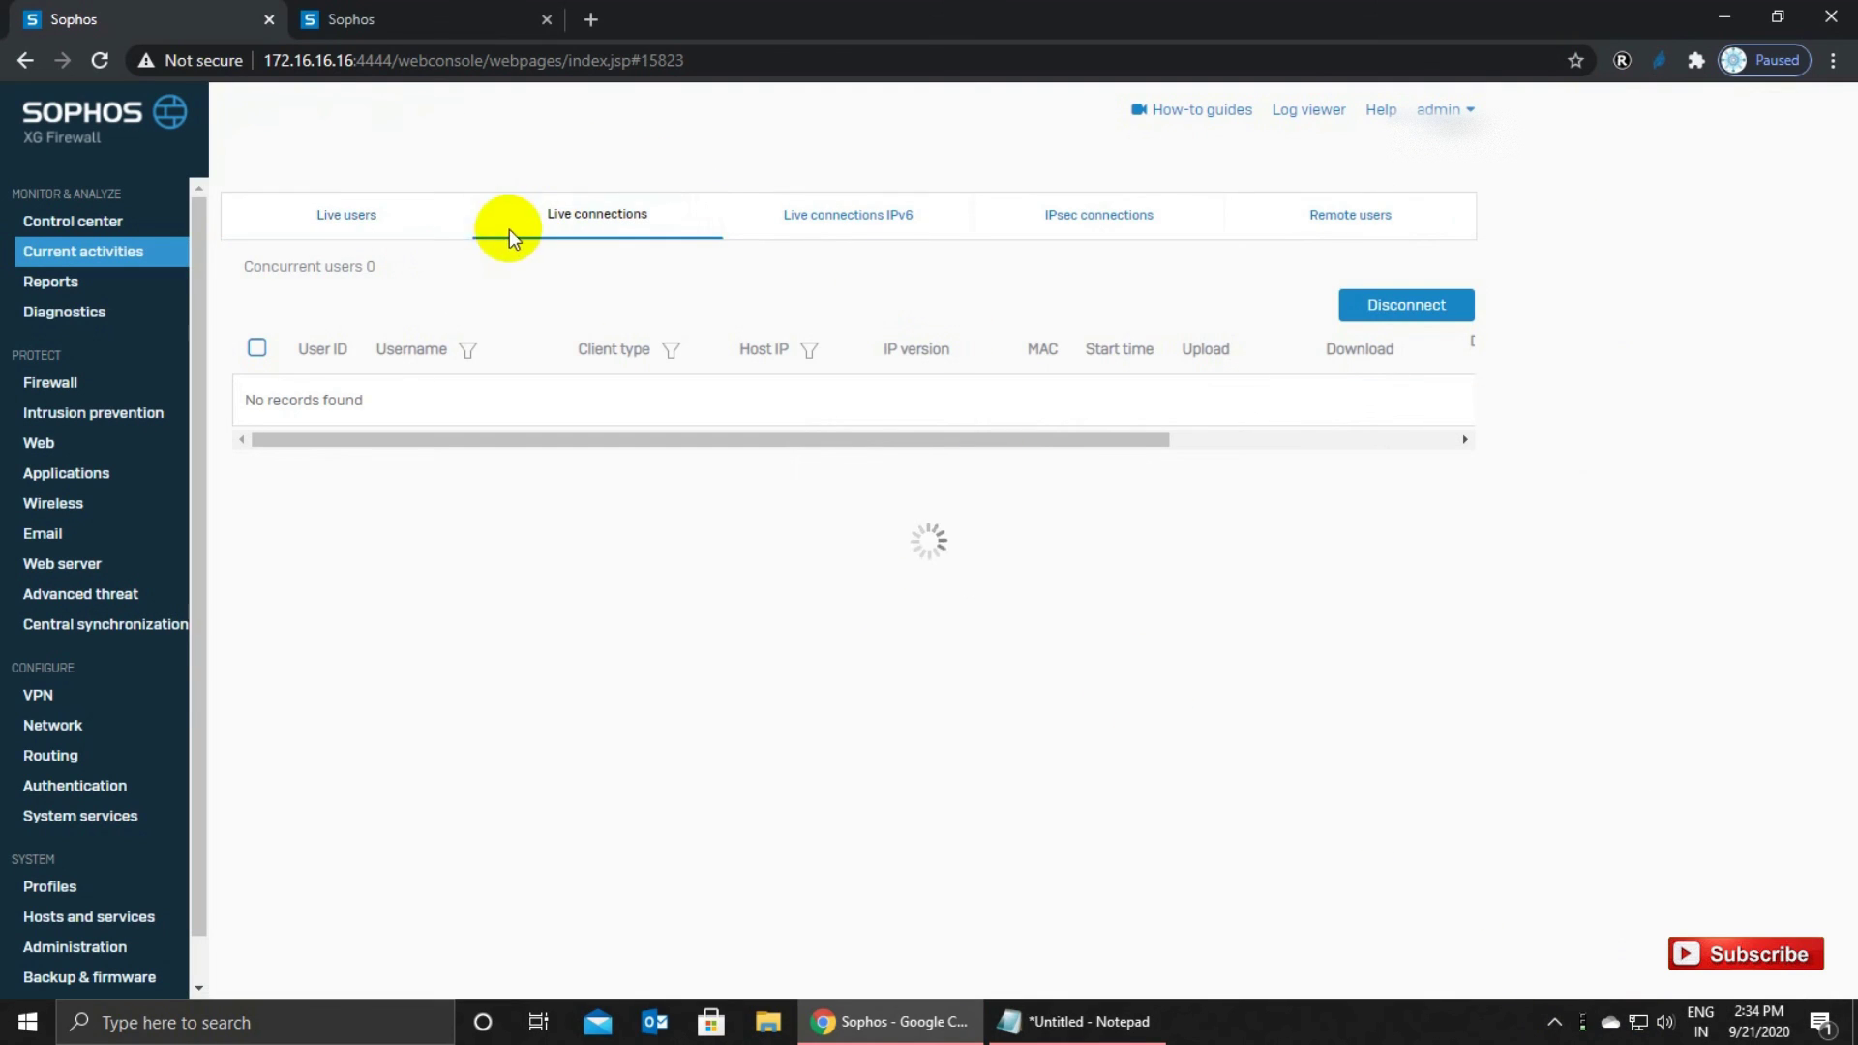
{"action": "left_click", "coordinate": [378, 232]}
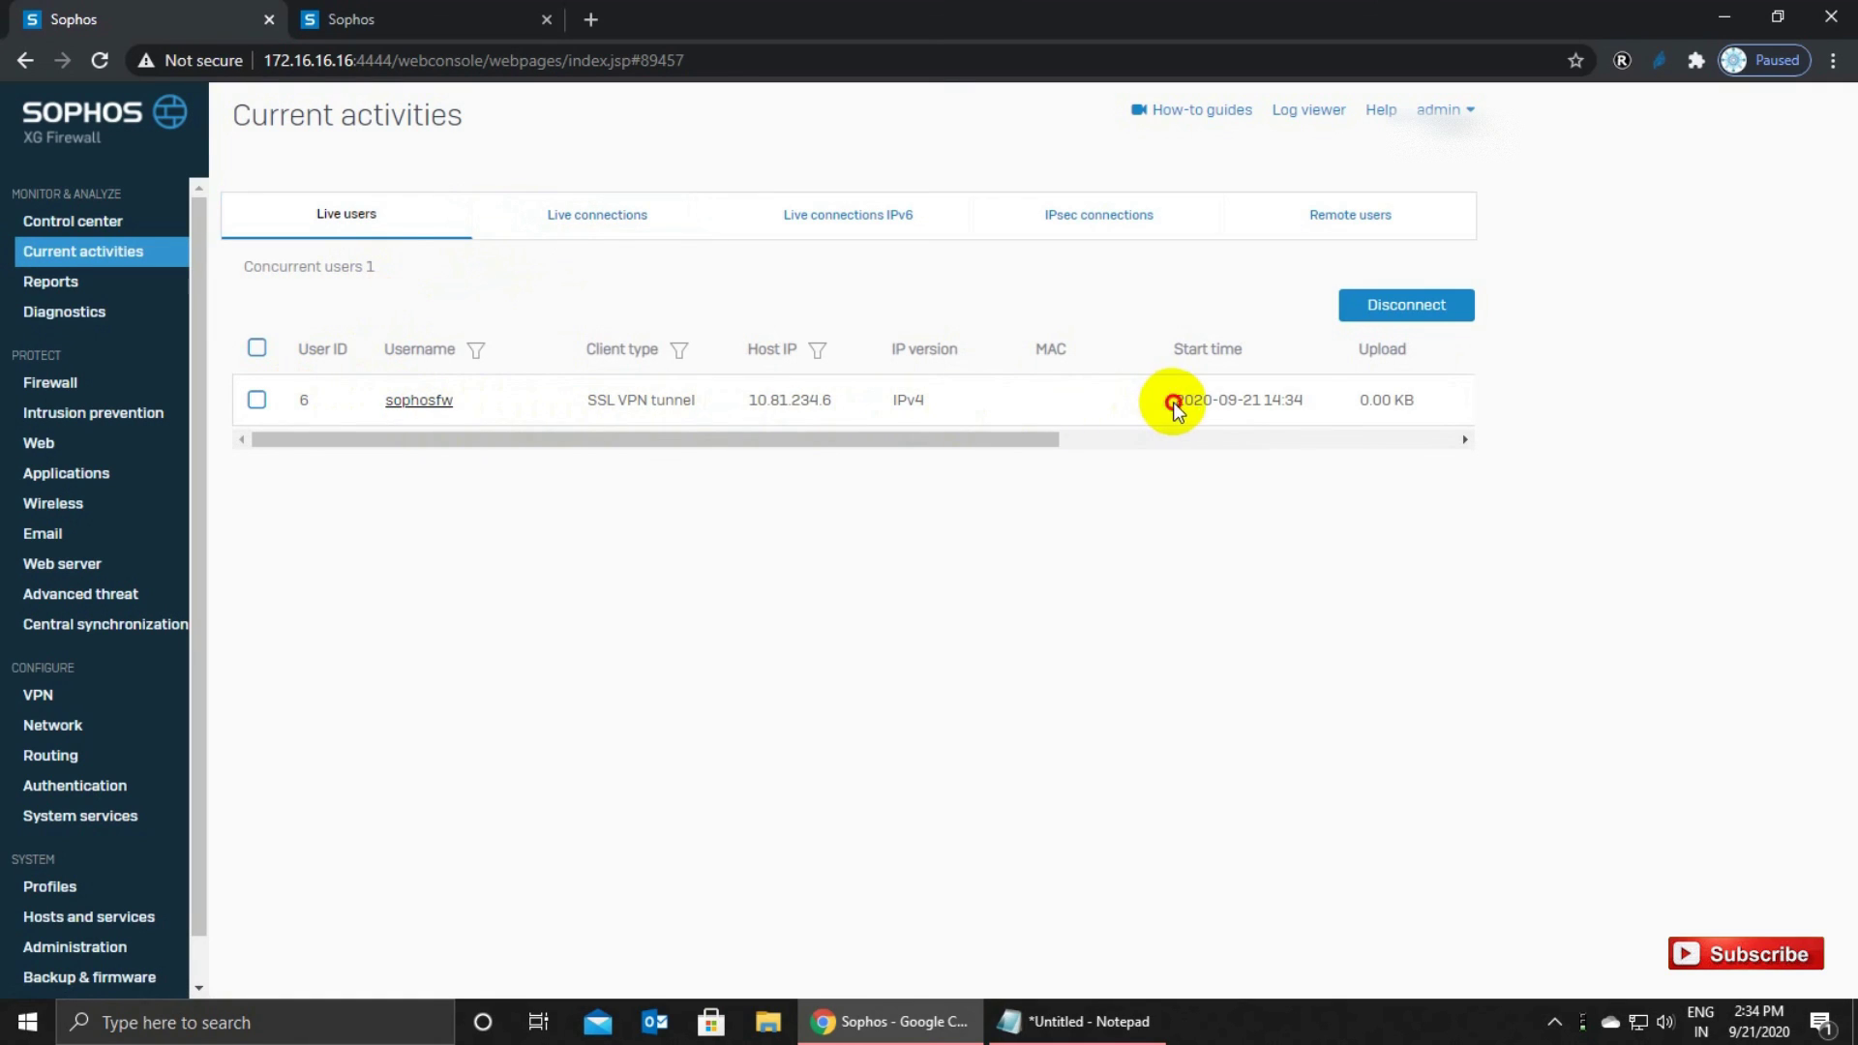
{"action": "left_click_drag", "start_coordinate": [1173, 402], "coordinate": [1311, 403]}
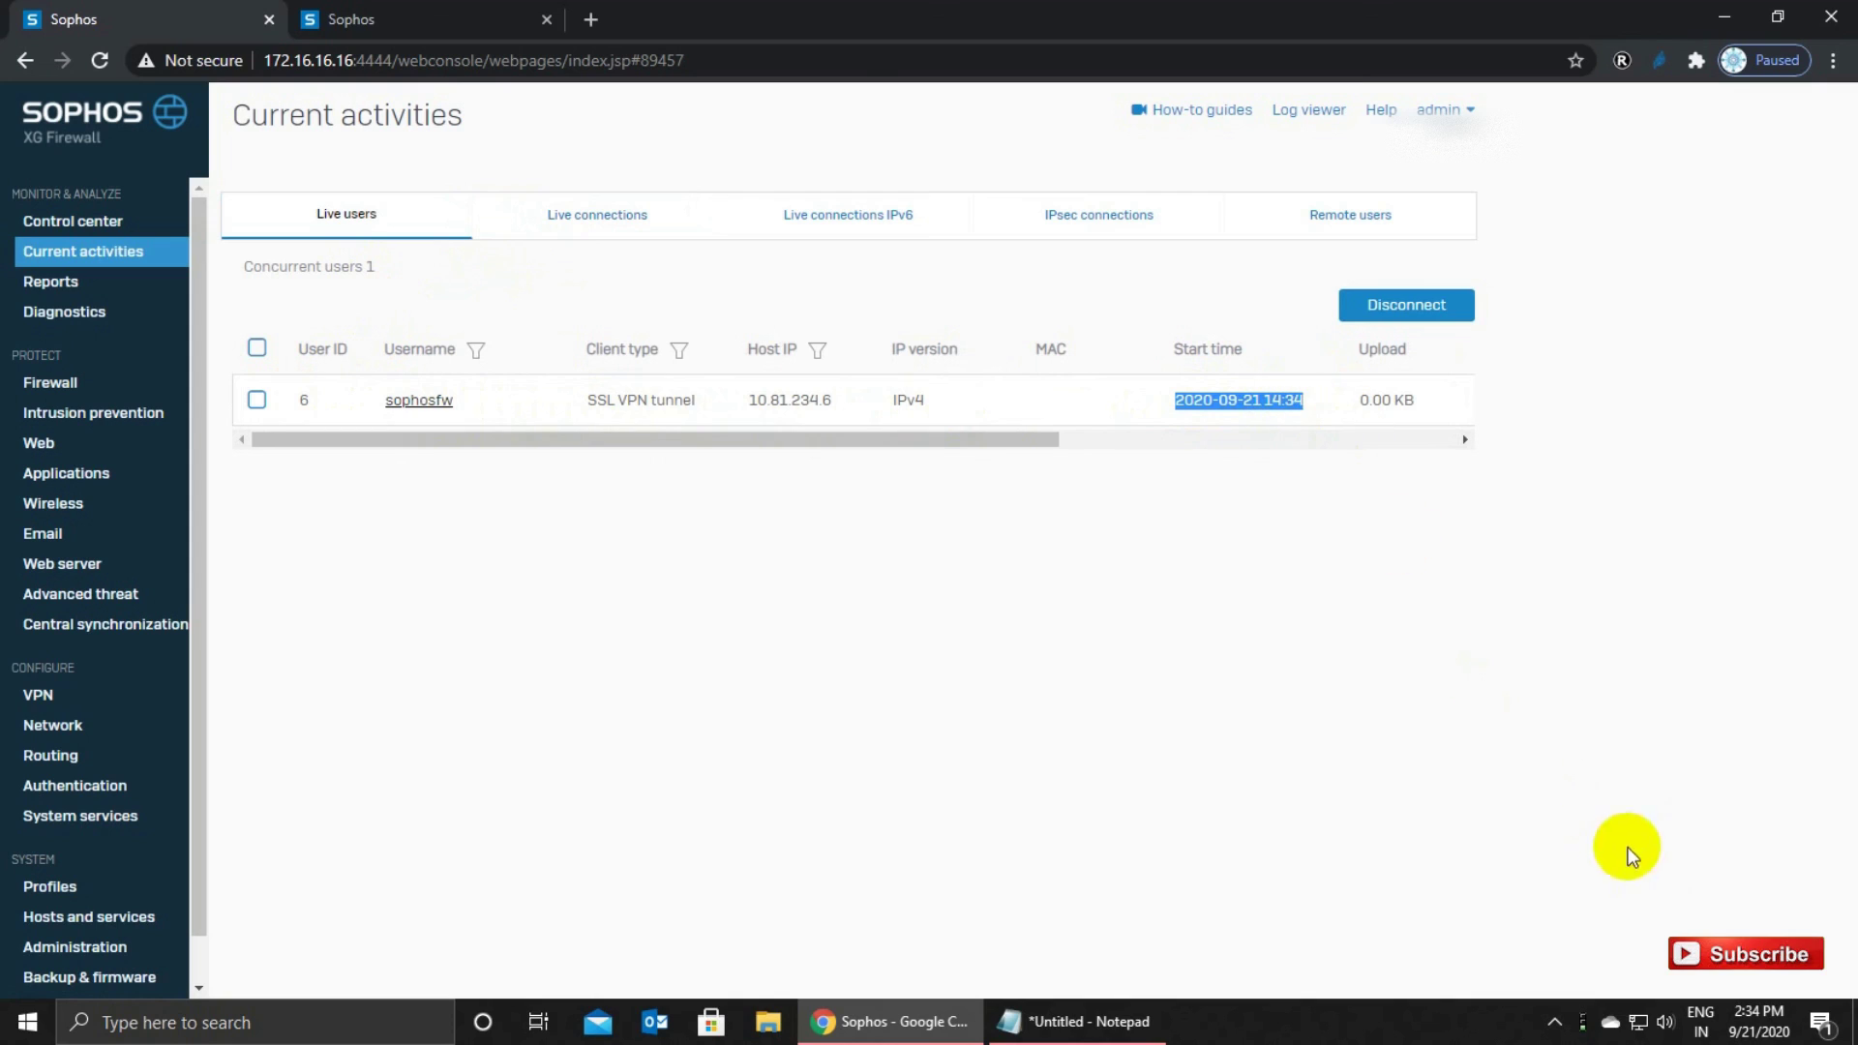
{"action": "left_click", "coordinate": [1781, 1028]}
{"action": "mouse_move", "coordinate": [1754, 1034]}
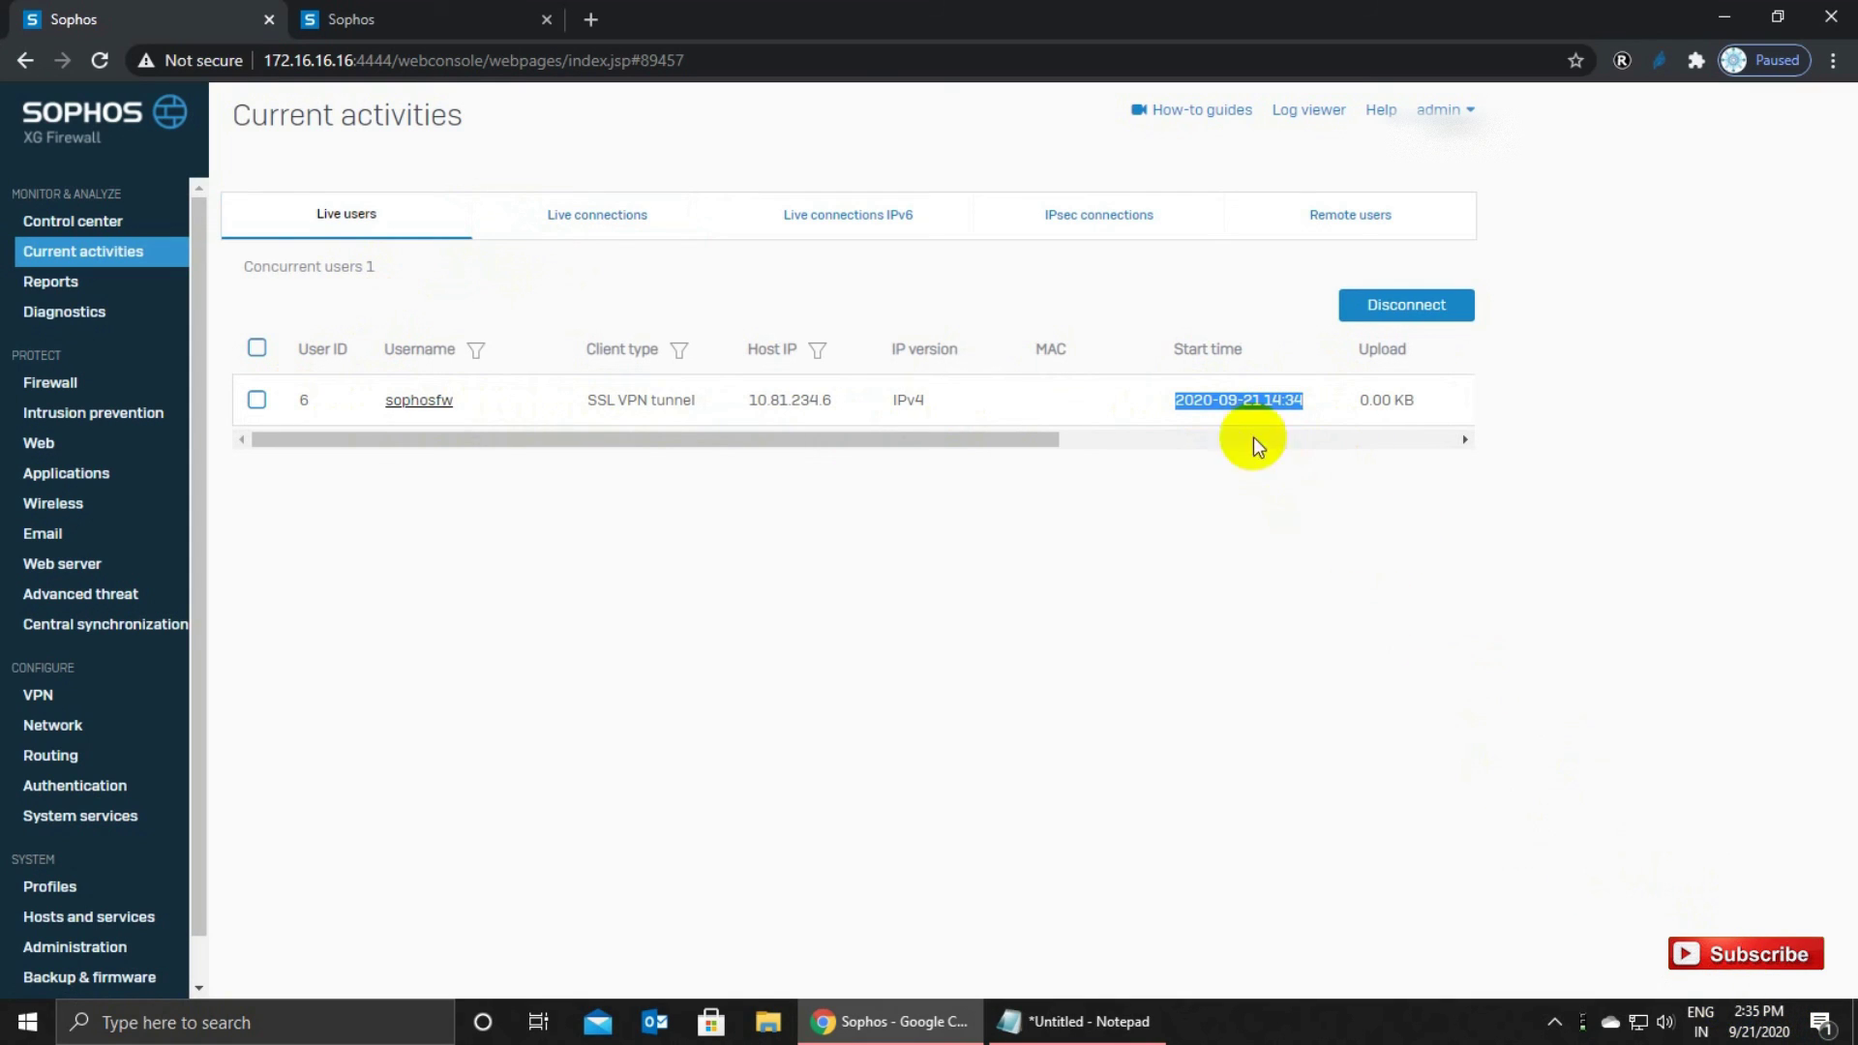
{"action": "left_click", "coordinate": [1274, 409]}
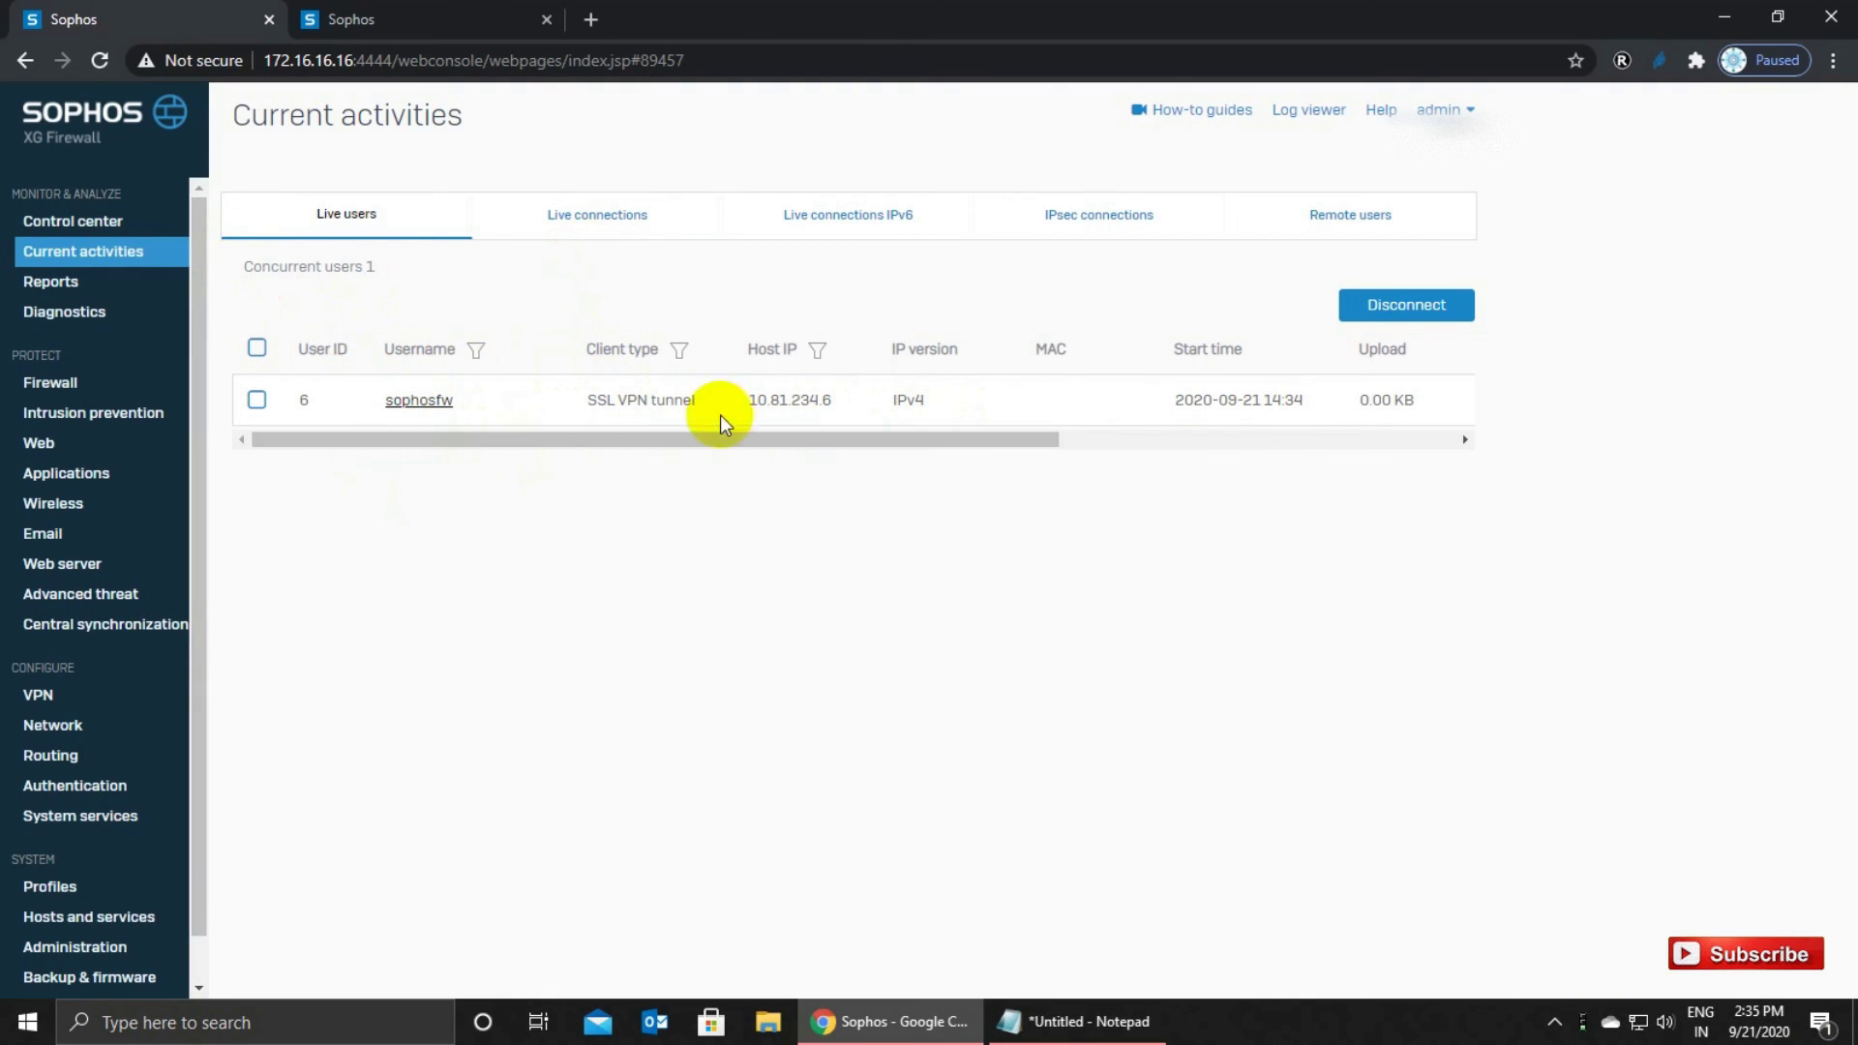
{"action": "left_click", "coordinate": [97, 117]}
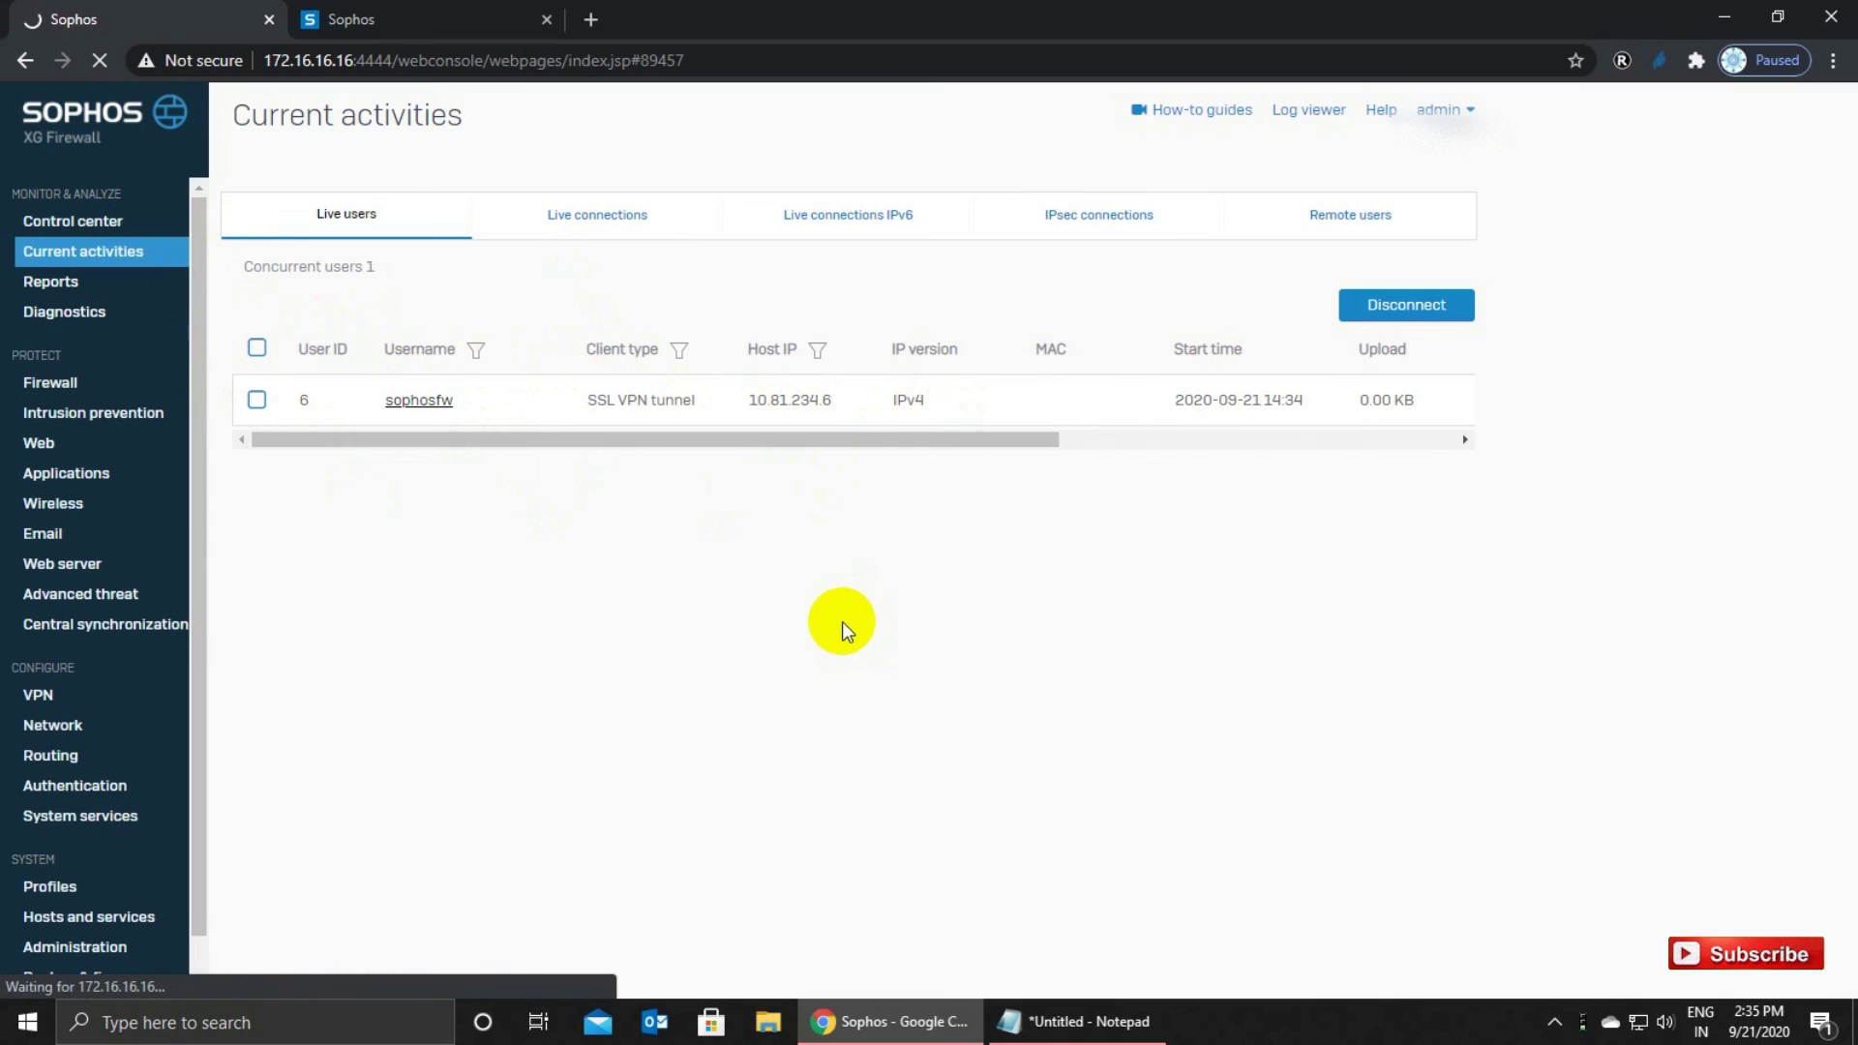